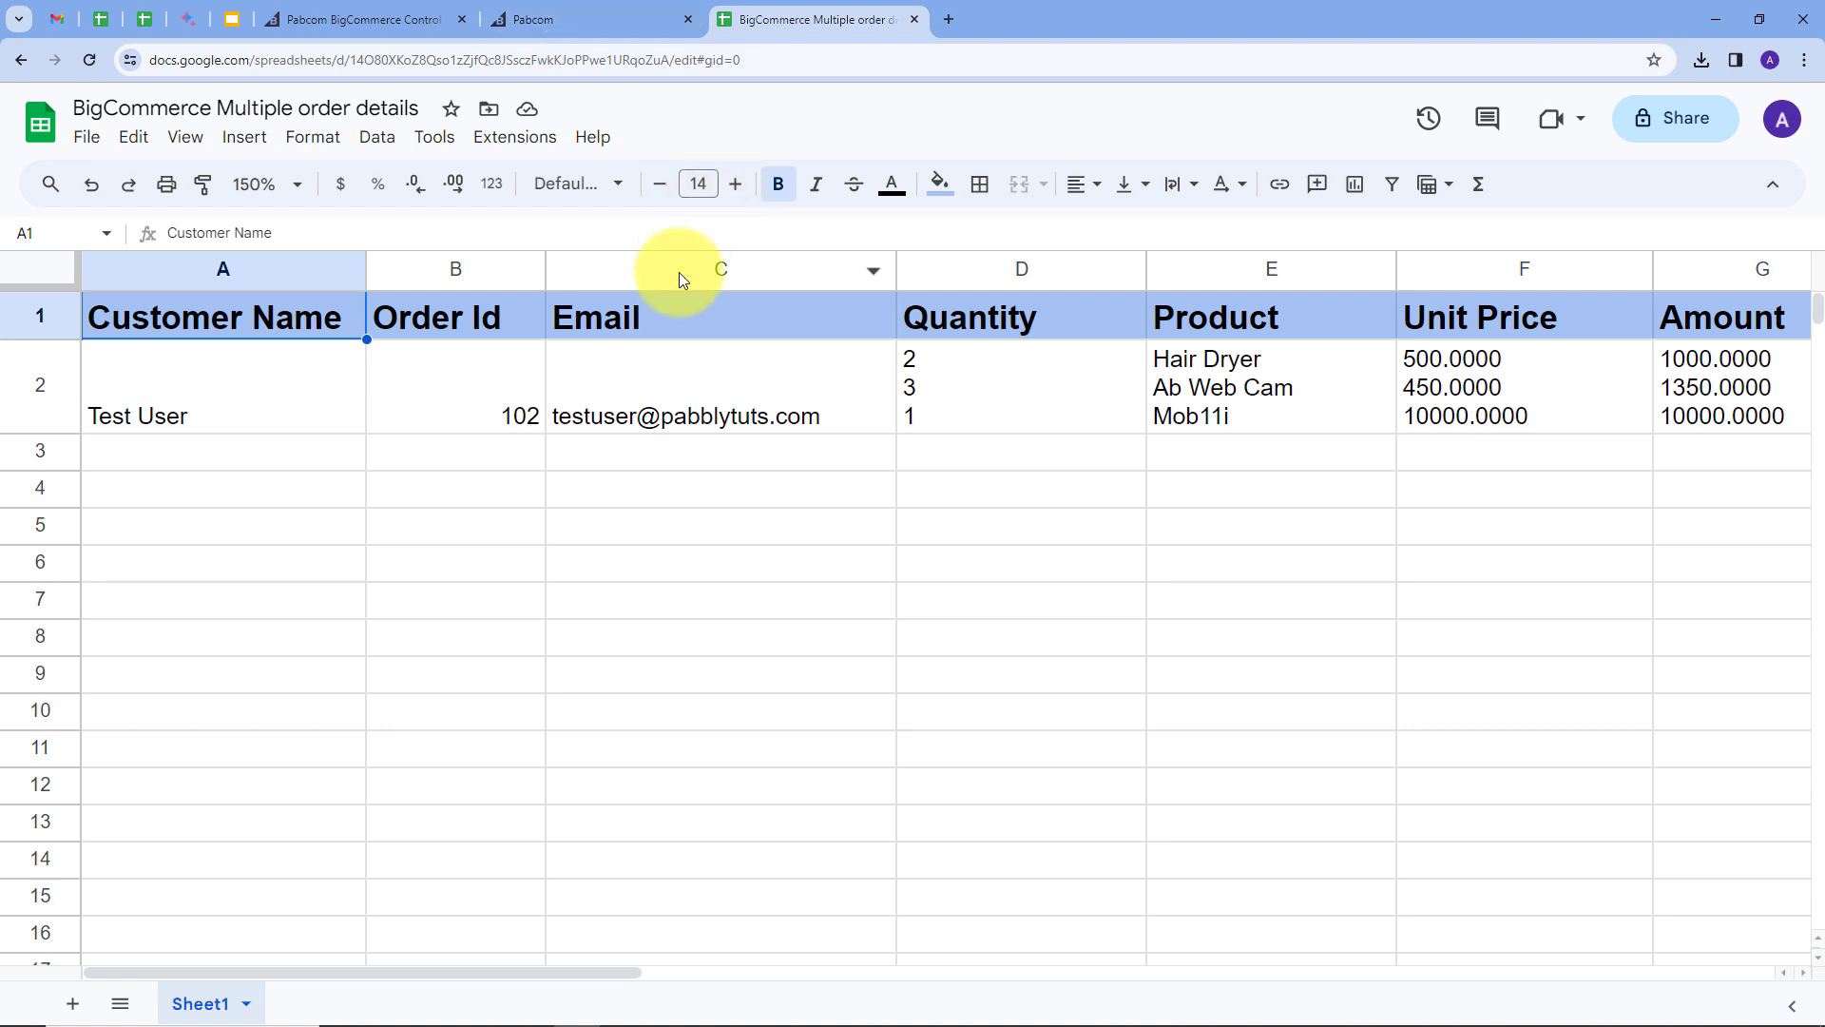
Step: Glance at the BigCommerce tab, return to the three-product order sheet, and open a new browser tab
left_click(395, 19)
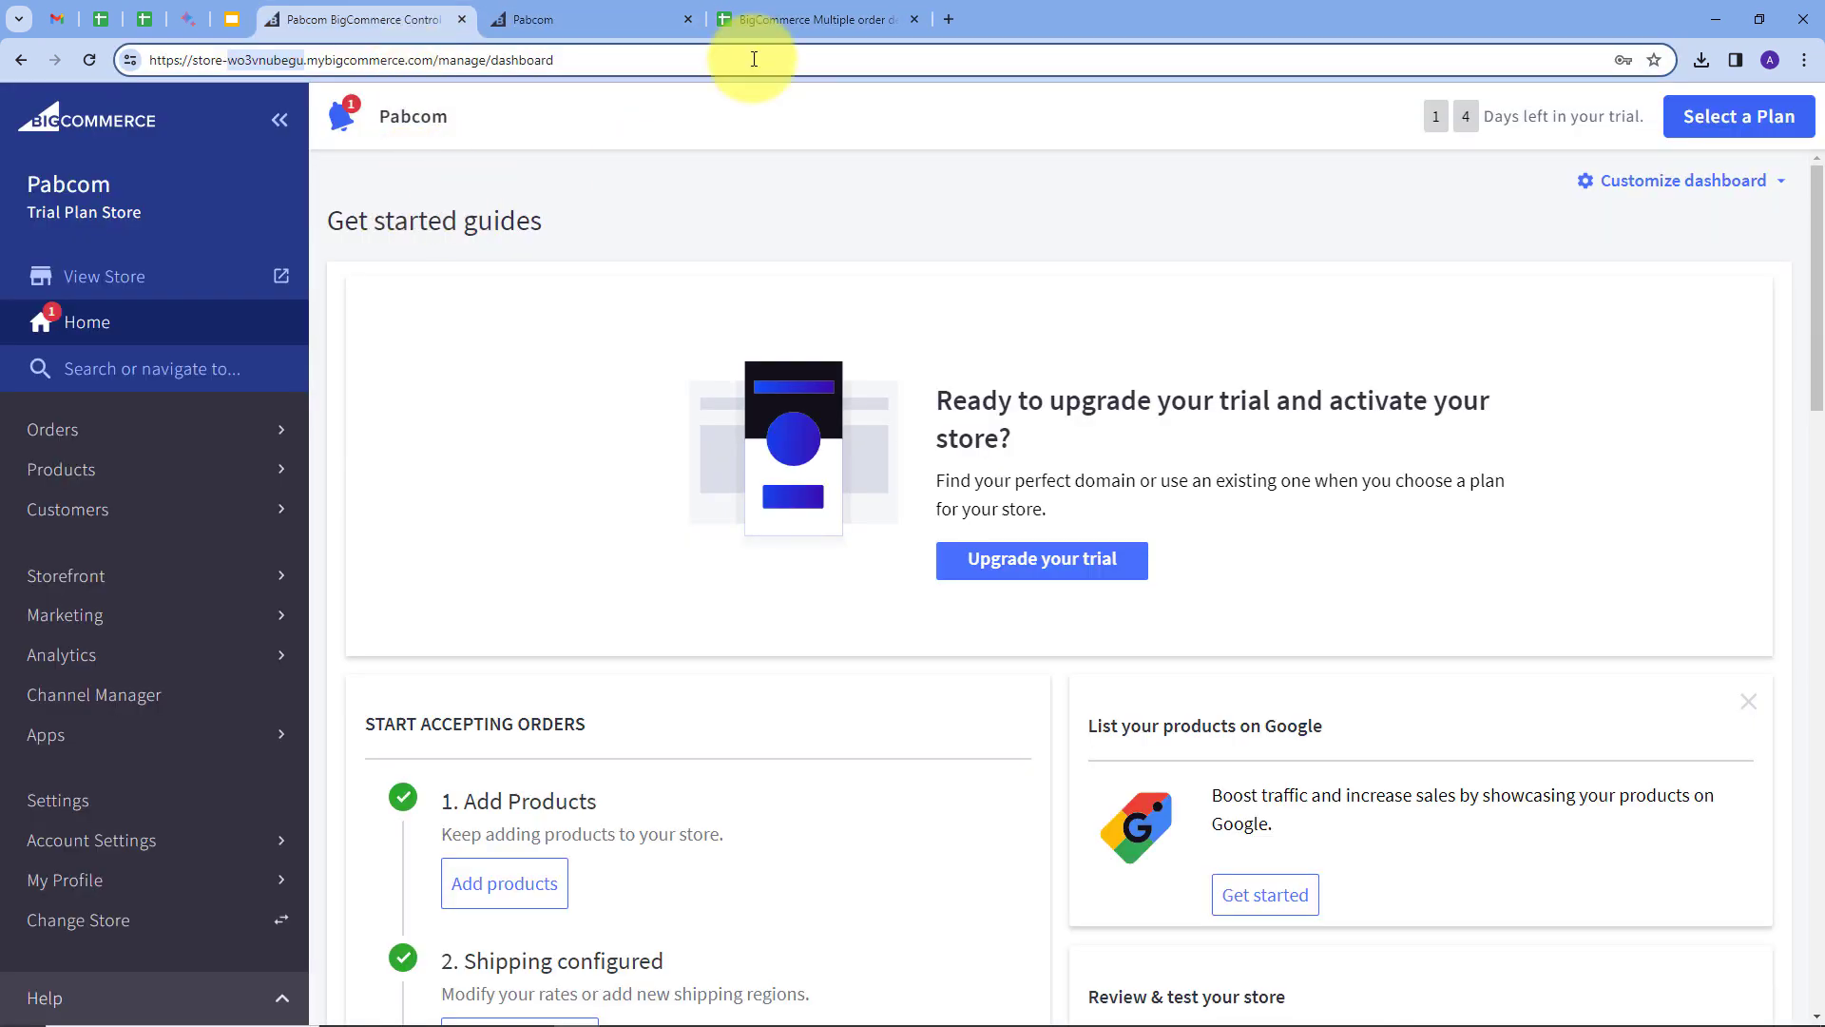
left_click(770, 22)
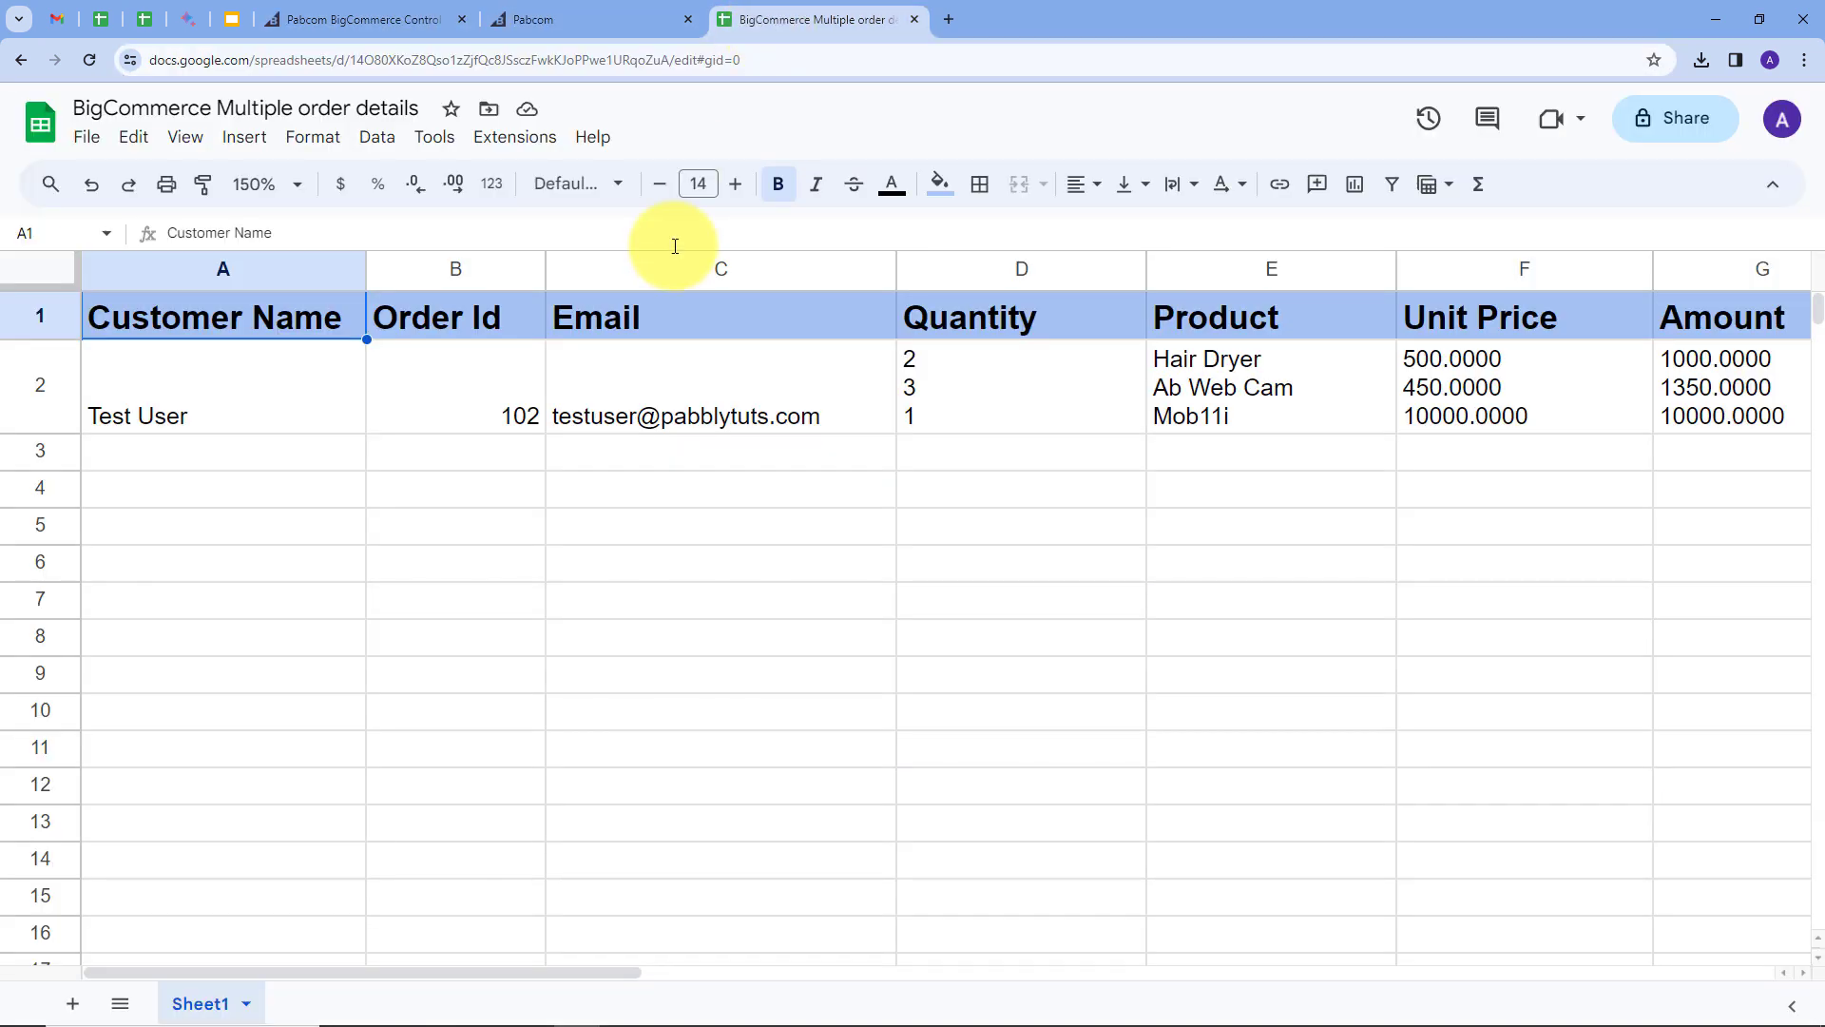
left_click(951, 19)
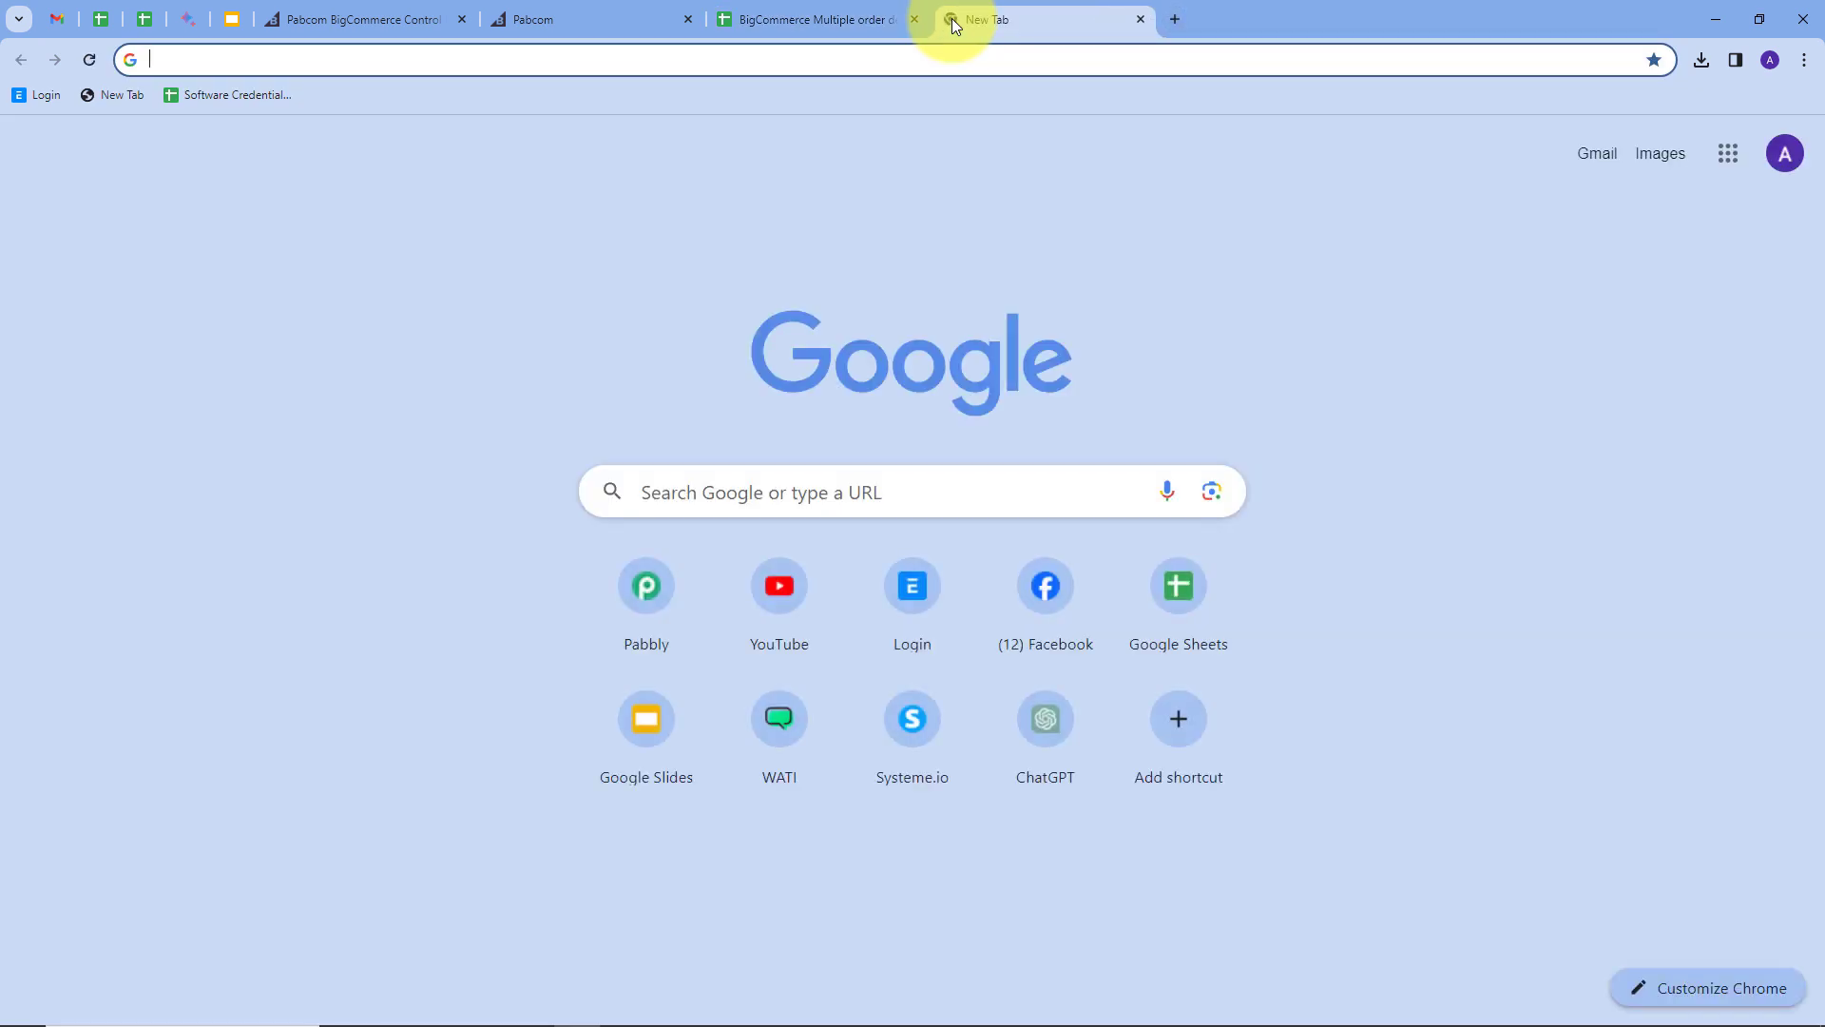
Step: Load the Pabbly website and sign in to reach the All Apps page
type("pabbly")
key("Return")
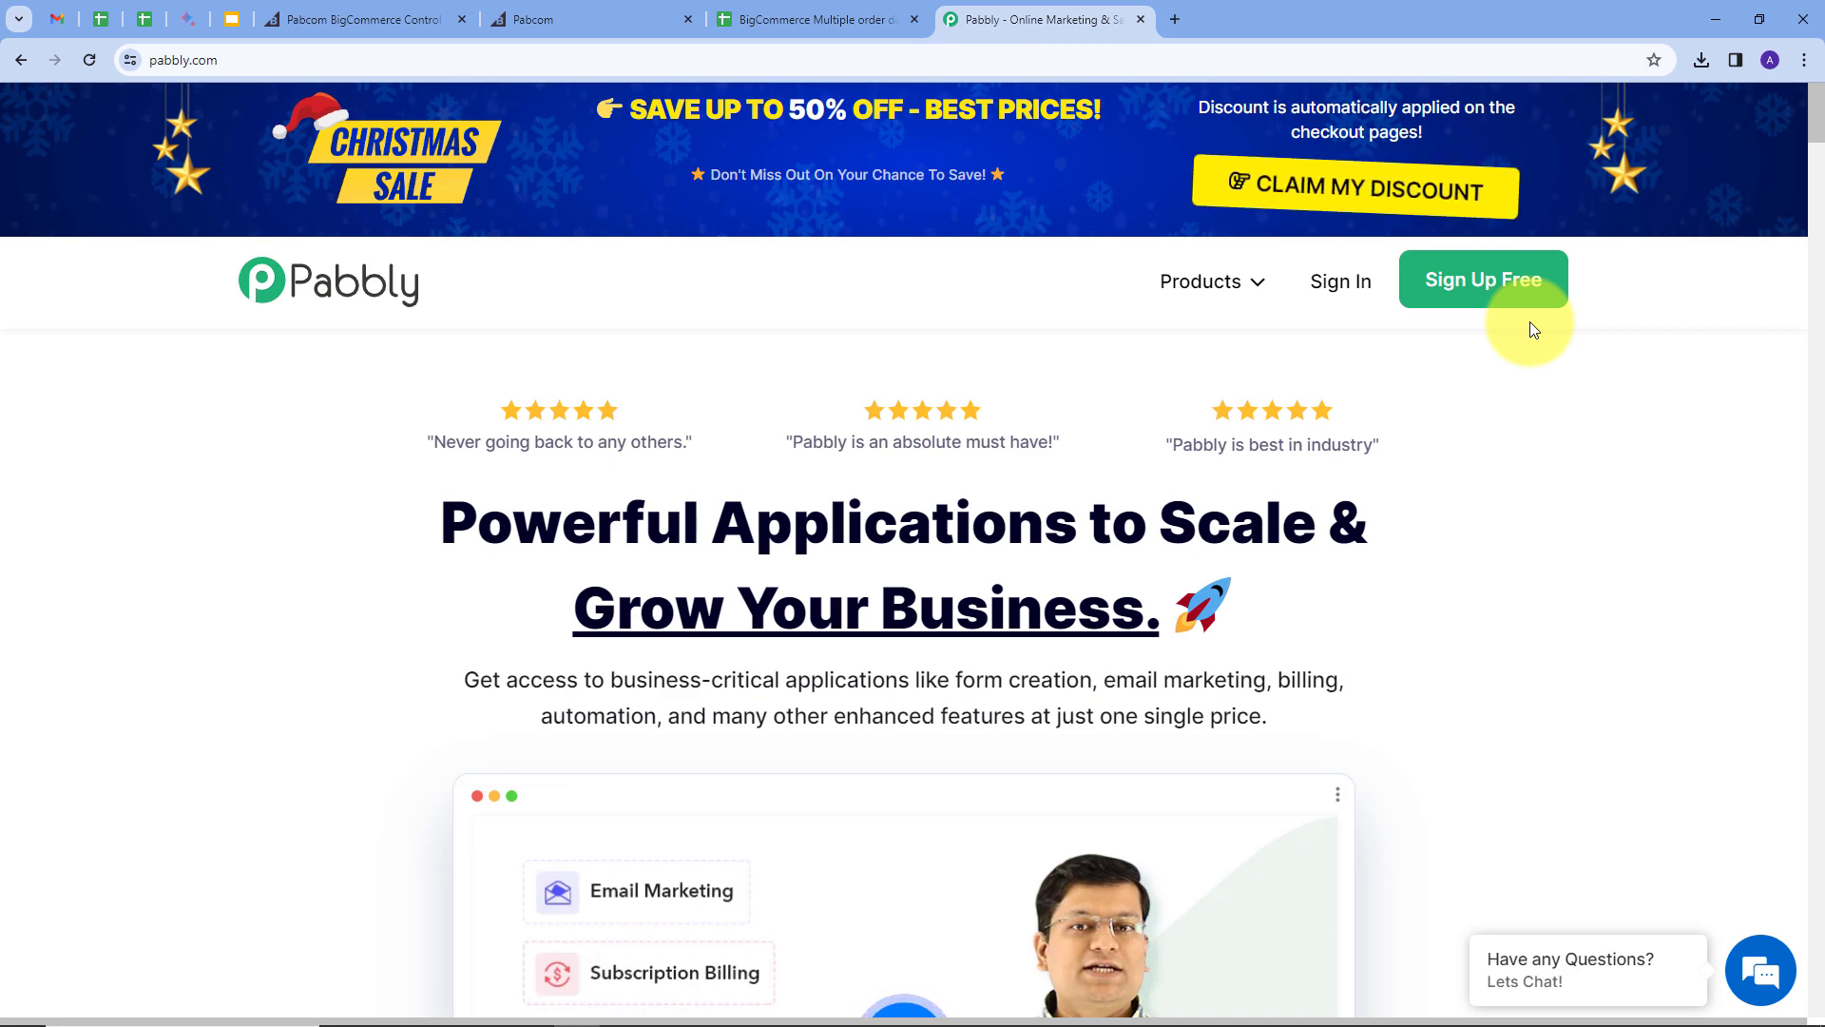
left_click(1338, 284)
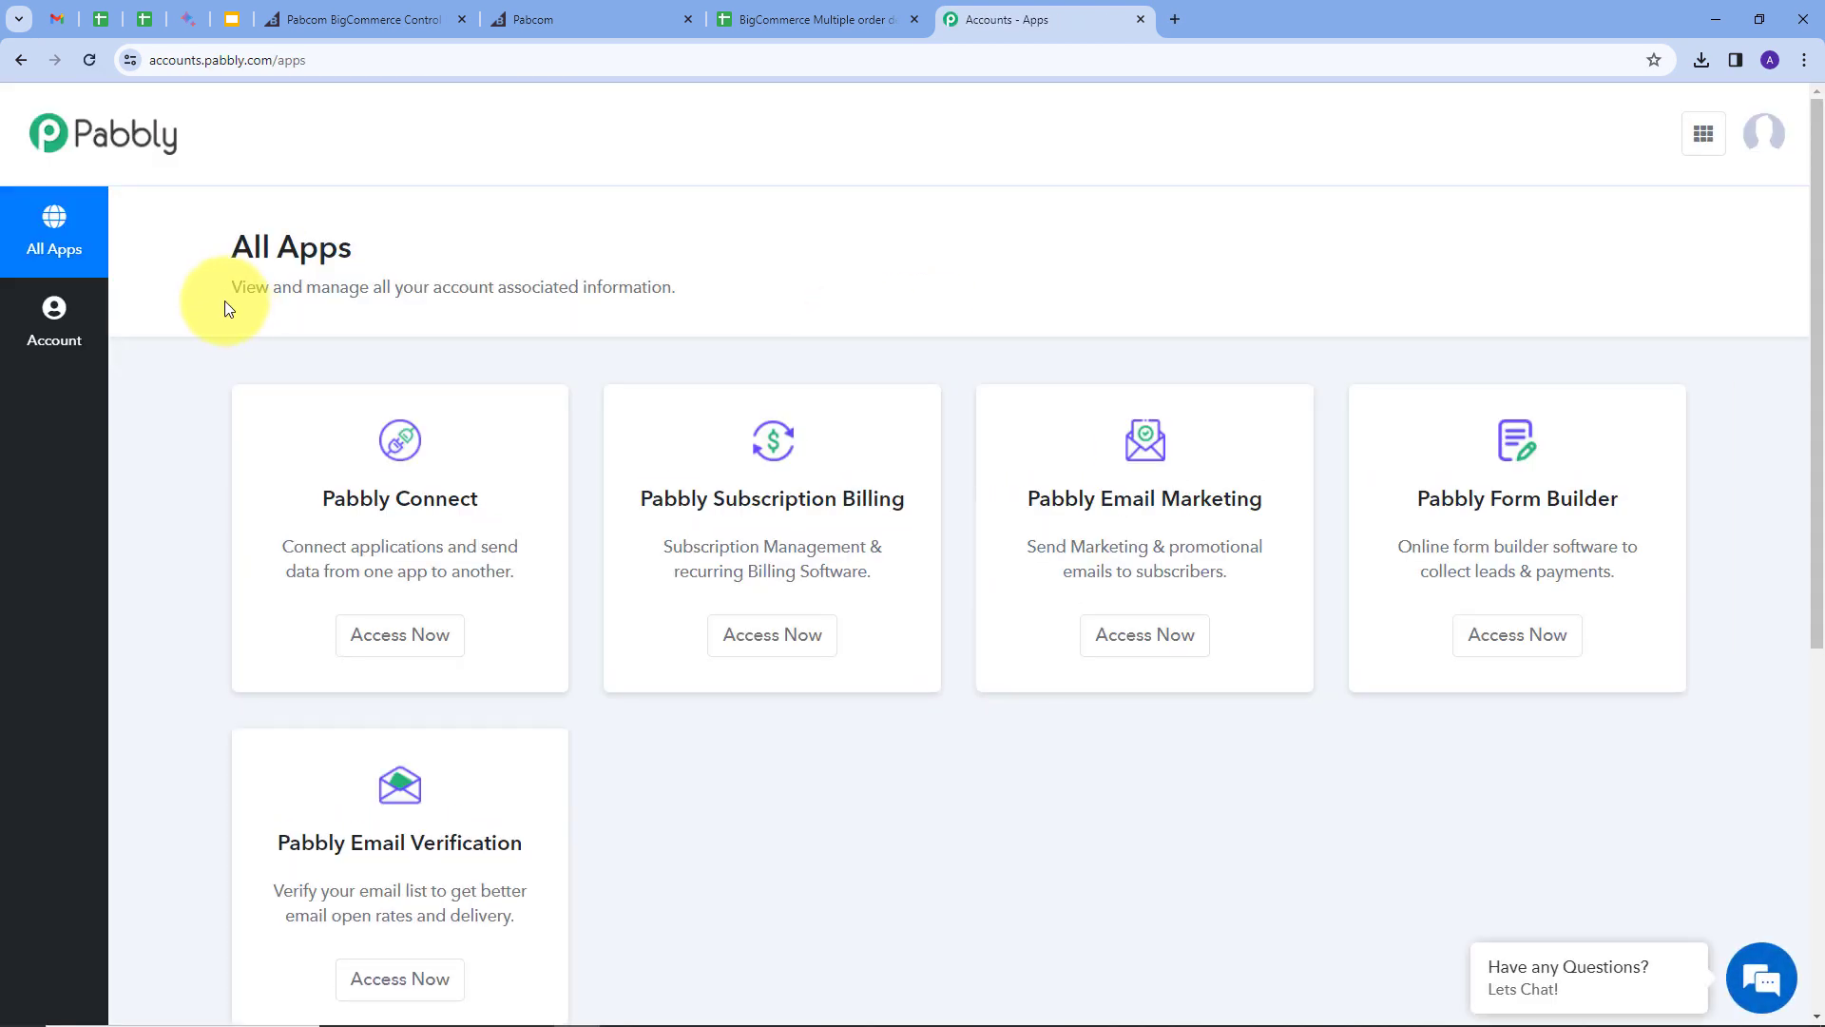
scroll(249, 337, "down", 1)
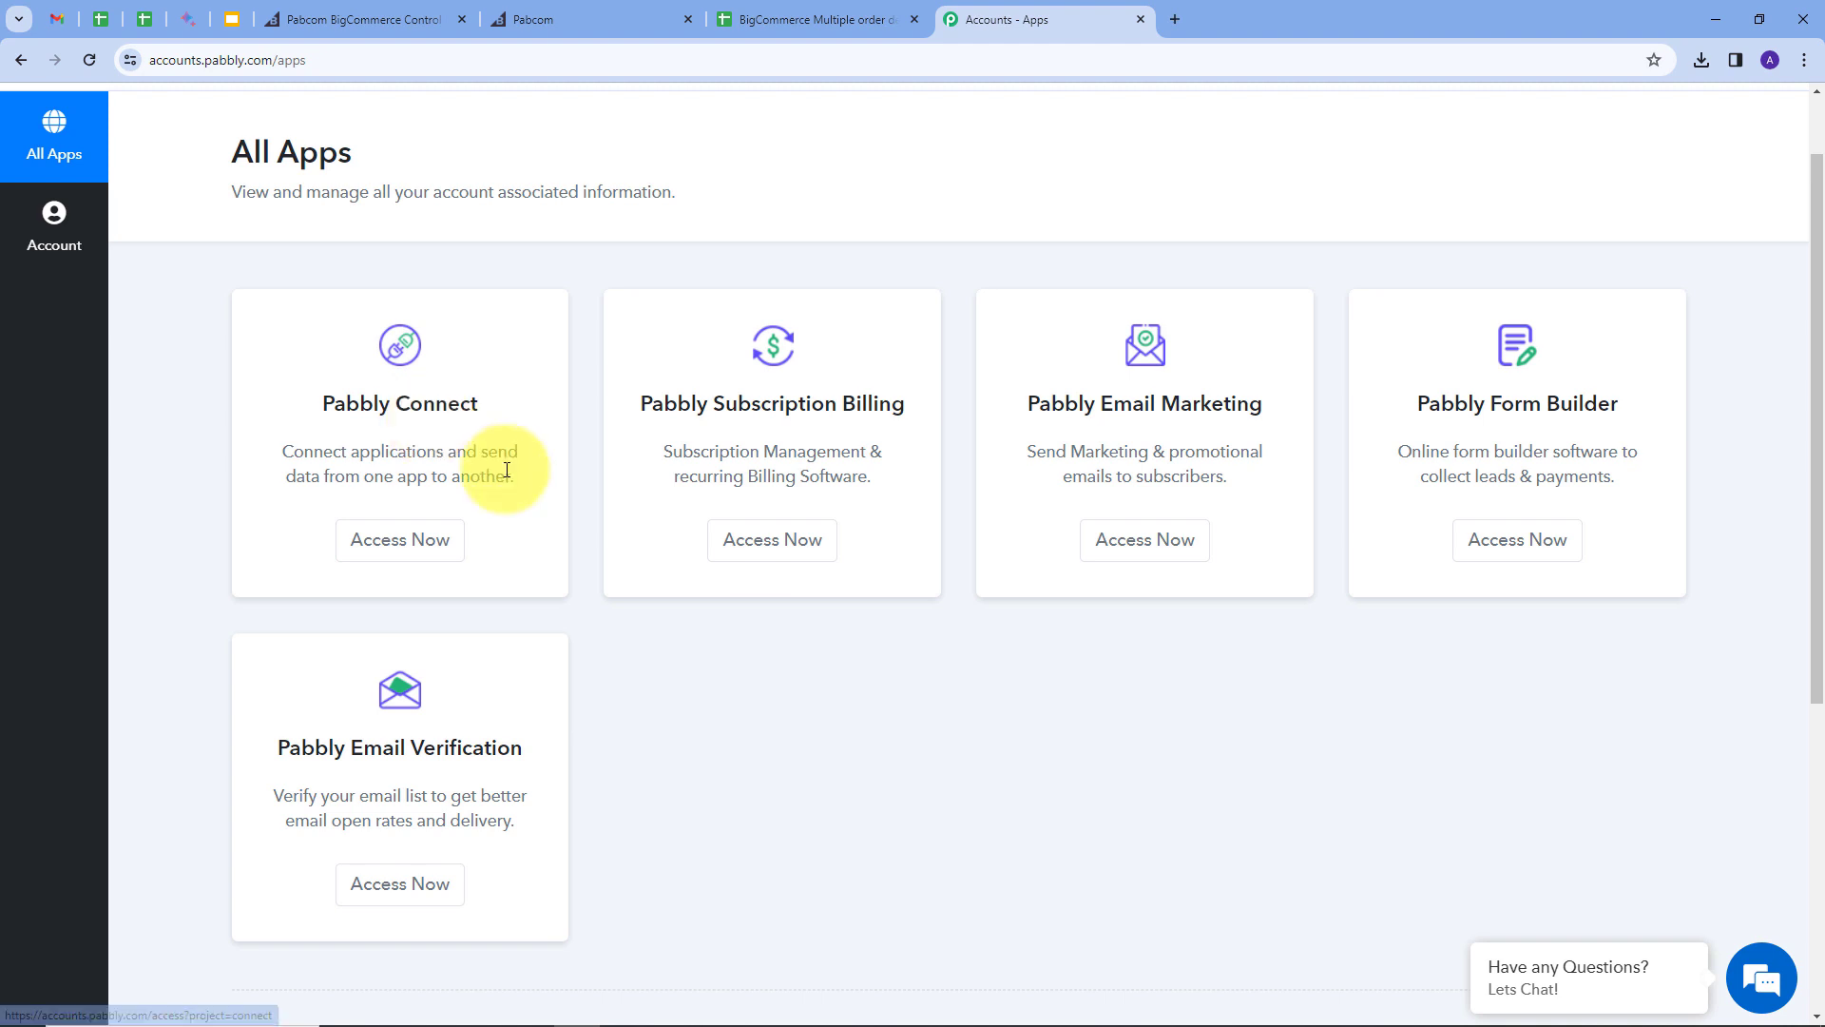
Step: In Pabbly Connect, create the workflow 'Add Multi-Product BigCommerce Order Details to Google Sheets' in the Home folder
left_click(403, 541)
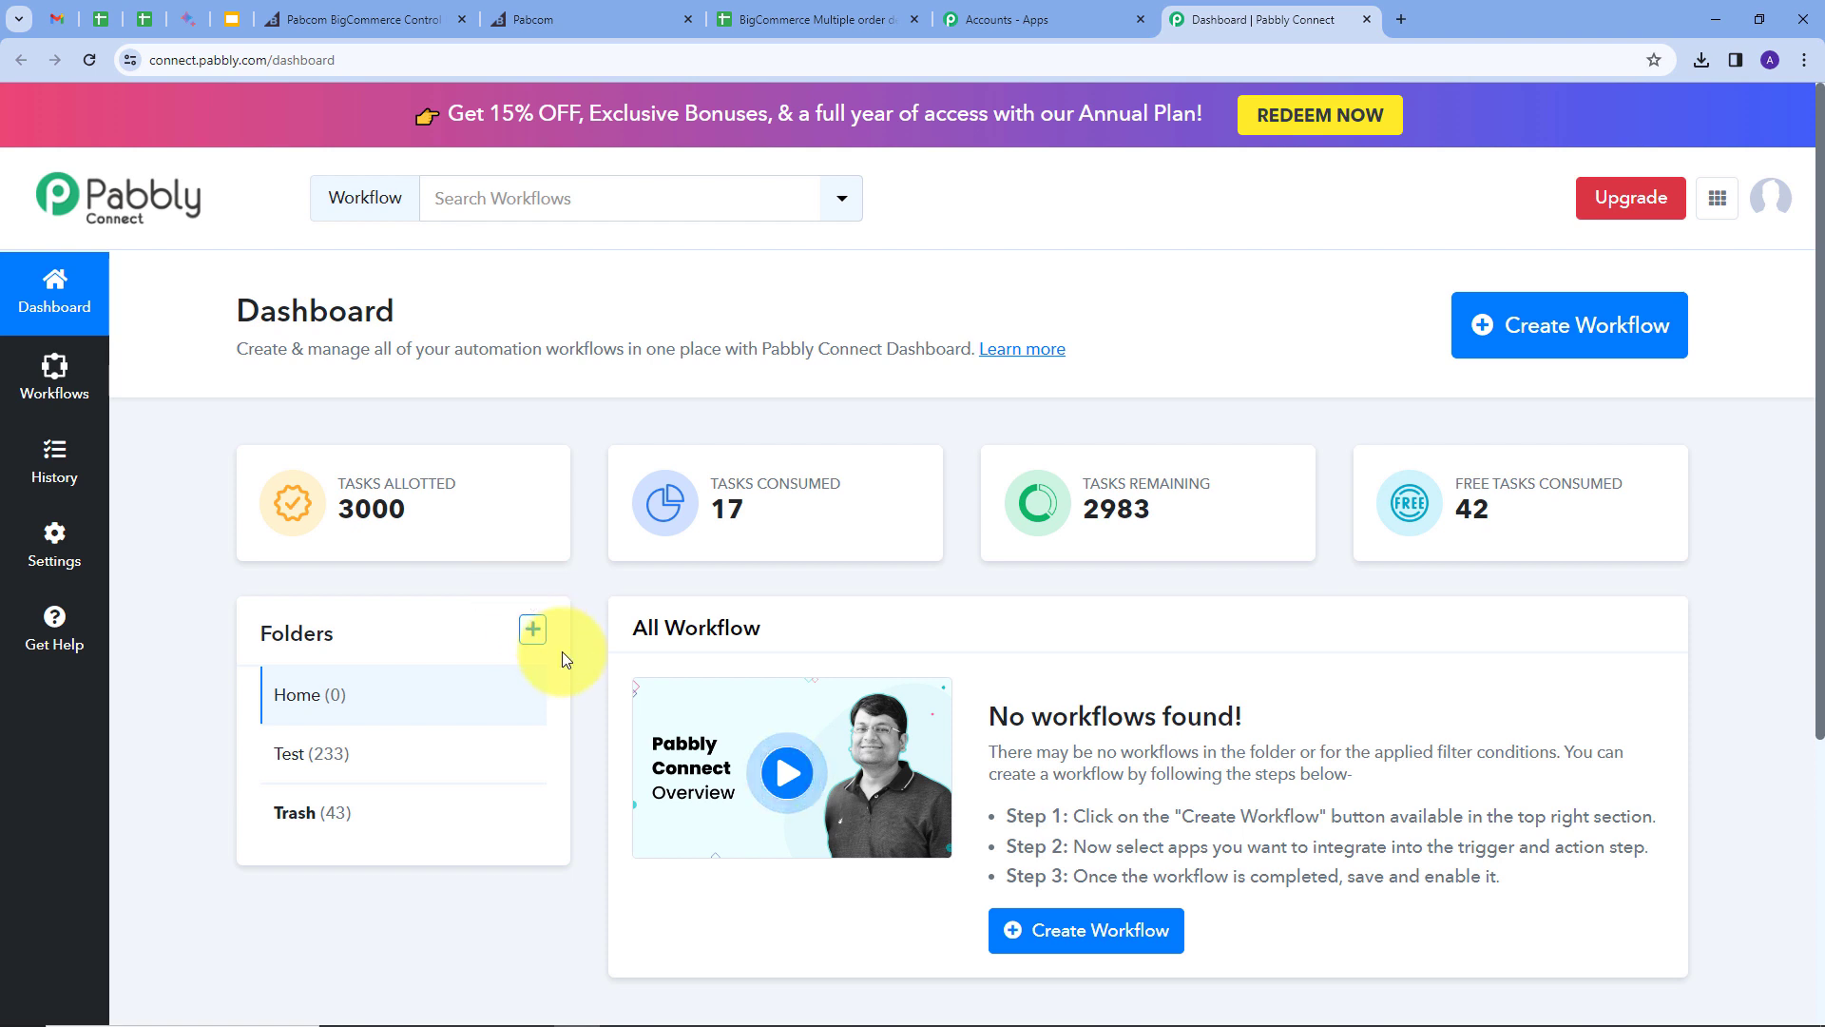
left_click(1504, 341)
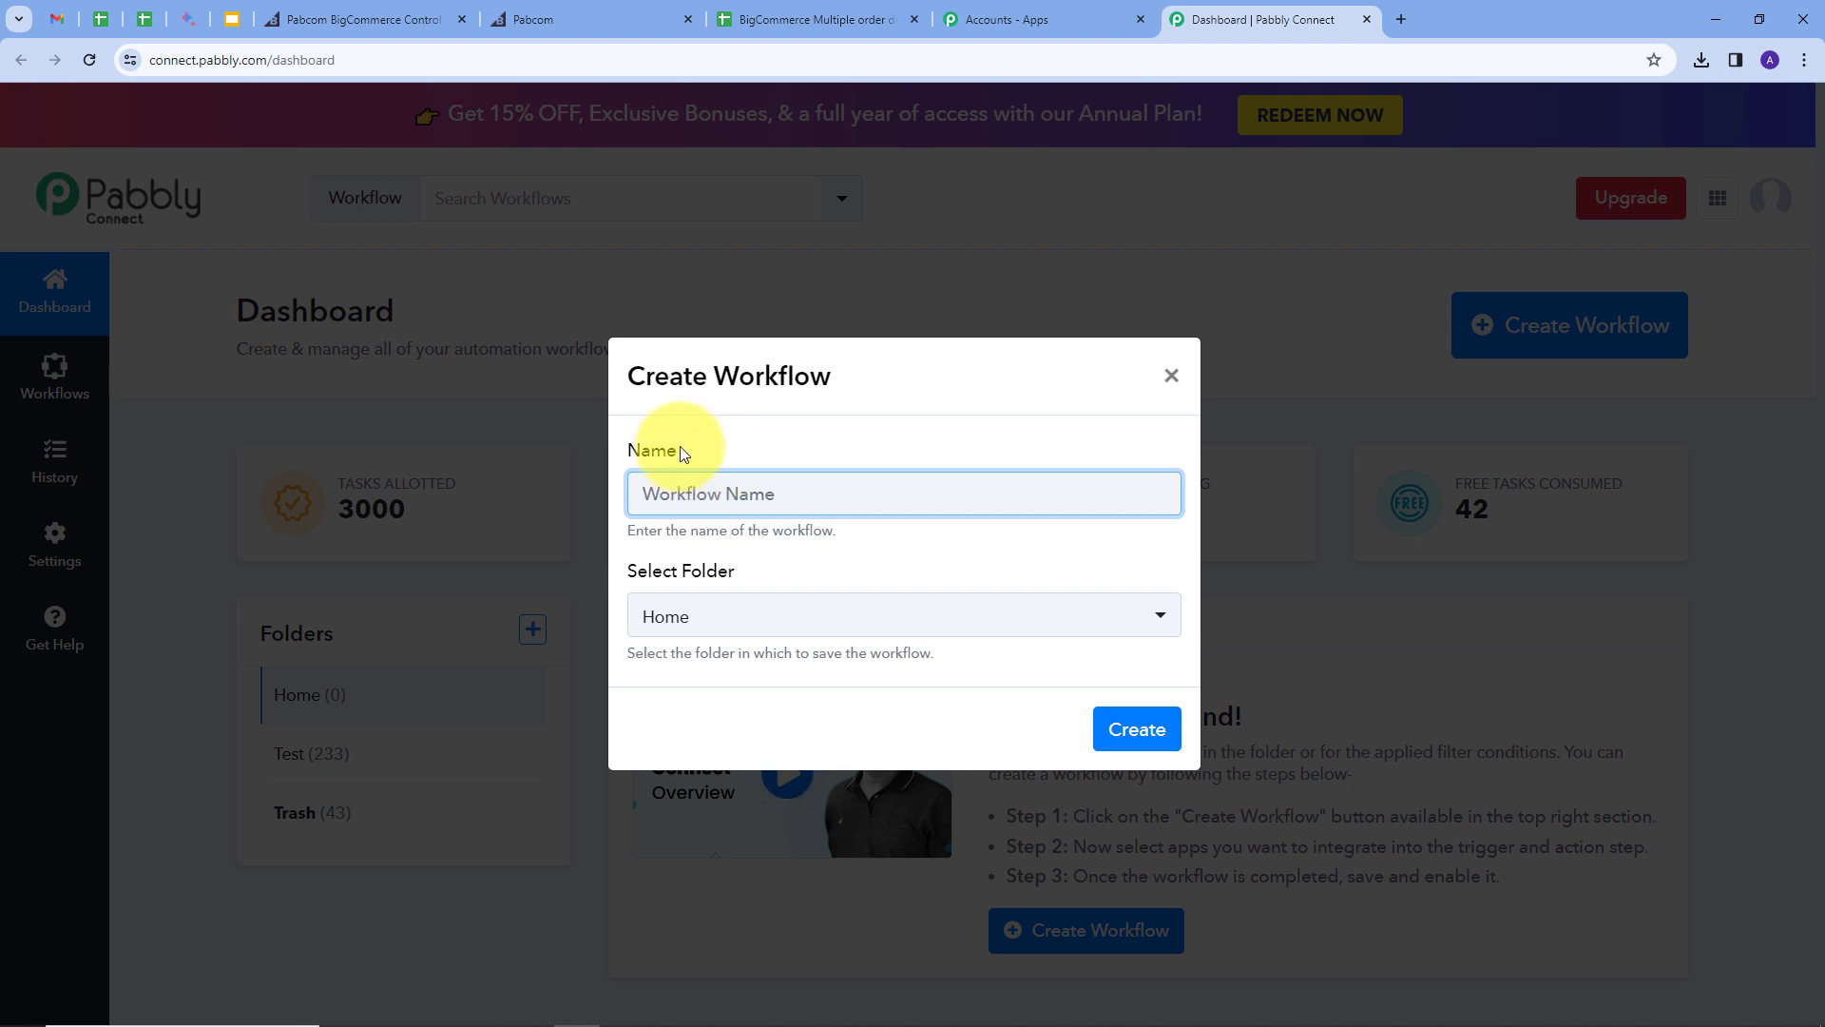
key("ctrl+v")
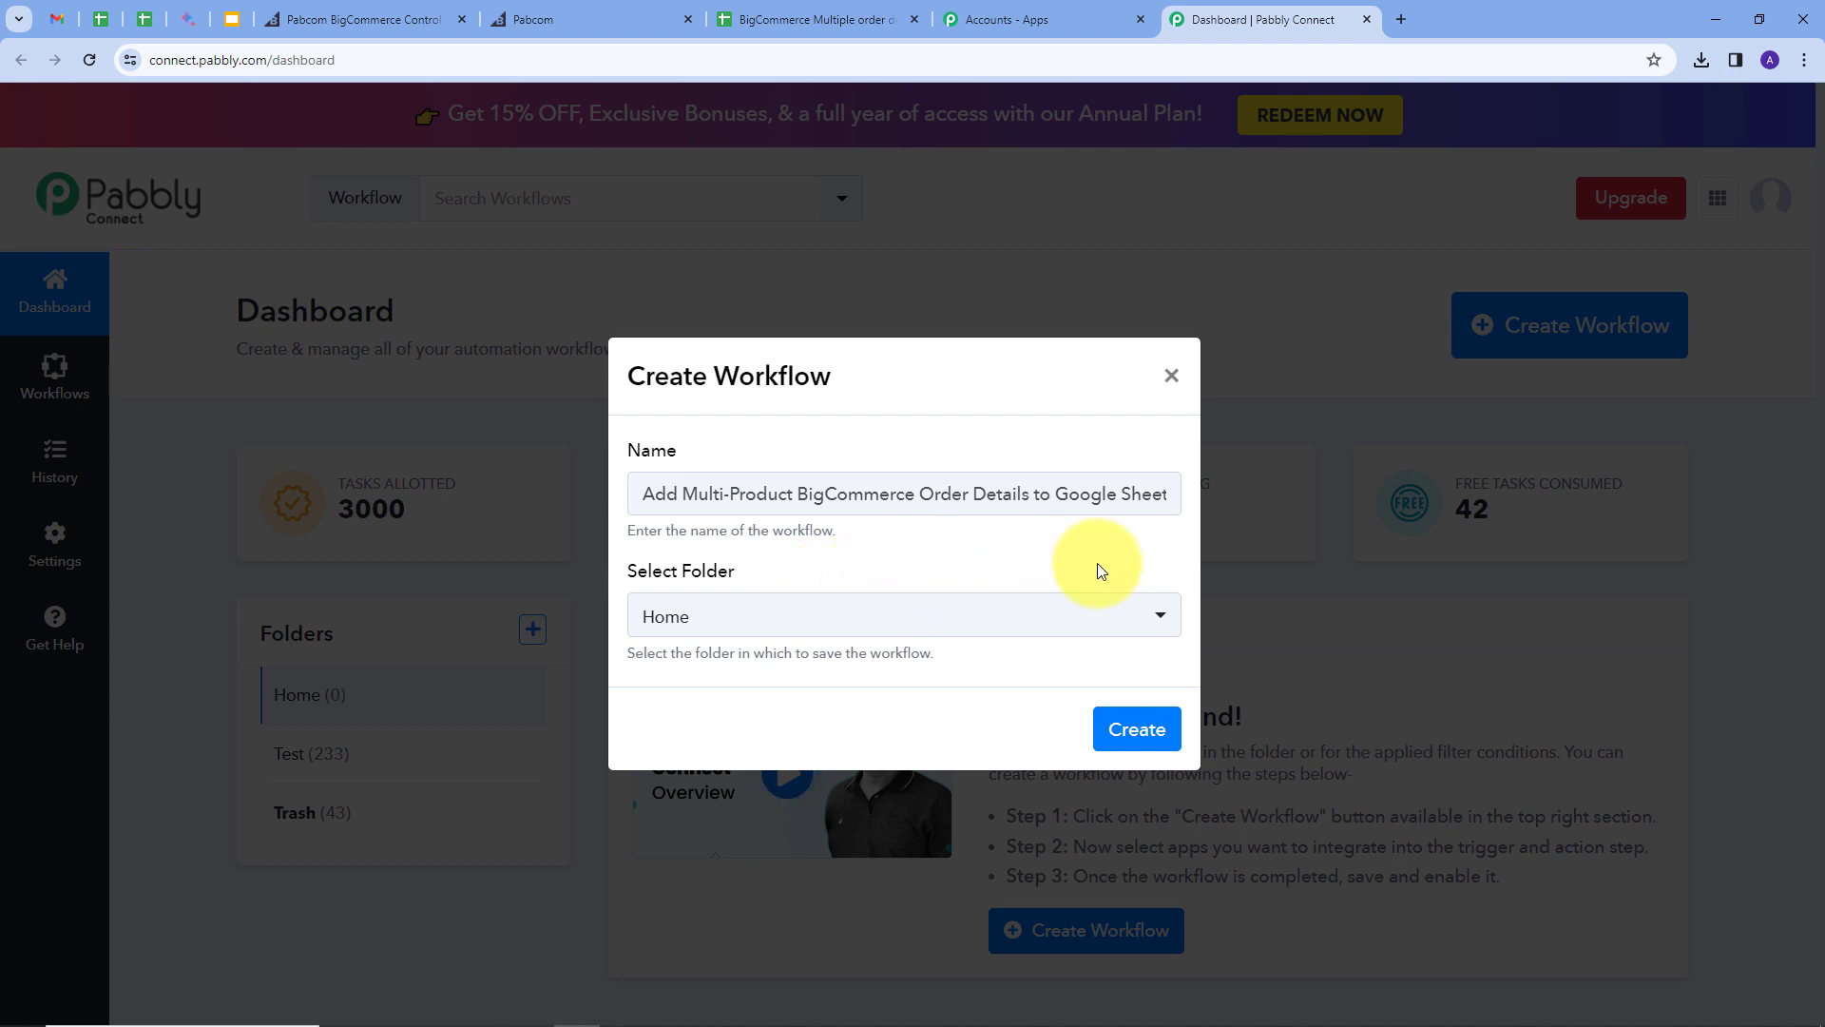
left_click(1107, 616)
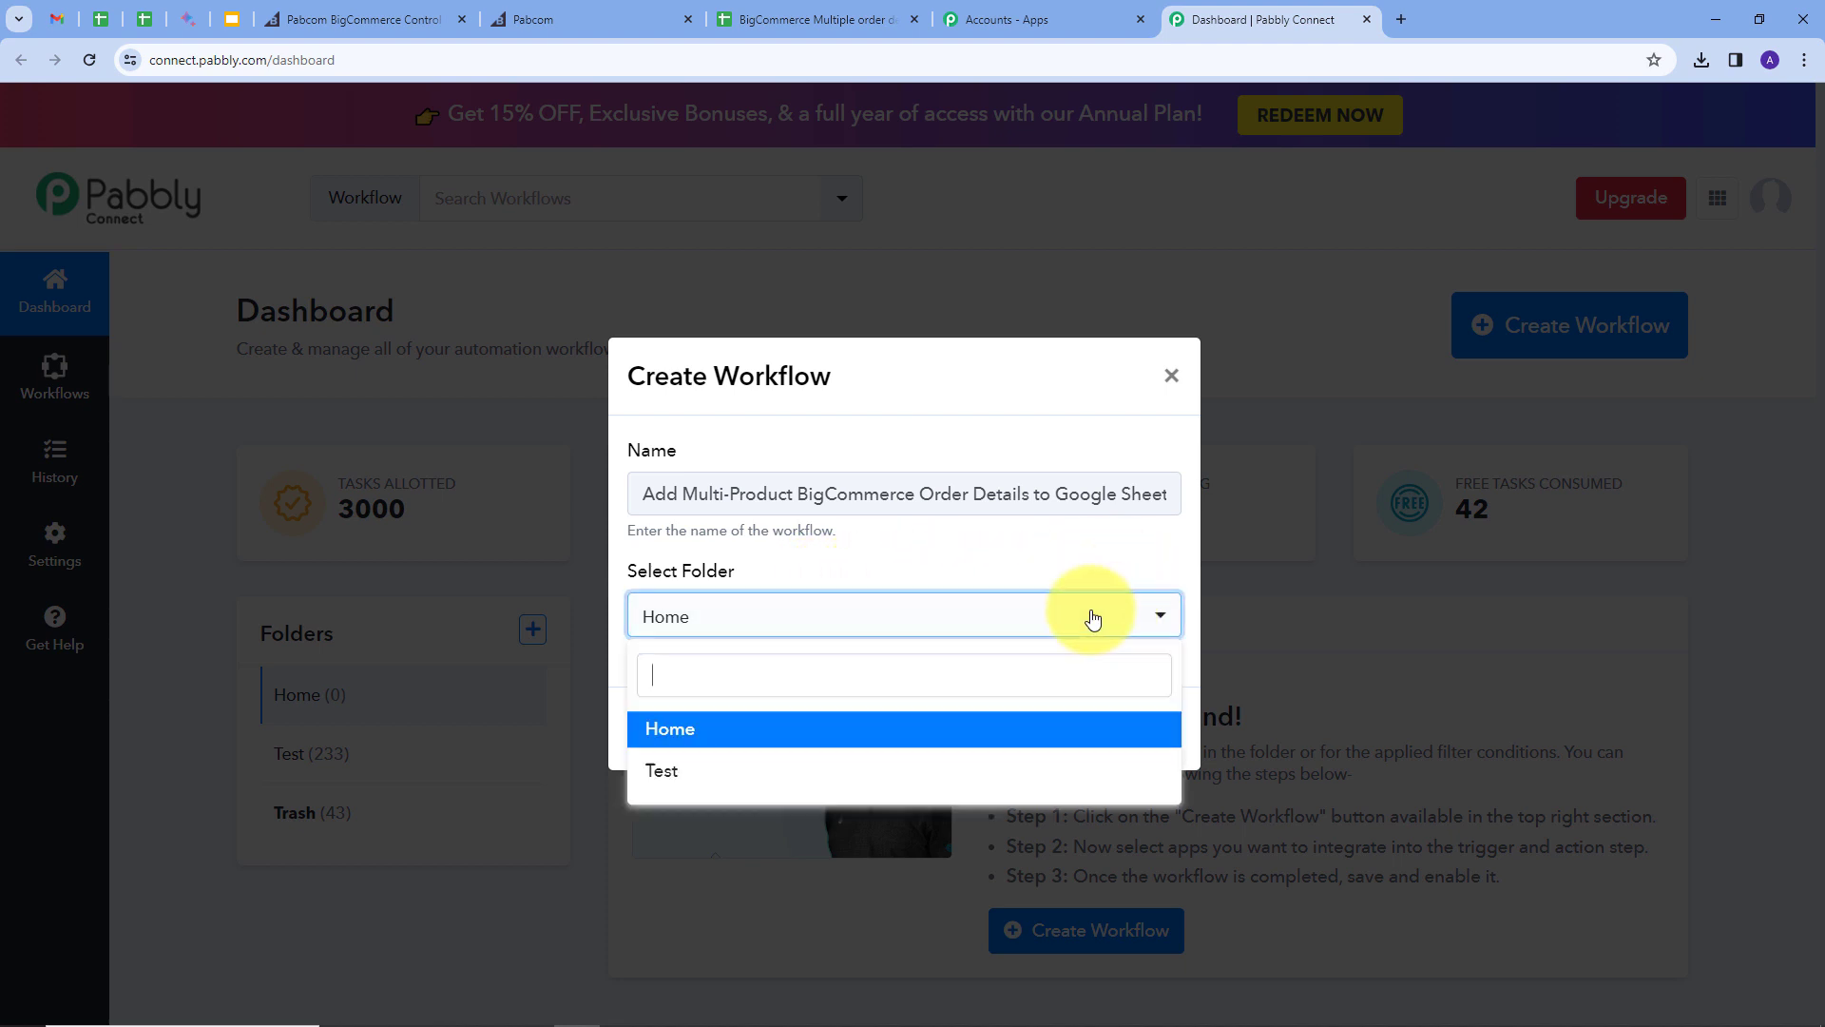
left_click(666, 737)
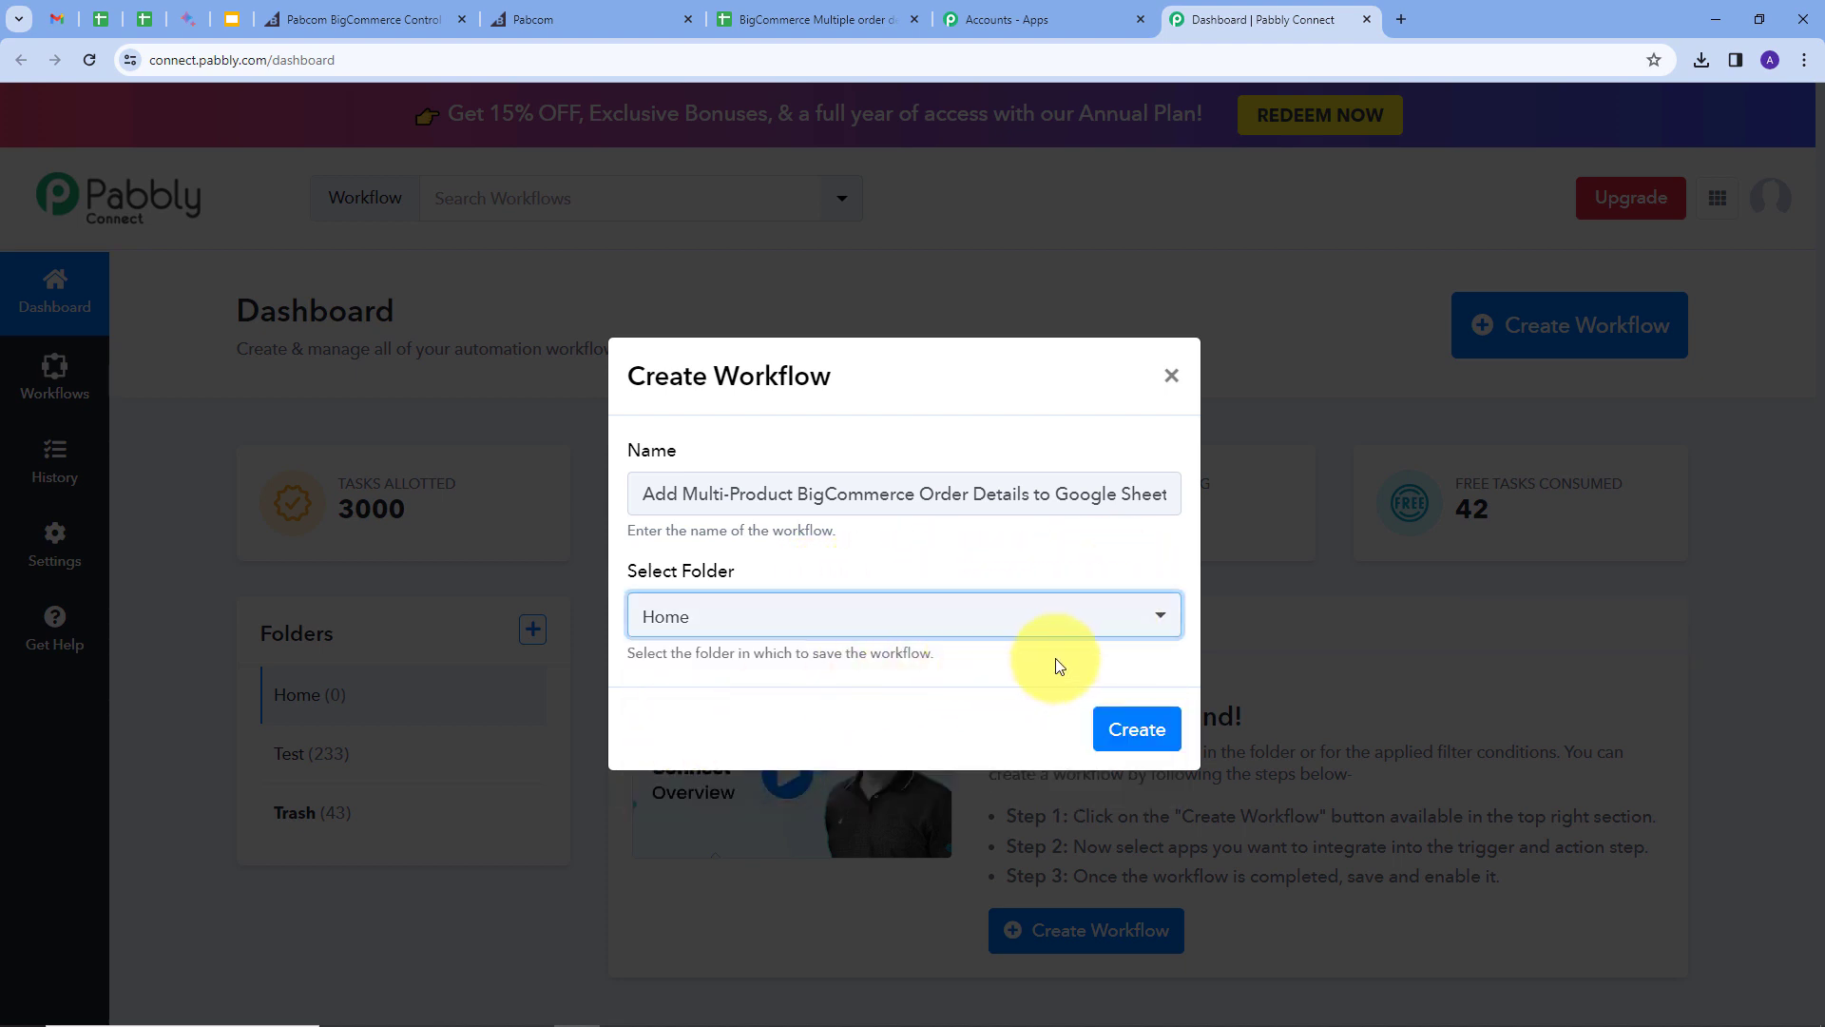
left_click(1138, 729)
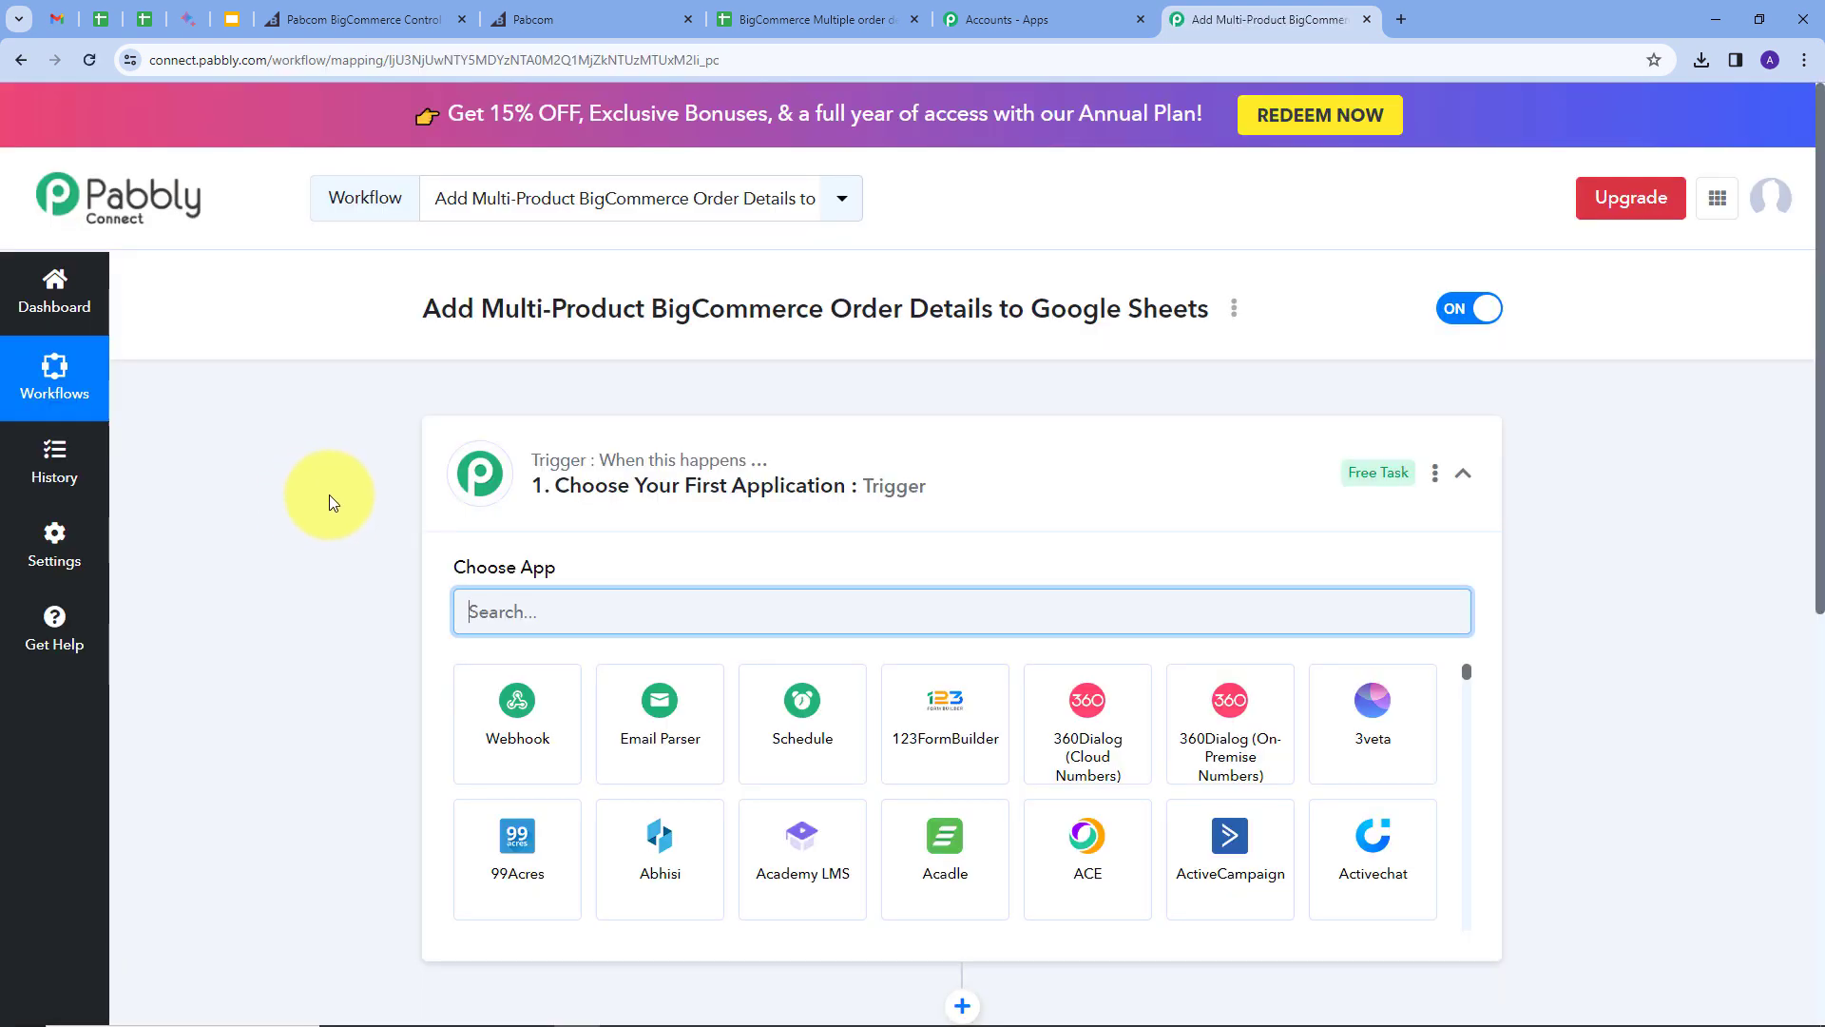
Step: Set the trigger to BigCommerce with the New Order Created event
scroll(331, 494, "down", 2)
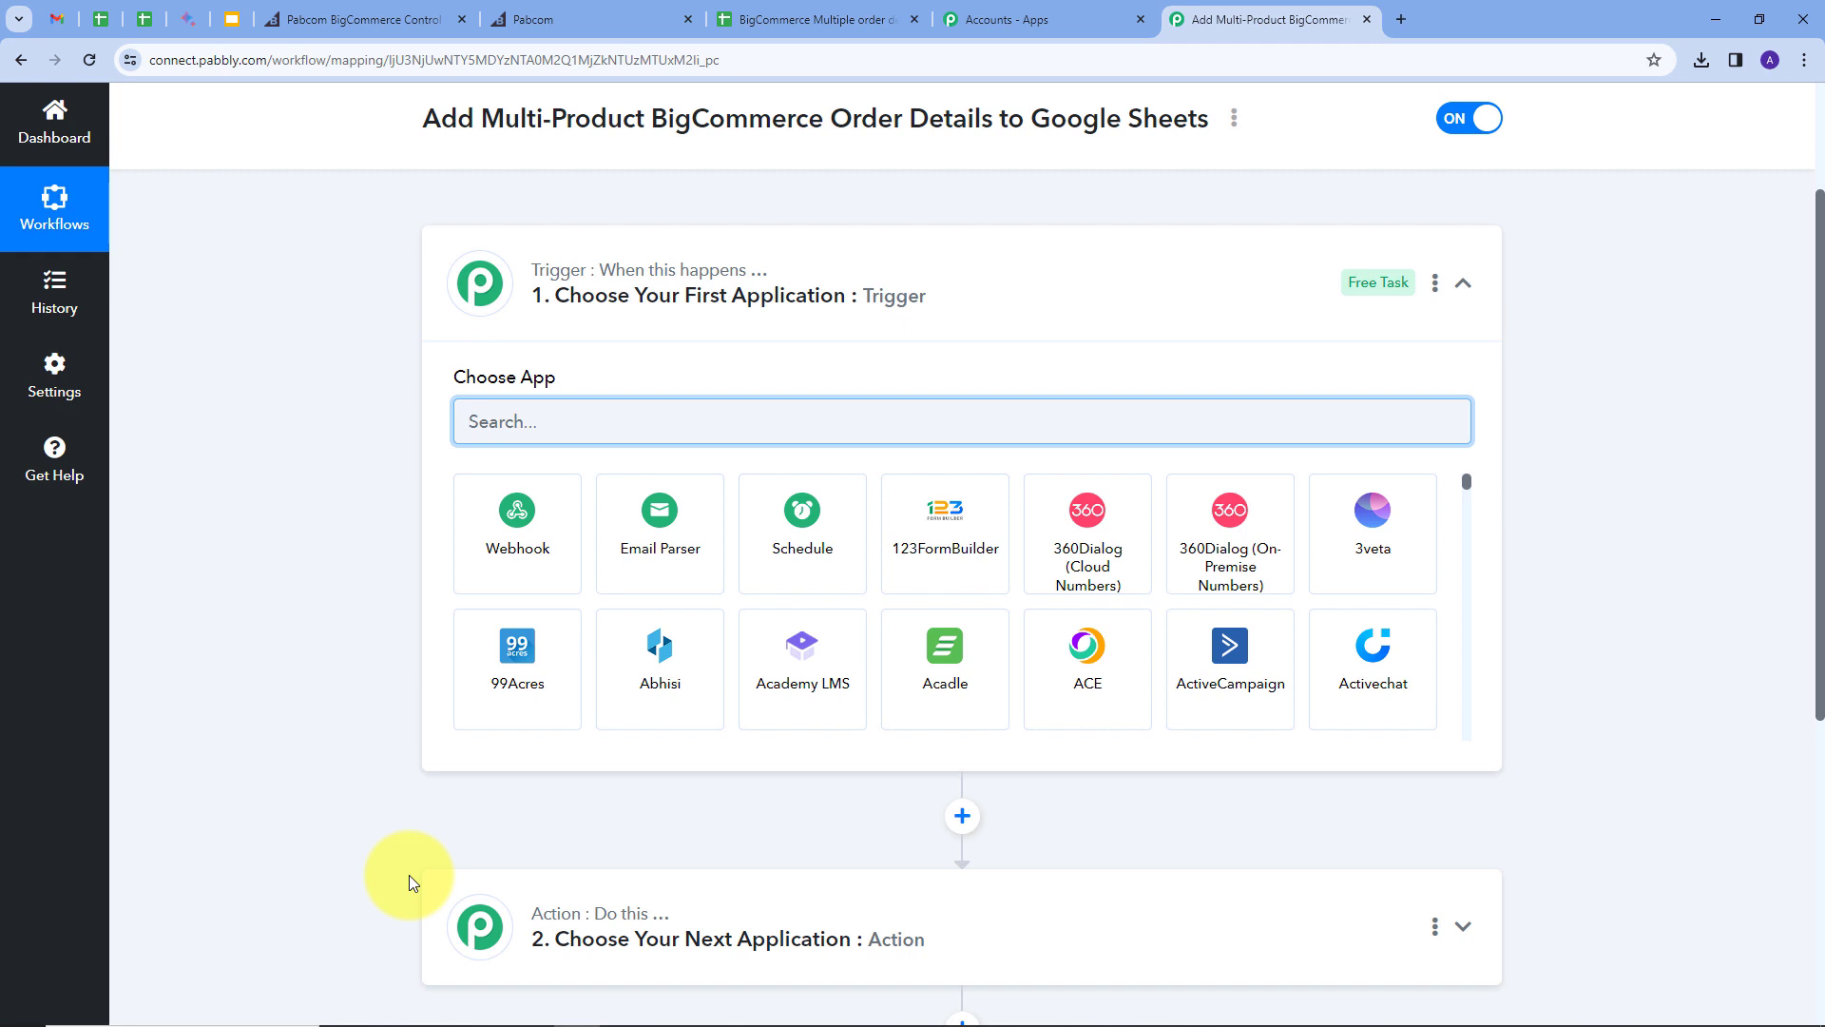
mouse_move(538, 276)
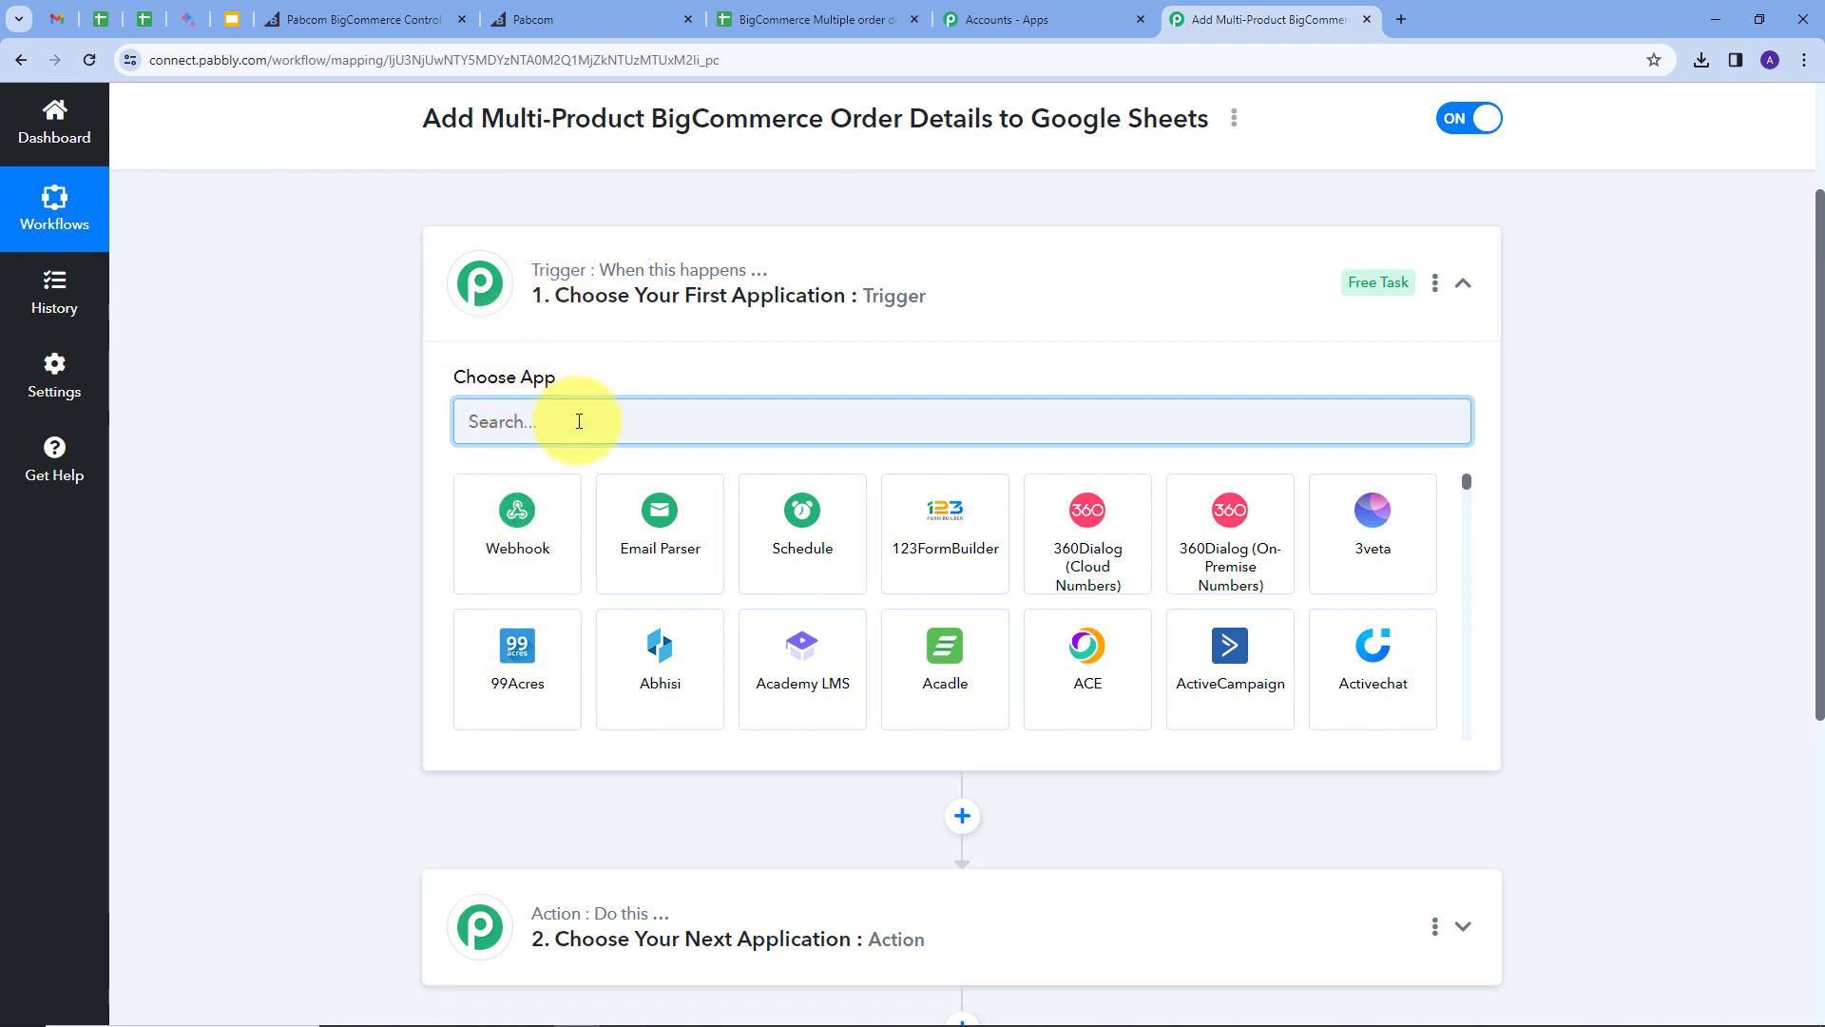
type("big")
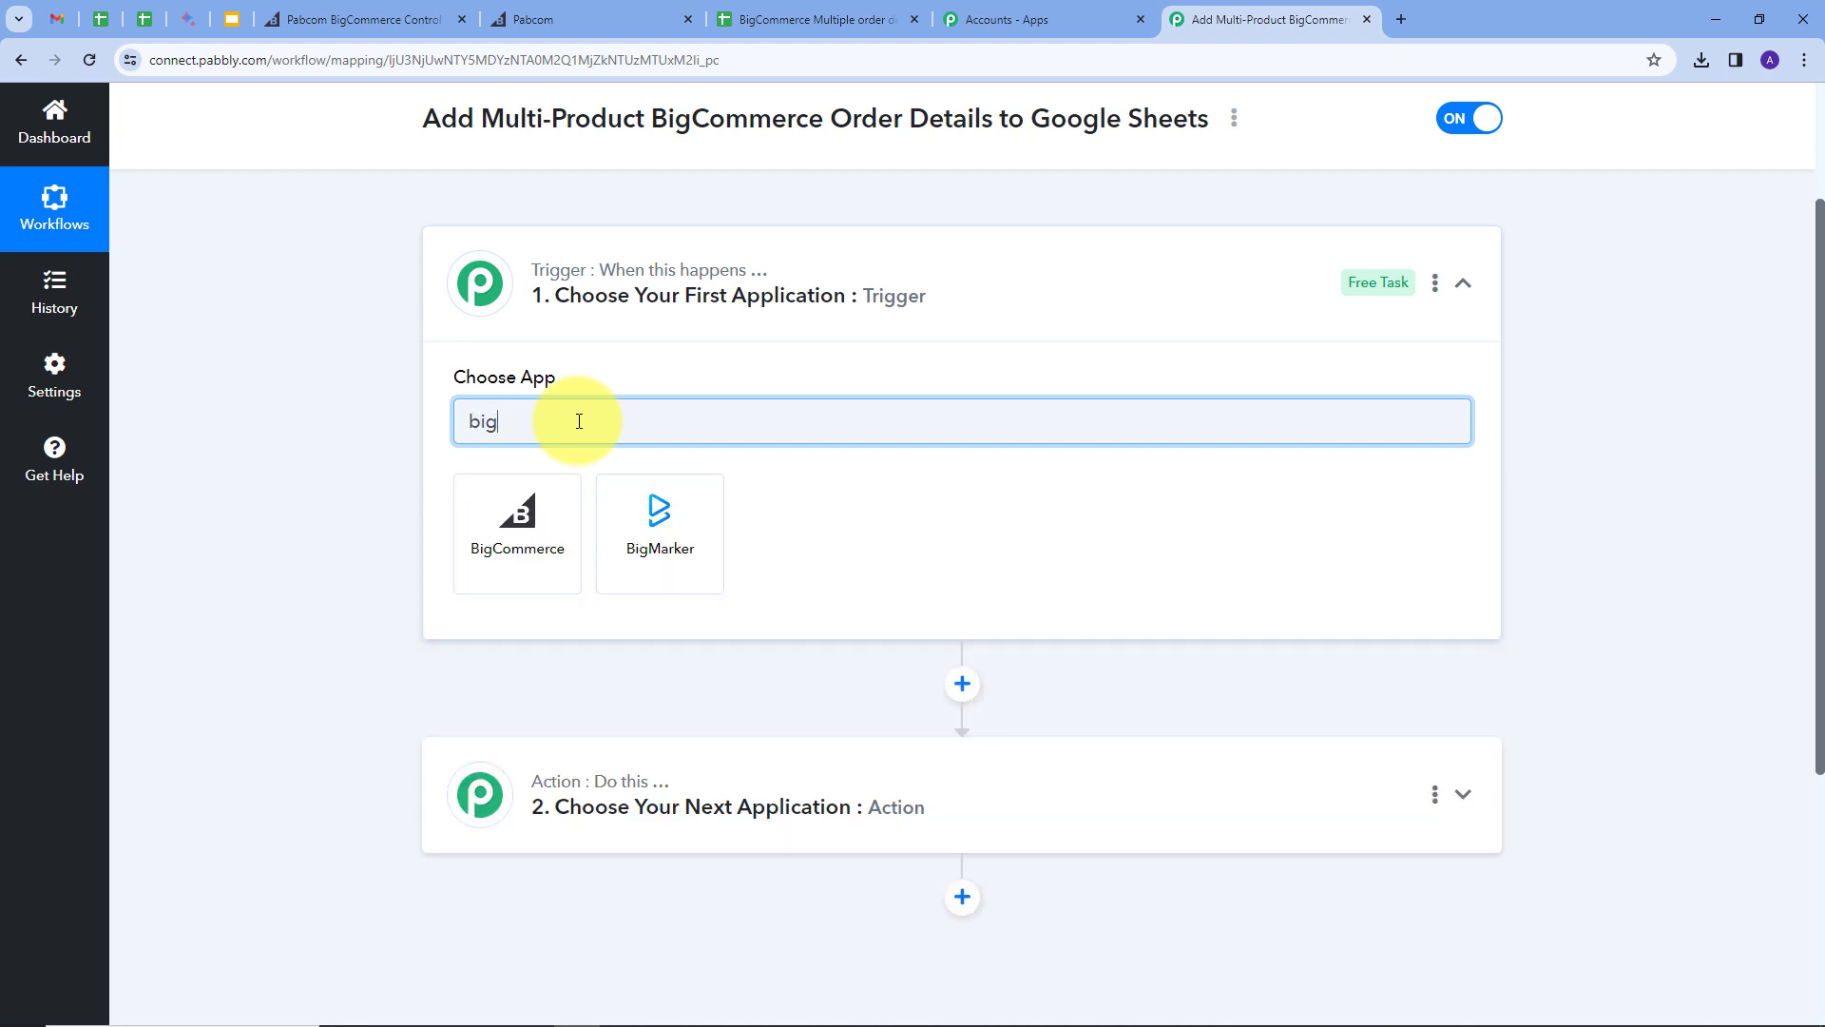
left_click(522, 513)
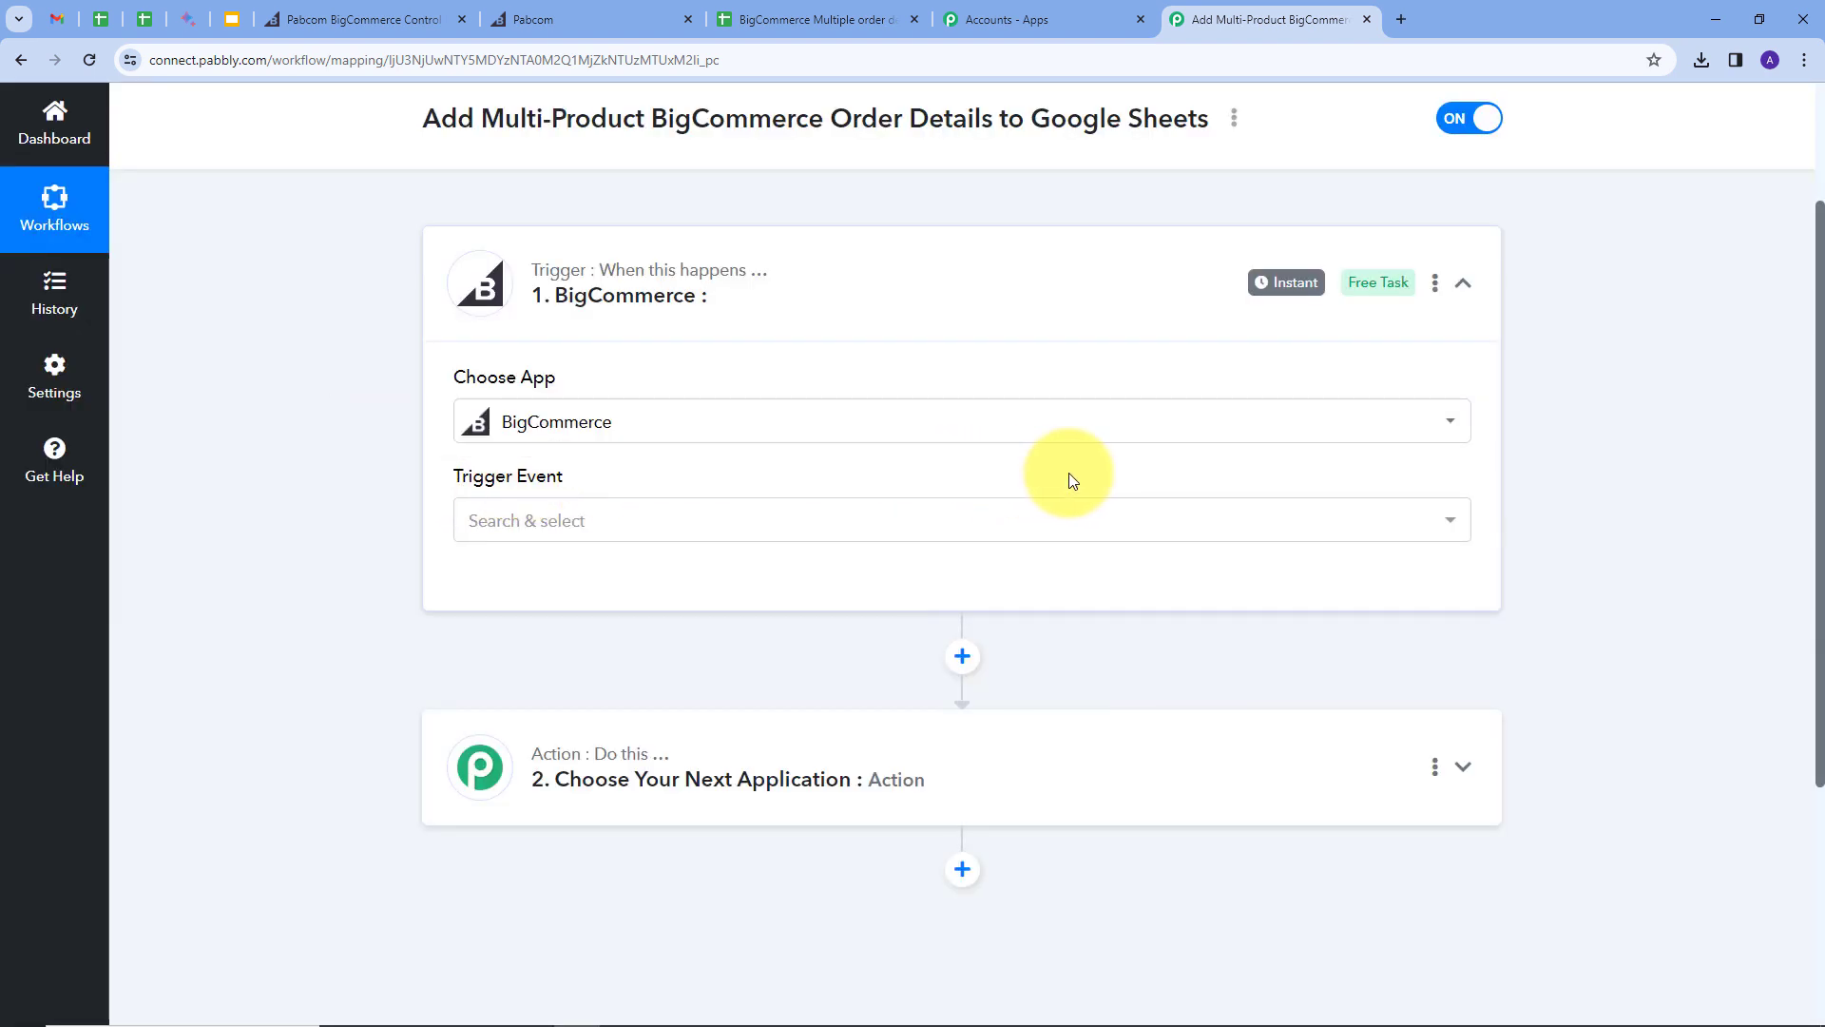
left_click(909, 524)
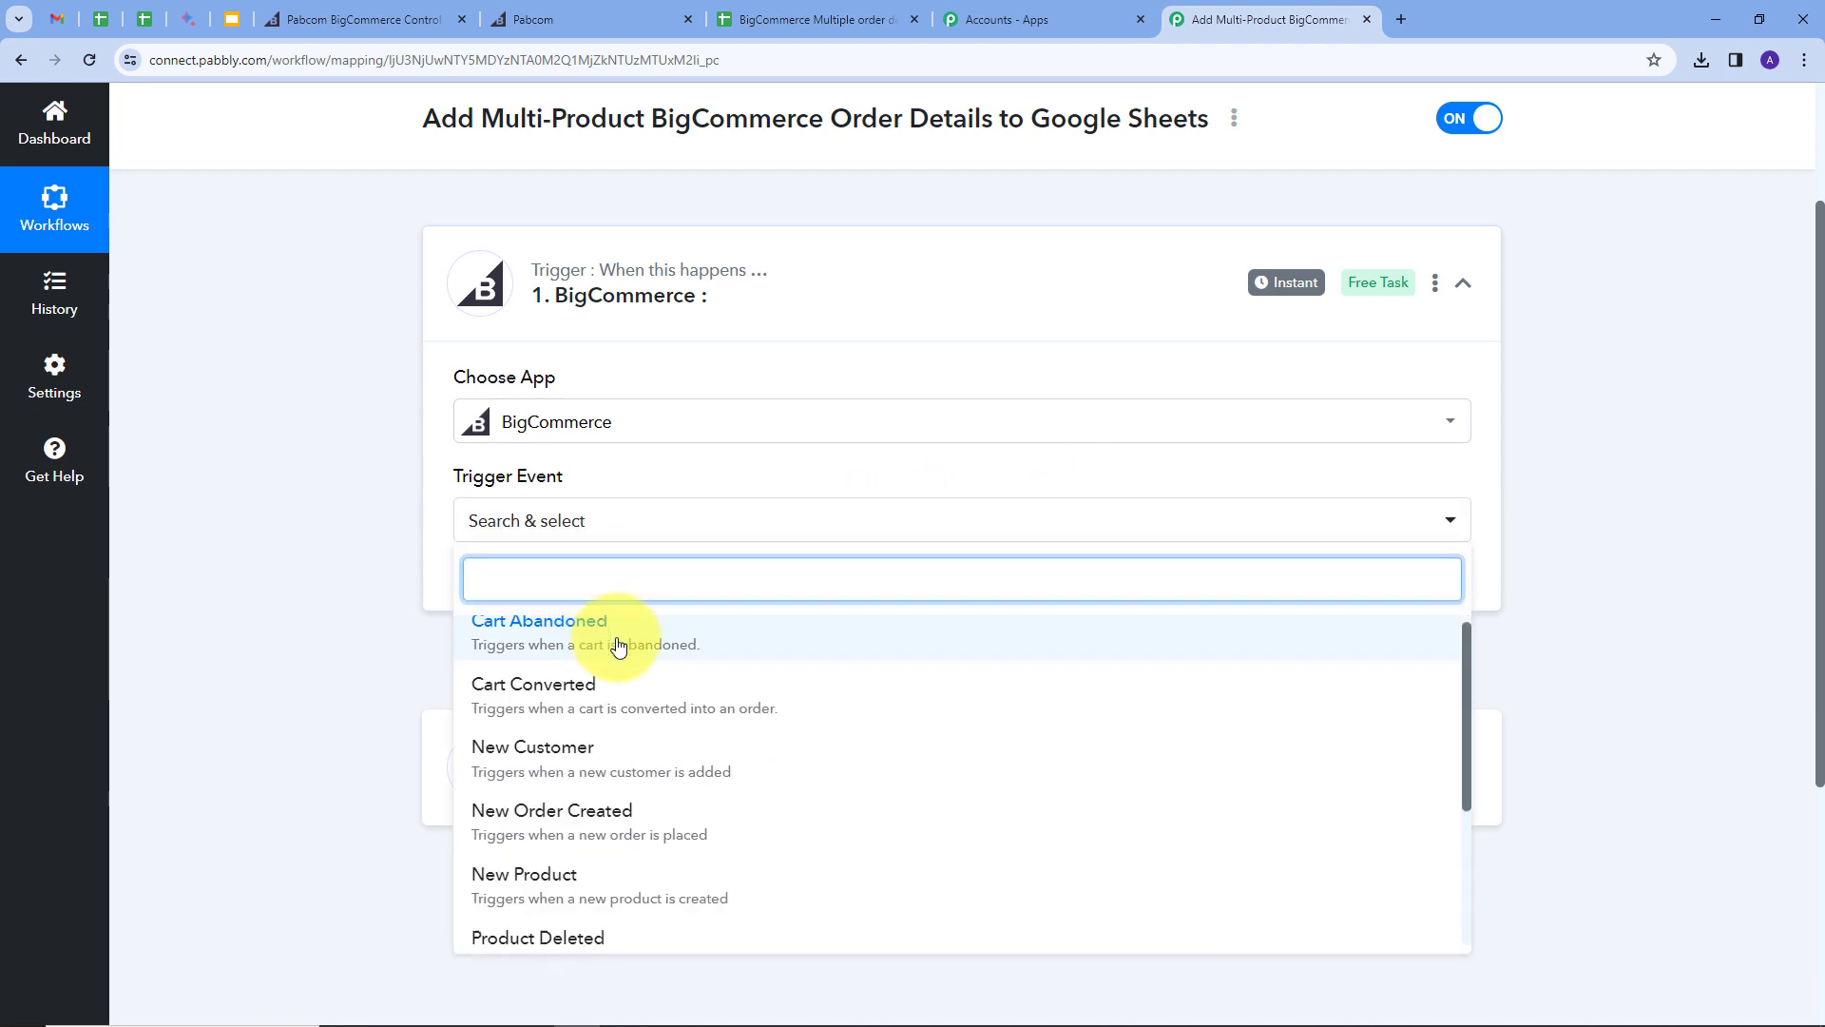
scroll(599, 722, "down", 1)
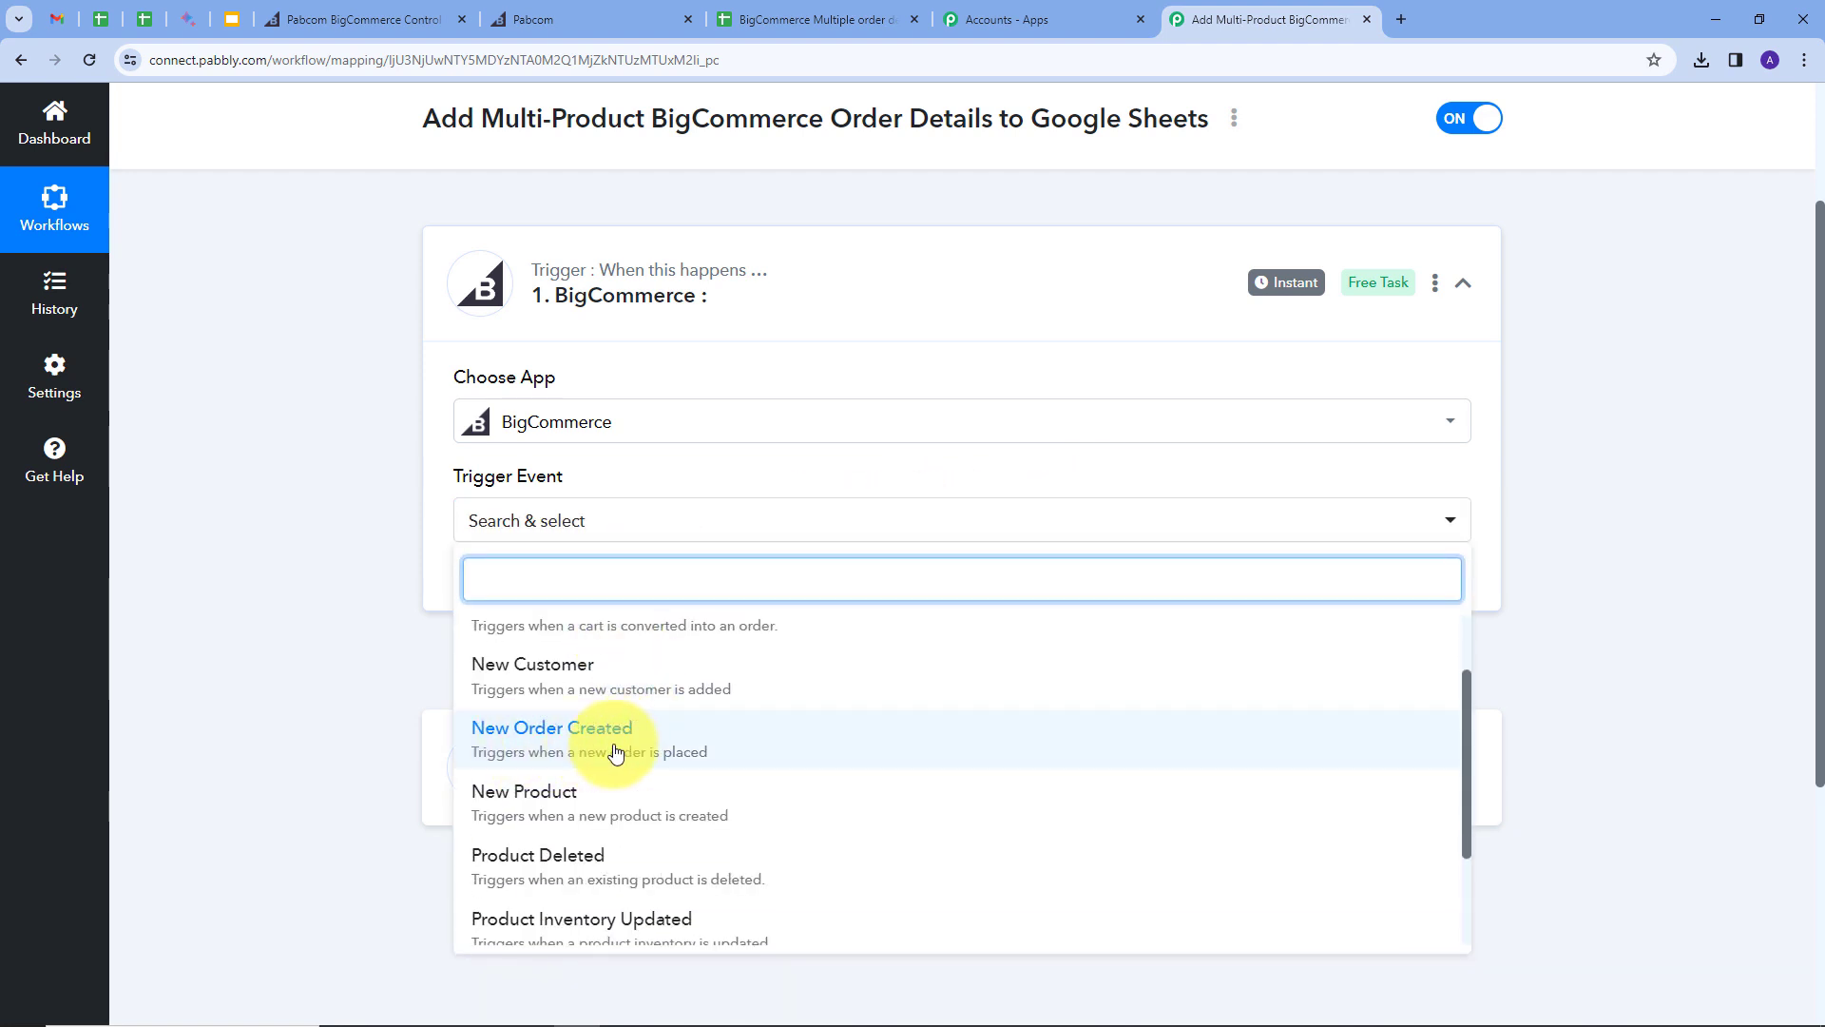
left_click(565, 747)
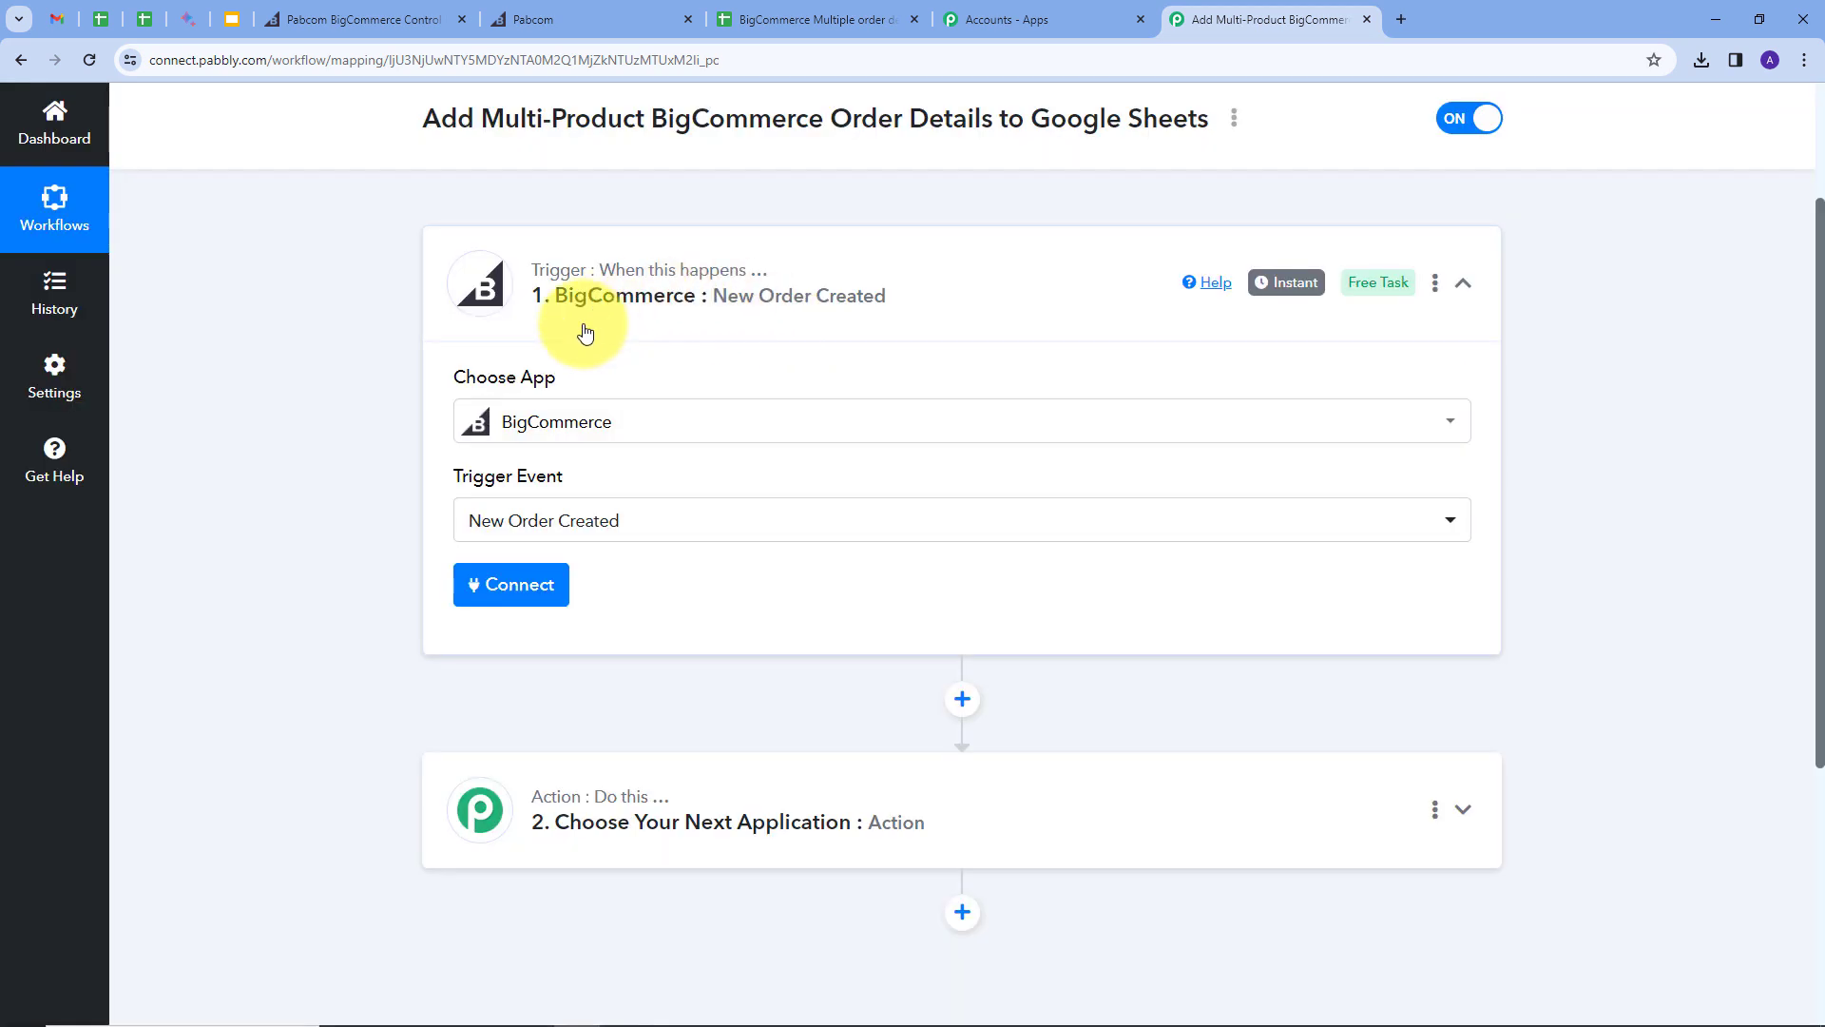
Step: Start a new BigCommerce connection and go to the BigCommerce admin for its credentials
left_click(504, 597)
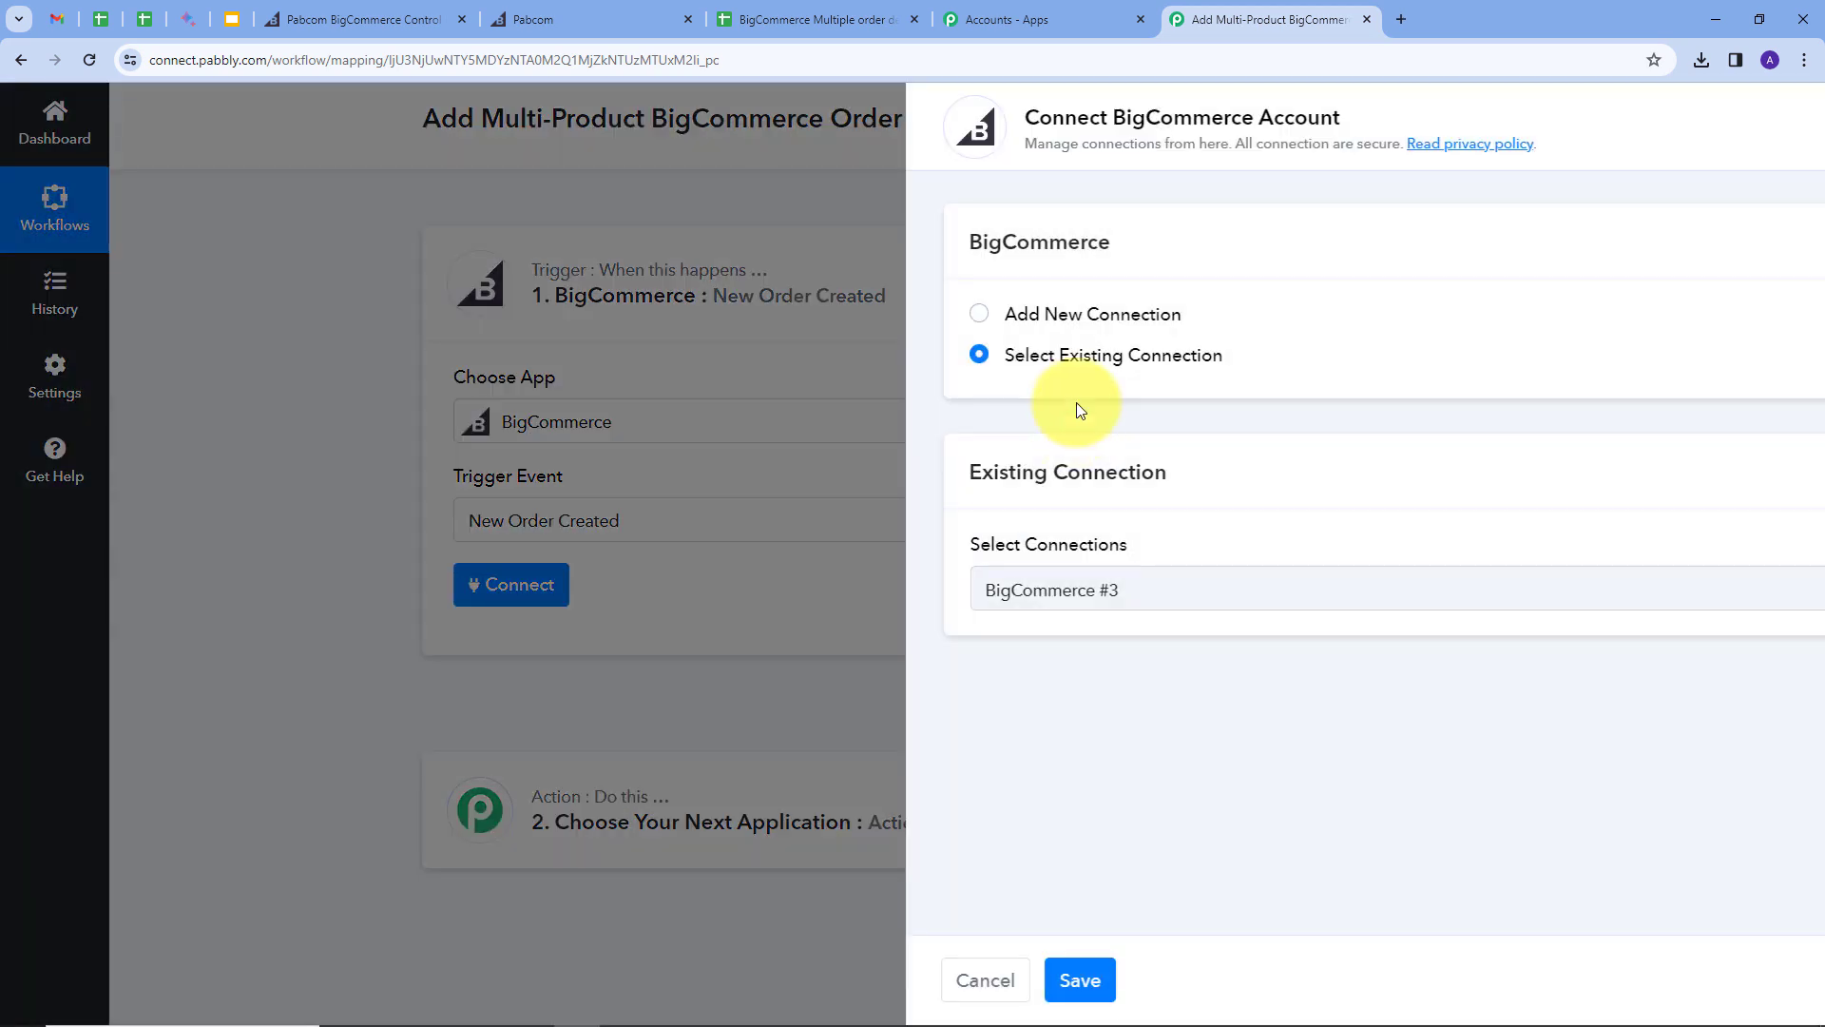
left_click(909, 319)
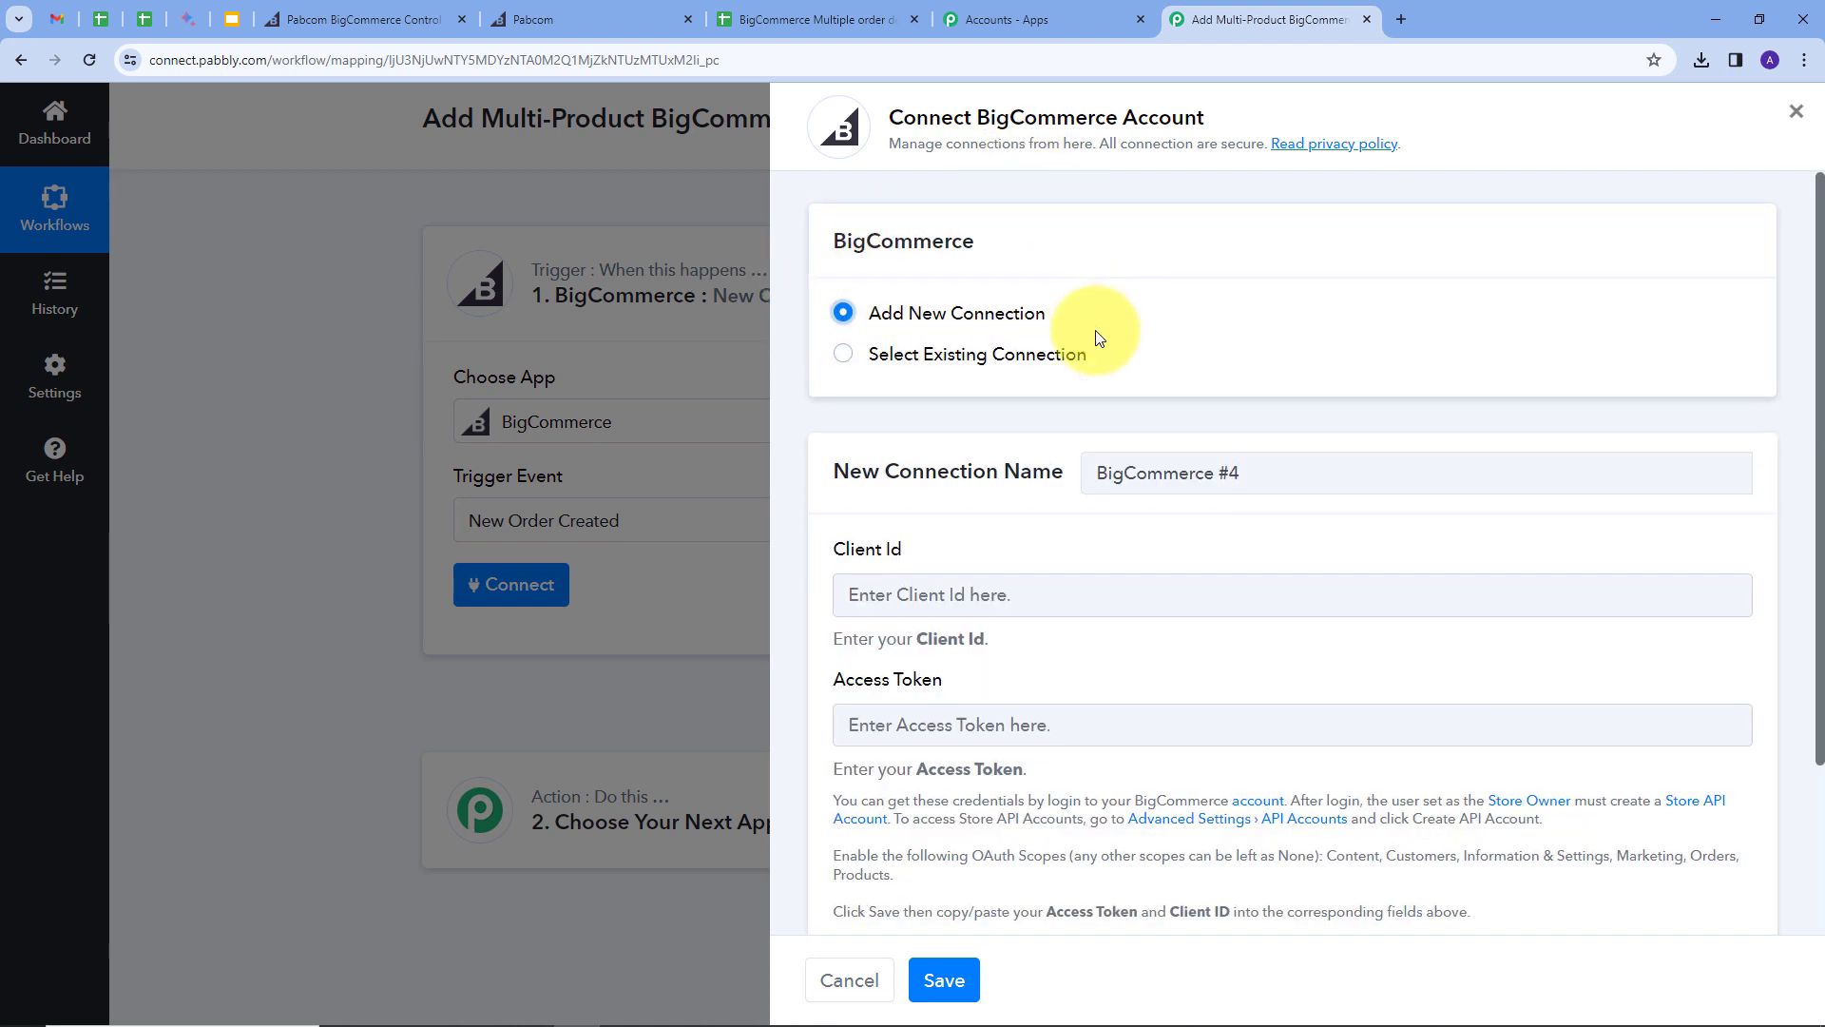
scroll(1018, 407, "down", 2)
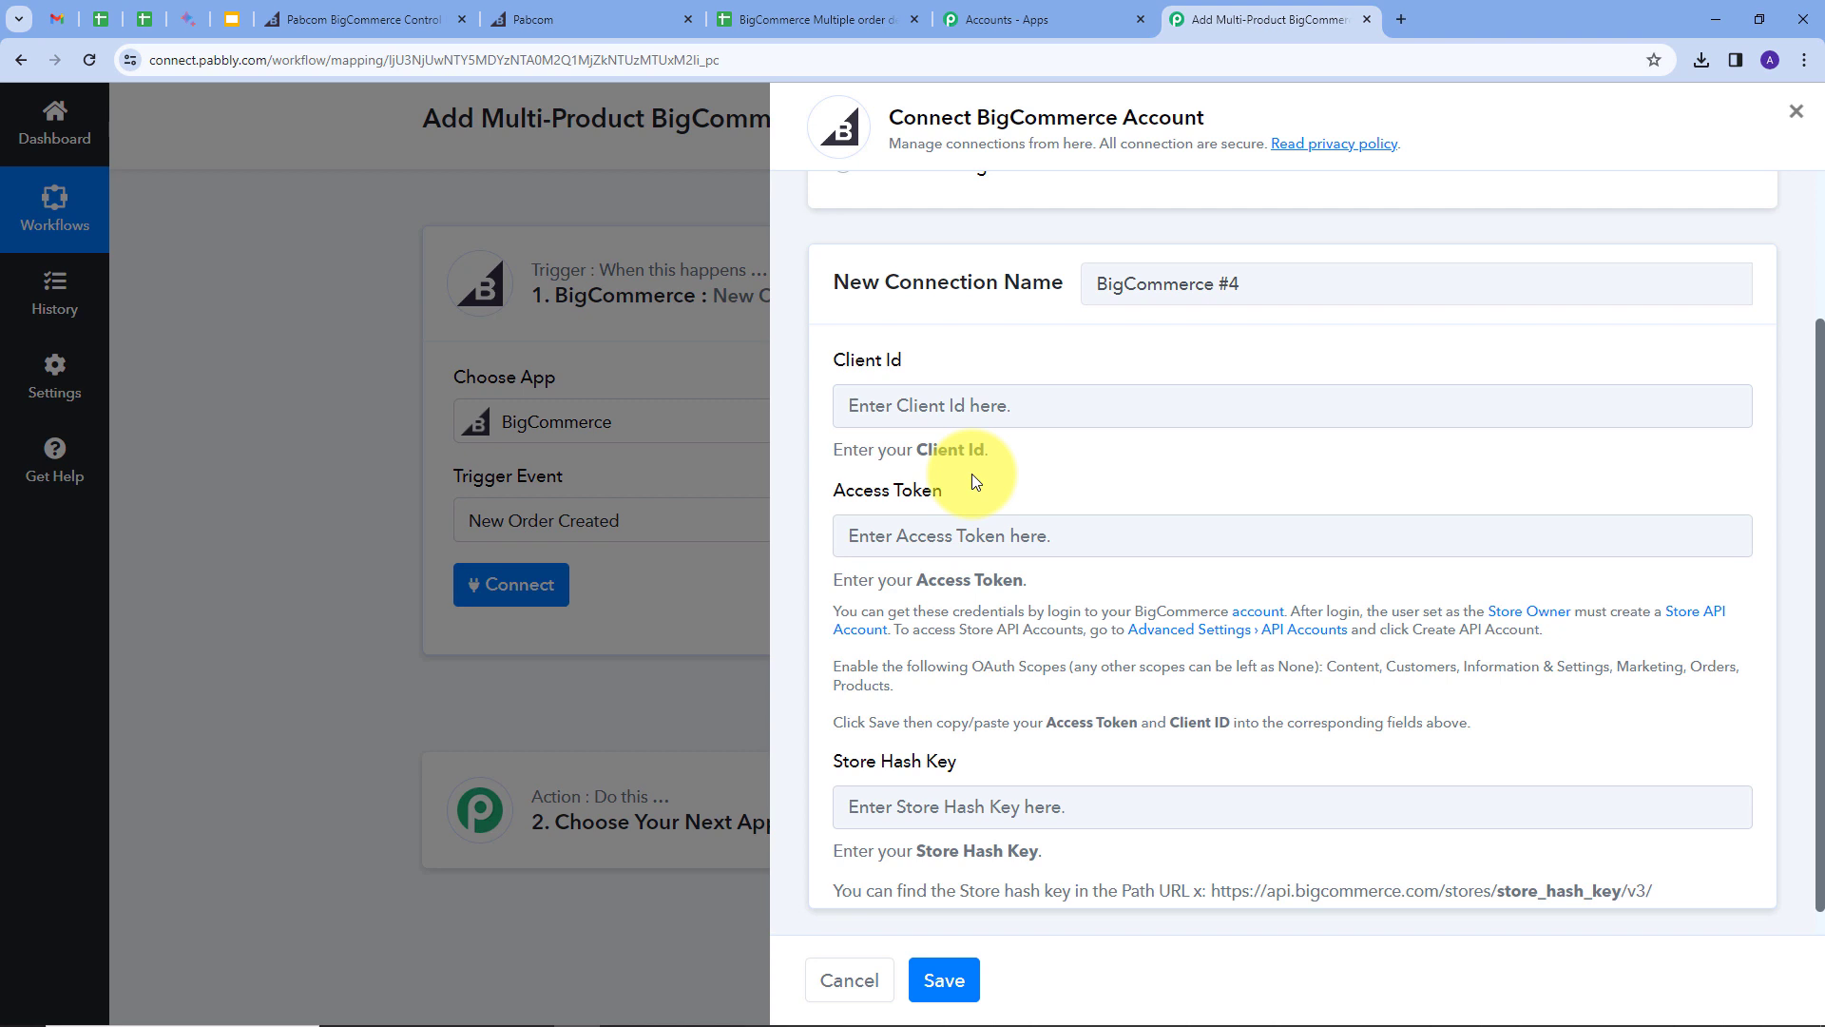
left_click(309, 19)
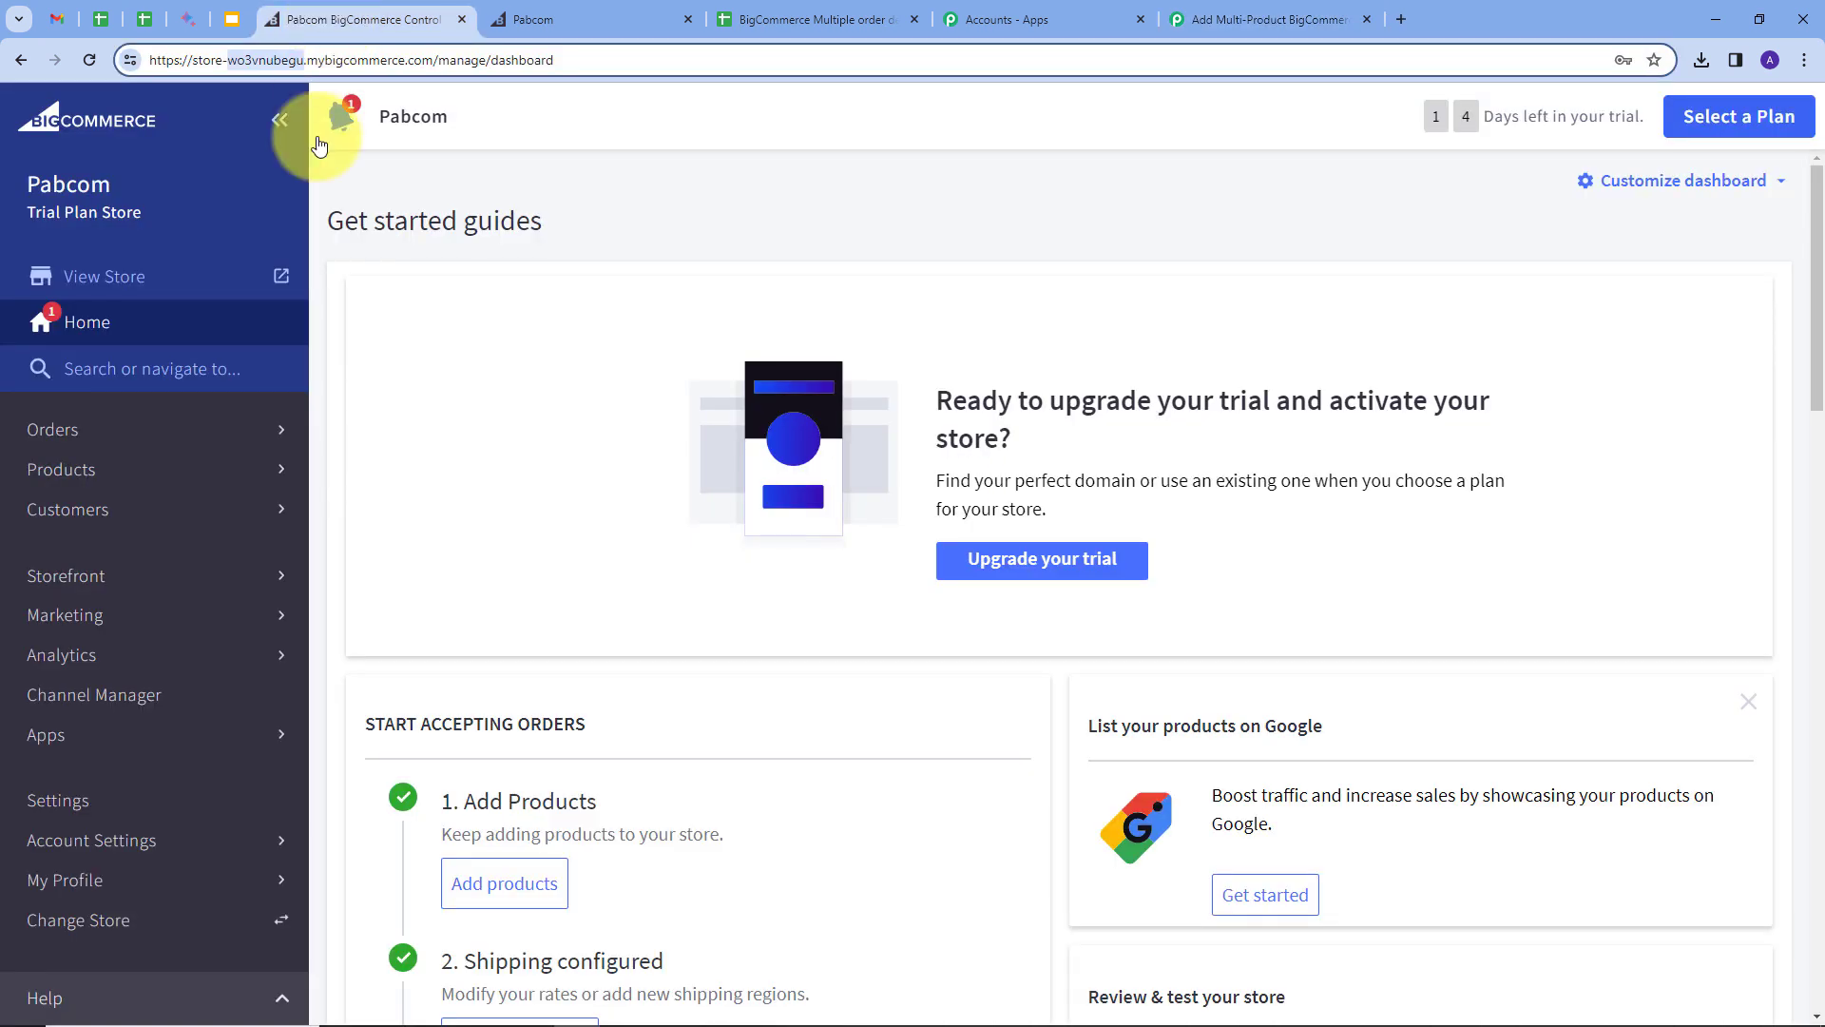
Step: Under Settings, Store-level API accounts, start a new API account named 'Testing'
left_click(58, 804)
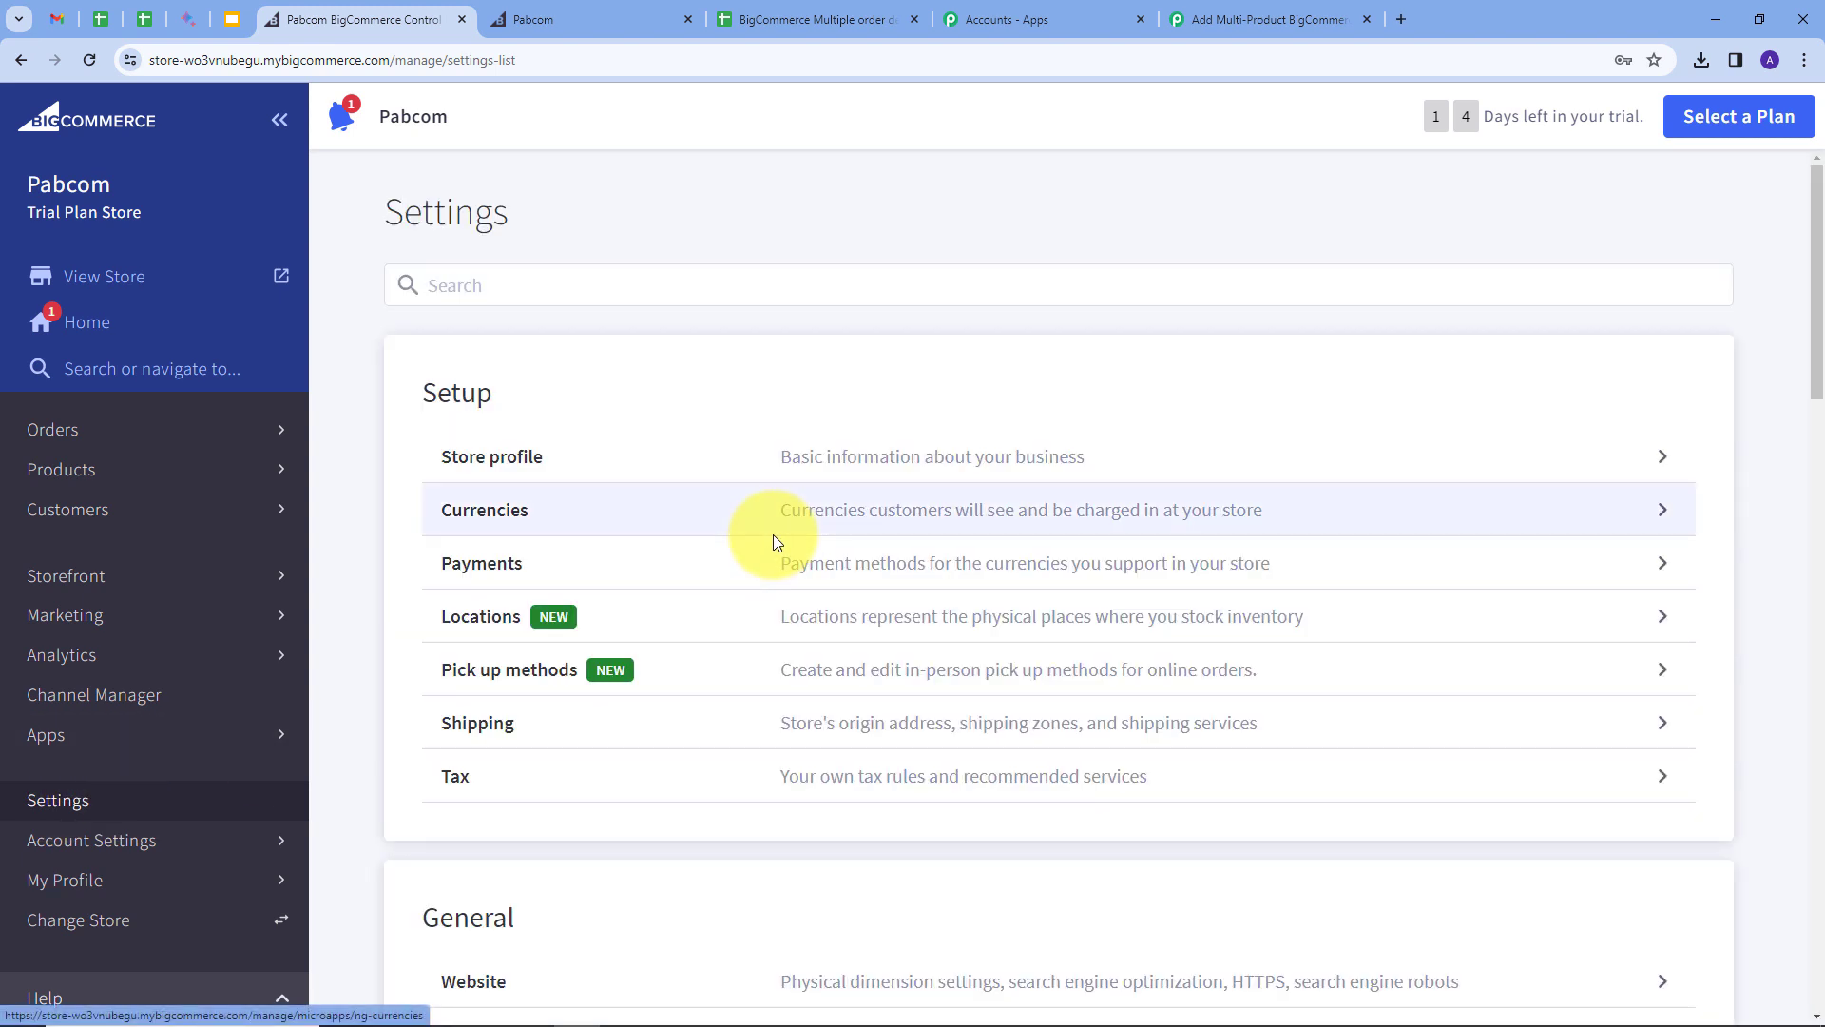
scroll(836, 442, "down", 10)
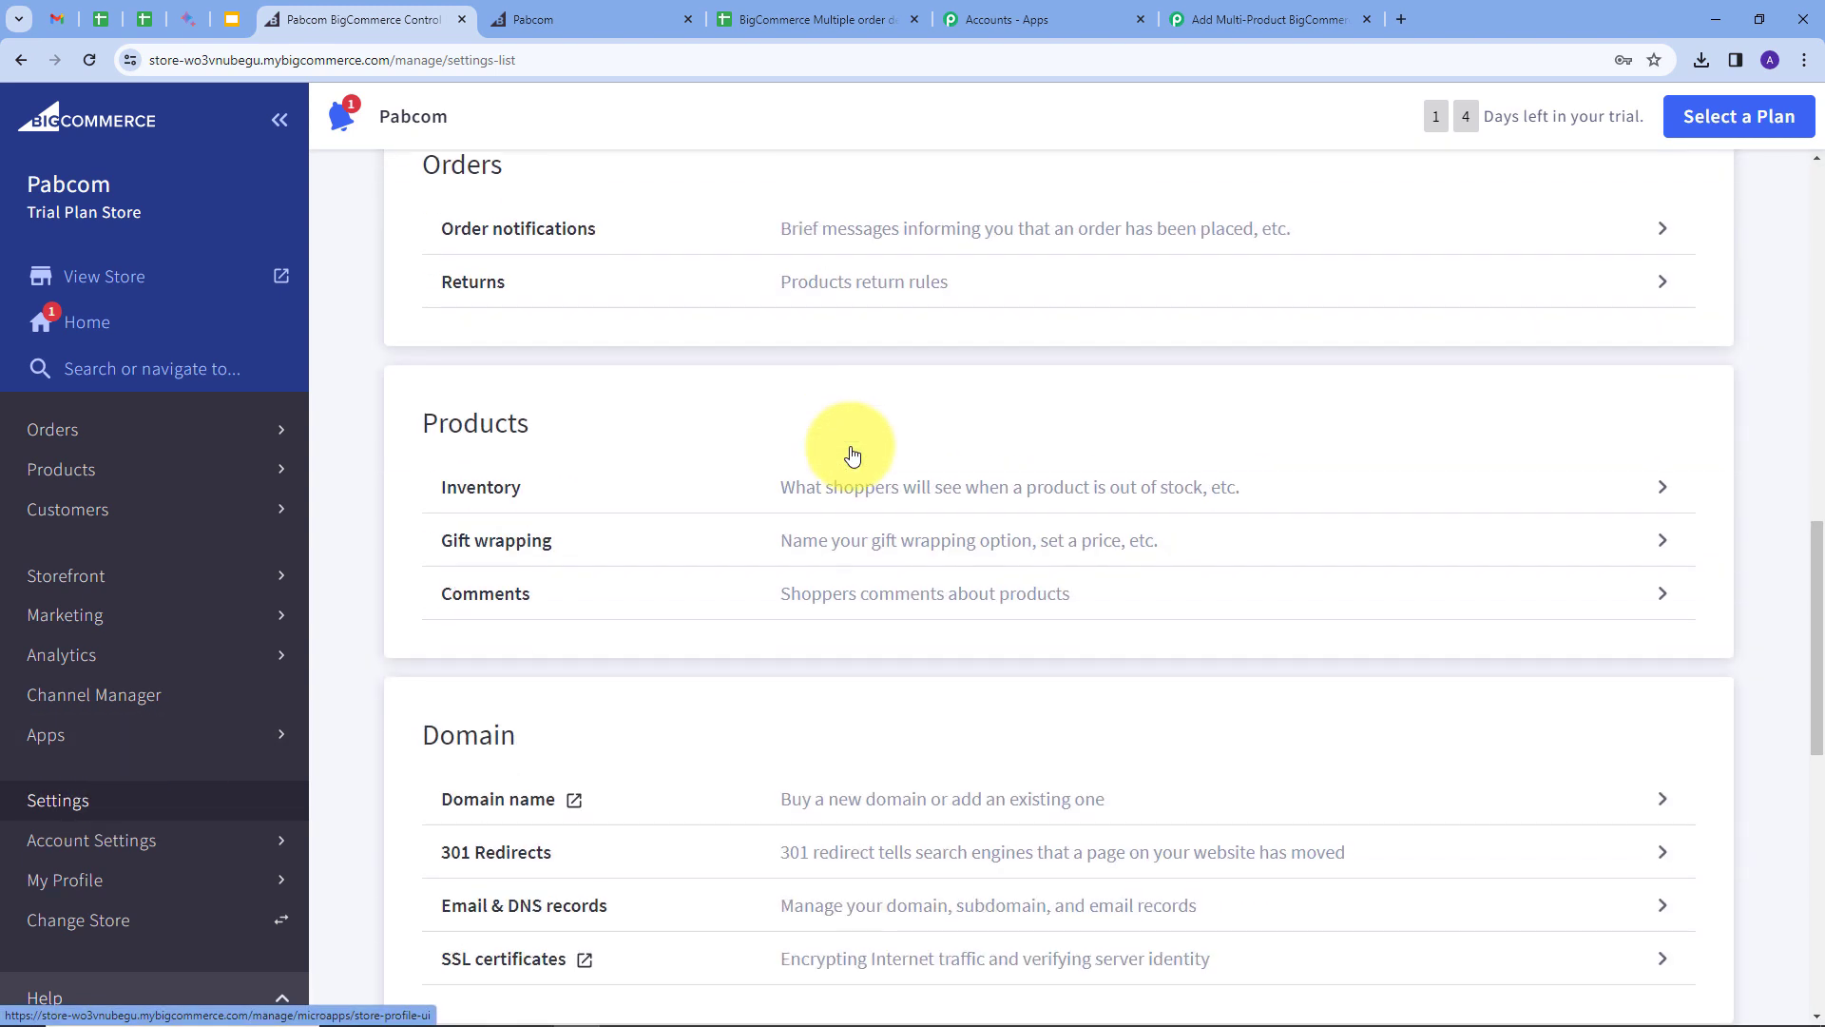
scroll(852, 454, "down", 10)
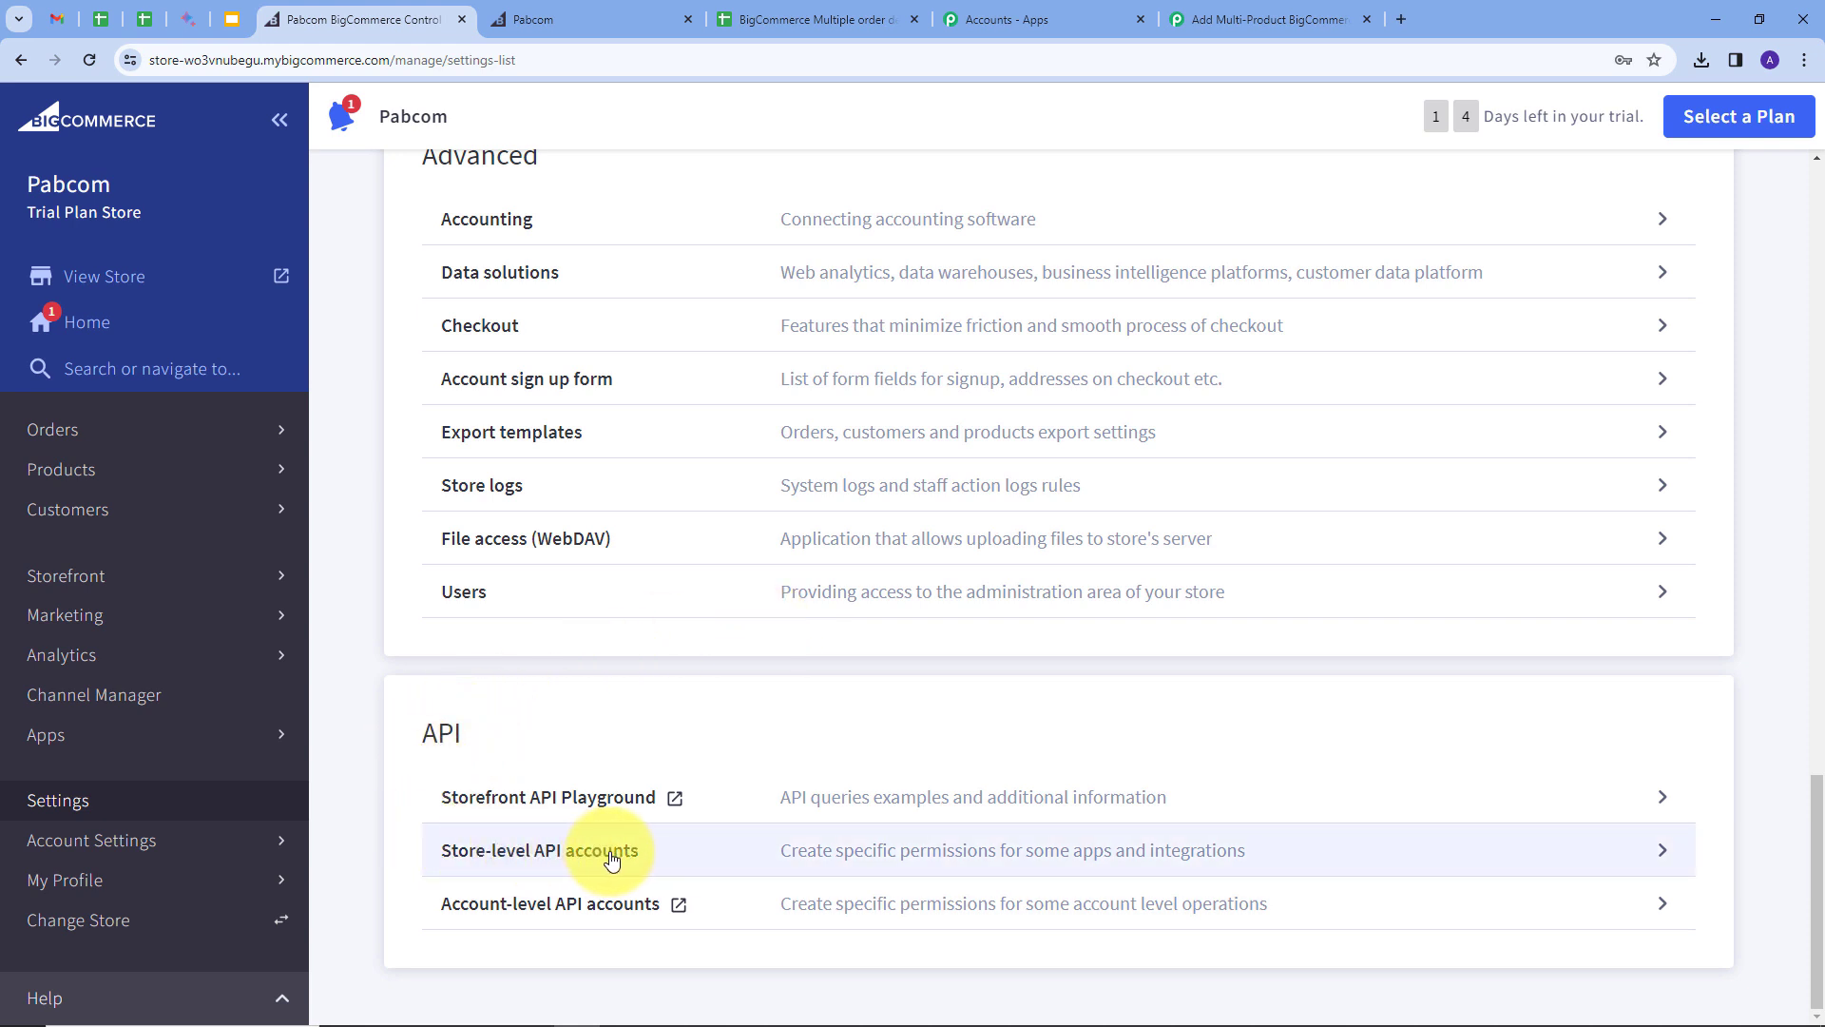
left_click(1302, 857)
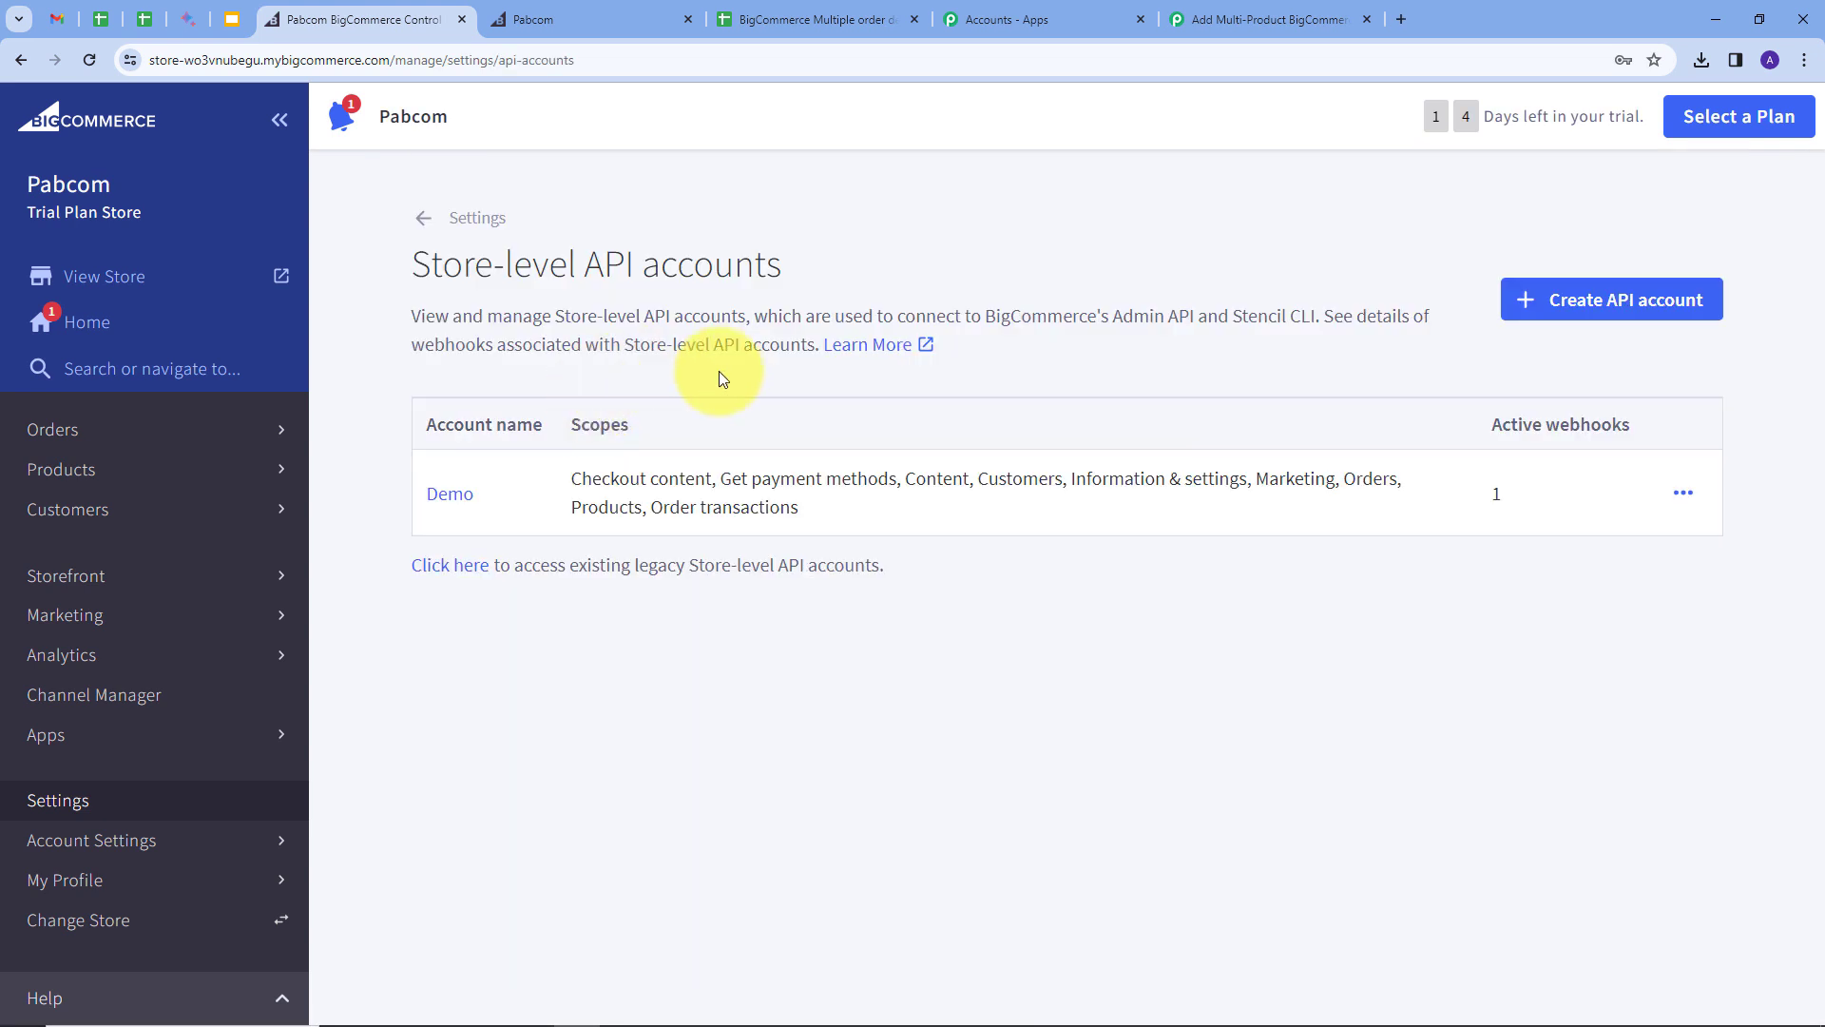
left_click(1573, 302)
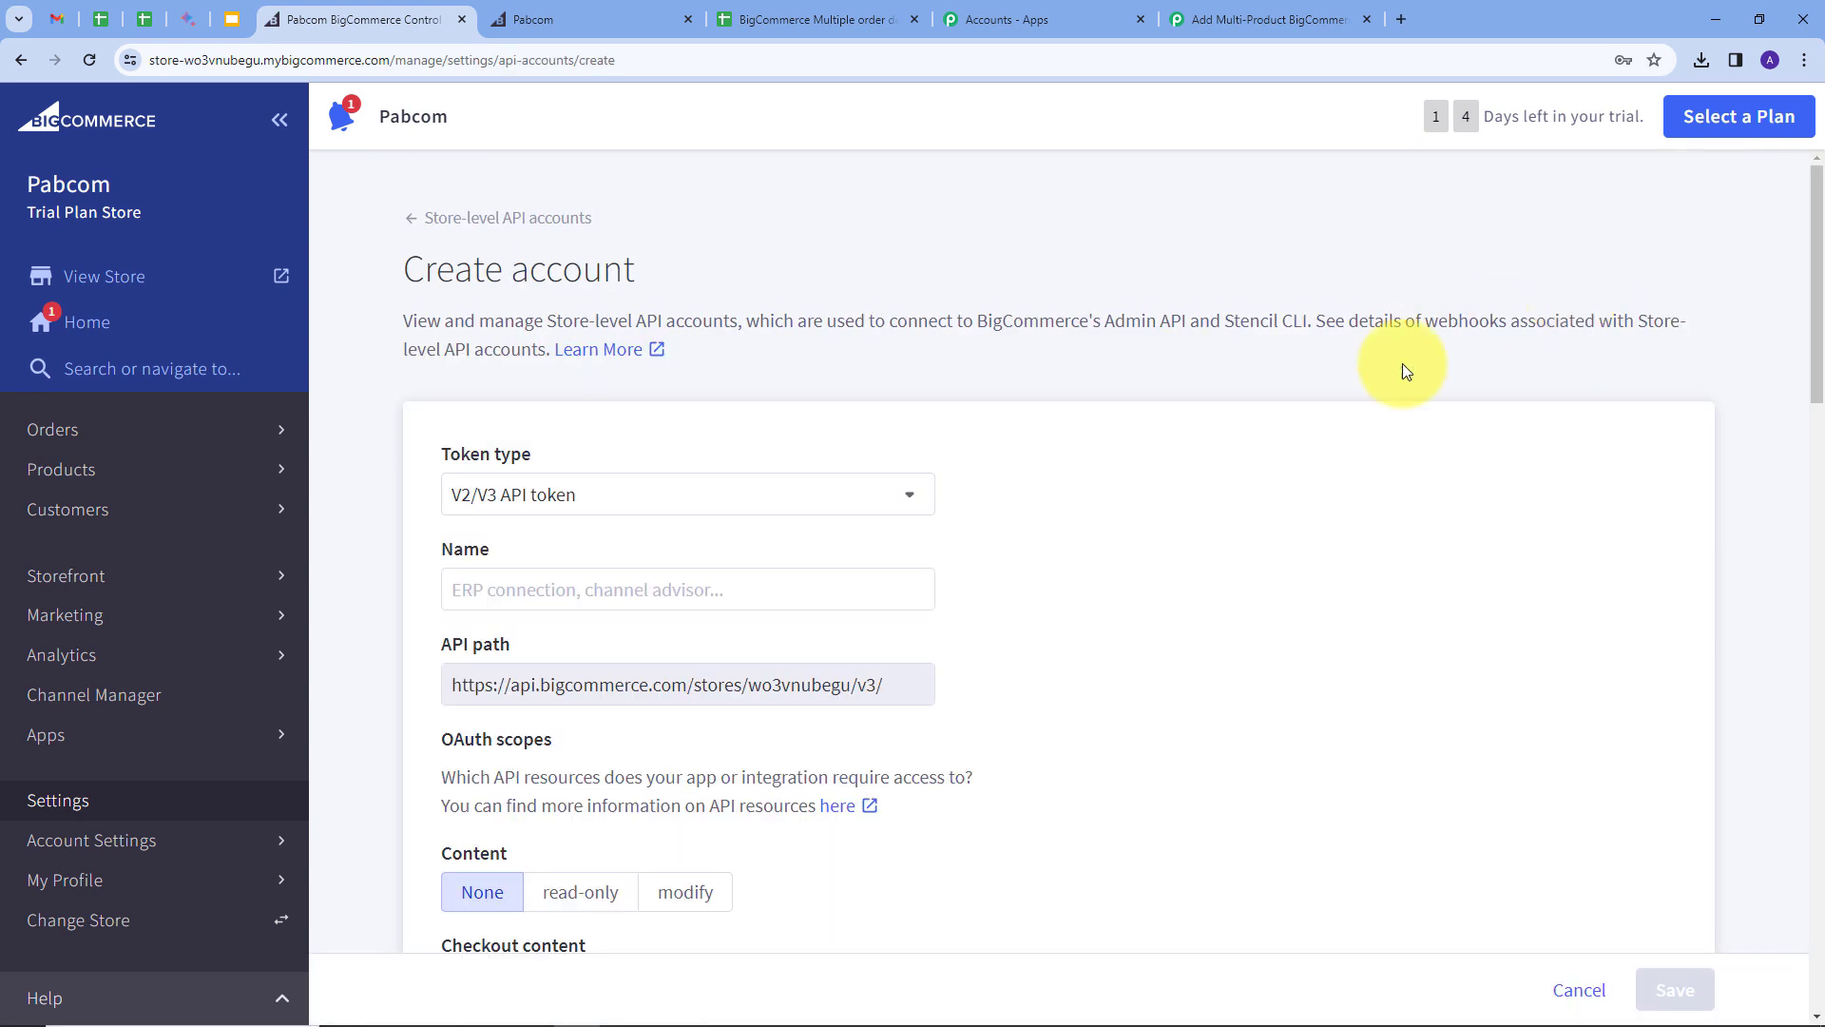
scroll(1401, 363, "down", 1)
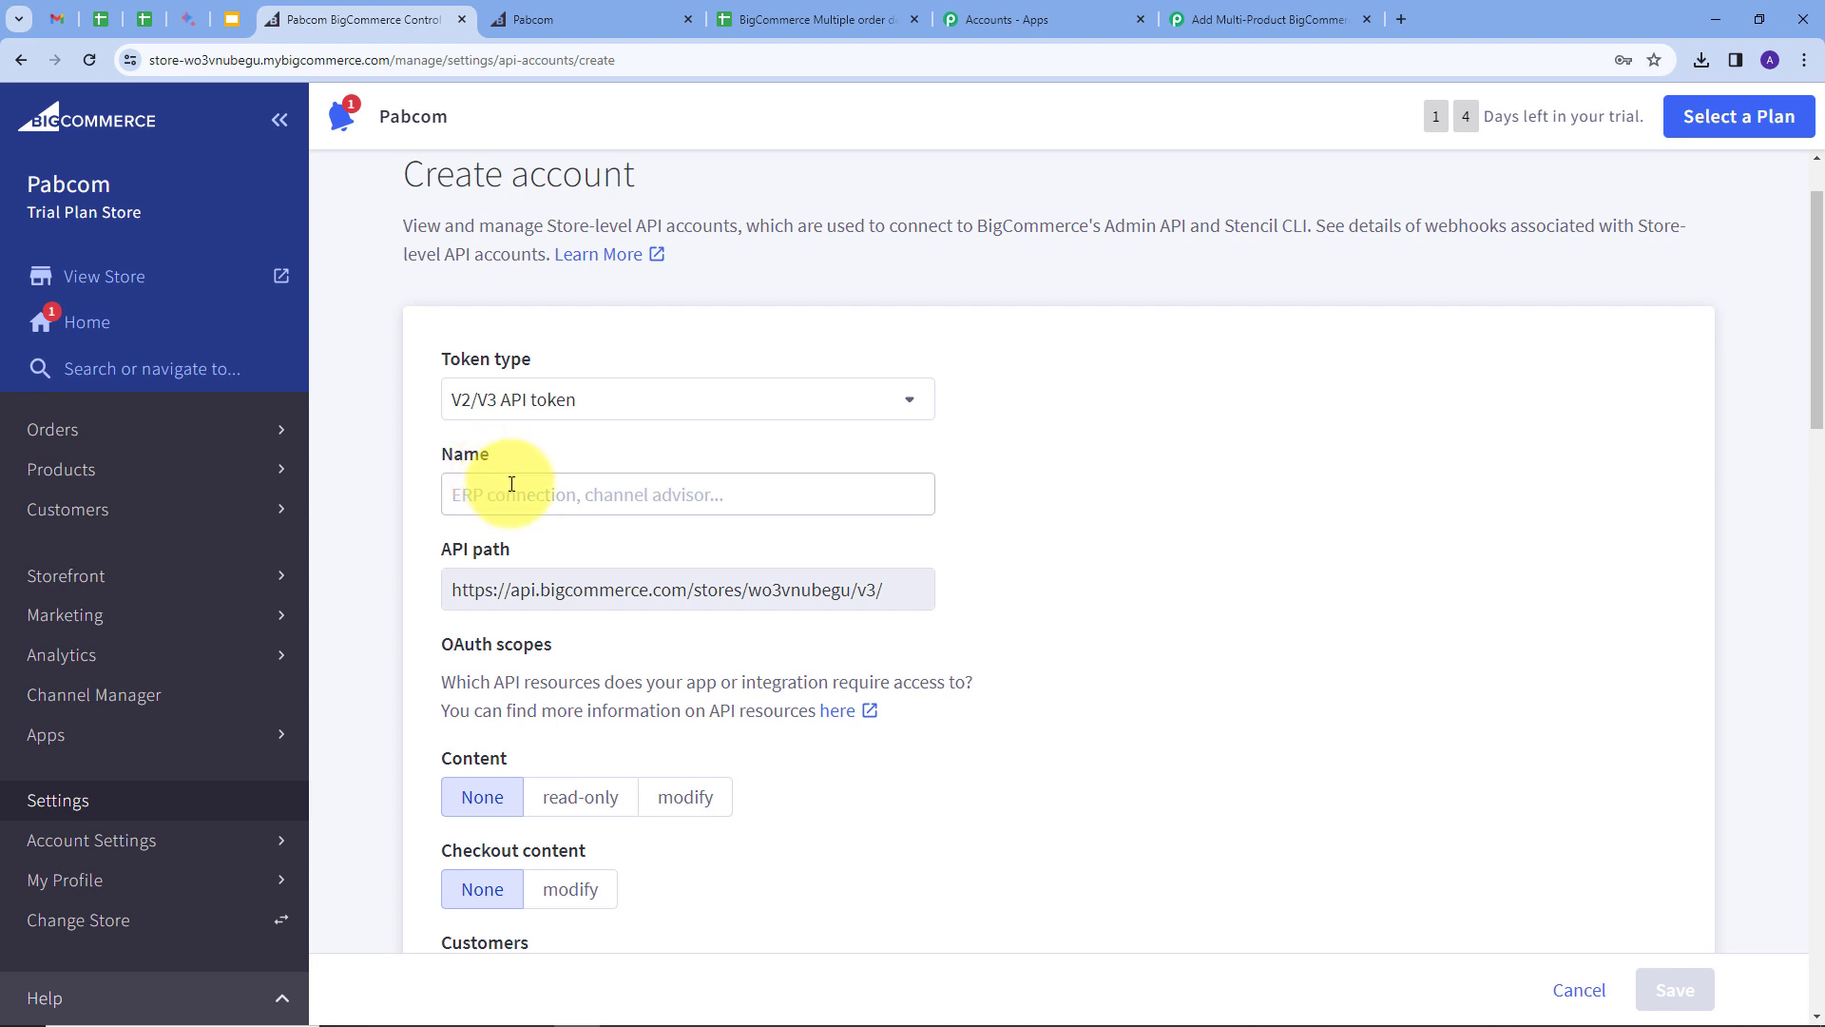
left_click(514, 485)
type("Testing")
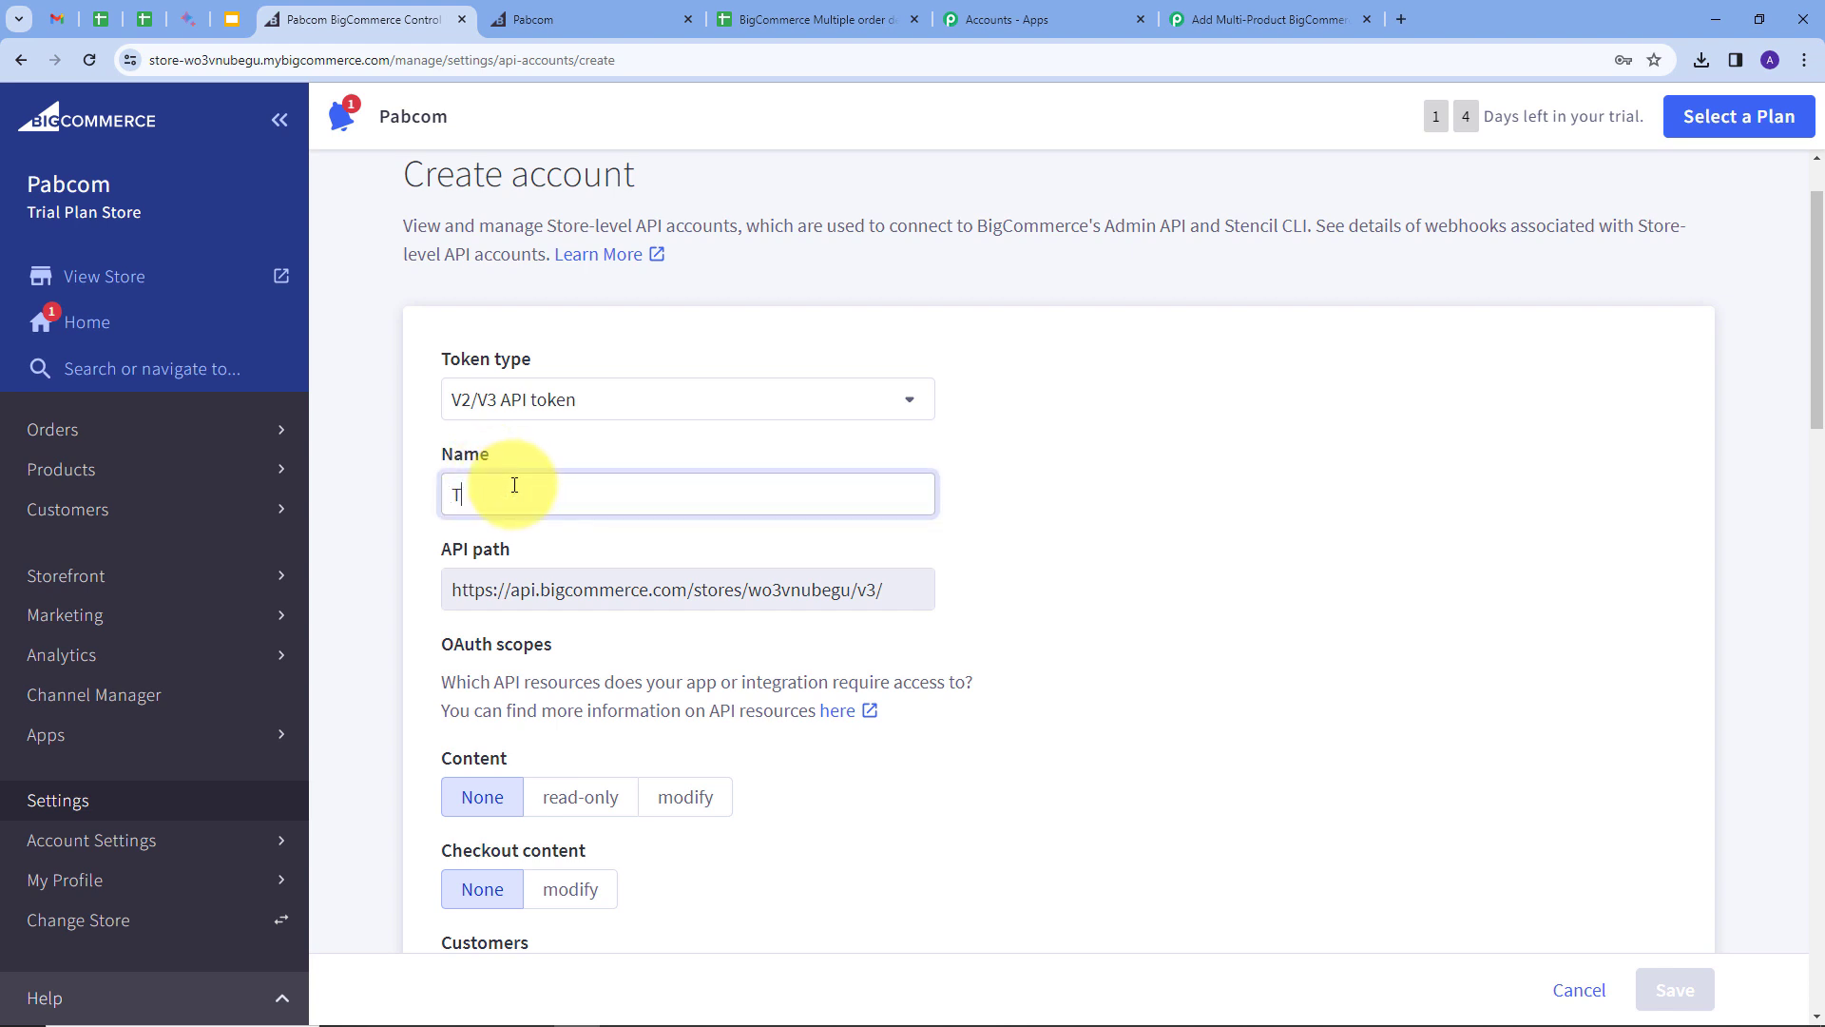
scroll(464, 475, "down", 2)
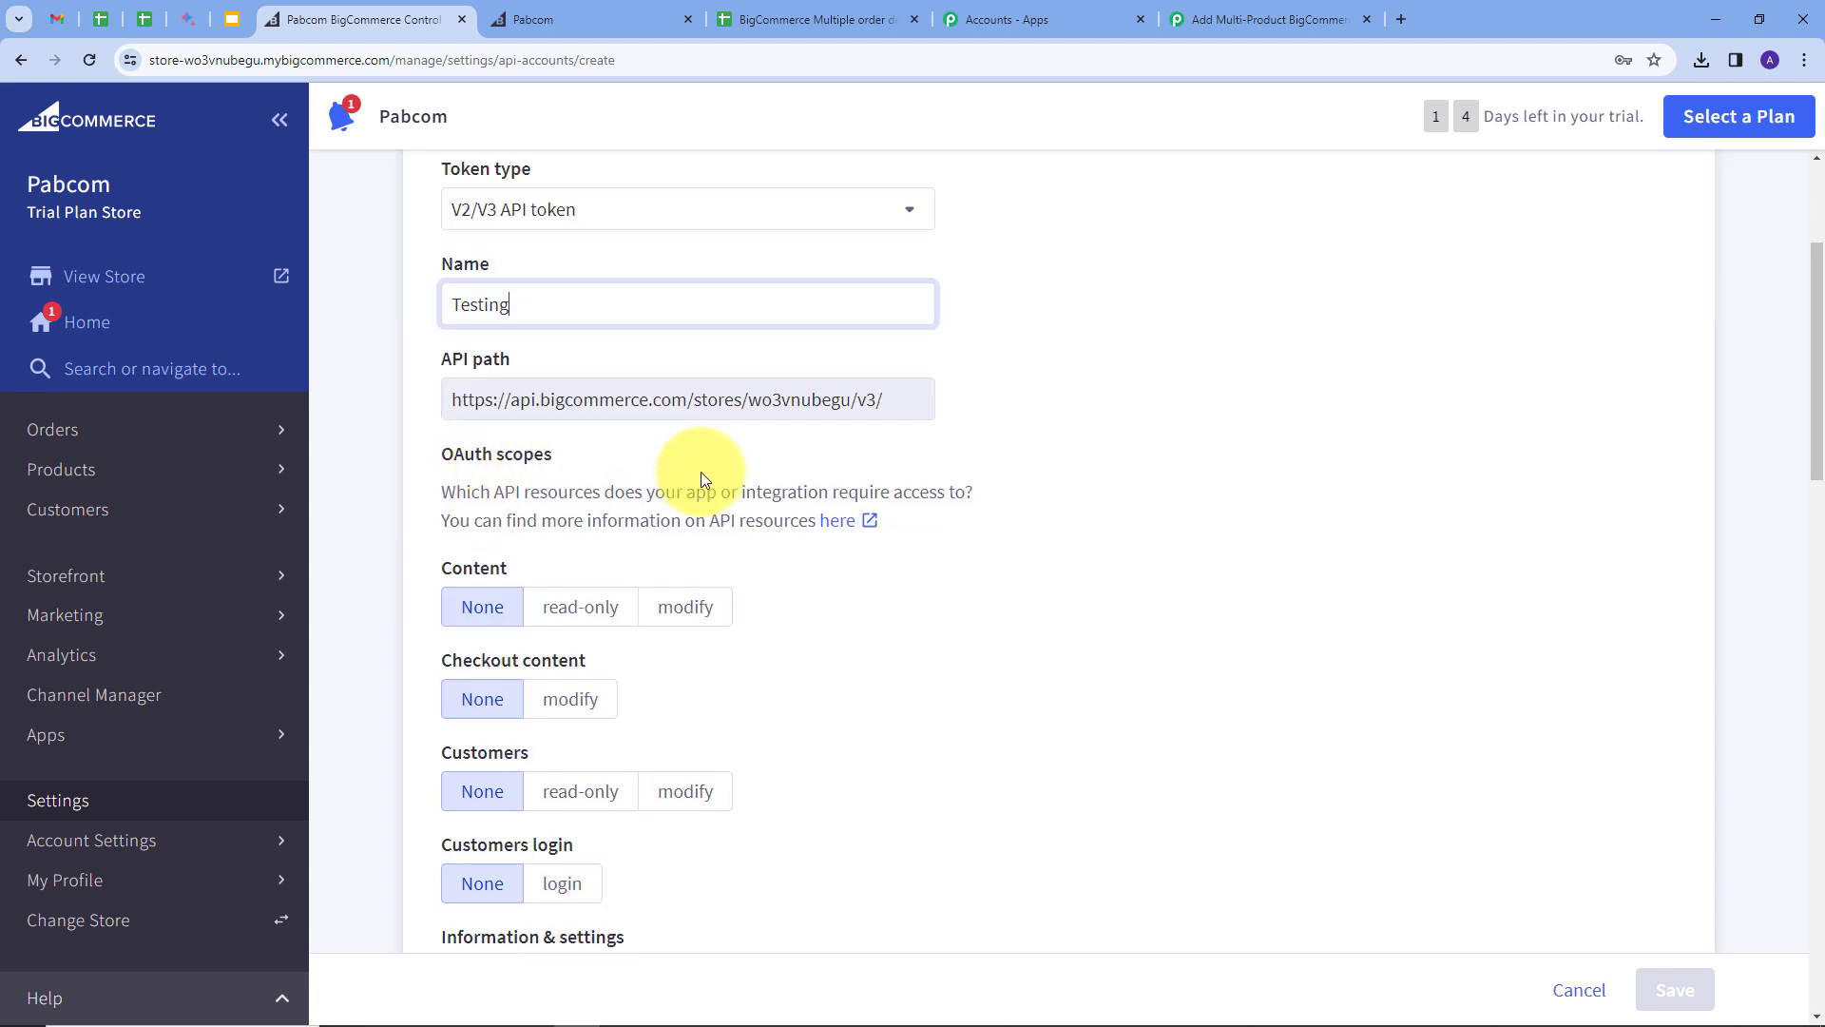
scroll(700, 471, "down", 1)
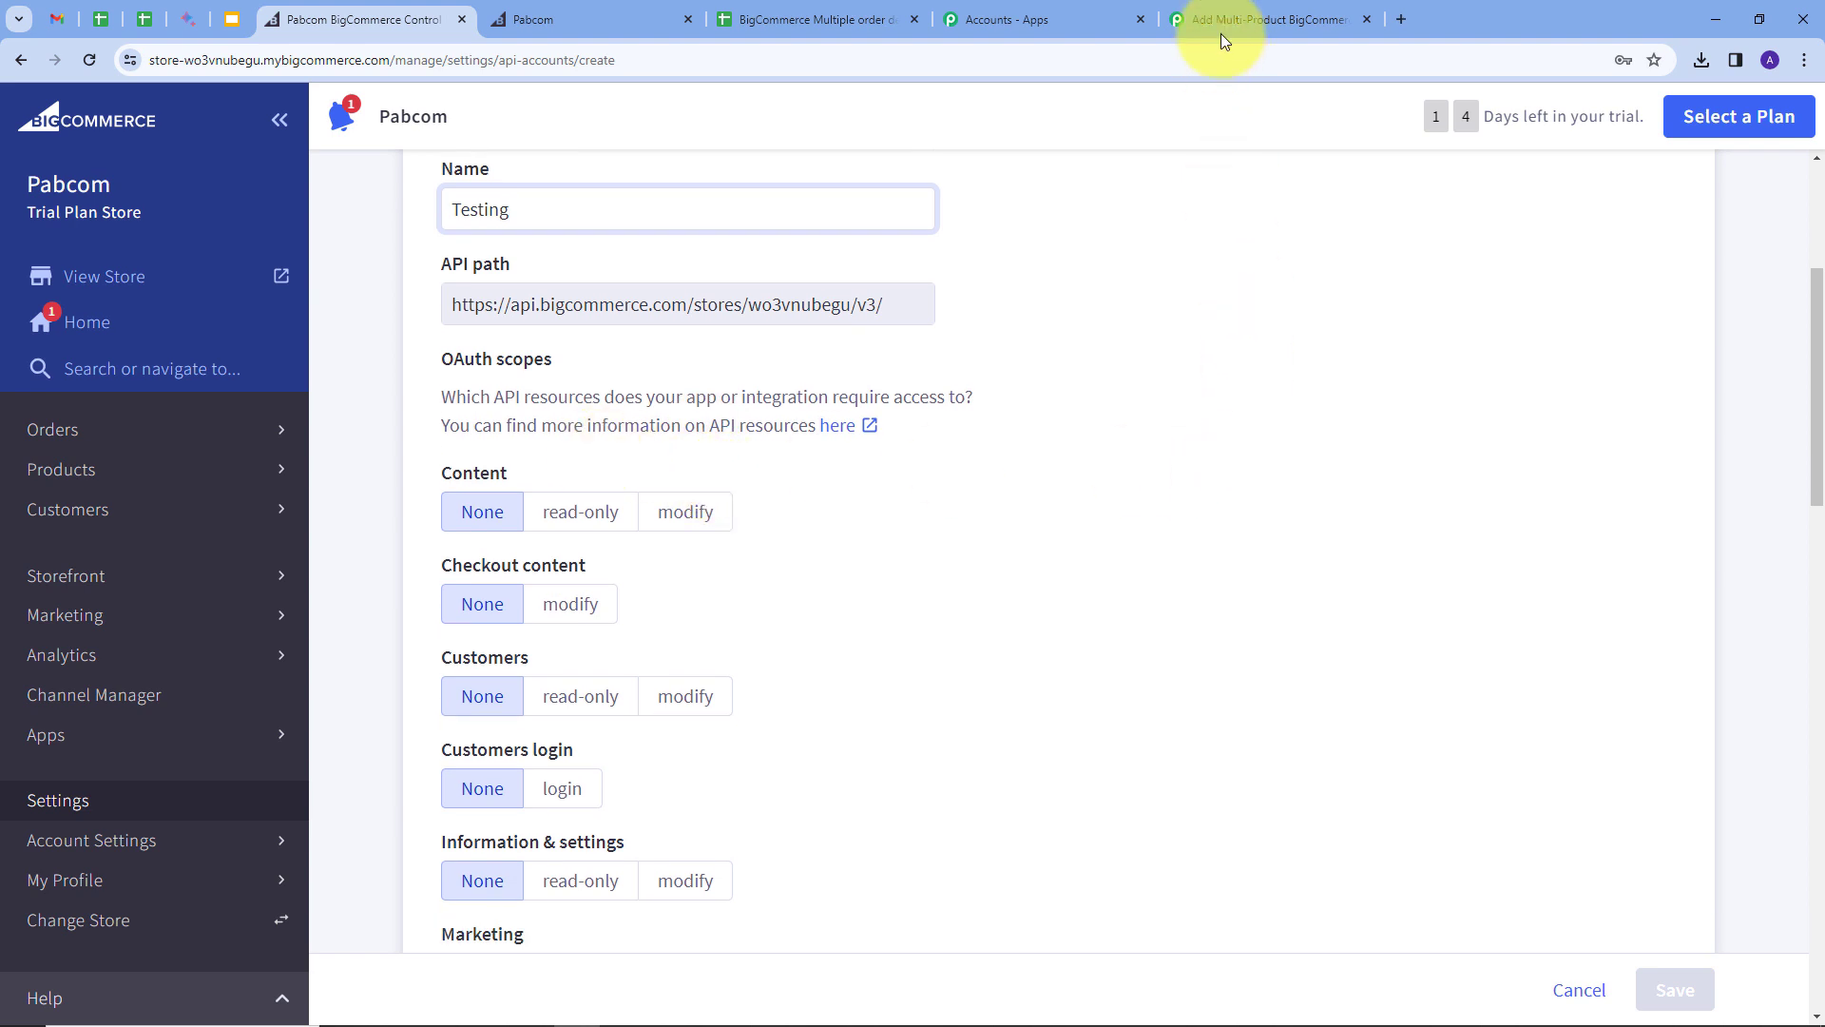
Step: Review the API scopes that Pabbly's connection form requires
left_click(1228, 17)
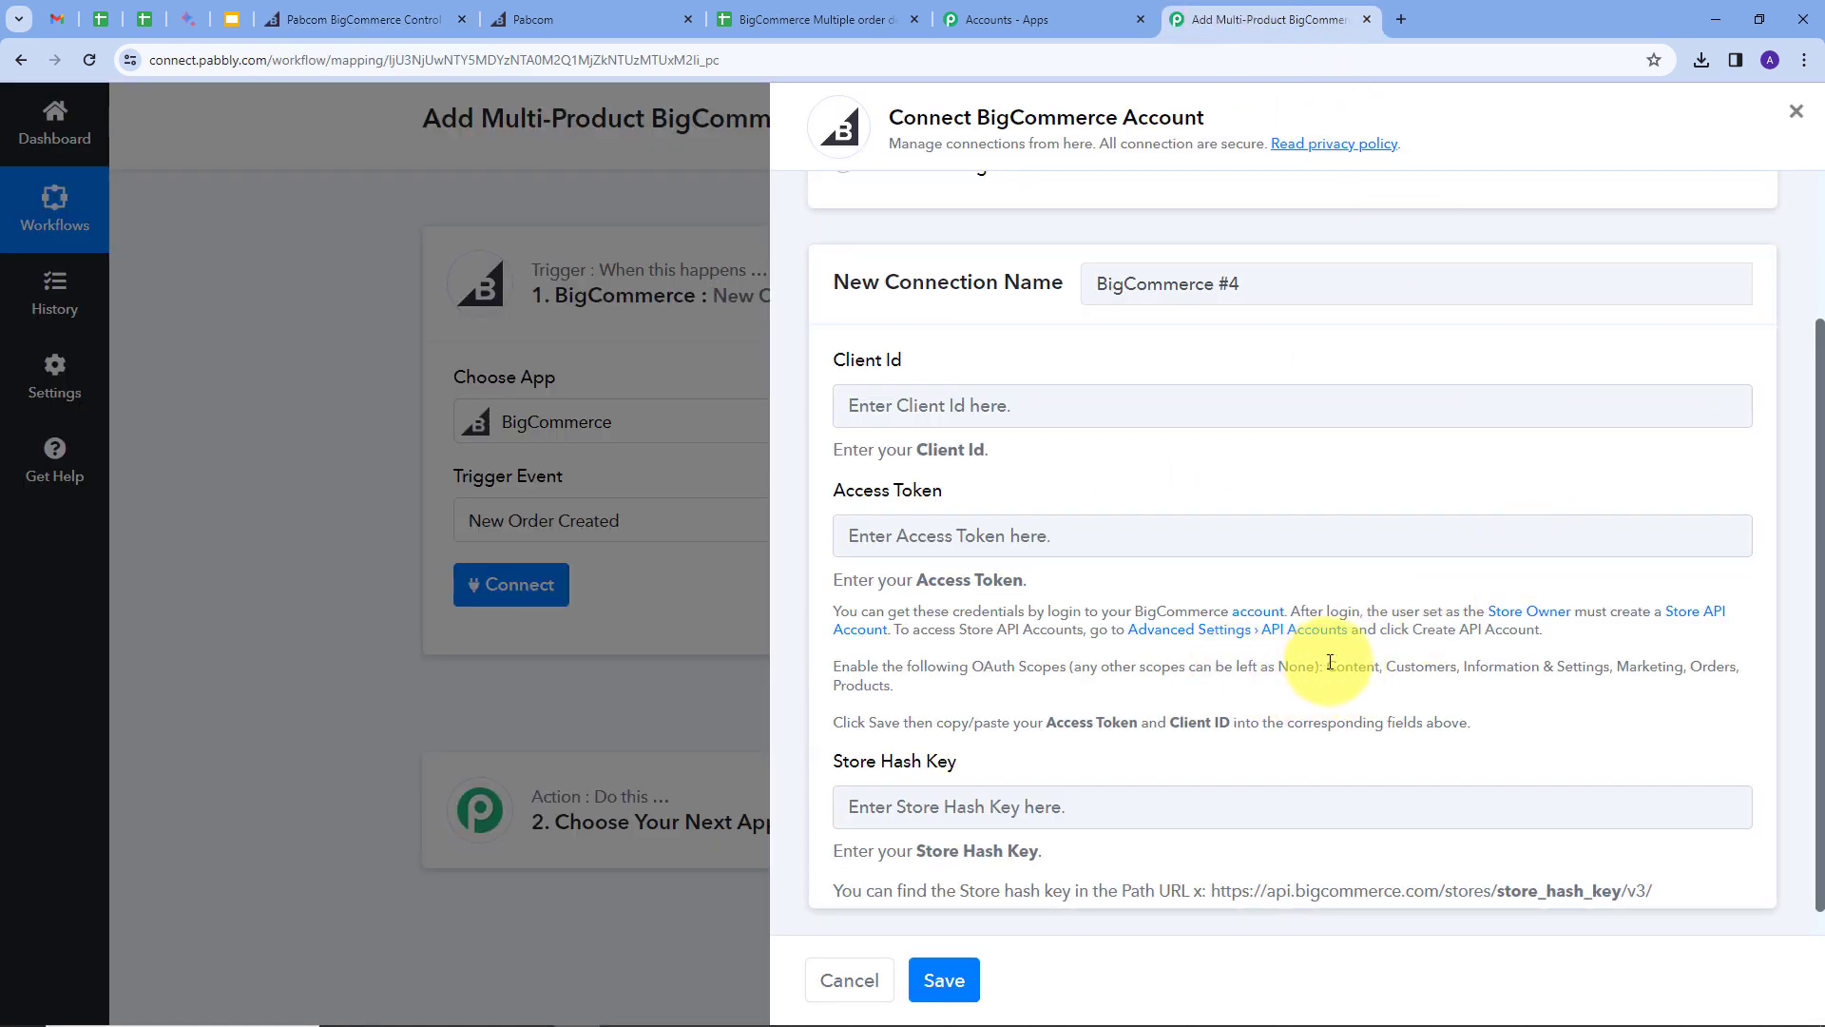
left_click_drag(1333, 665, 1760, 683)
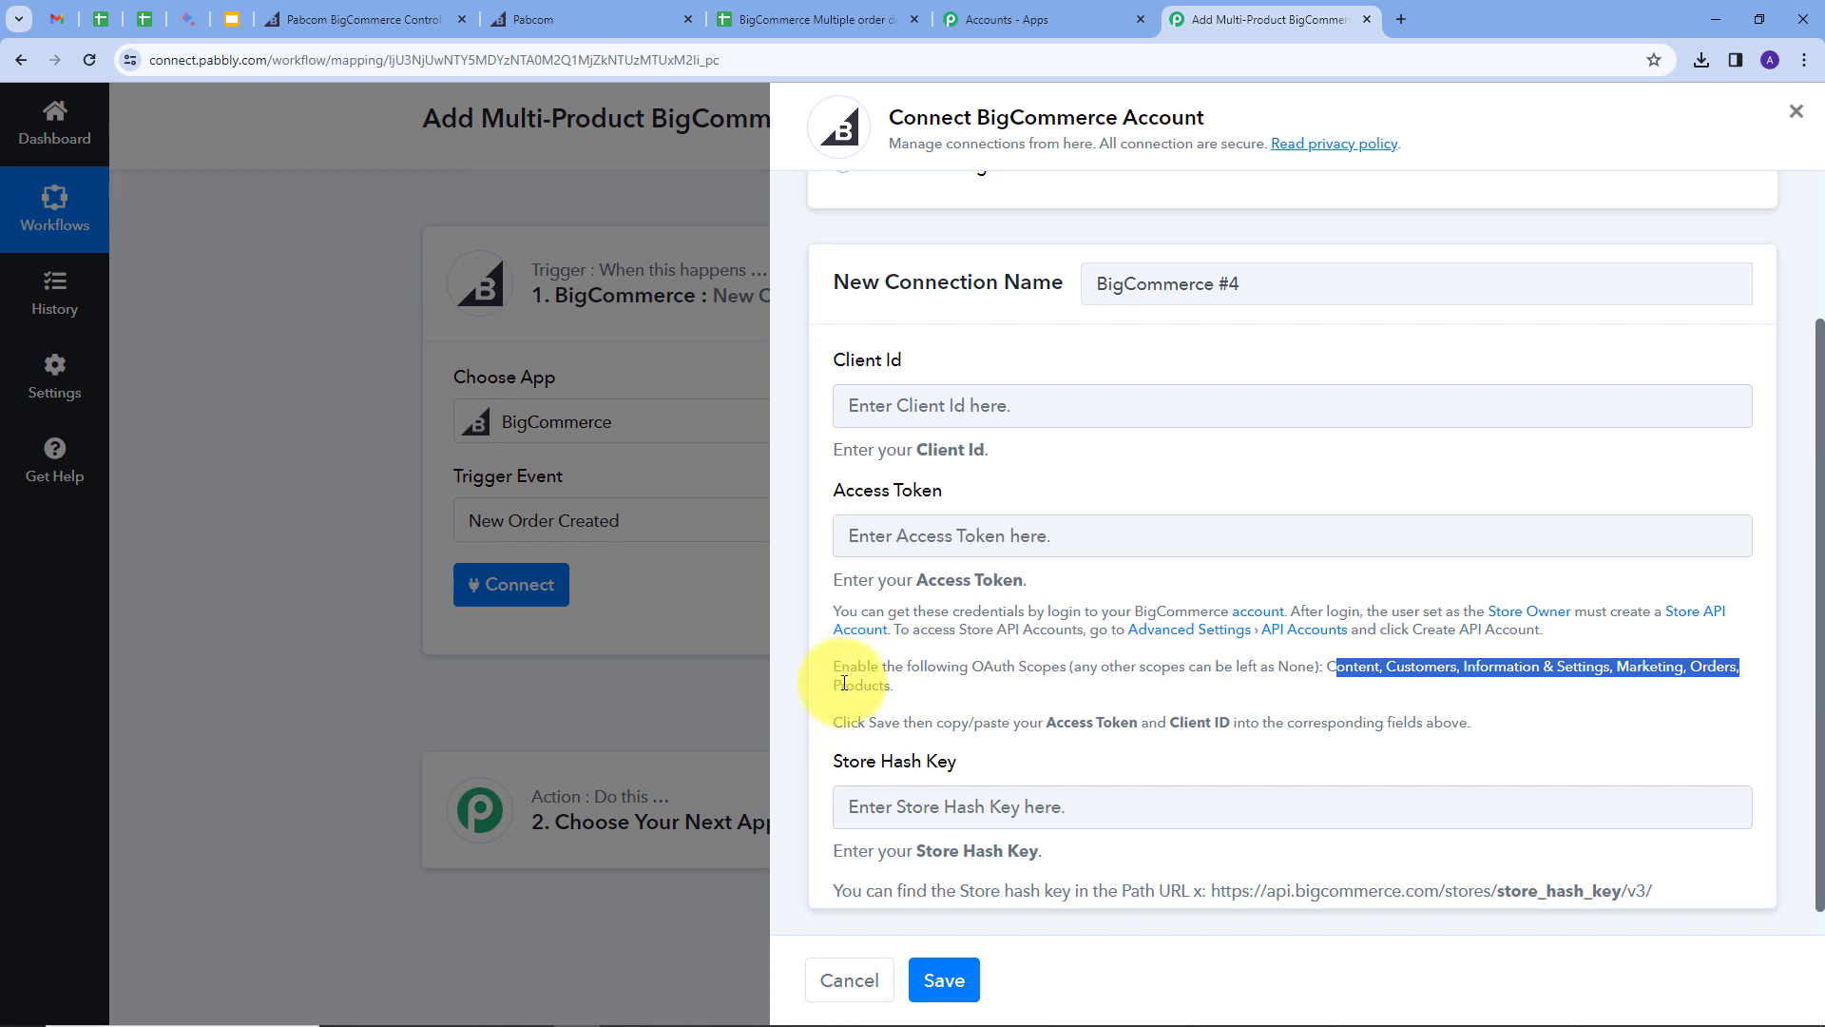
left_click_drag(1324, 667, 1091, 694)
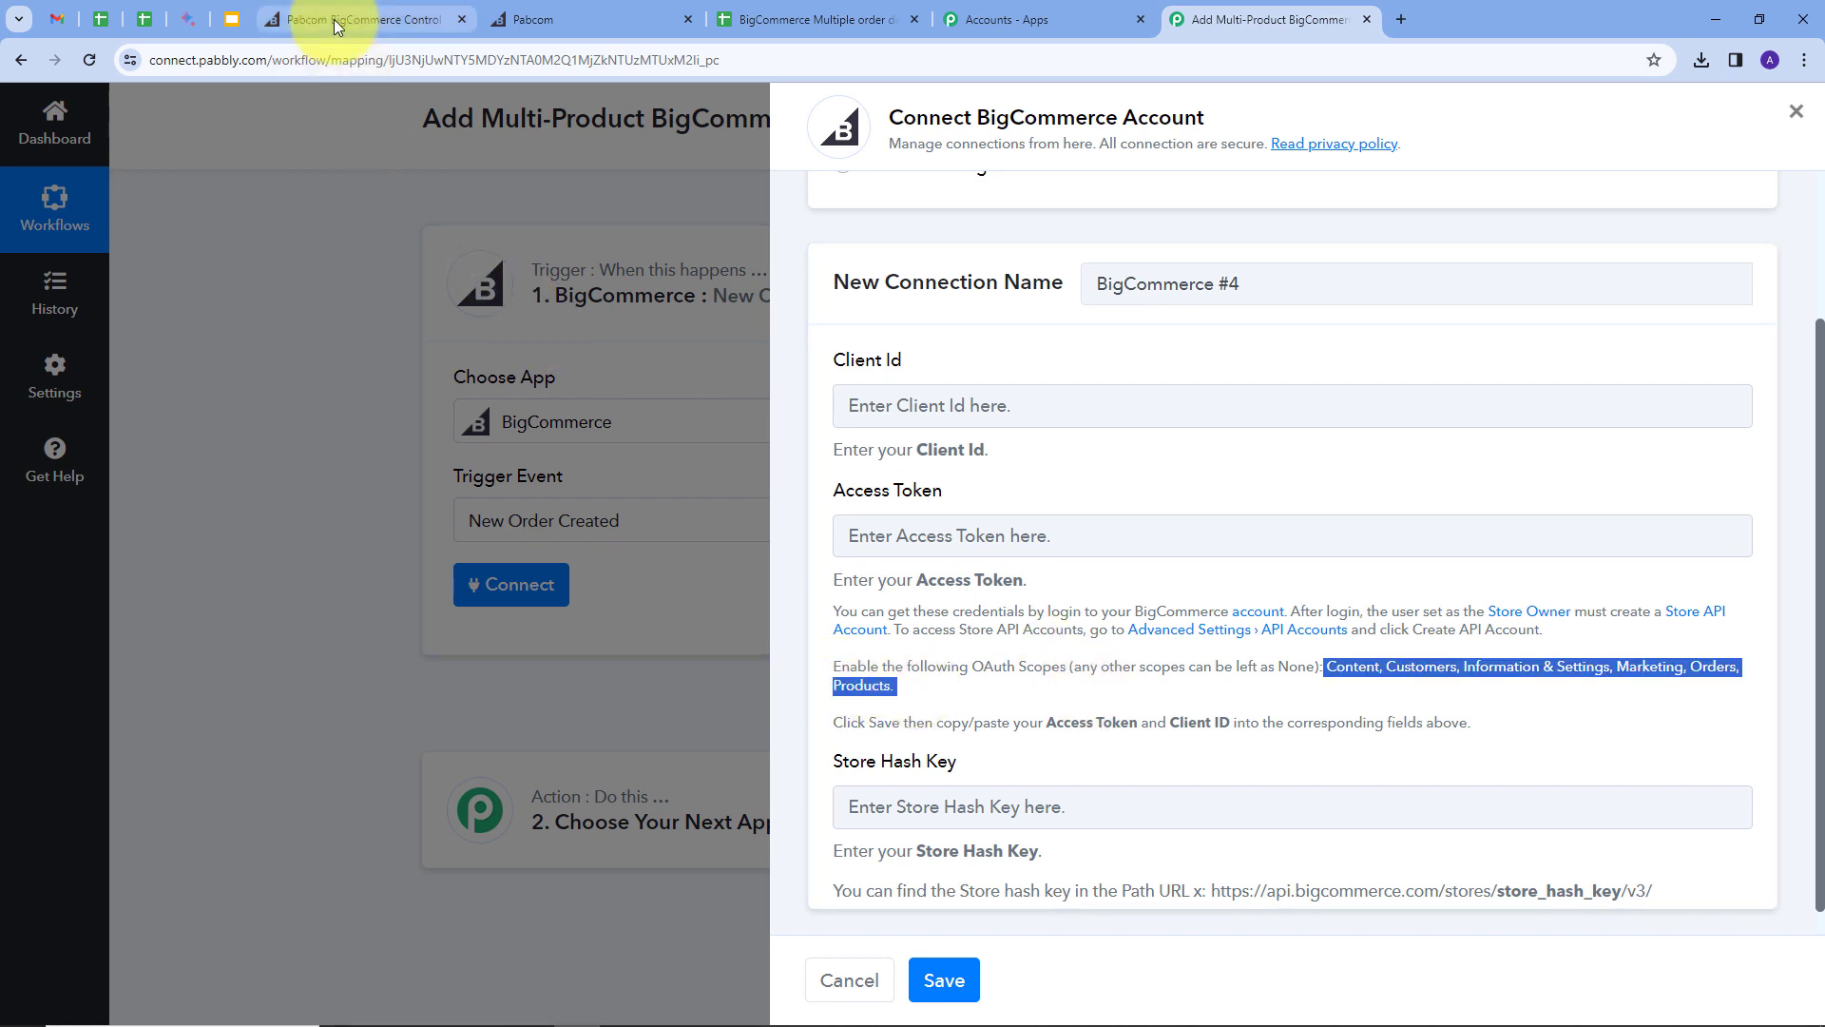
left_click(353, 19)
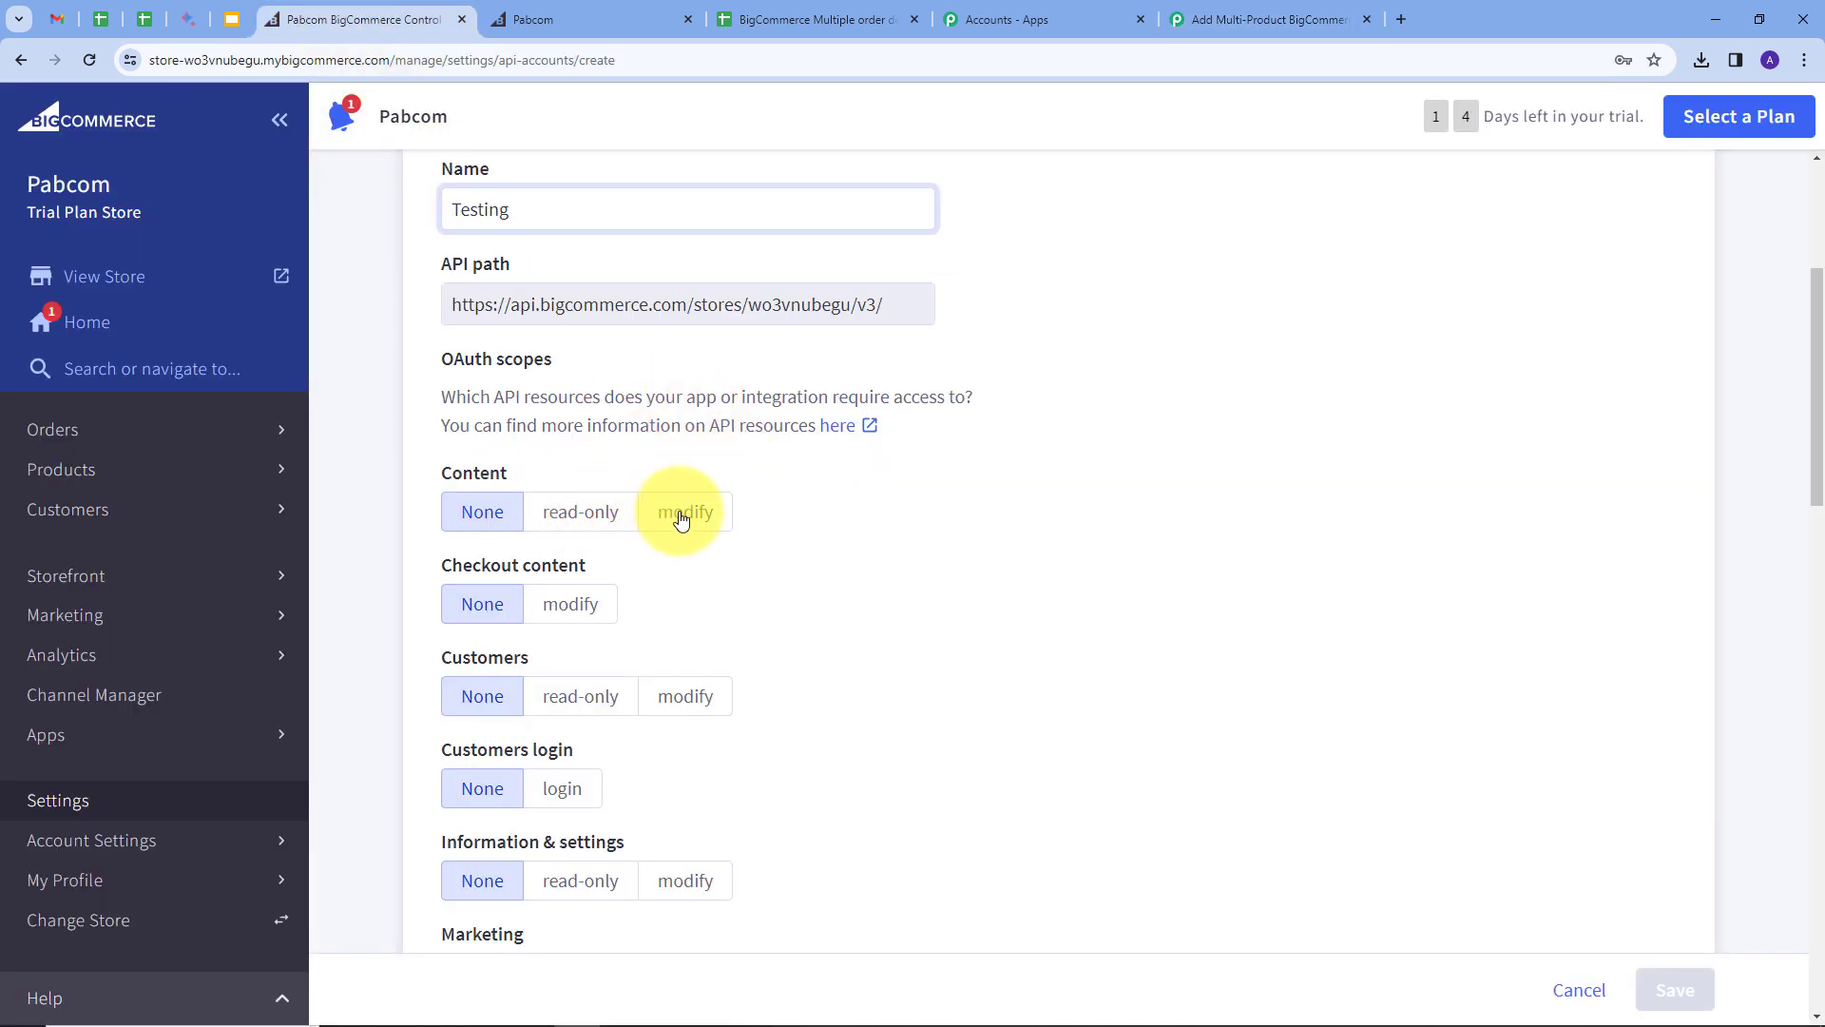
Step: Set Content, Customers, Information & settings, Orders and Products to modify, then save the account
scroll(682, 518, "down", 1)
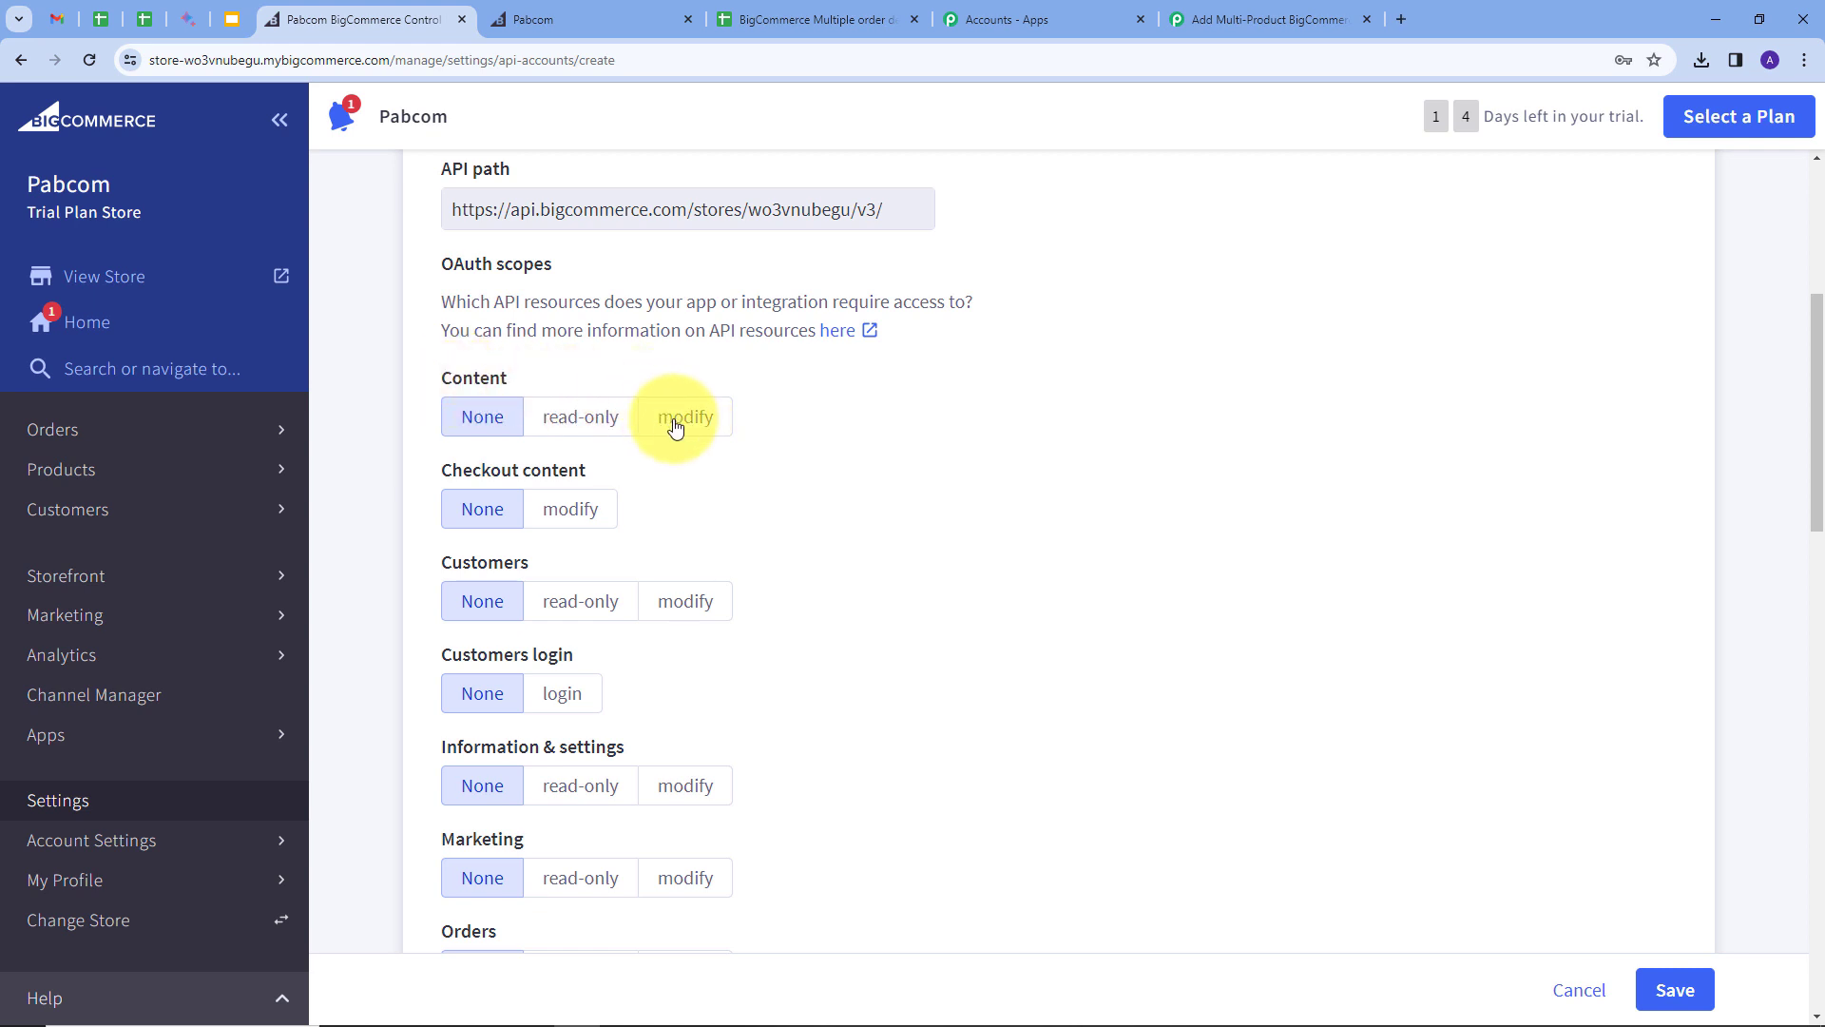
left_click(673, 419)
scroll(897, 407, "down", 1)
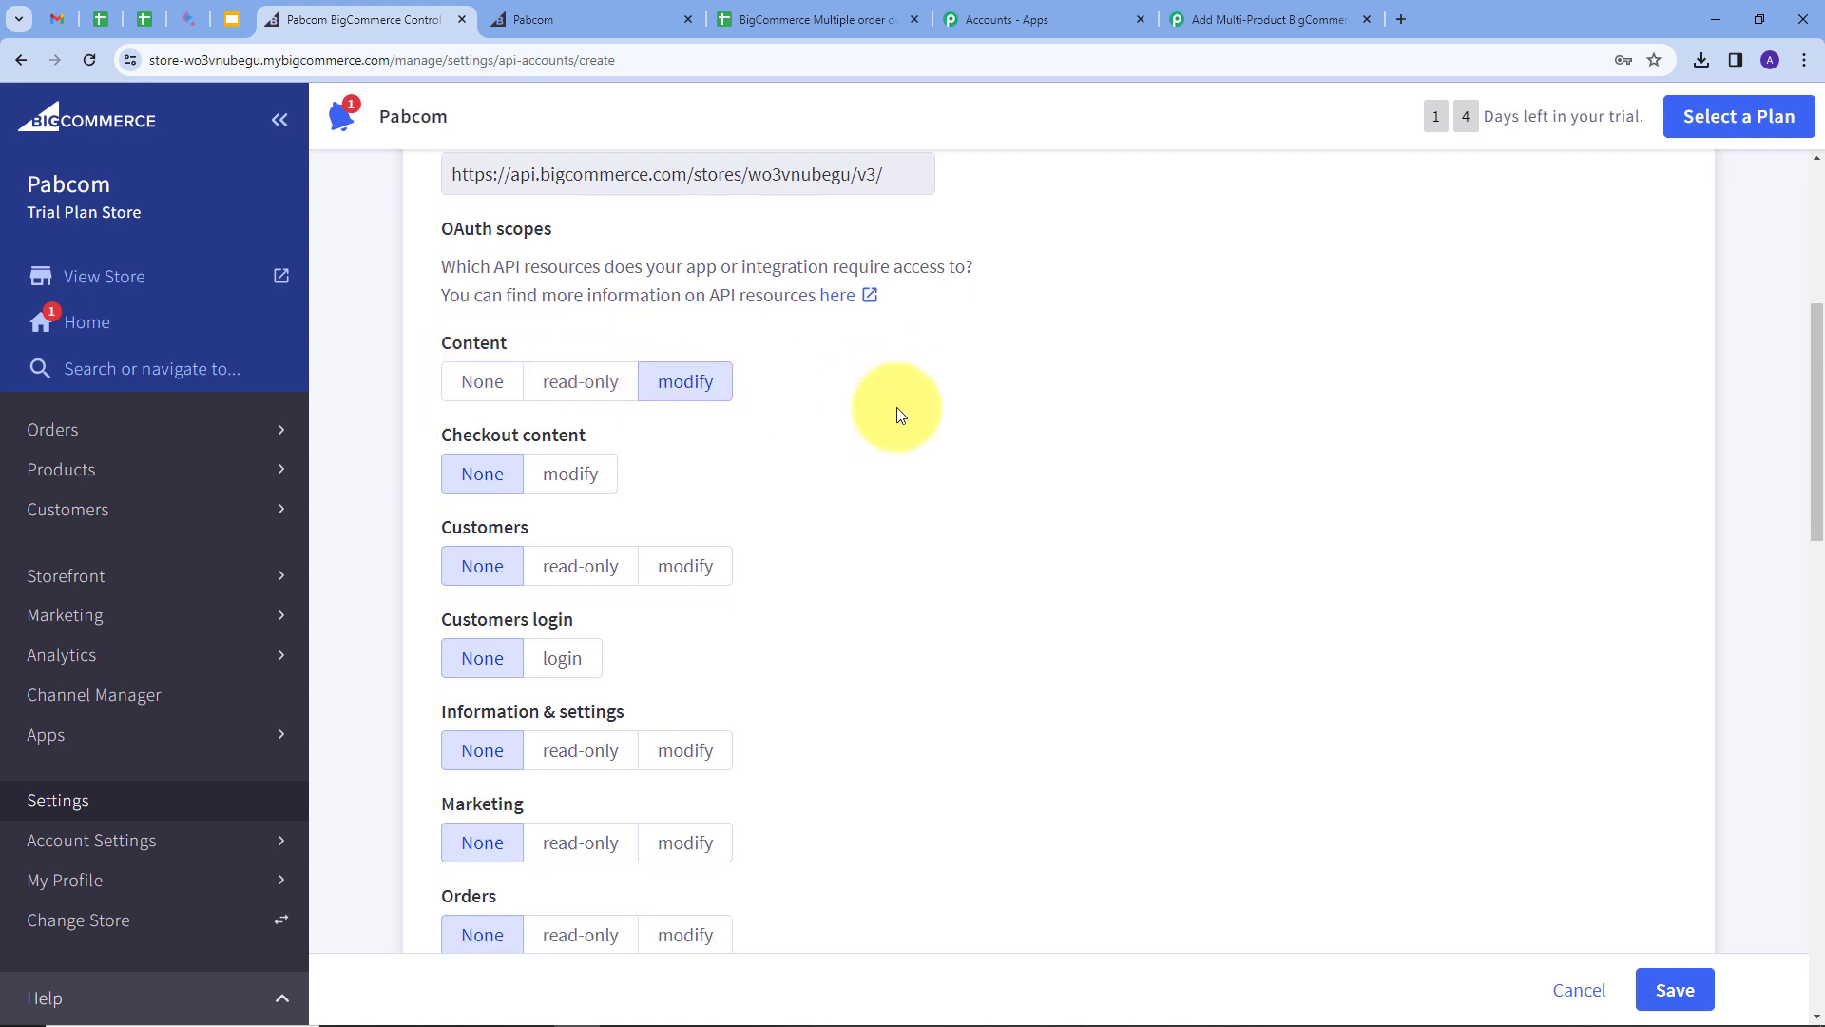
left_click(708, 505)
scroll(751, 447, "down", 3)
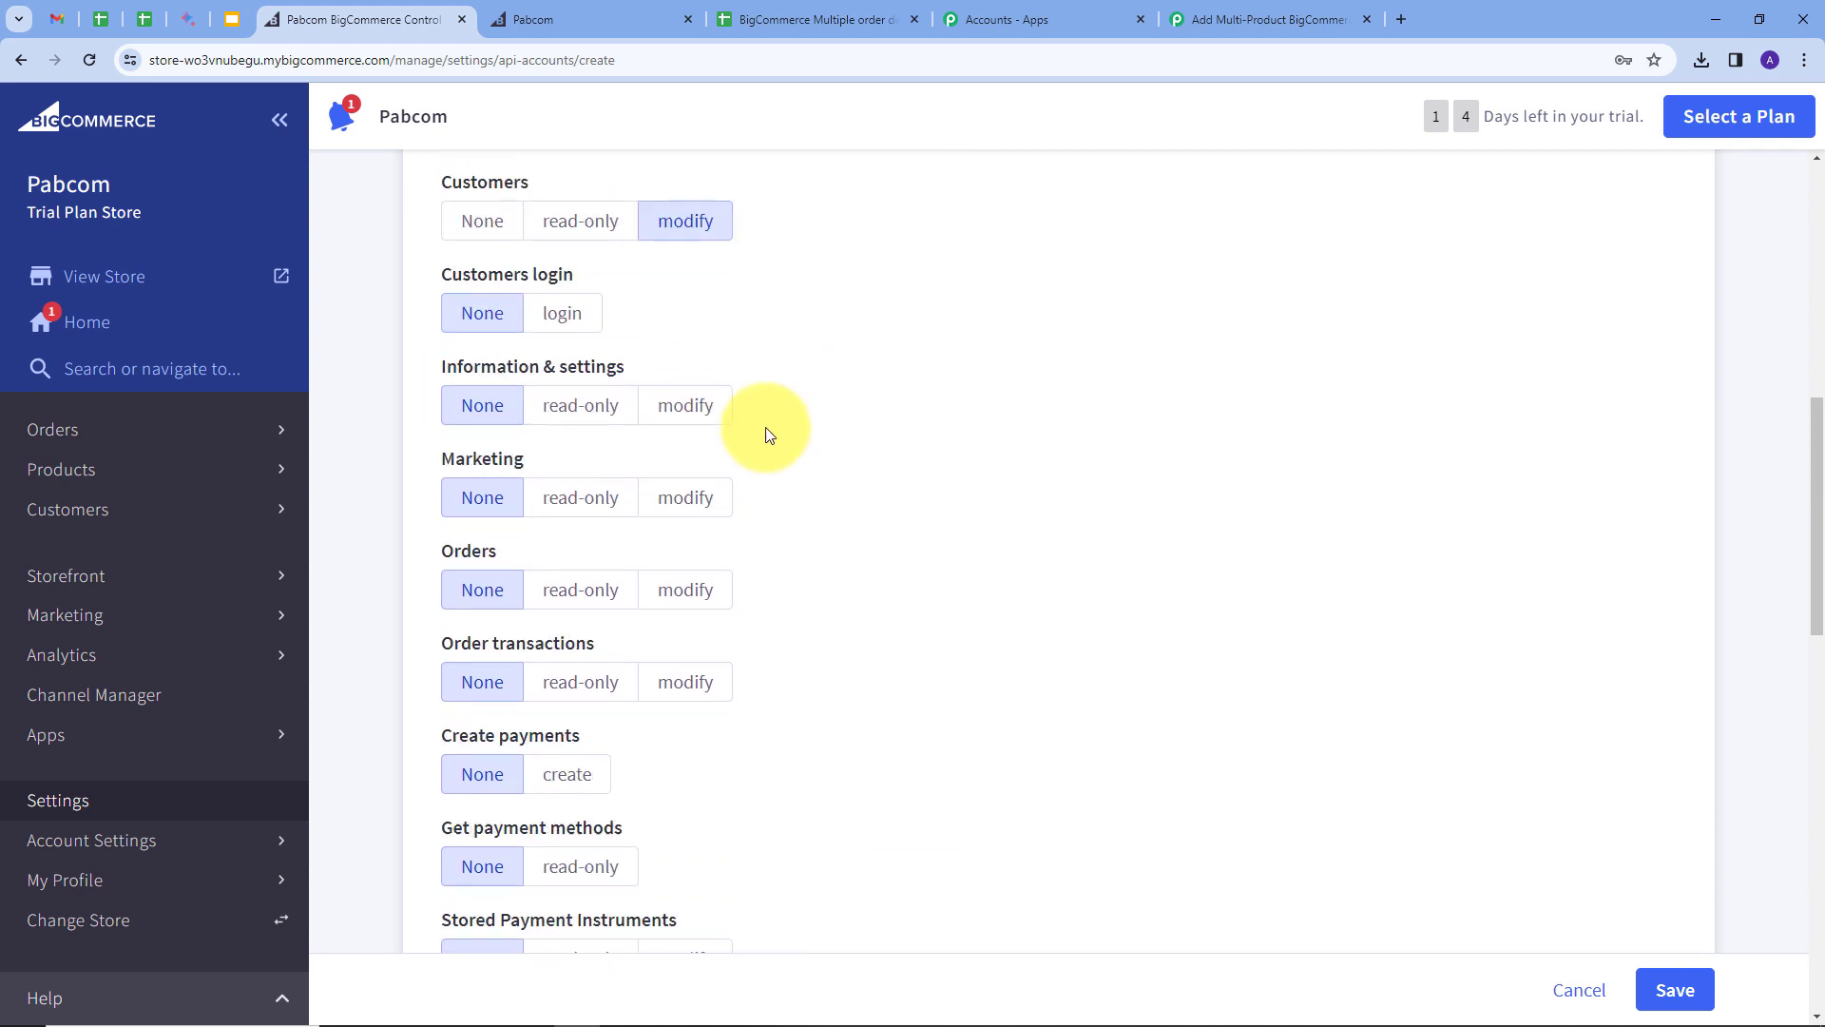
left_click(692, 410)
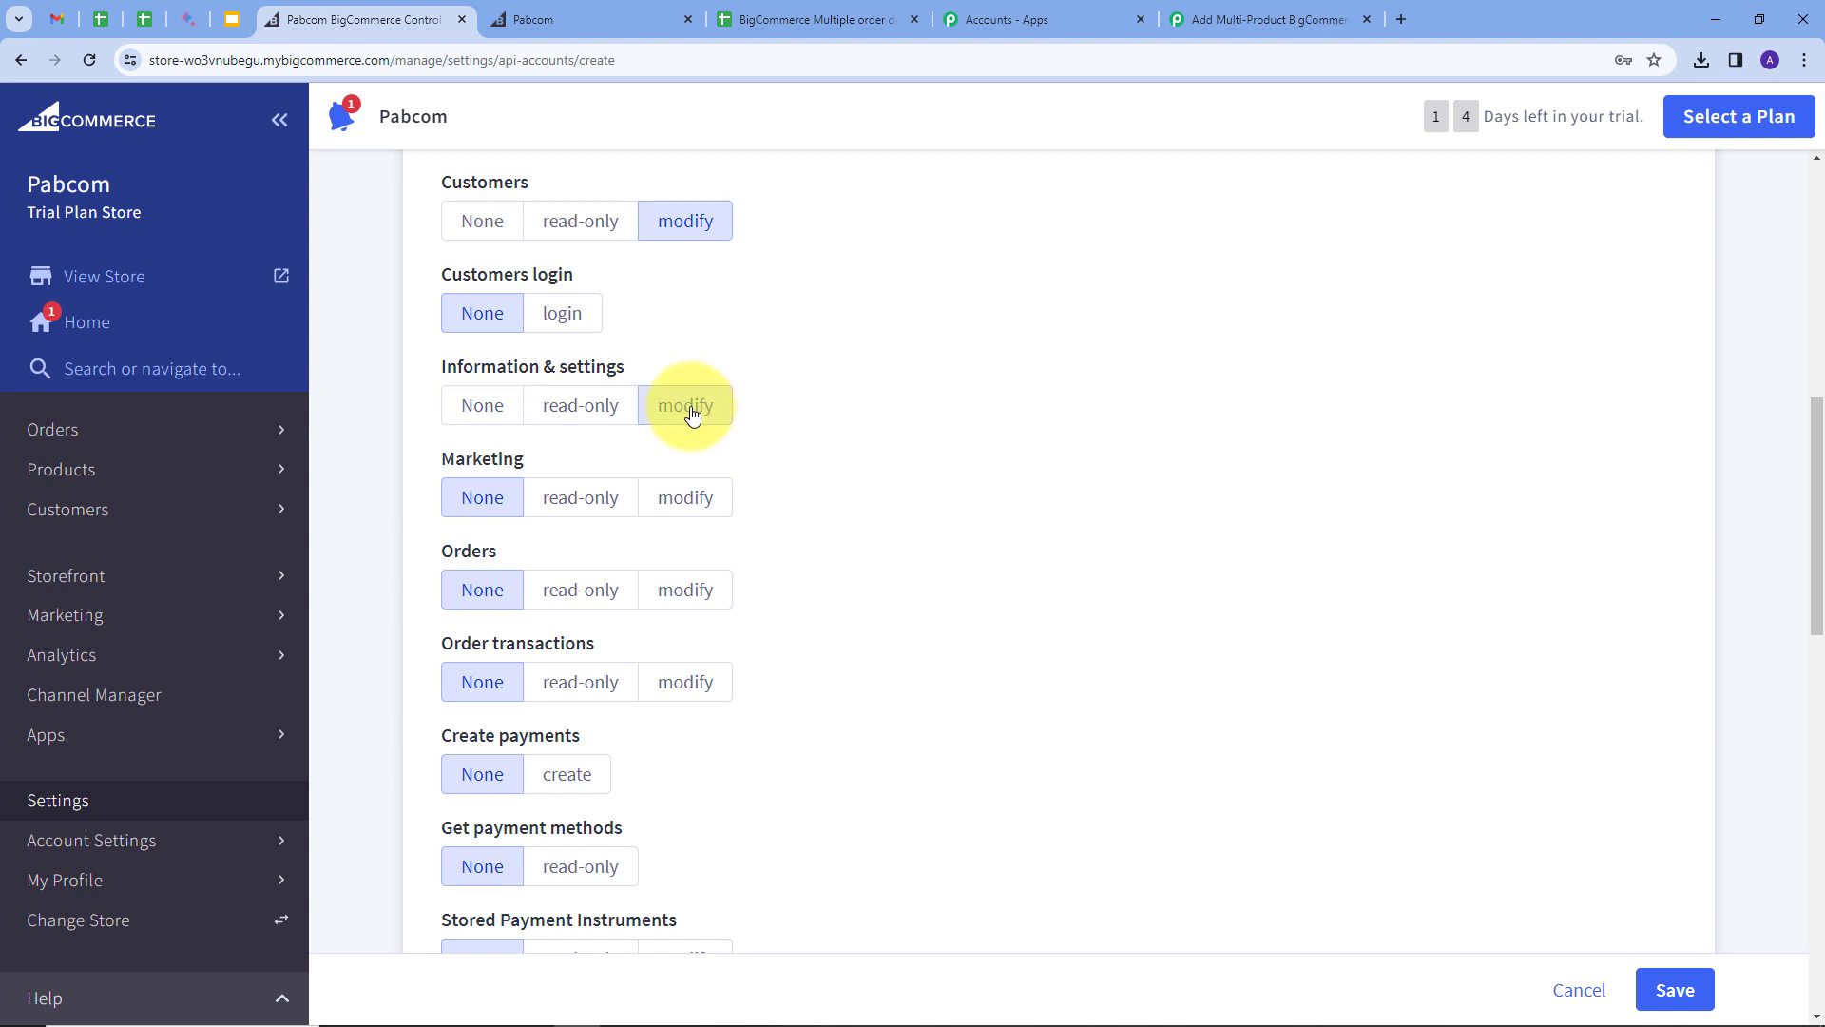
left_click(688, 590)
scroll(856, 471, "down", 2)
scroll(828, 464, "down", 2)
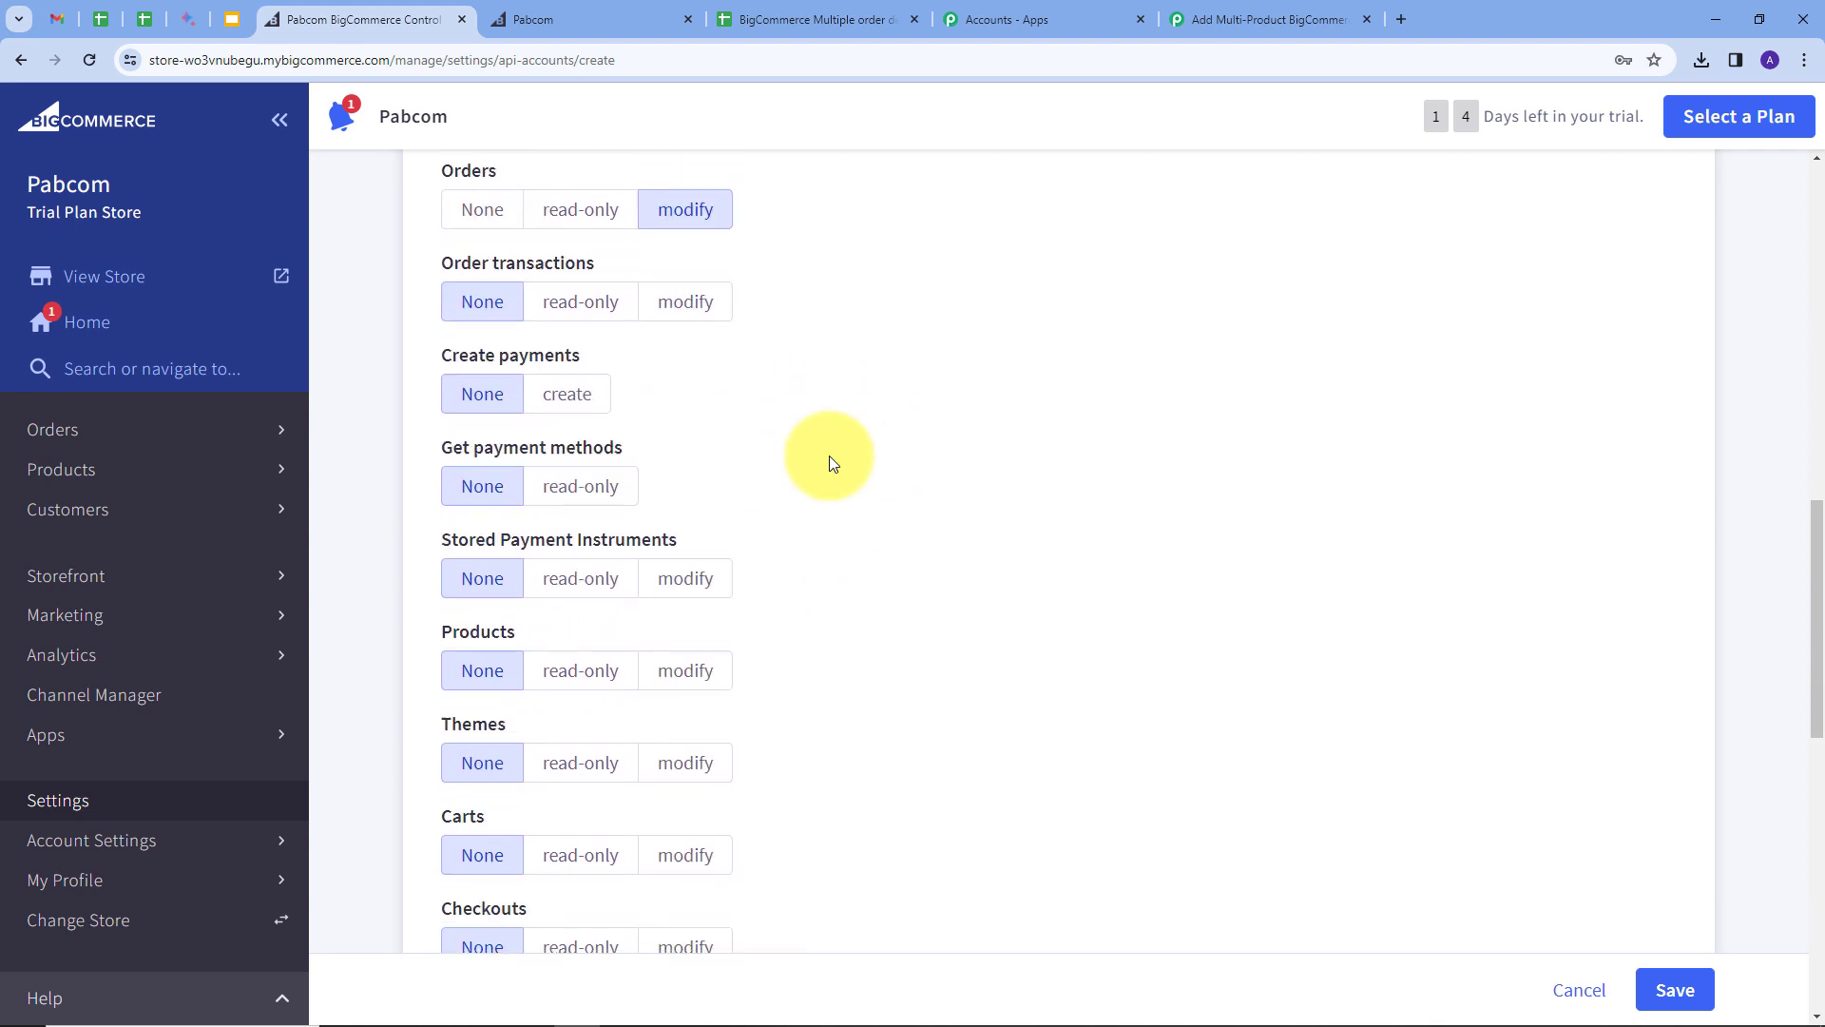
left_click(679, 673)
scroll(738, 528, "up", 3)
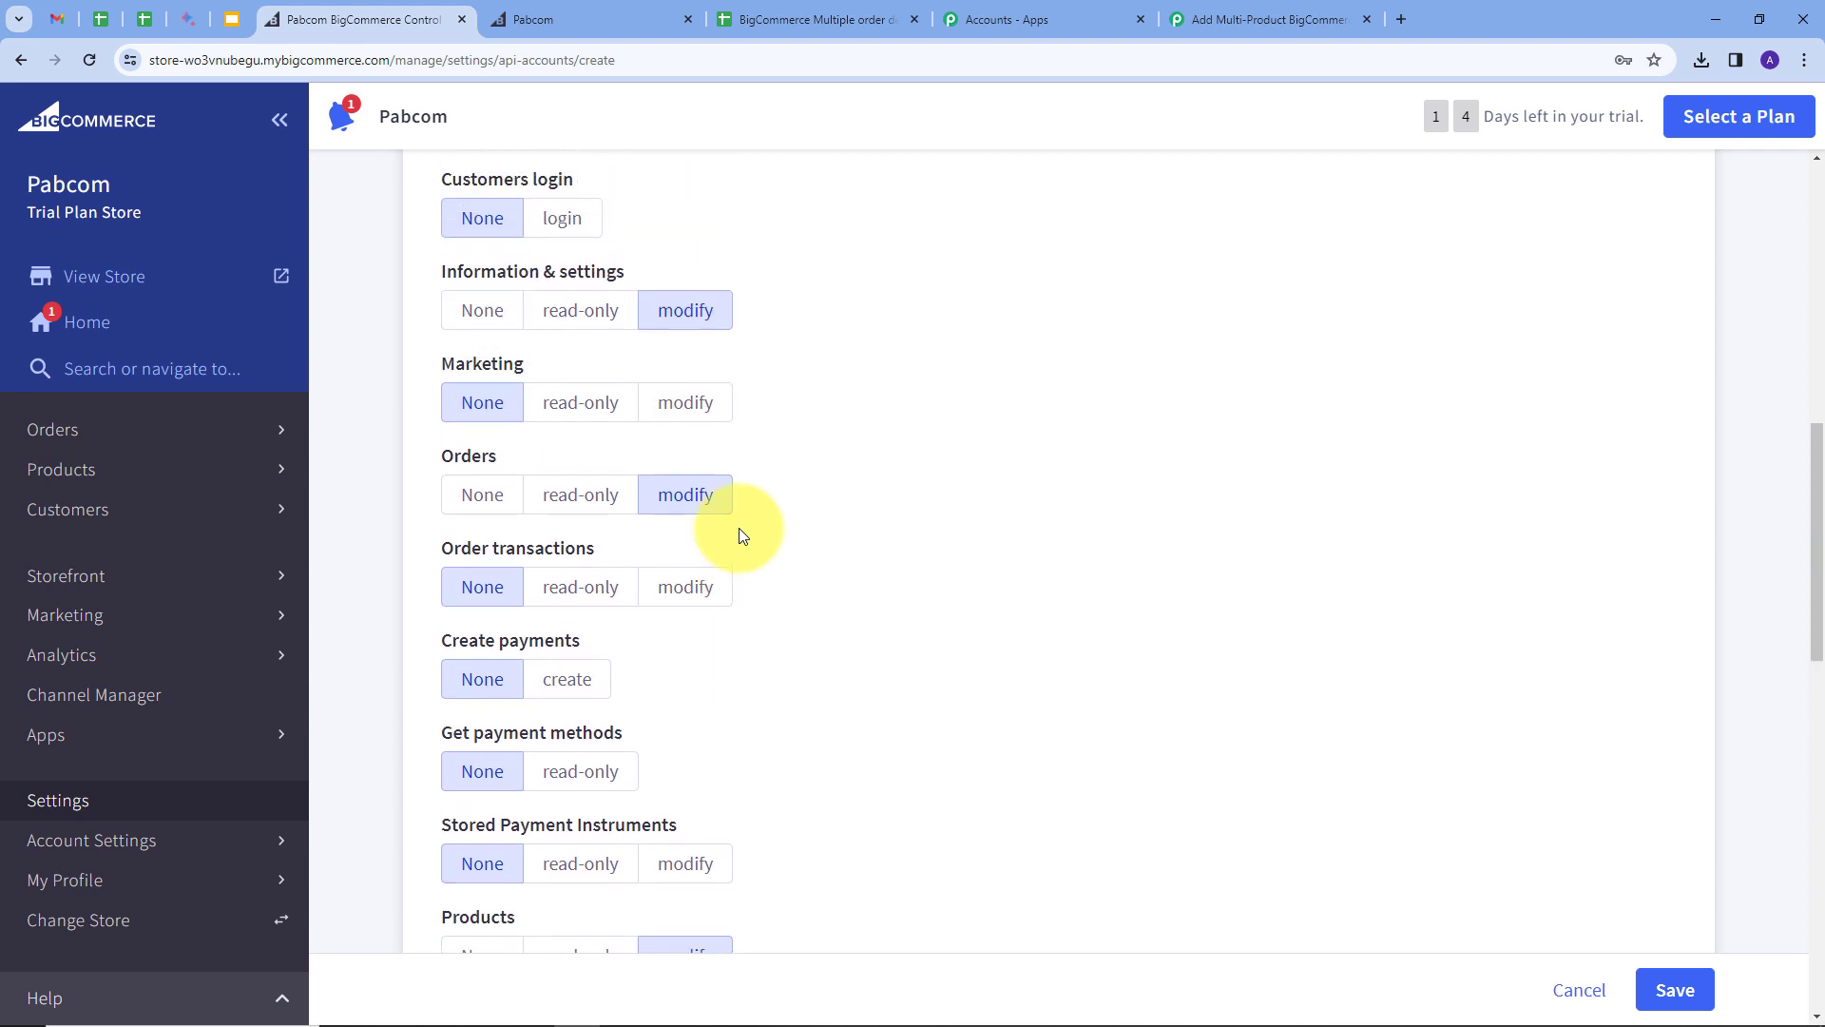
scroll(1093, 553, "down", 3)
left_click(1673, 979)
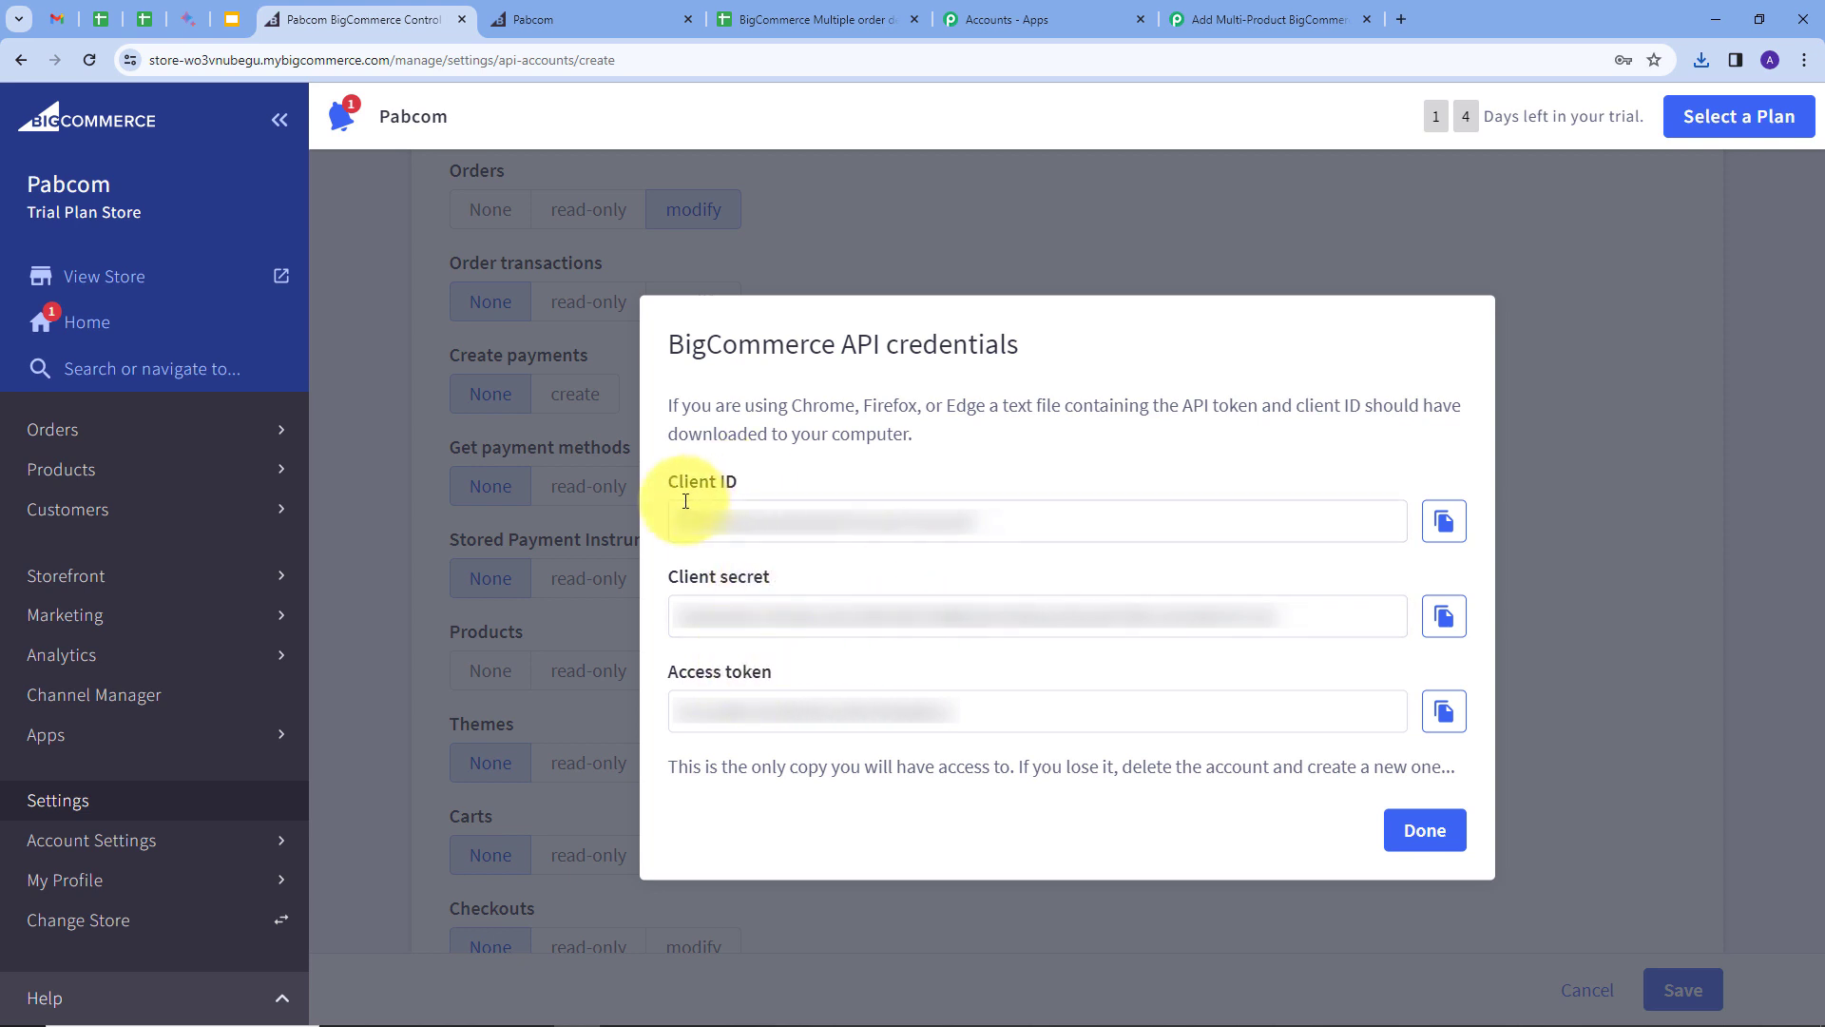
Step: Copy the Client ID and Access Token from BigCommerce into Pabbly's connection form
left_click(1440, 523)
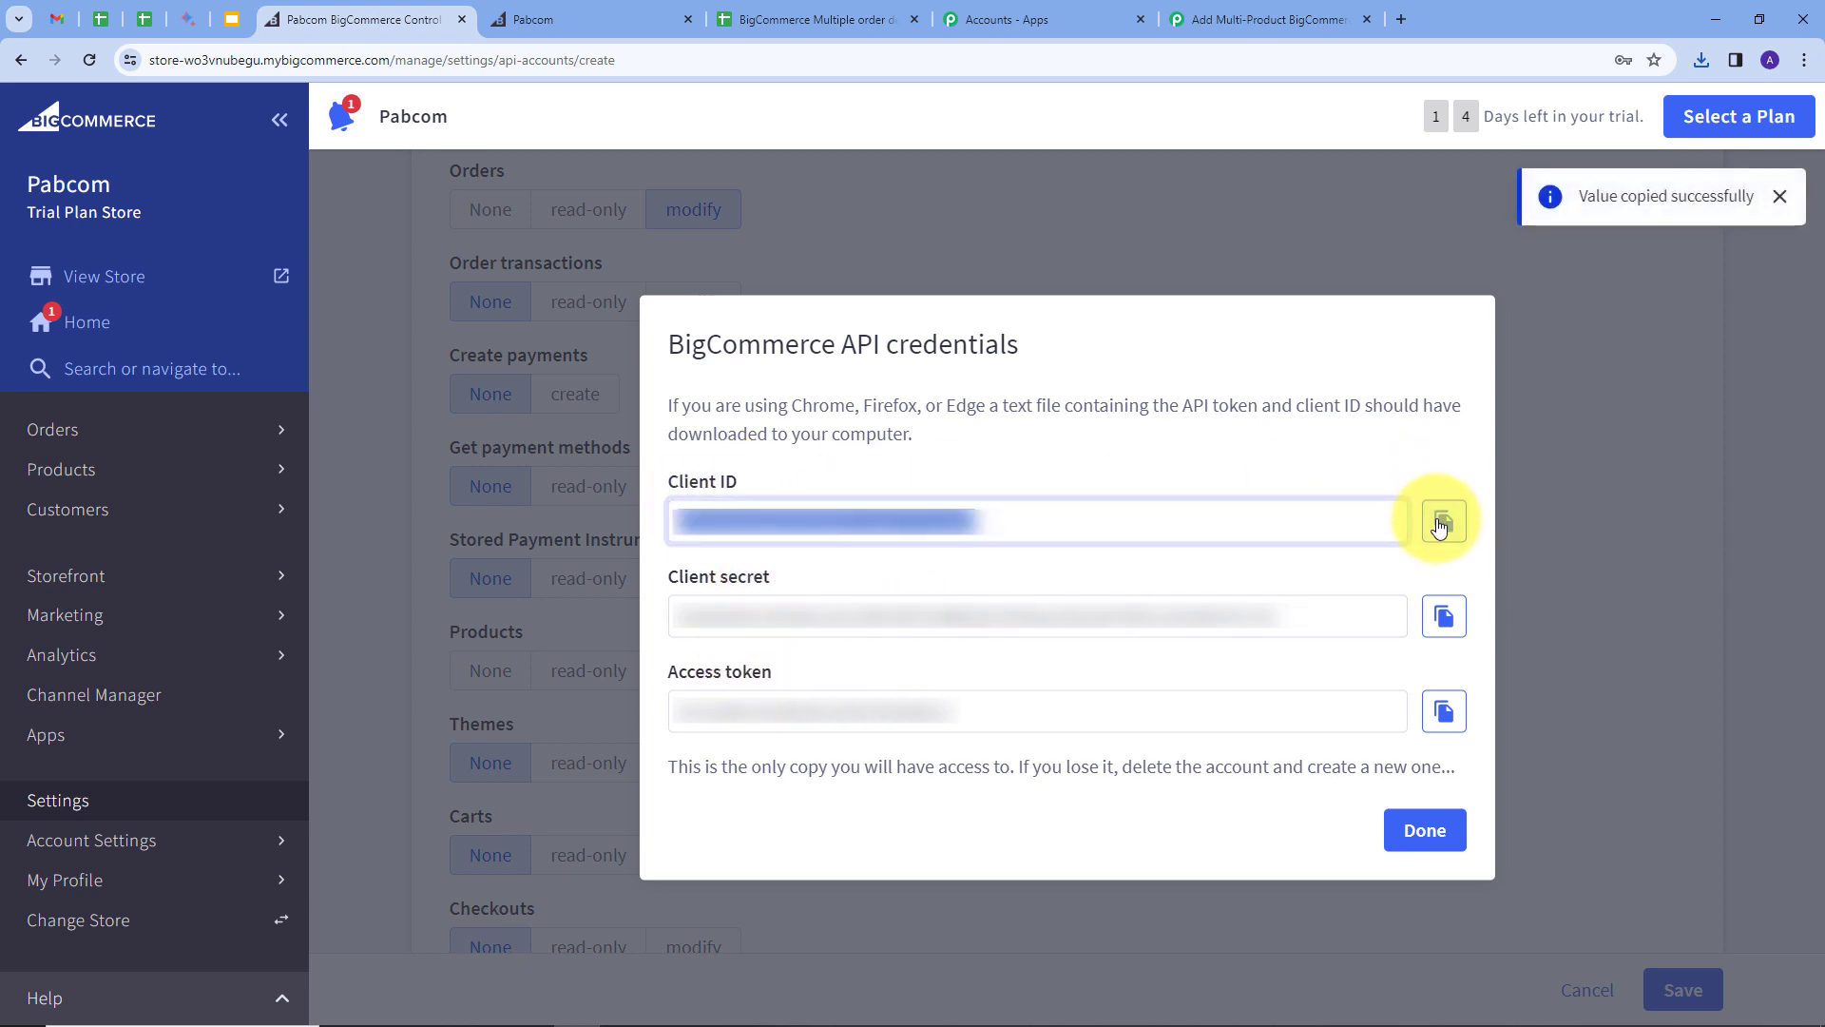
left_click(1209, 21)
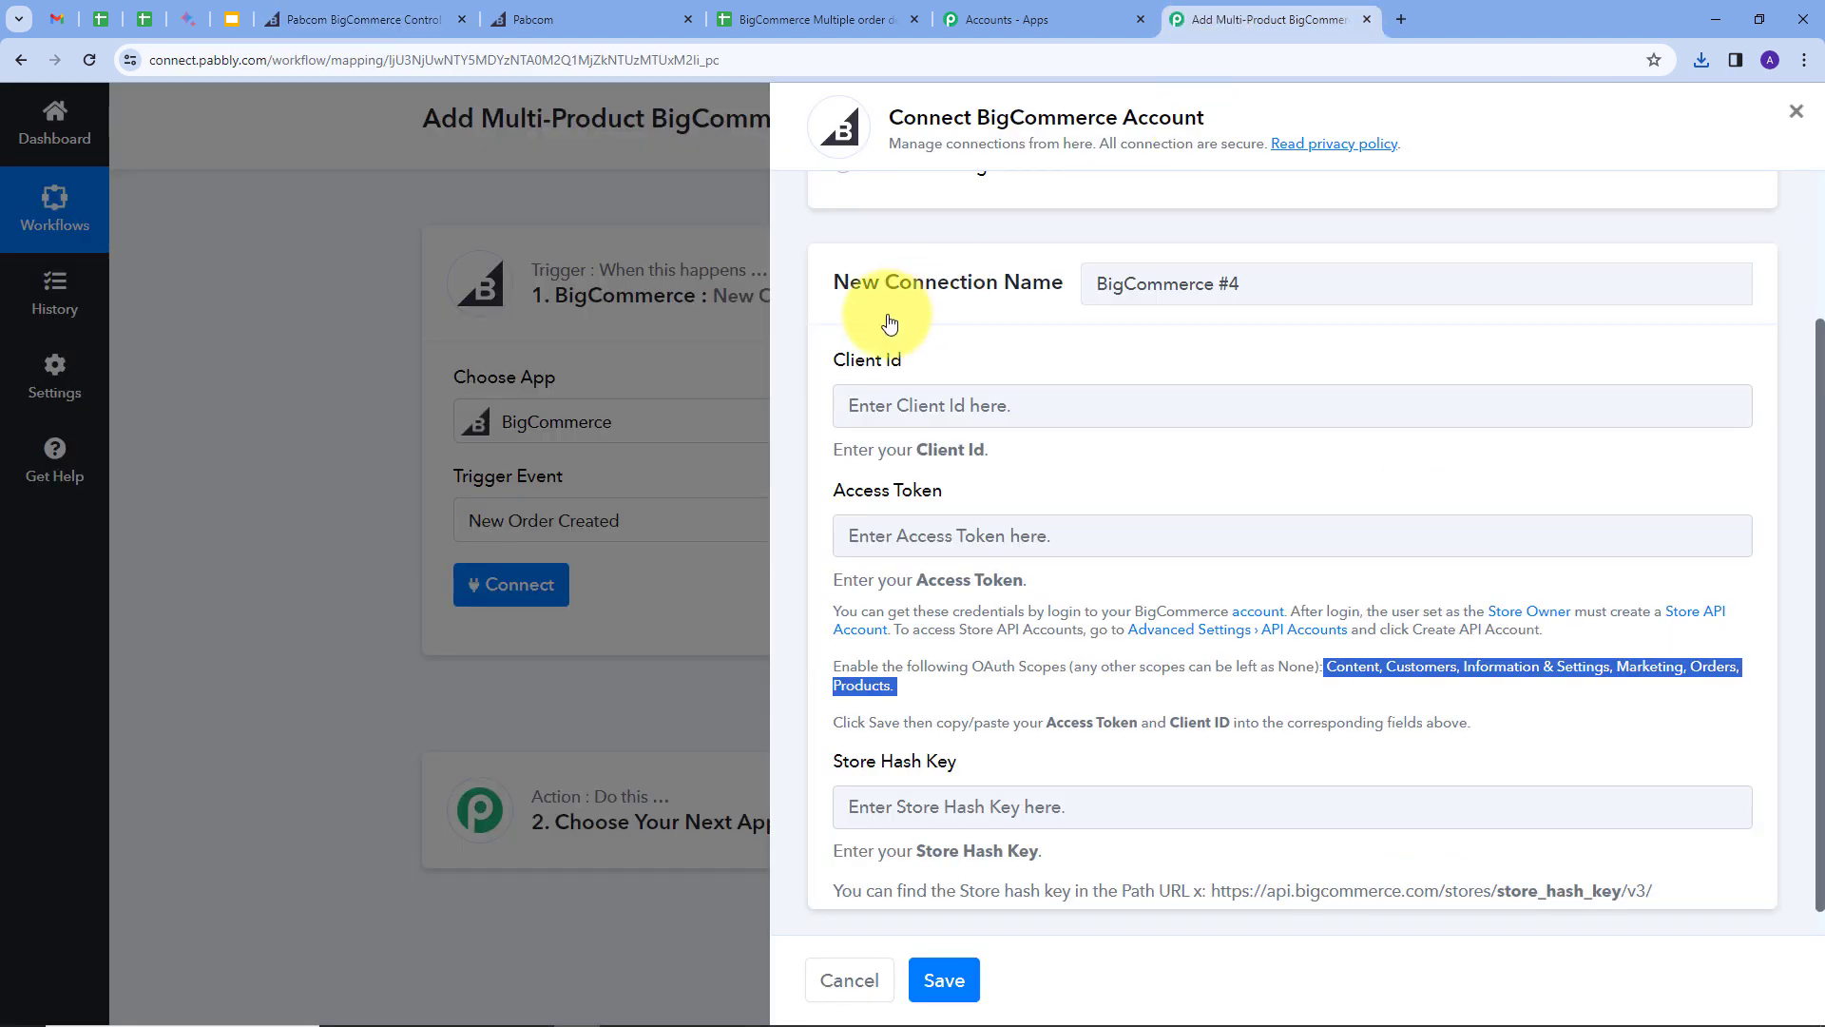
left_click(912, 405)
key("ctrl+v")
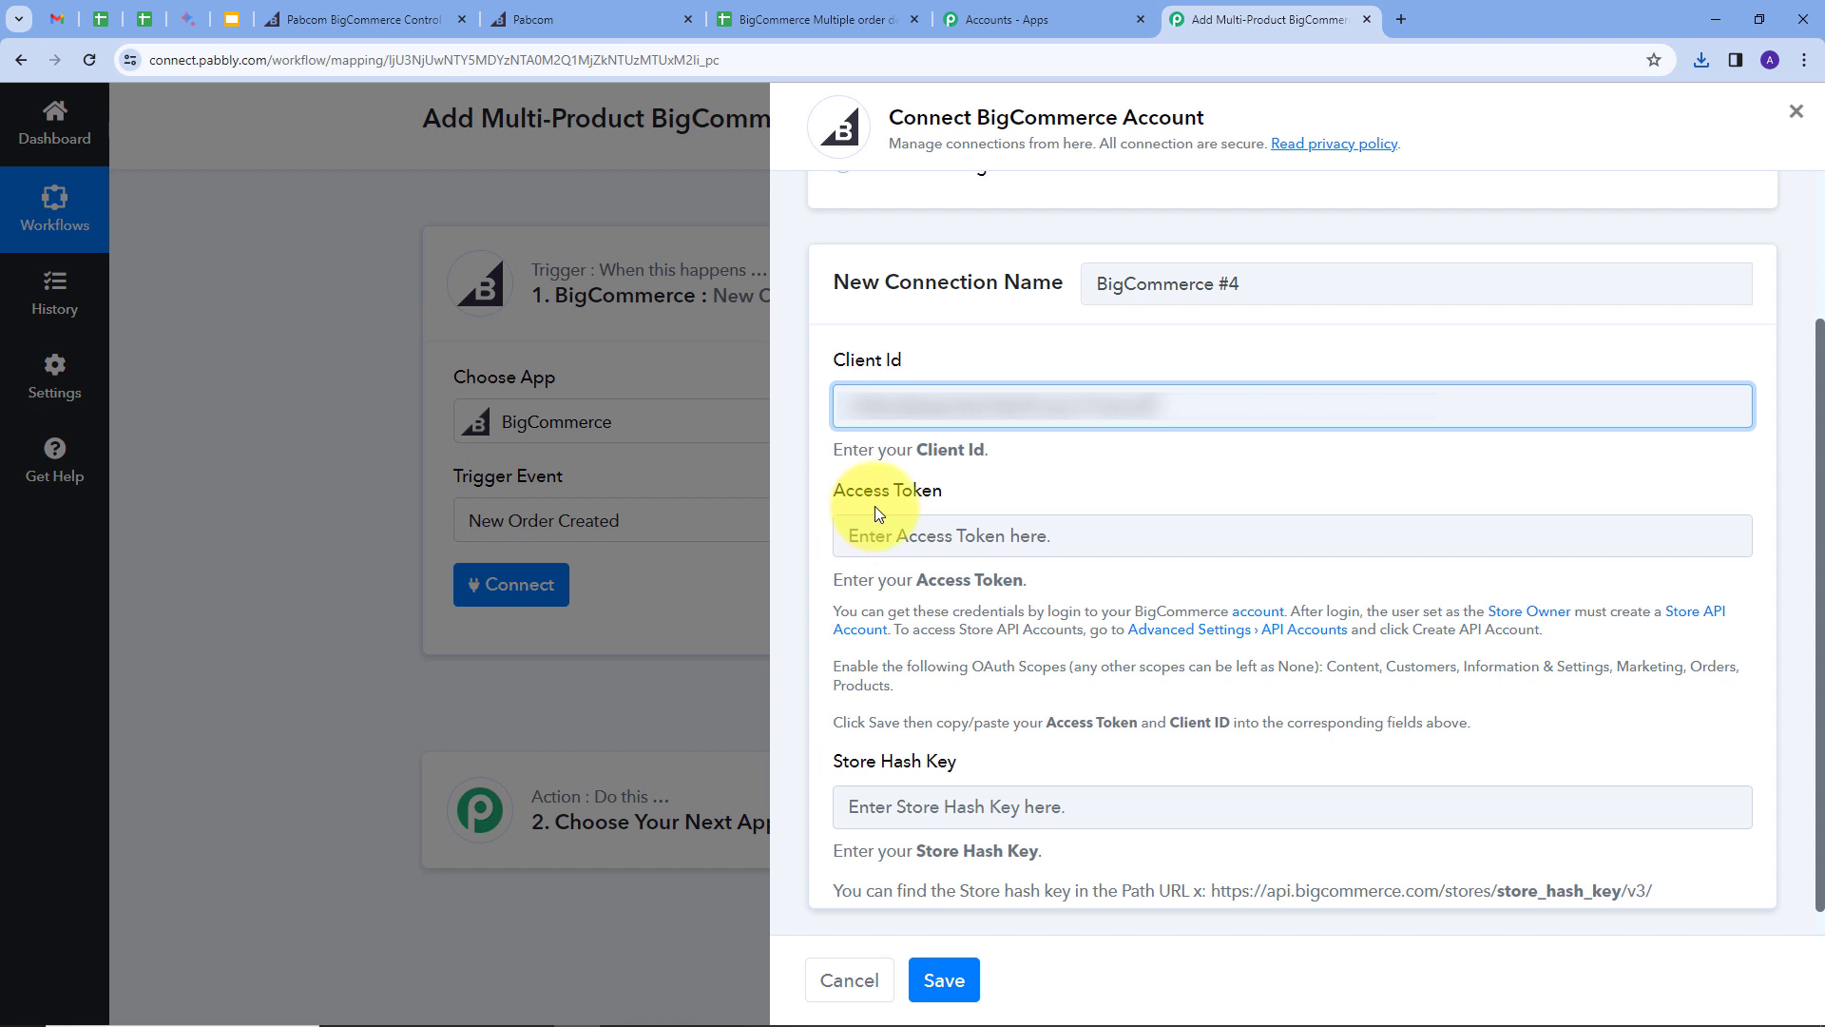
left_click(360, 11)
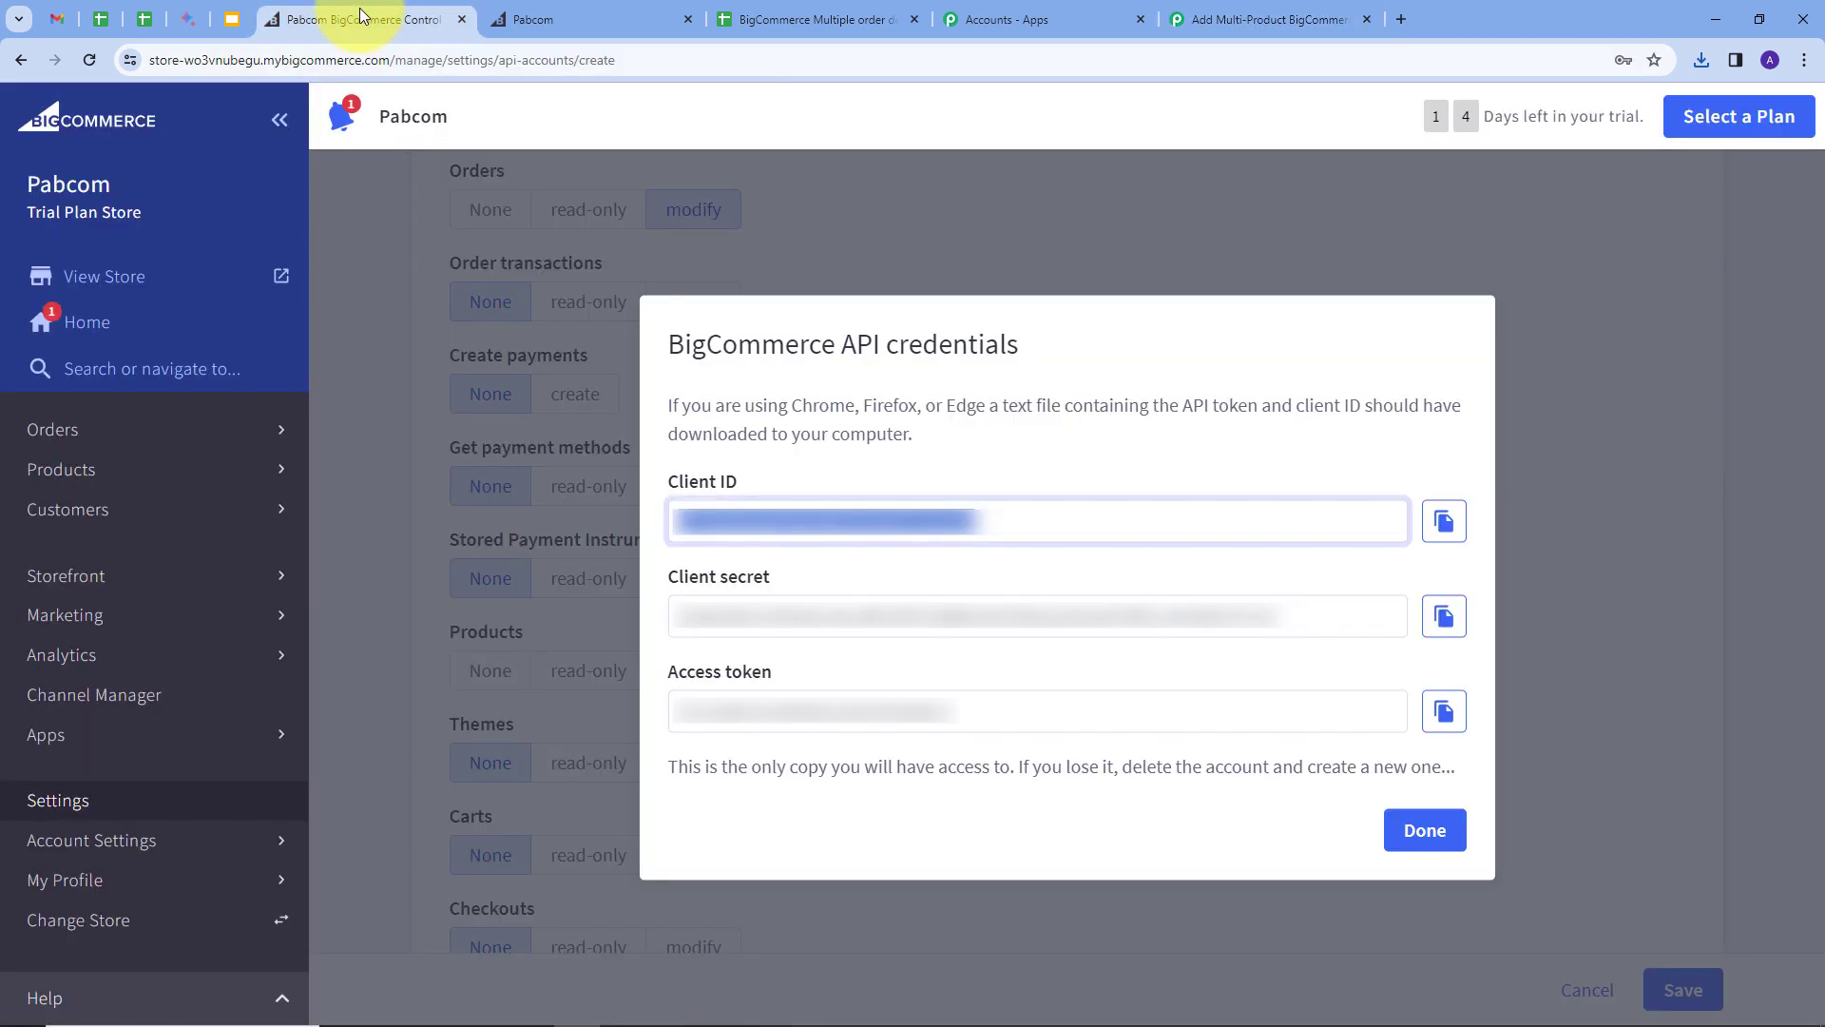
left_click(1444, 711)
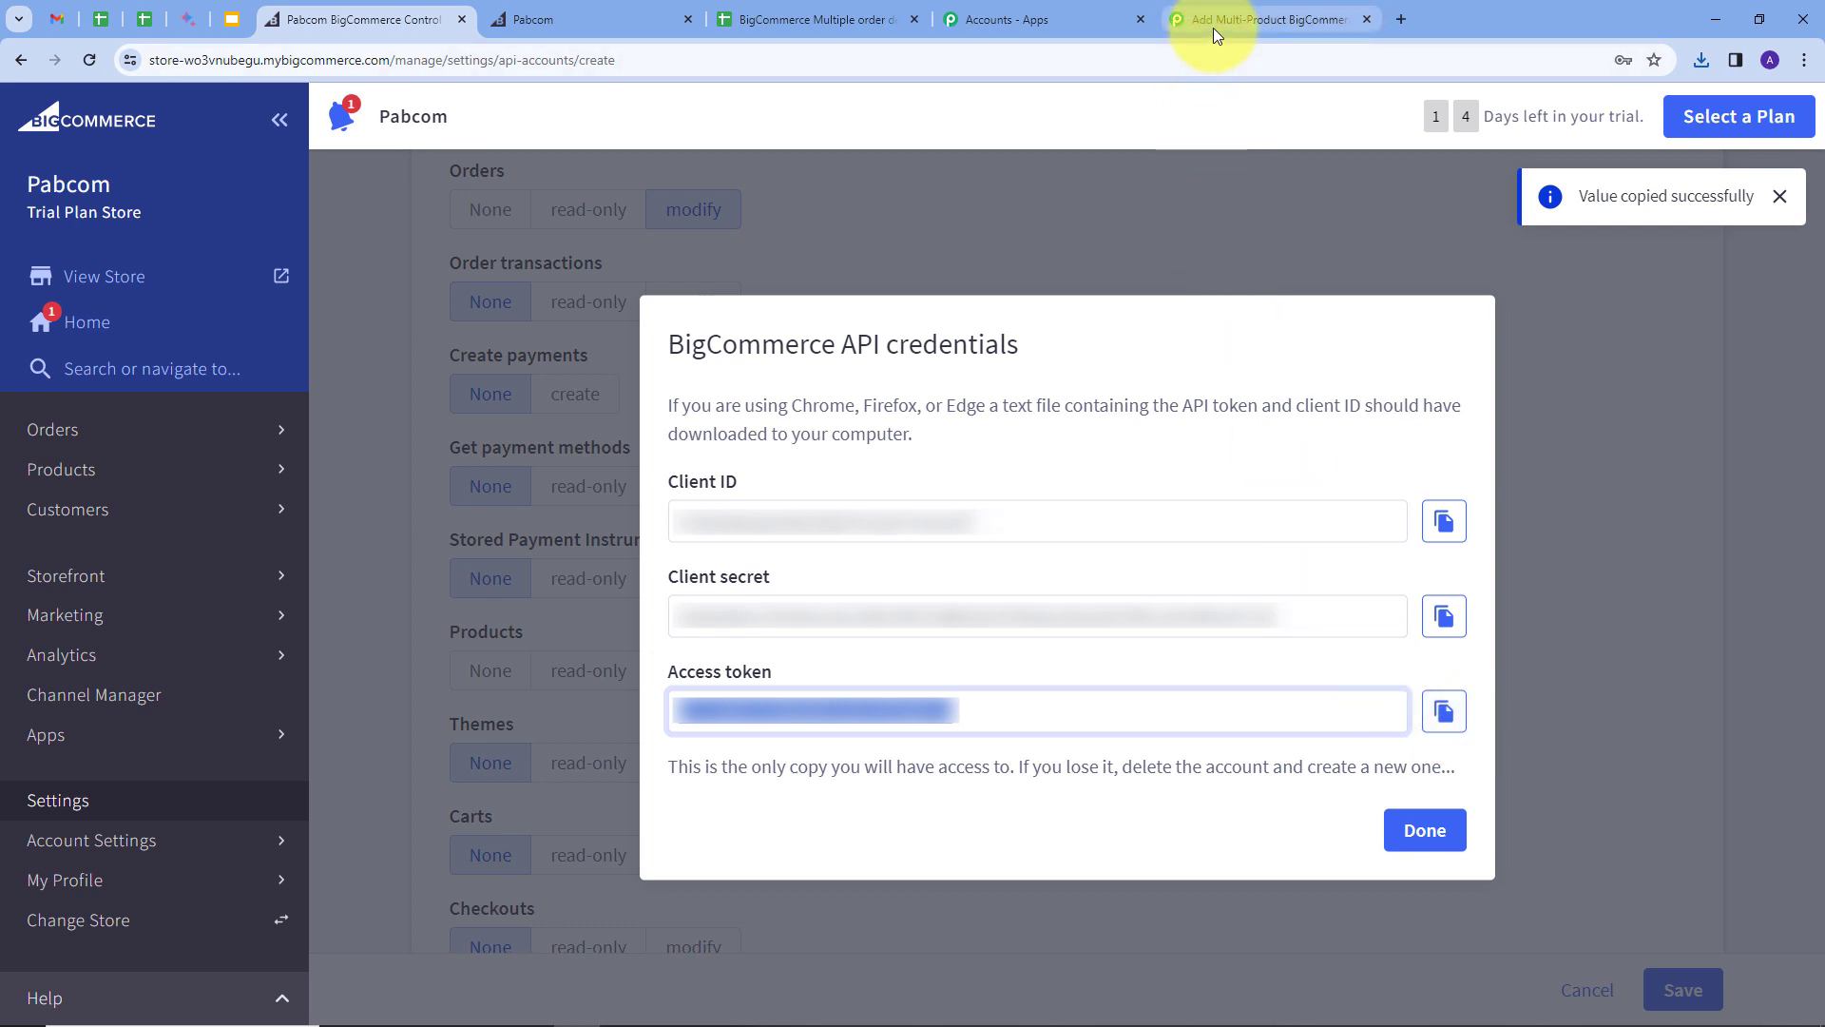
left_click(1213, 23)
key("ctrl+v")
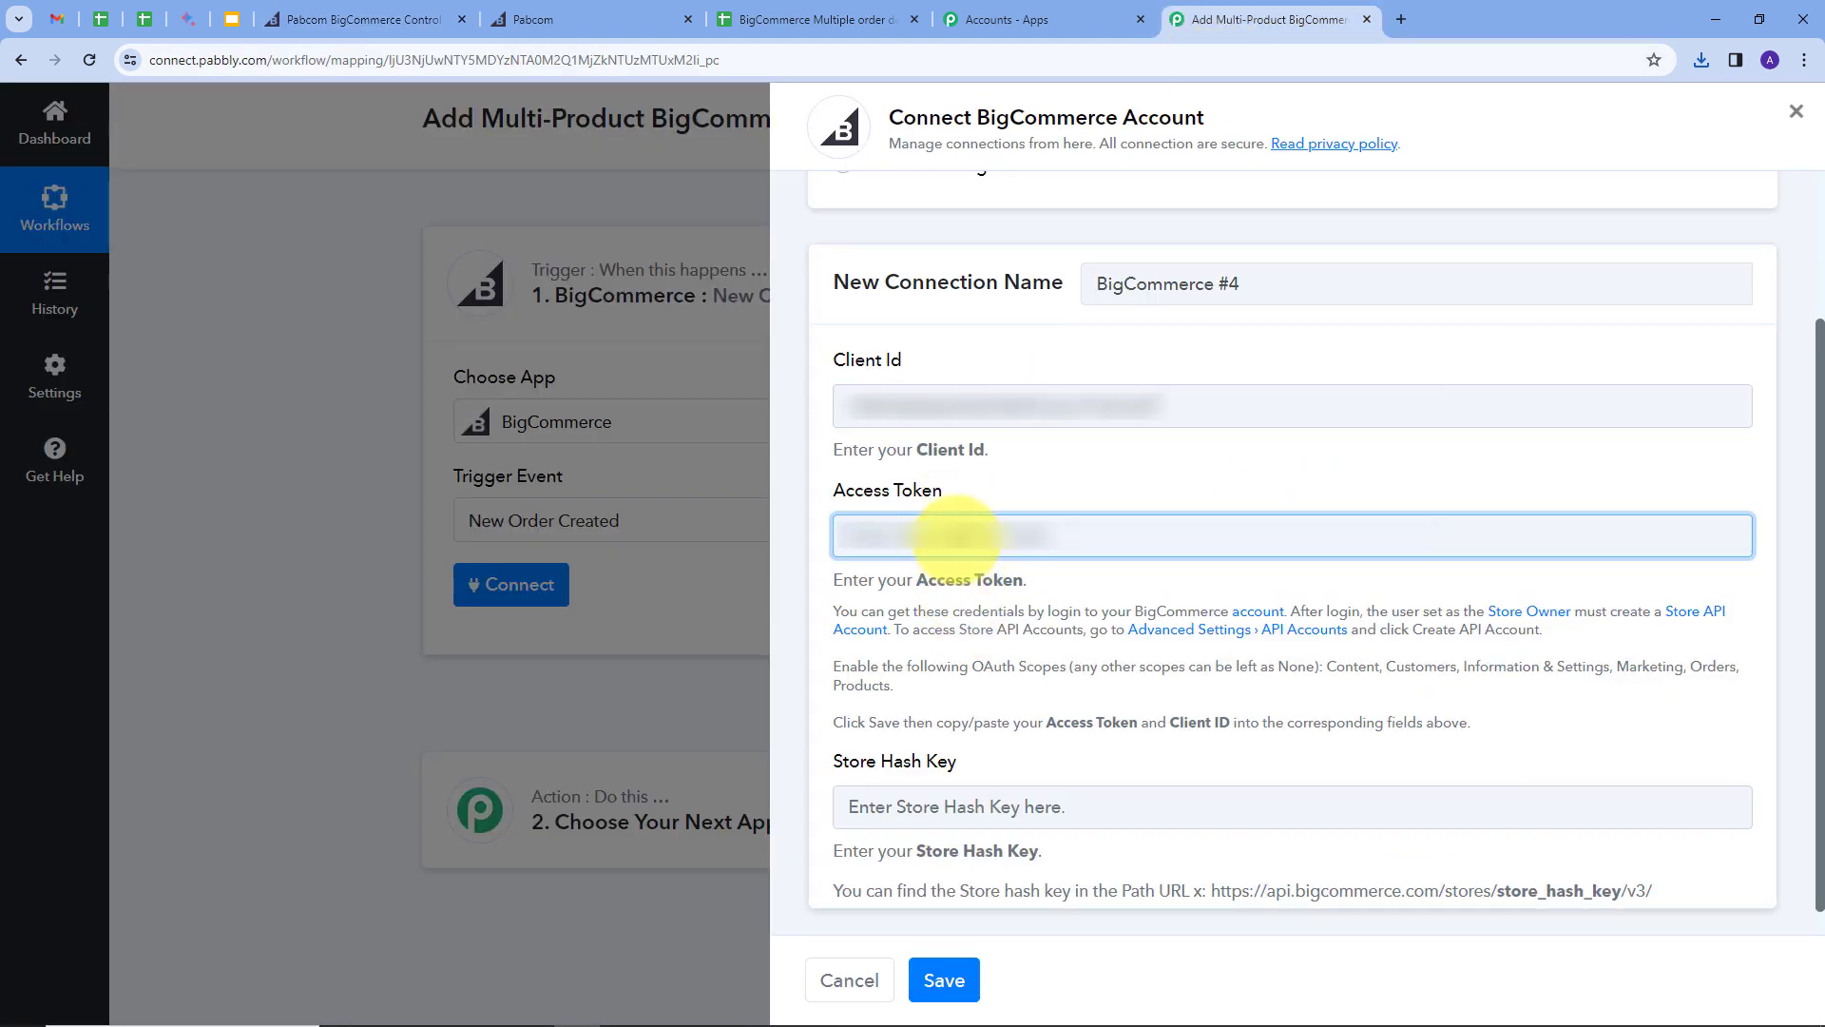
left_click(1145, 493)
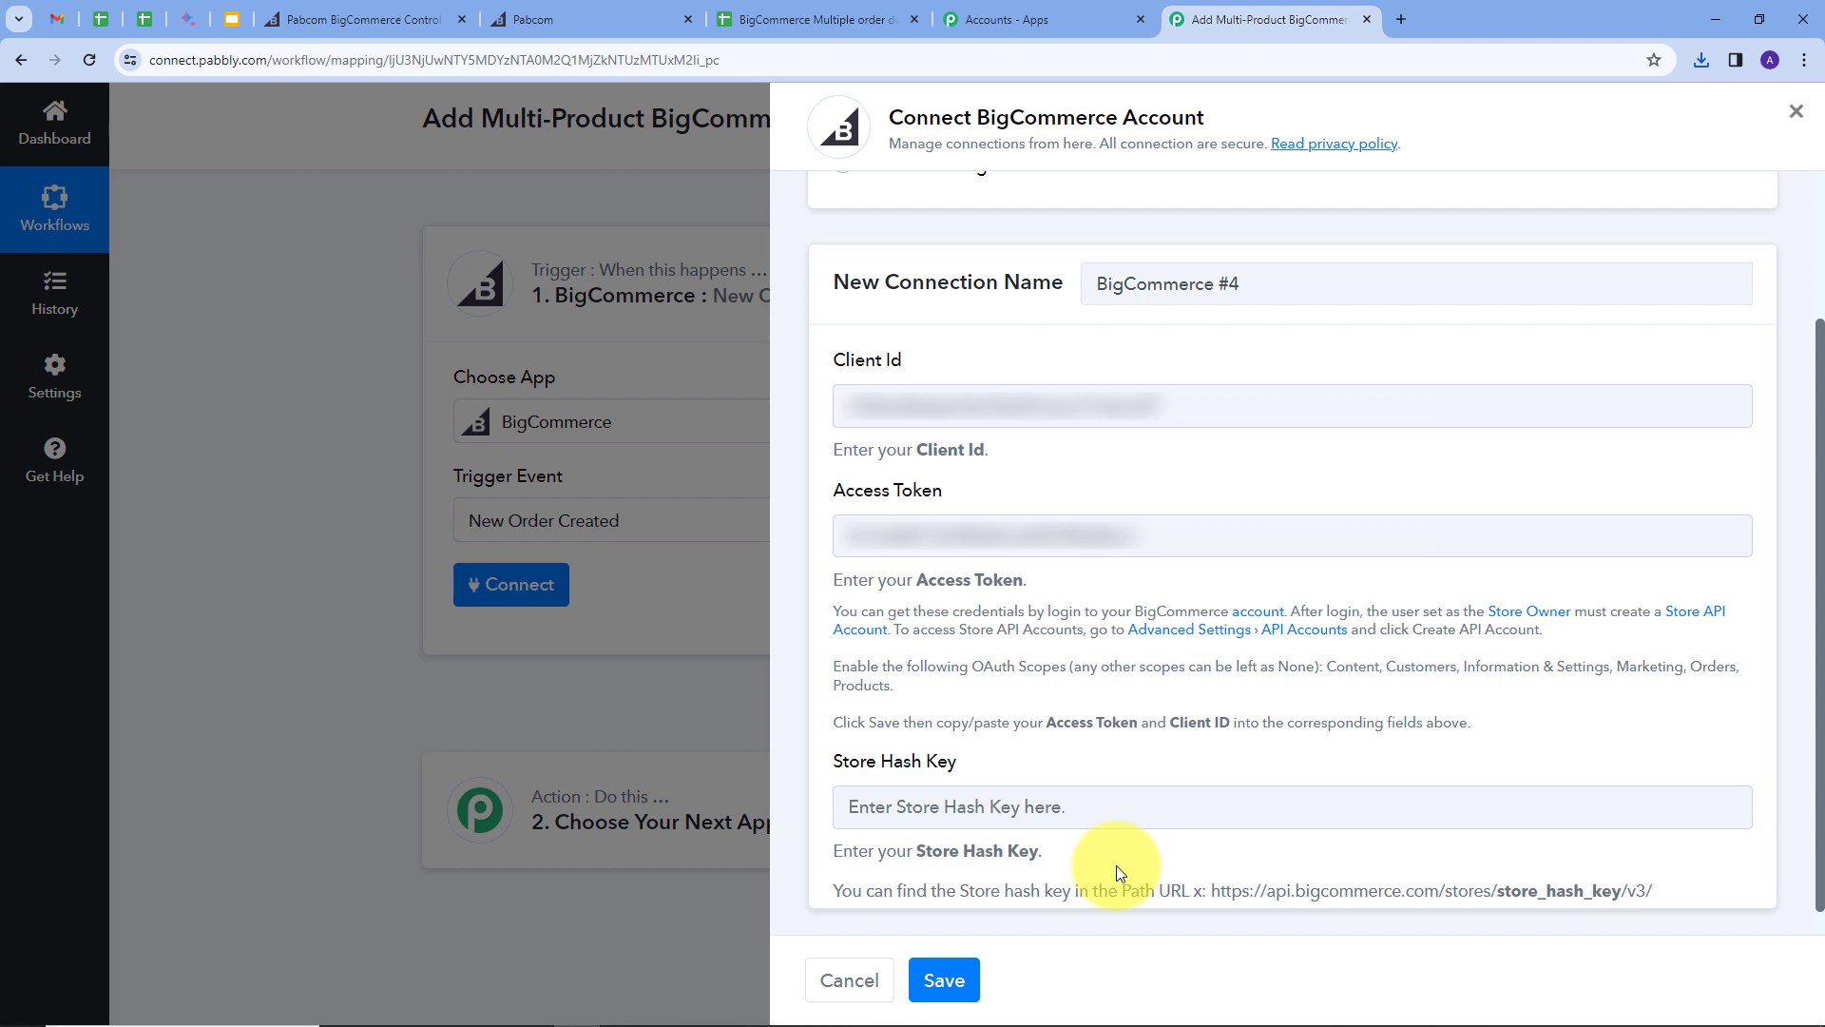
Step: Paste the store hash from the admin URL, save the connection, and send a test request
left_click(367, 19)
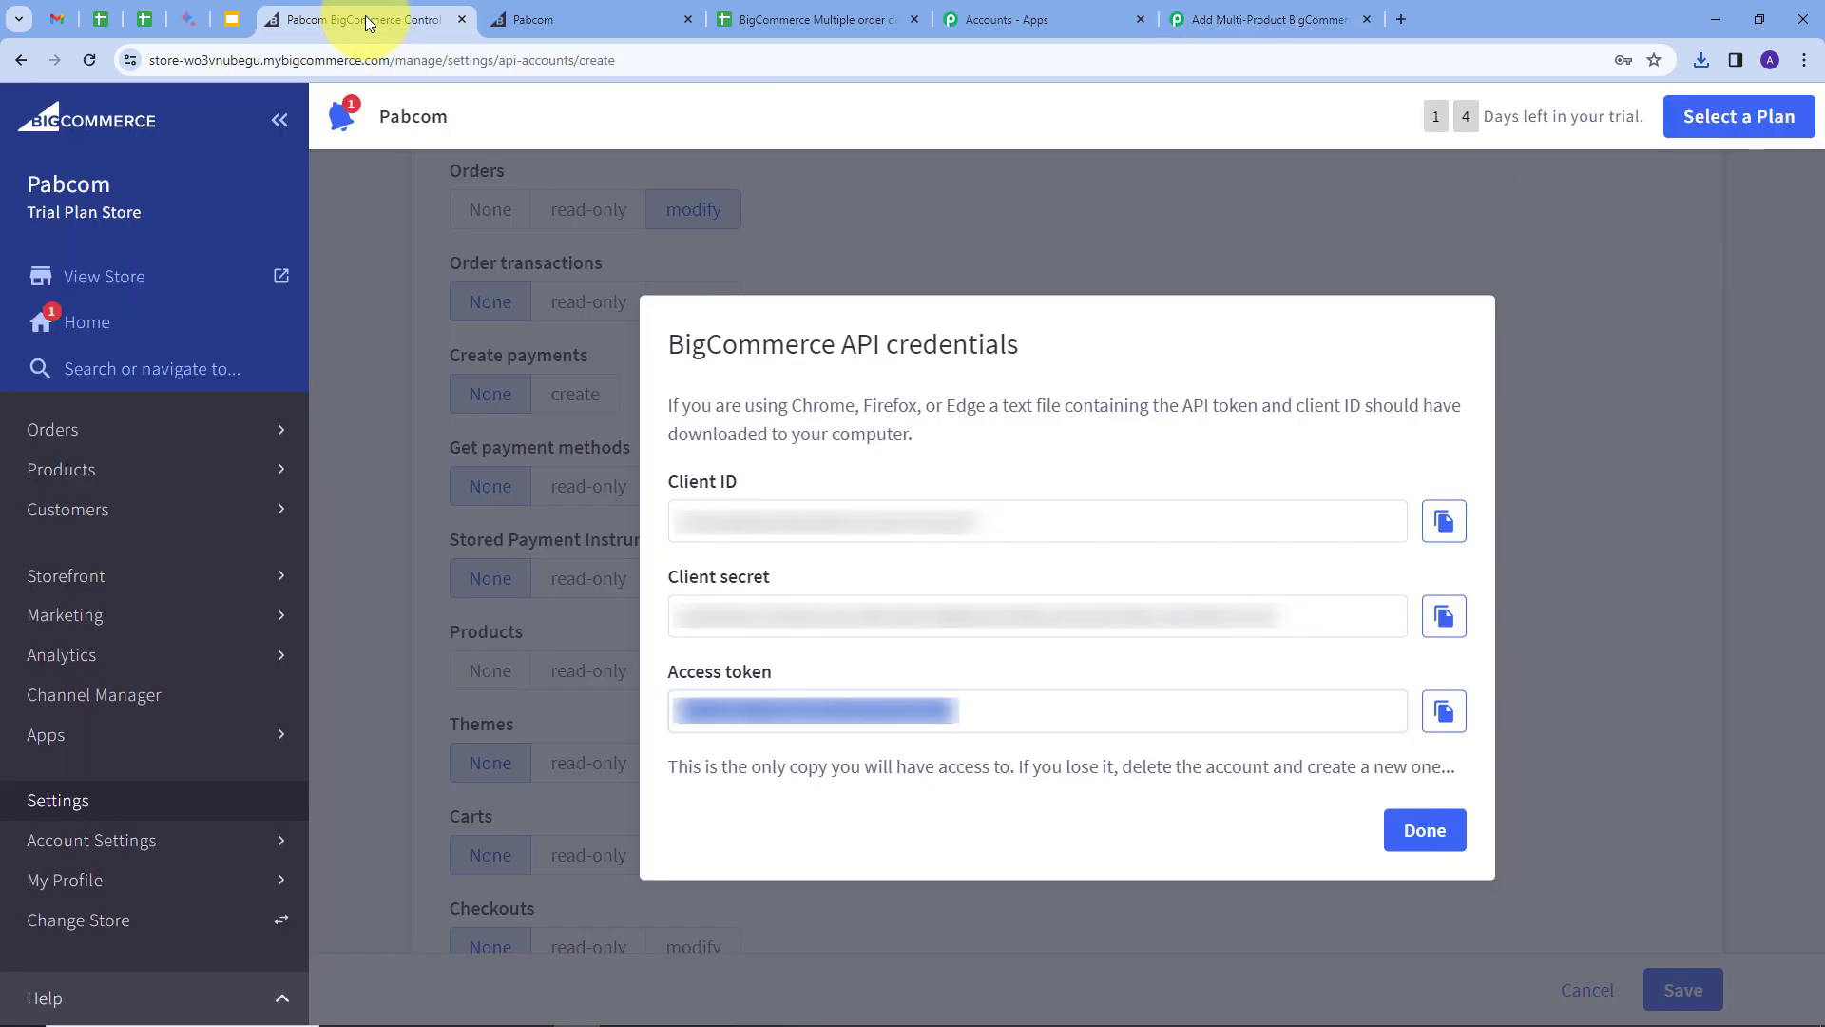
left_click(664, 62)
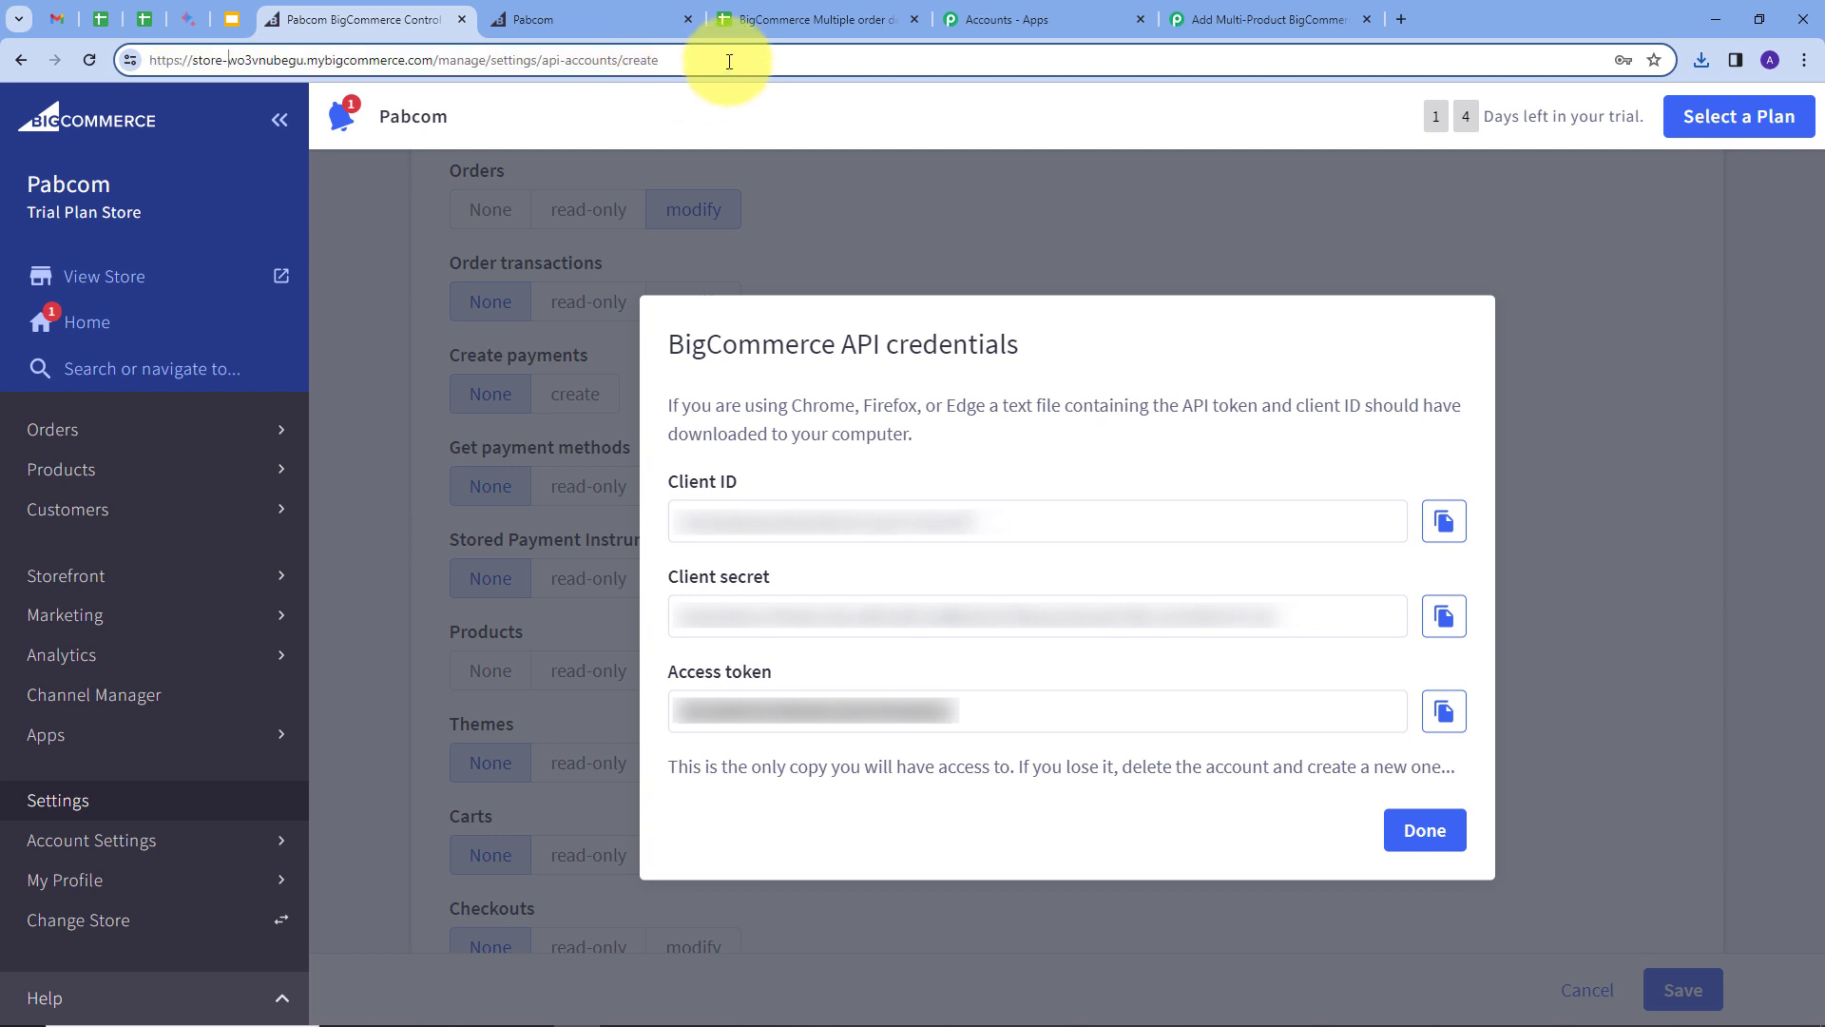
left_click_drag(228, 61, 303, 73)
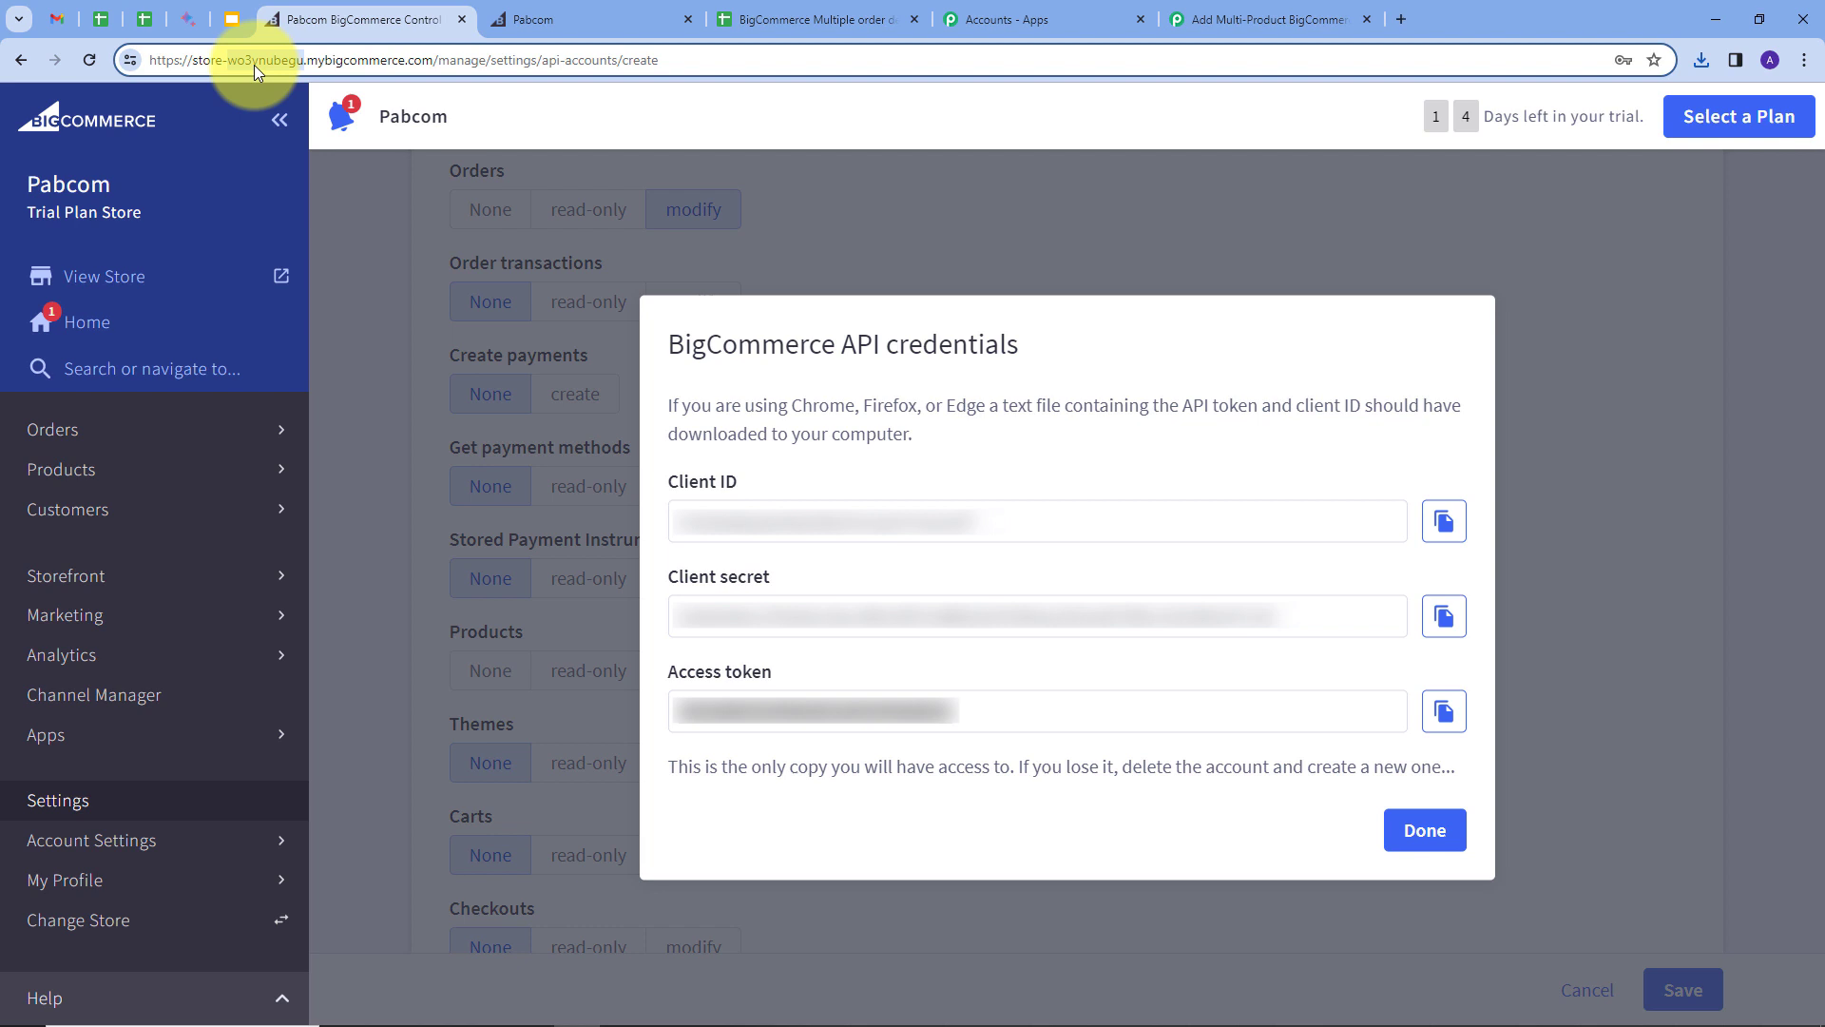
left_click(1236, 17)
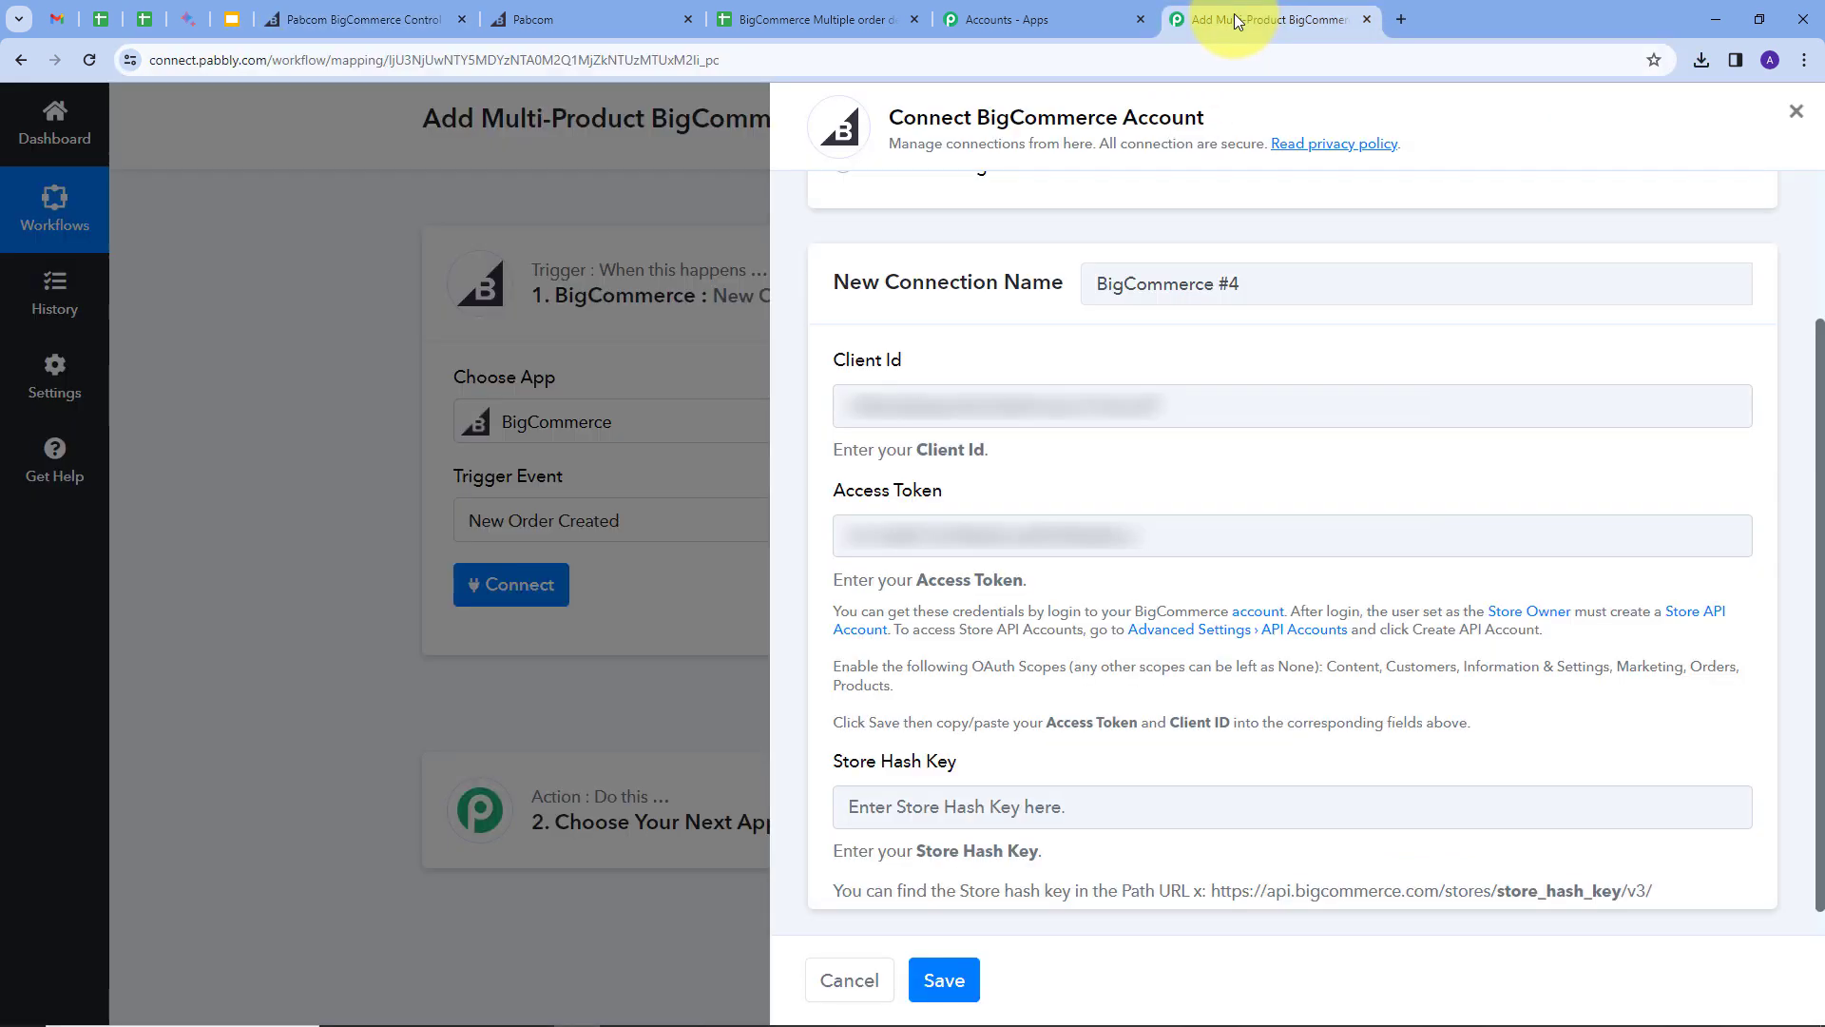
left_click(990, 803)
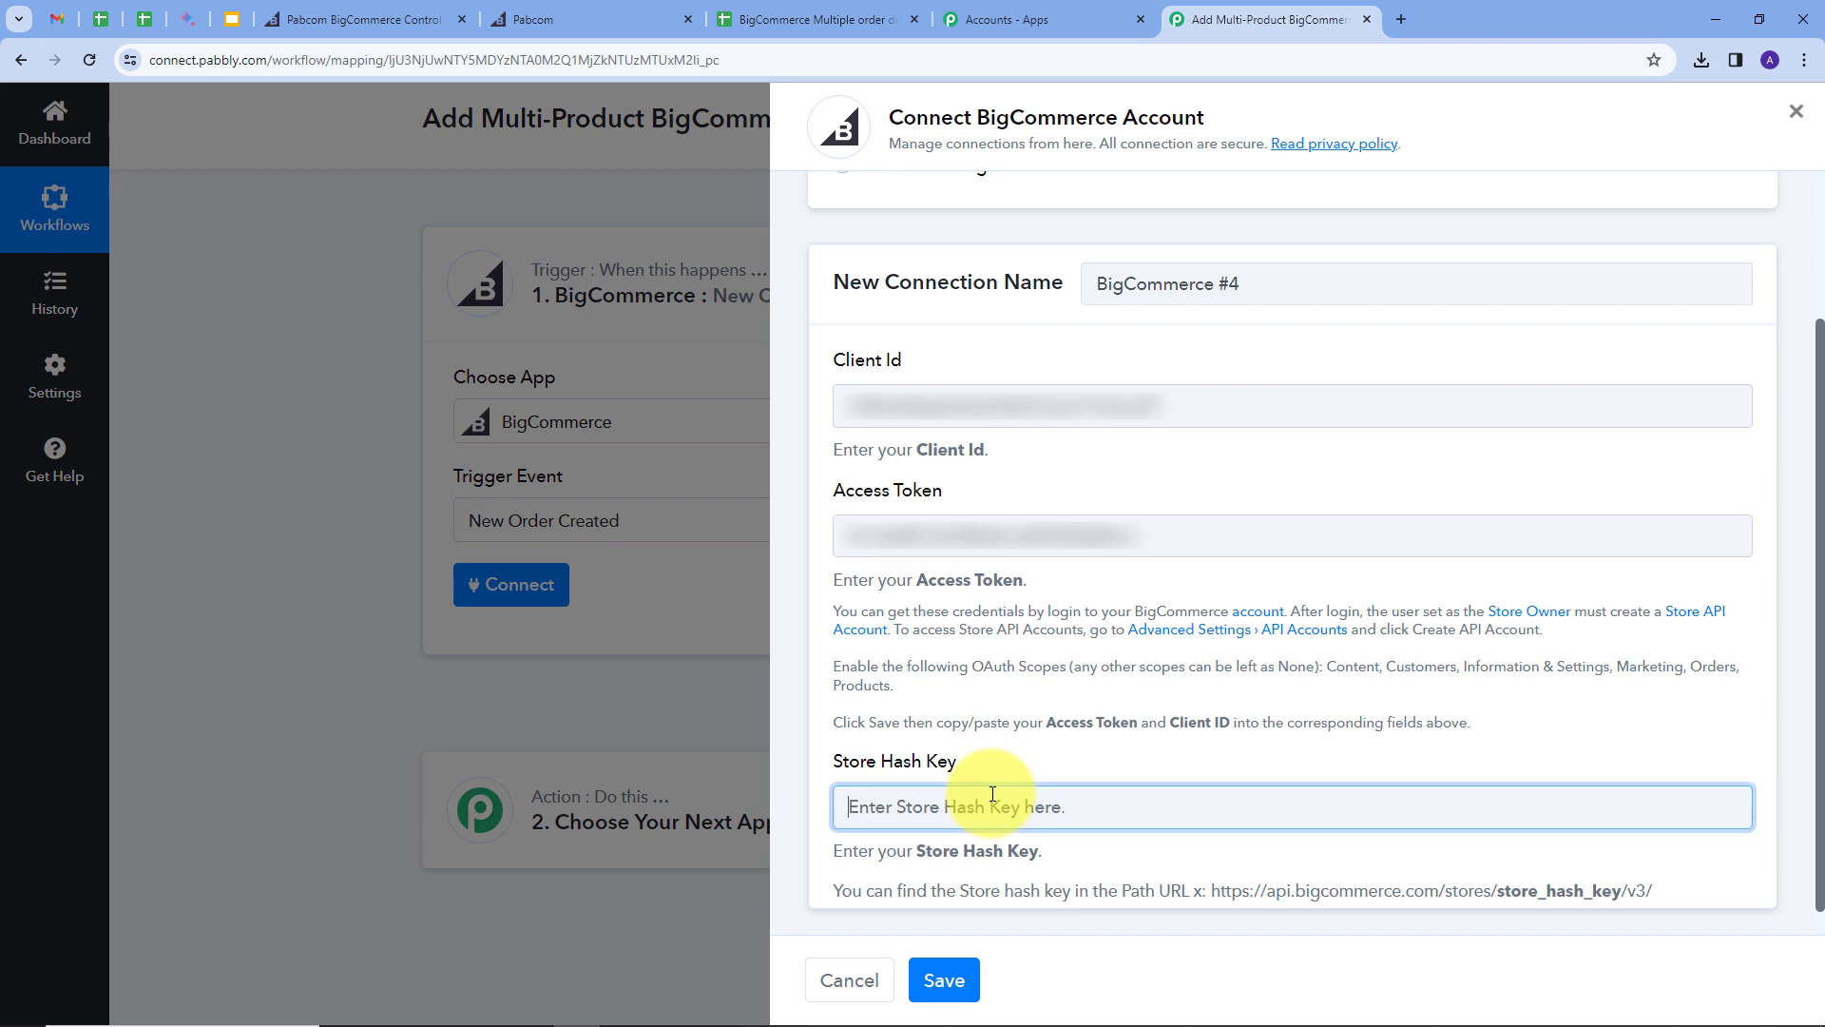
key("ctrl+v")
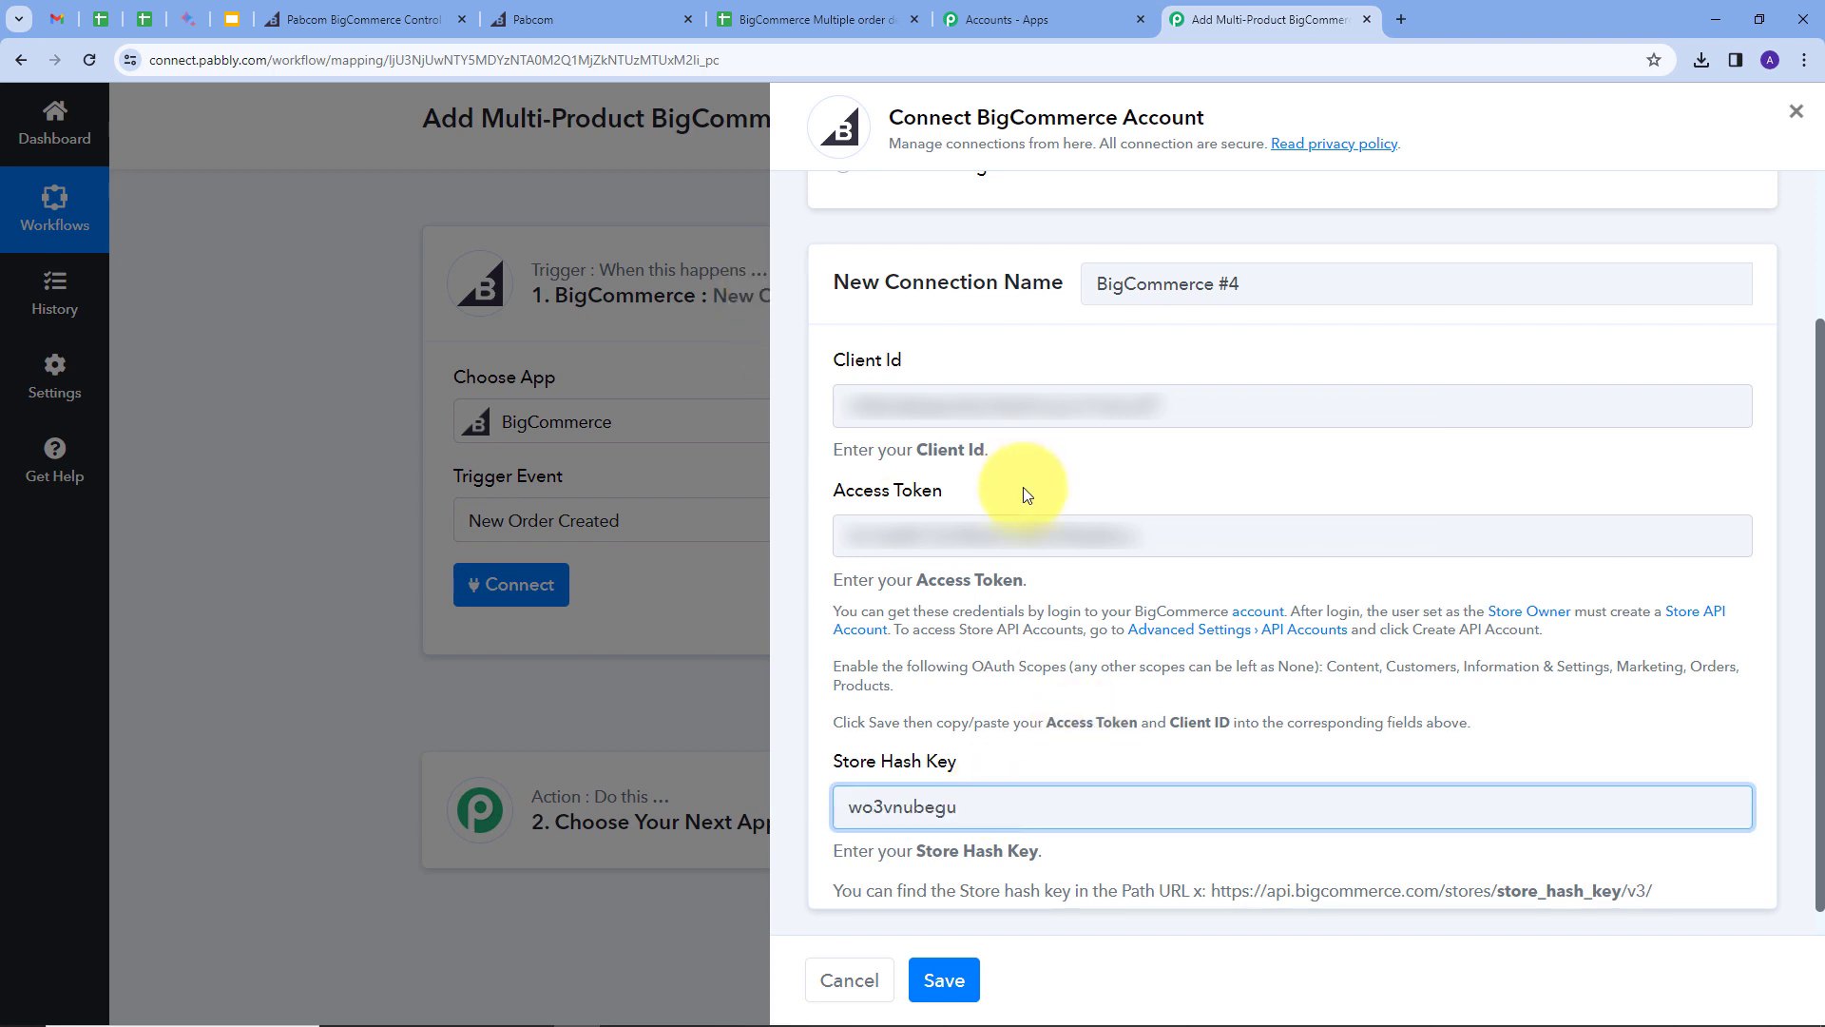
left_click(944, 980)
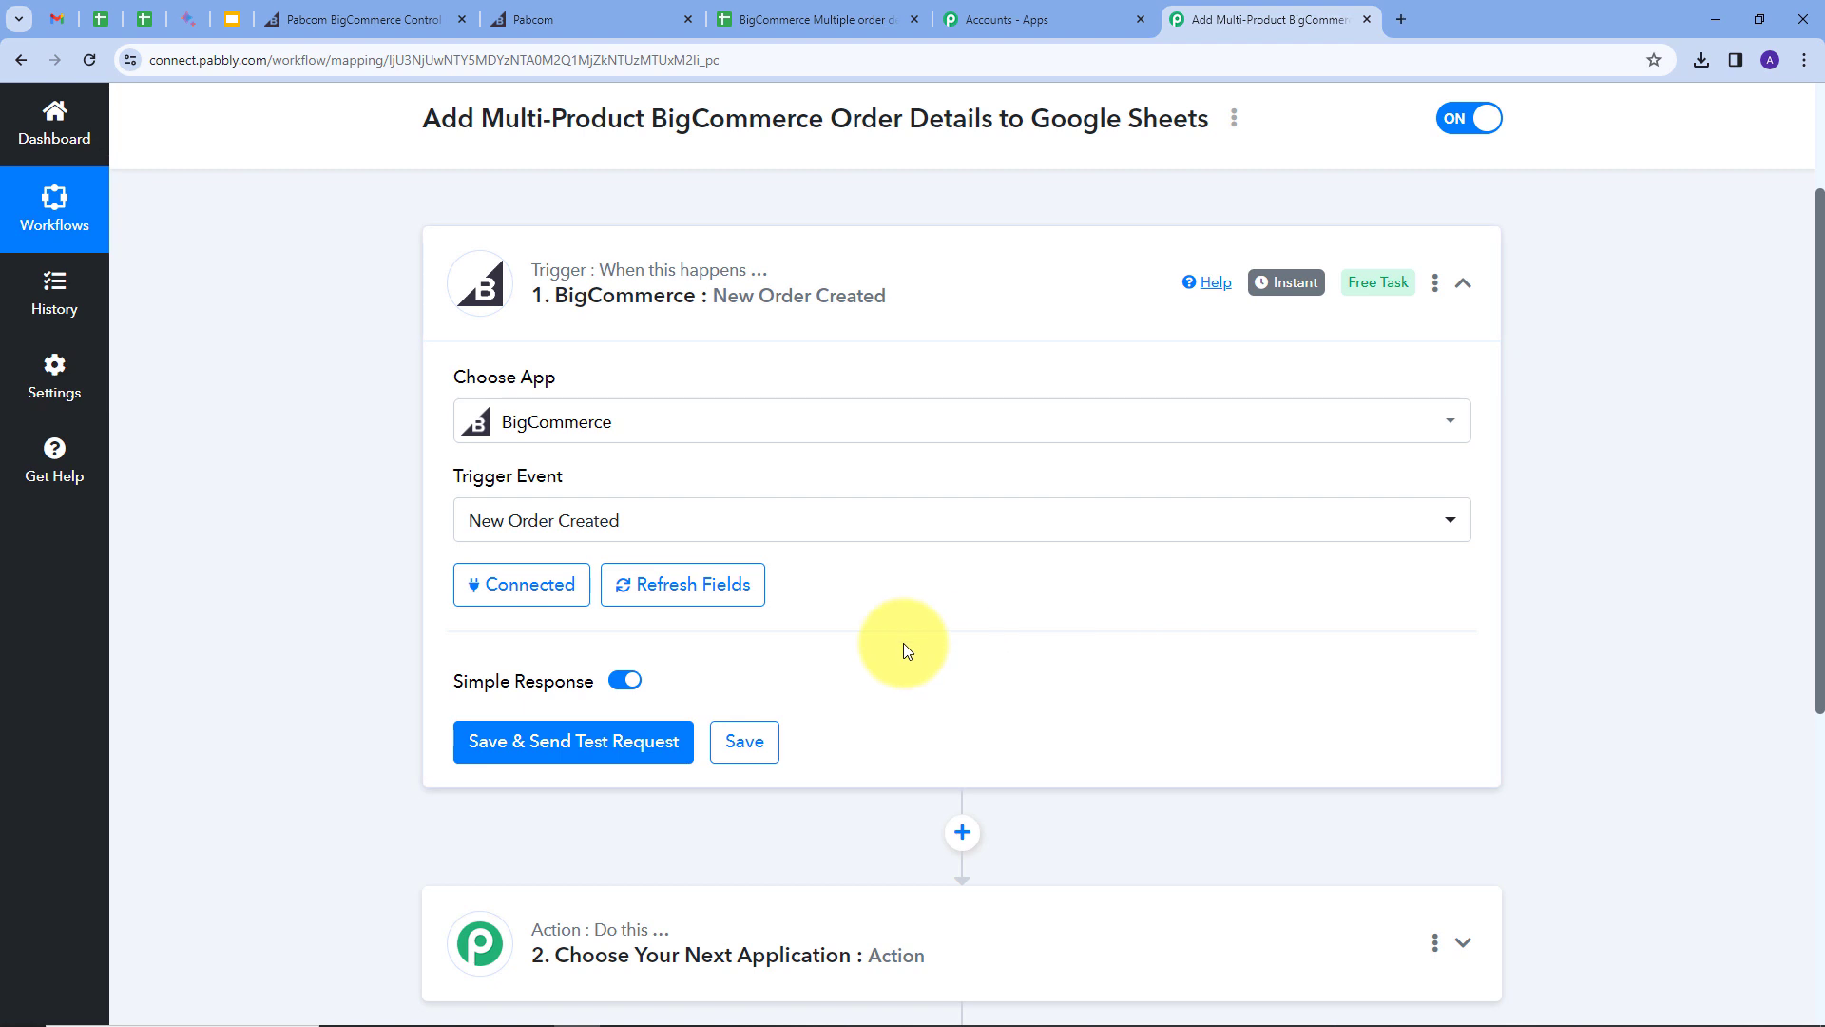
left_click(526, 747)
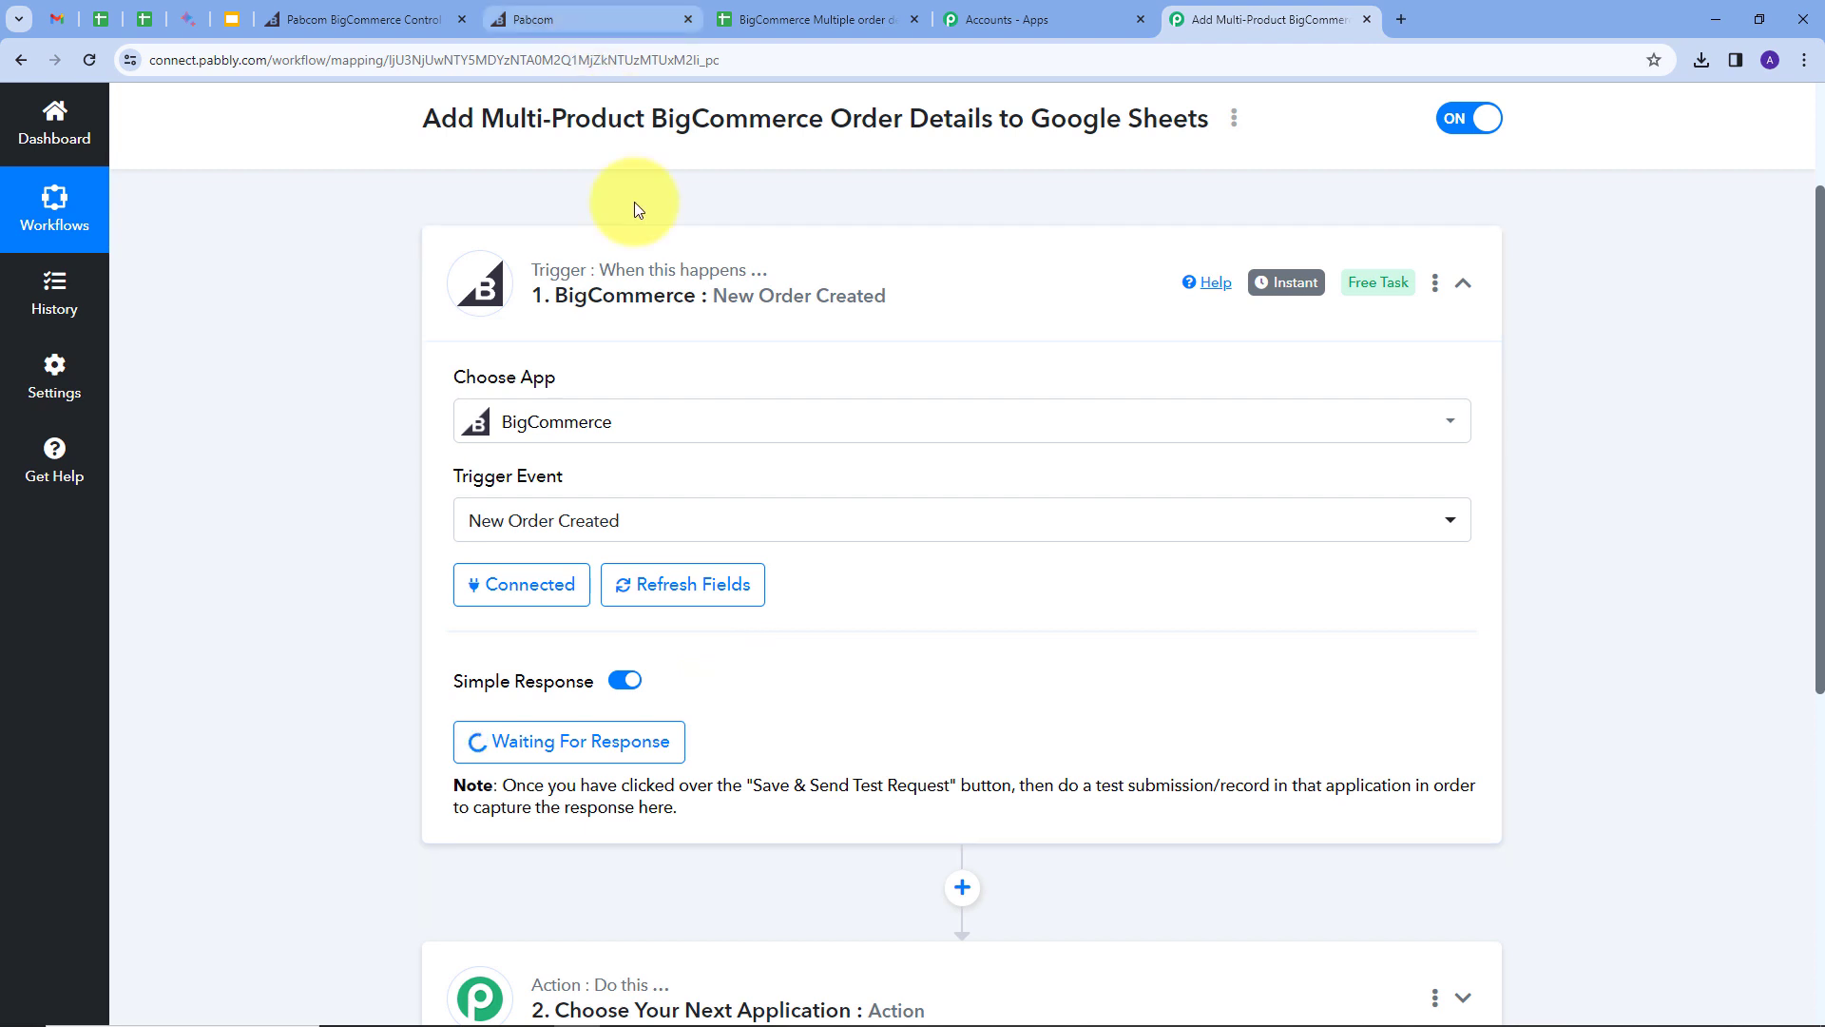
Step: In the storefront cart, raise Mob11i to 3 and Hair Dryer to 2, then proceed to checkout
left_click(532, 14)
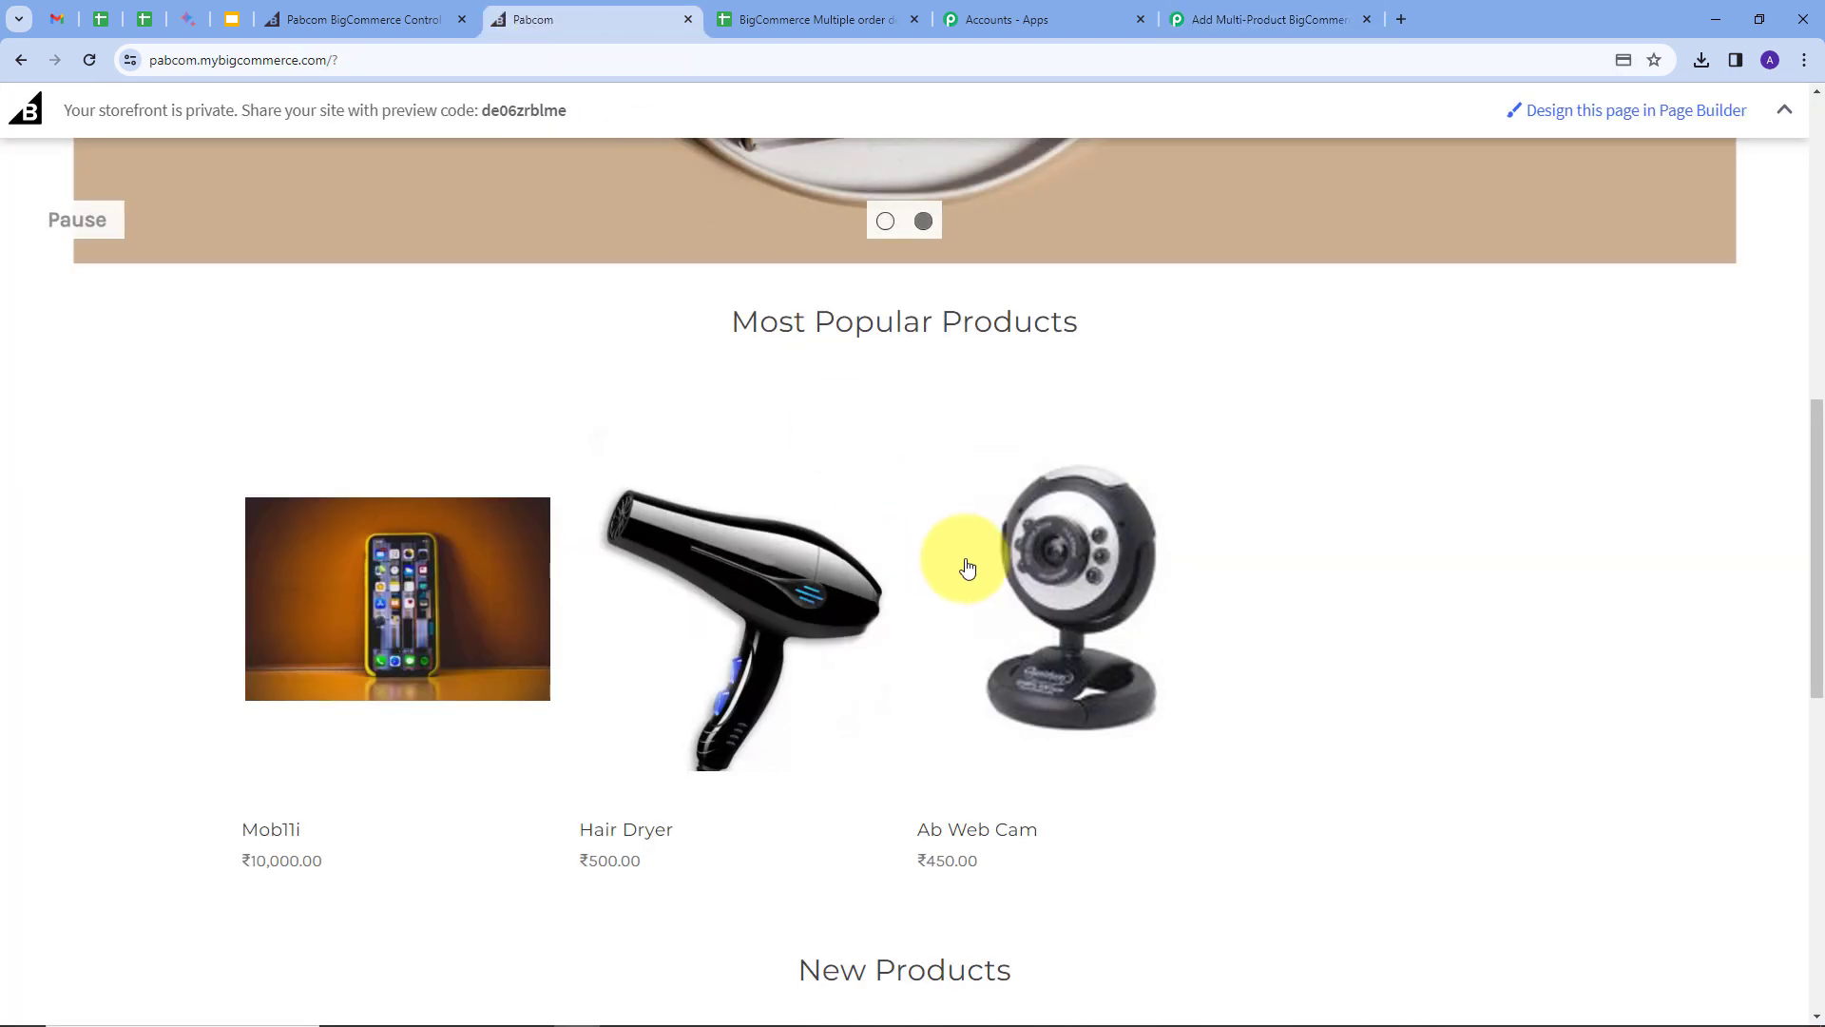
scroll(1235, 476, "down", 1)
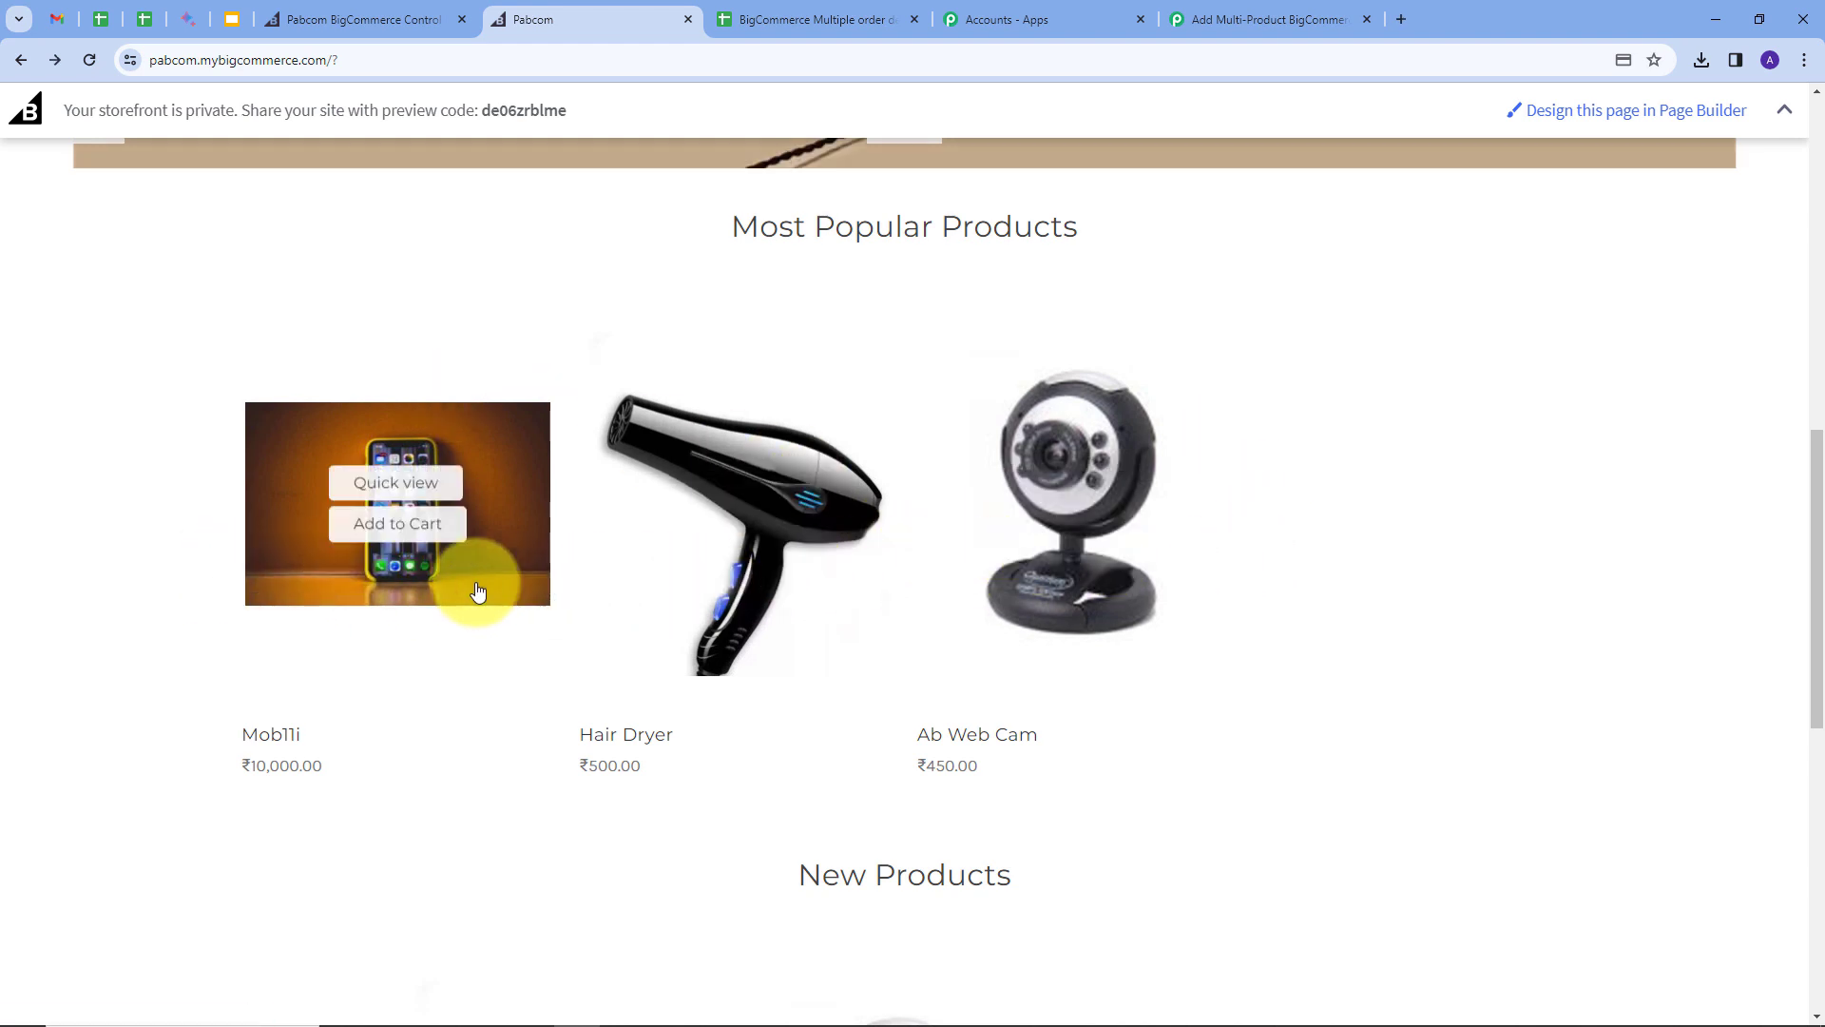
left_click(418, 524)
scroll(1279, 528, "down", 4)
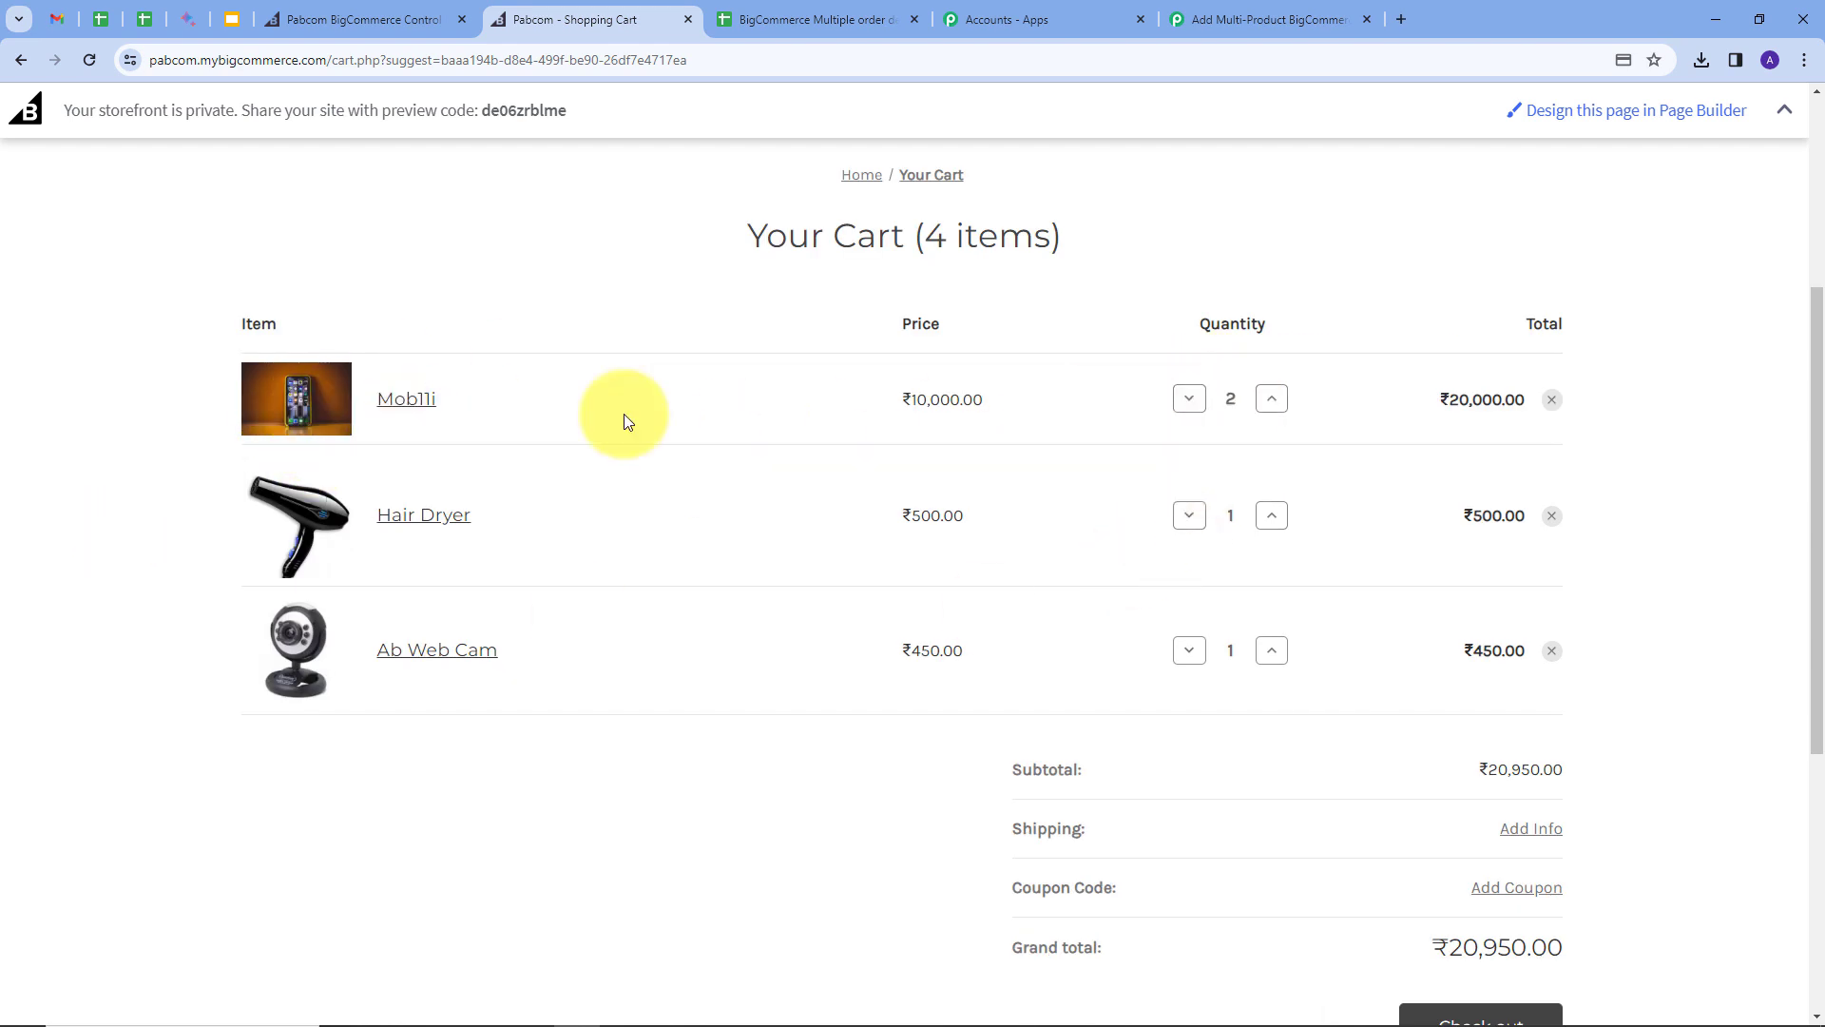
left_click(1266, 401)
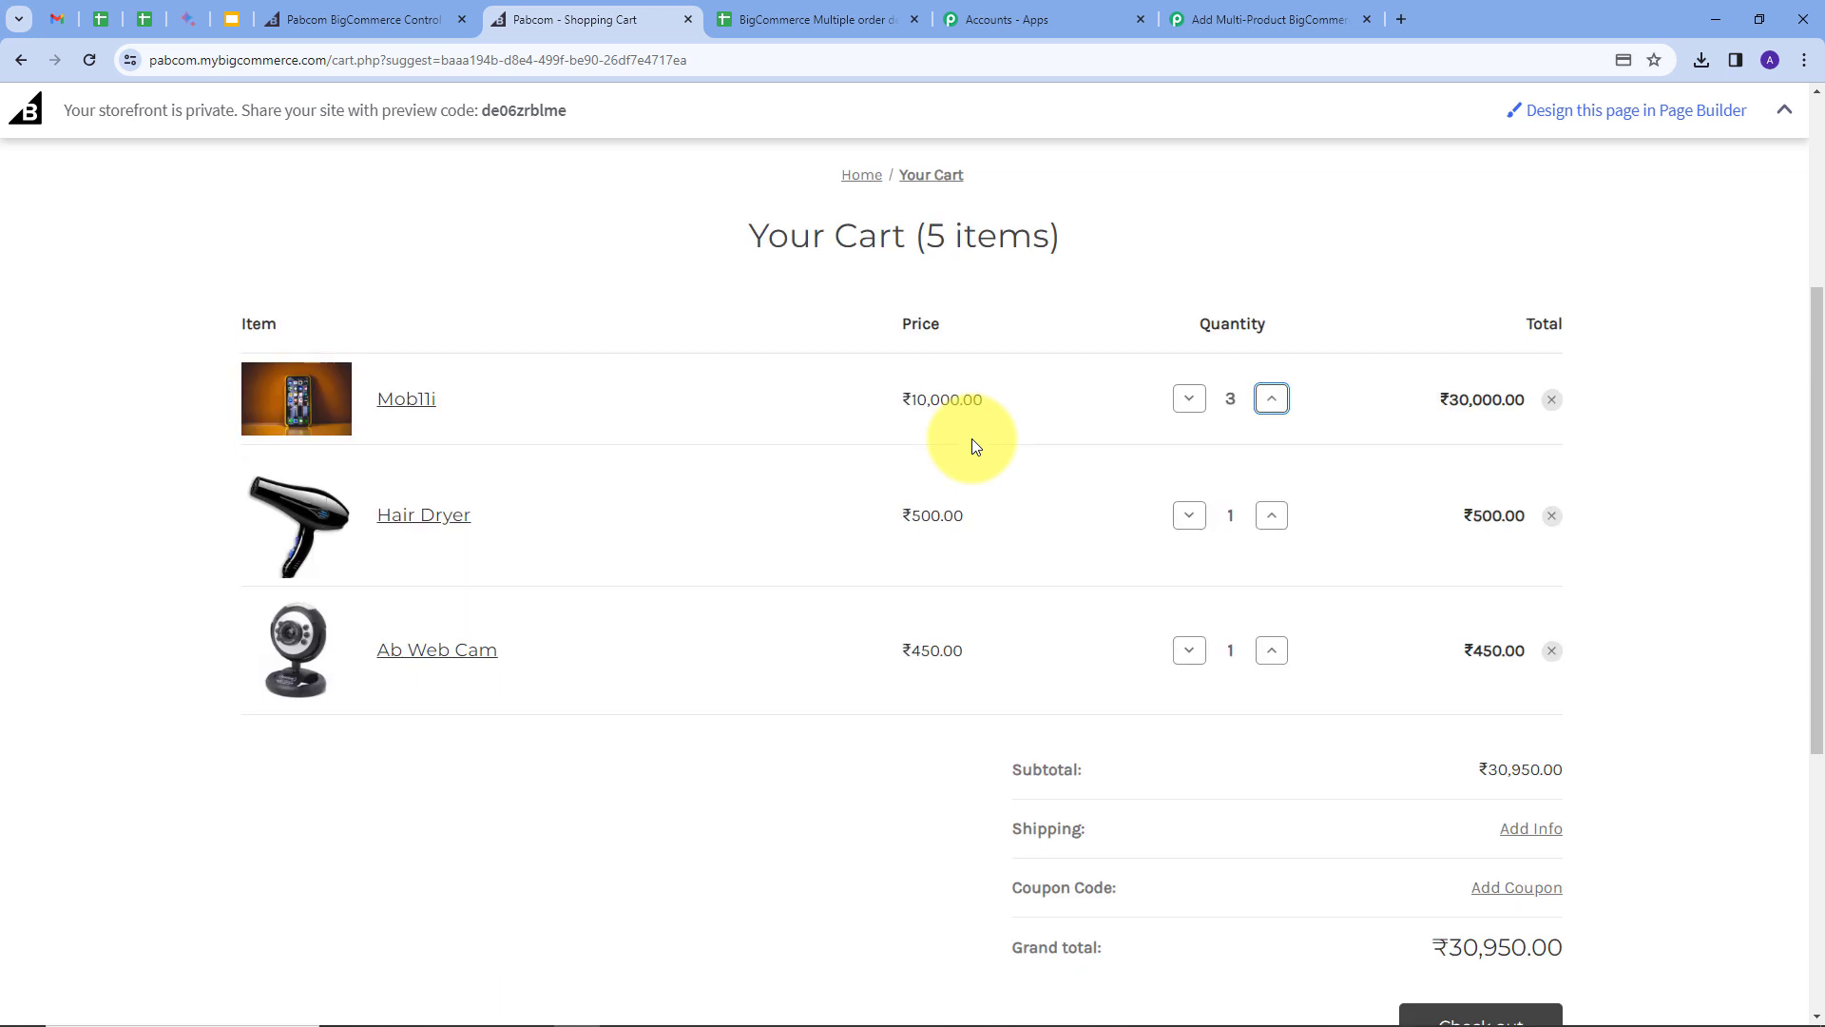
left_click(1273, 517)
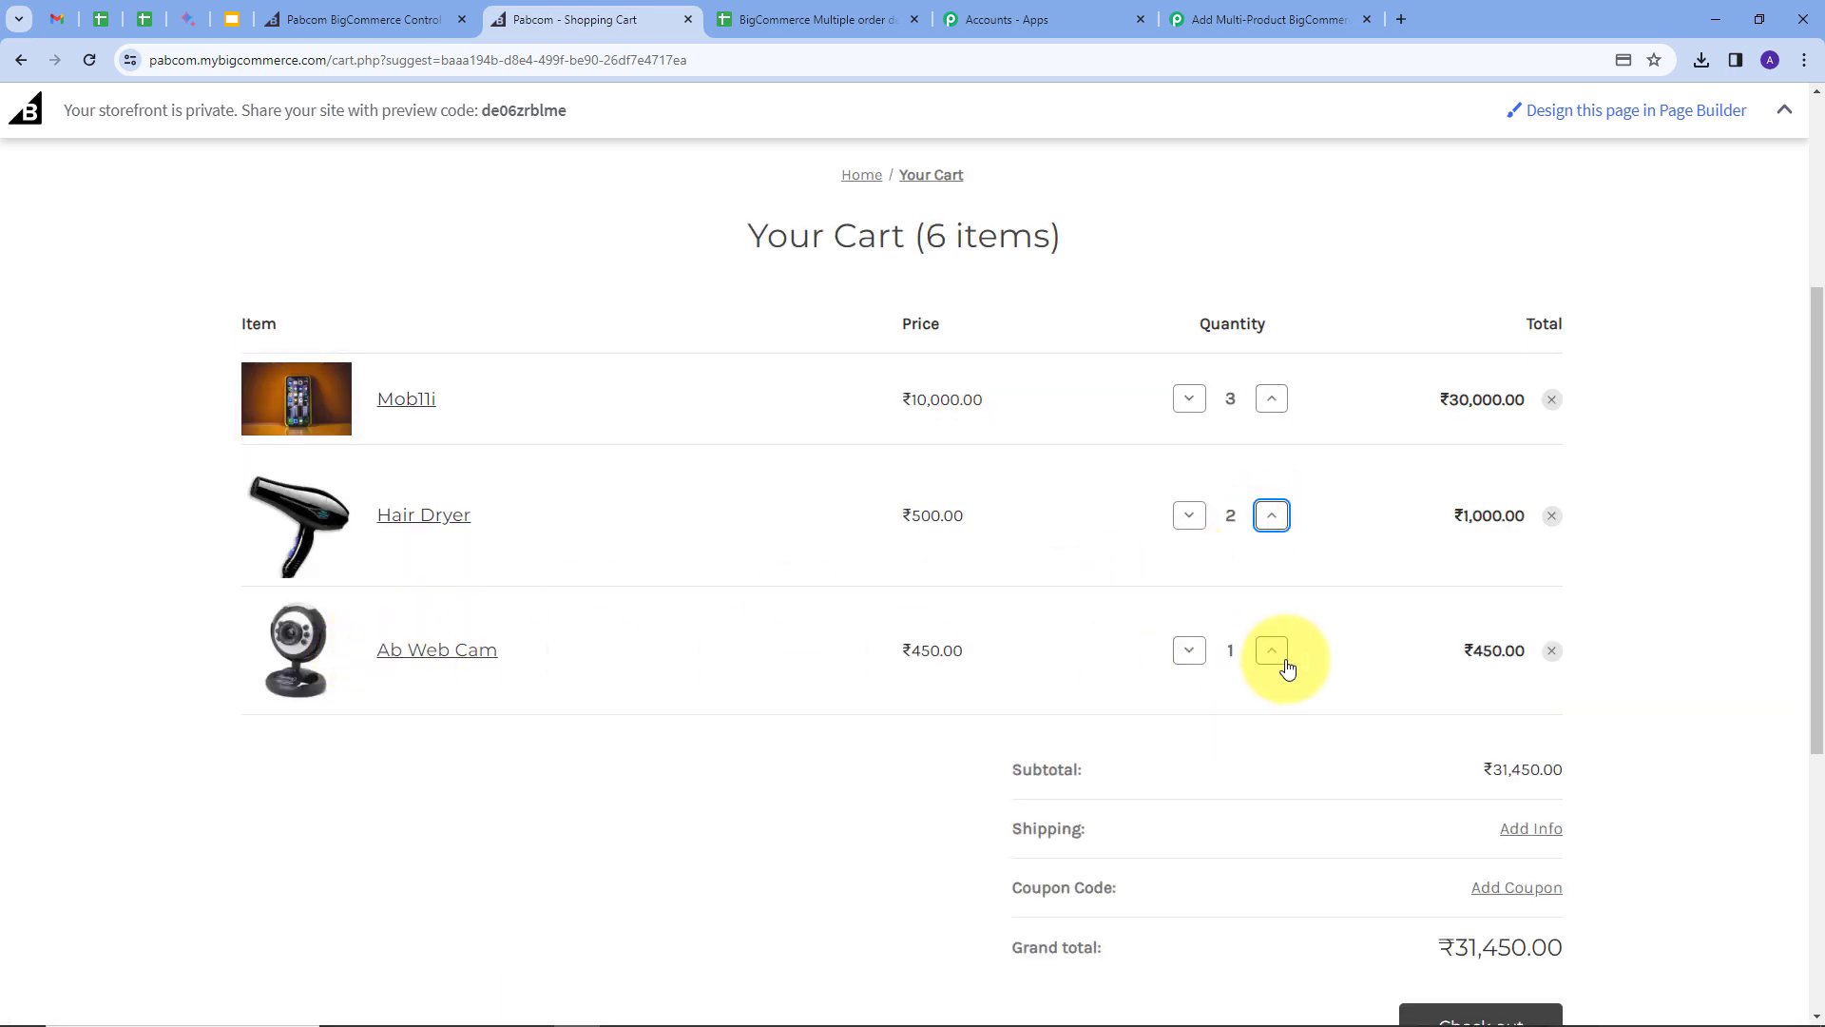
scroll(1425, 637, "down", 1)
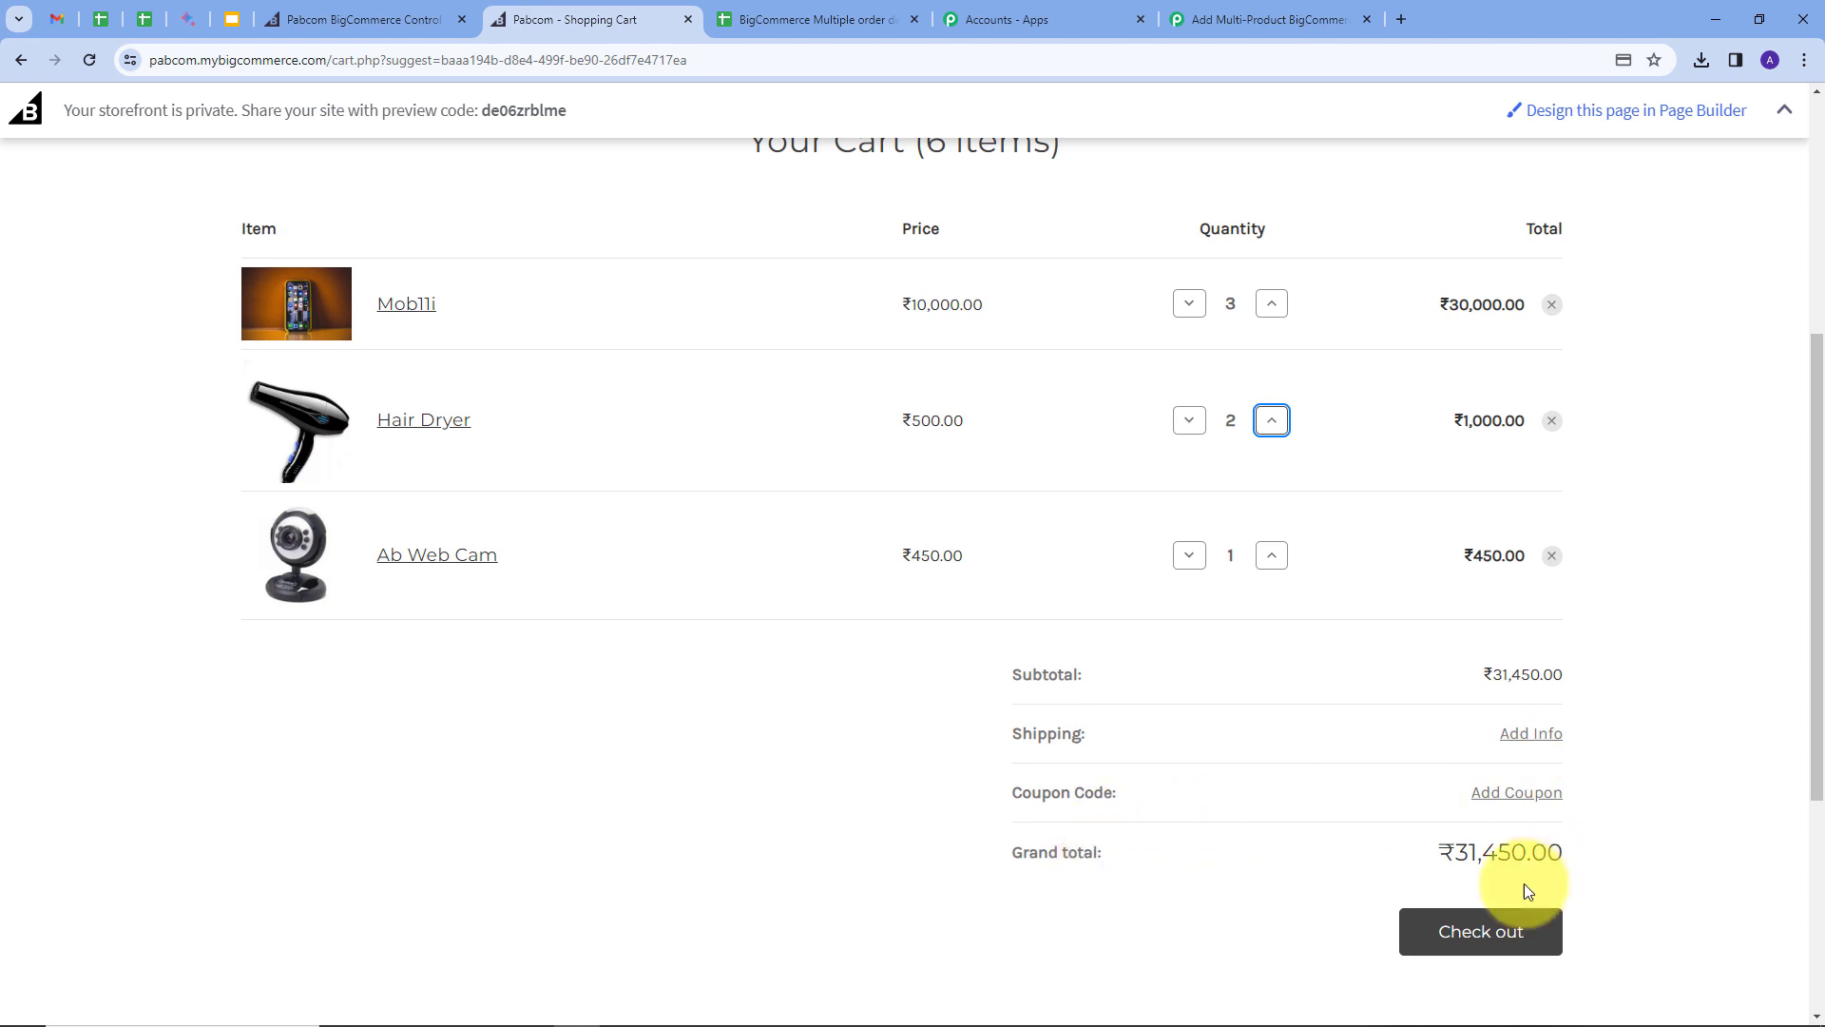
left_click(1475, 942)
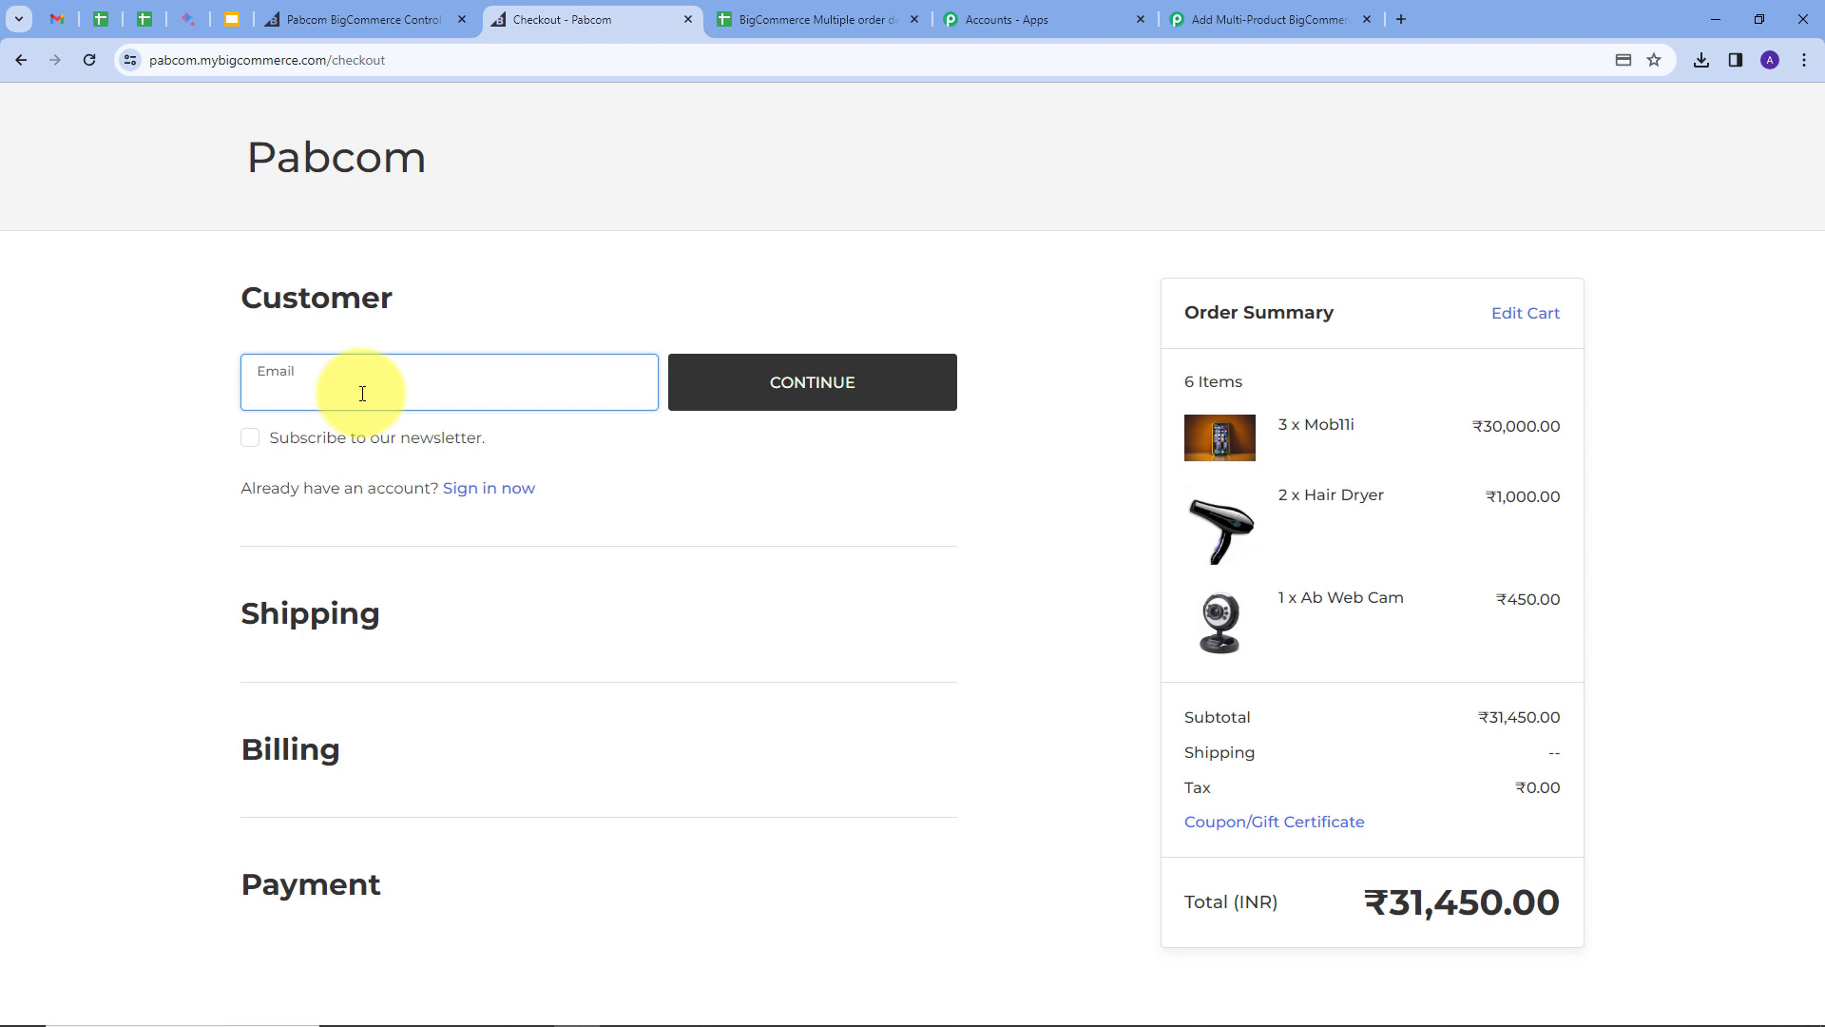
Step: Enter the customer e-mail at checkout and continue
key("ctrl+v")
left_click(177, 458)
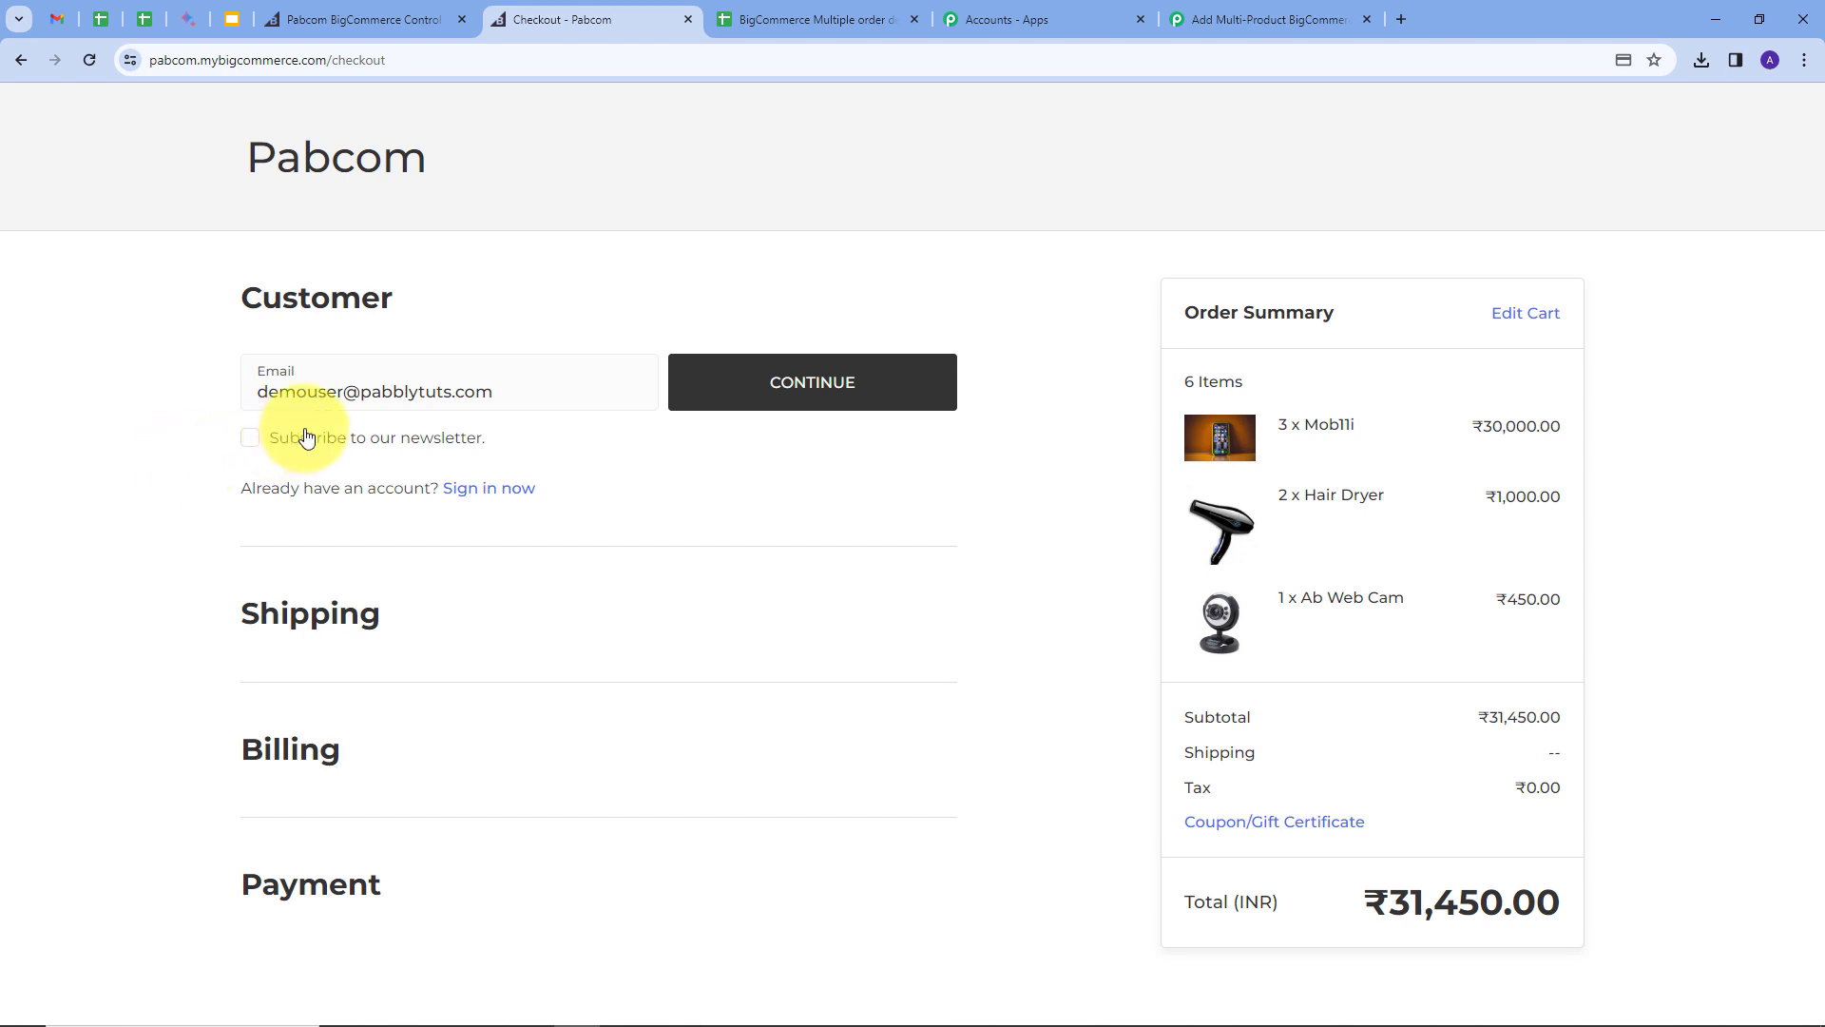
left_click(802, 386)
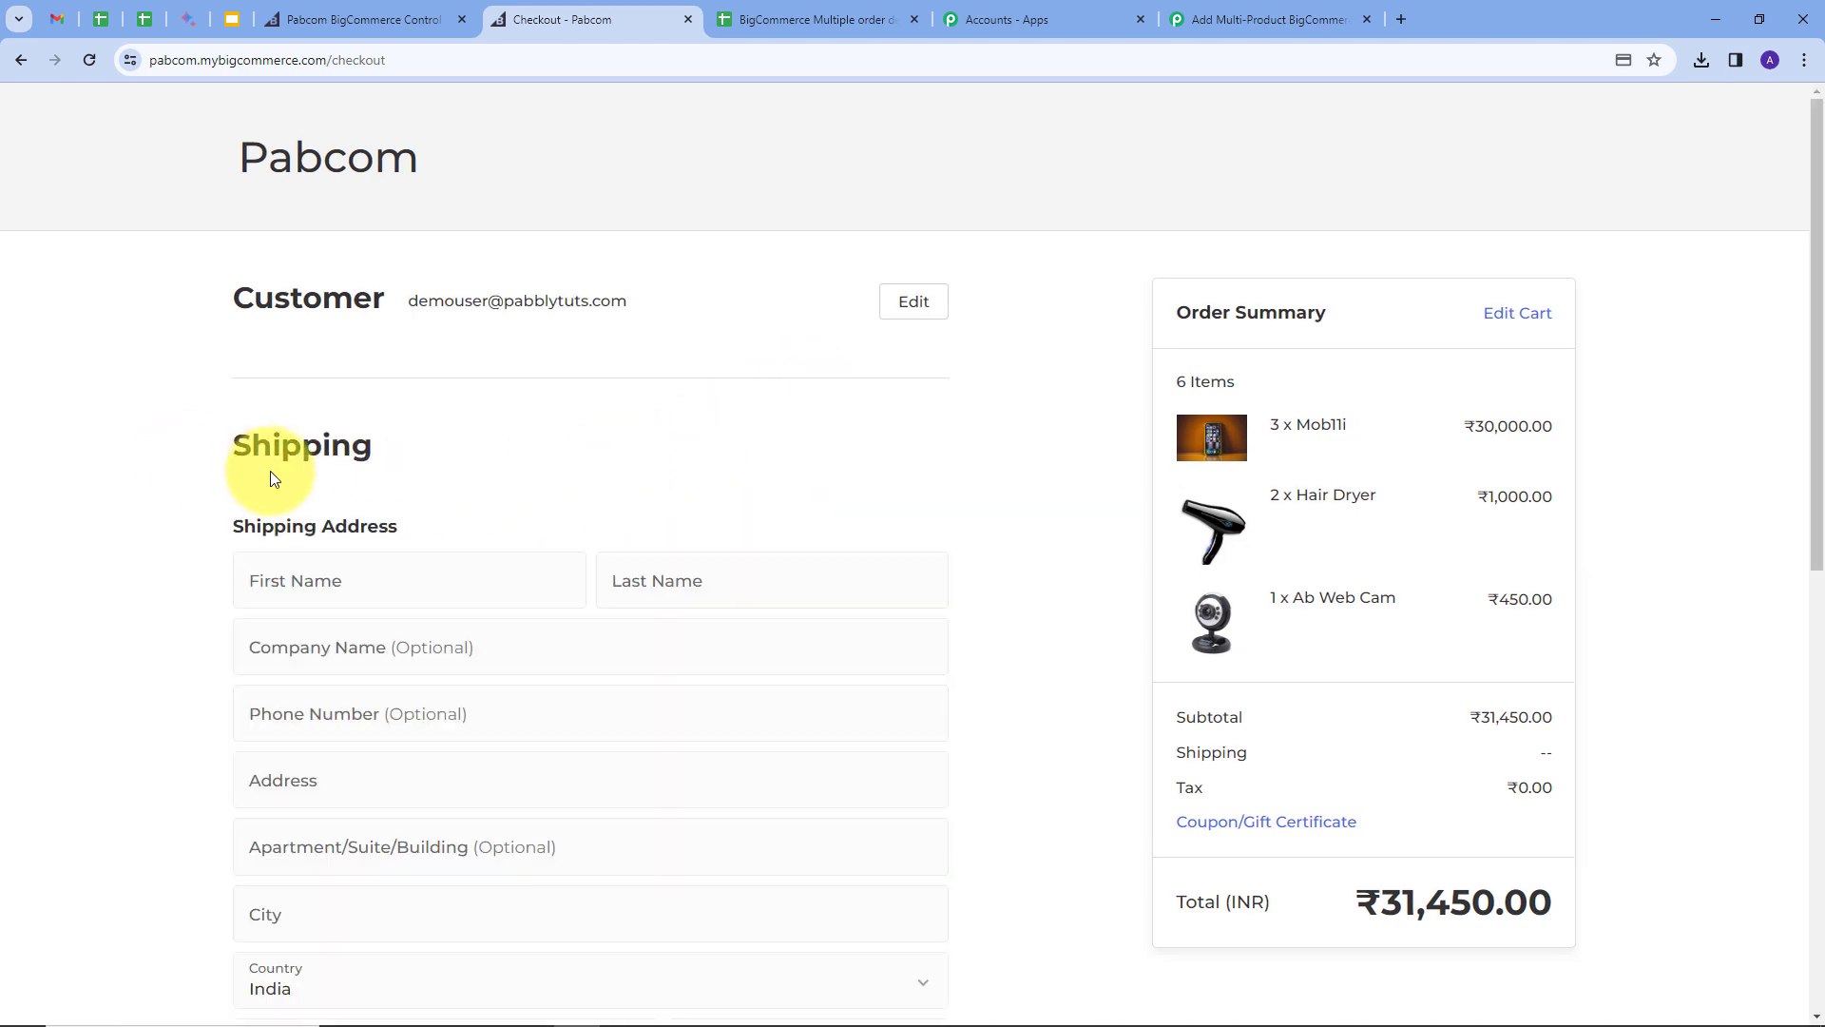
Step: Fill the shipping address: Demo User, street 'Random', Bhopal, postal code 411111, and continue
scroll(428, 256, "down", 2)
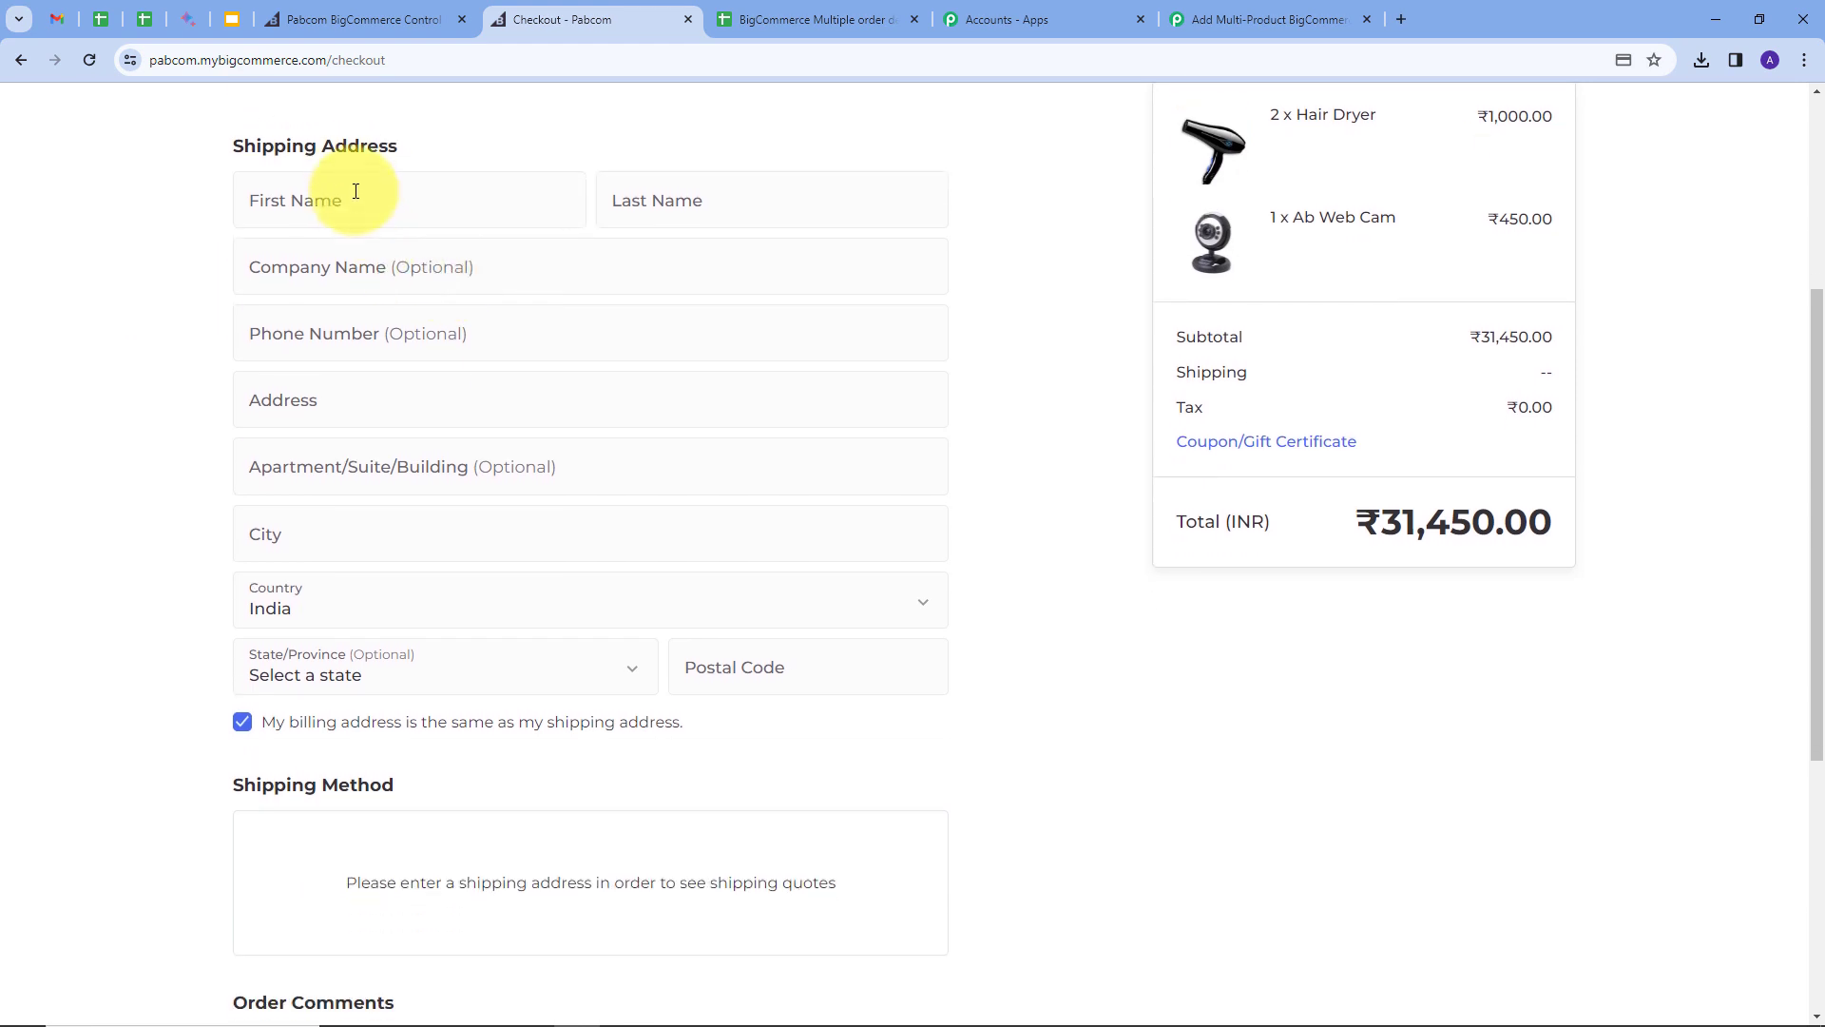
left_click(355, 194)
type("Demo")
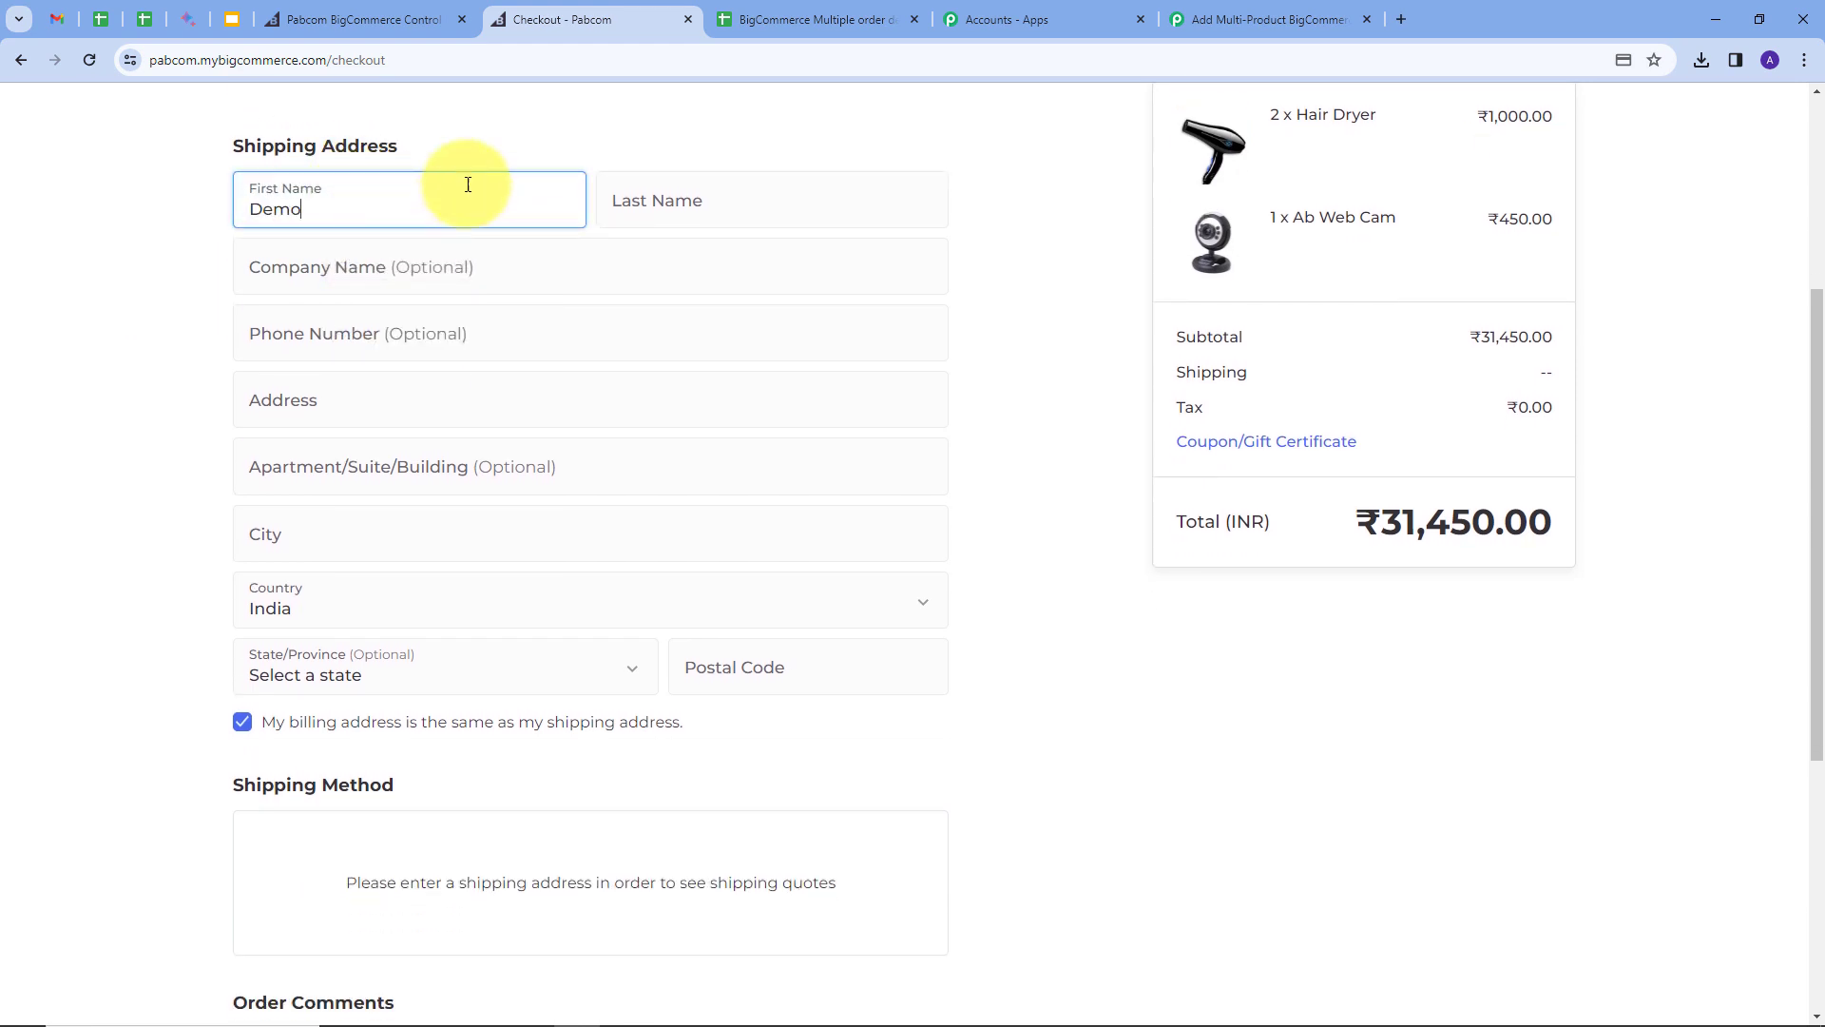
left_click(669, 192)
type("User")
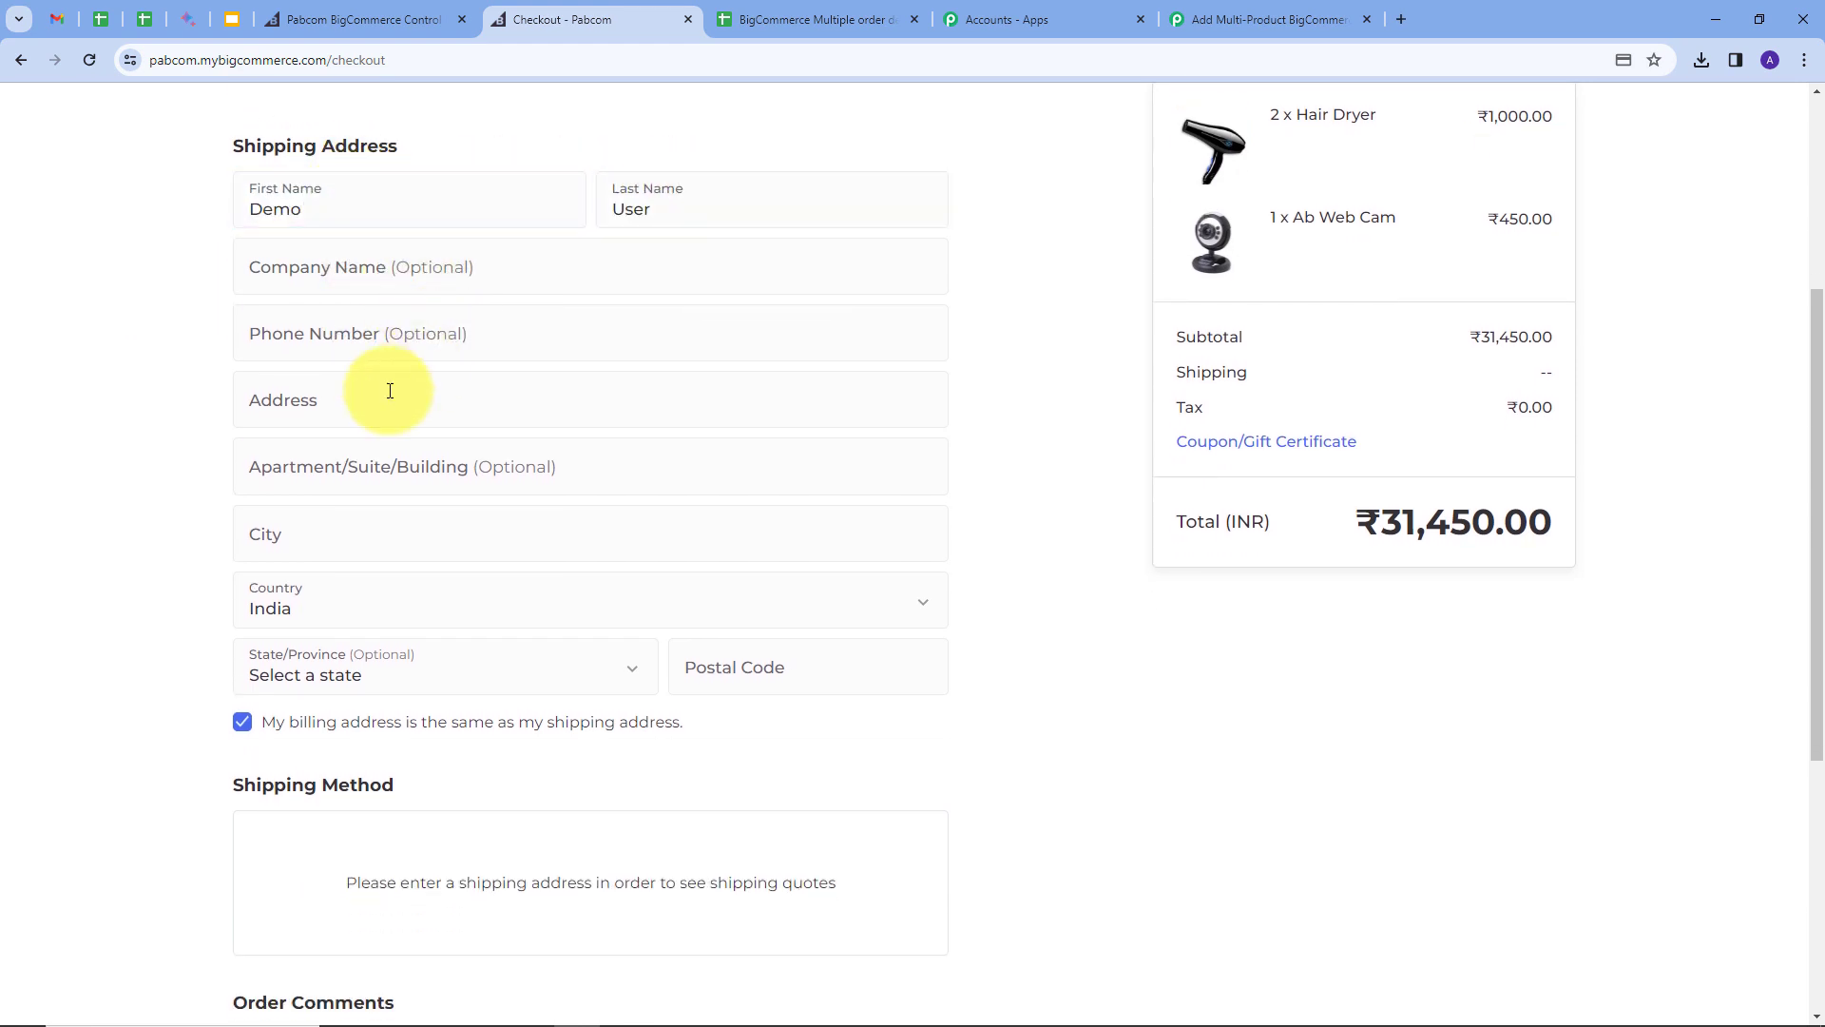
left_click(372, 397)
type("Random")
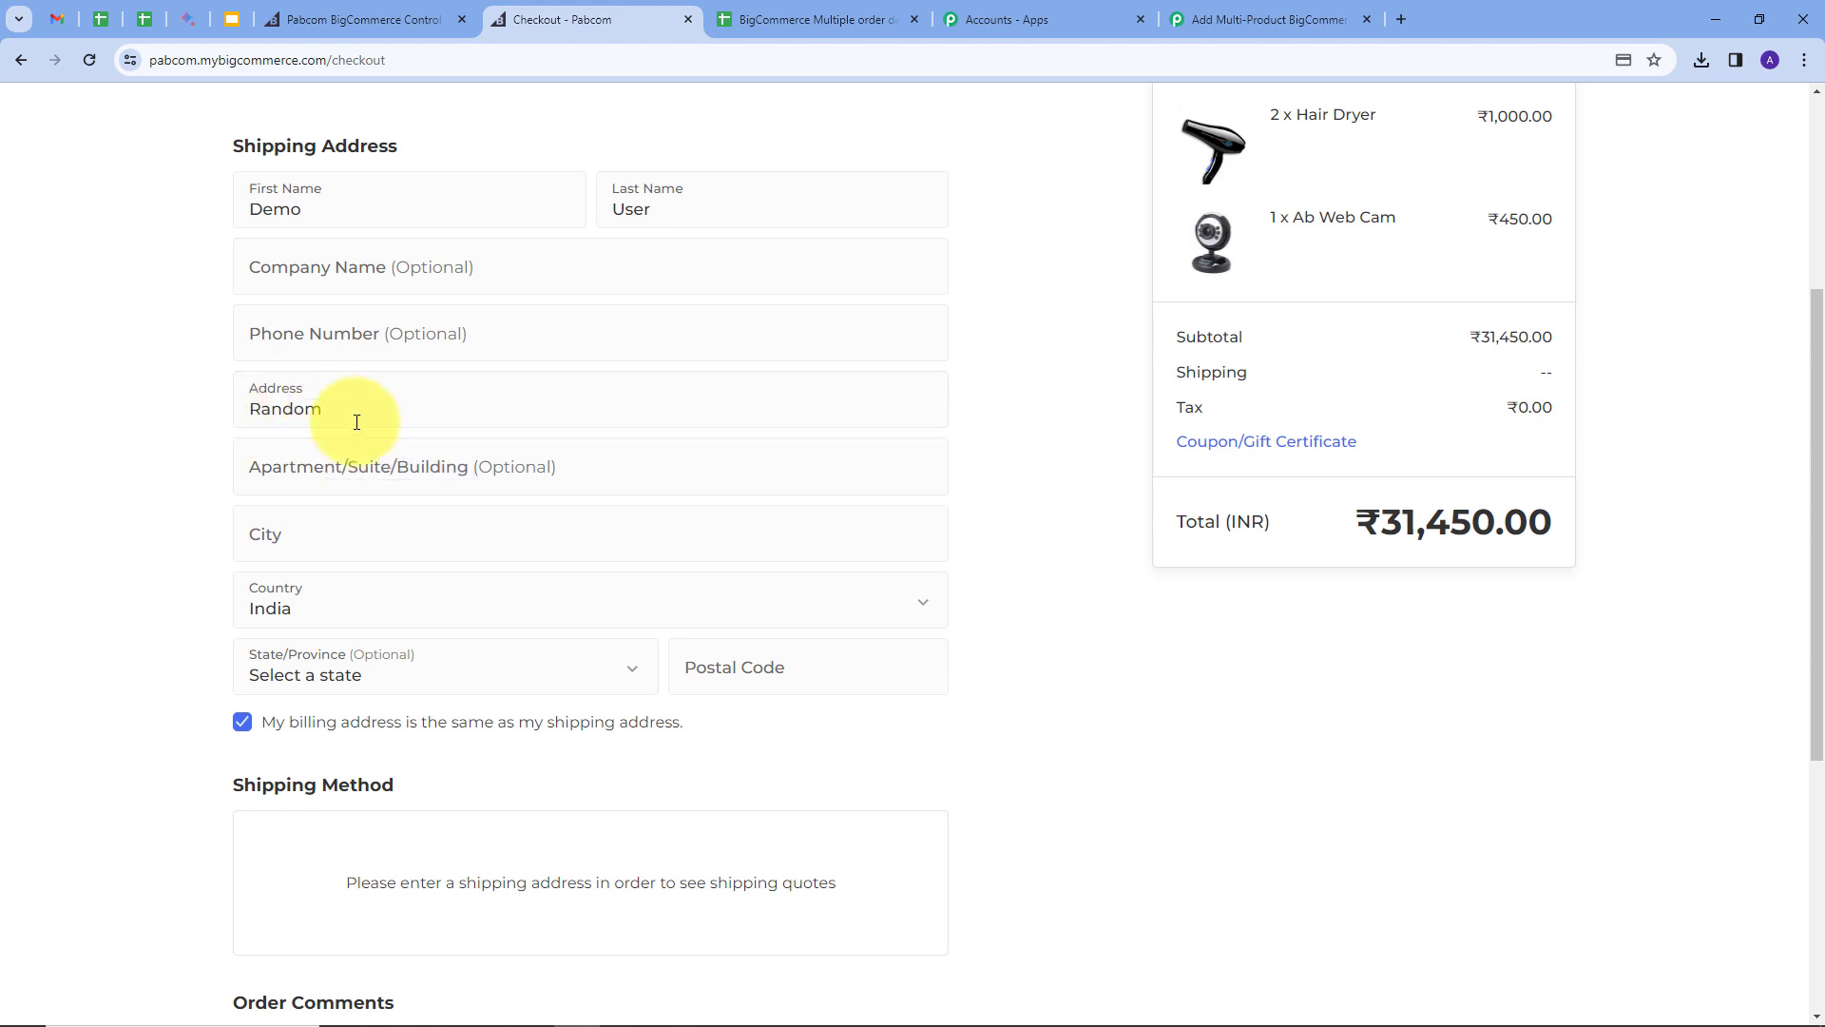
left_click(258, 538)
type("Bhopal")
left_click(147, 549)
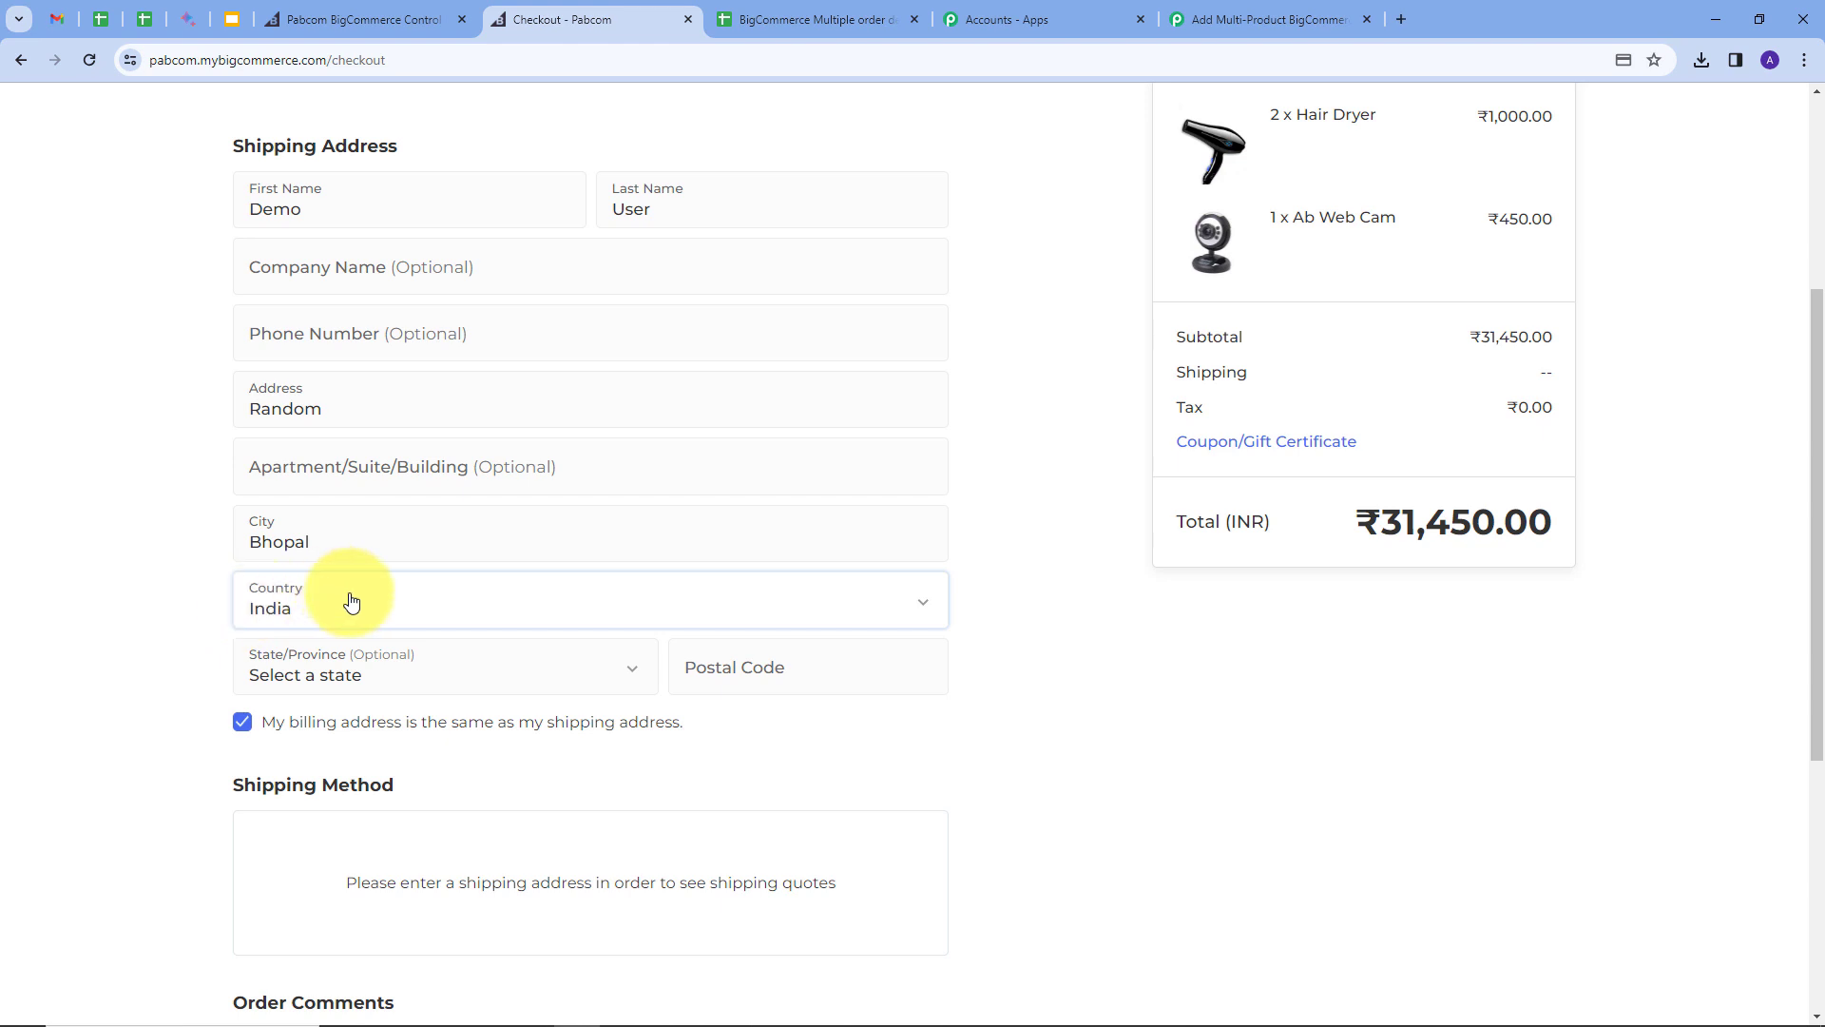
left_click(758, 679)
type("411111")
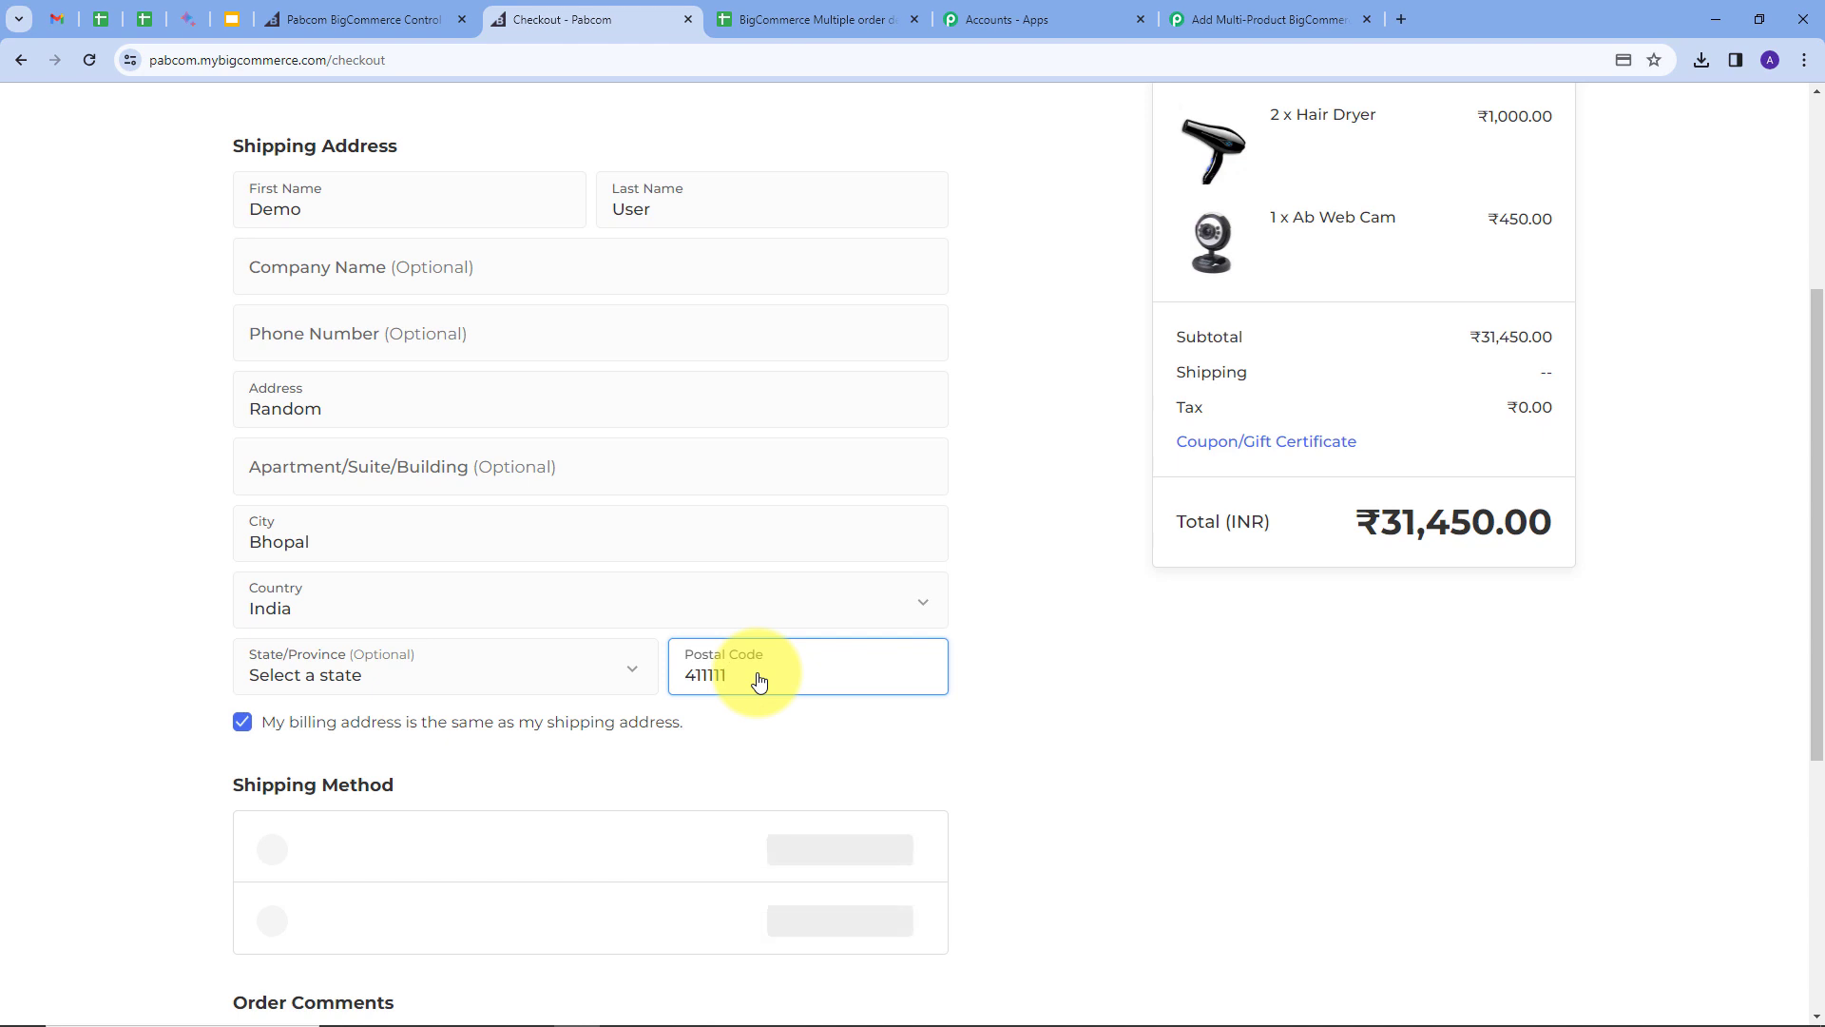
scroll(408, 732, "down", 3)
left_click(307, 799)
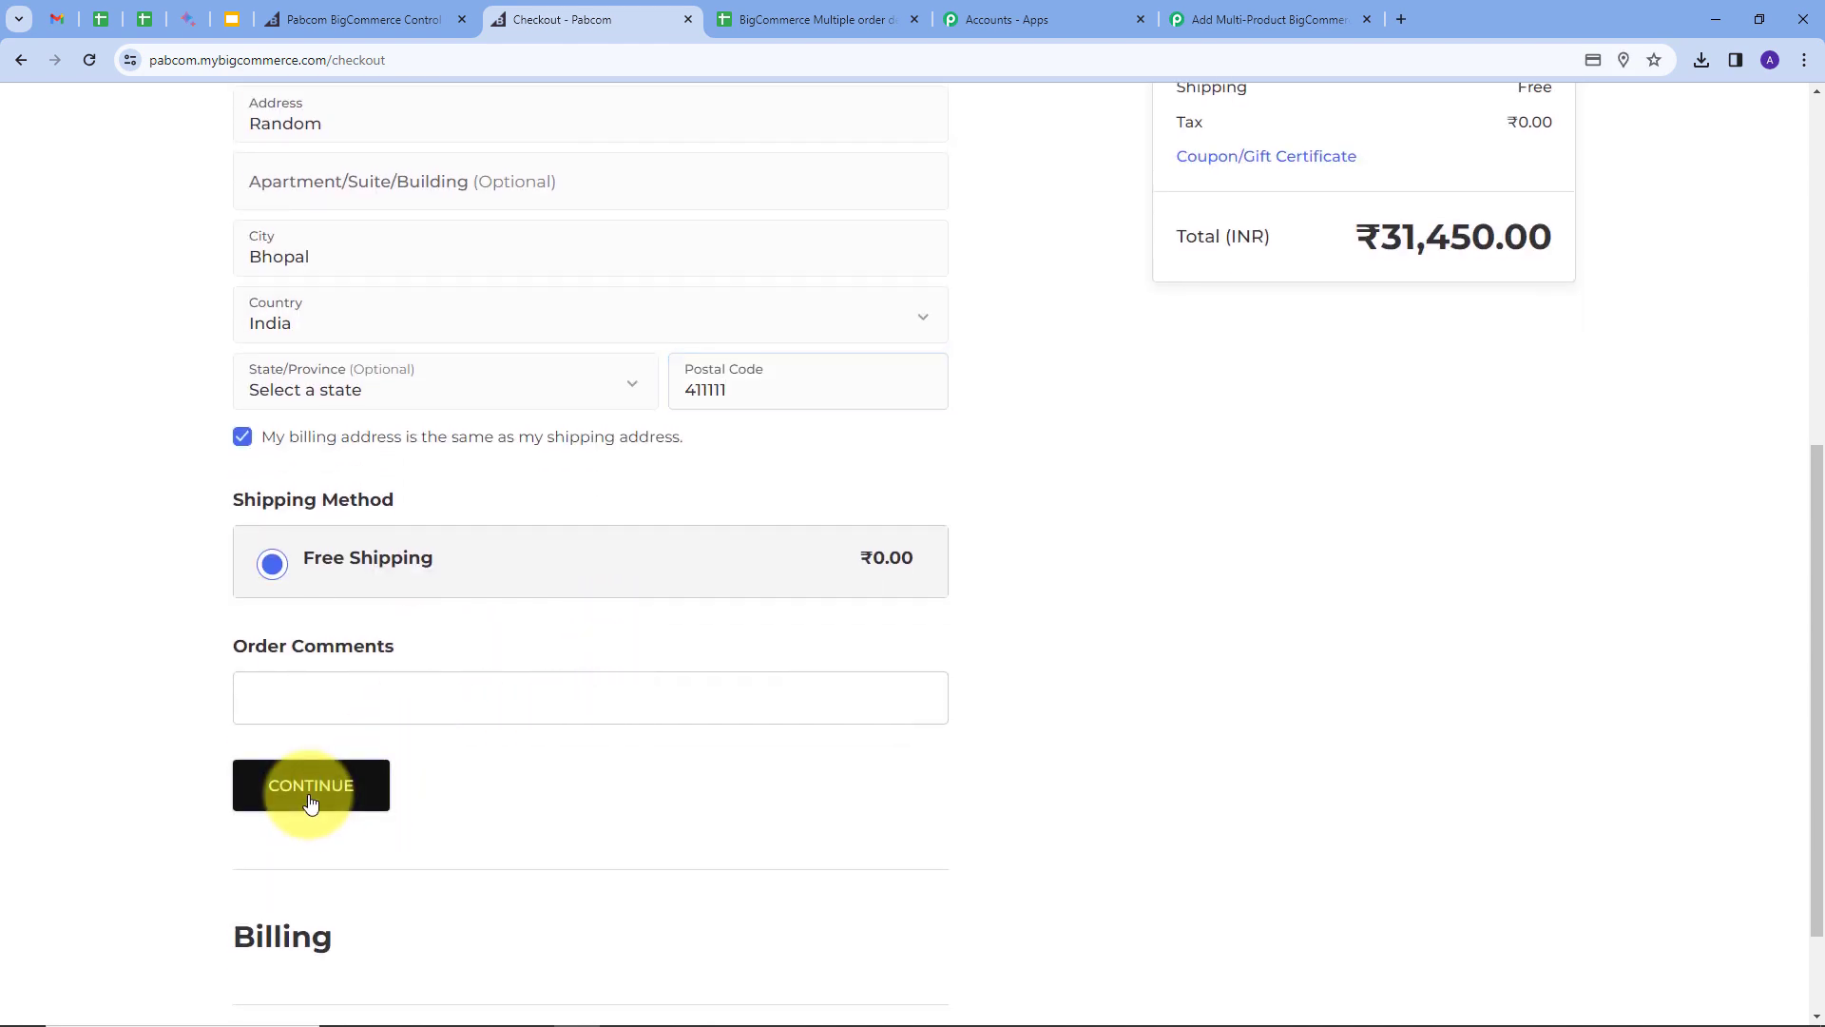
Step: Enter the test card number, cardholder name 'Demo User' and security code
scroll(645, 597, "down", 3)
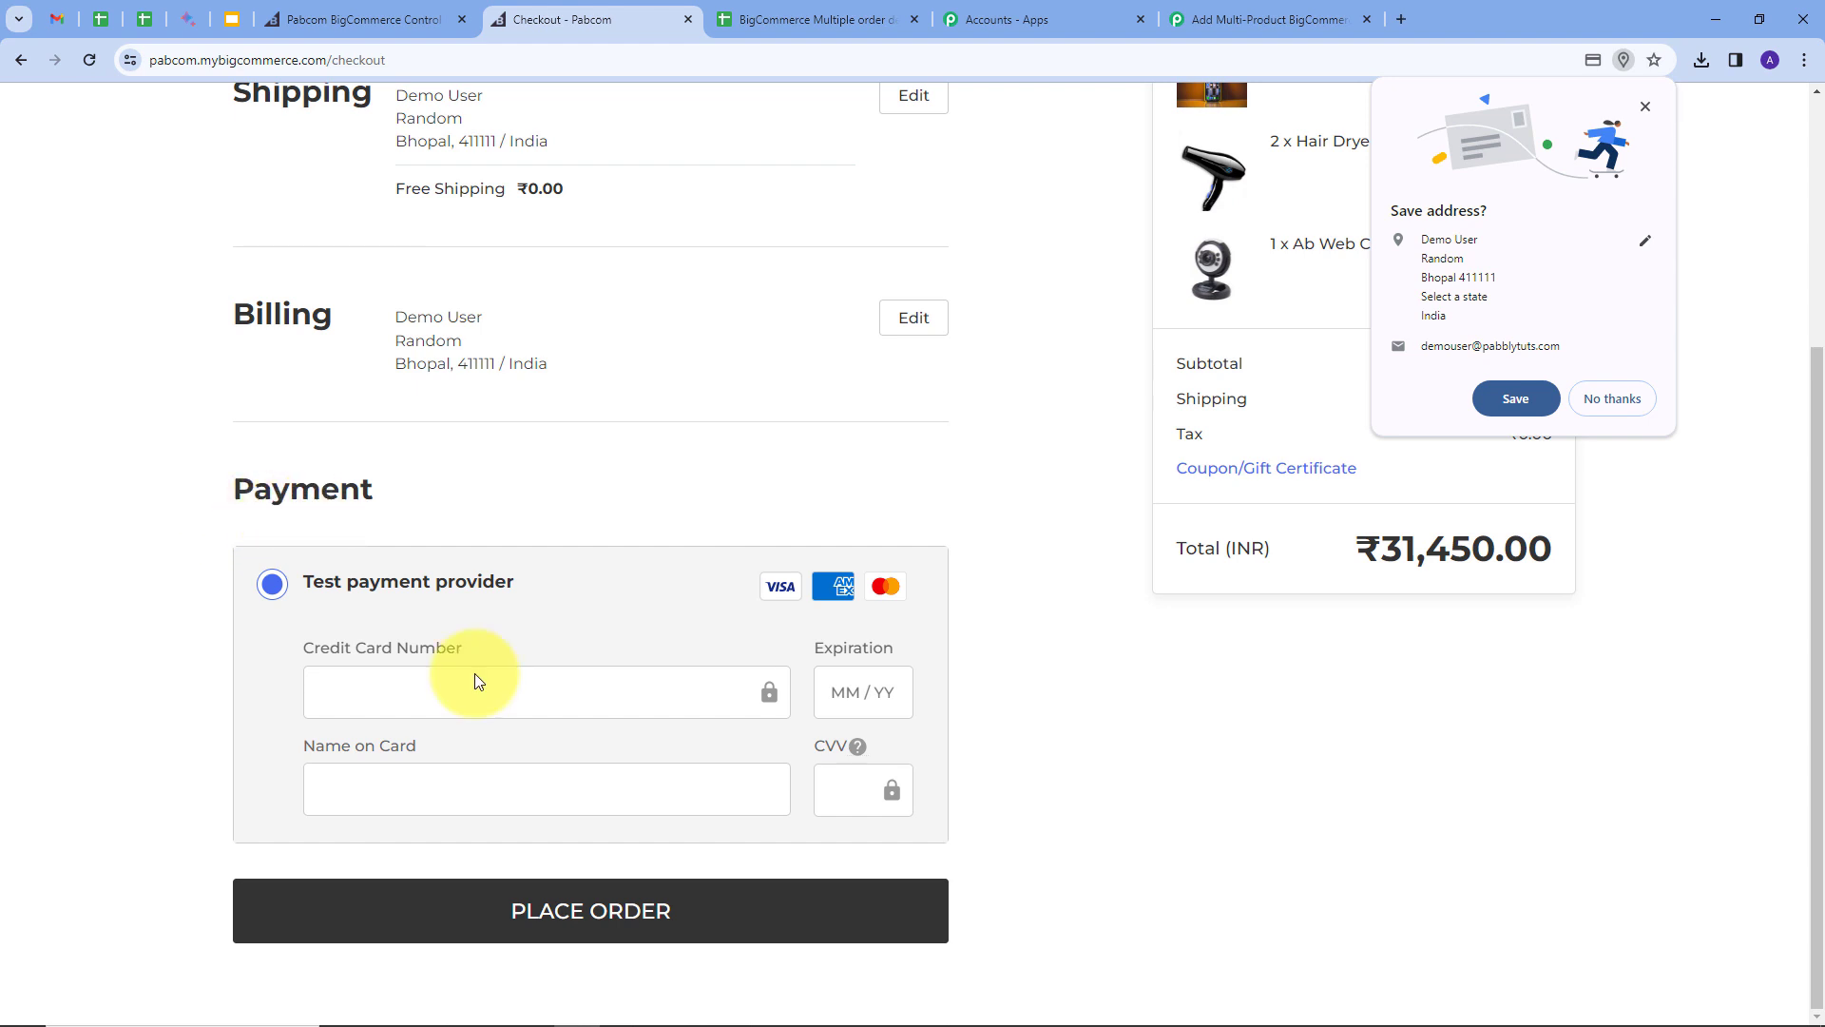
left_click(358, 701)
type("4111111111111111")
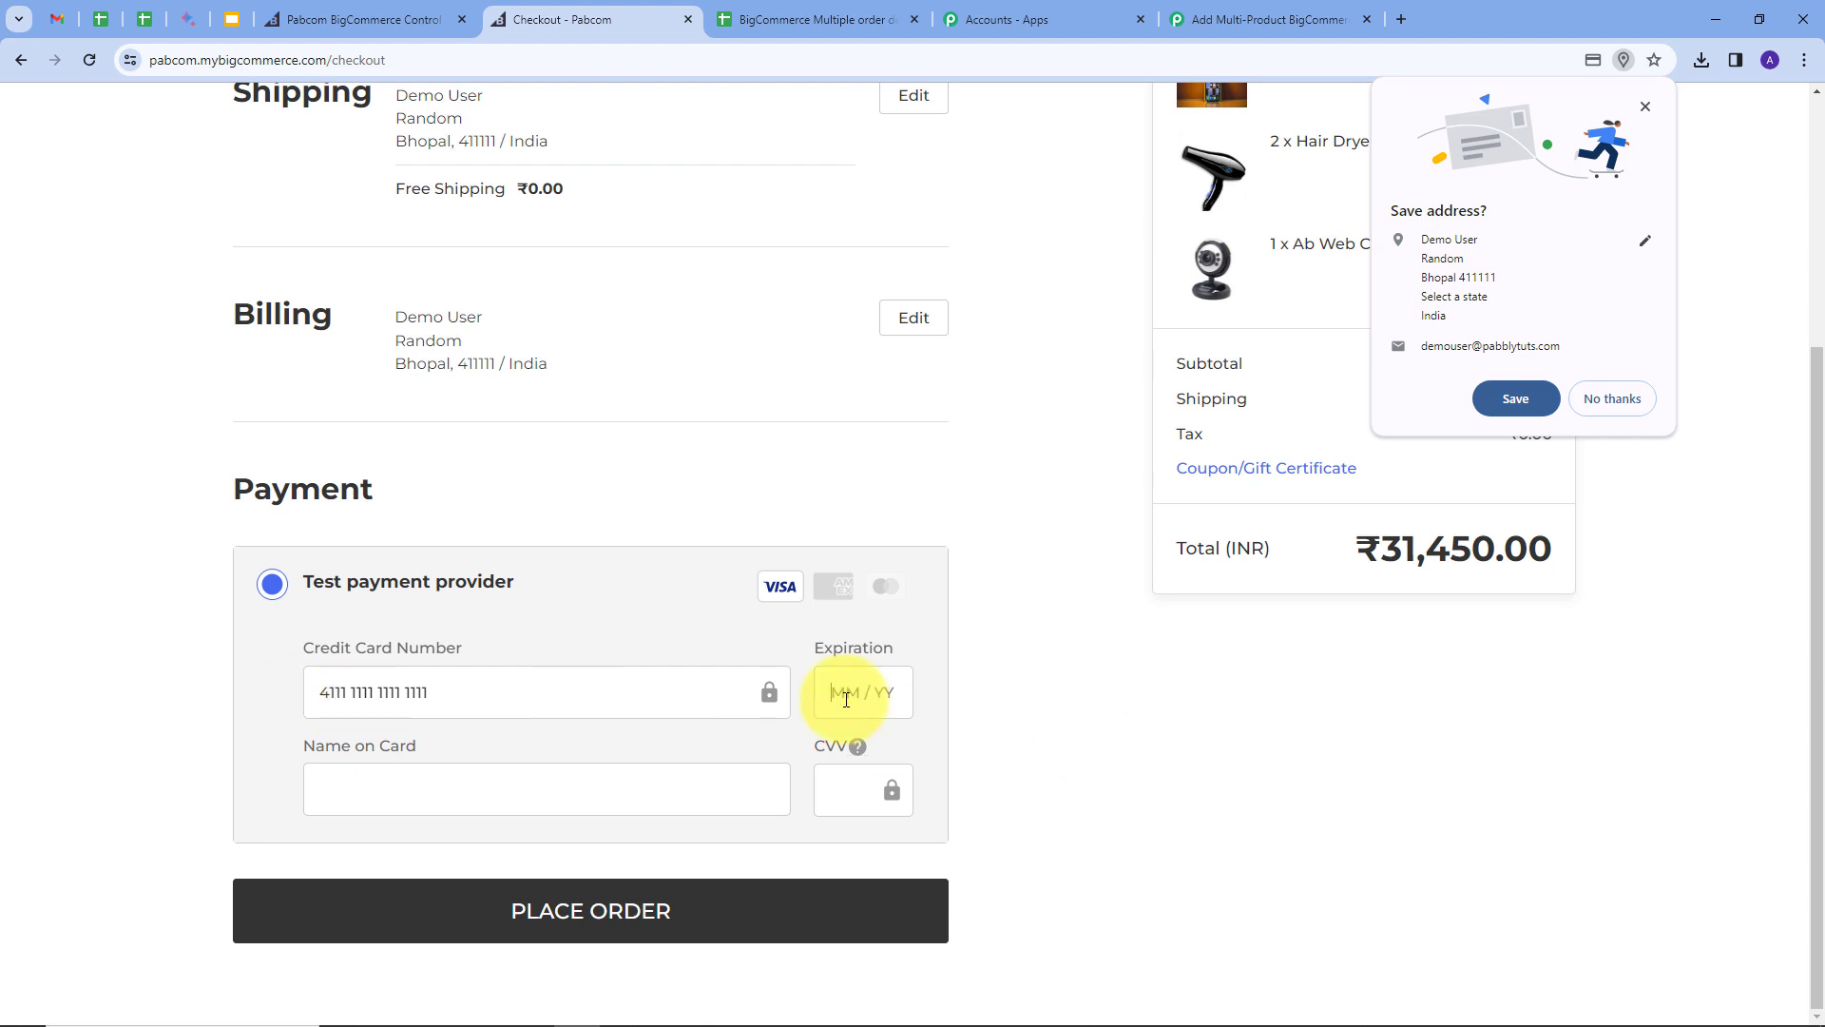
type("0230")
left_click(521, 768)
type("Demo User")
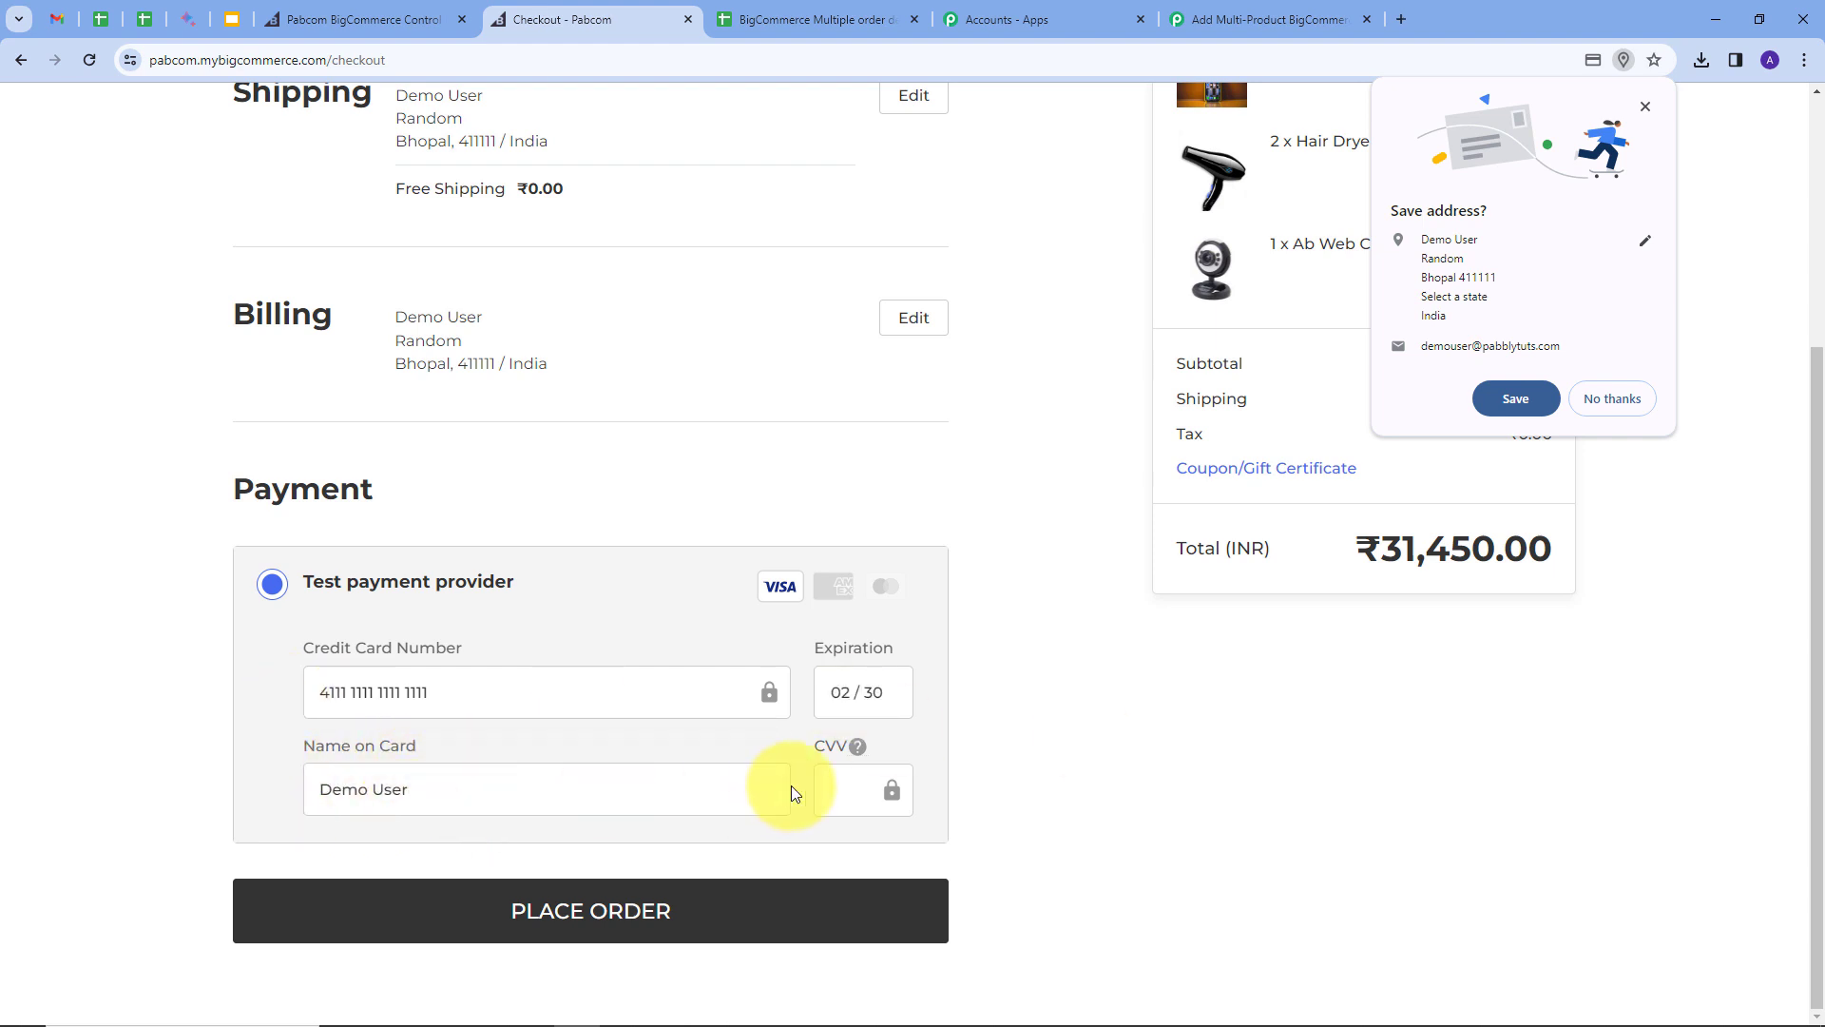
left_click(854, 791)
type("123")
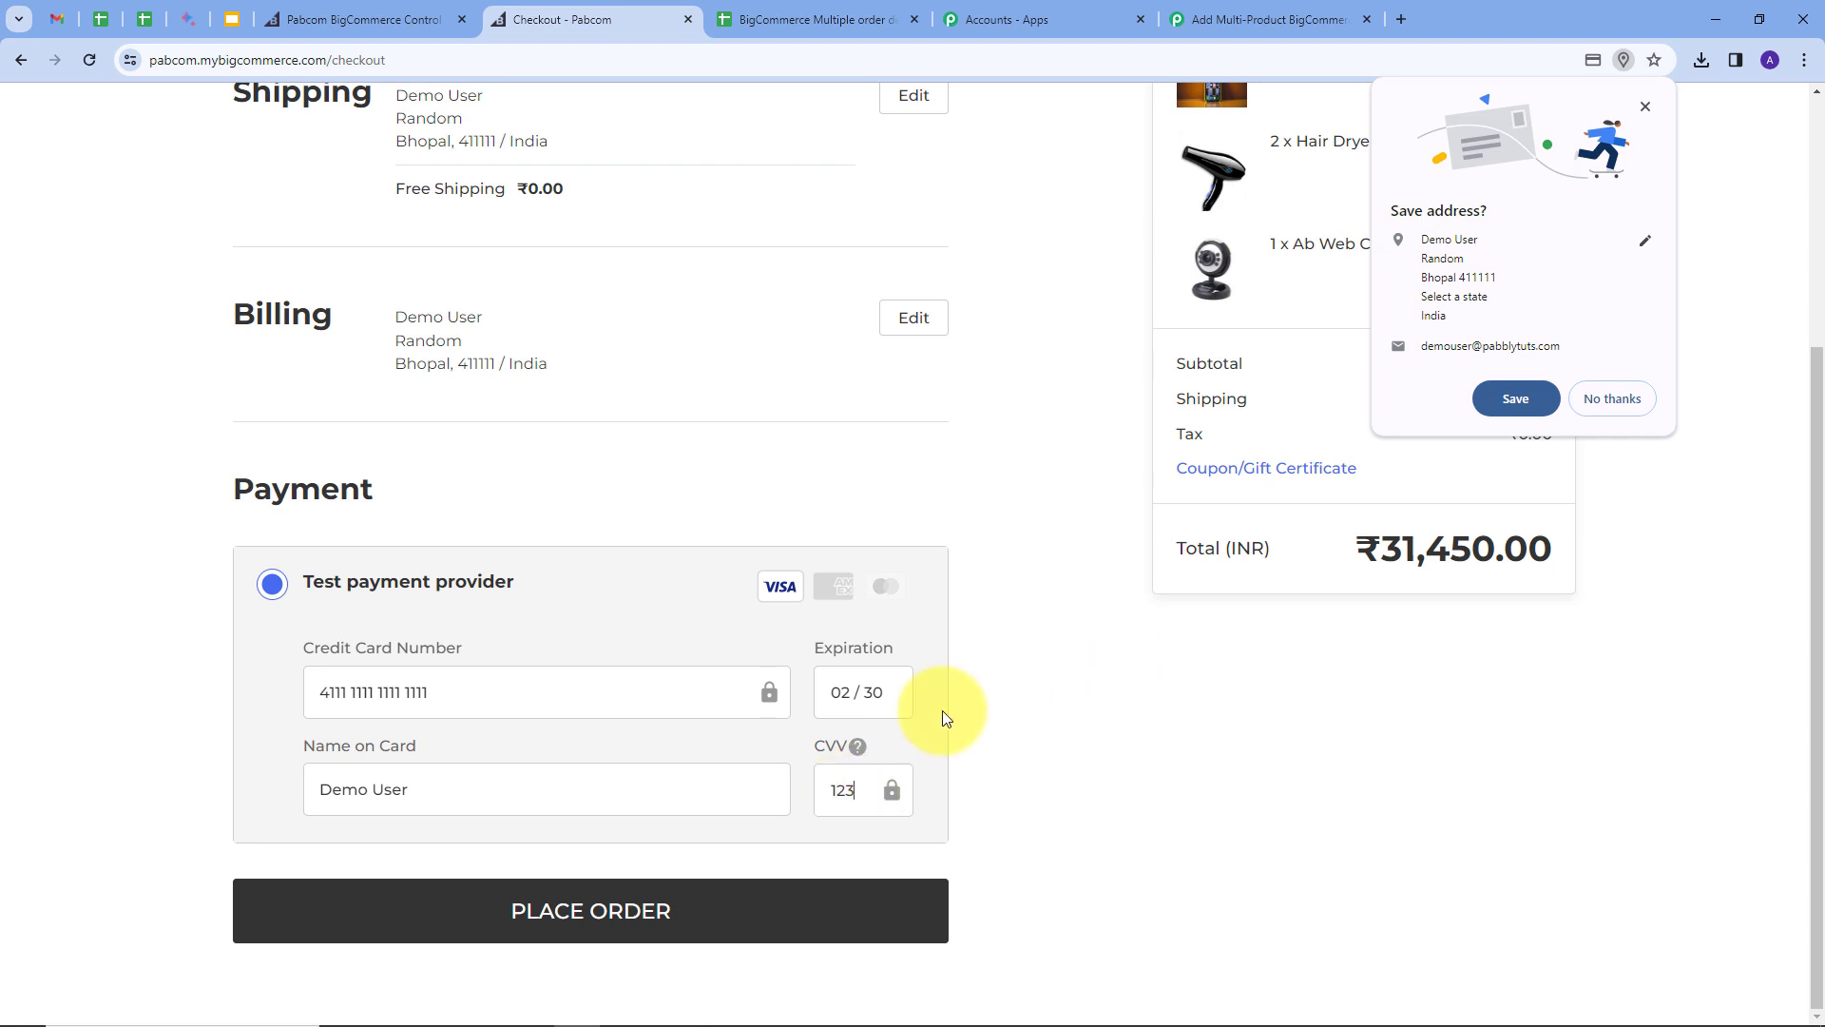
Step: Place the order, return to the store home page, and switch back to Pabbly
left_click(551, 908)
scroll(949, 613, "down", 1)
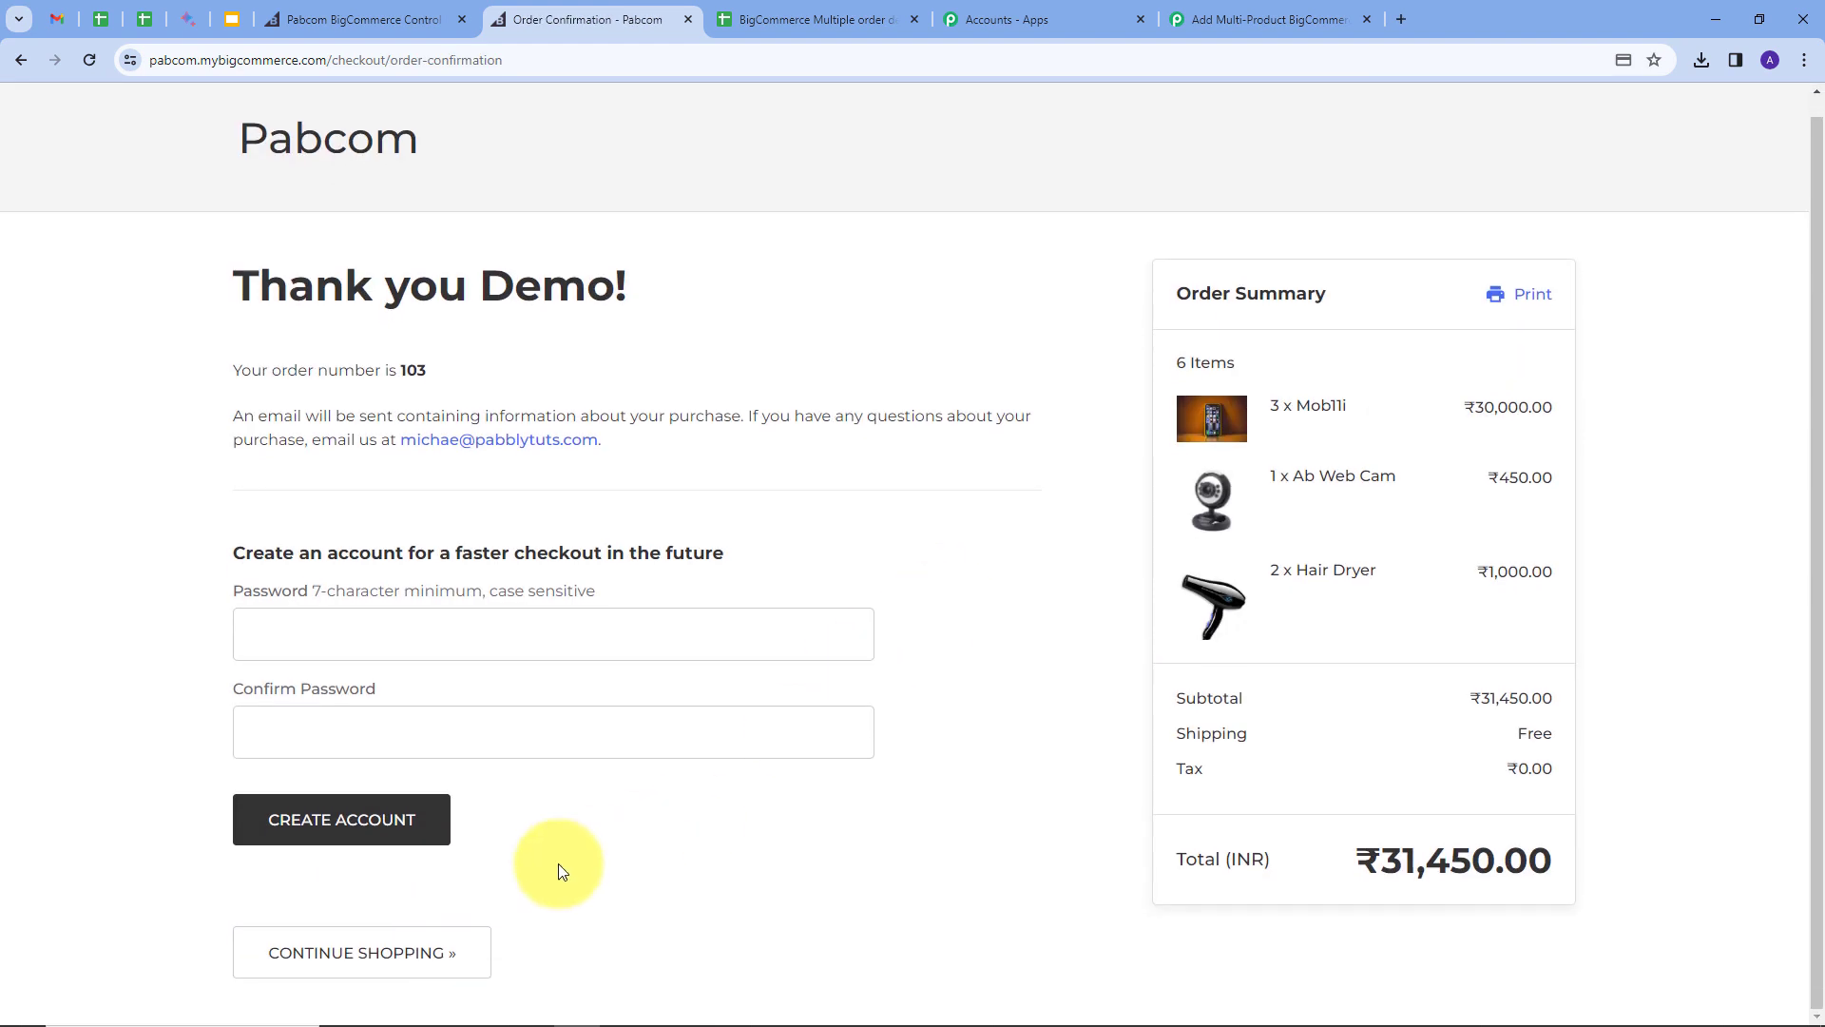
left_click(332, 960)
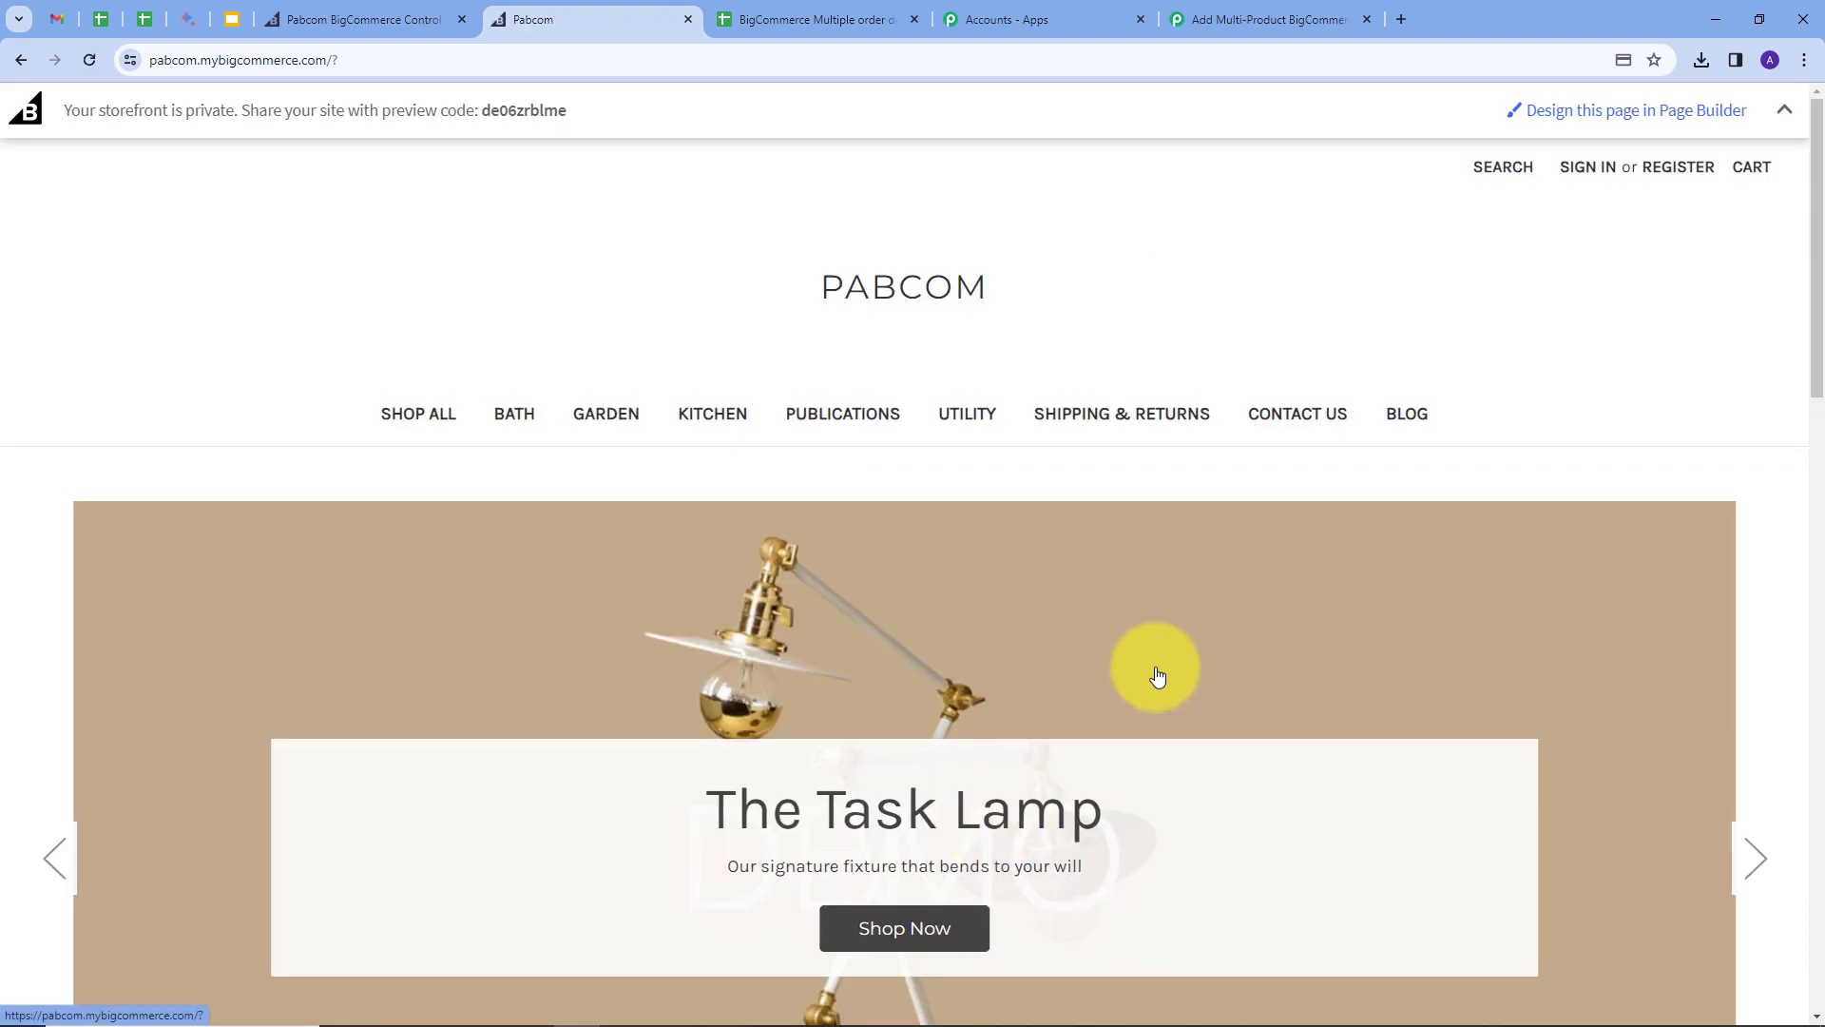
left_click(1239, 25)
Step: Inspect the captured trigger response's Data Id value, 103
scroll(950, 617, "down", 5)
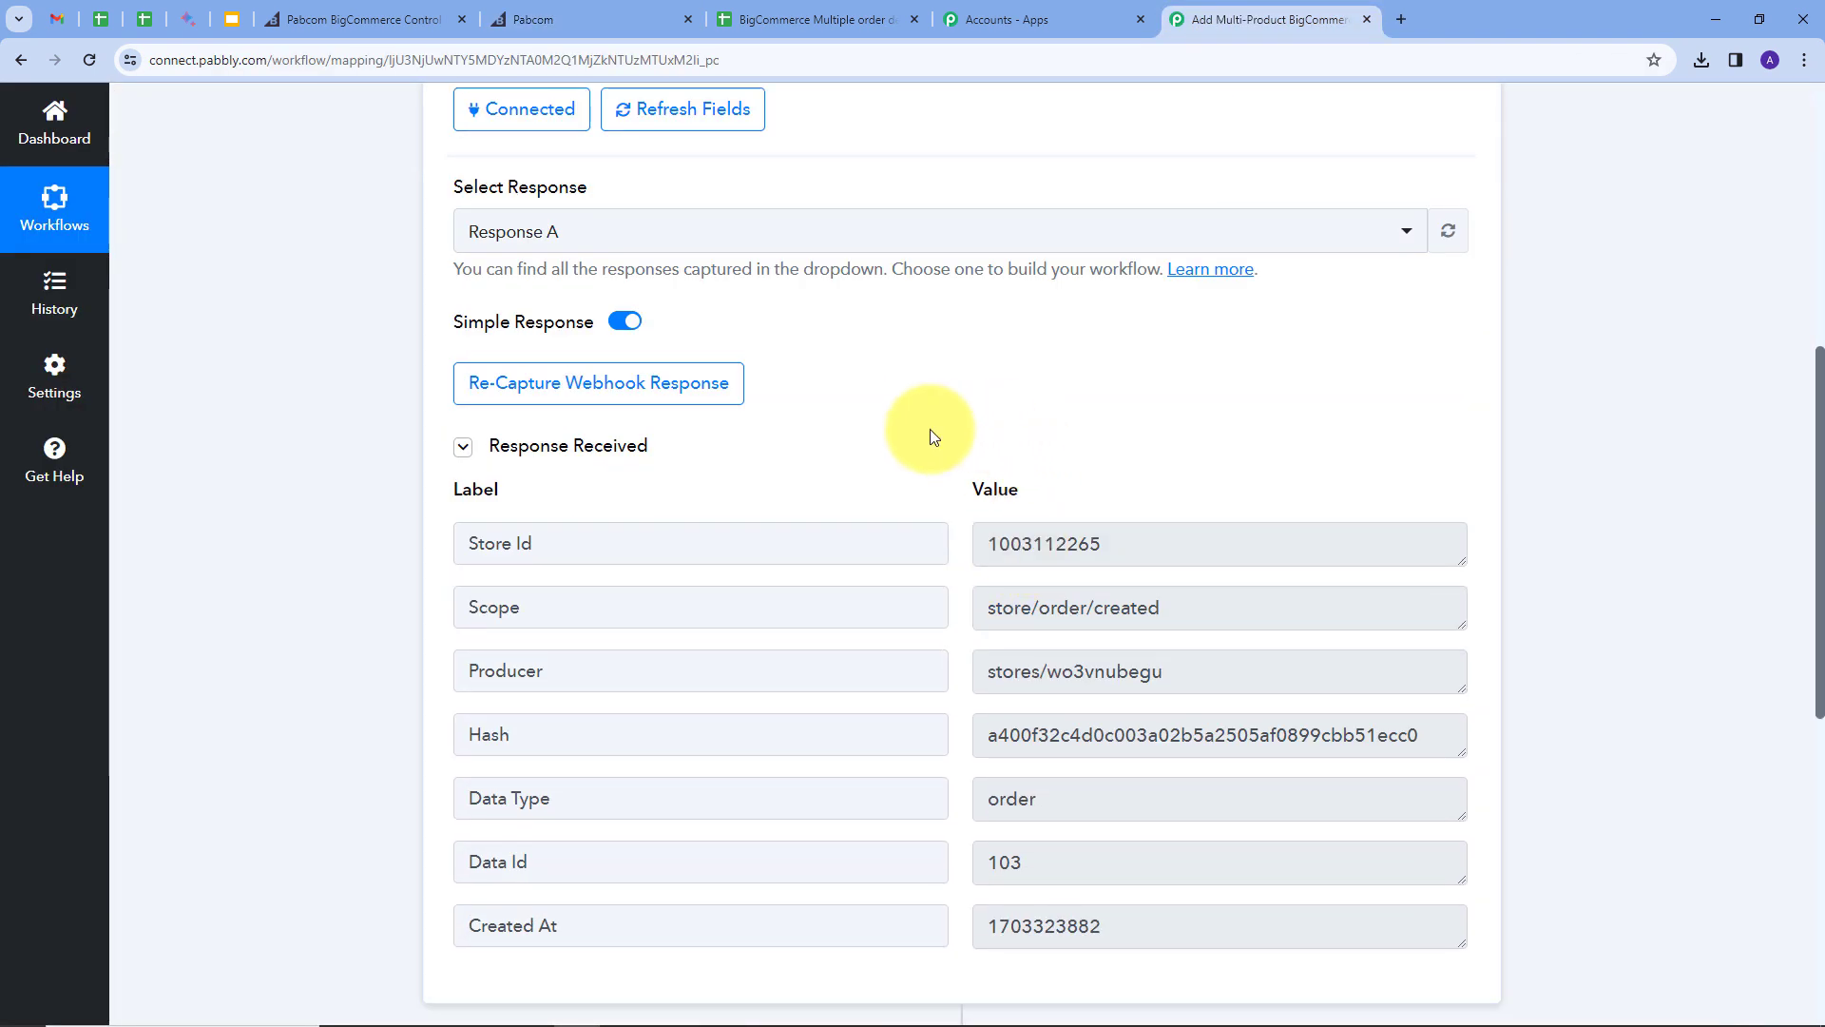
left_click(1064, 864)
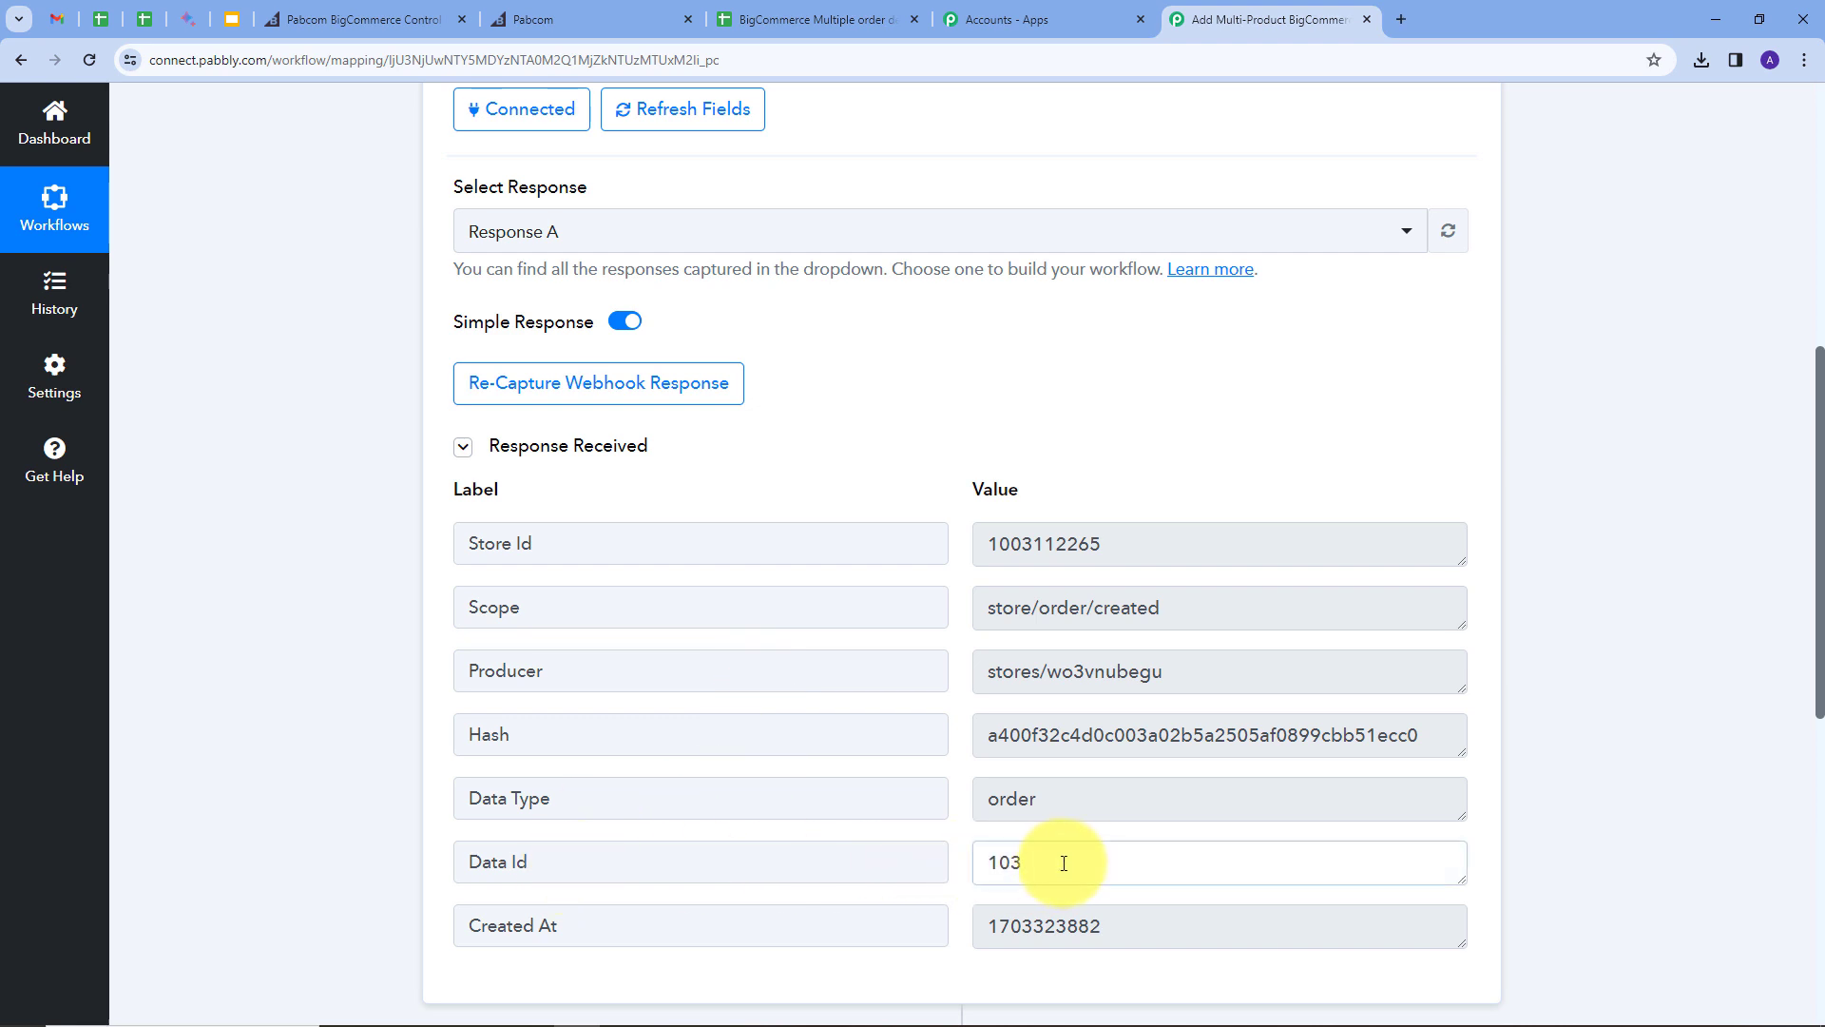
left_click_drag(1064, 863, 944, 870)
left_click(918, 483)
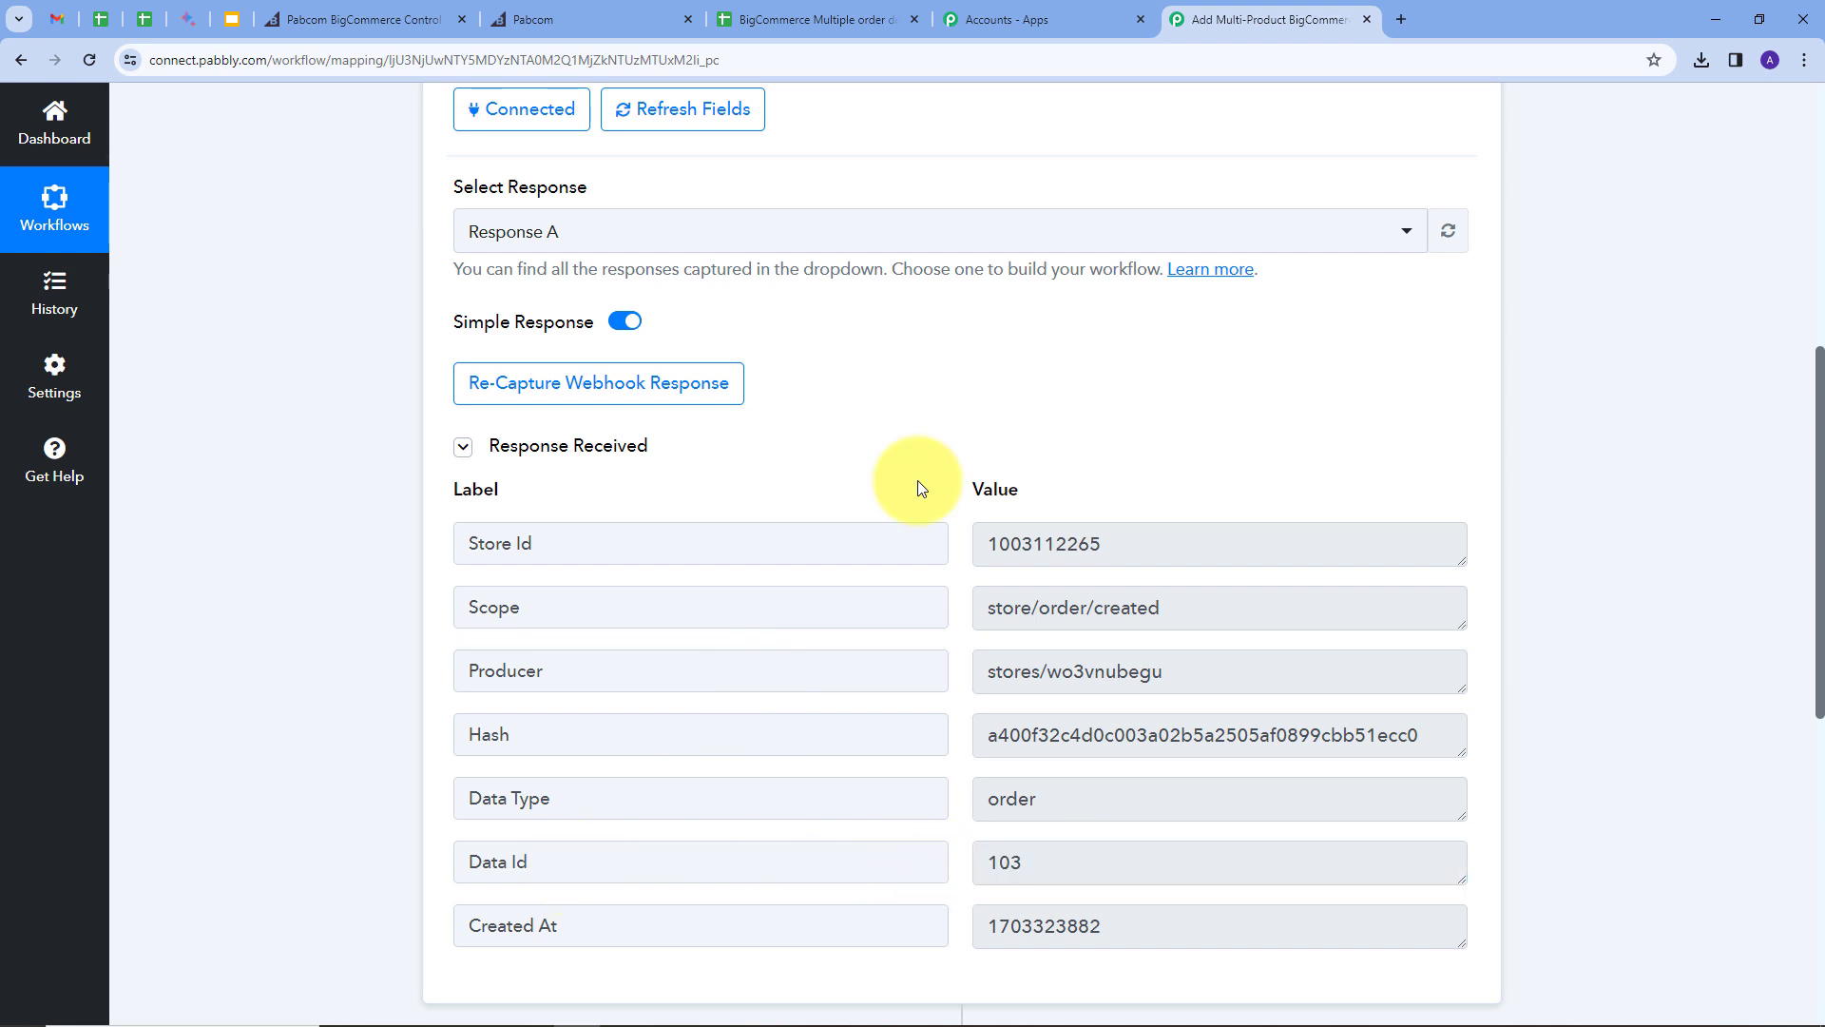
left_click_drag(1034, 861, 998, 853)
left_click(955, 802)
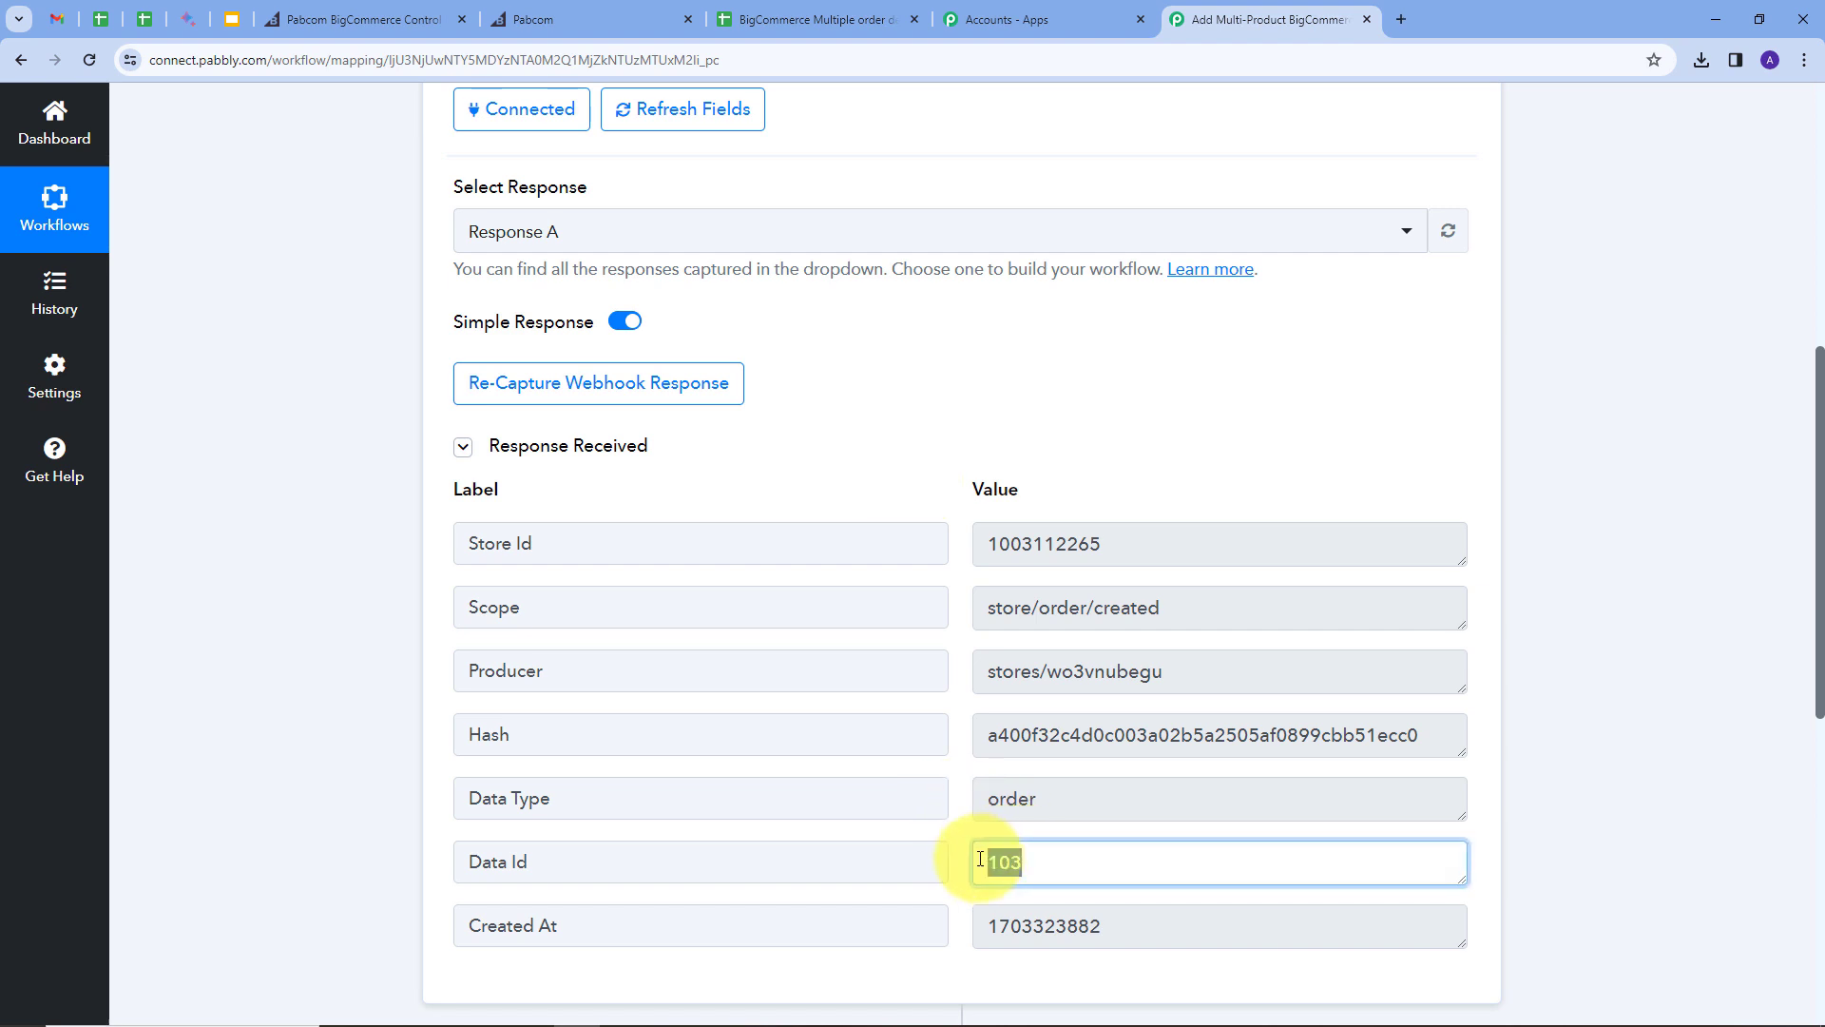
left_click(1360, 422)
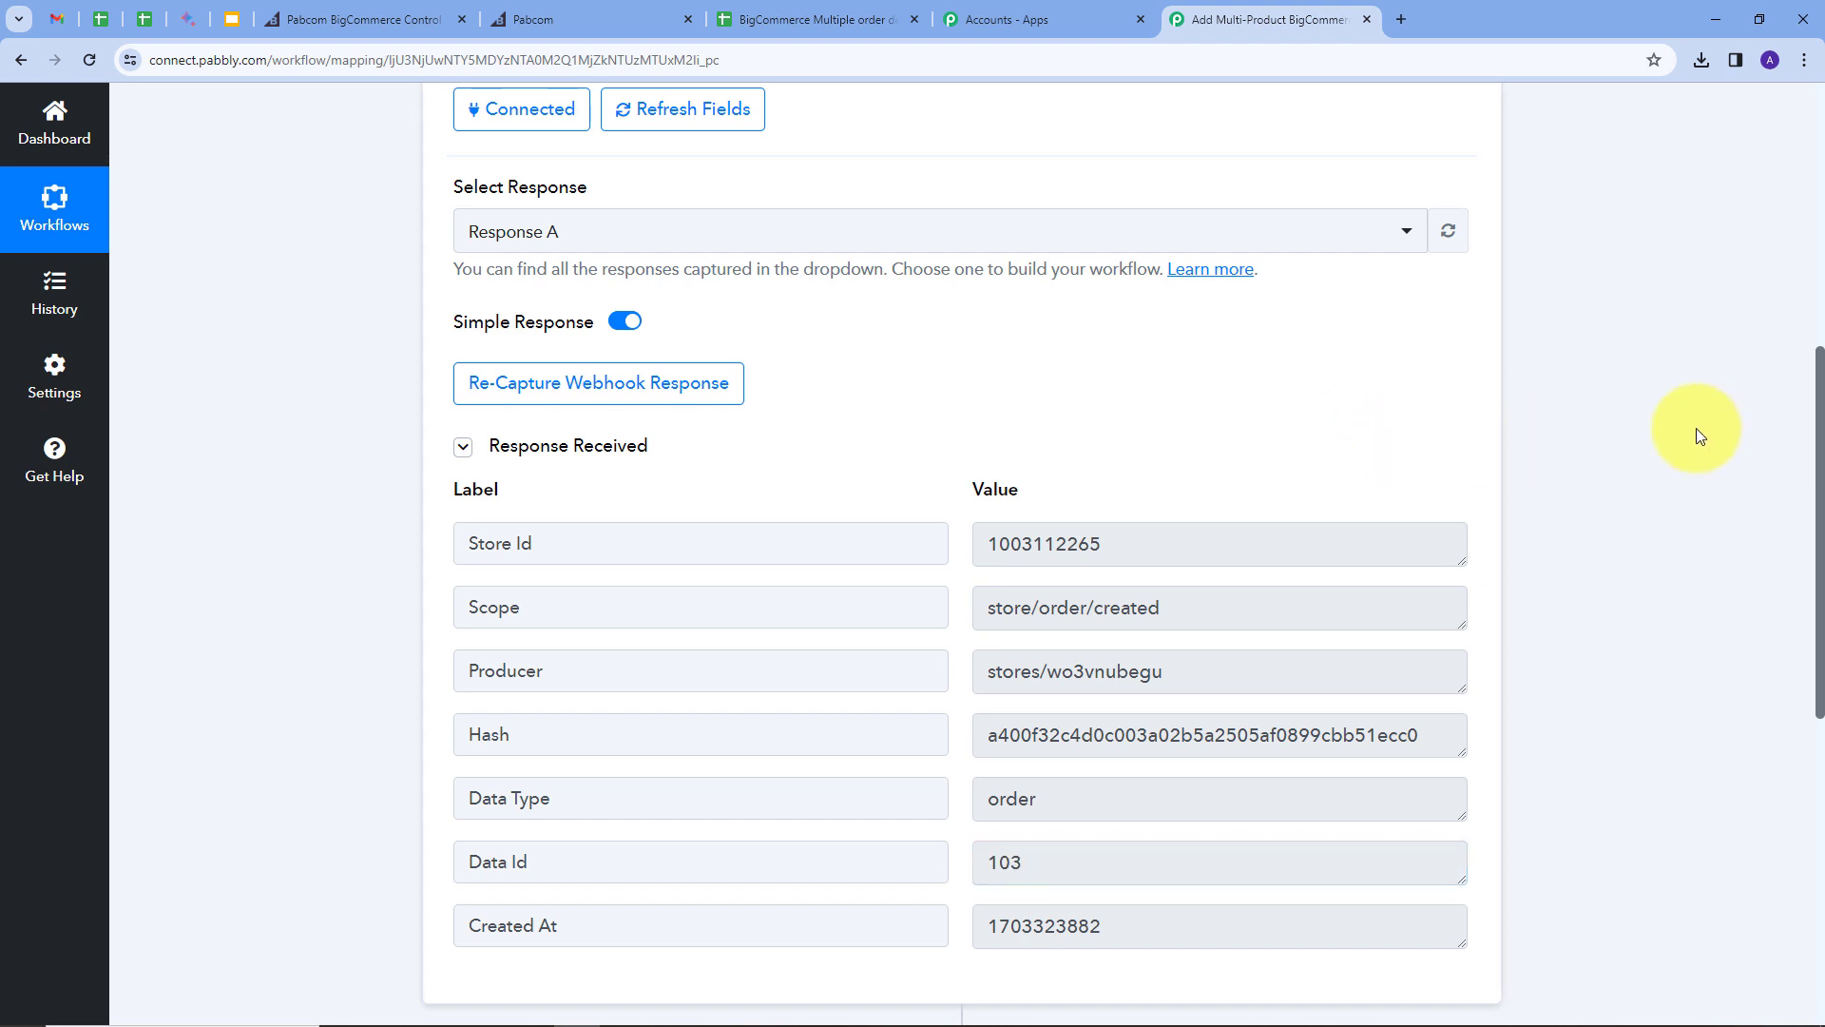
scroll(1234, 676, "down", 5)
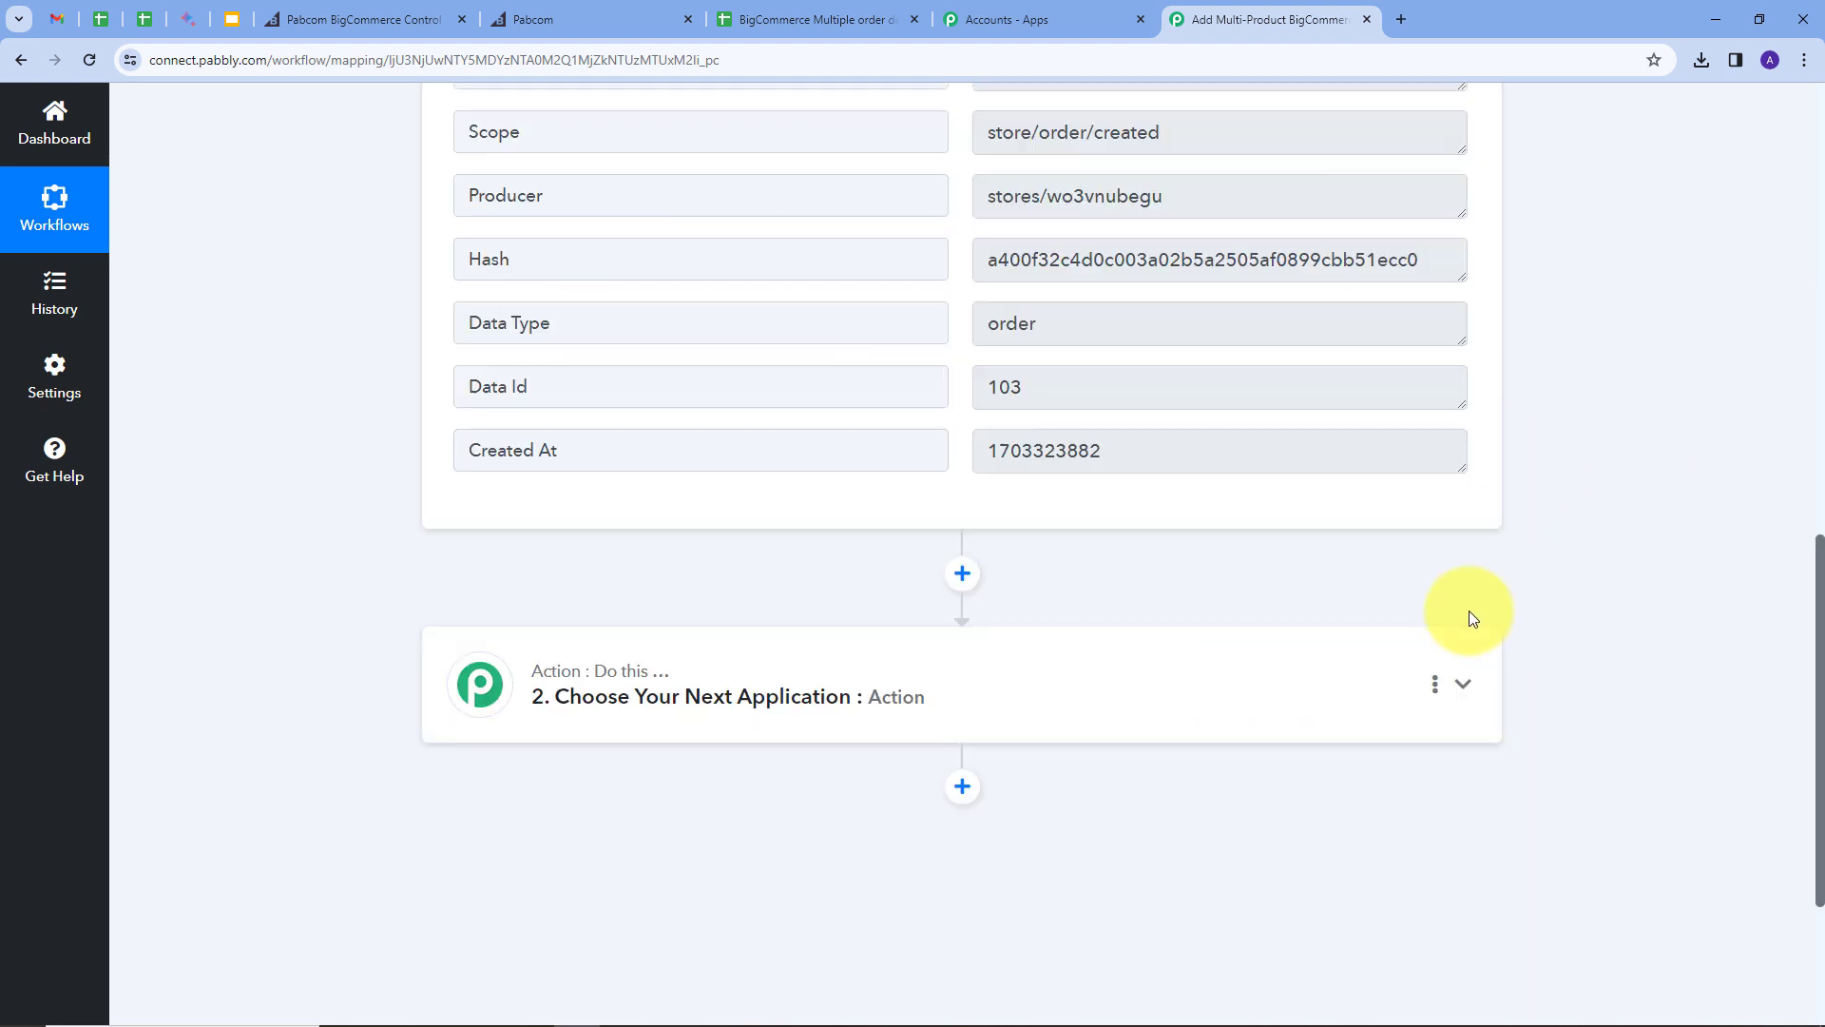
Step: Make step 2 a BigCommerce action using the Get Product by Order Id event
left_click(1316, 681)
scroll(665, 570, "up", 2)
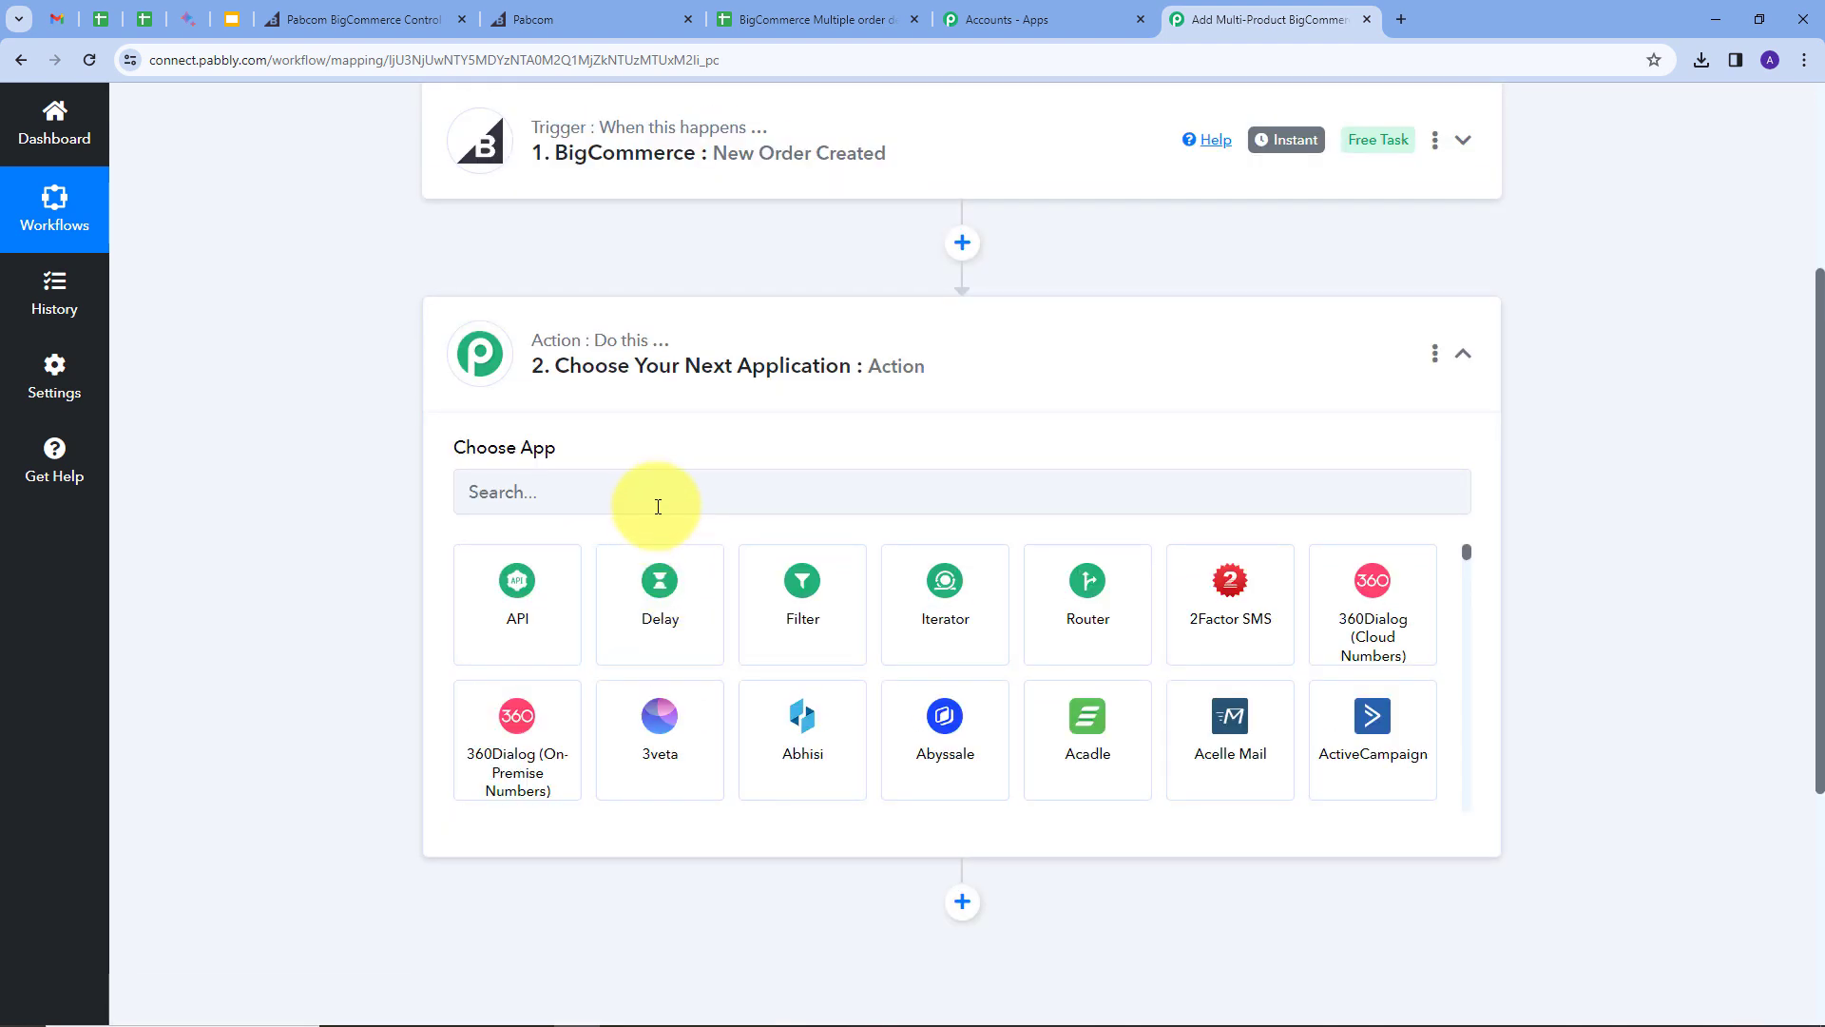
left_click(658, 495)
type("big")
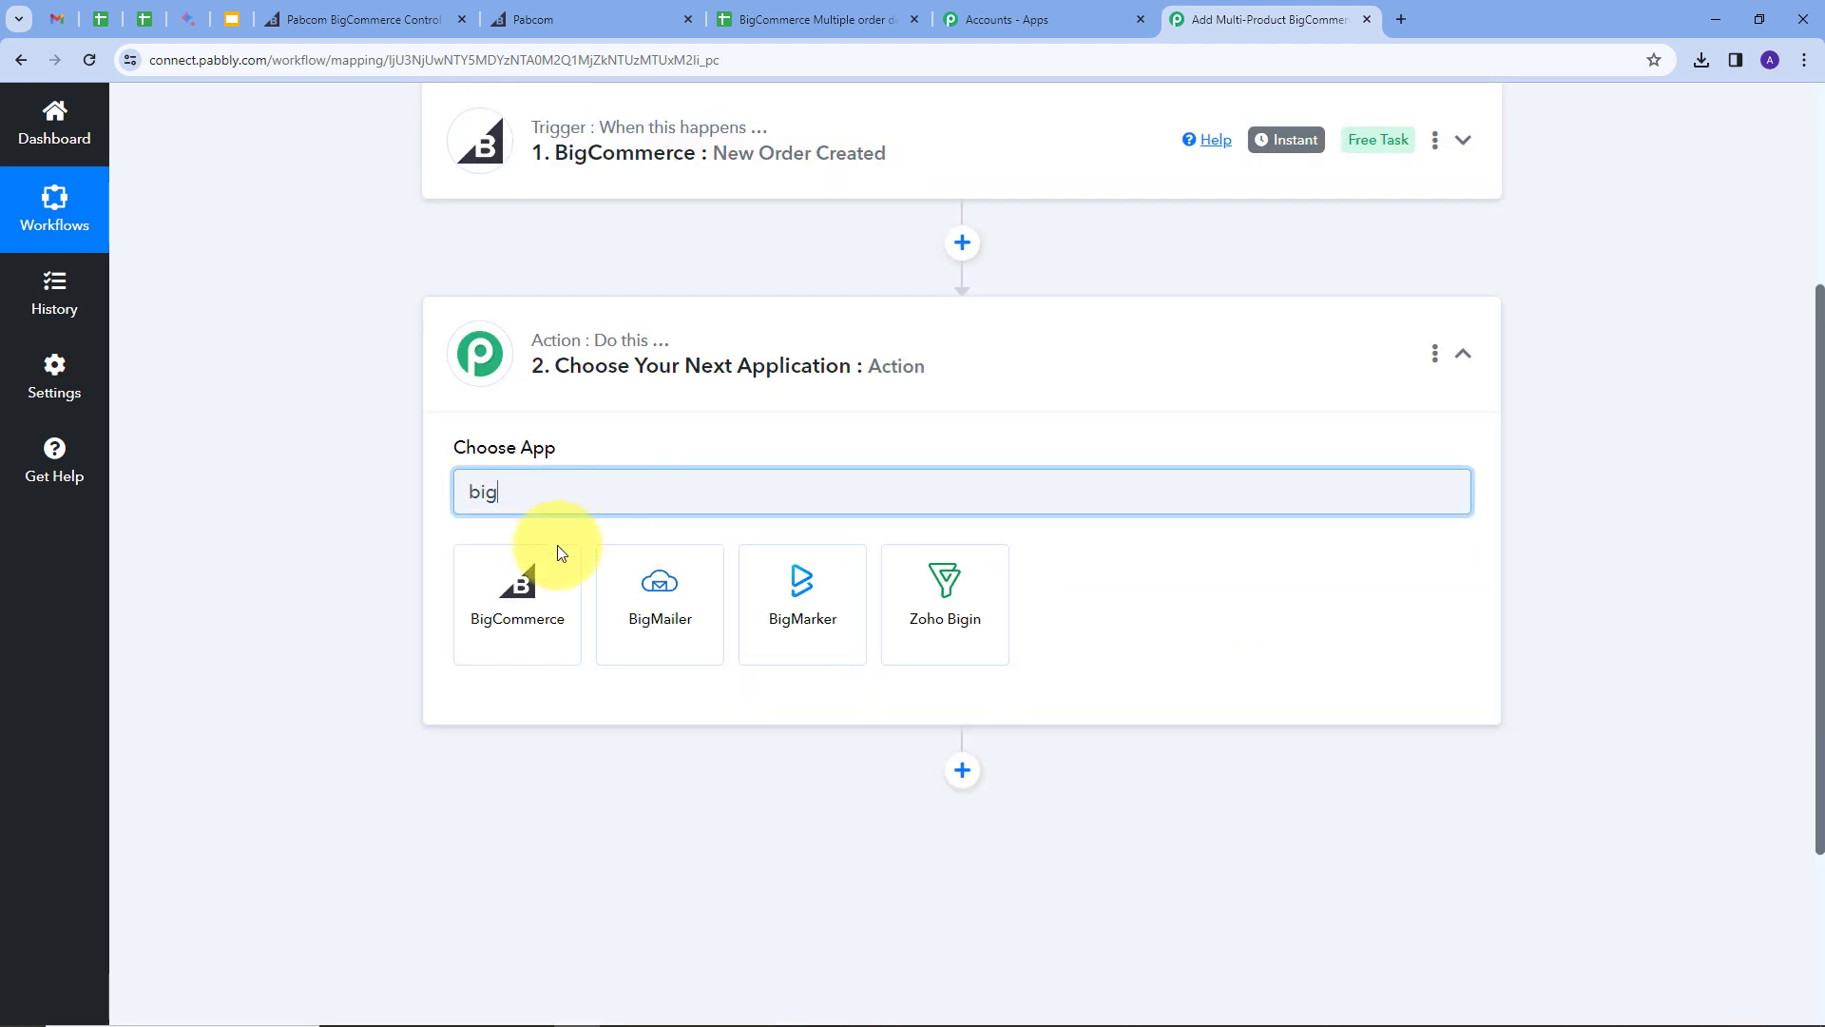
left_click(523, 623)
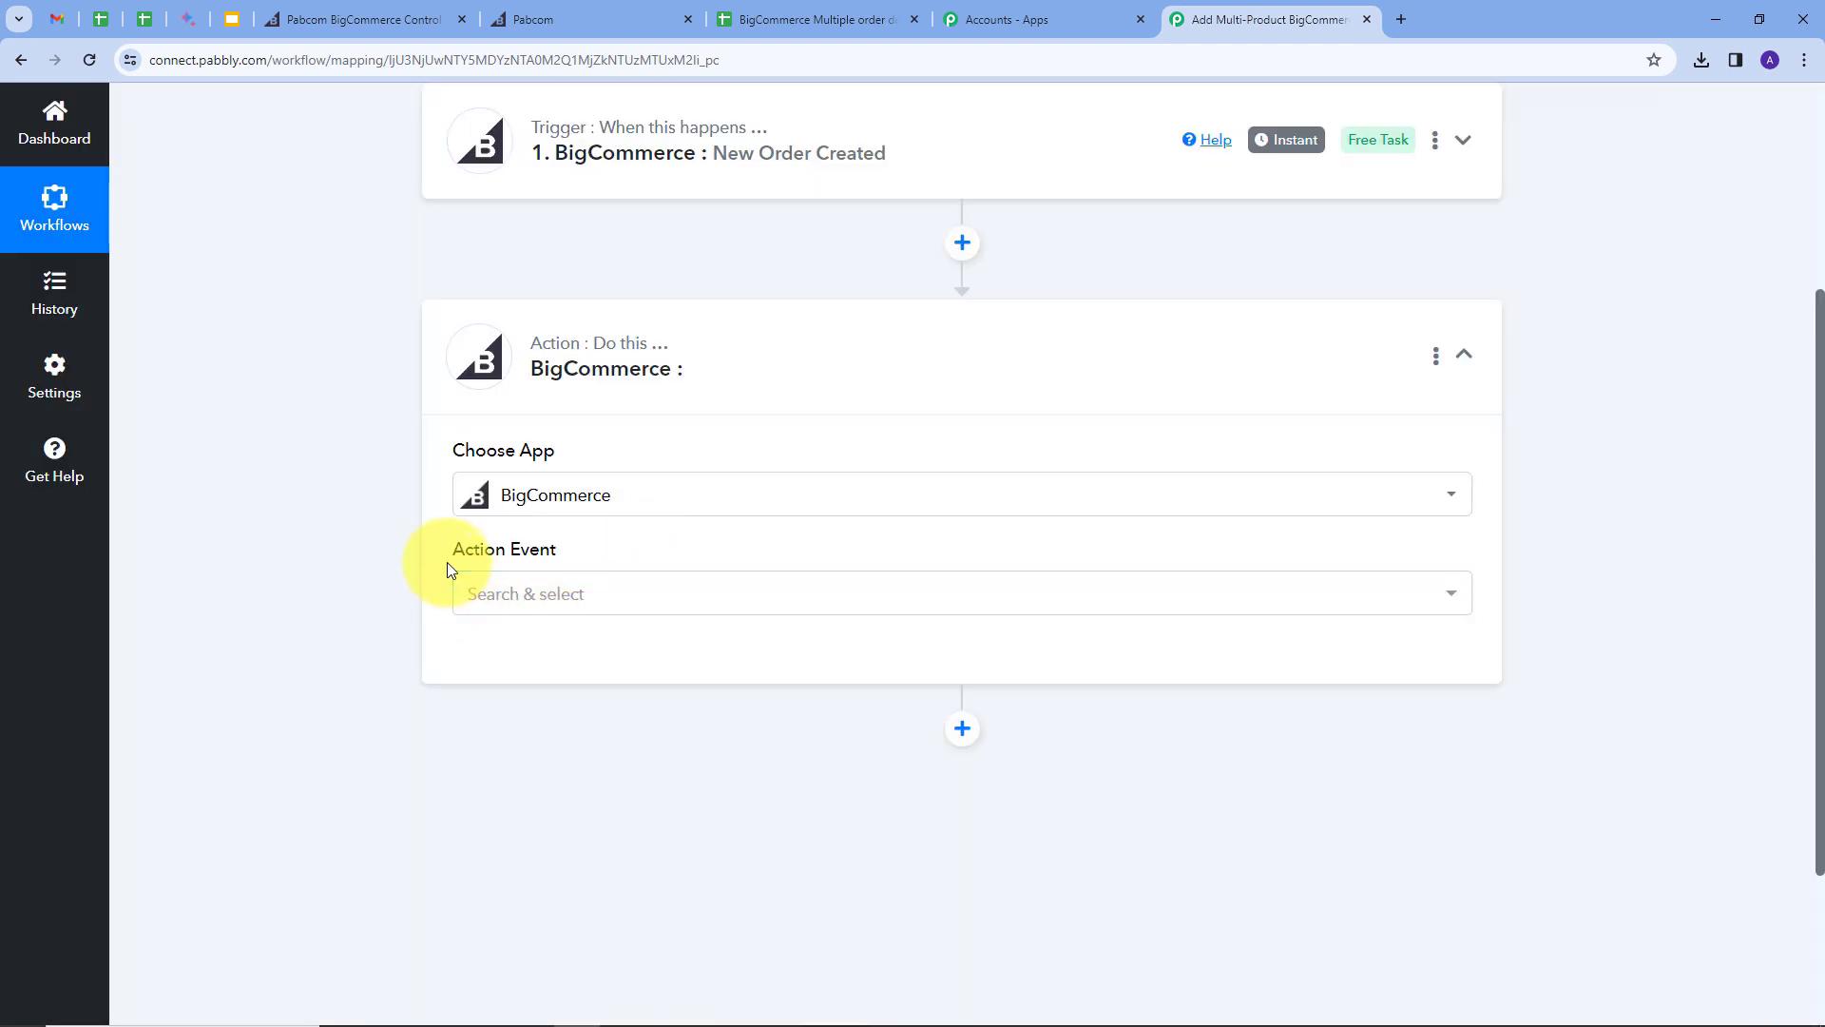
left_click(744, 601)
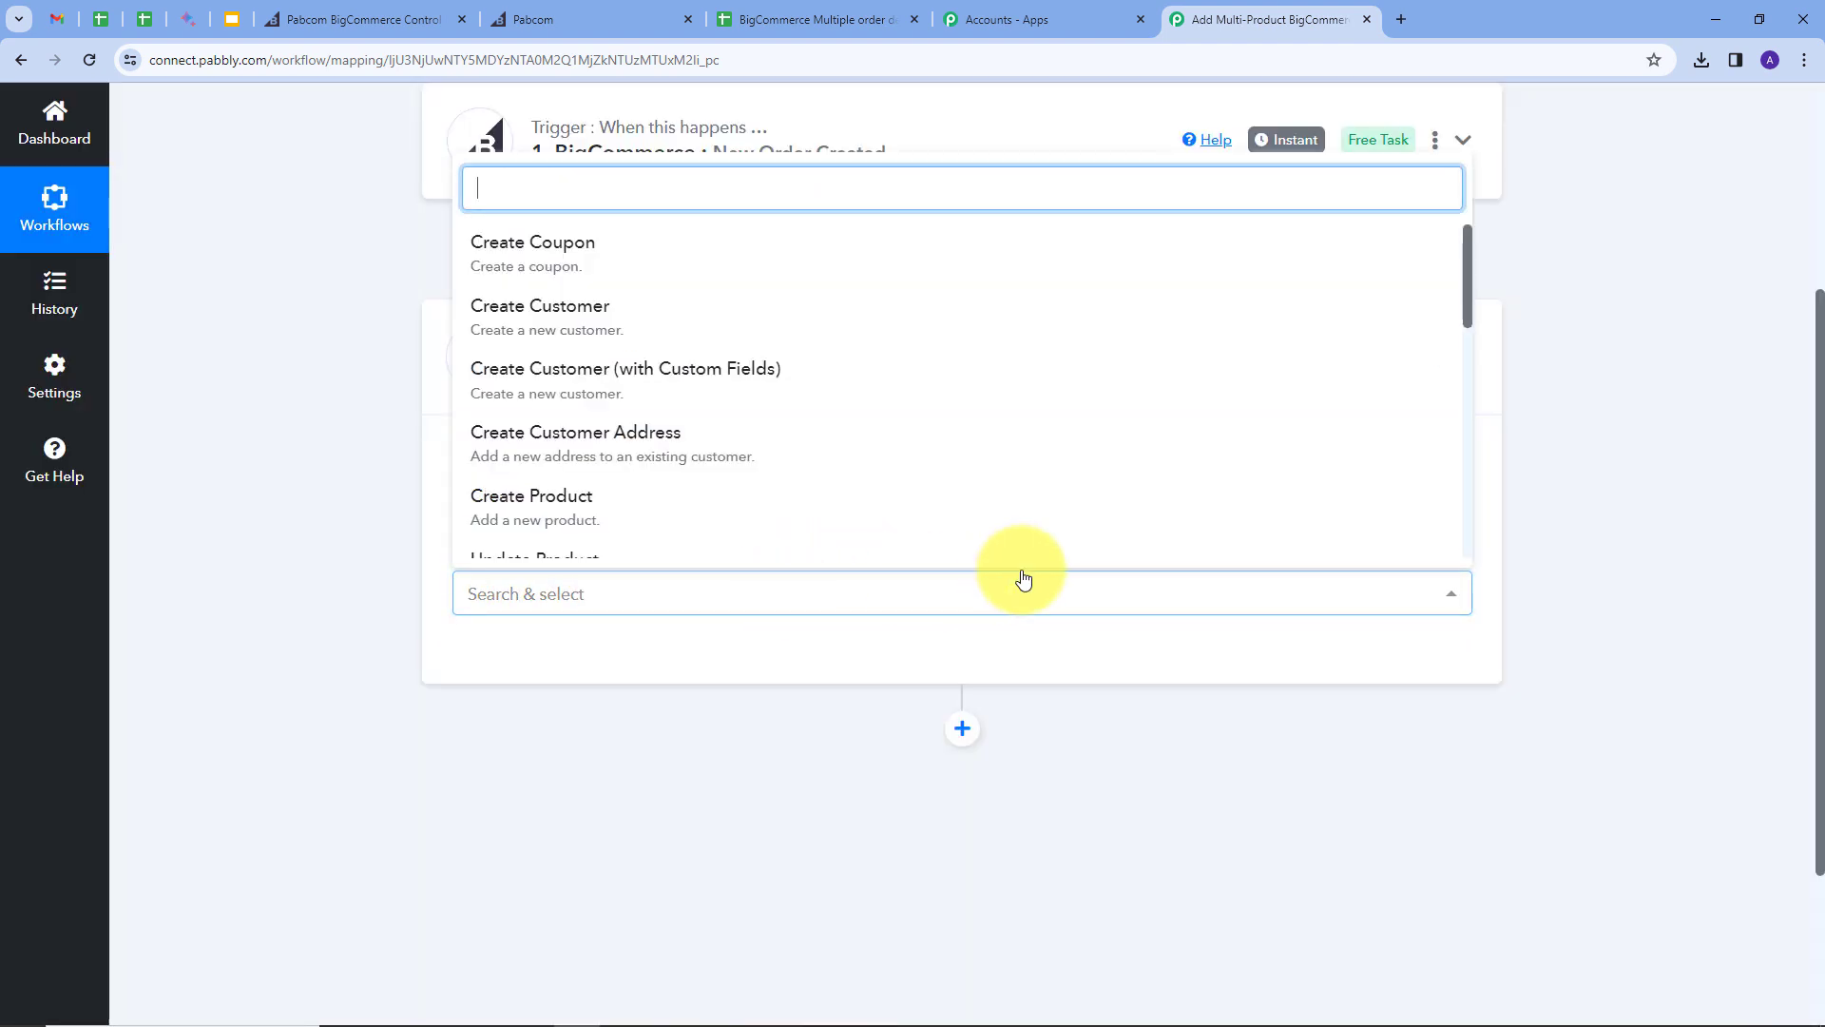
scroll(466, 442, "down", 5)
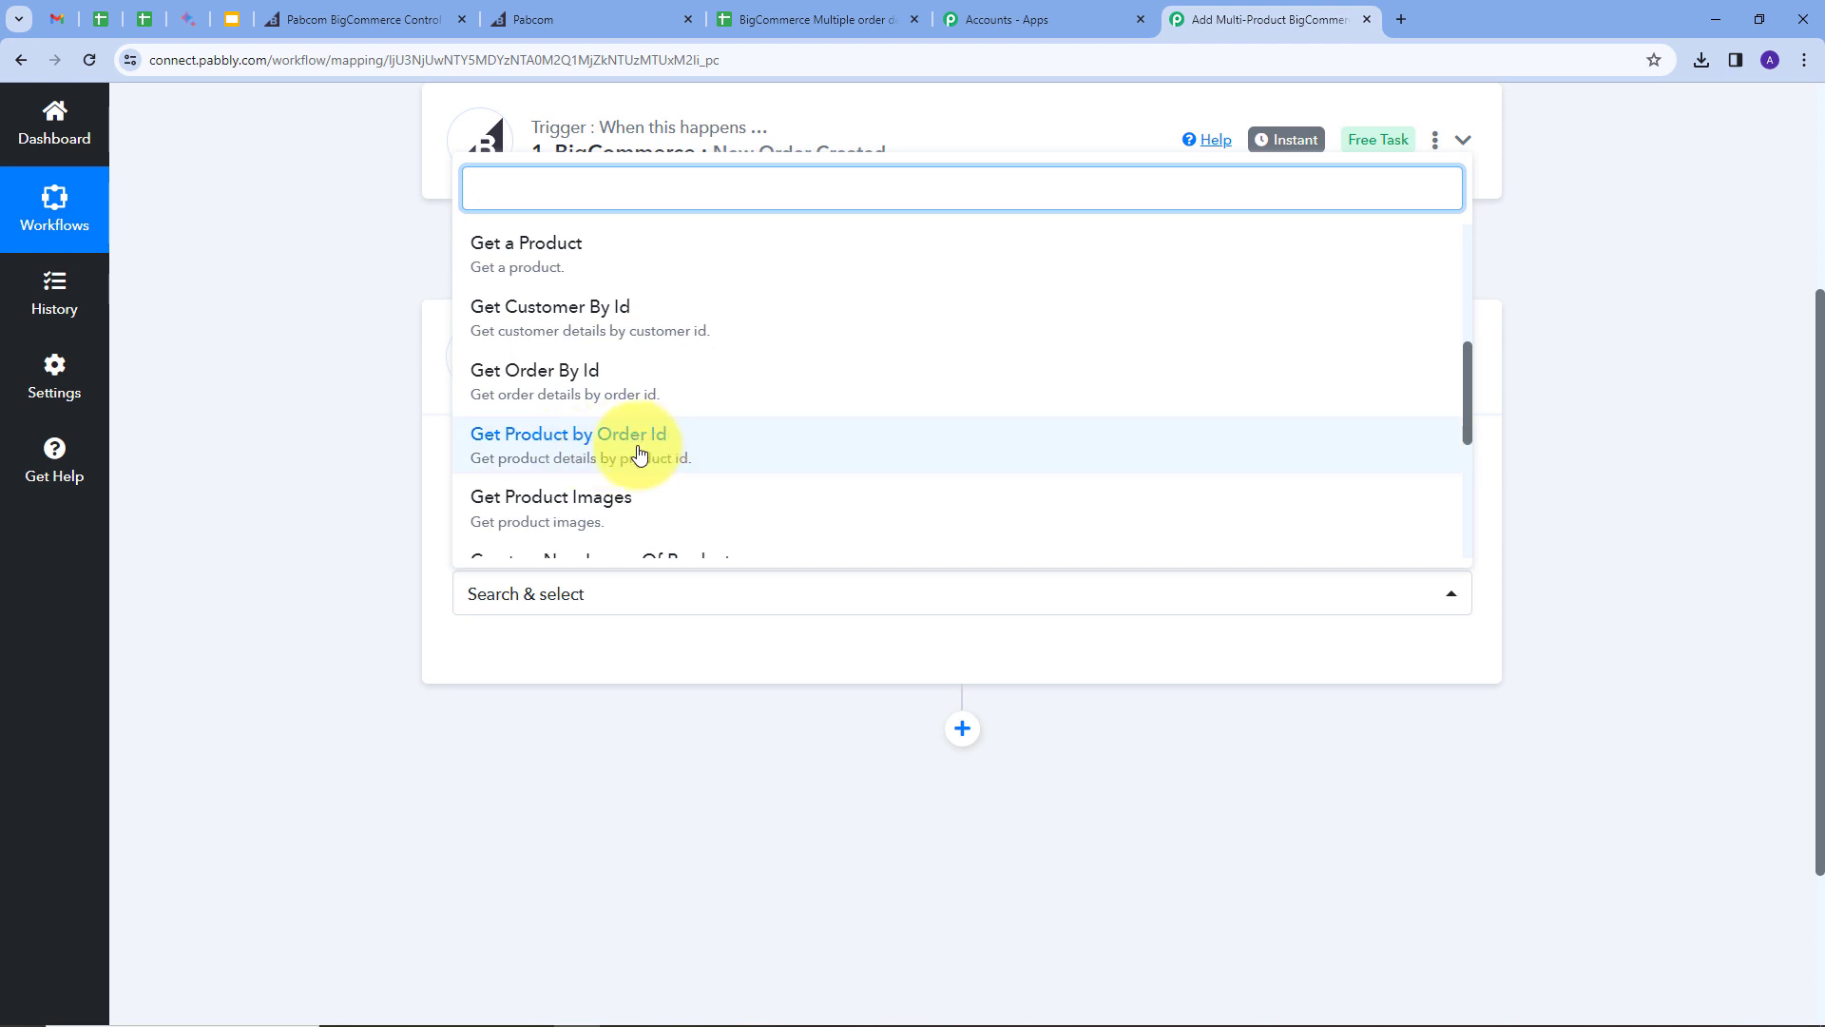
left_click(611, 447)
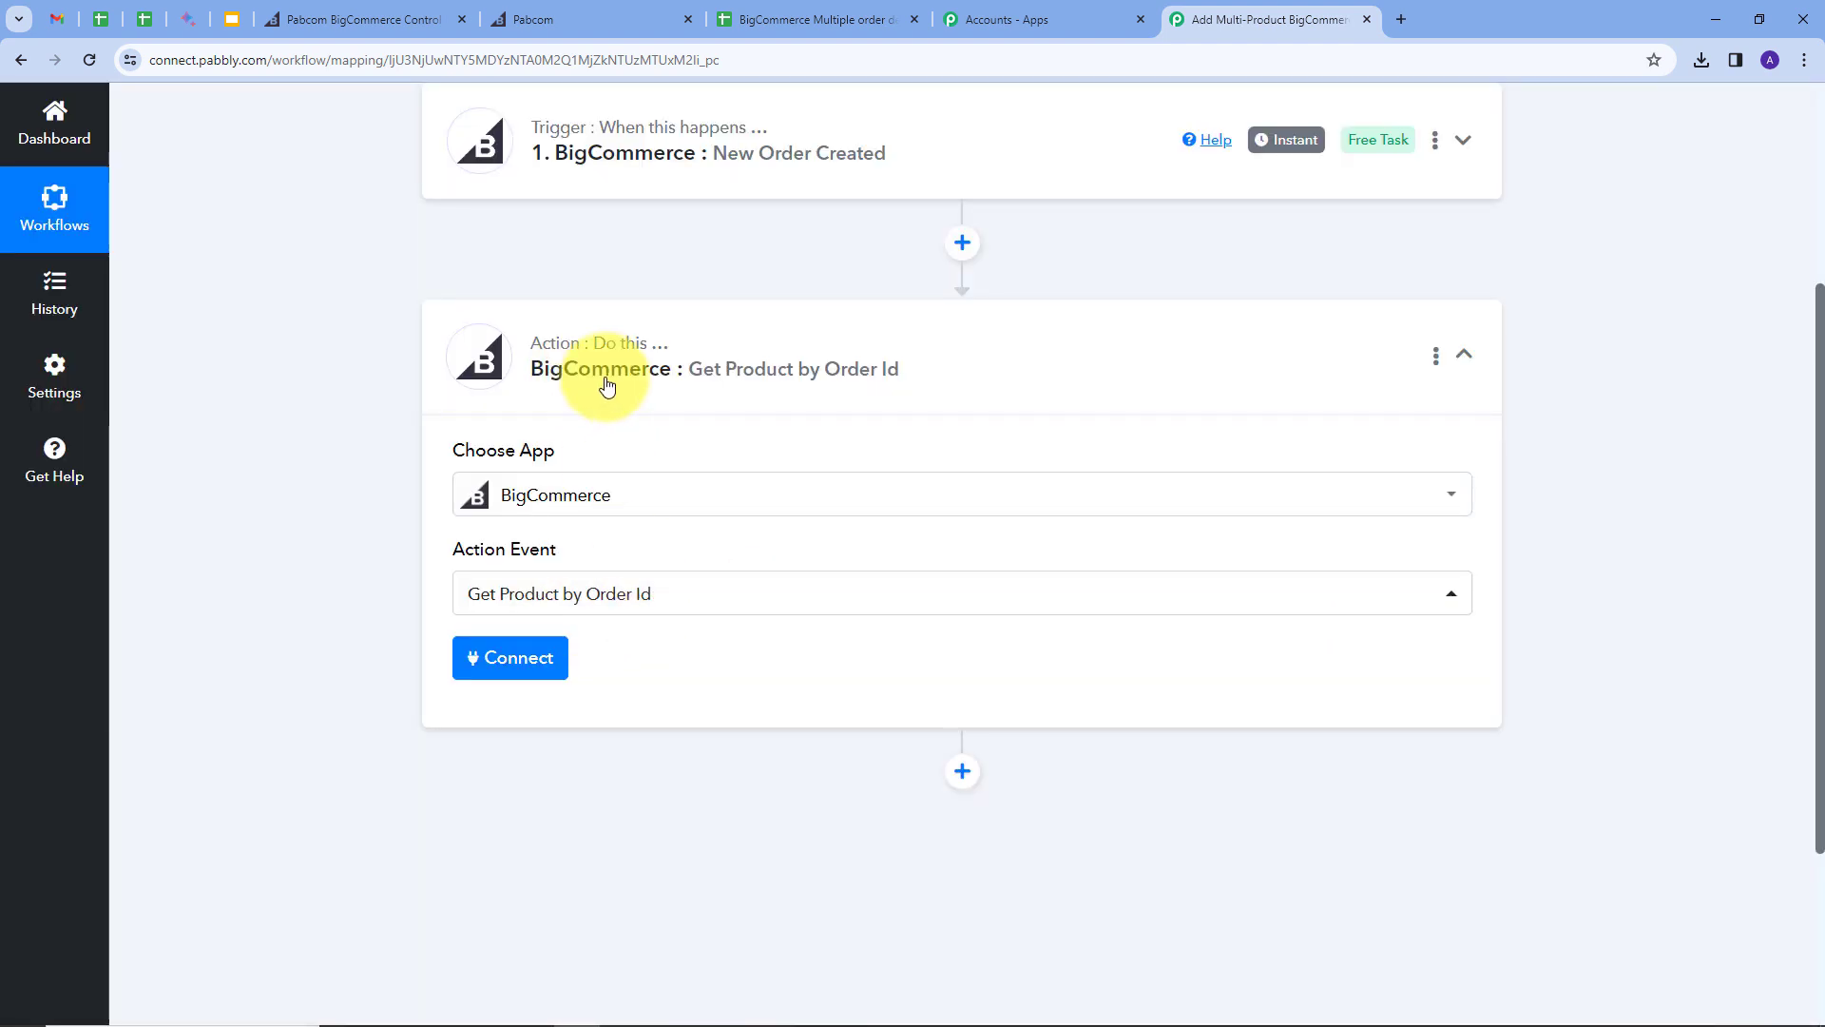
Step: Link the existing BigCommerce connection and map trigger Data Id 103 into Order Id
left_click(522, 658)
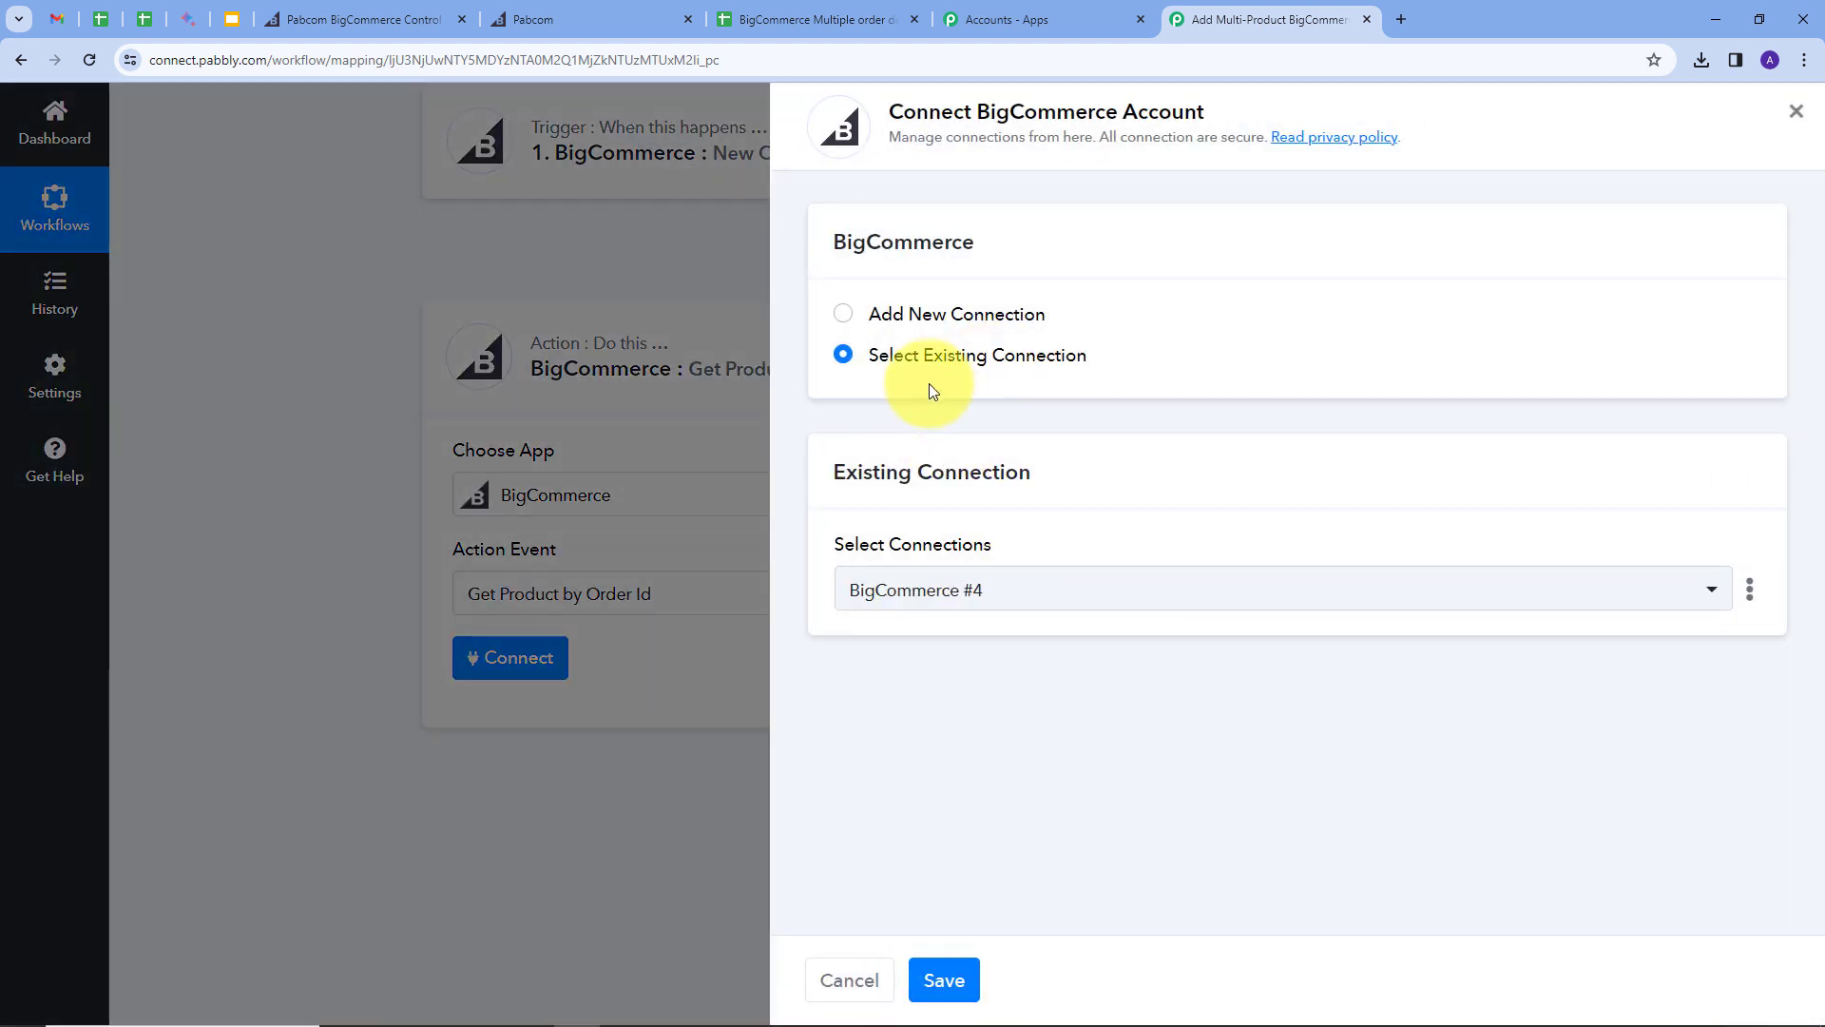
left_click(970, 962)
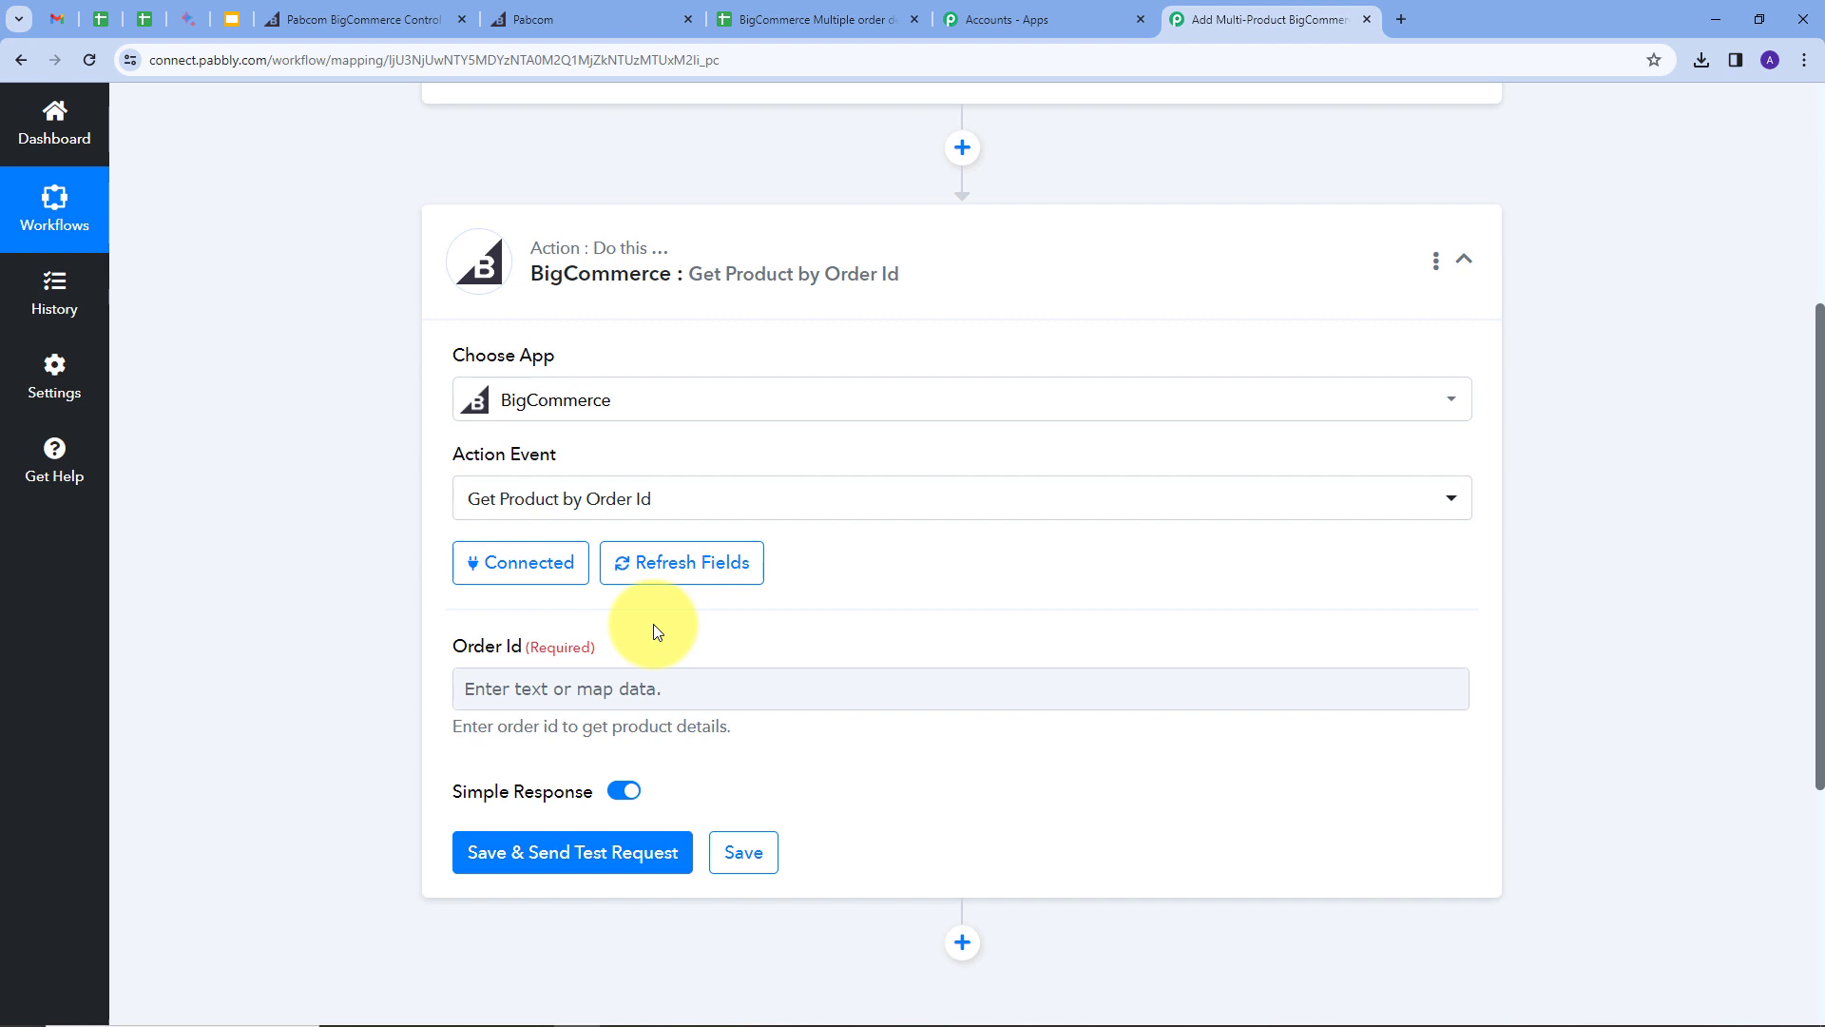
left_click(653, 691)
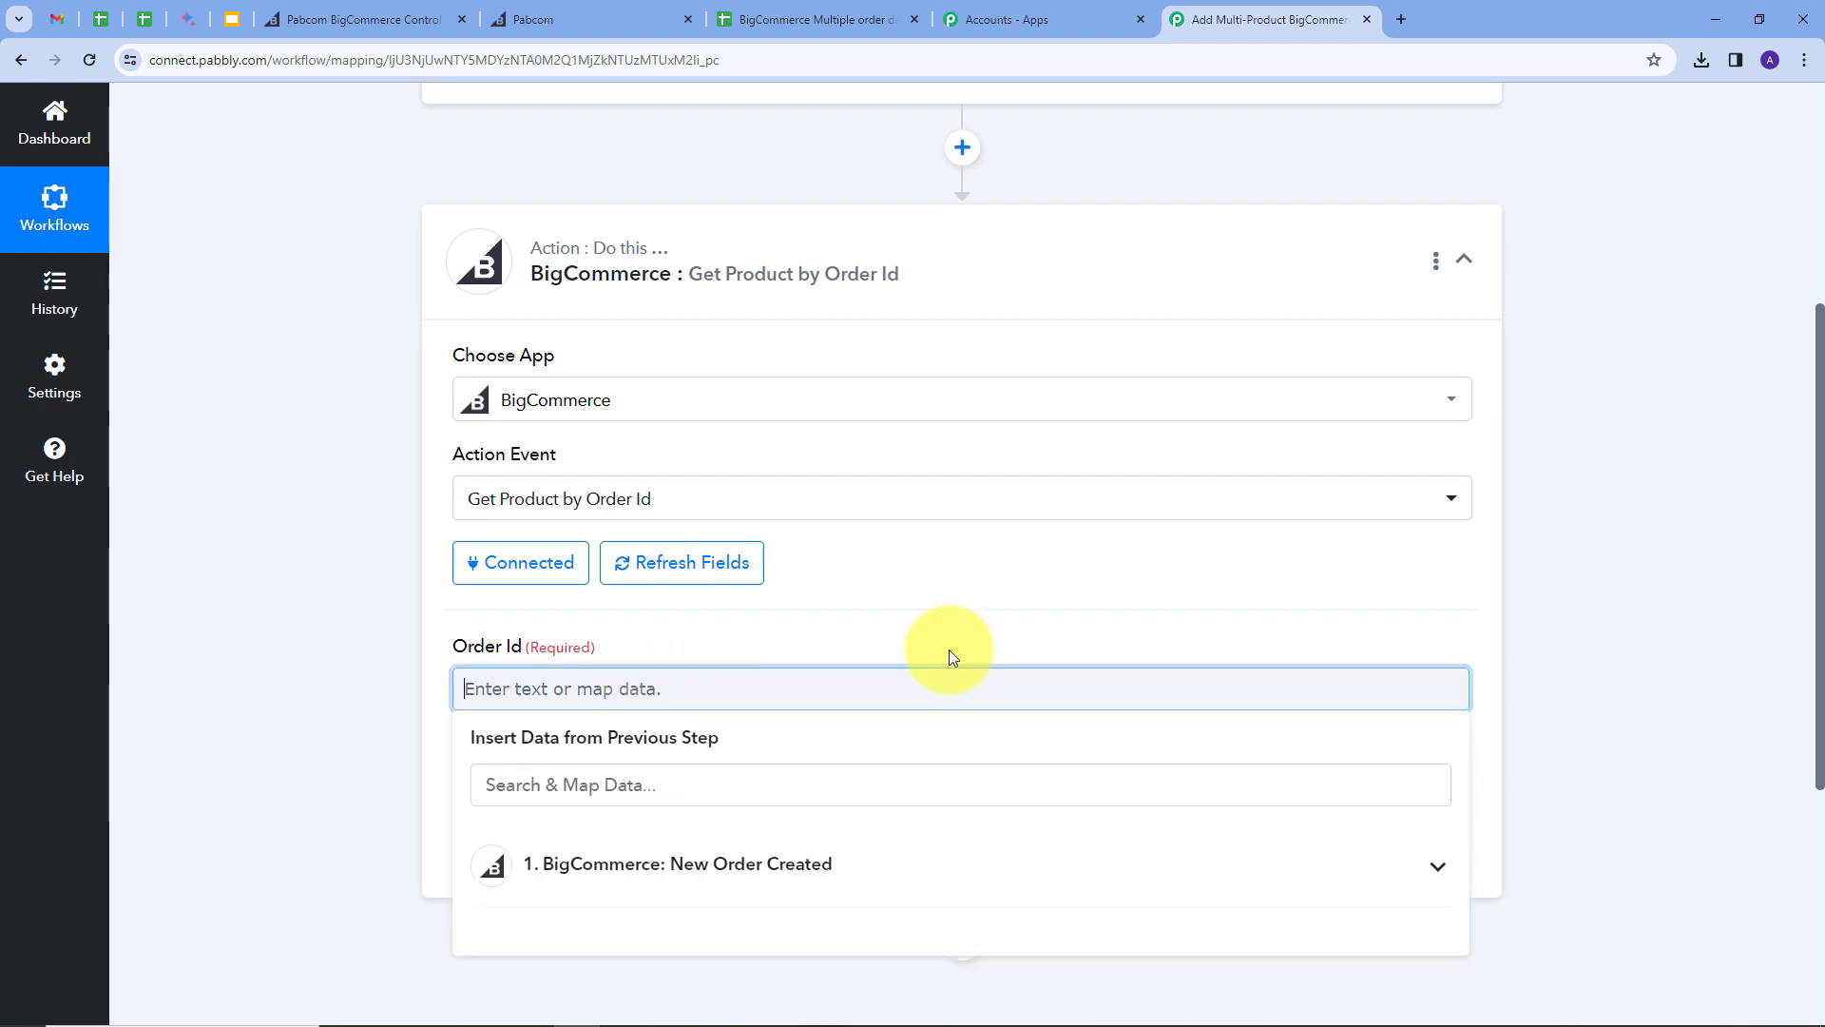
left_click(774, 864)
scroll(1068, 524, "down", 4)
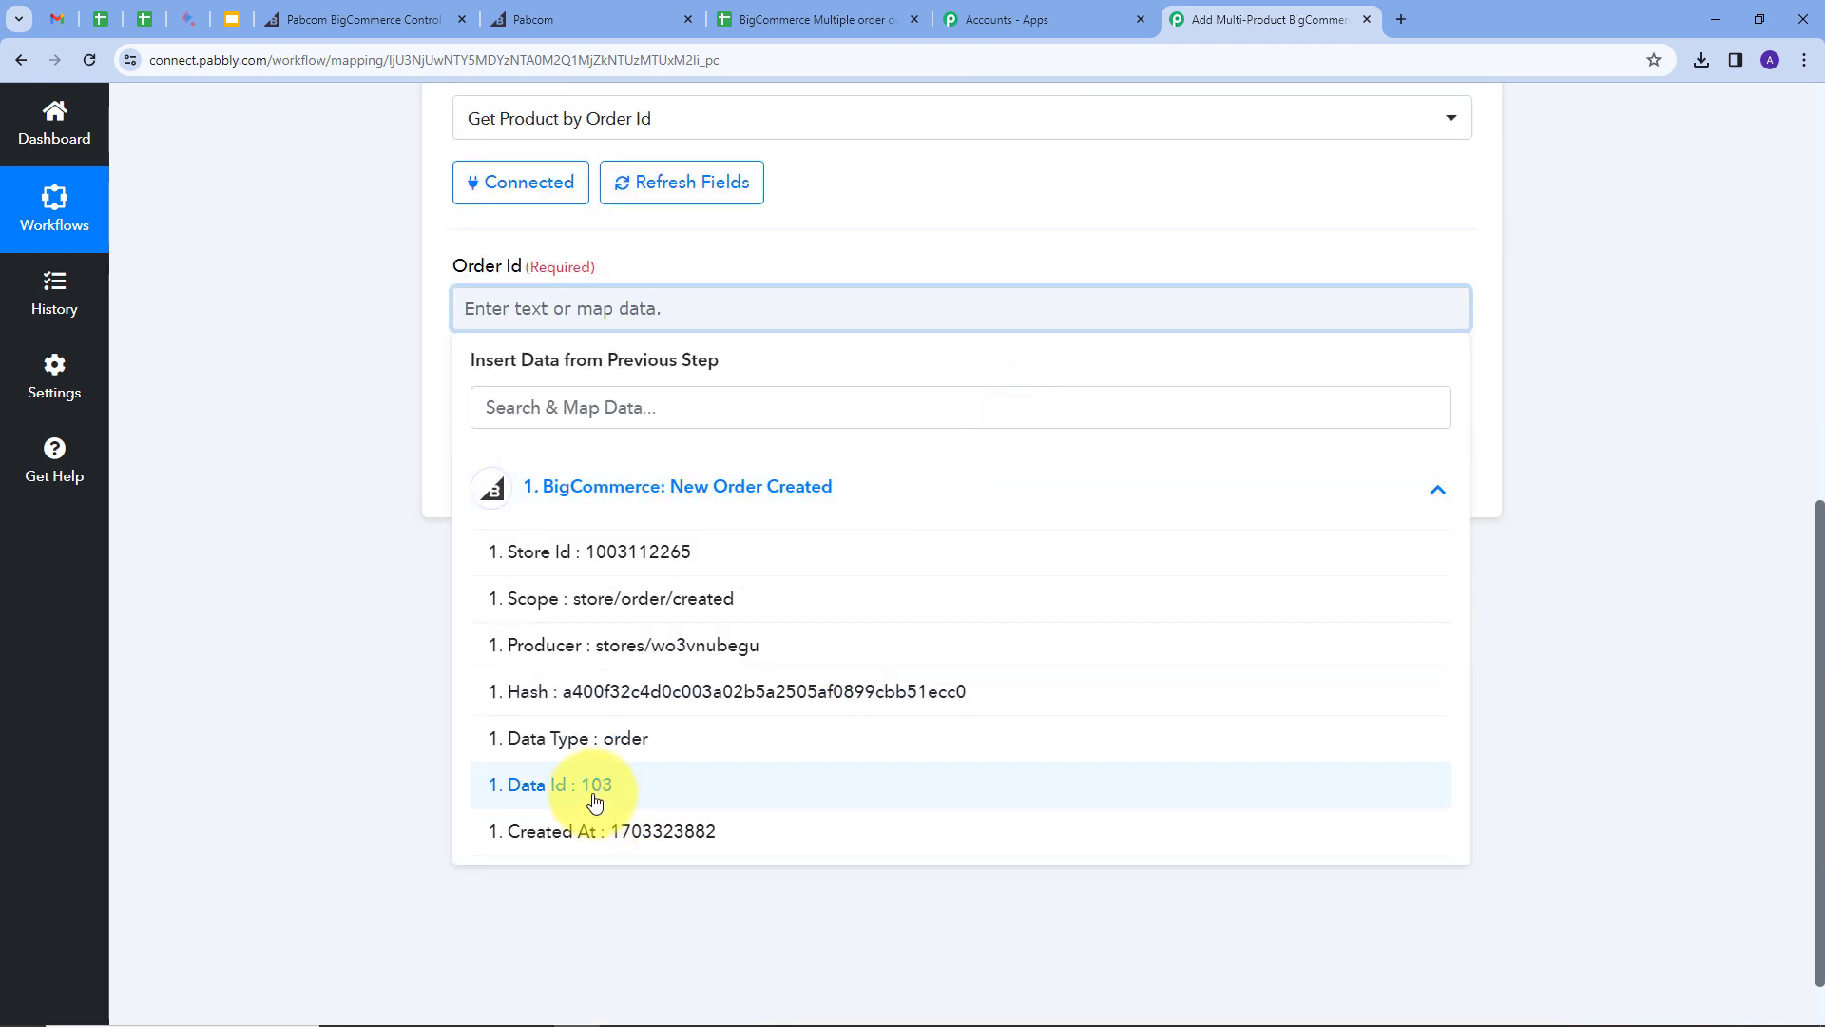
left_click(595, 795)
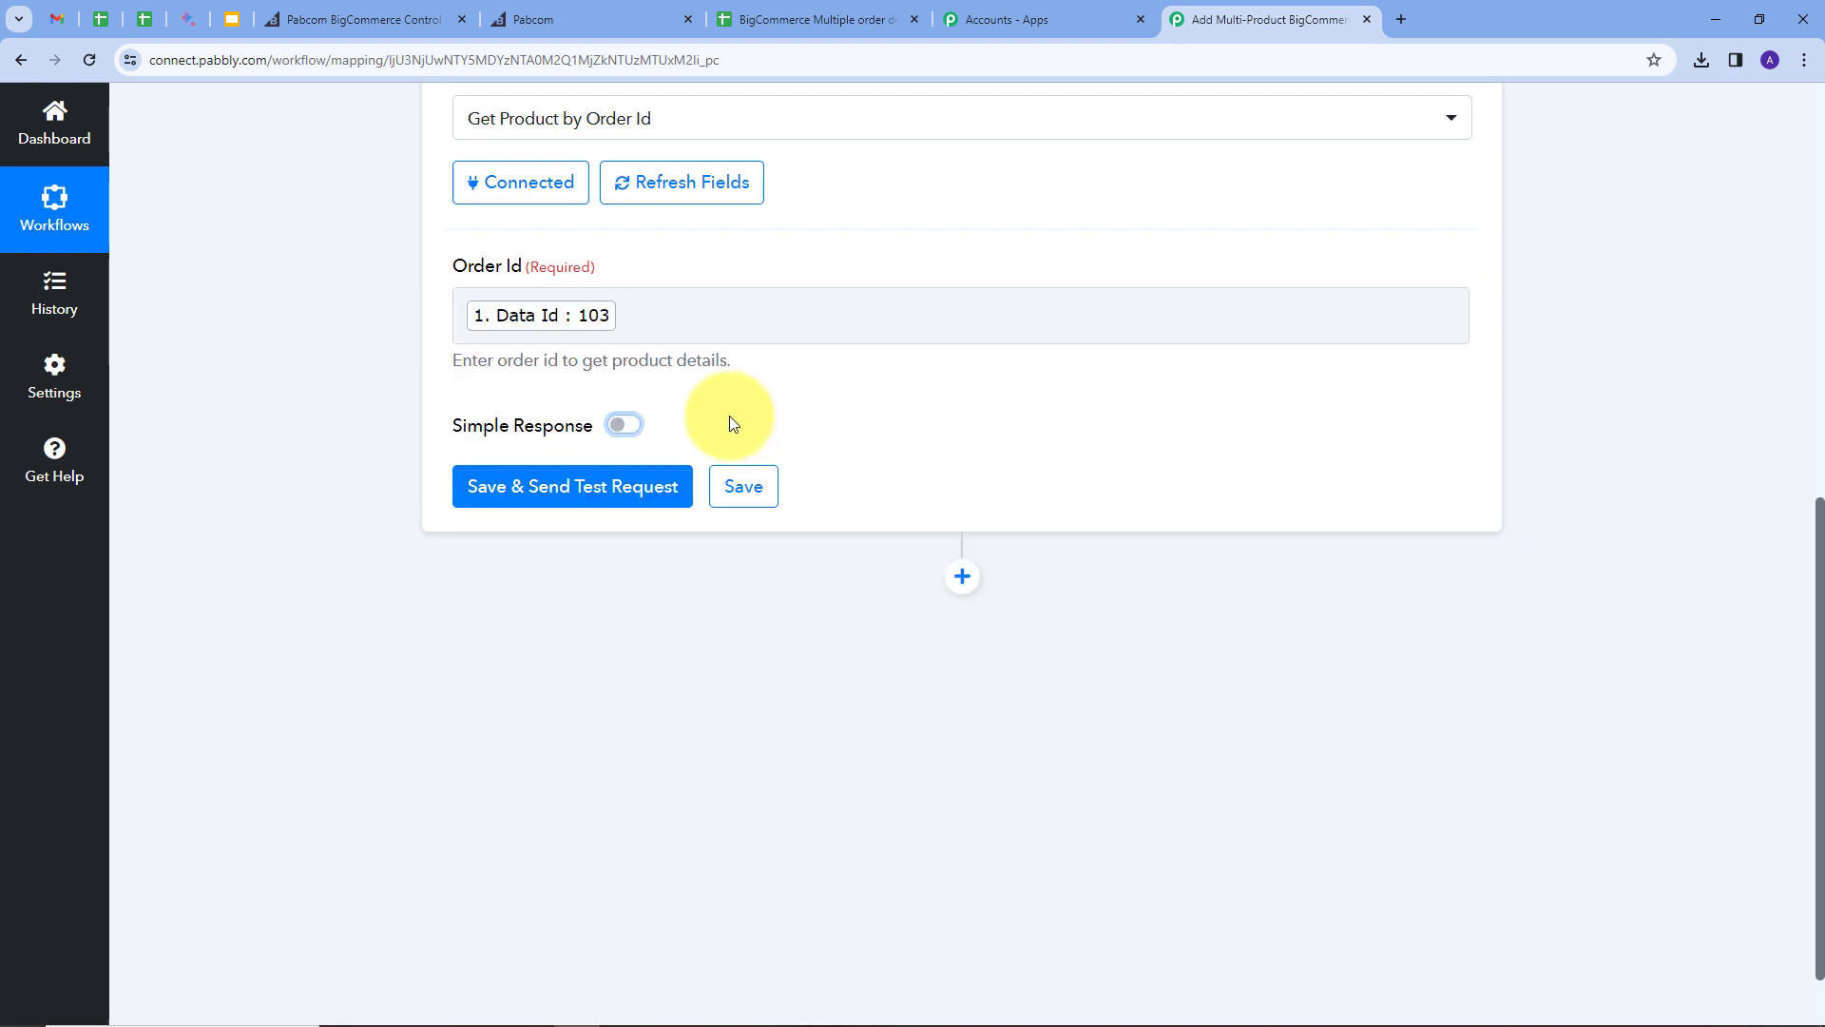
Step: Save and test the step, returning product details such as Mob11i
left_click(582, 498)
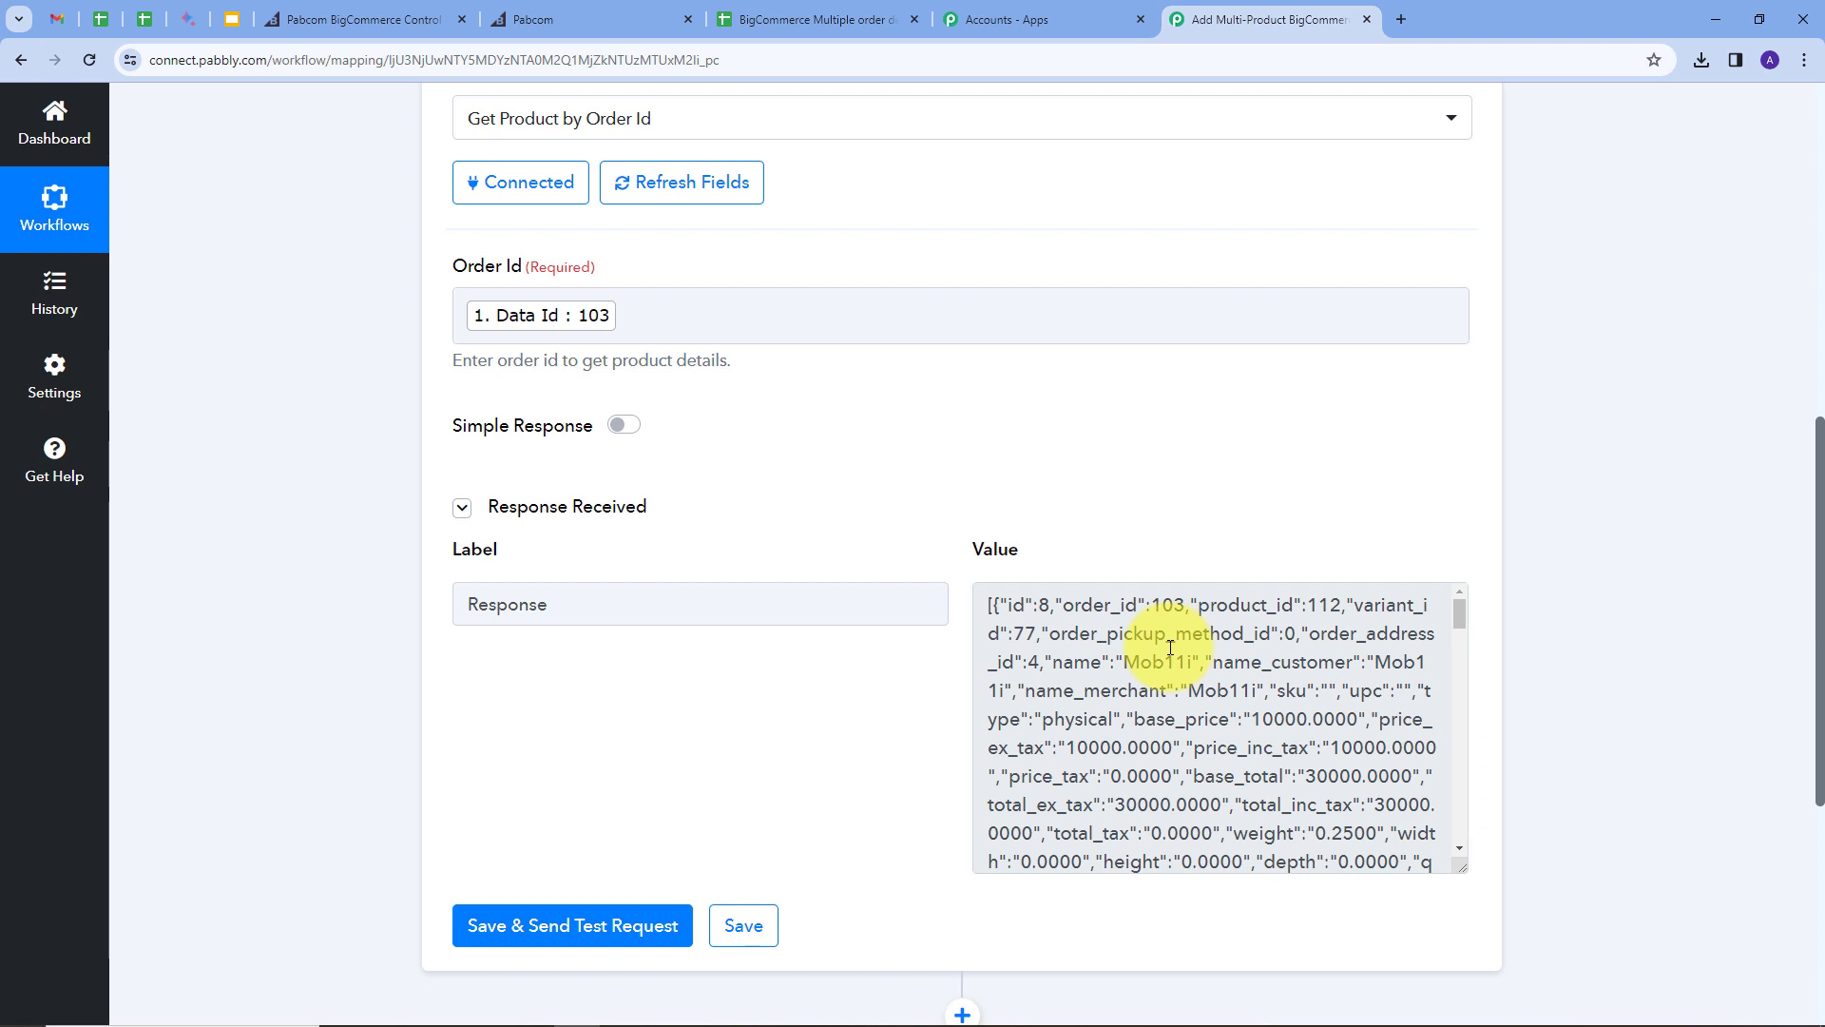
scroll(1155, 632, "down", 1)
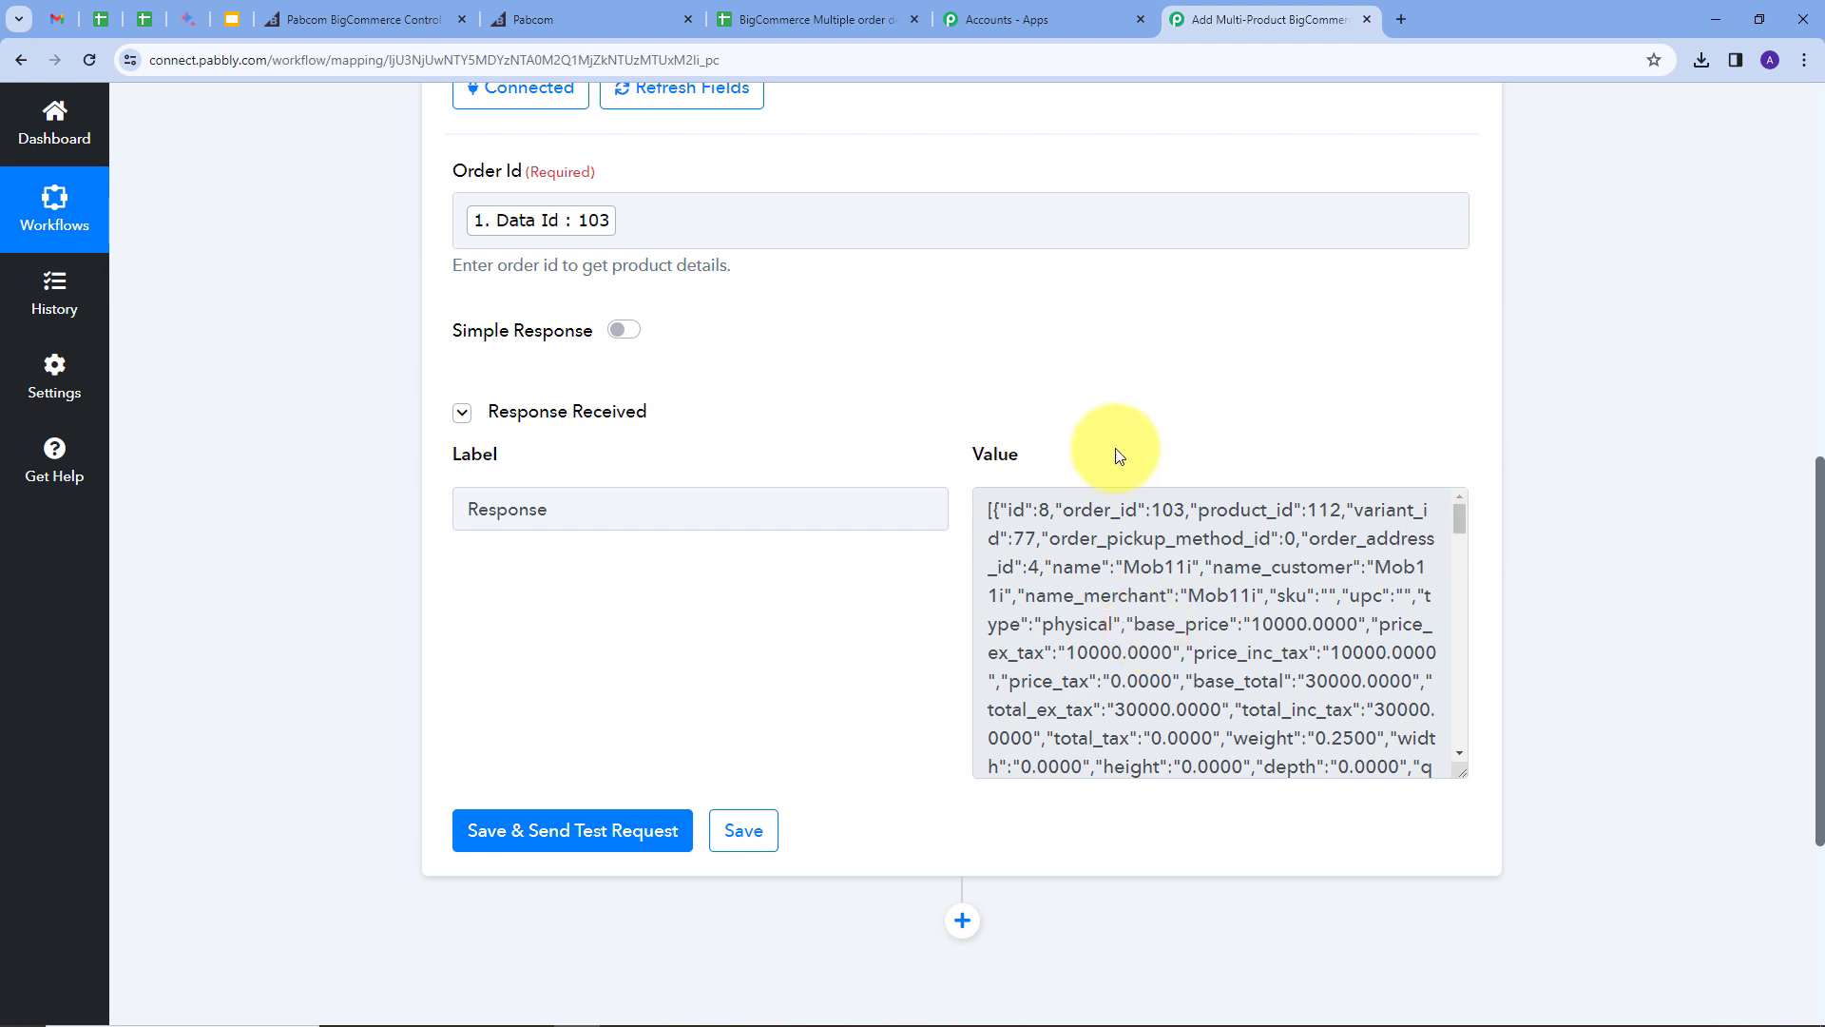
scroll(1569, 395, "down", 2)
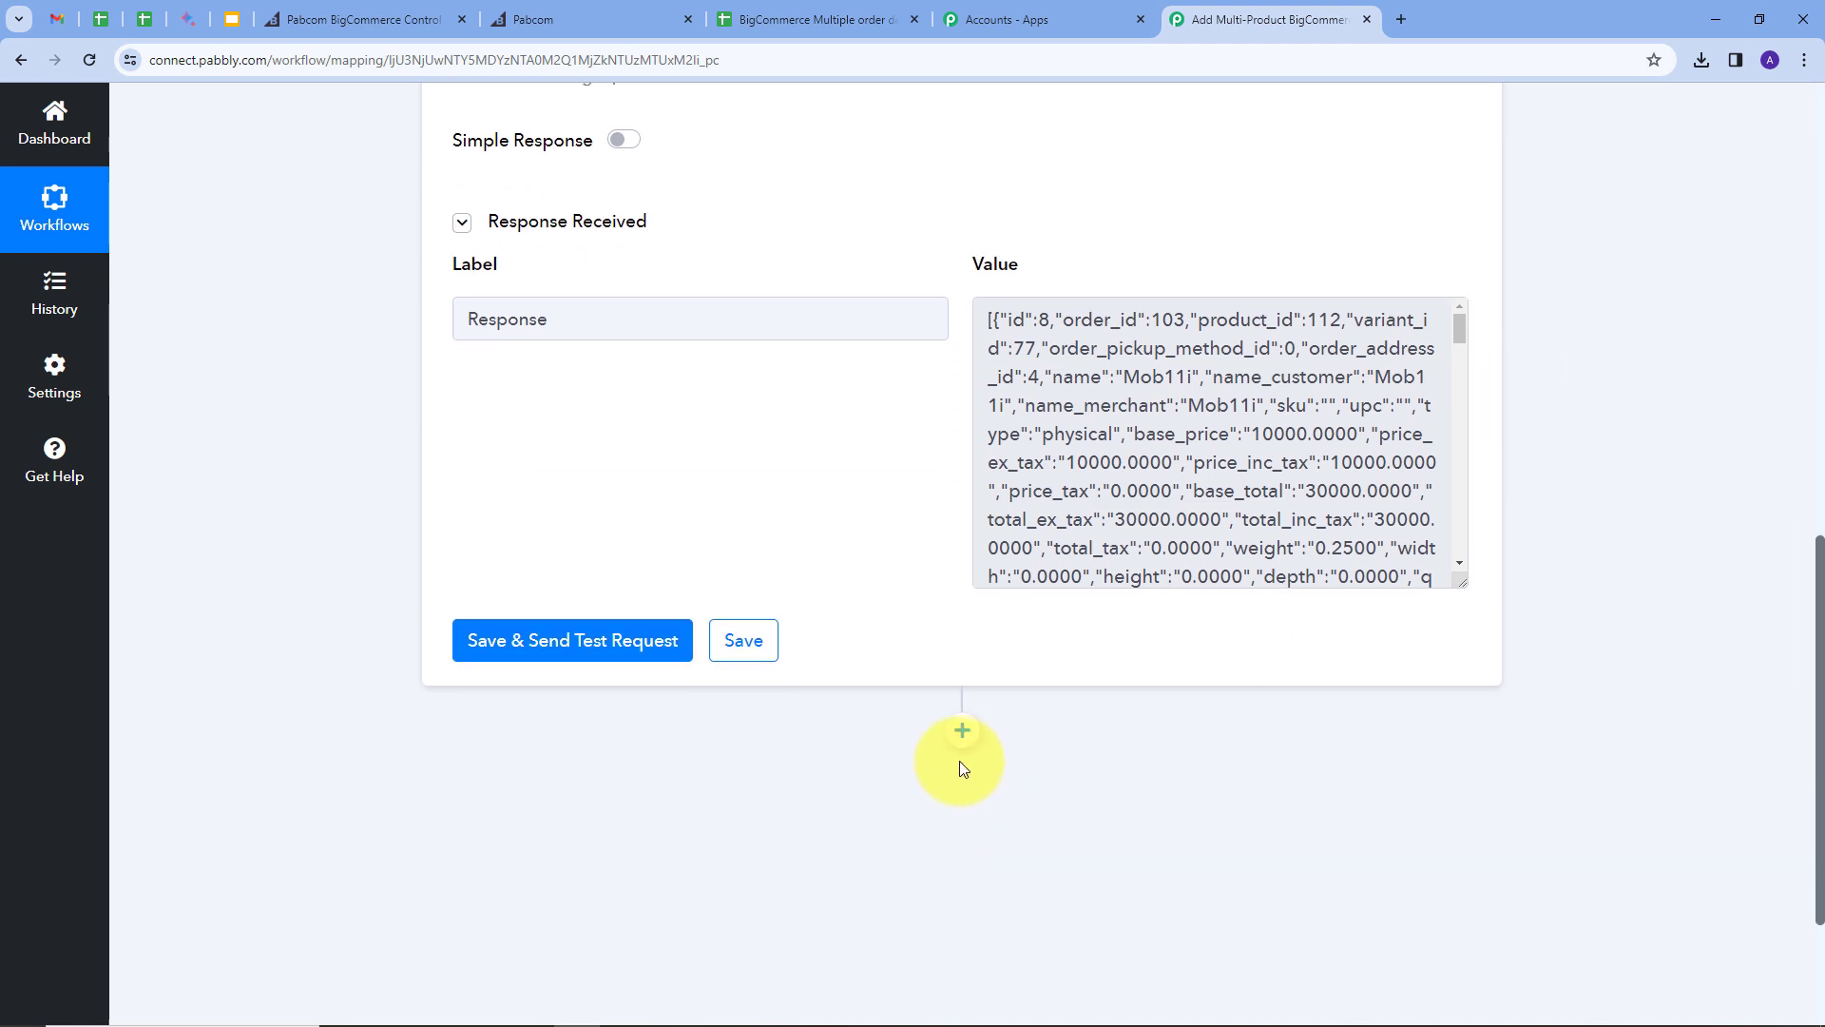
Step: Add a third step using BigCommerce with the Get Order By Id action event
left_click(962, 736)
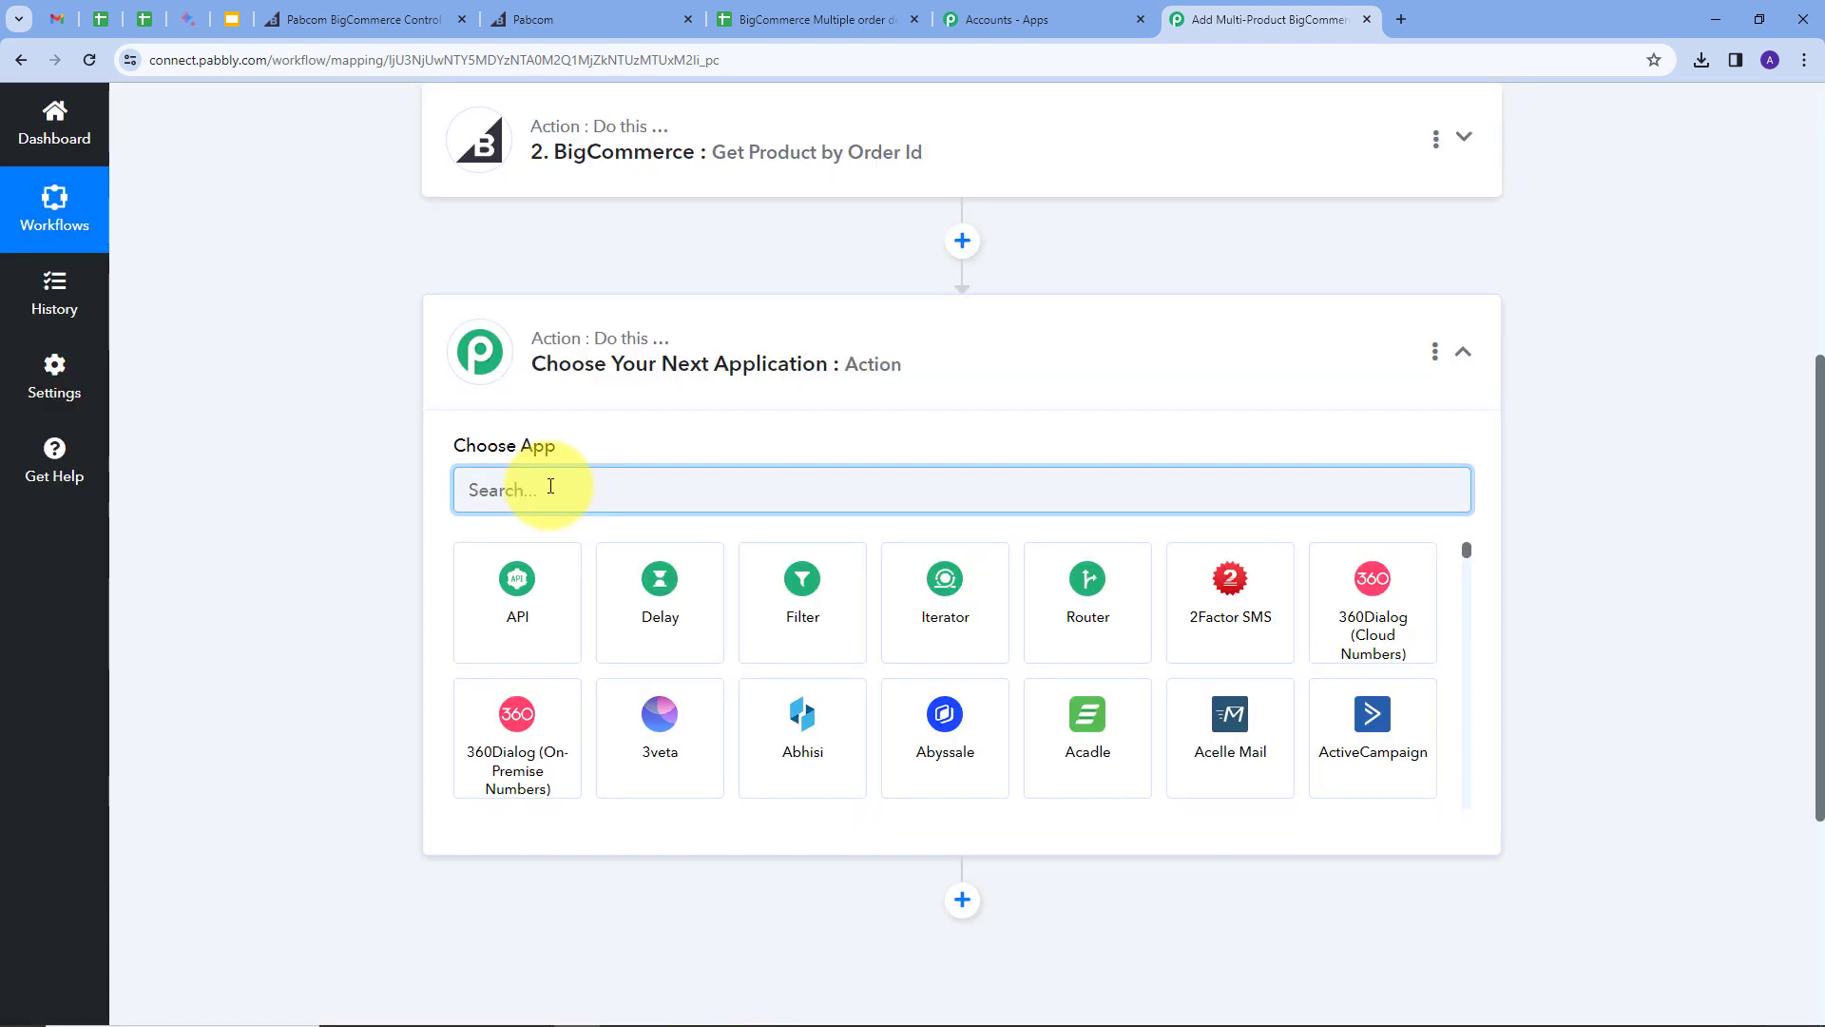
type("big")
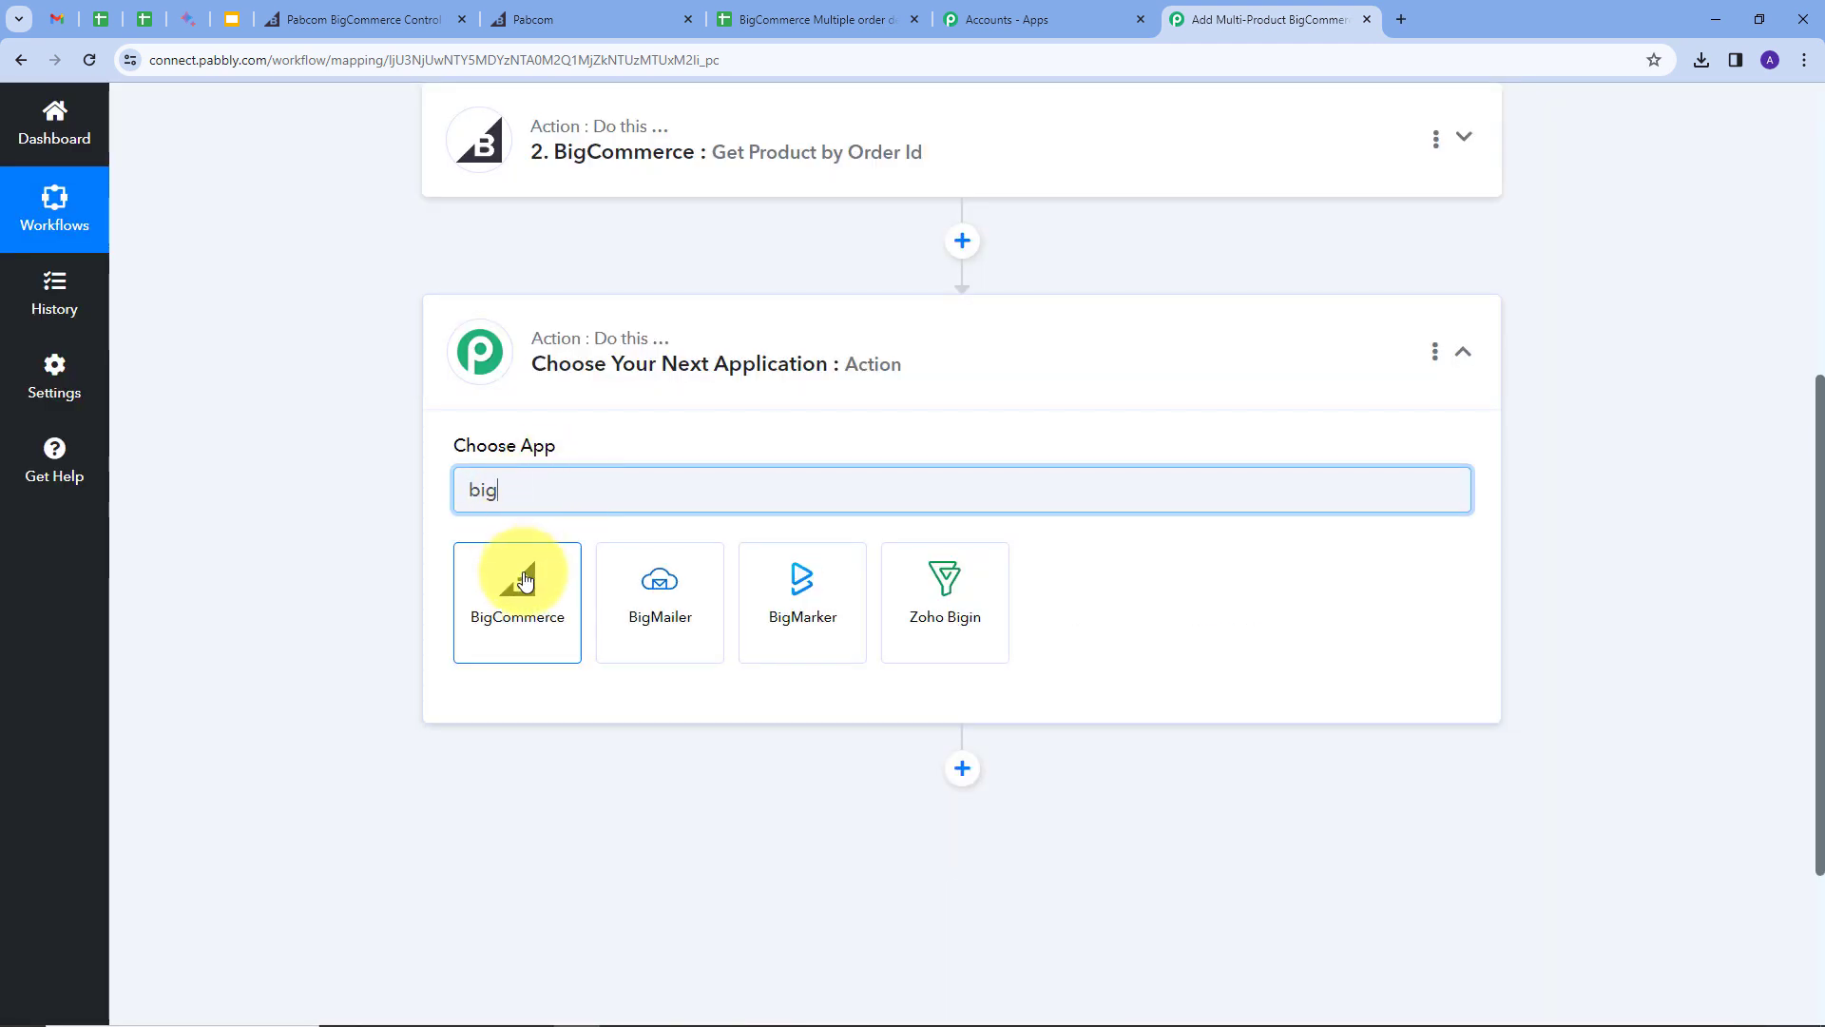
left_click(526, 582)
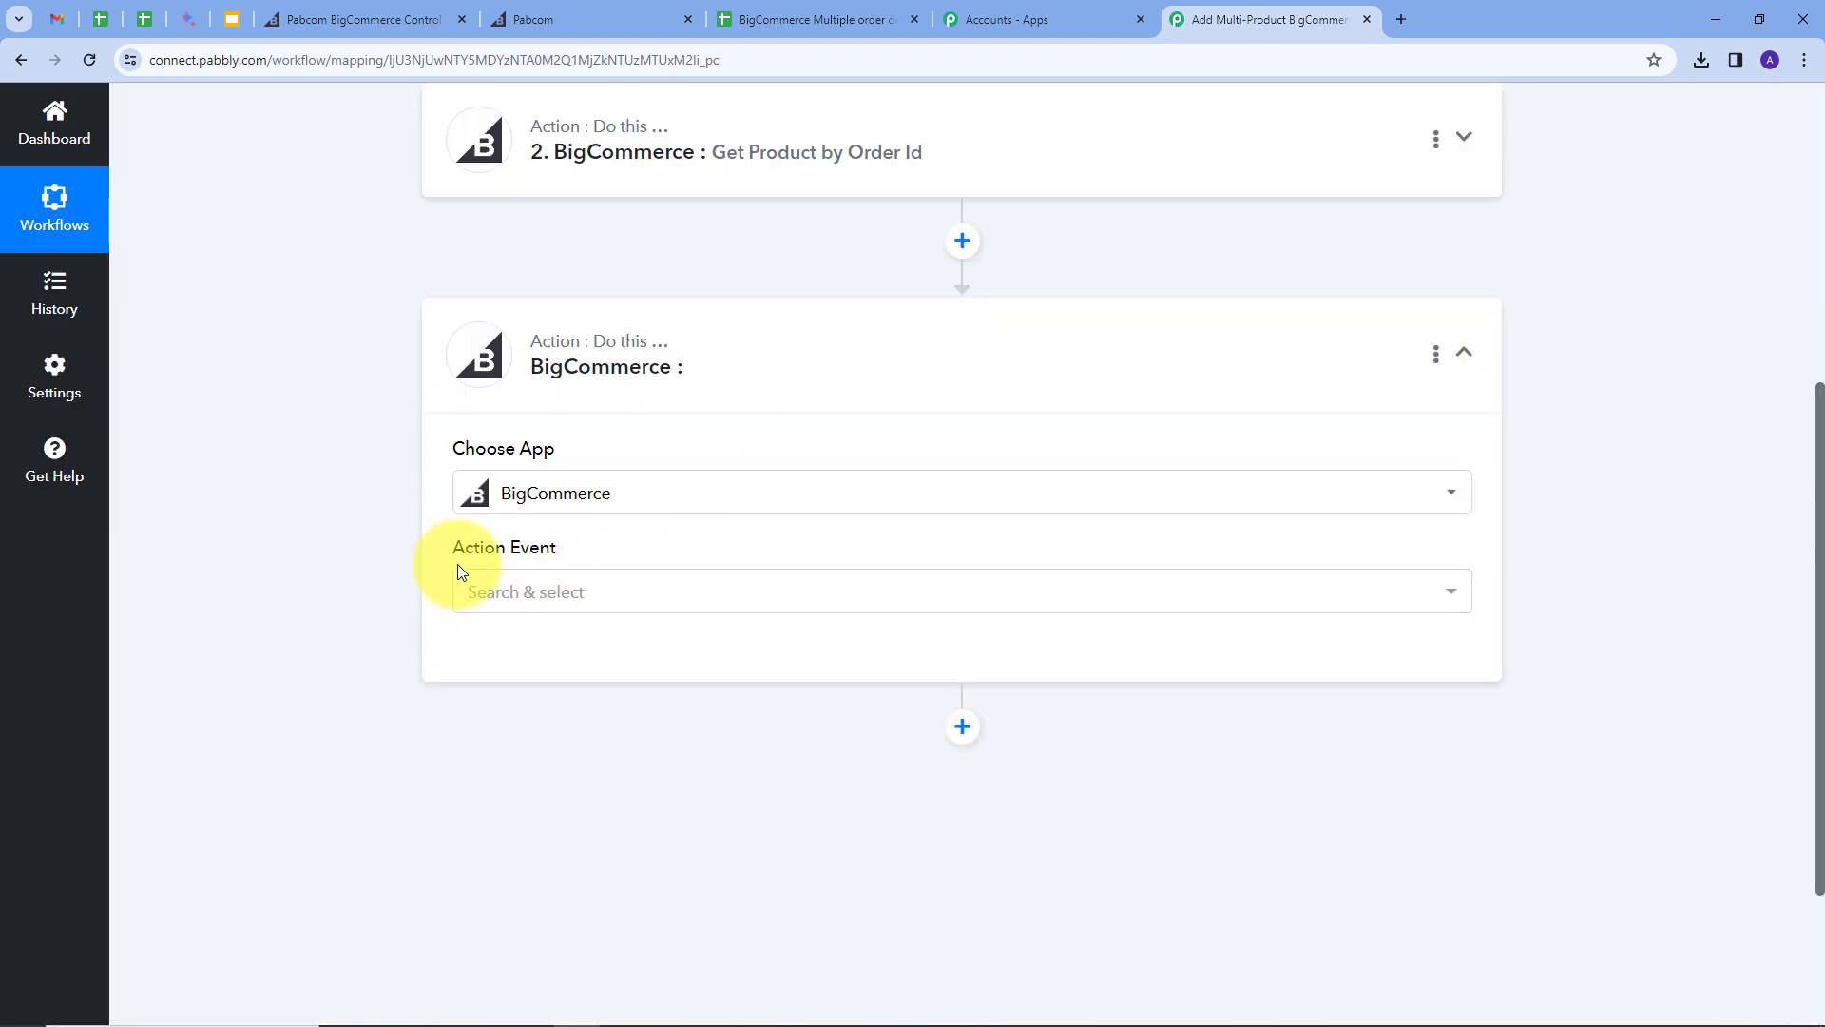
left_click(966, 595)
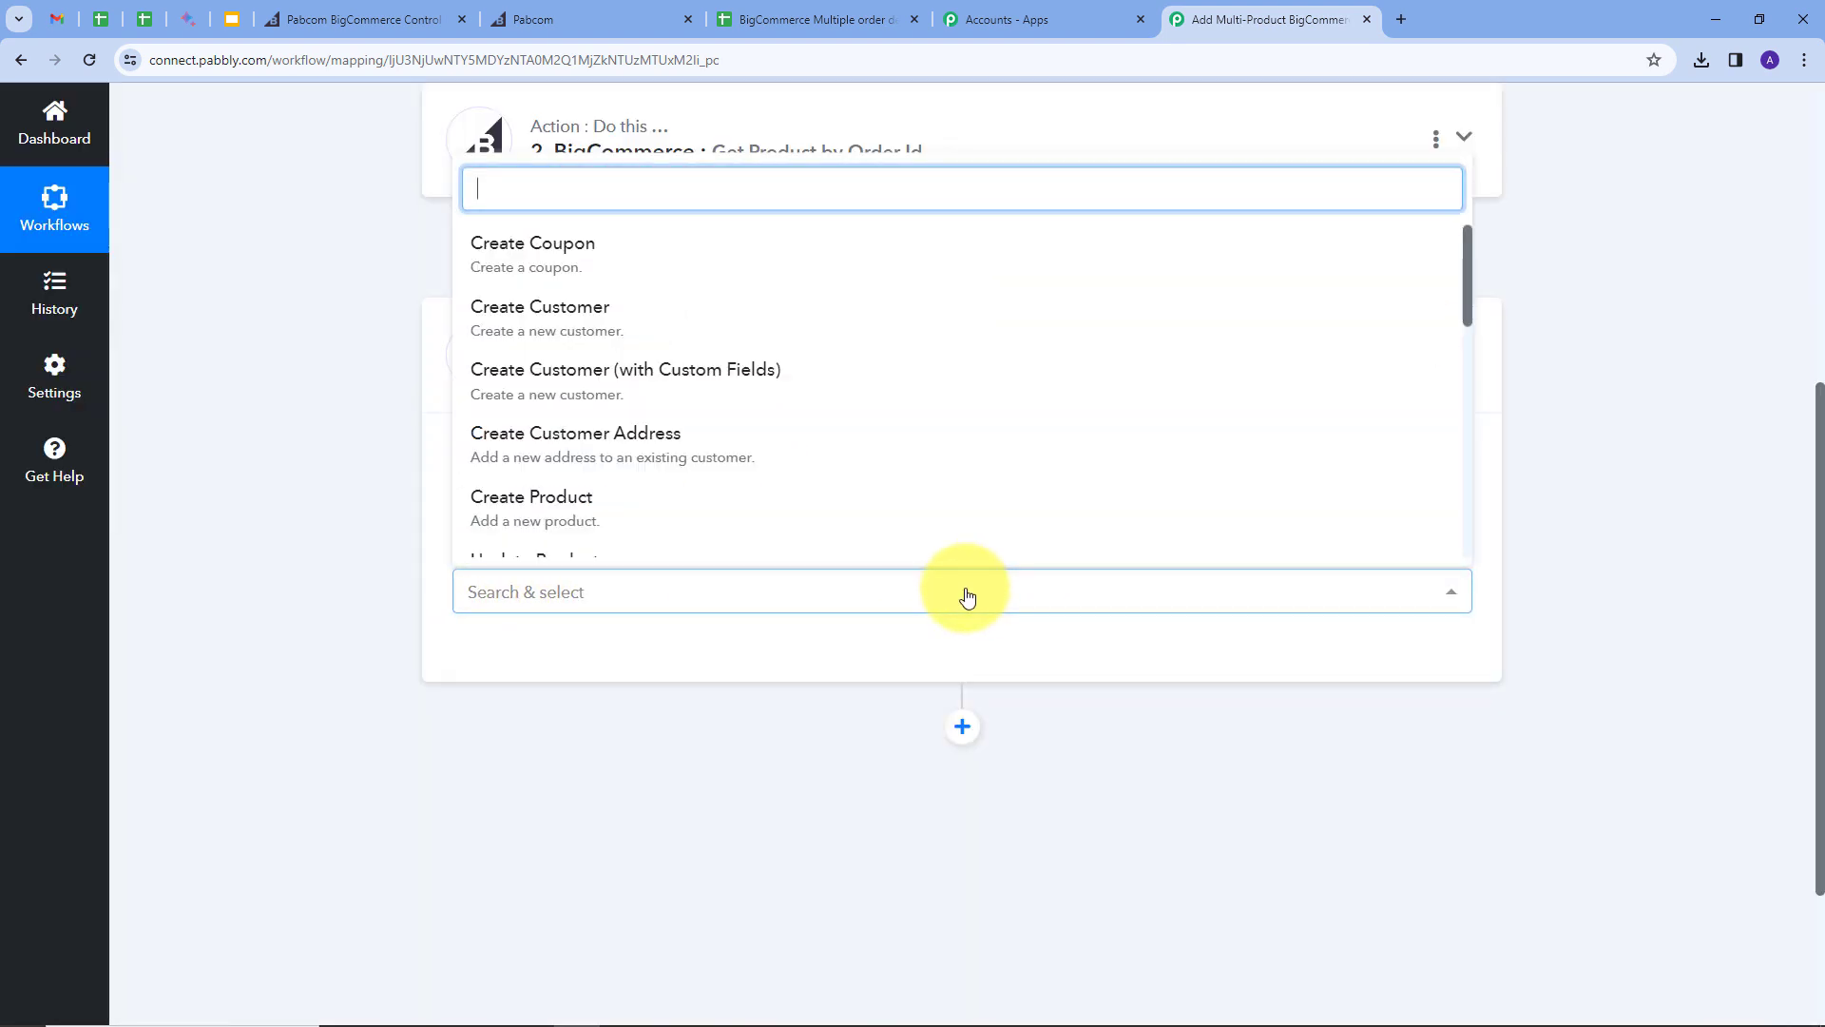
scroll(689, 342, "down", 4)
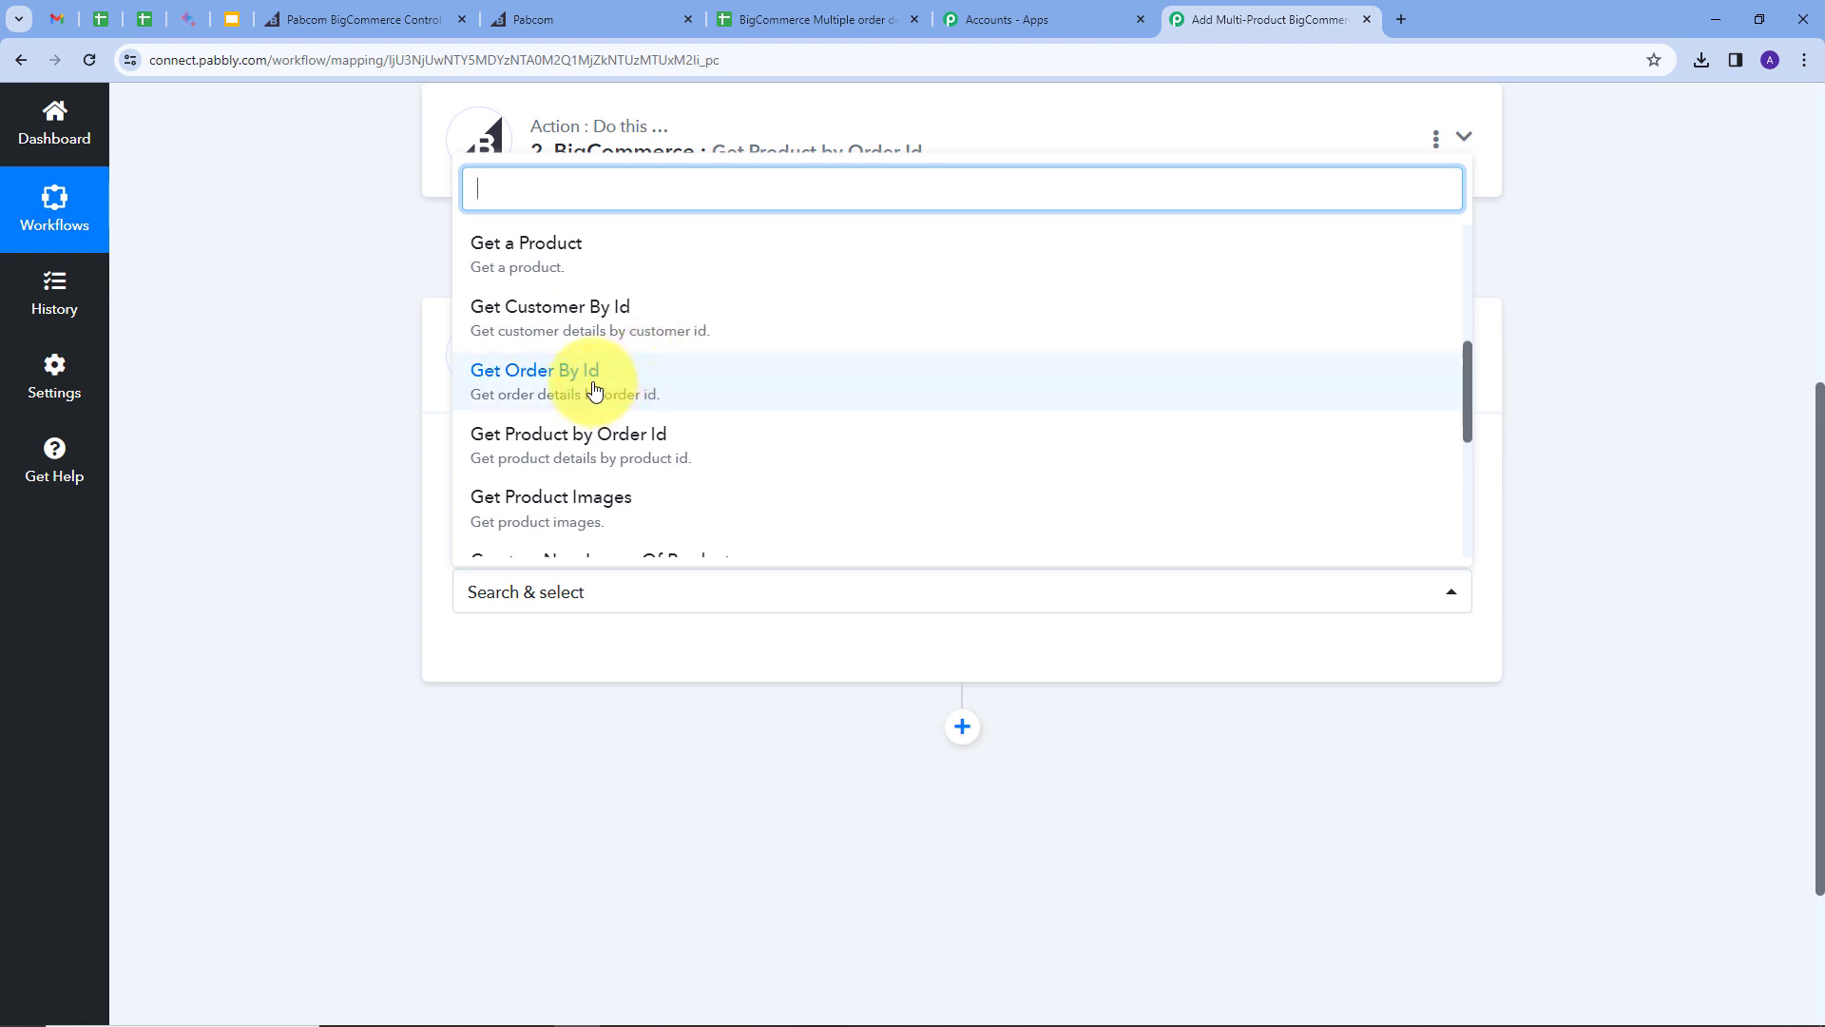
left_click(560, 385)
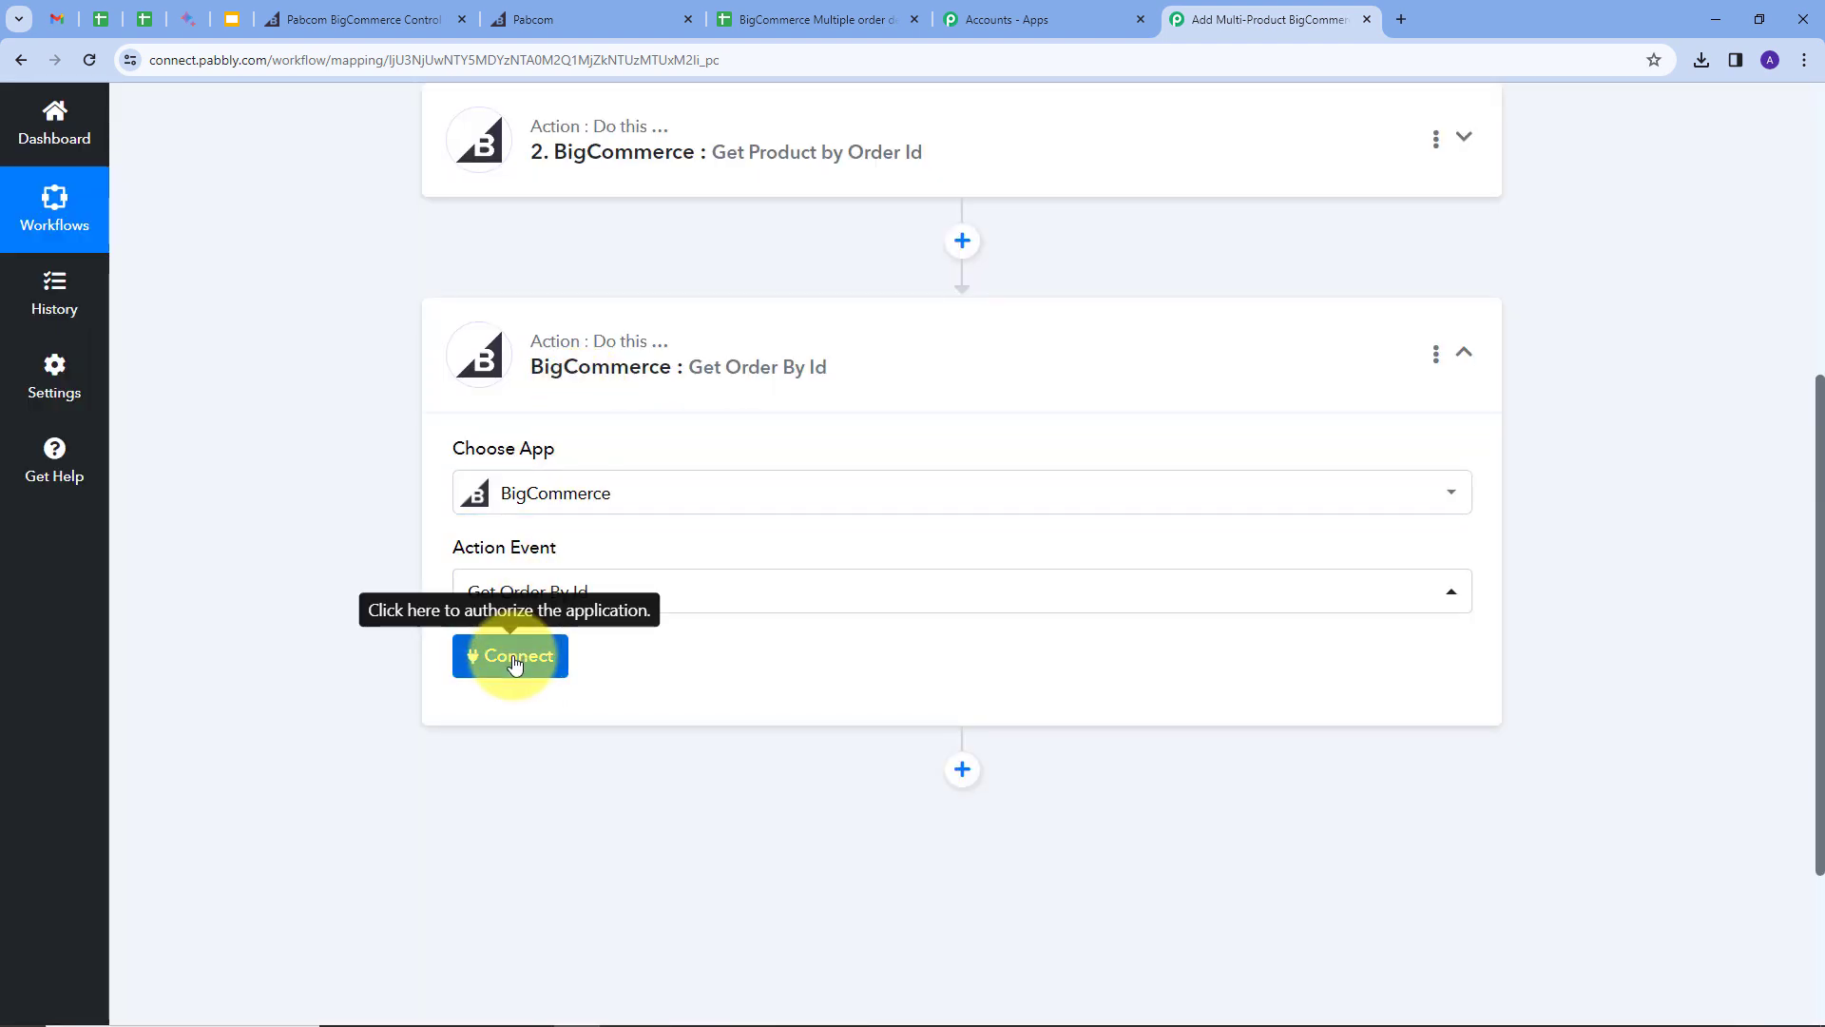
Step: Link it to the existing BigCommerce connection and map Data Id 103 into Order Id
left_click(519, 657)
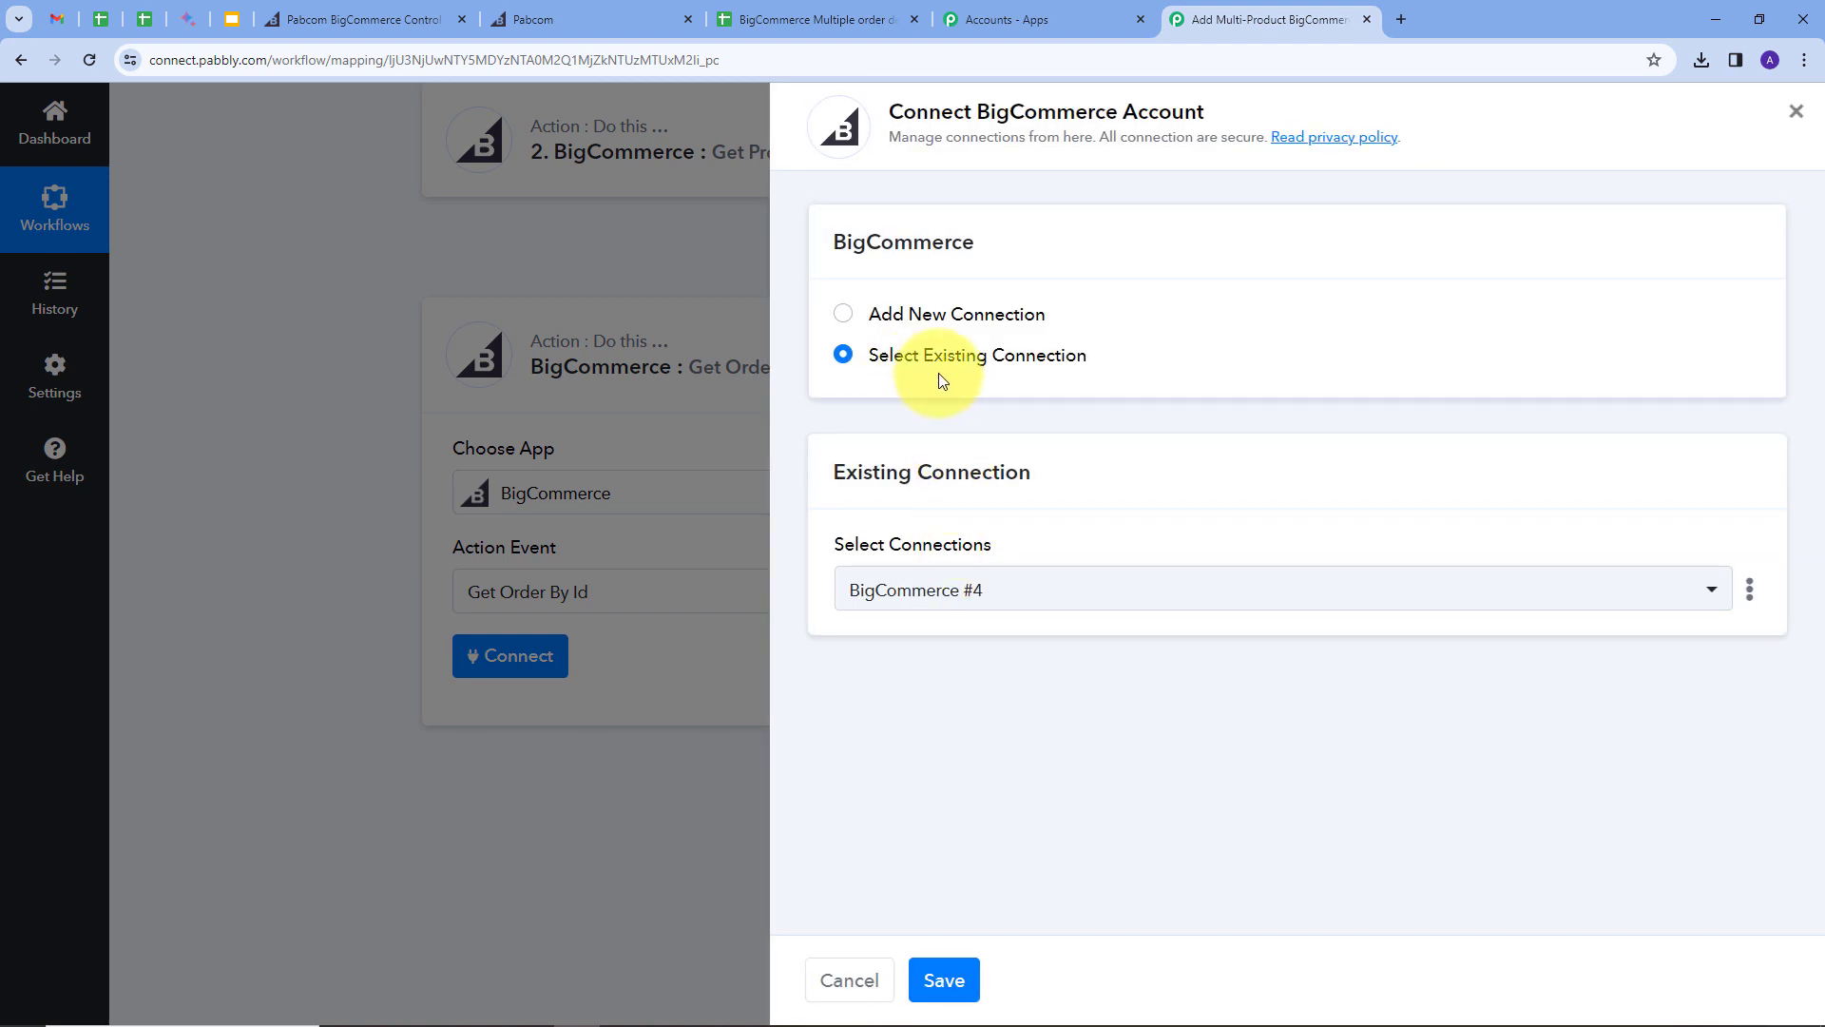
left_click(945, 982)
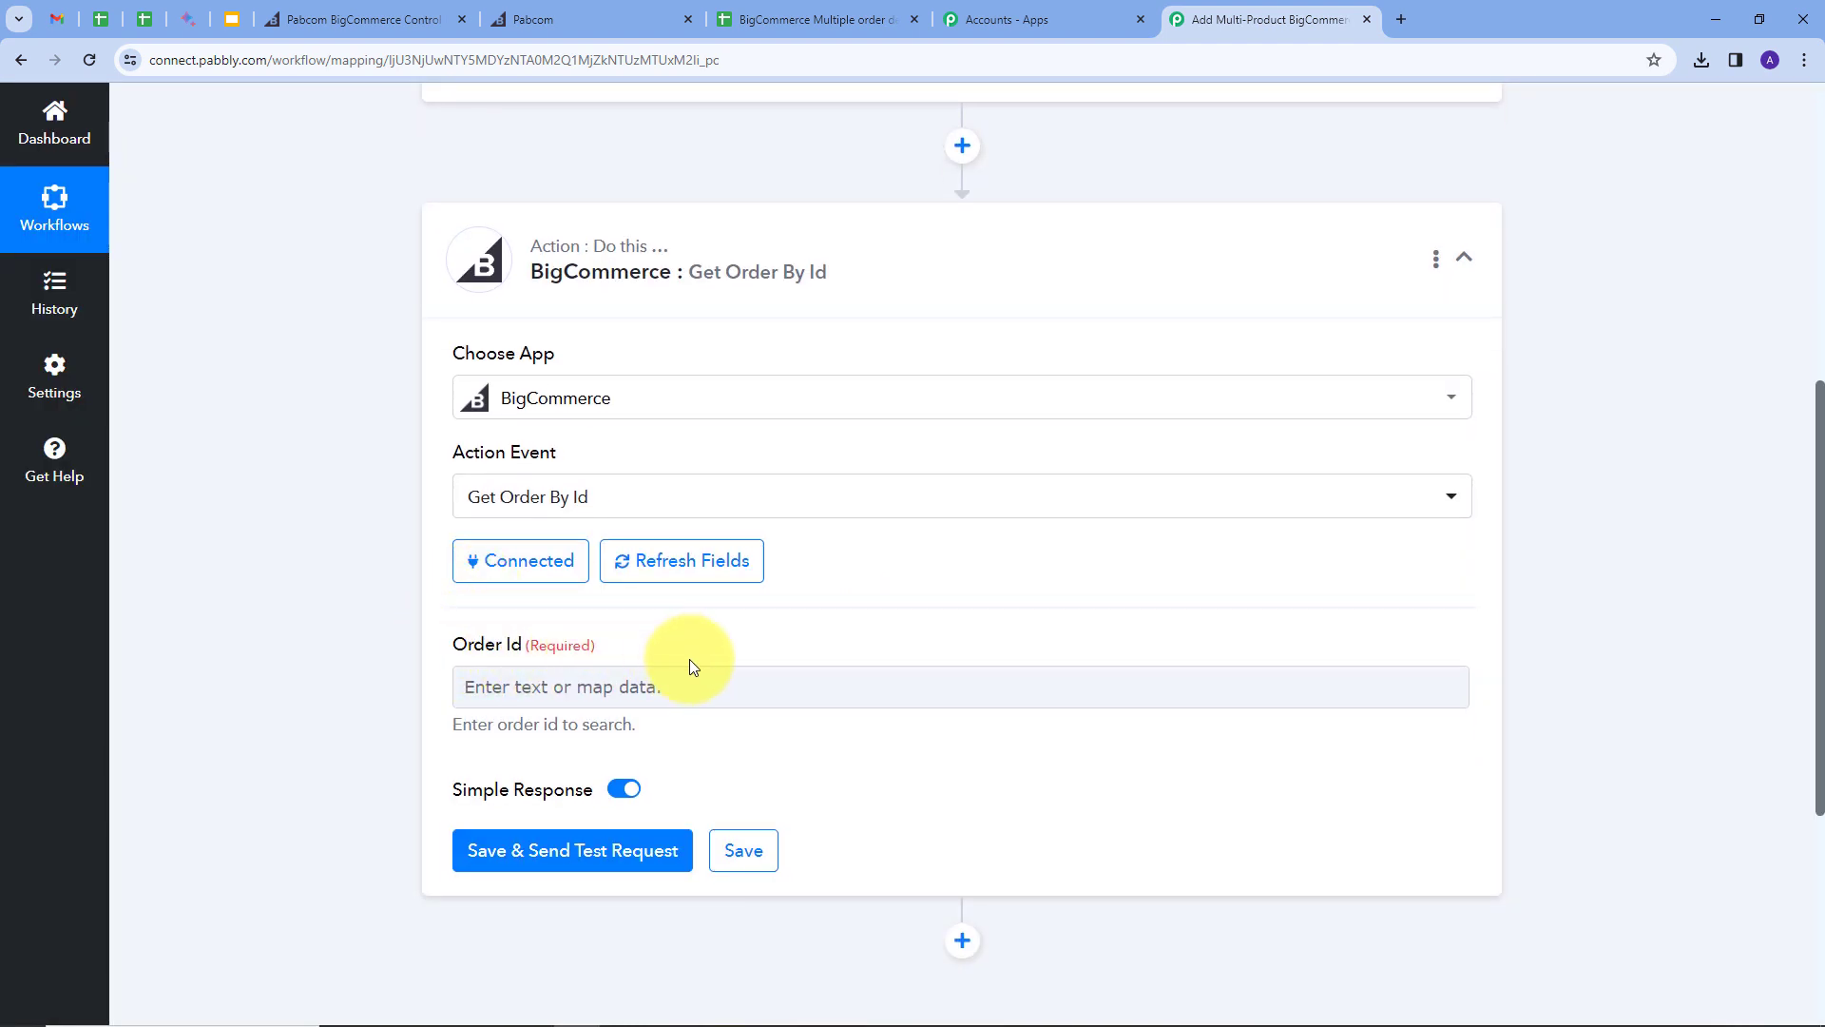
left_click(692, 685)
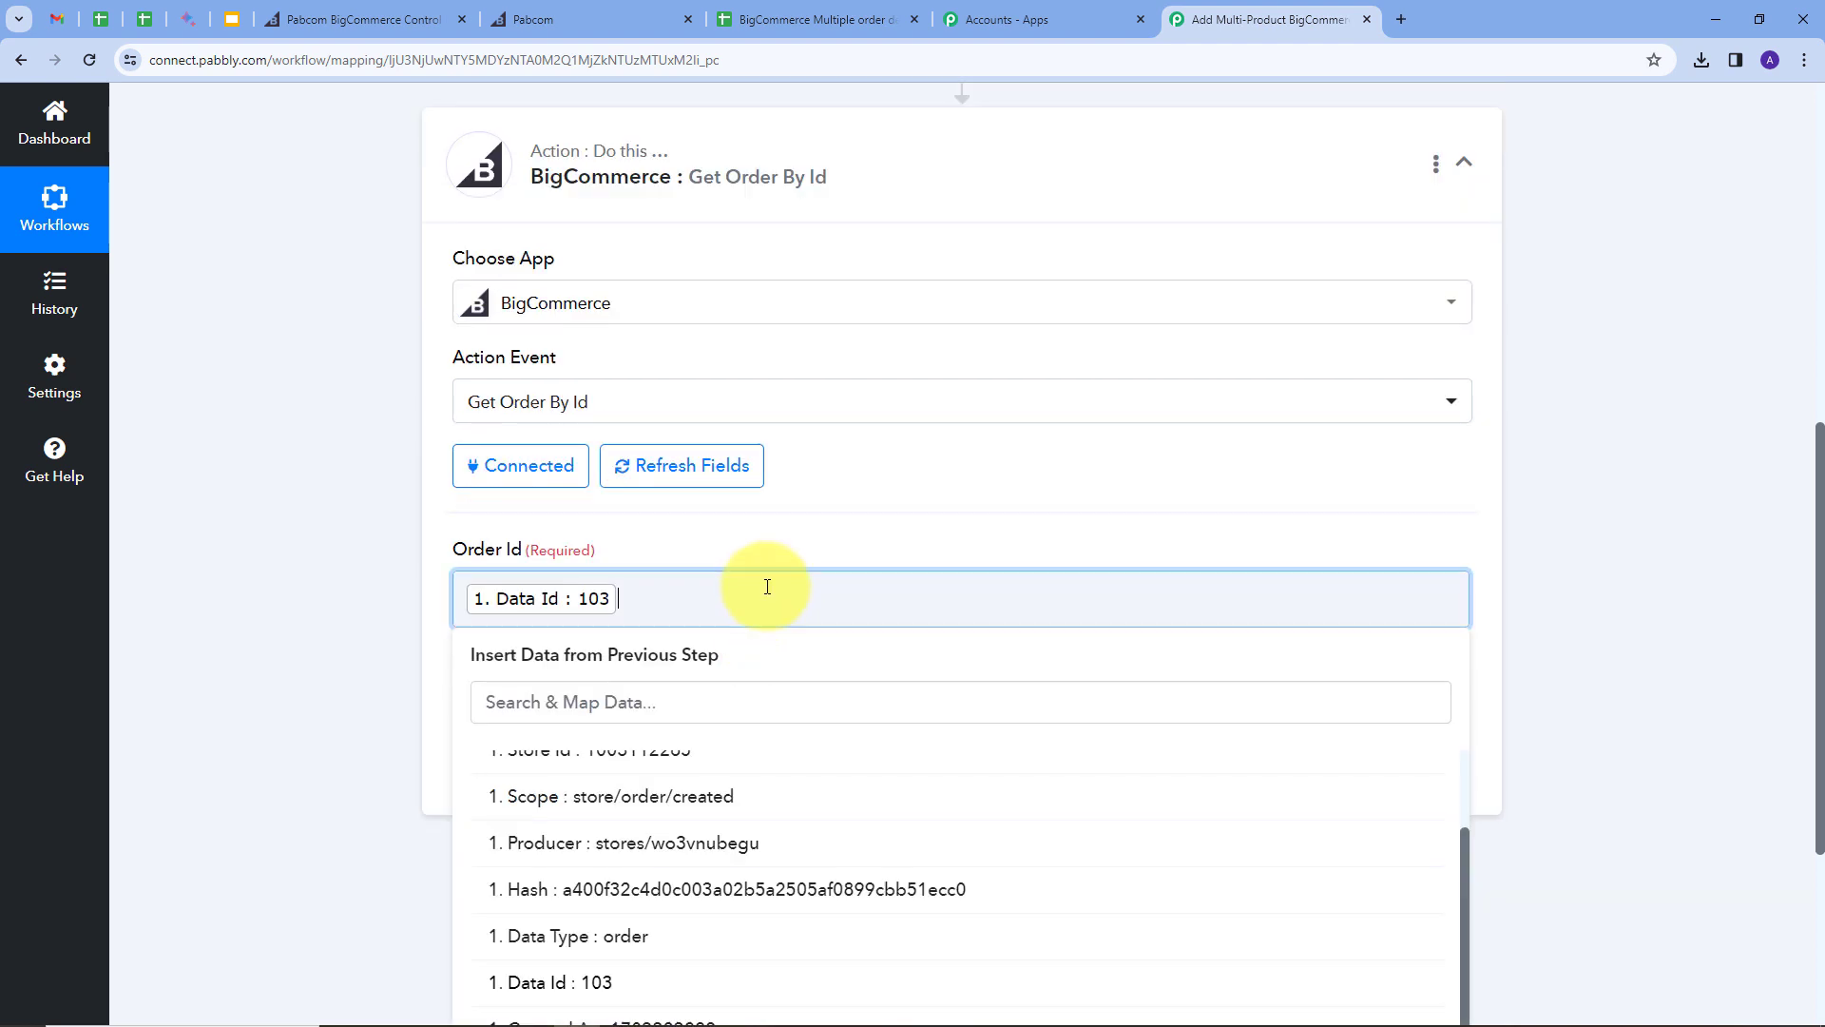
left_click(762, 565)
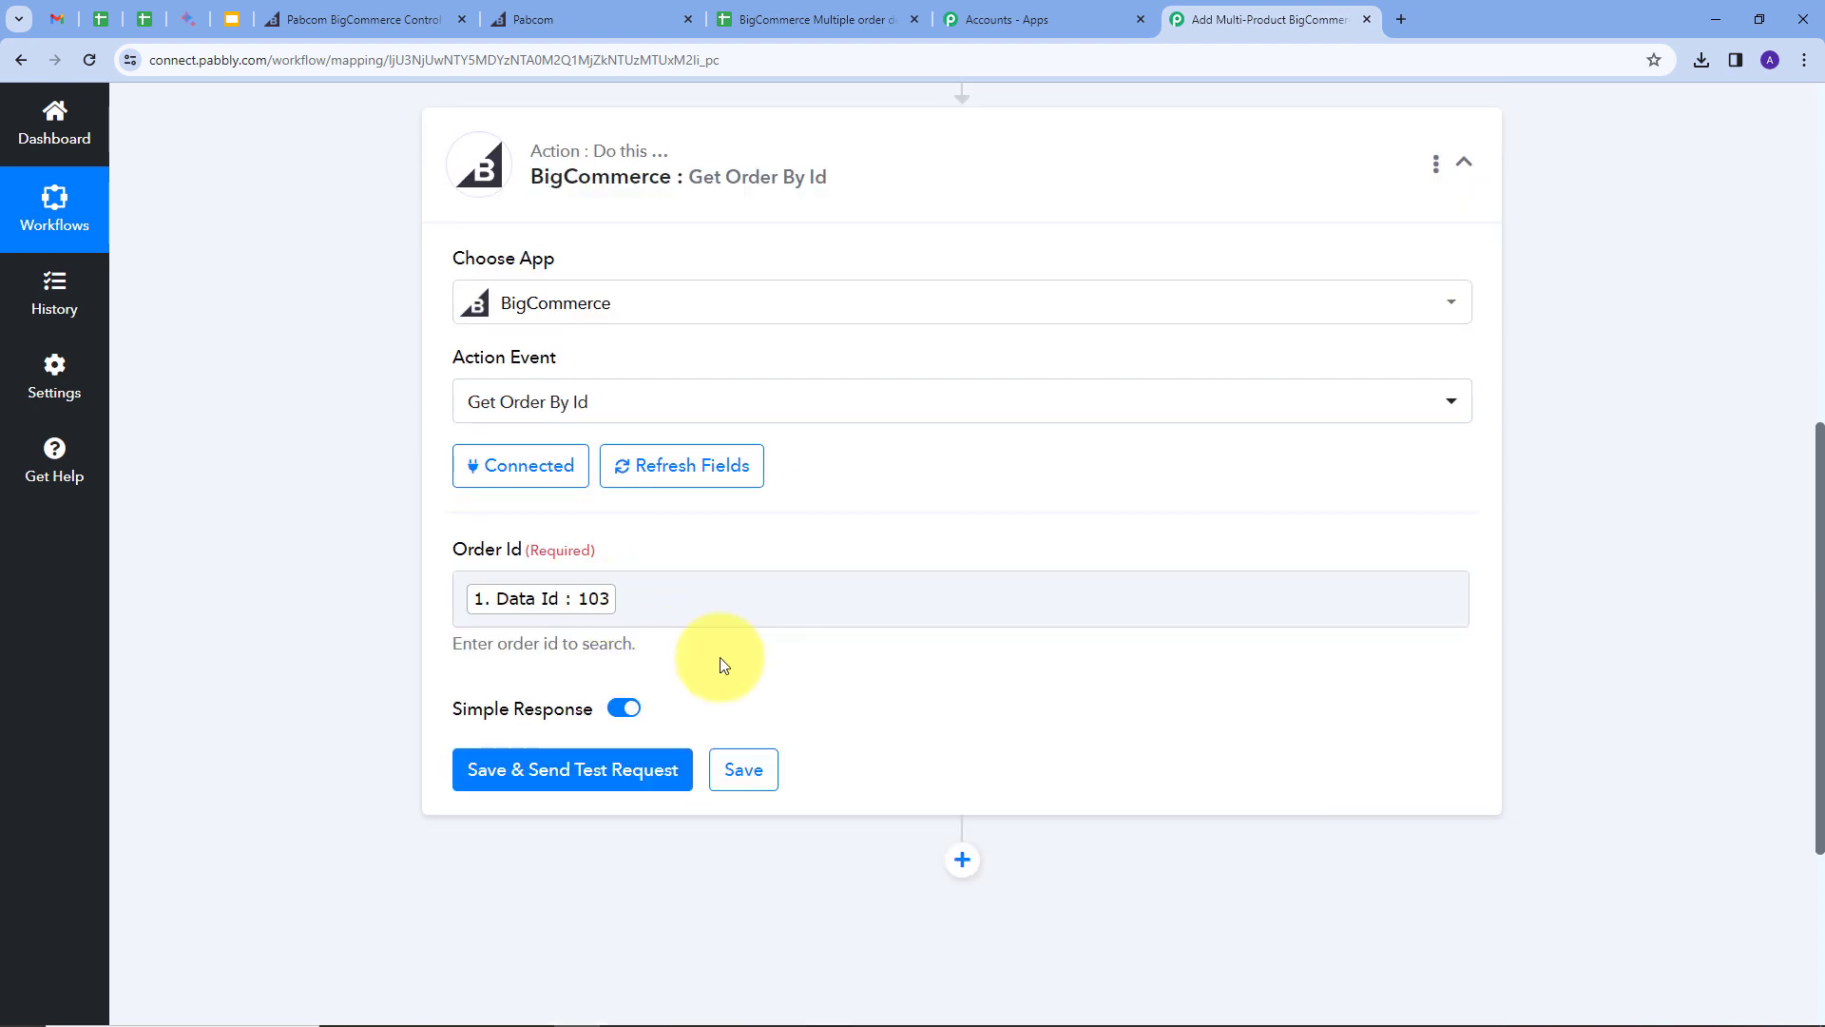
Step: Test the Get Order By Id step for order 103 and inspect the Subtotal Inc Tax value
left_click(561, 772)
scroll(993, 675, "down", 4)
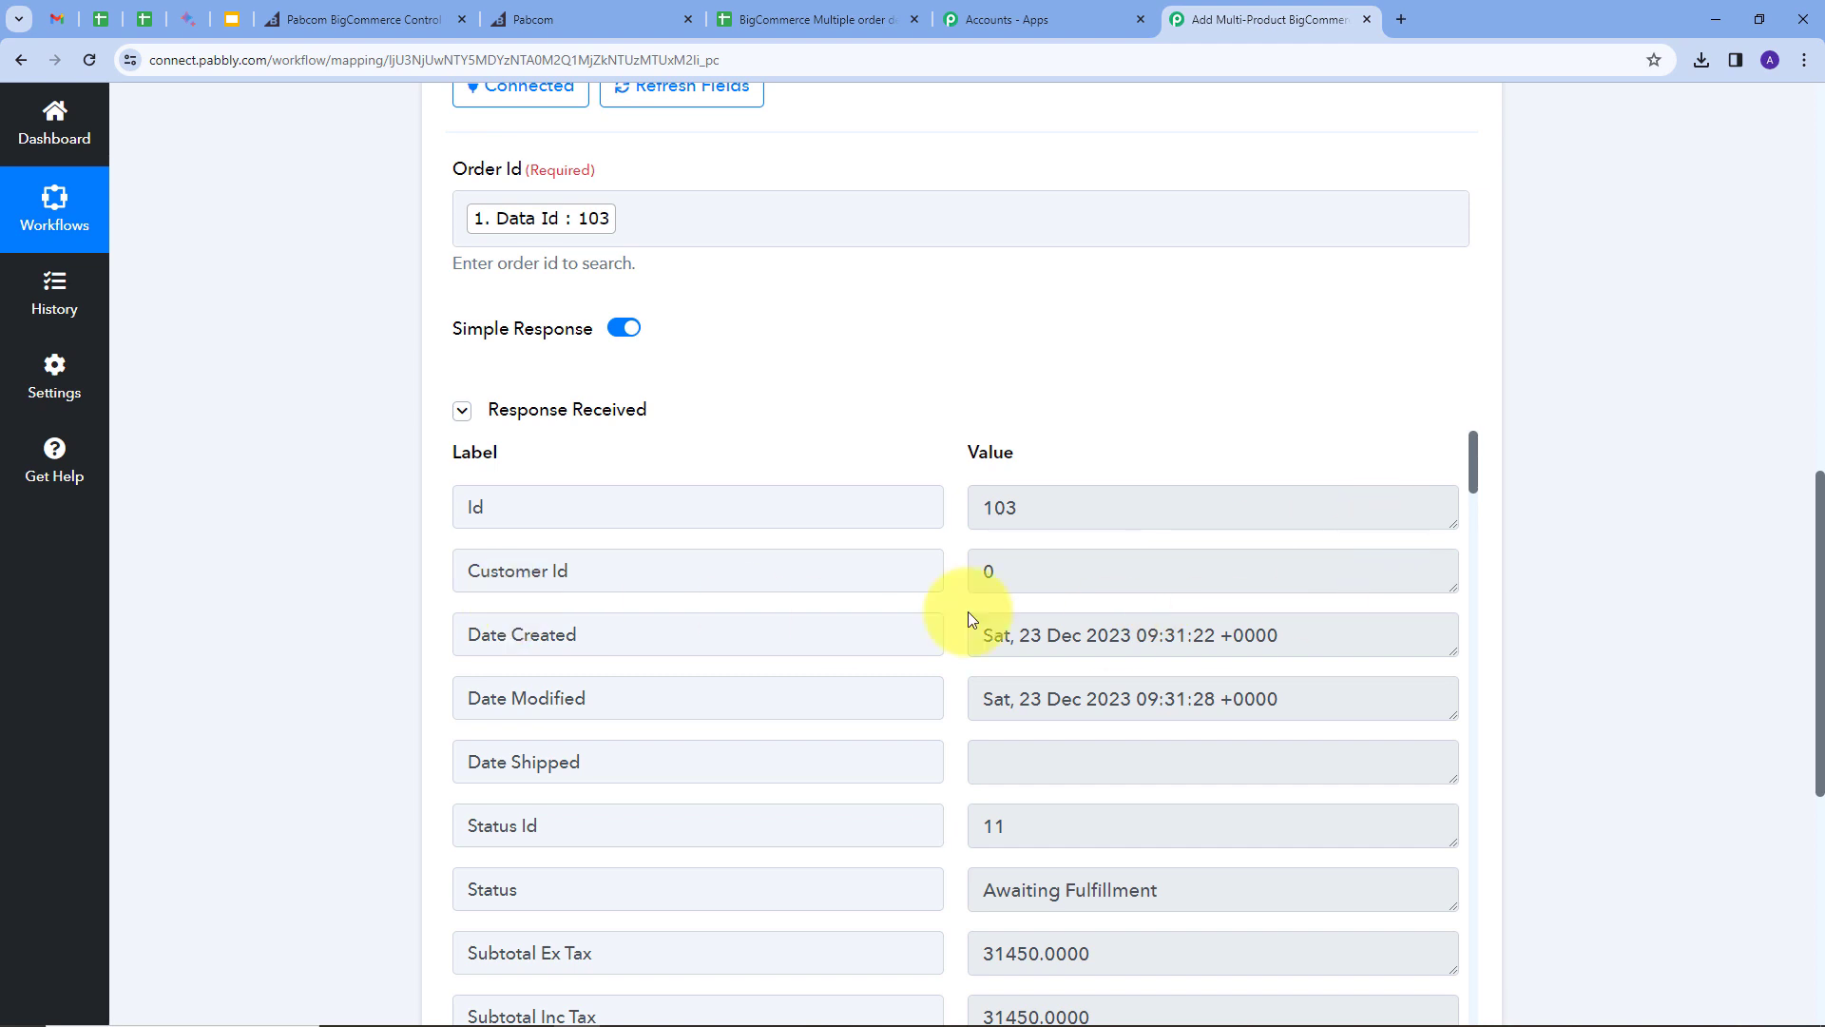
scroll(1088, 570, "down", 3)
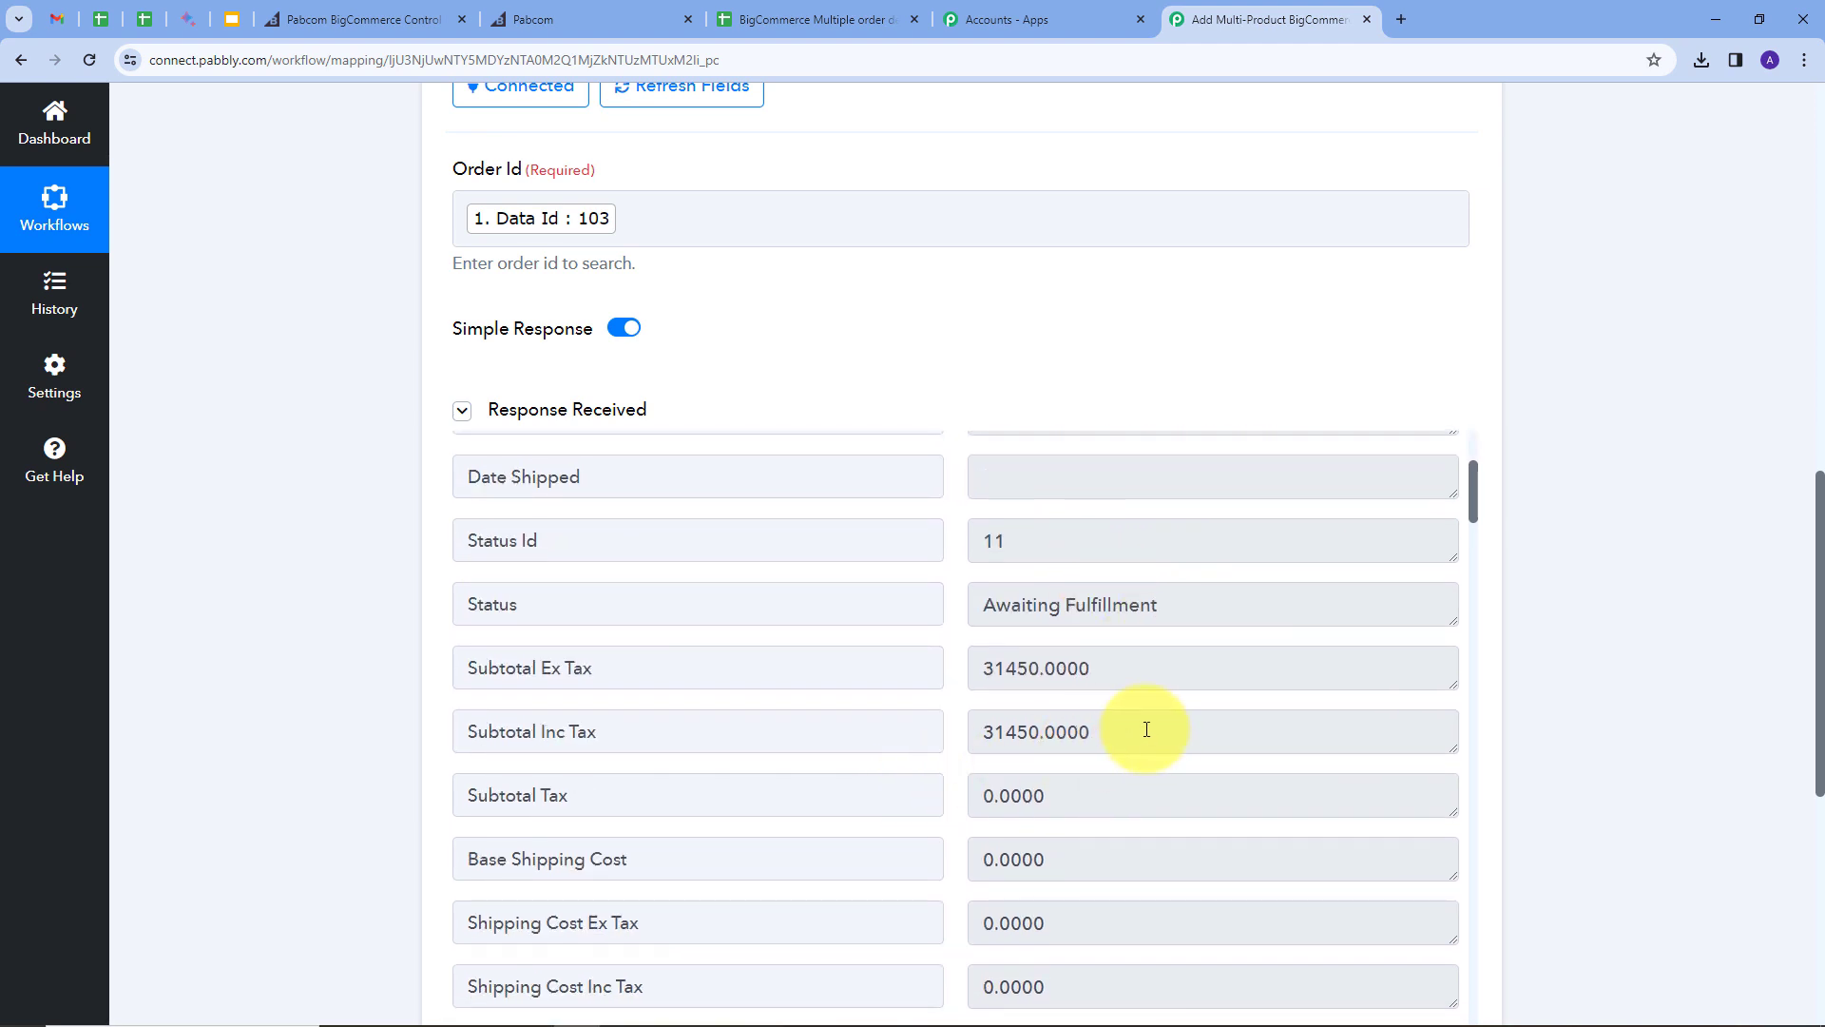
double_click(1144, 731)
scroll(1144, 684, "down", 2)
scroll(1145, 619, "up", 3)
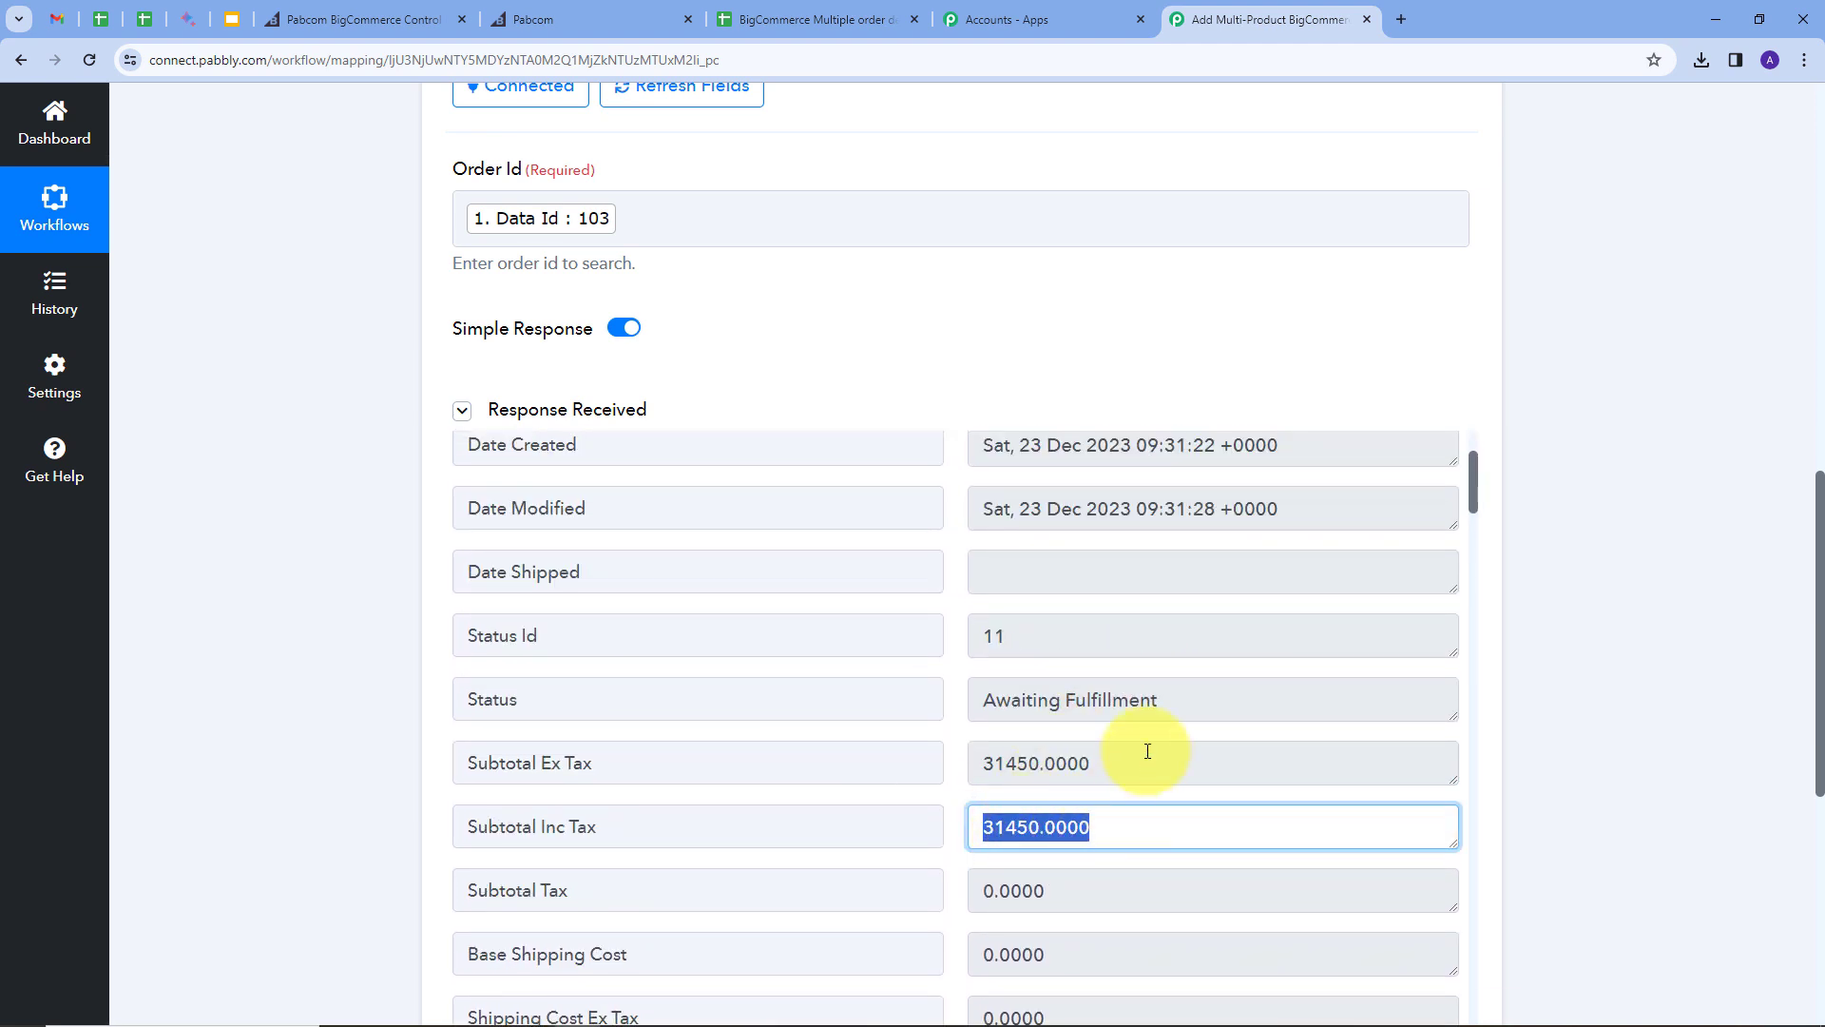
scroll(1160, 701, "down", 15)
scroll(1157, 647, "up", 2)
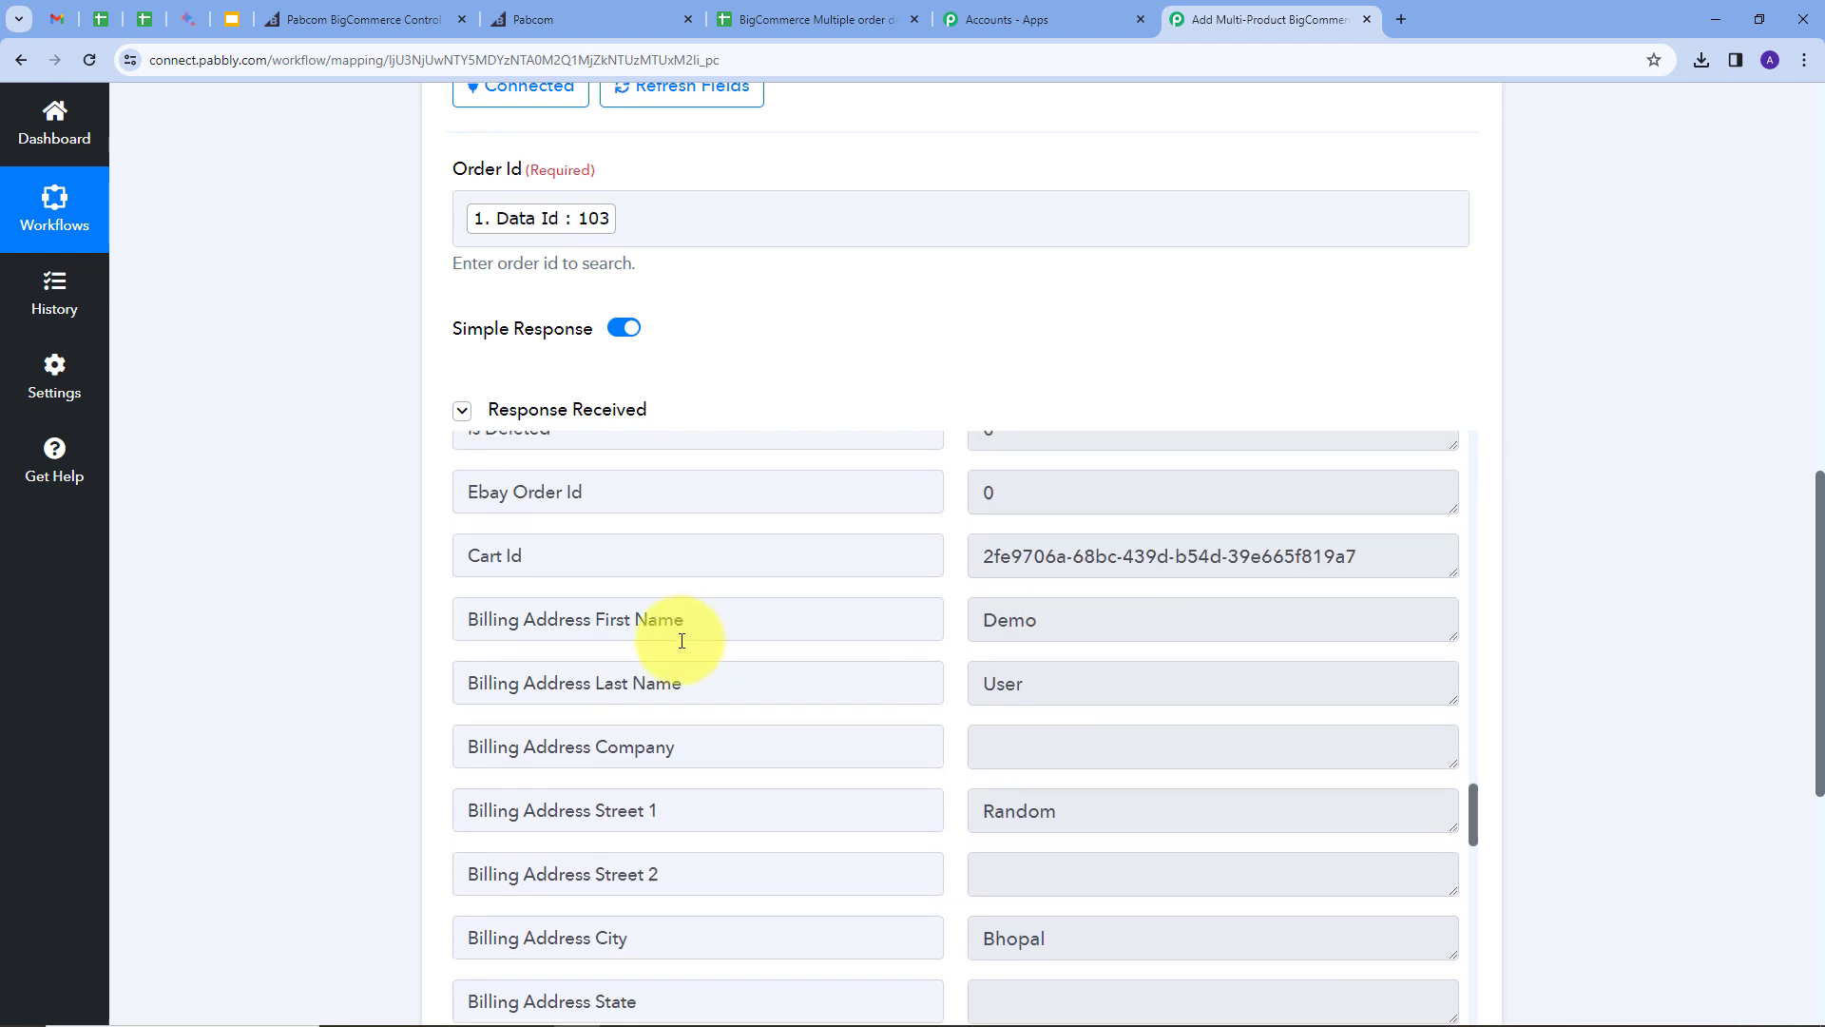
Step: Review the response's billing first name, city Bhopal, zip code, country India and email
left_click_drag(1059, 628, 970, 717)
scroll(1096, 718, "down", 1)
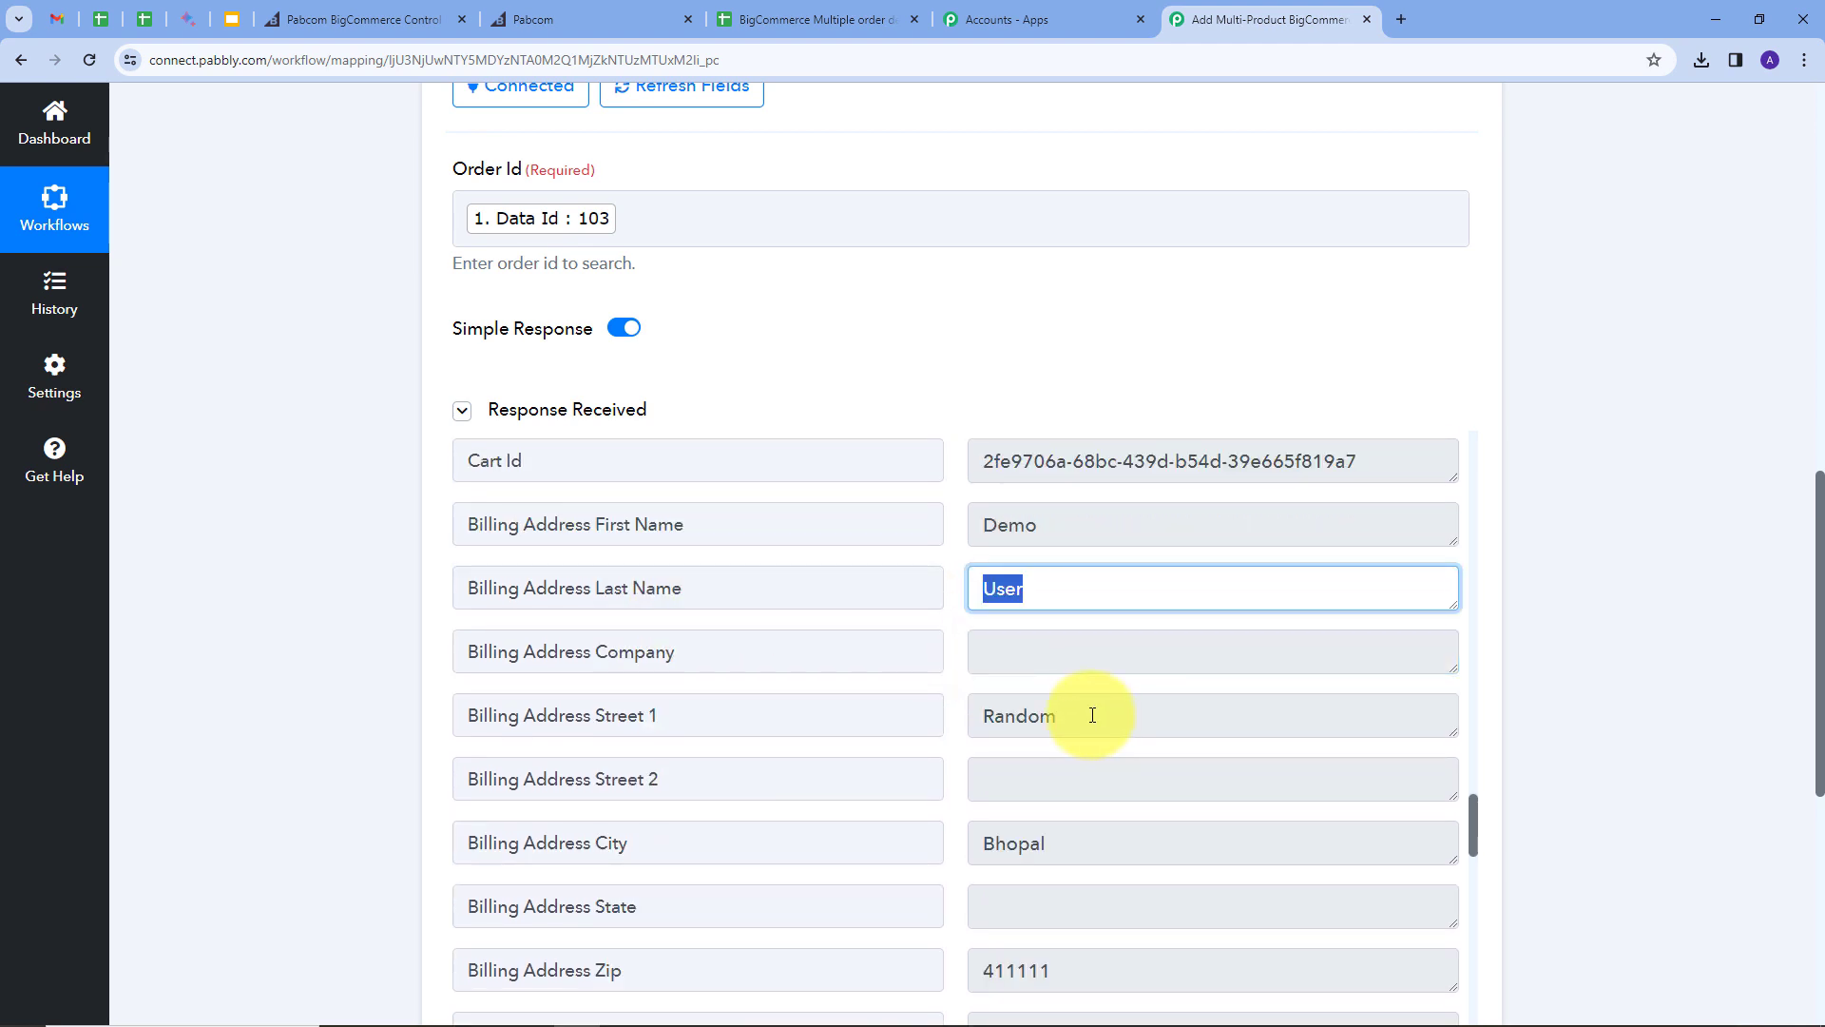
left_click_drag(1092, 715, 961, 725)
scroll(1074, 737, "down", 1)
double_click(1023, 761)
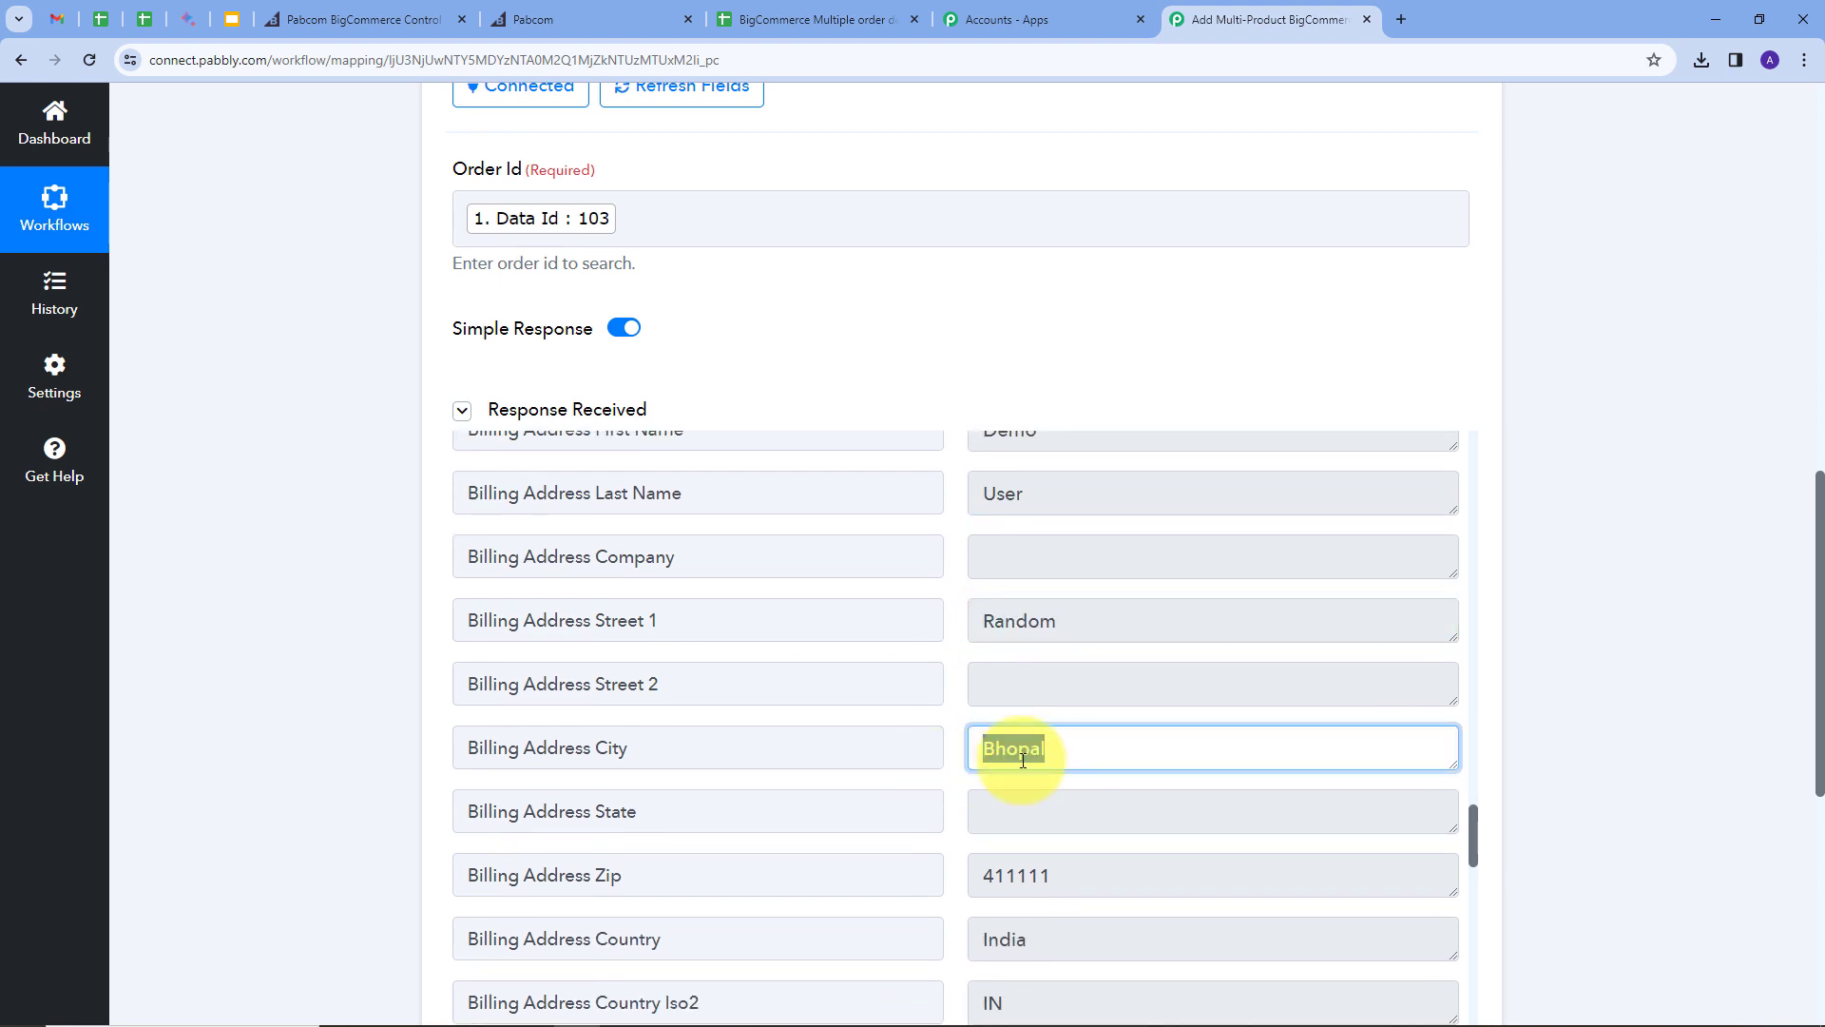
scroll(1084, 743, "down", 2)
double_click(1071, 682)
left_click(1027, 751)
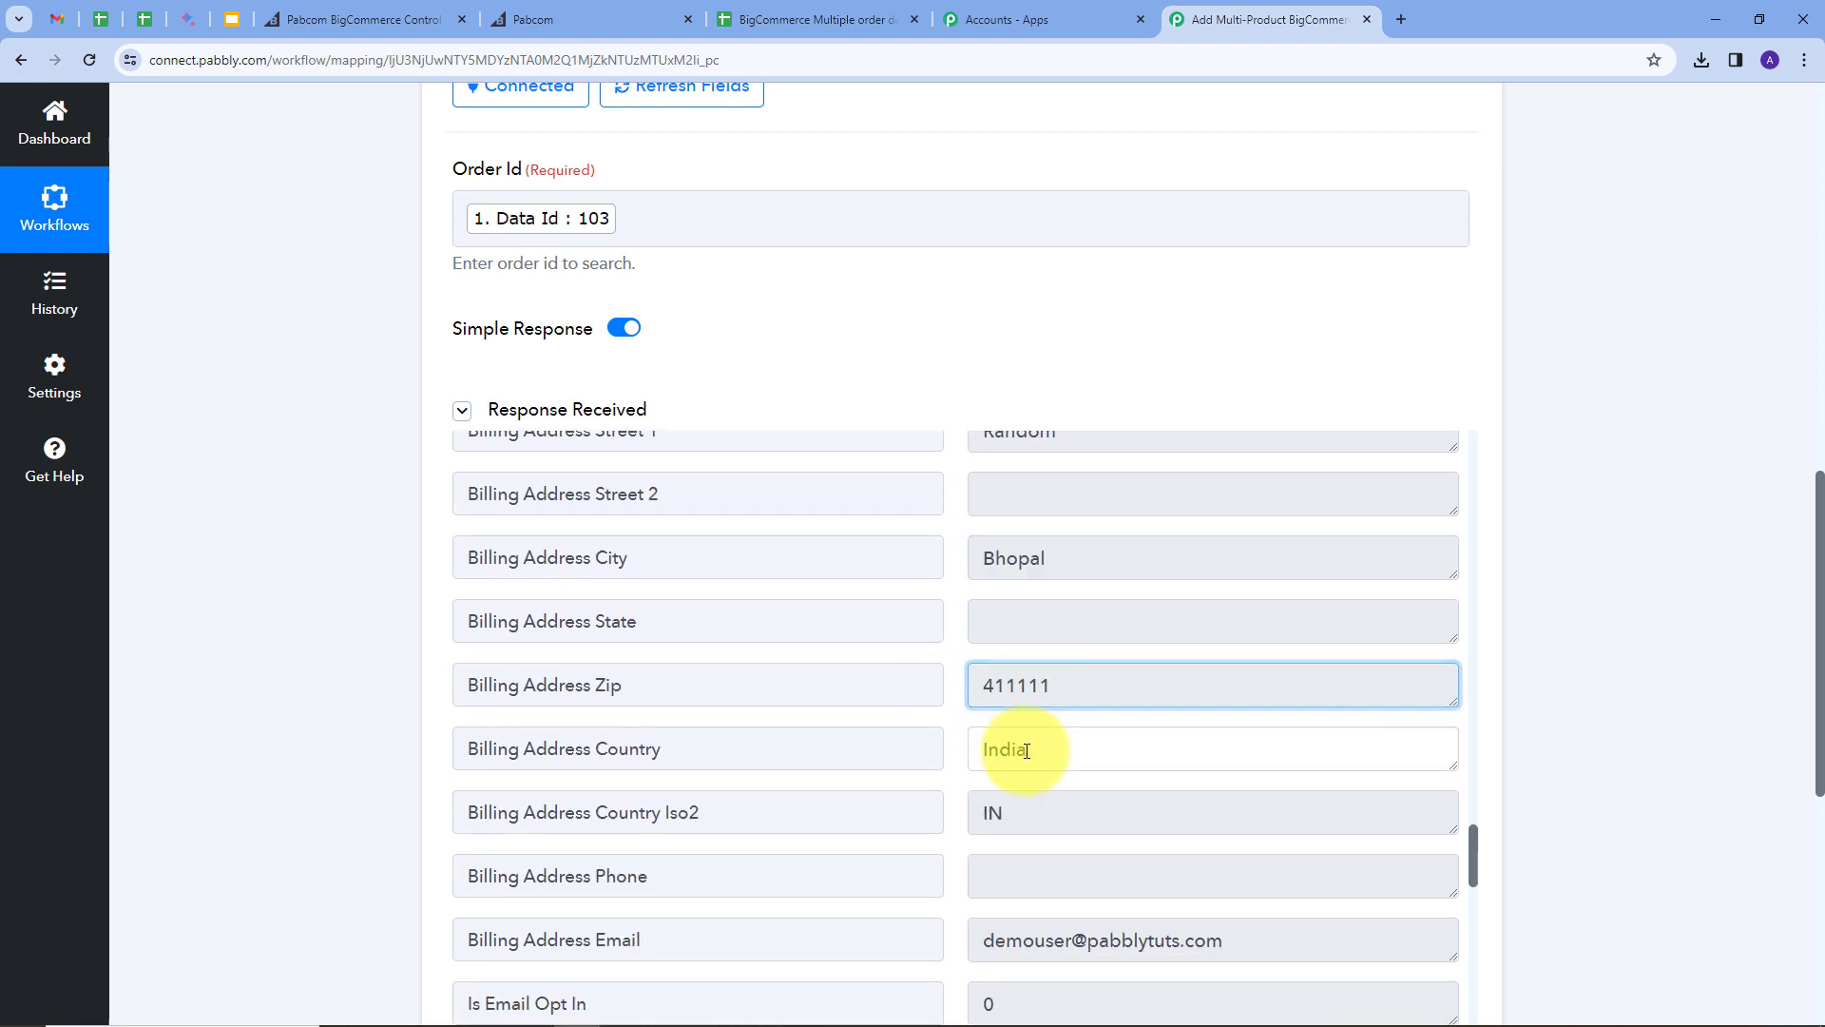
double_click(1026, 751)
scroll(1092, 745, "down", 2)
left_click(1115, 757)
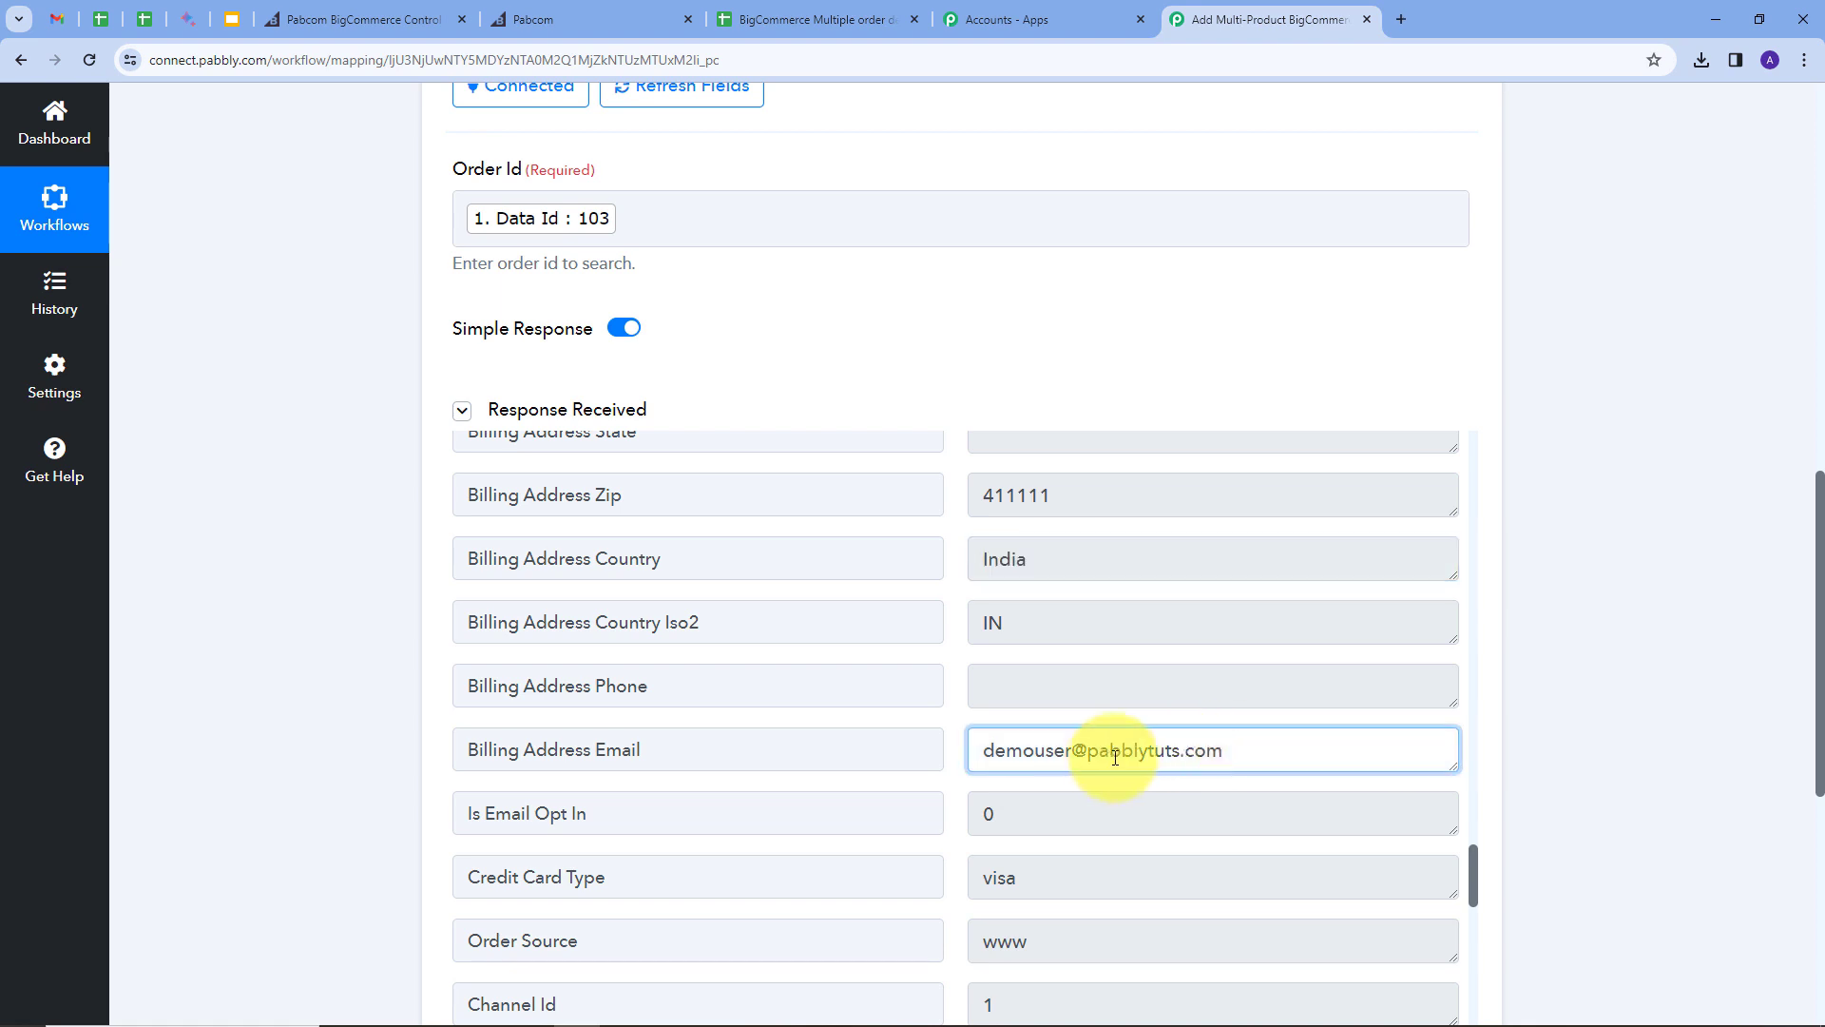
left_click_drag(1226, 753, 958, 766)
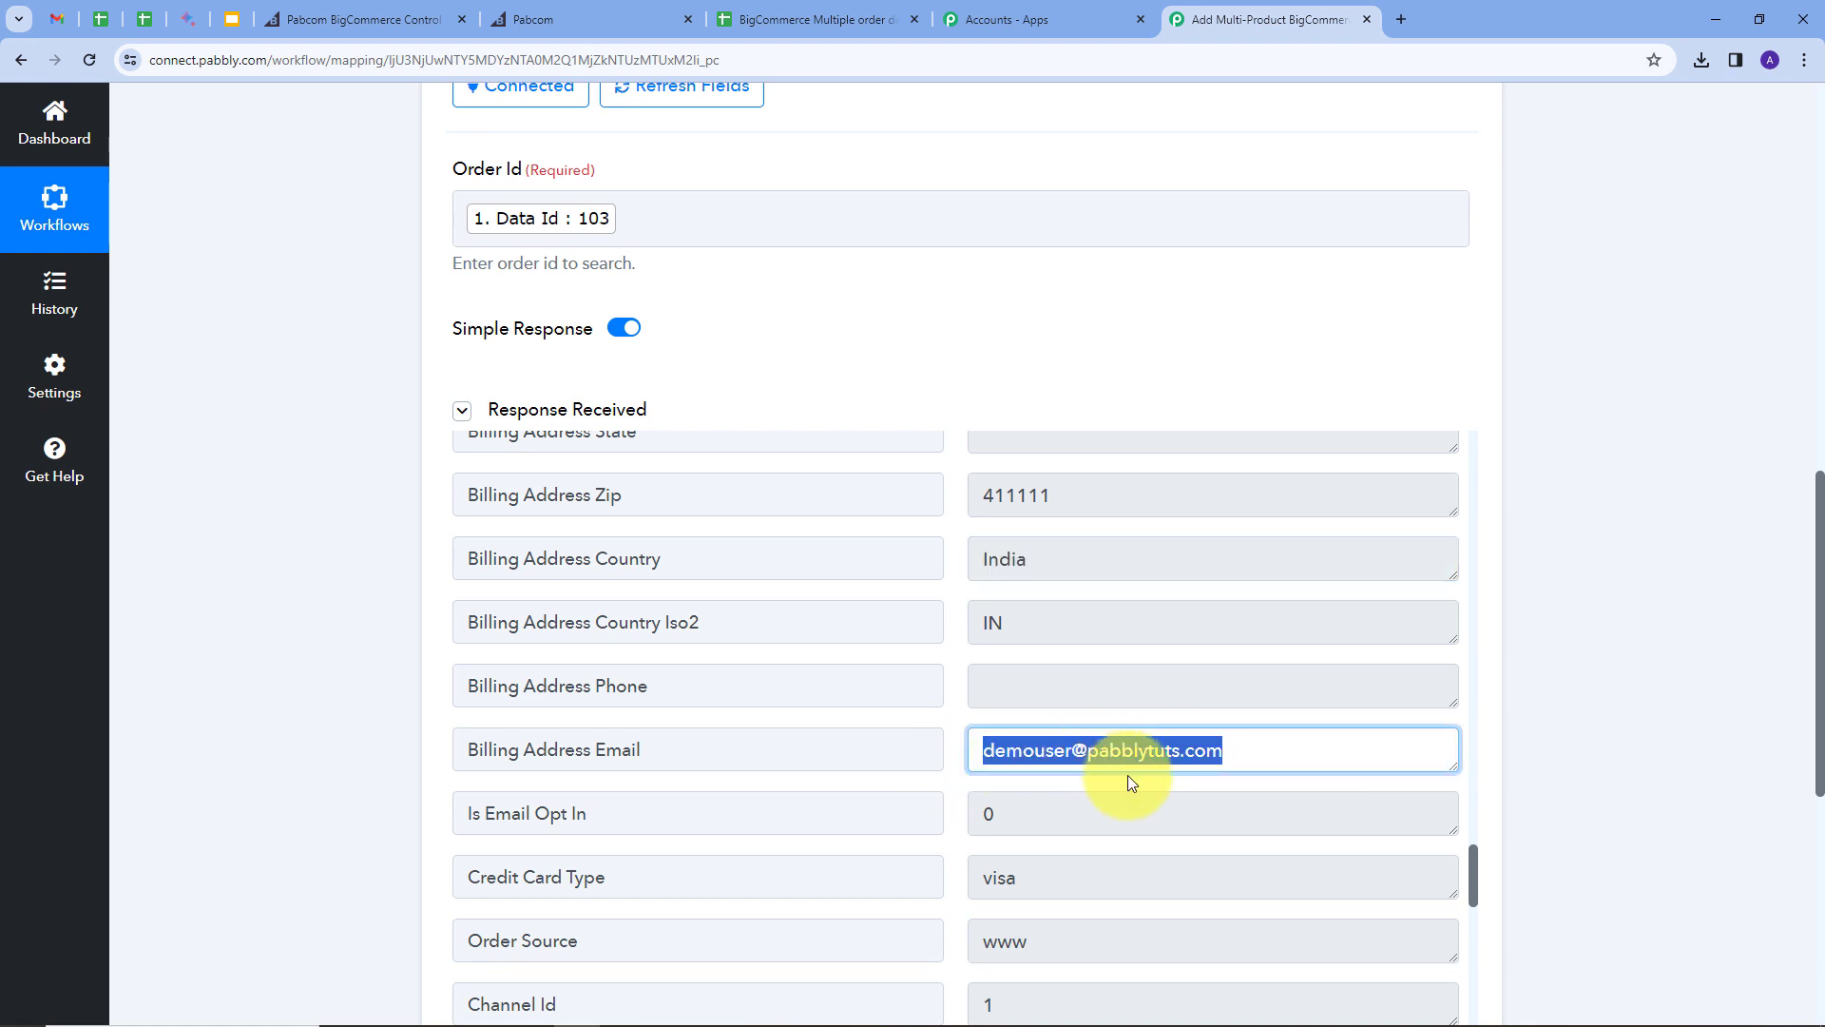
scroll(1630, 701, "up", 8)
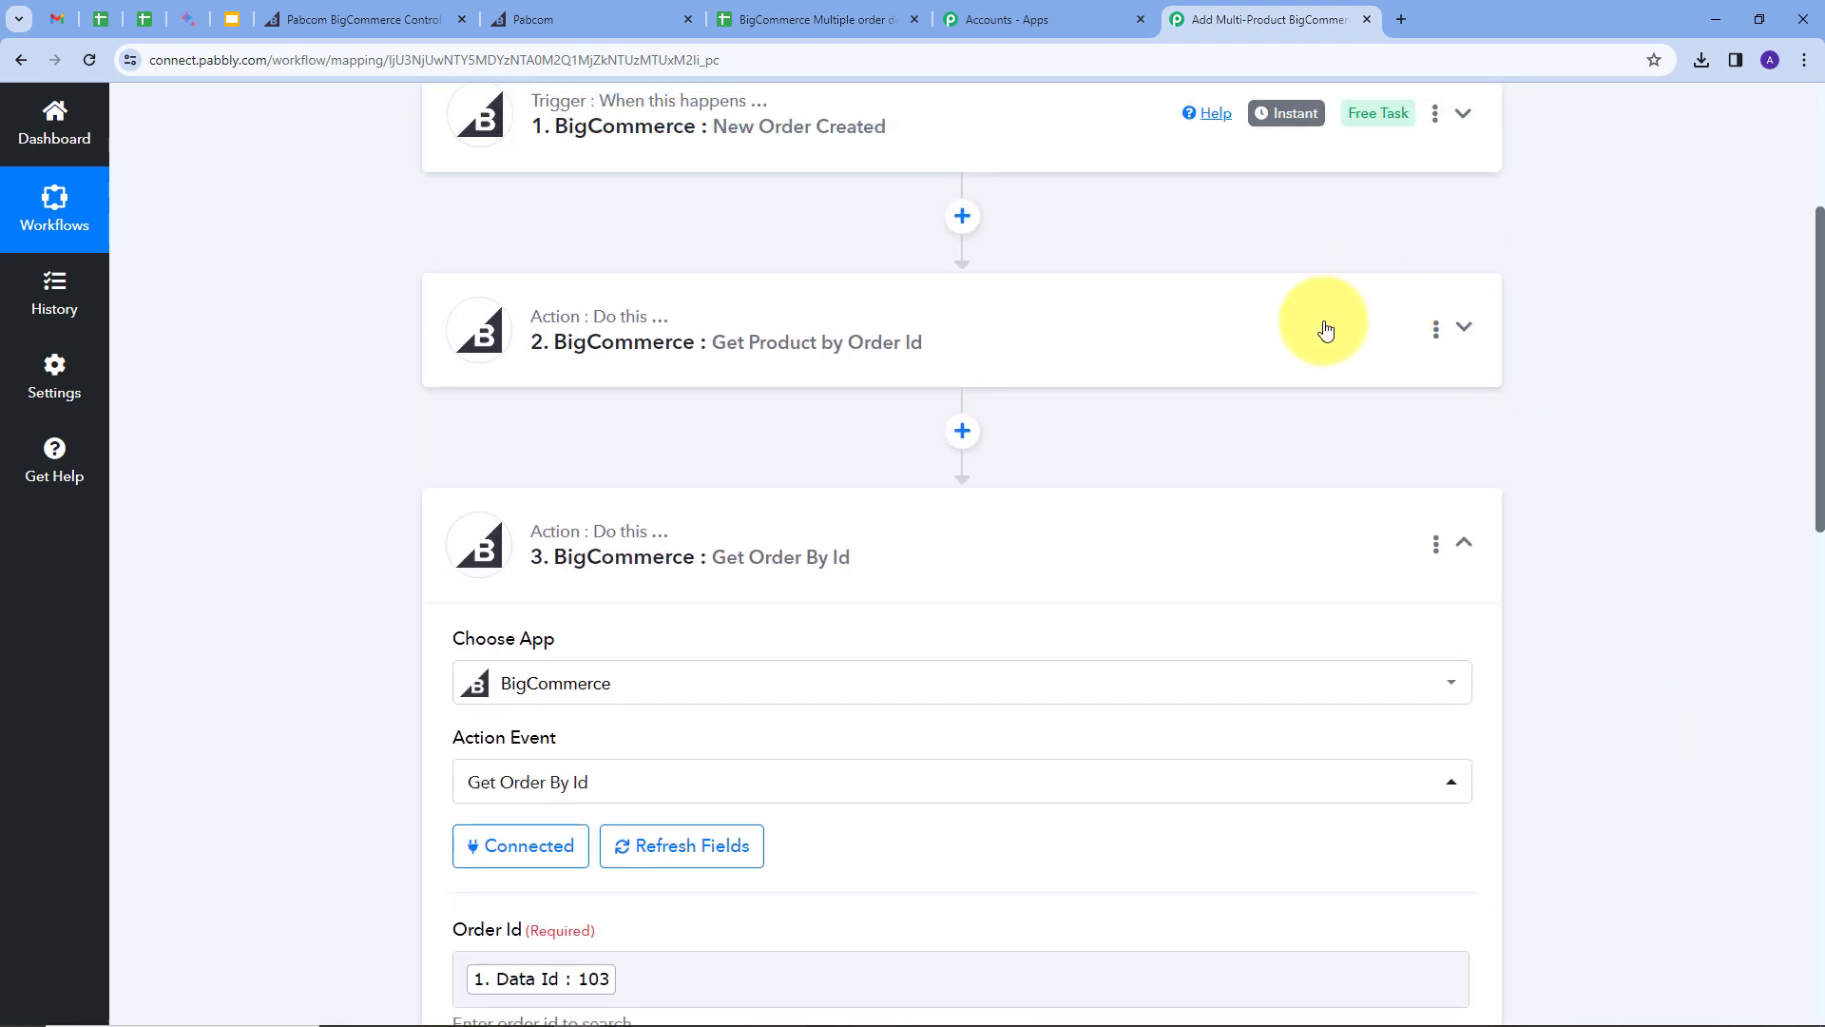
Step: Expand the Get Product by Order Id step, scroll its response, then return to the workflow's end
left_click(1326, 330)
scroll(1217, 523, "down", 4)
scroll(1126, 727, "down", 2)
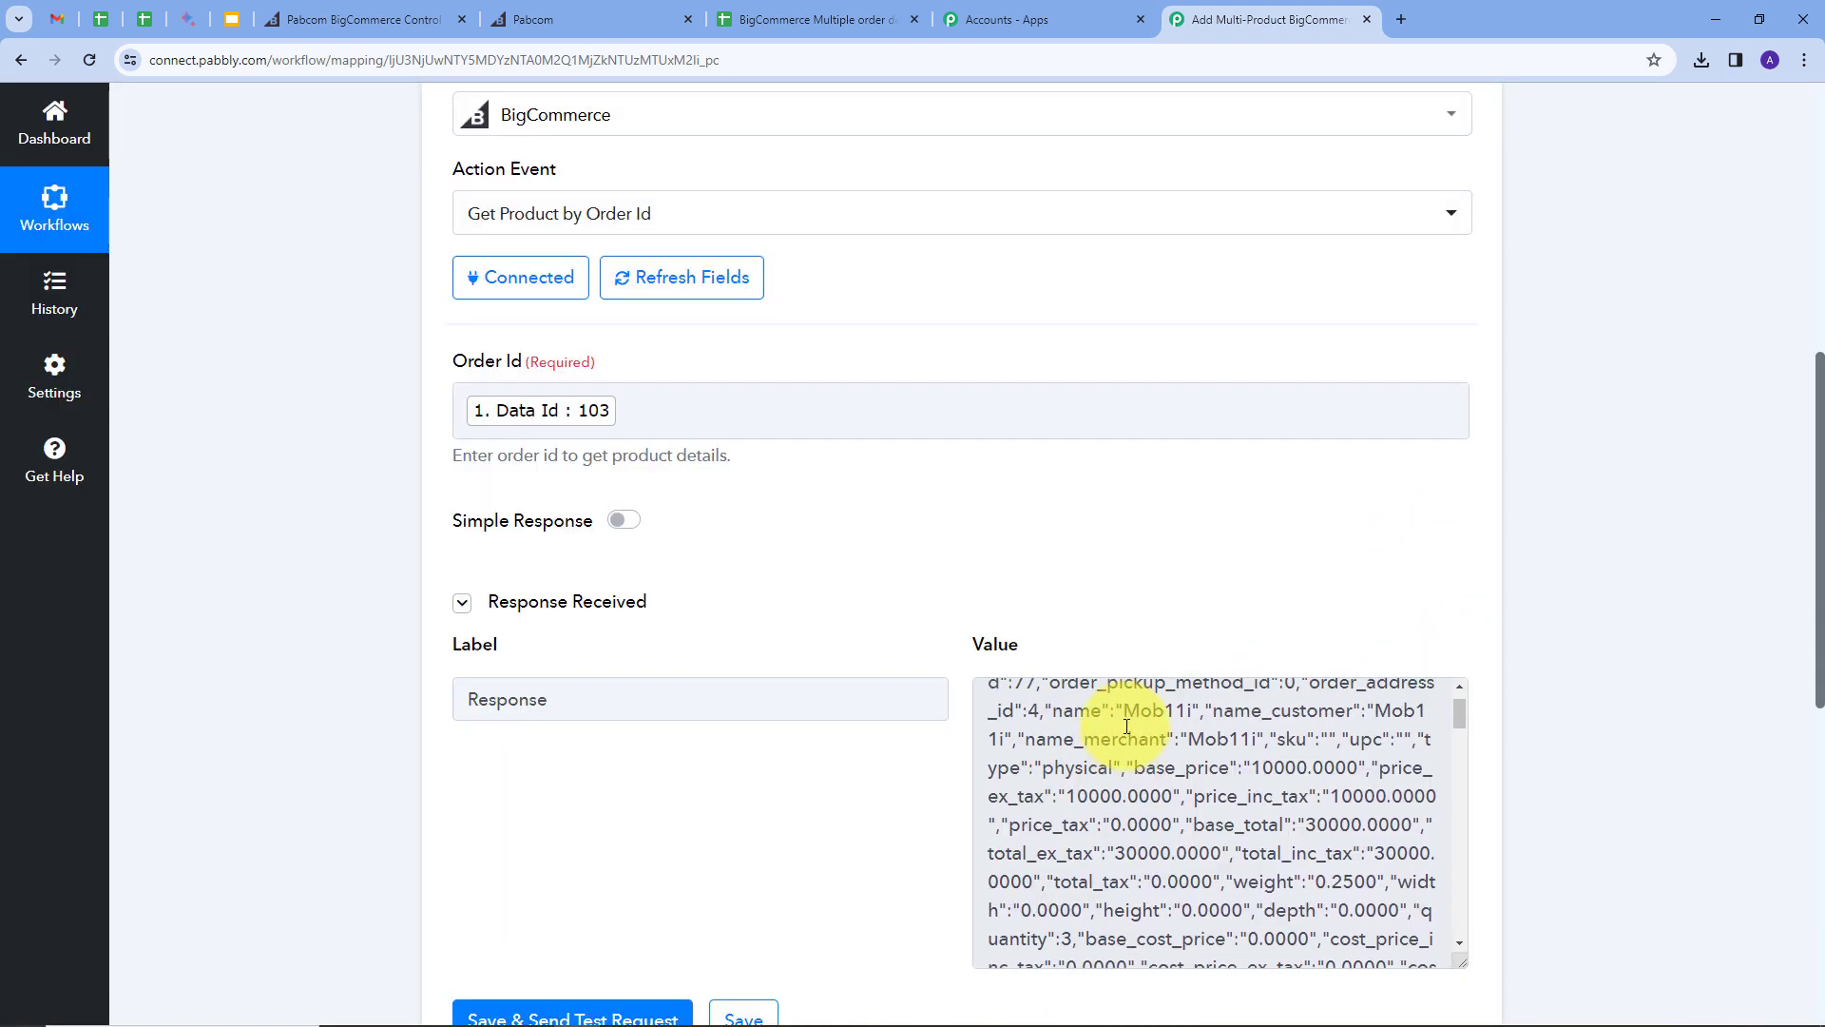
scroll(1126, 727, "up", 1)
scroll(1191, 583, "down", 1)
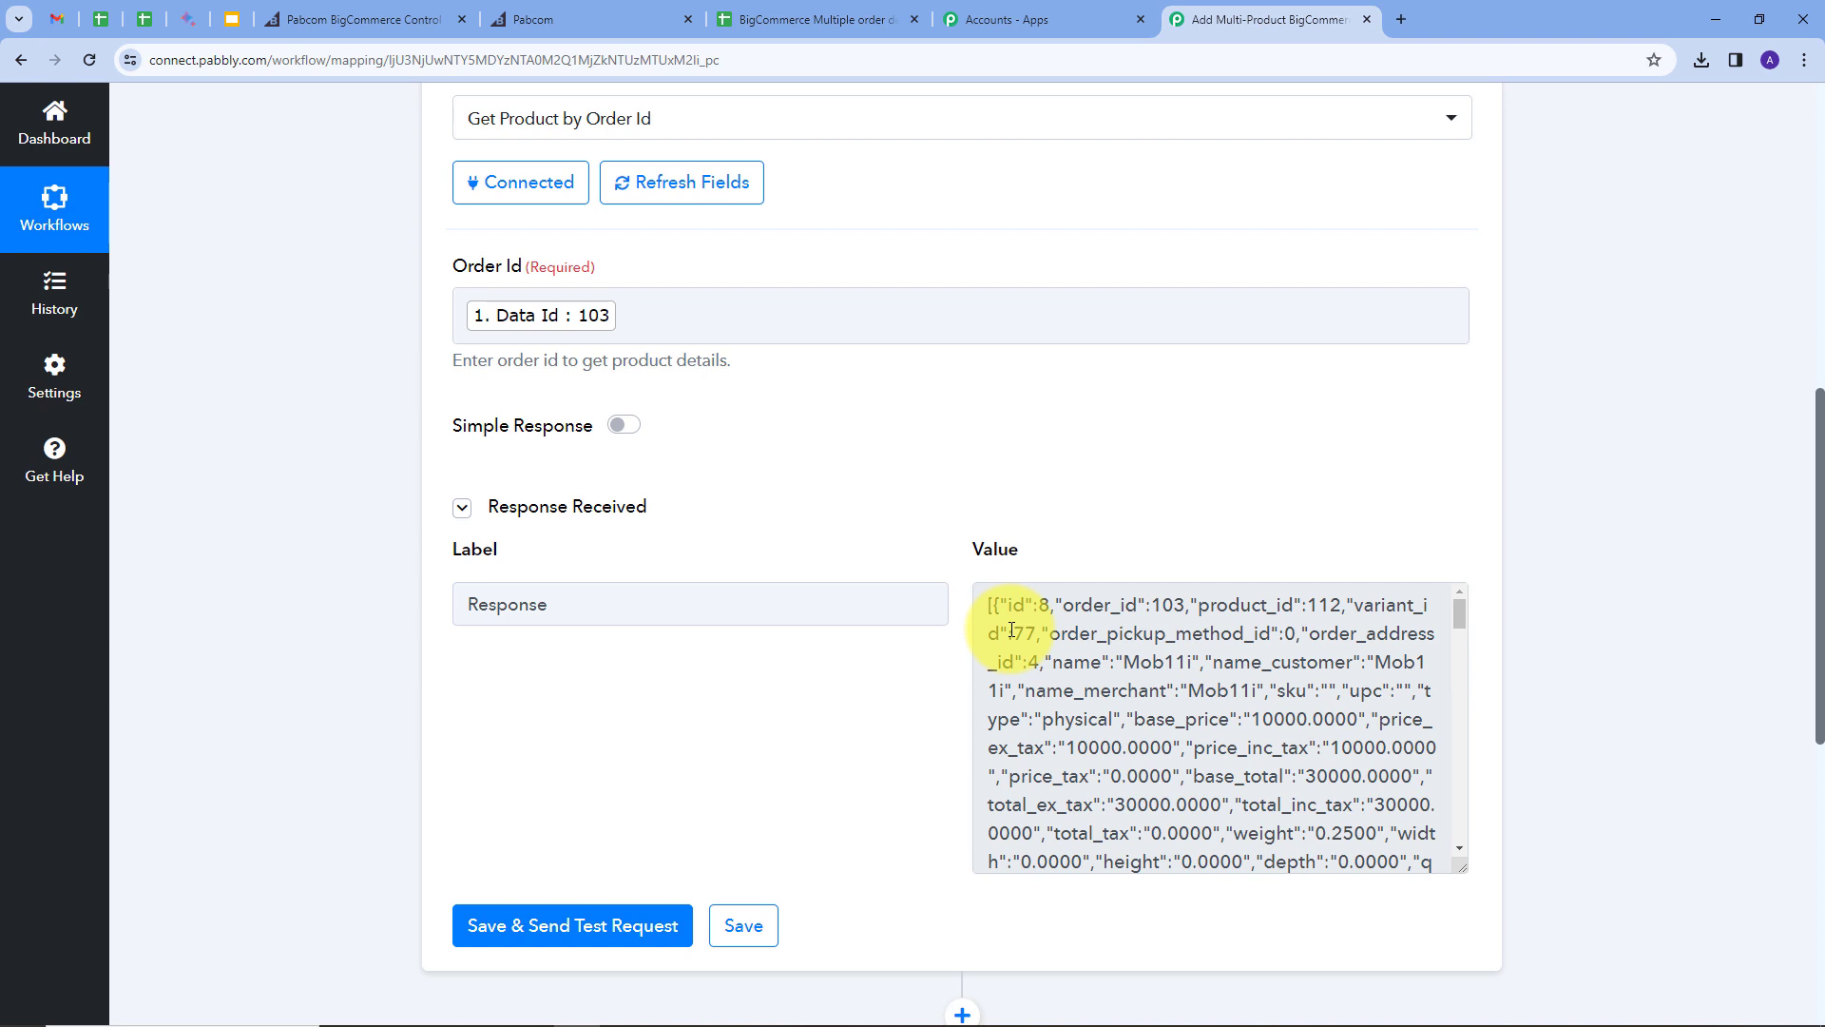
scroll(1594, 523, "down", 8)
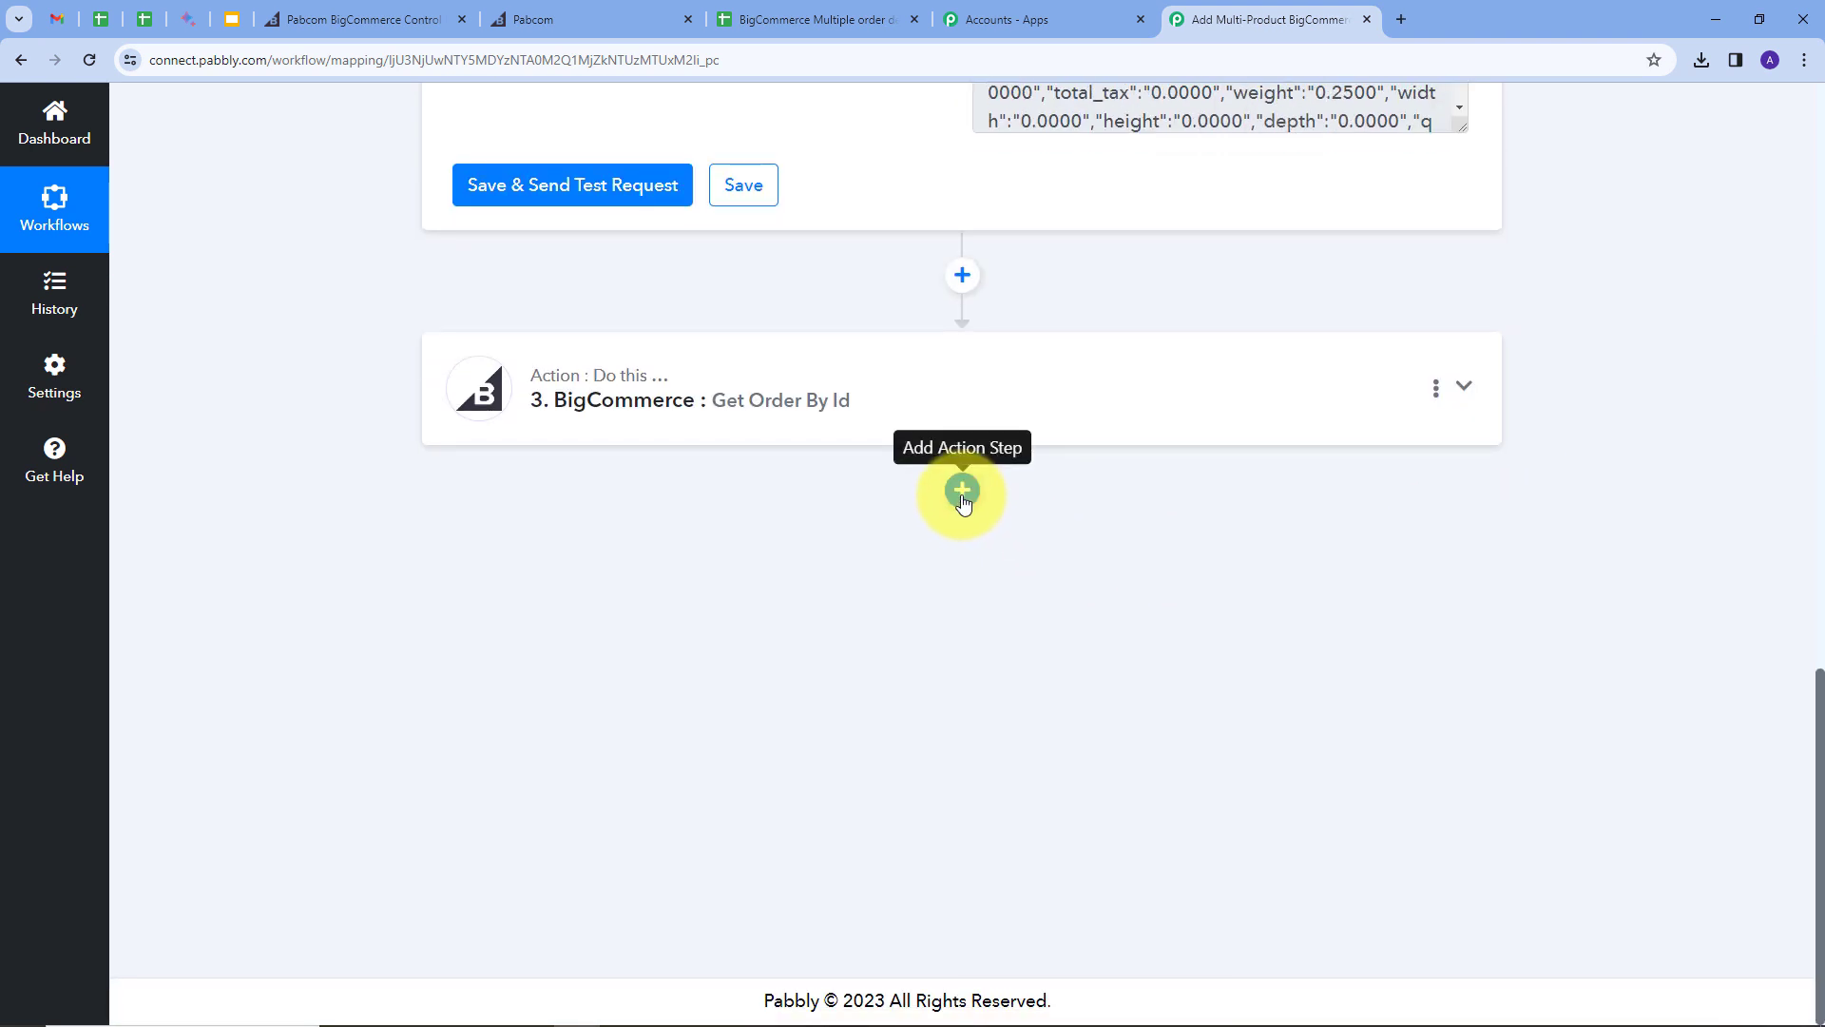
Step: Add a connected fourth step using Data Transformer's Line Itemizer action
left_click(962, 490)
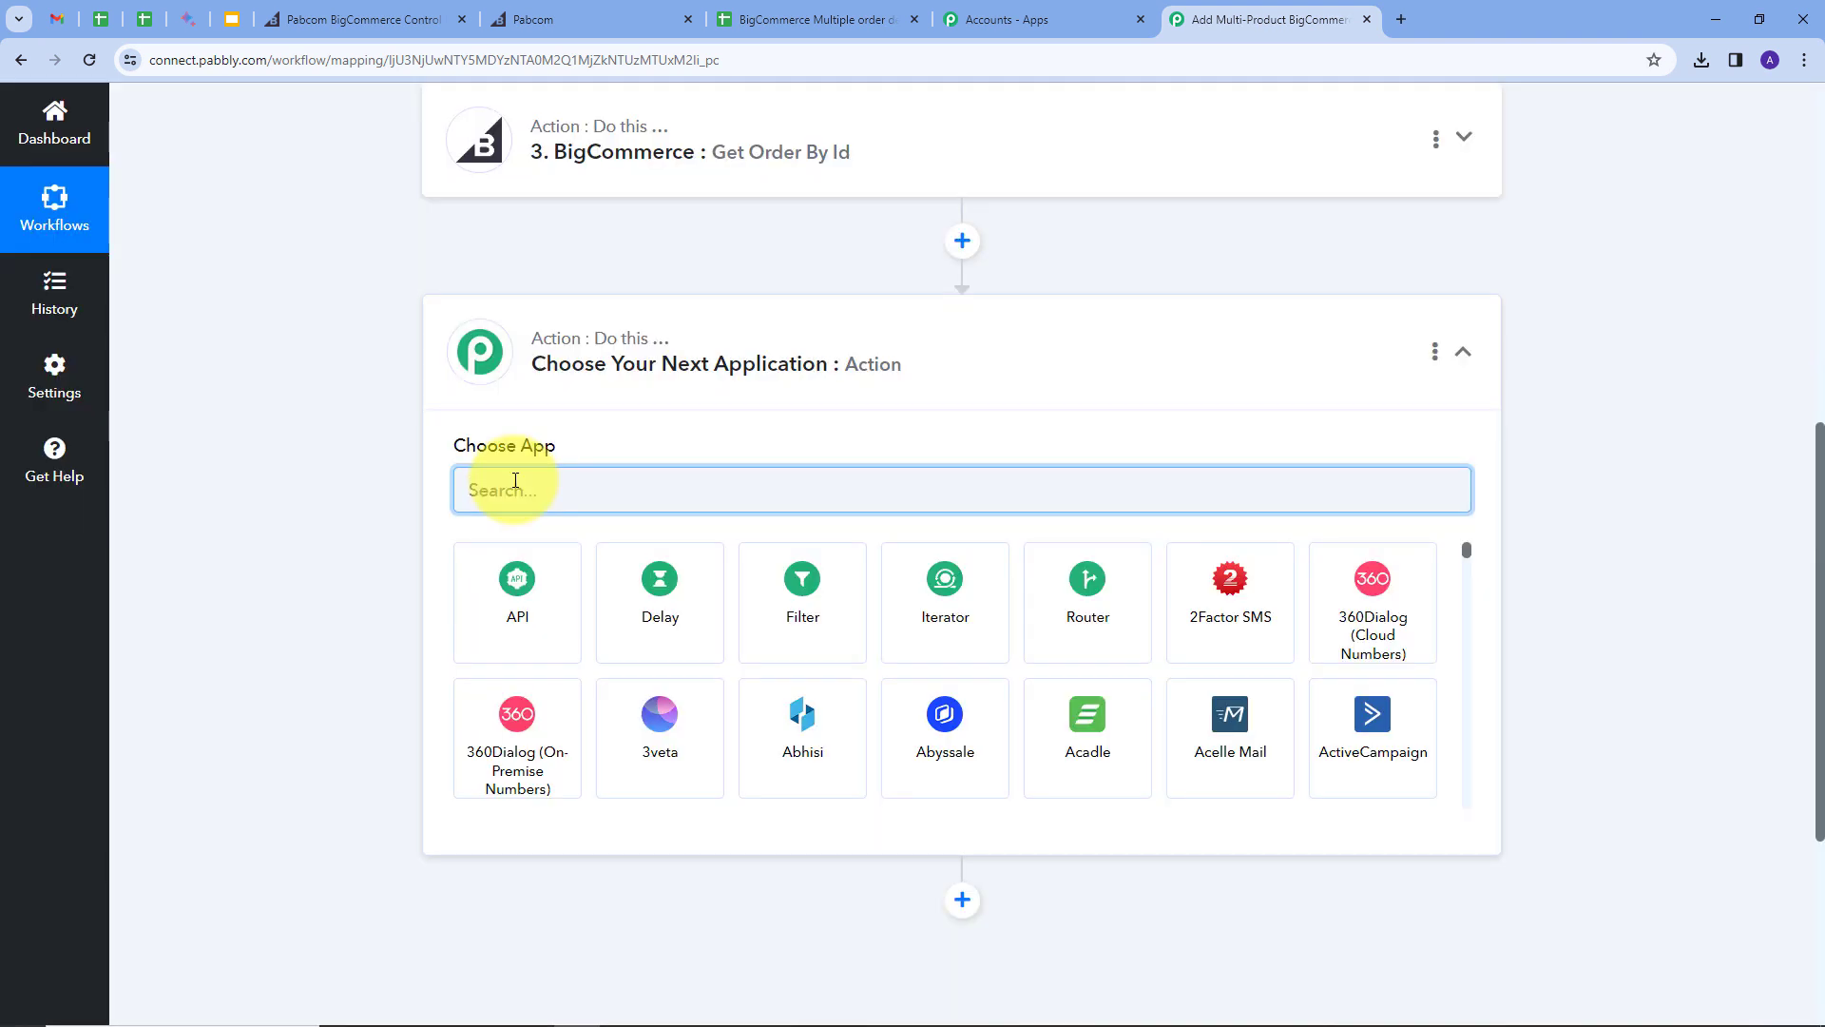
type("data")
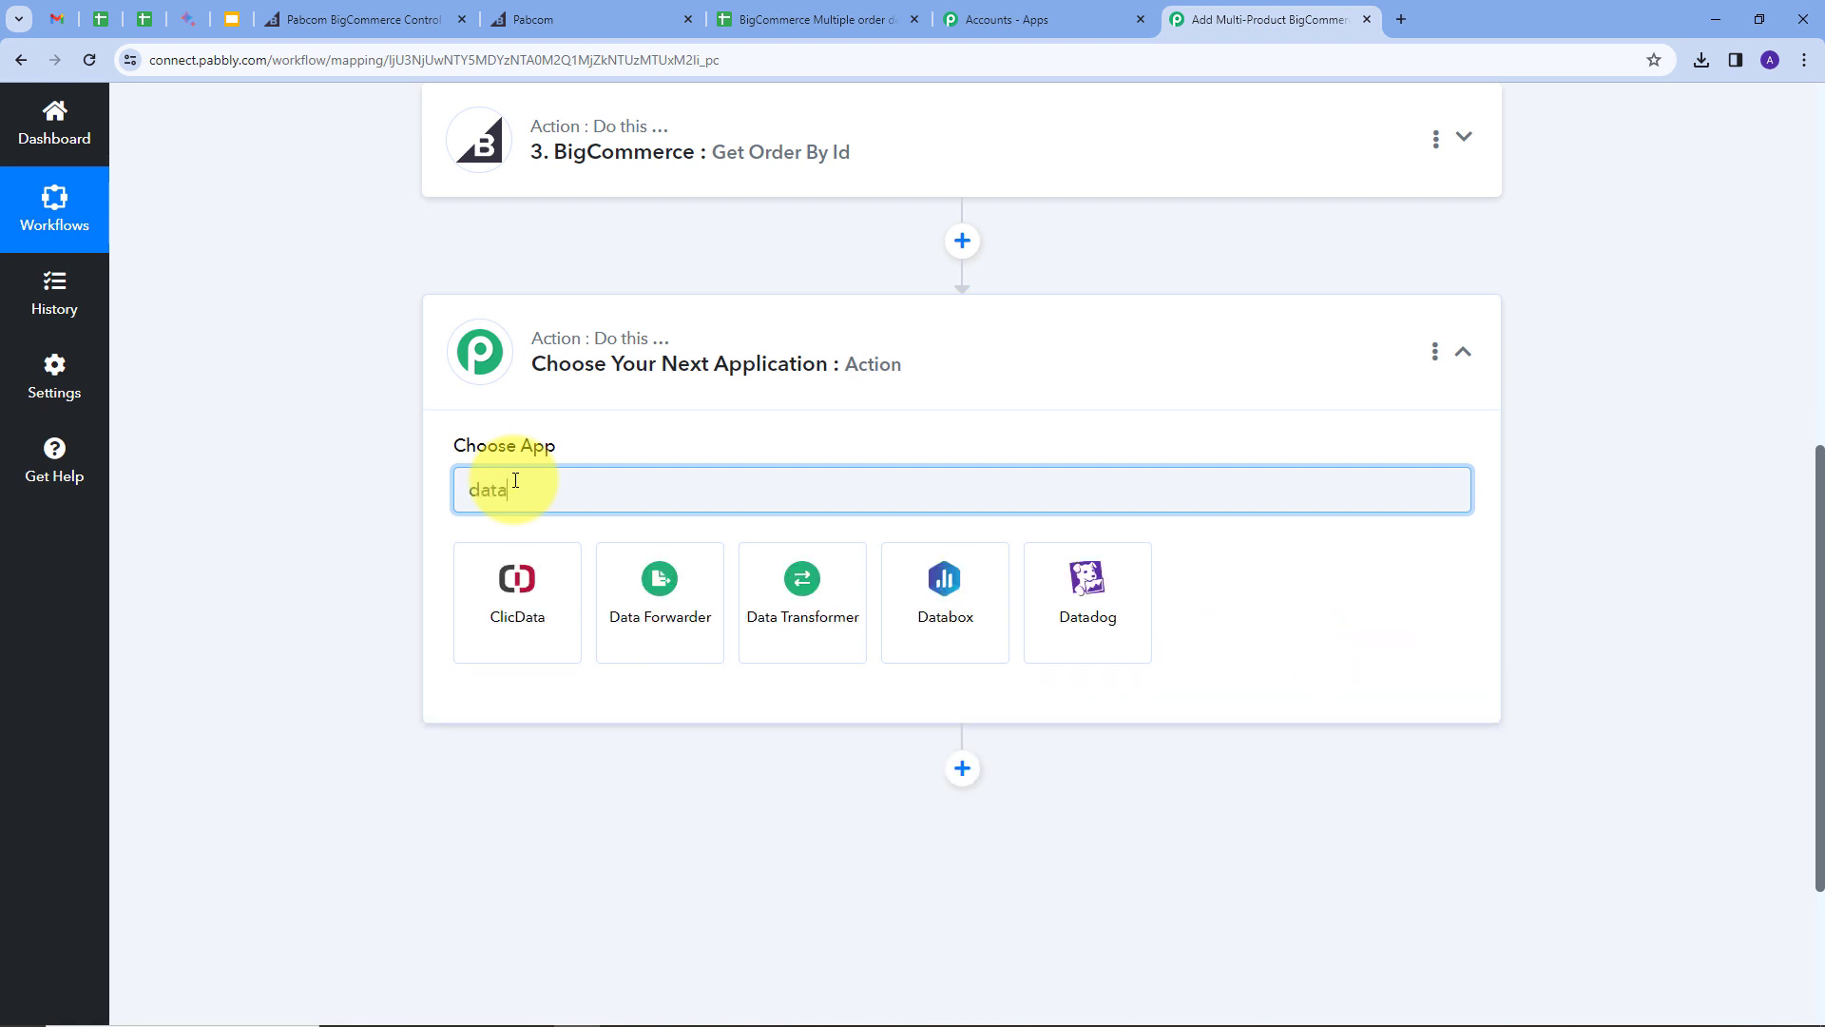
left_click(798, 613)
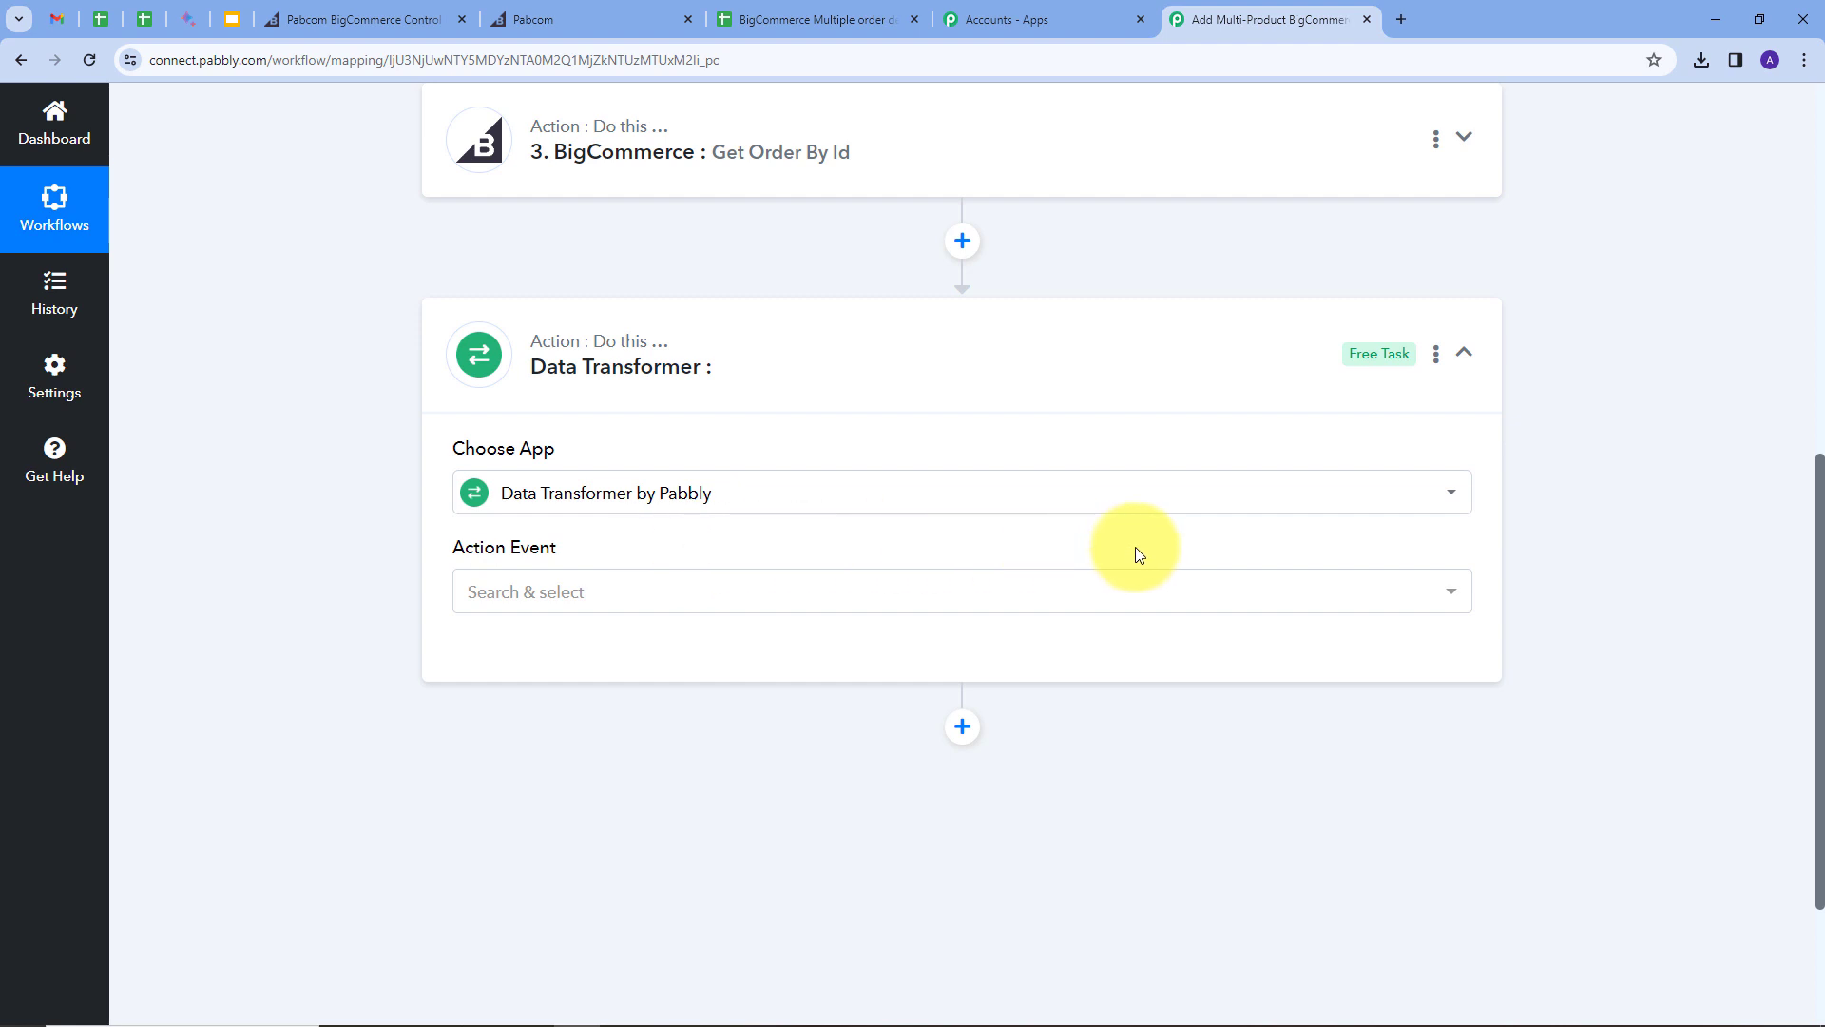
left_click(874, 596)
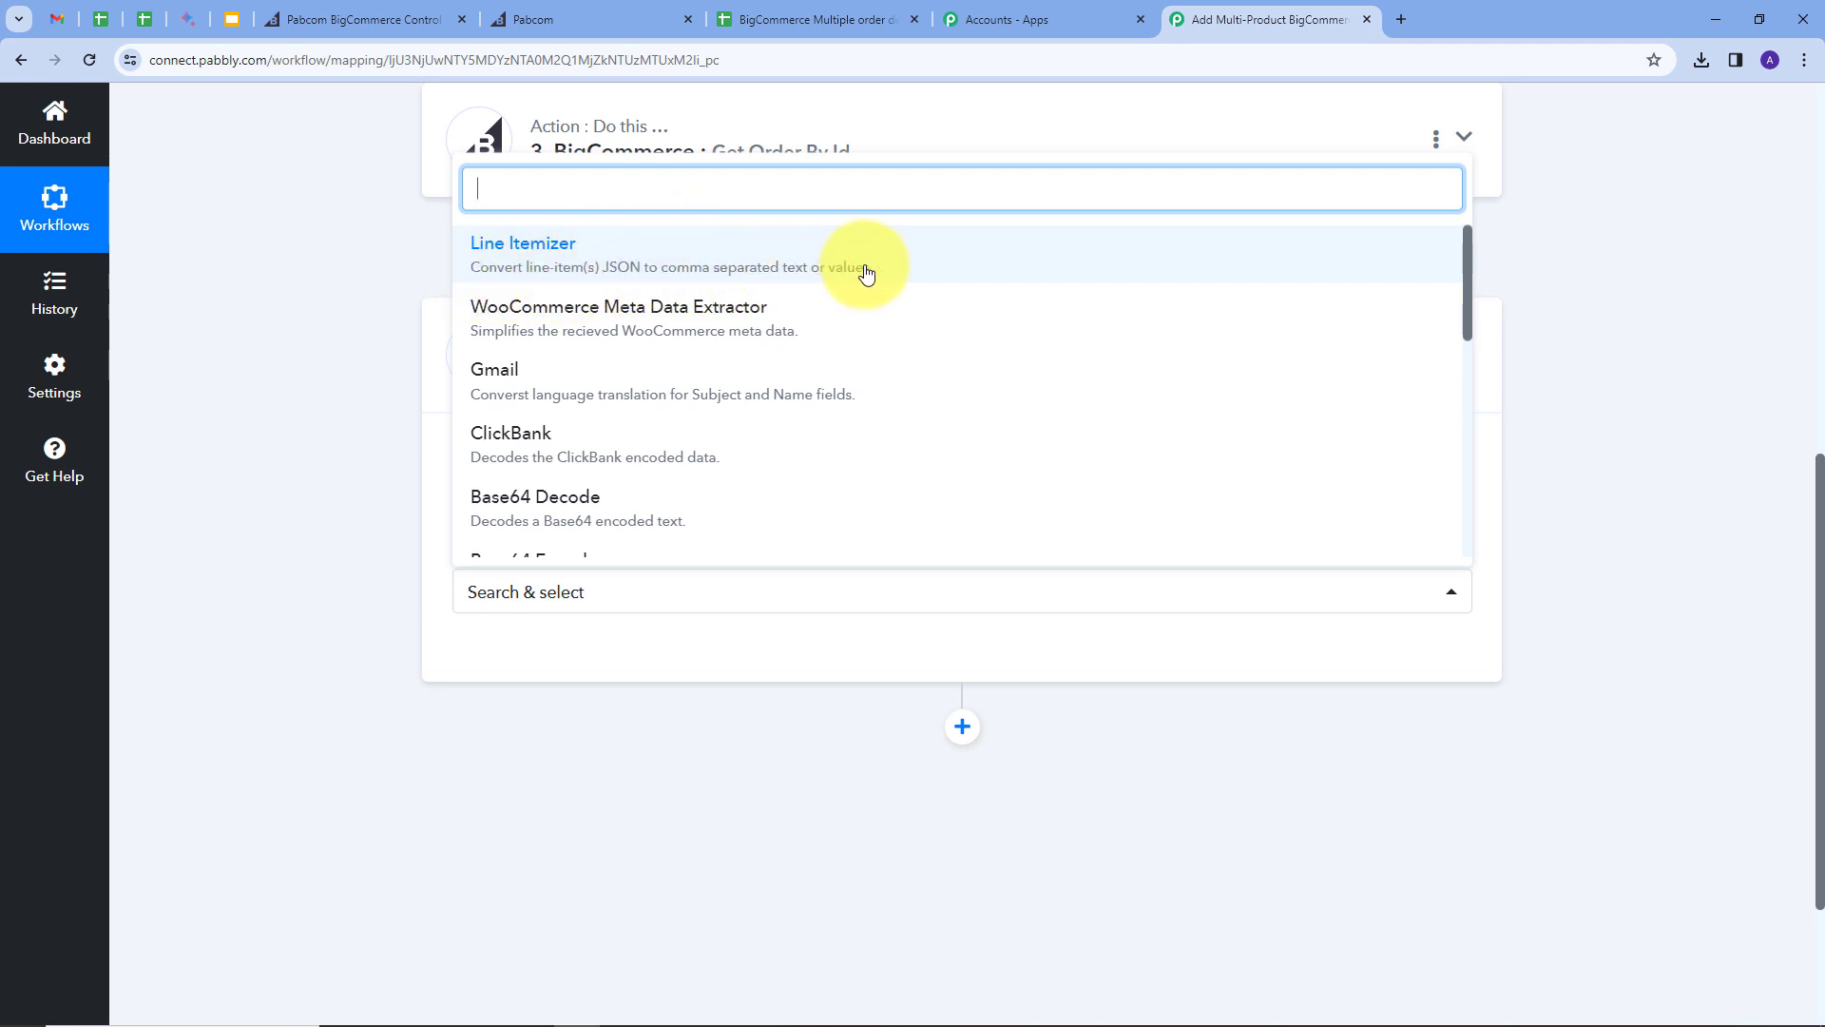
left_click(634, 271)
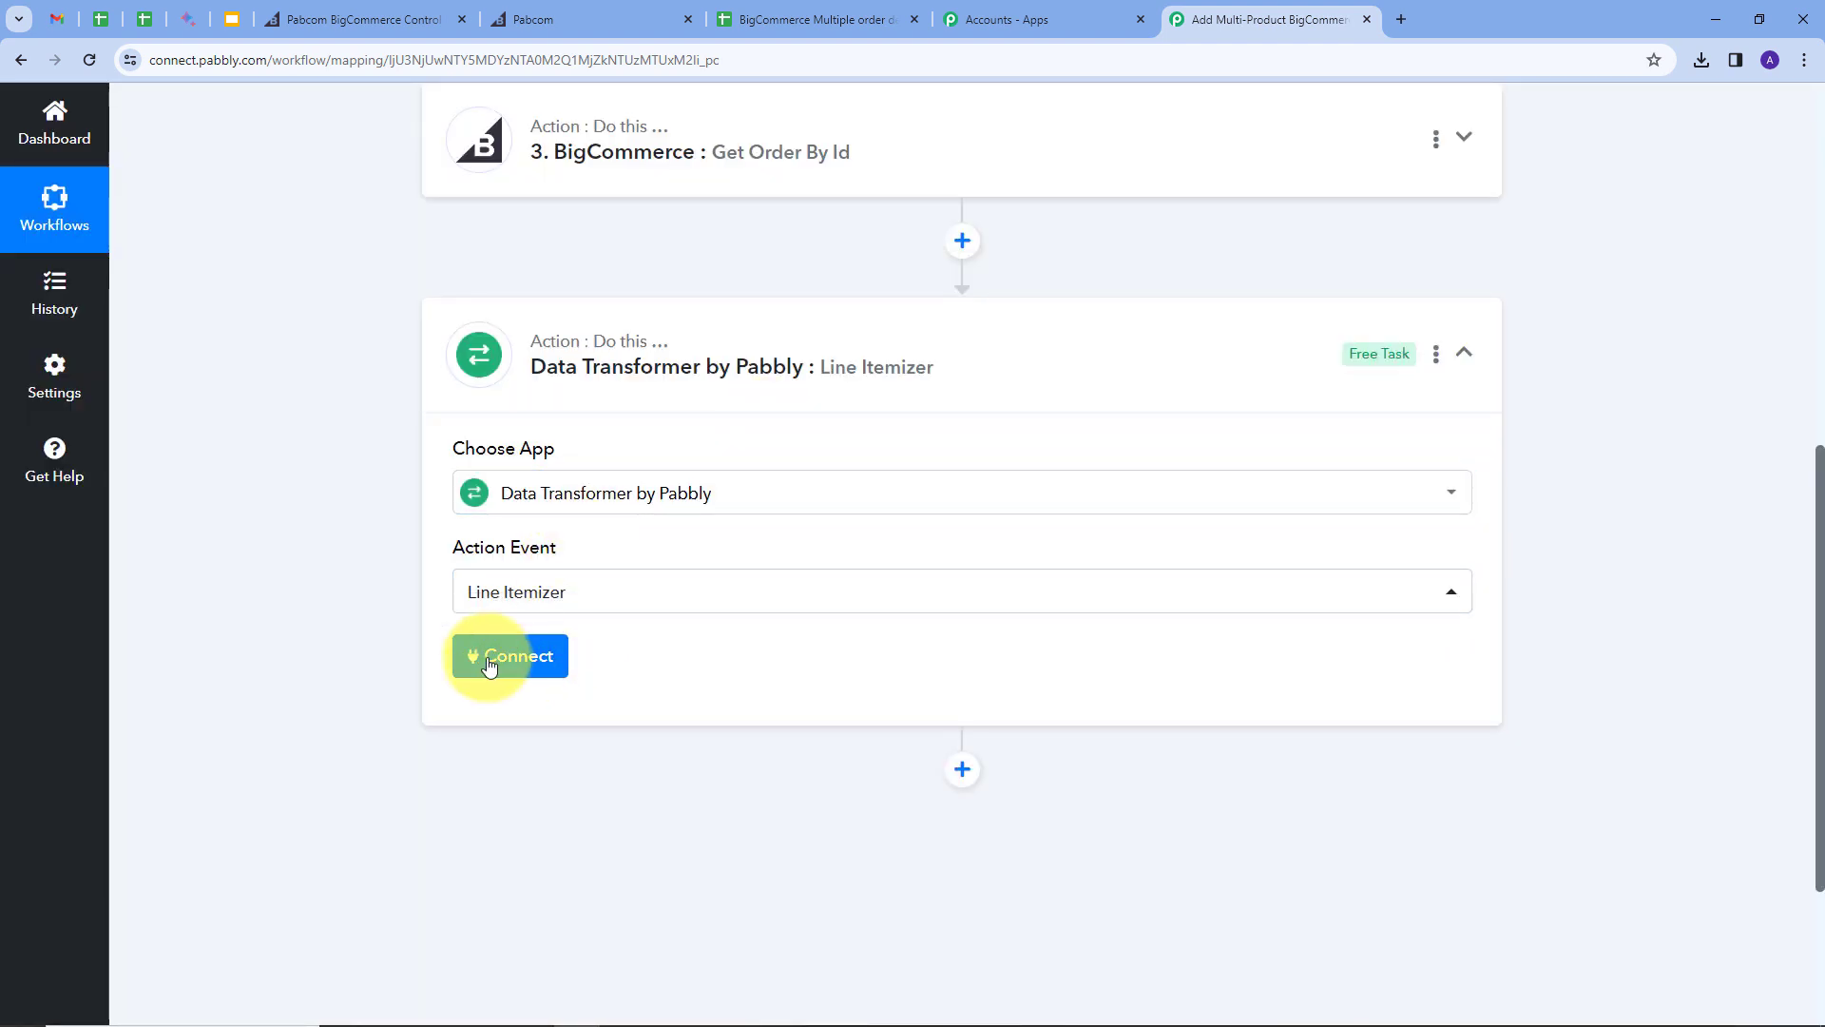
left_click(498, 665)
Step: Map the Get Product by Order Id Response into the Line Items Array field
scroll(372, 567, "down", 2)
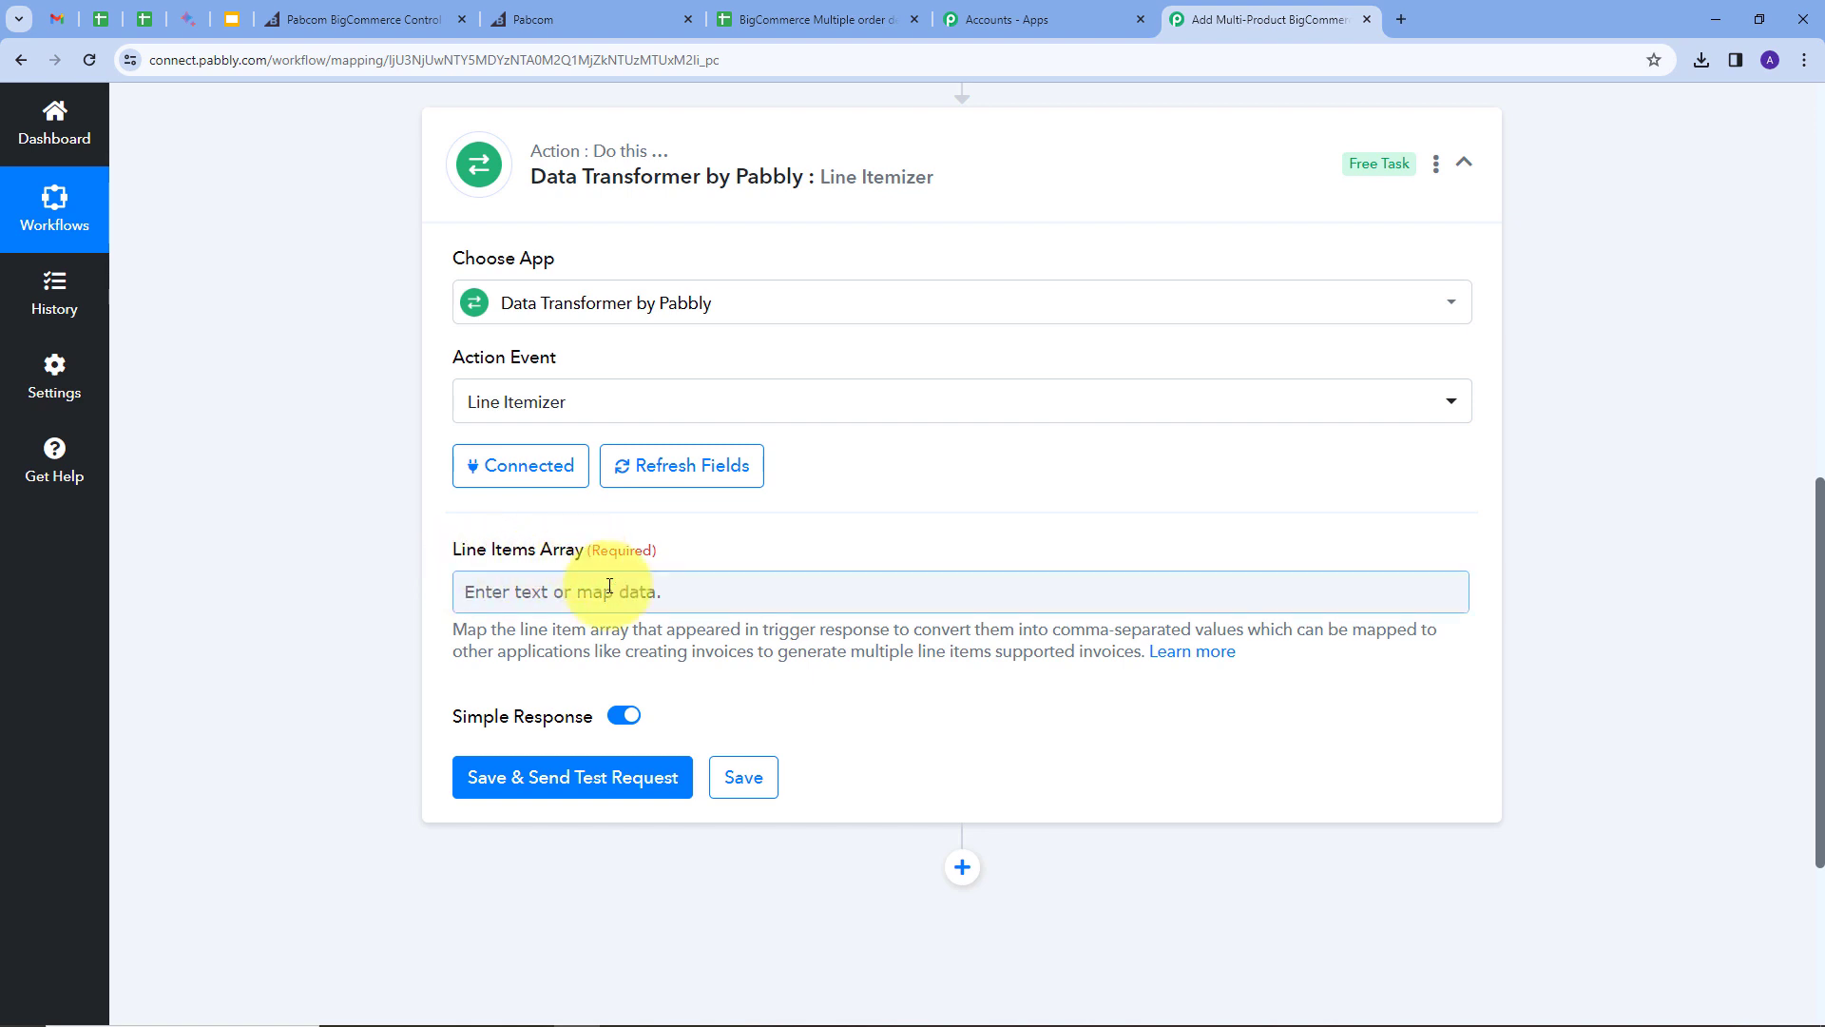
left_click(701, 586)
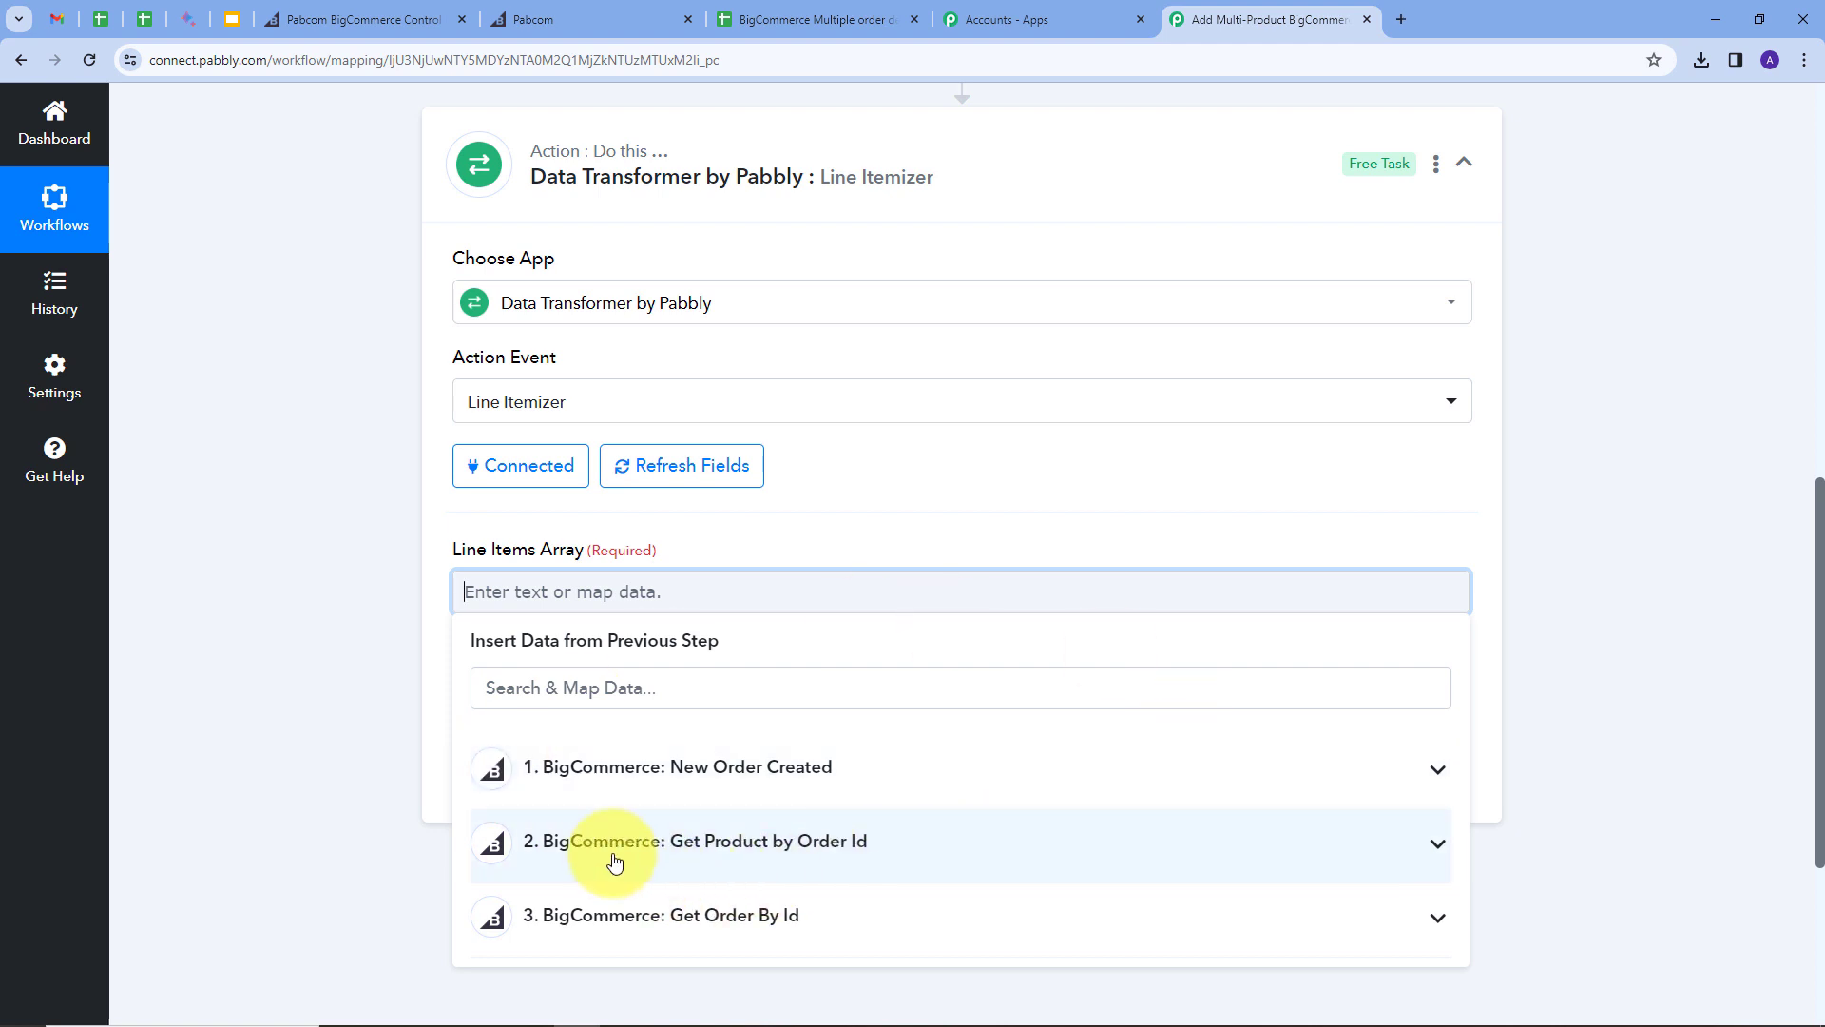
left_click(904, 855)
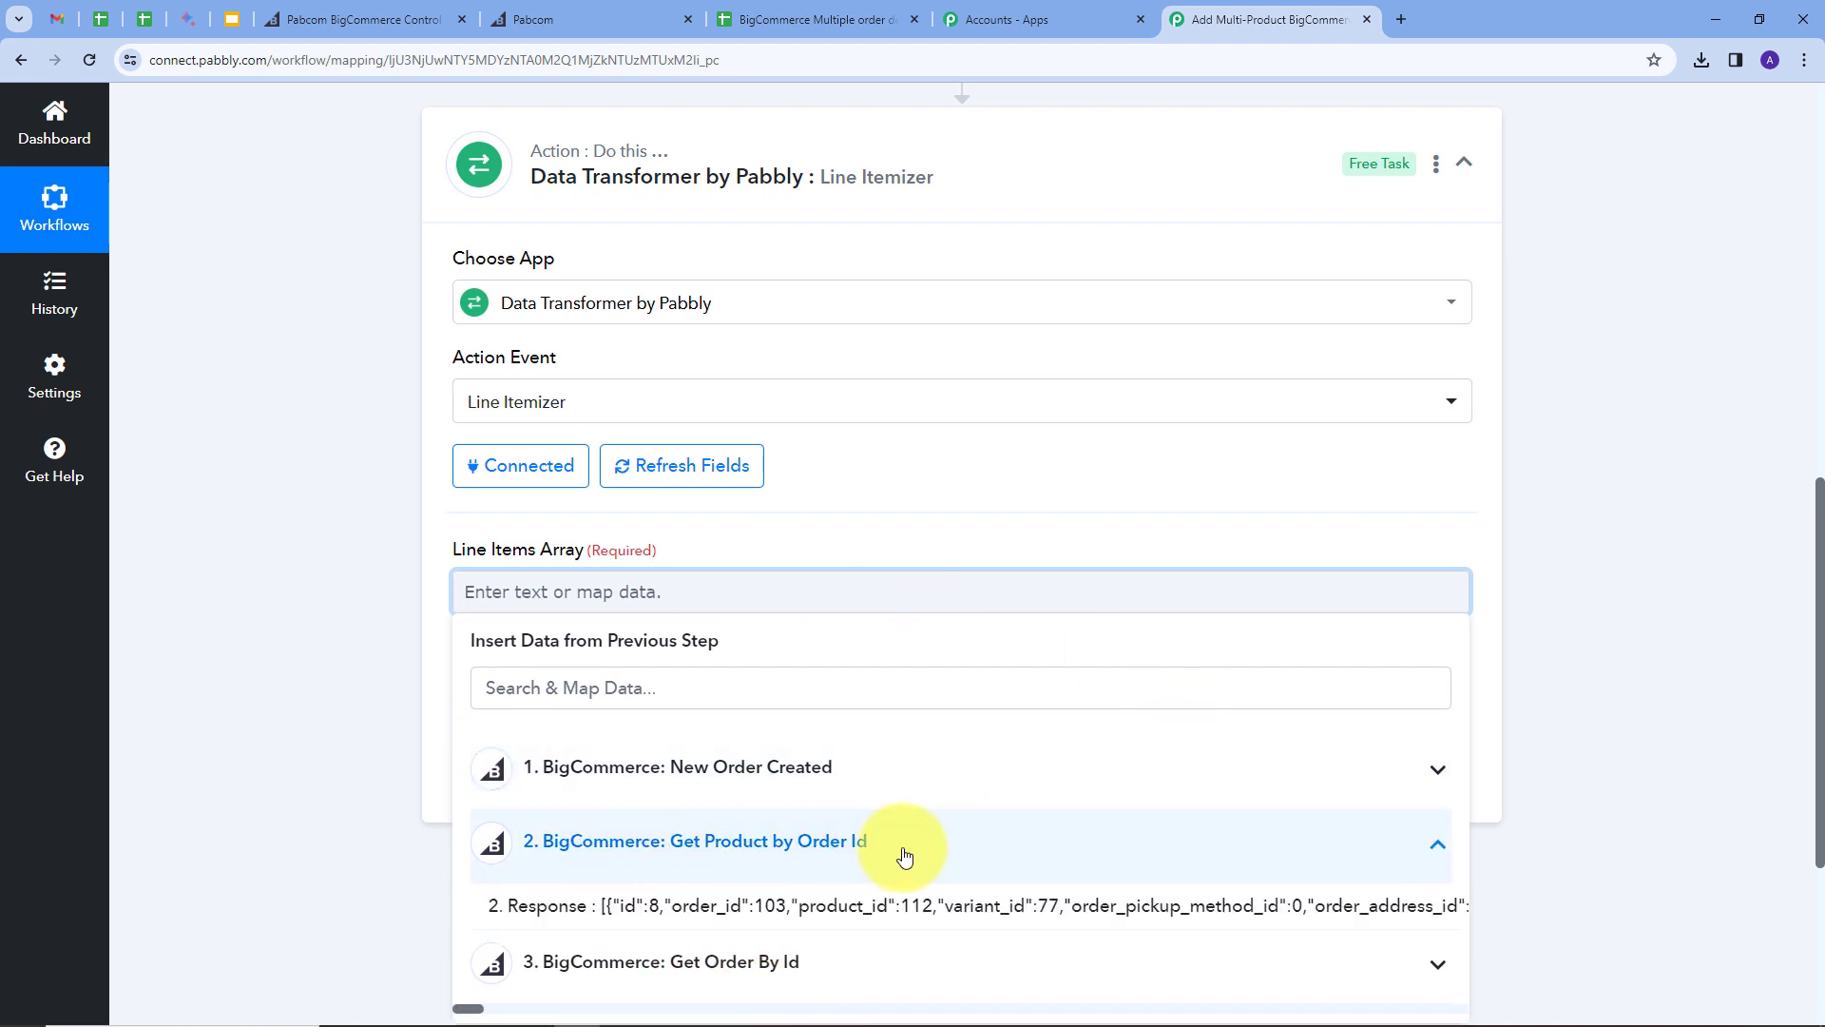
left_click(672, 906)
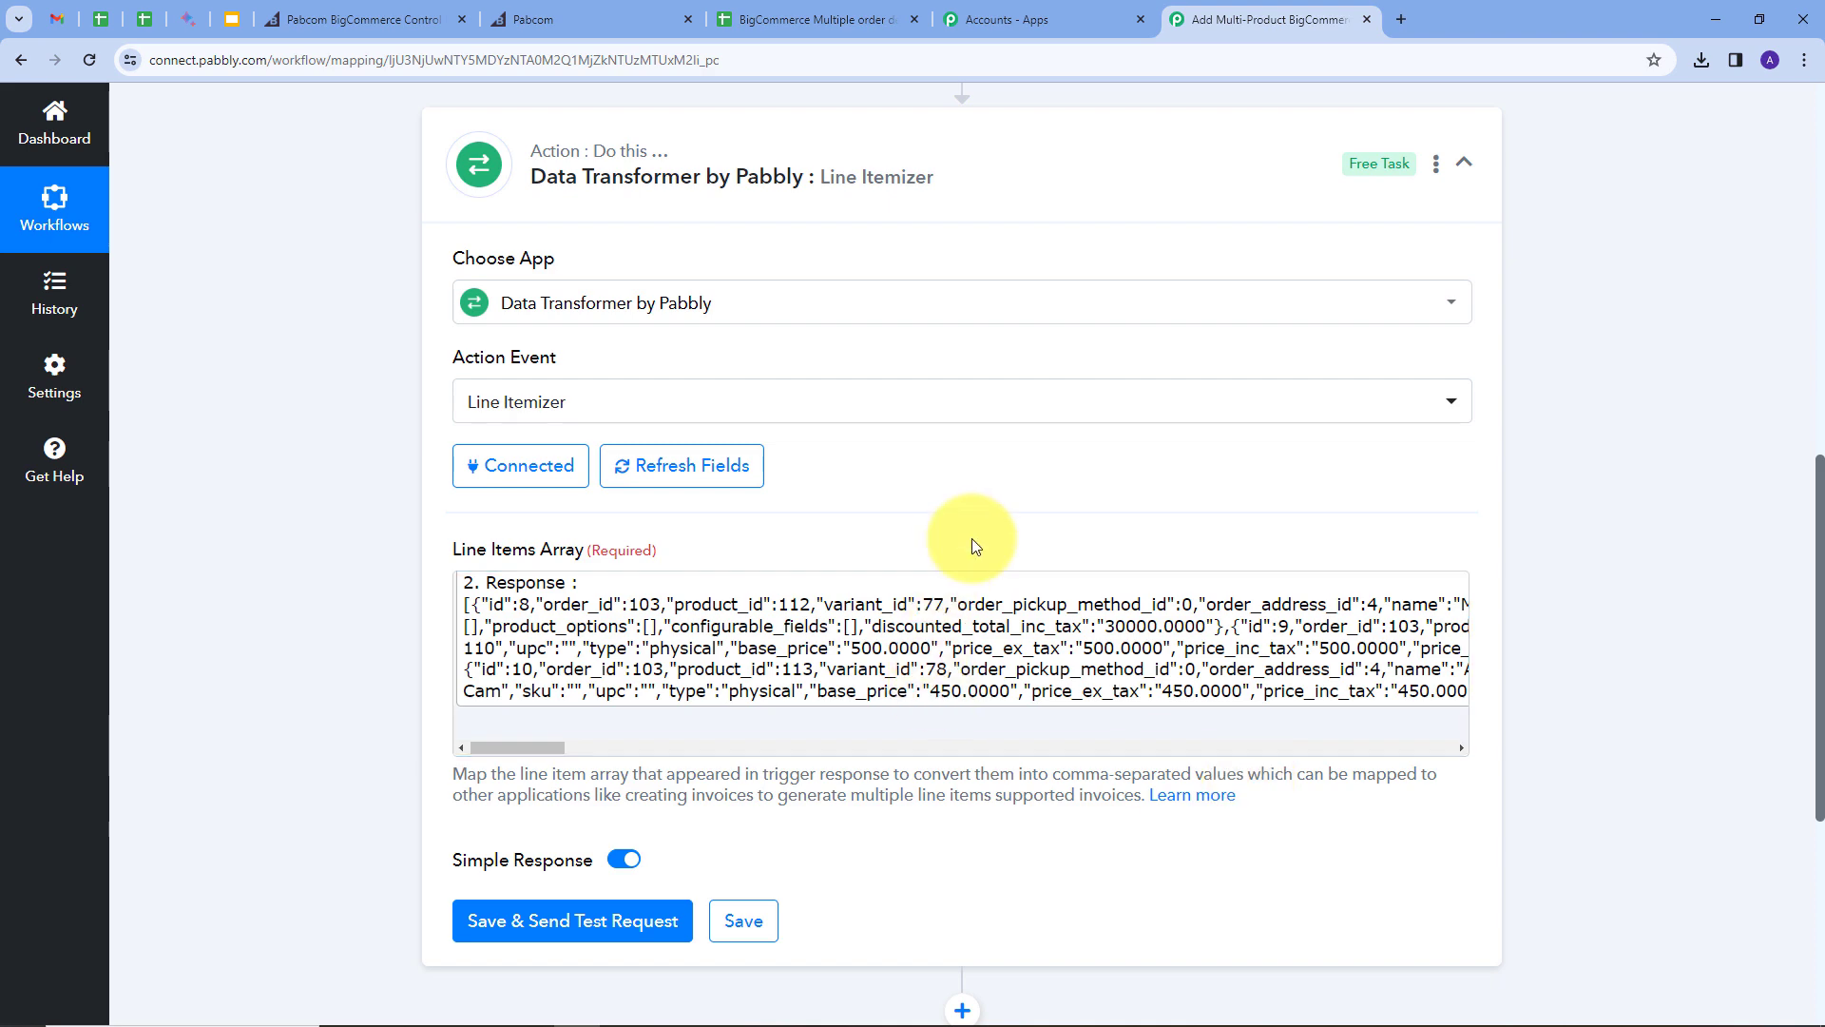
Step: Test the Line Itemizer and check comma-separated Id, Order Id and Product Id 112,114,113 values
left_click(559, 921)
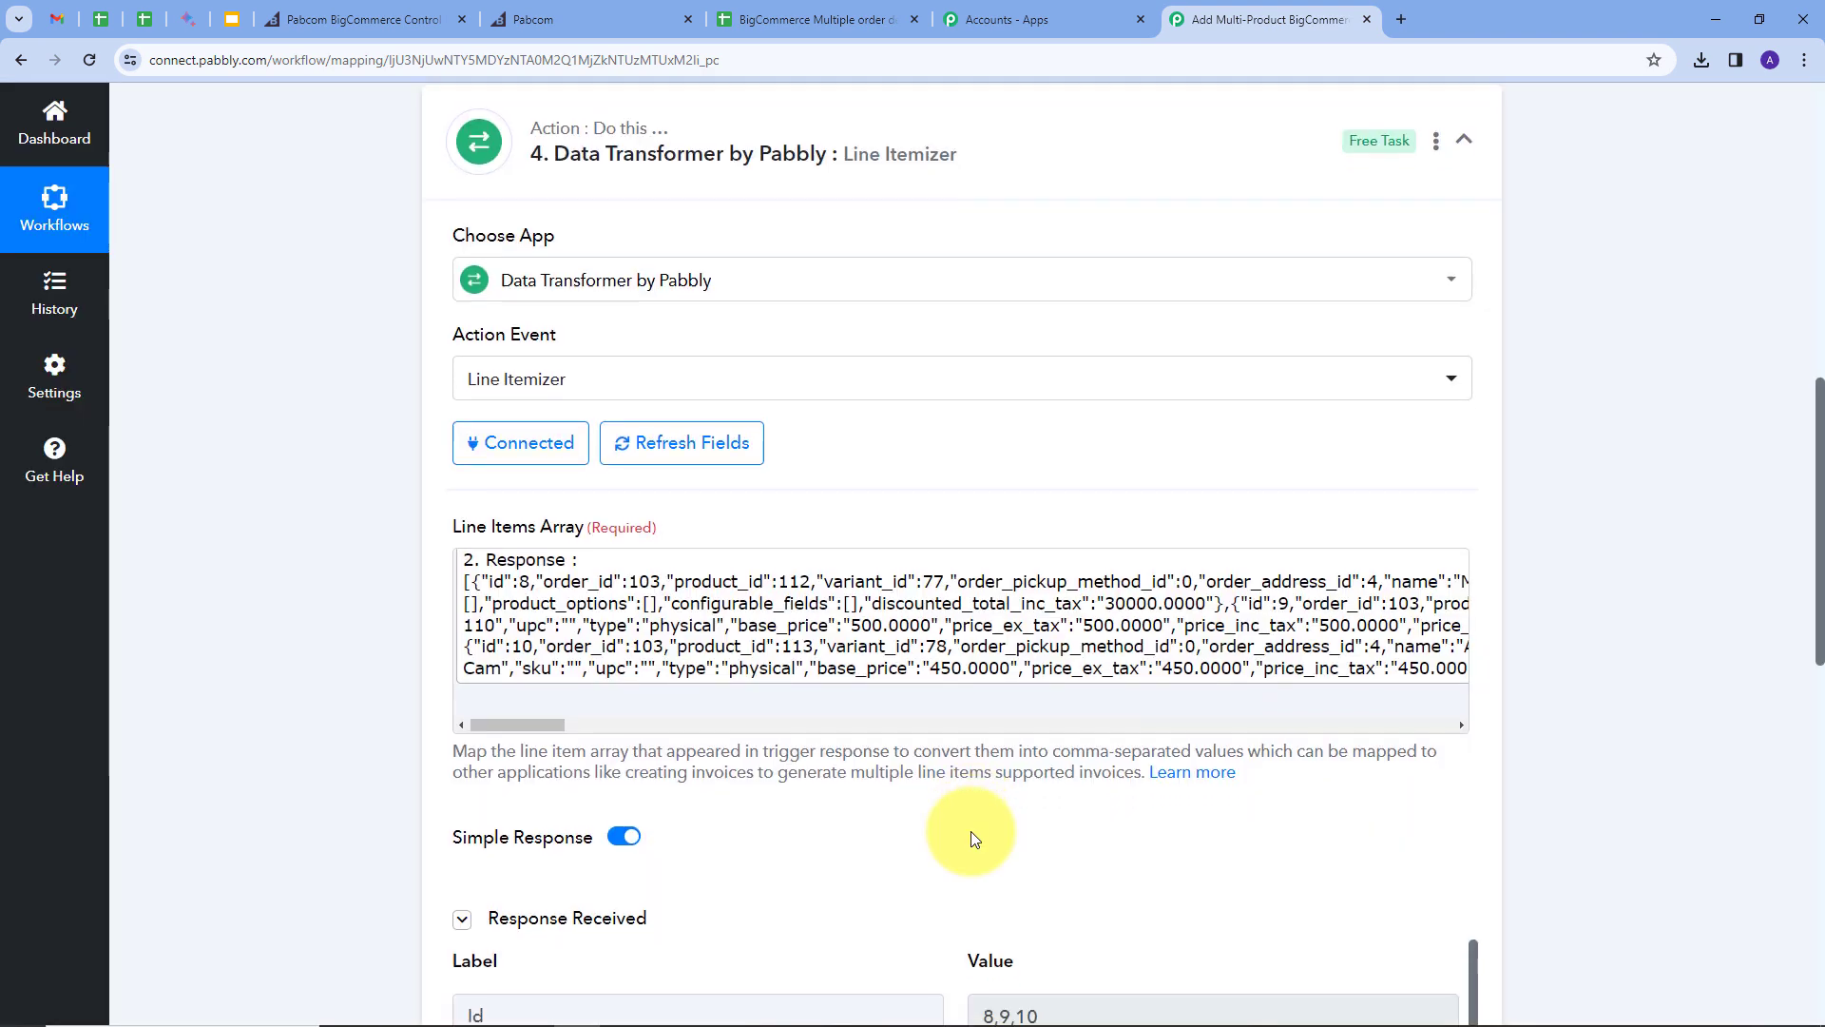
scroll(972, 830, "down", 5)
left_click(1012, 564)
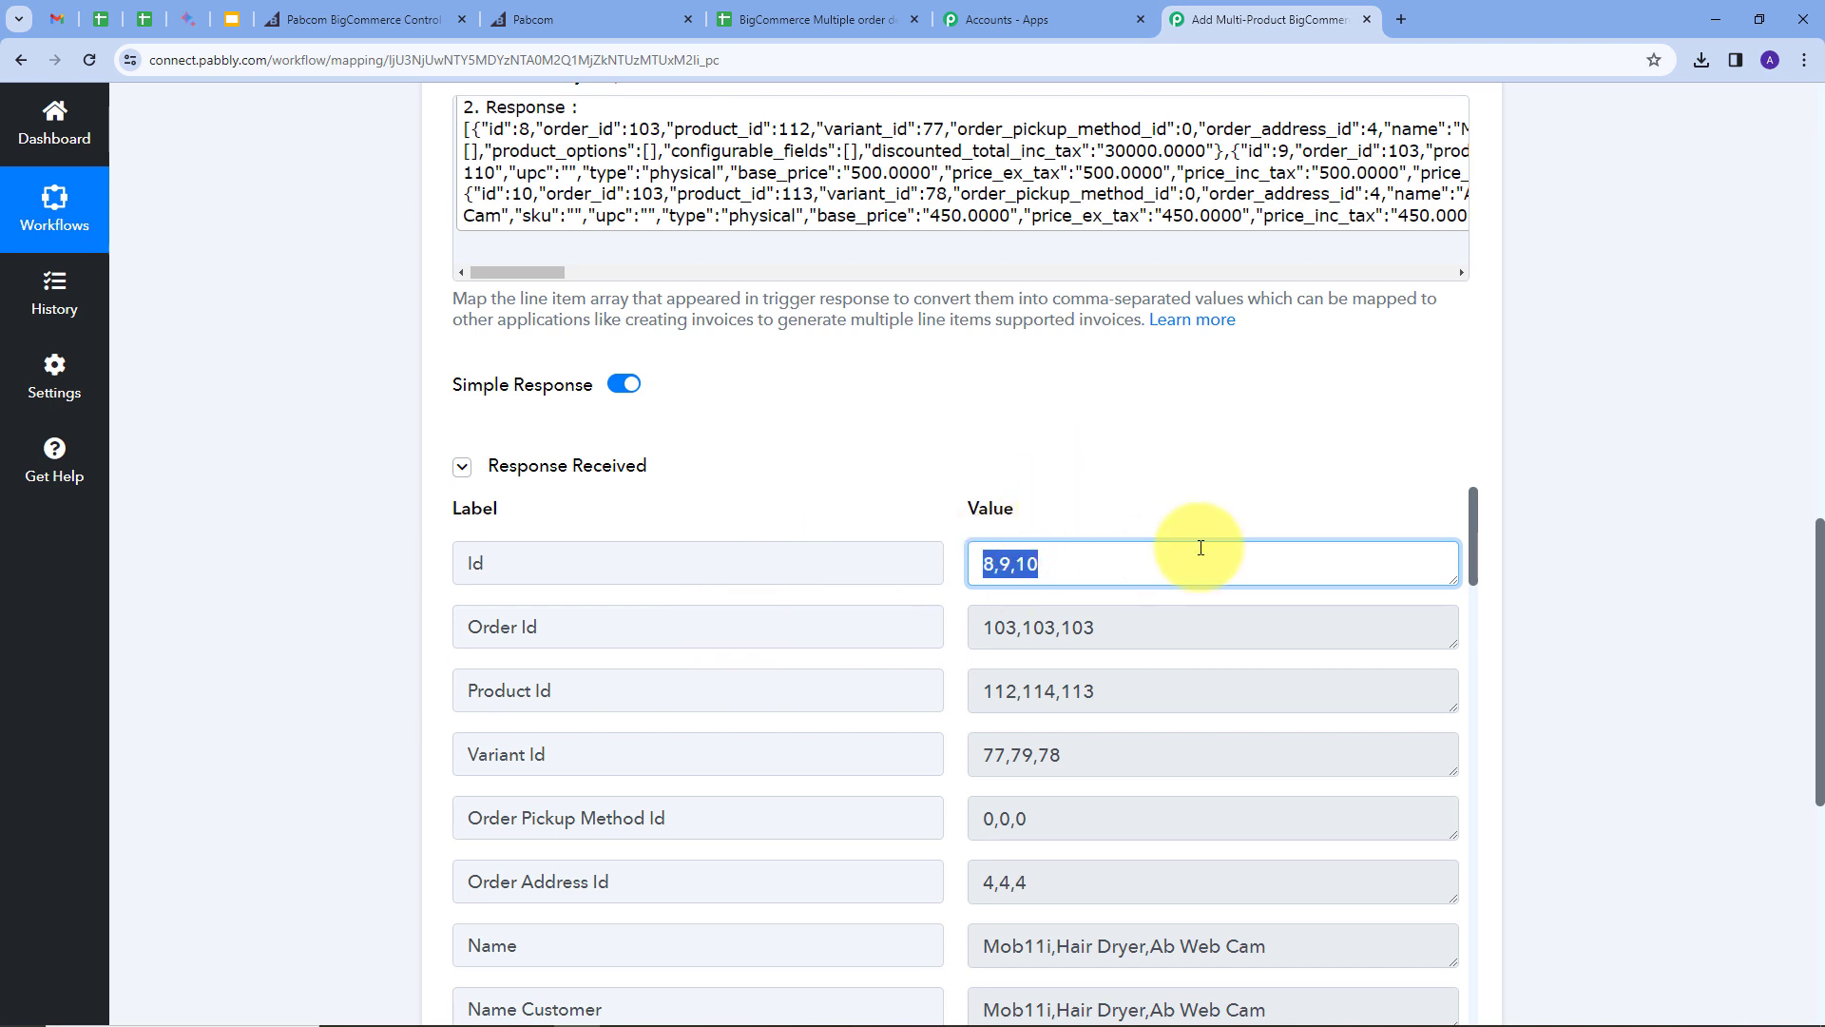
key("Tab")
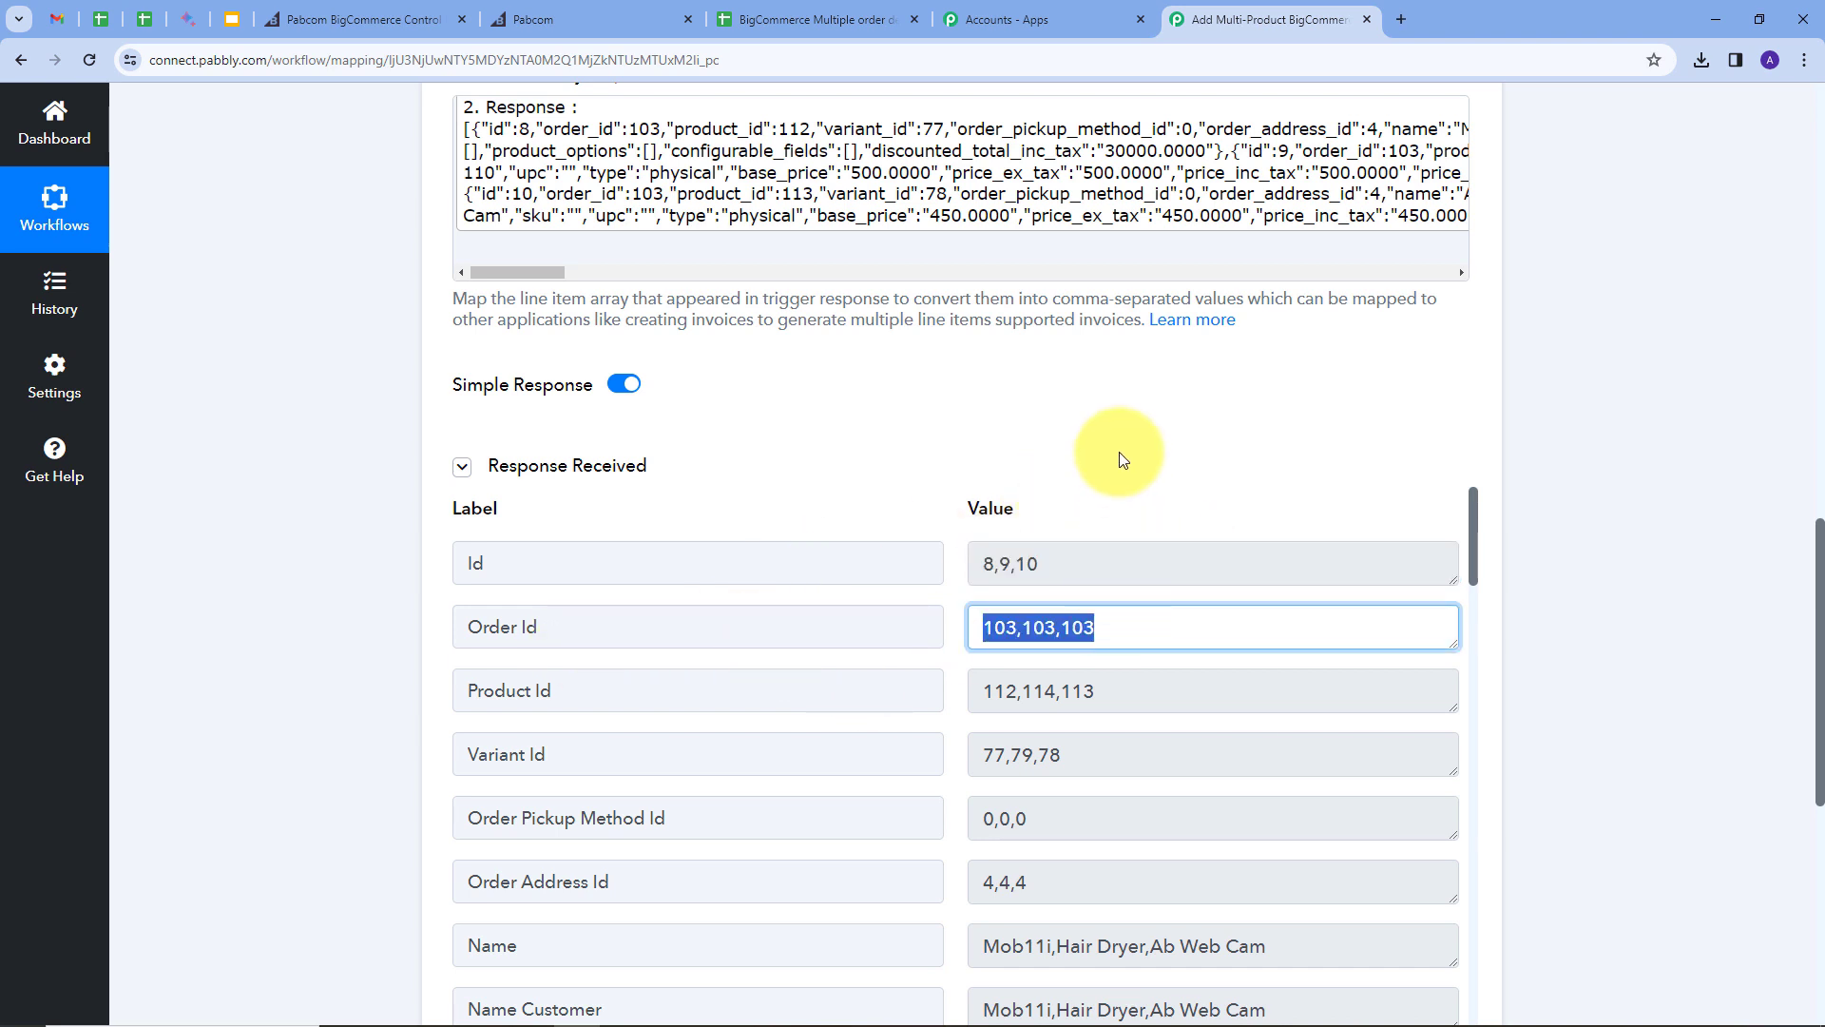
scroll(1119, 453, "down", 2)
left_click(1024, 497)
scroll(949, 579, "down", 1)
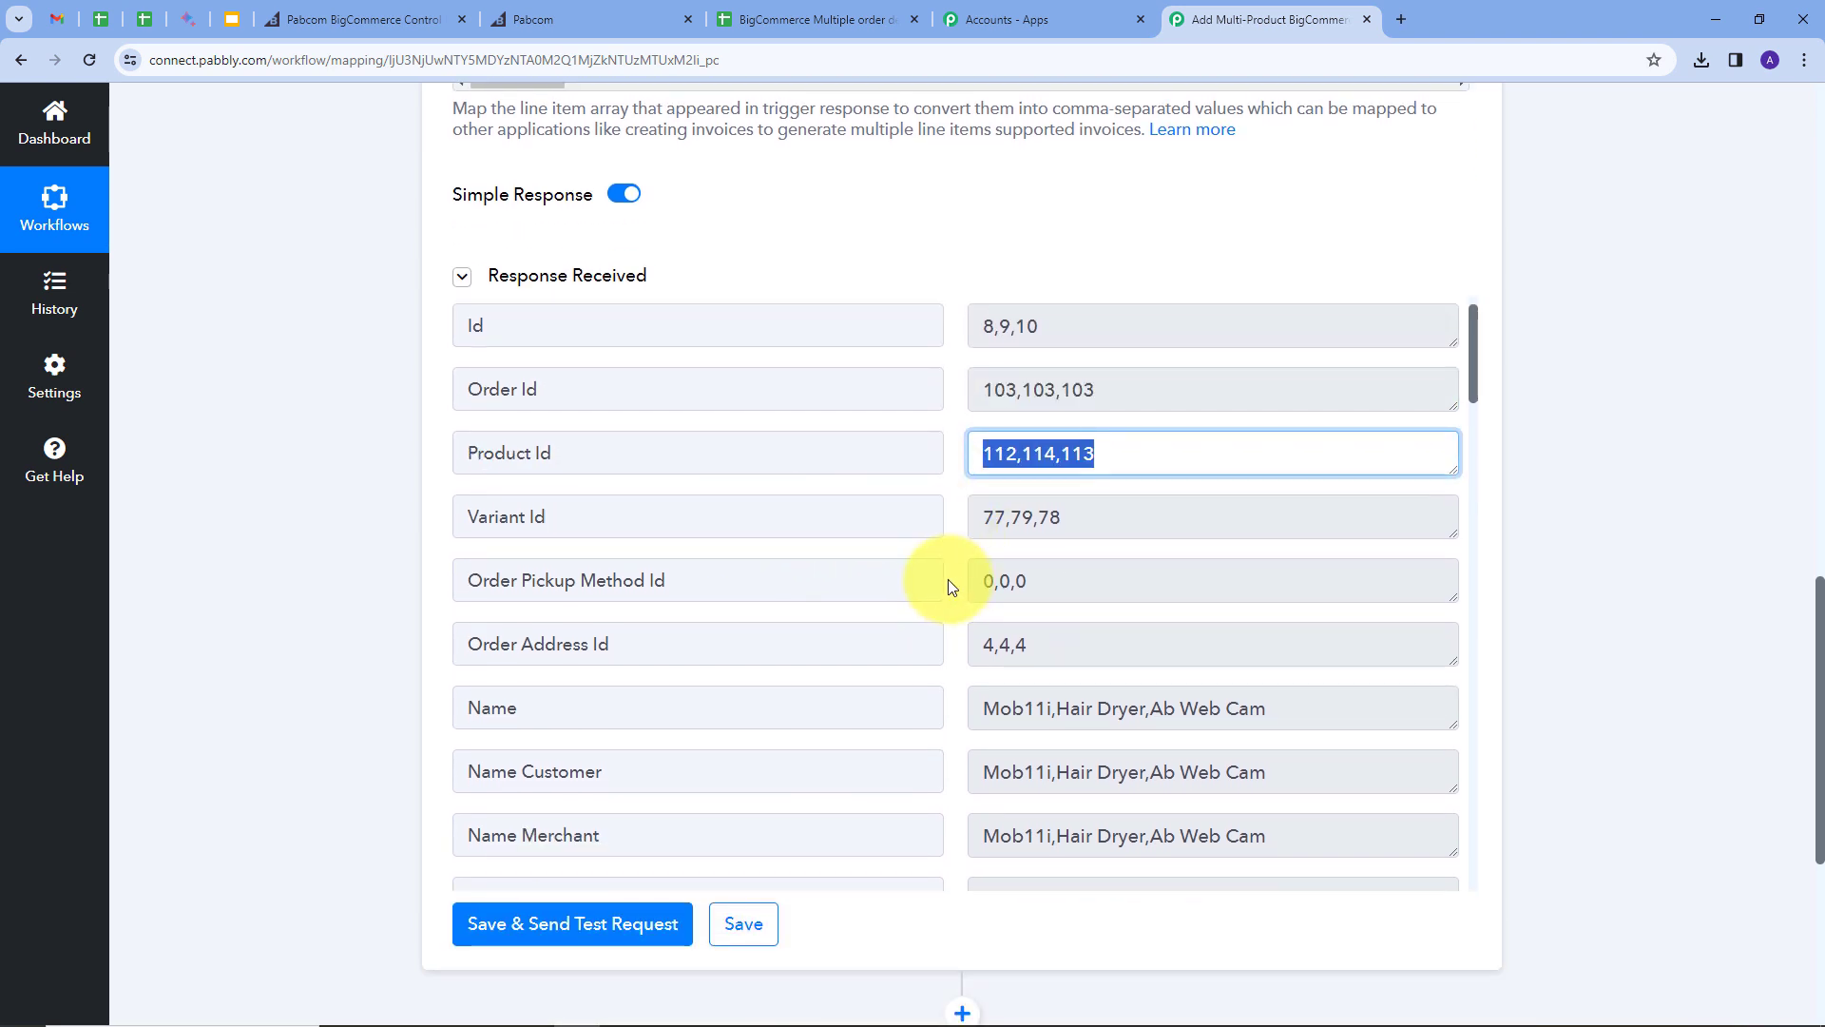
scroll(949, 584, "down", 1)
Step: Review the comma-separated names Mob11i,Hair Dryer,Ab Web Cam, base prices and quantities 3,2,1
left_click_drag(1303, 564, 970, 586)
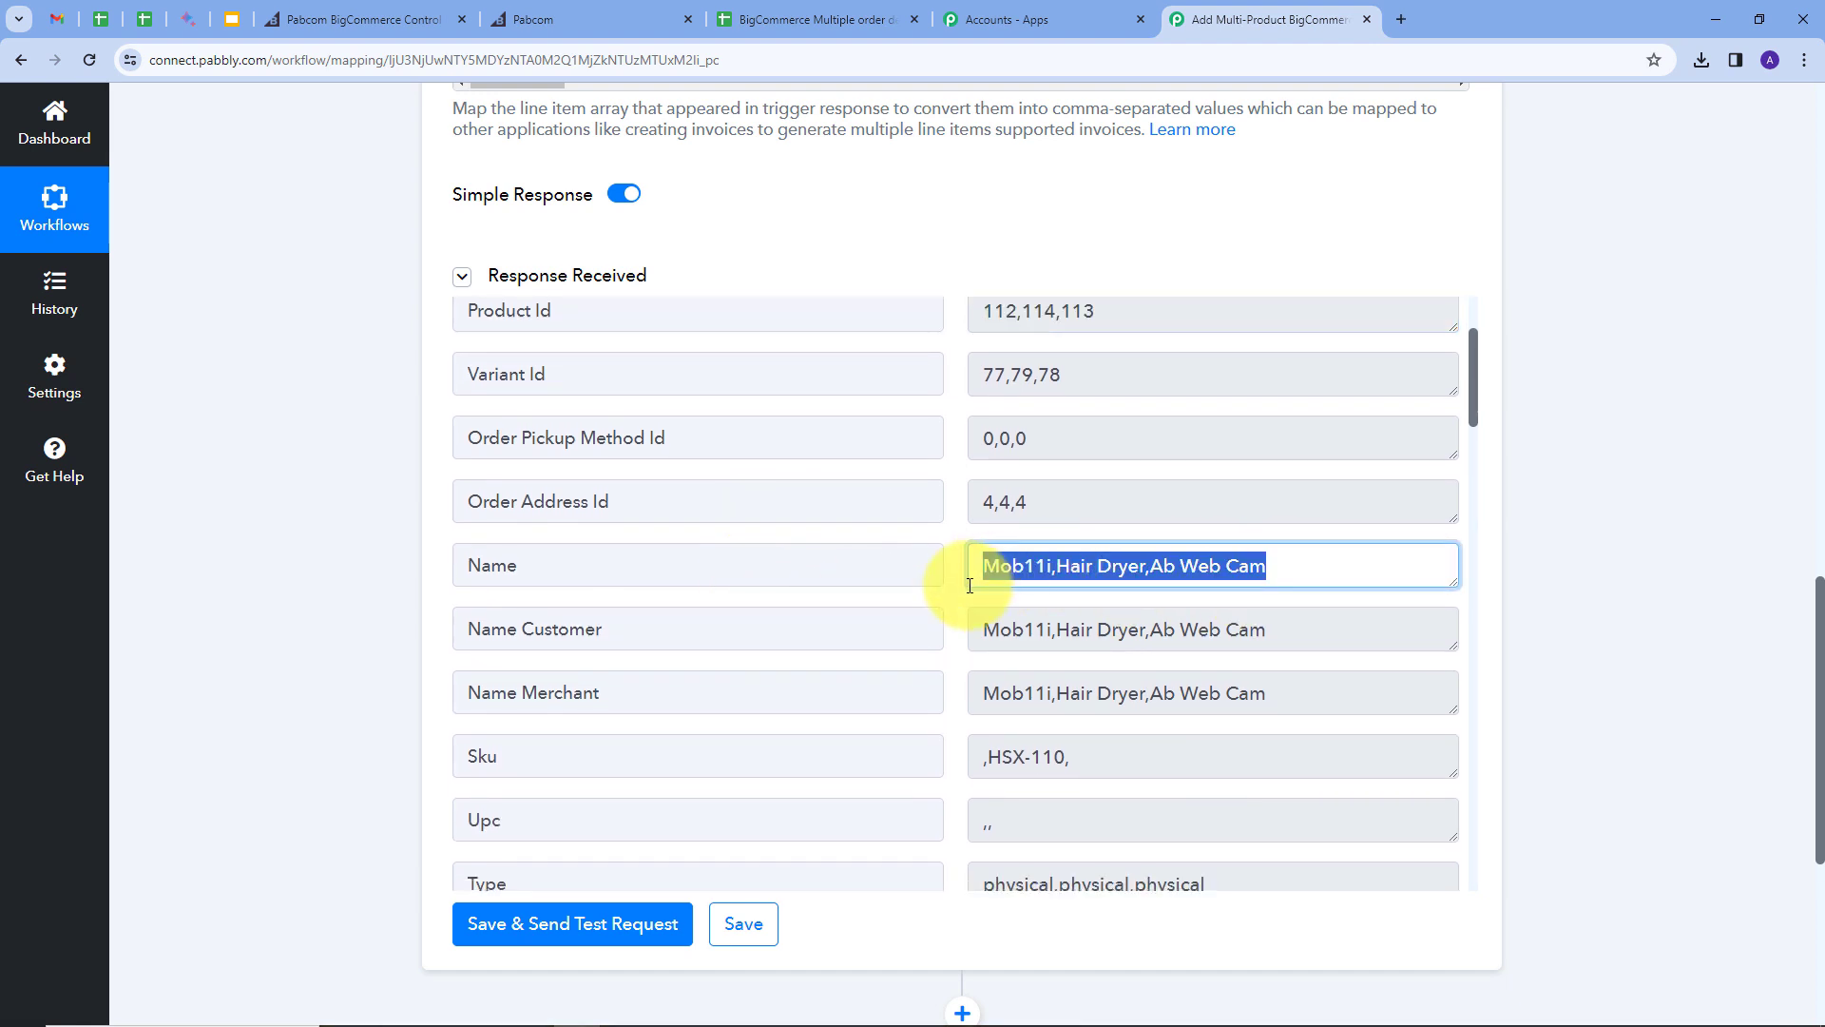
scroll(970, 586, "down", 4)
left_click(1049, 567)
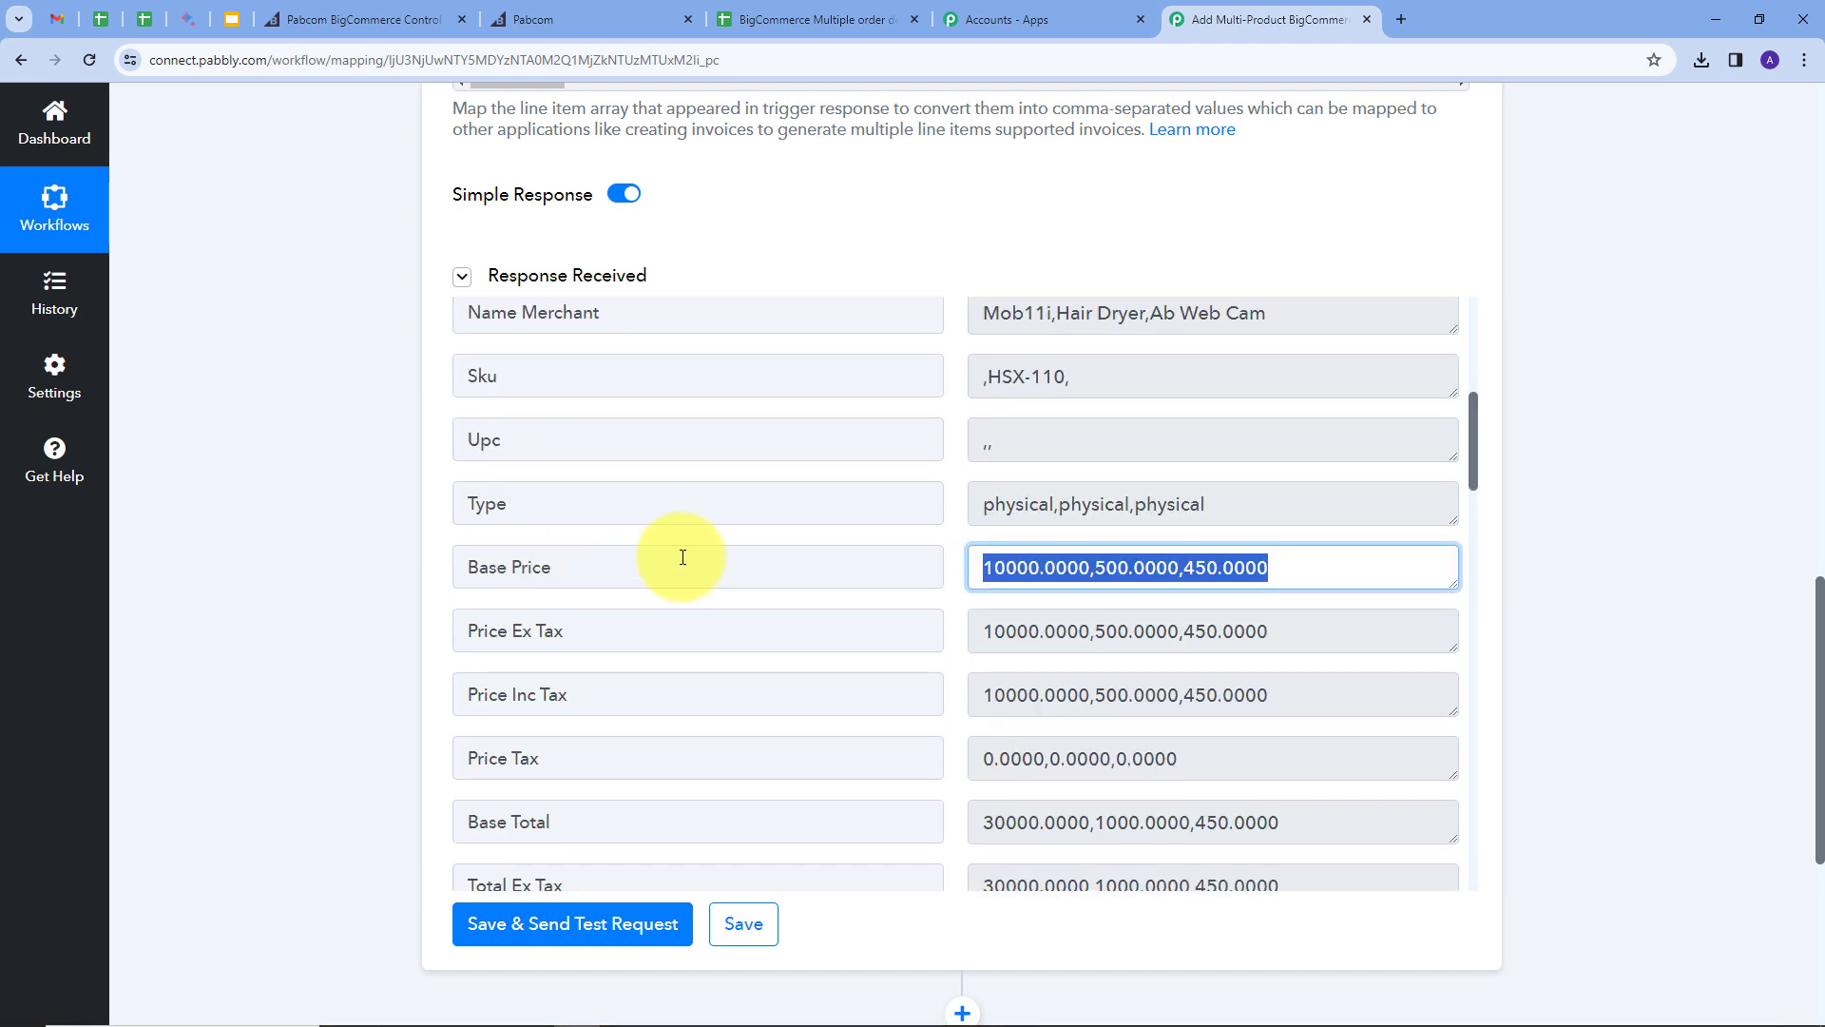
scroll(1155, 566, "down", 1)
scroll(1155, 565, "down", 8)
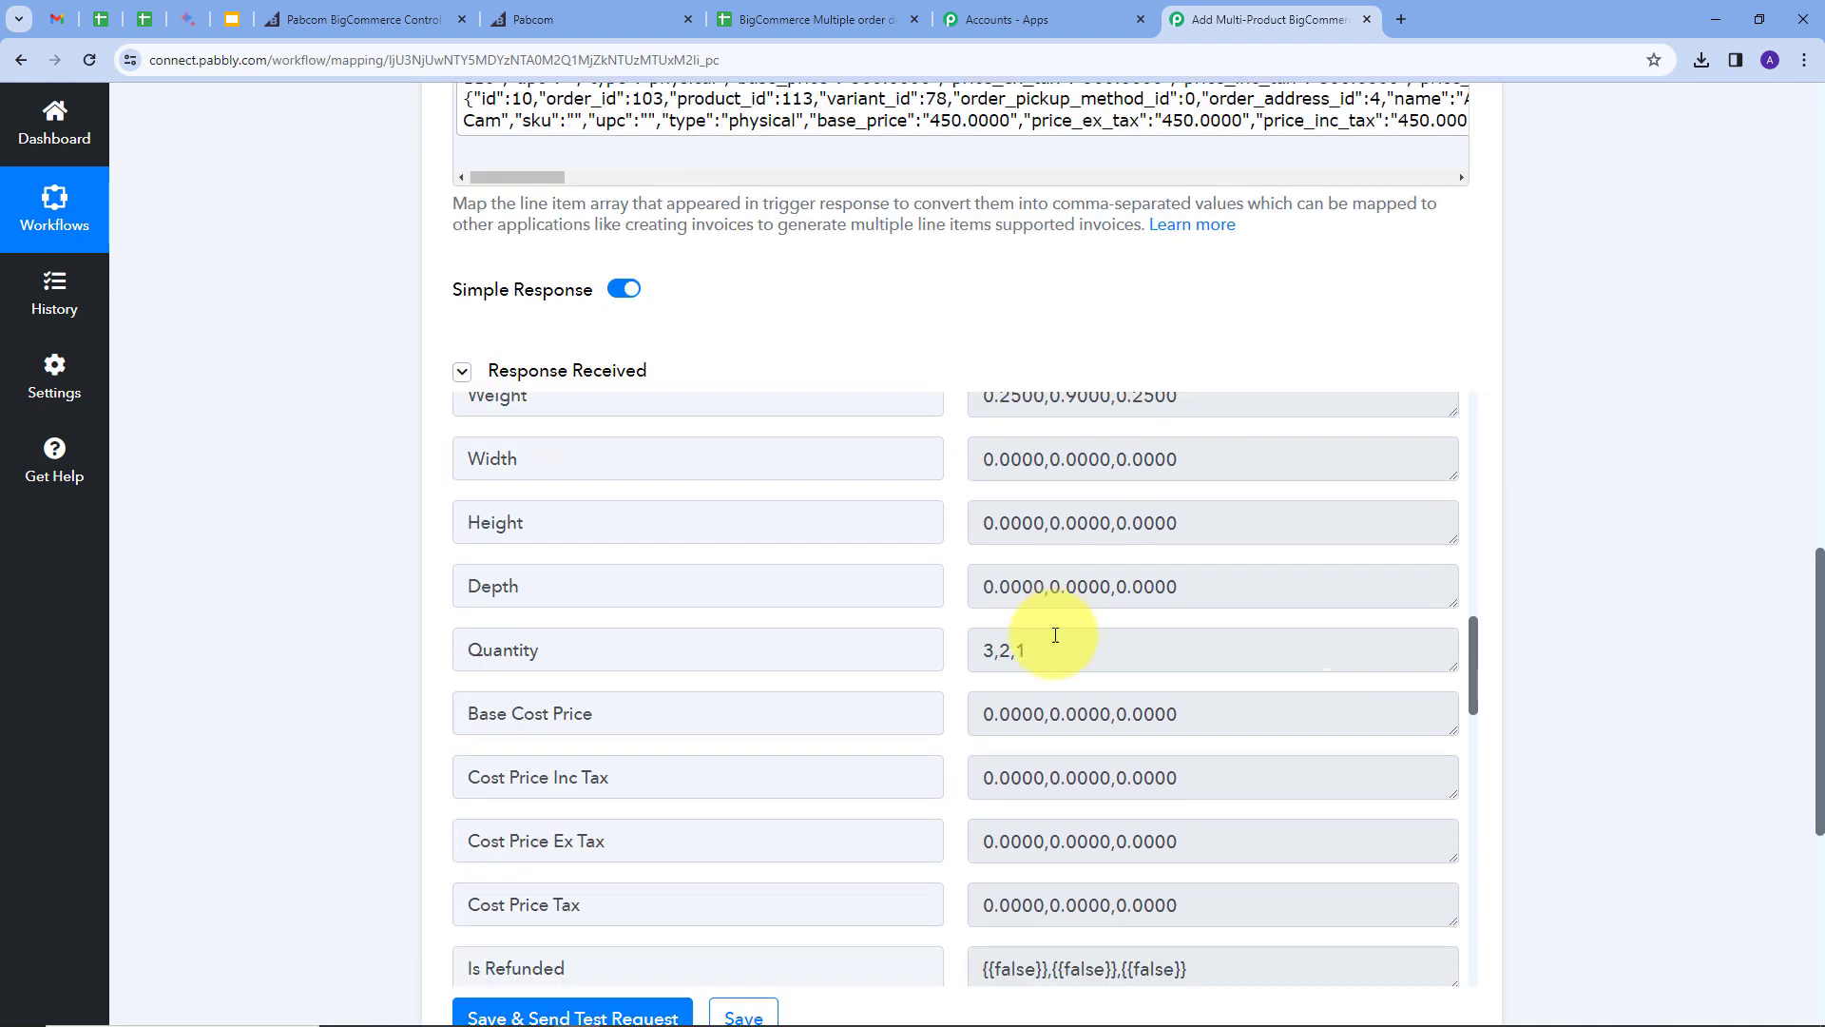
left_click_drag(1072, 647, 968, 663)
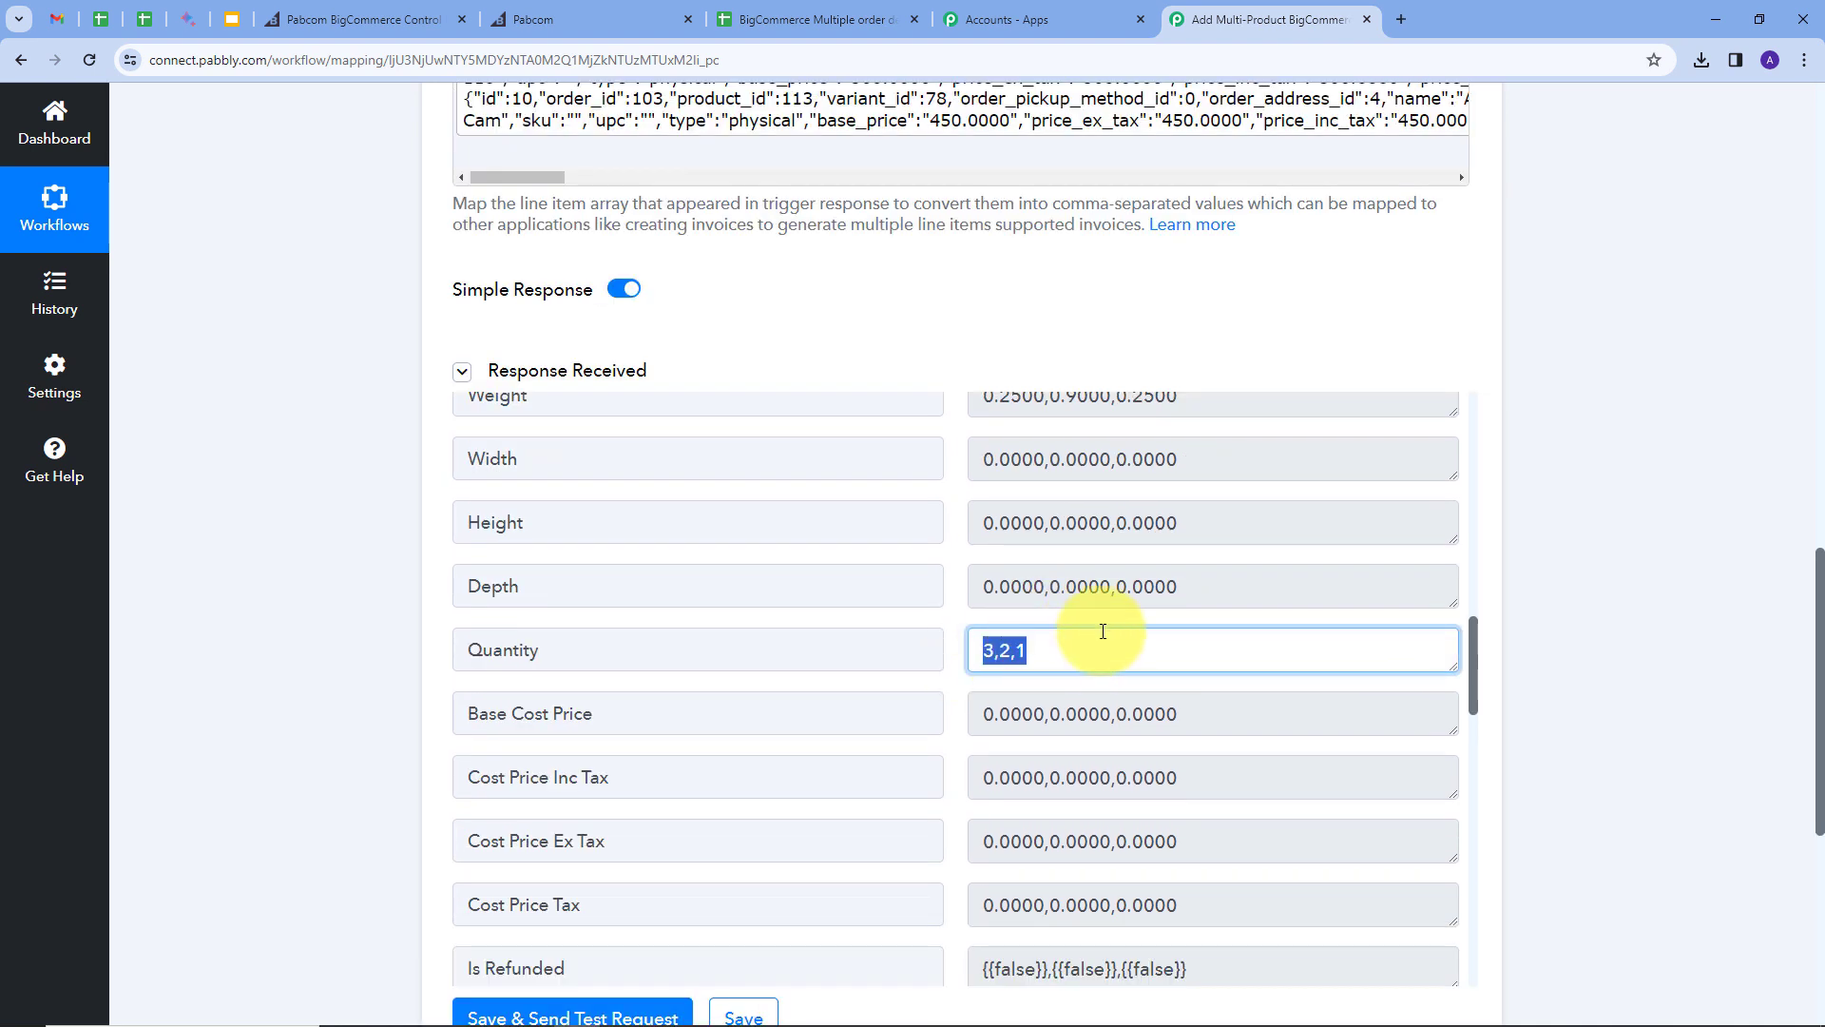
scroll(1100, 631, "up", 15)
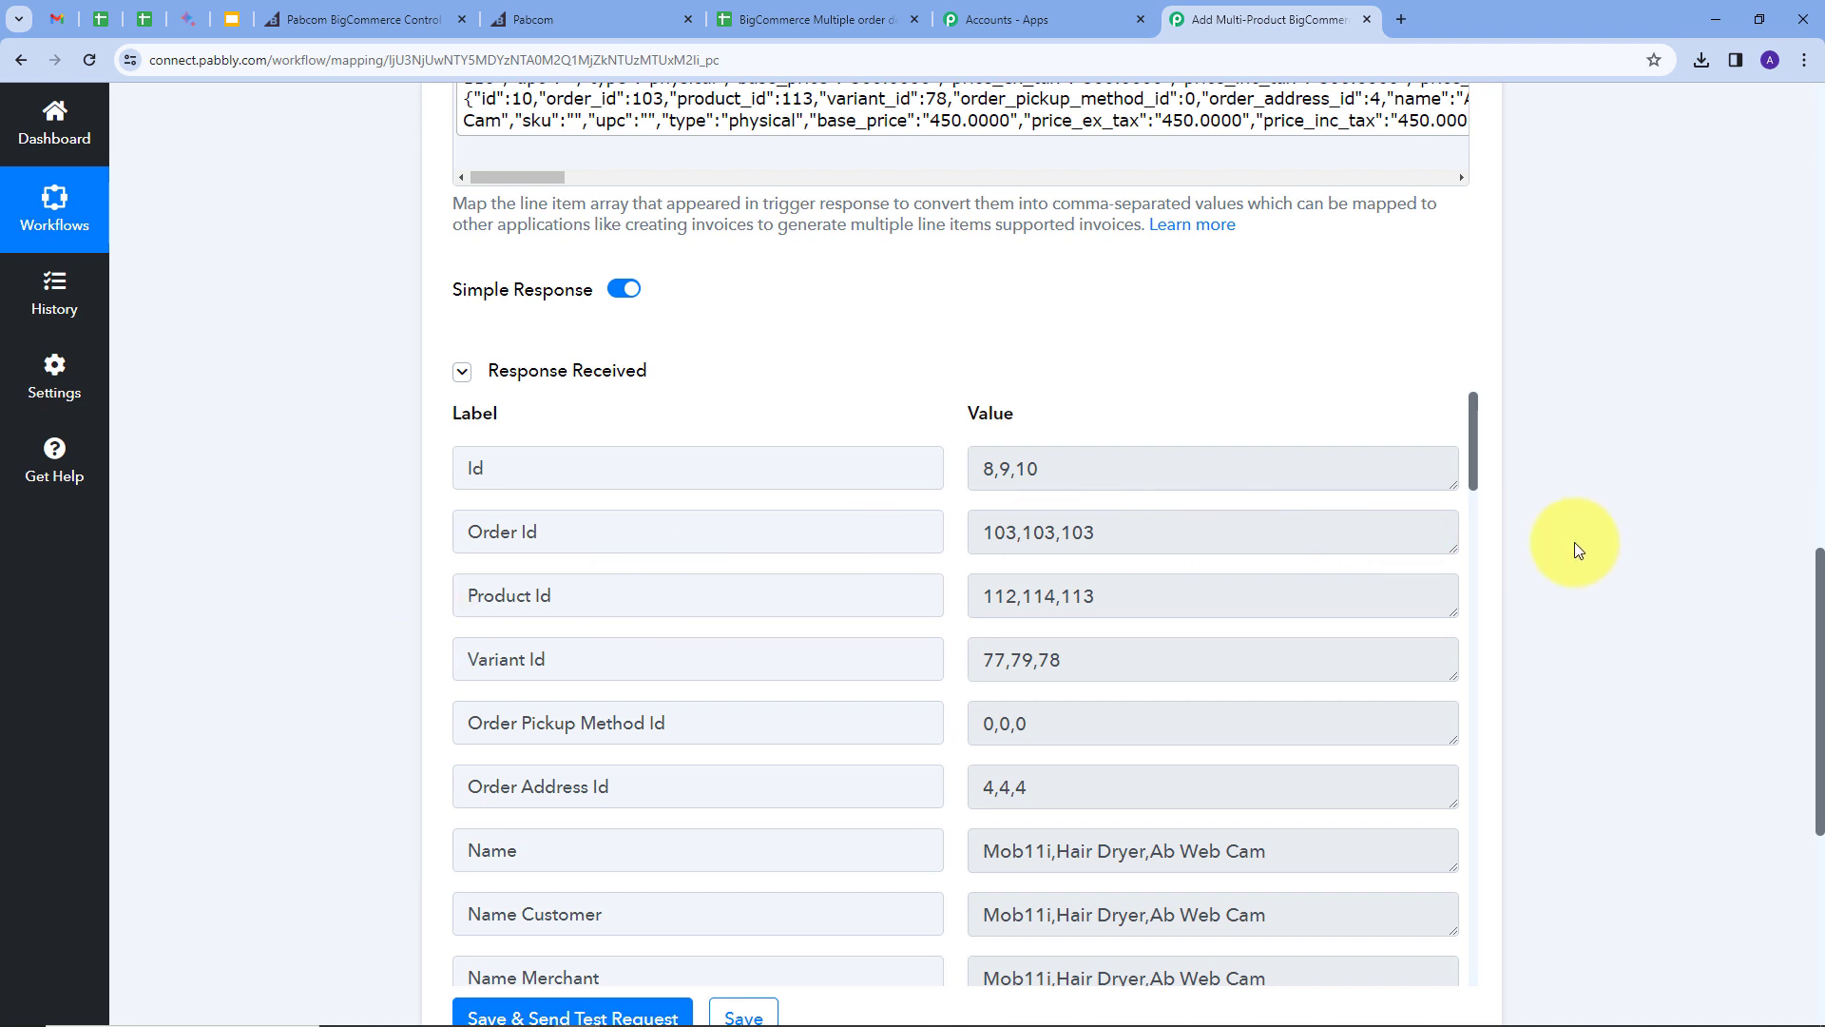
scroll(1569, 542, "down", 1)
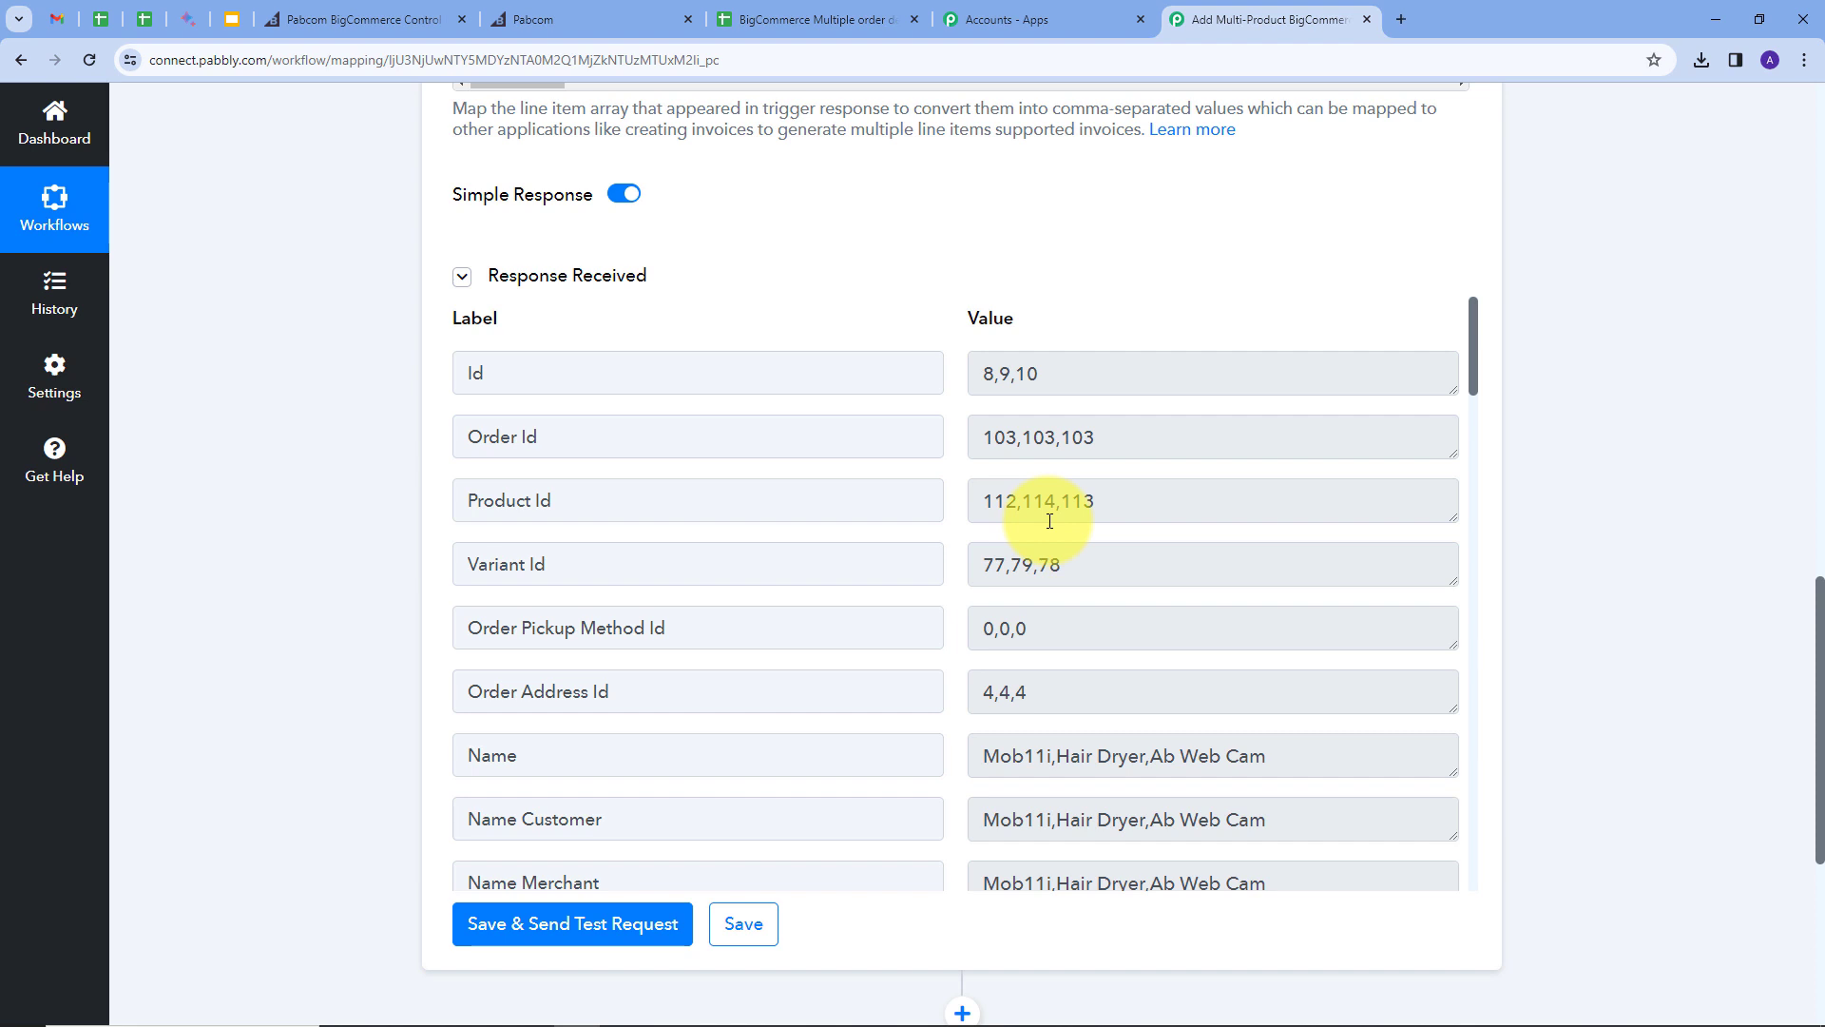
scroll(951, 637, "down", 4)
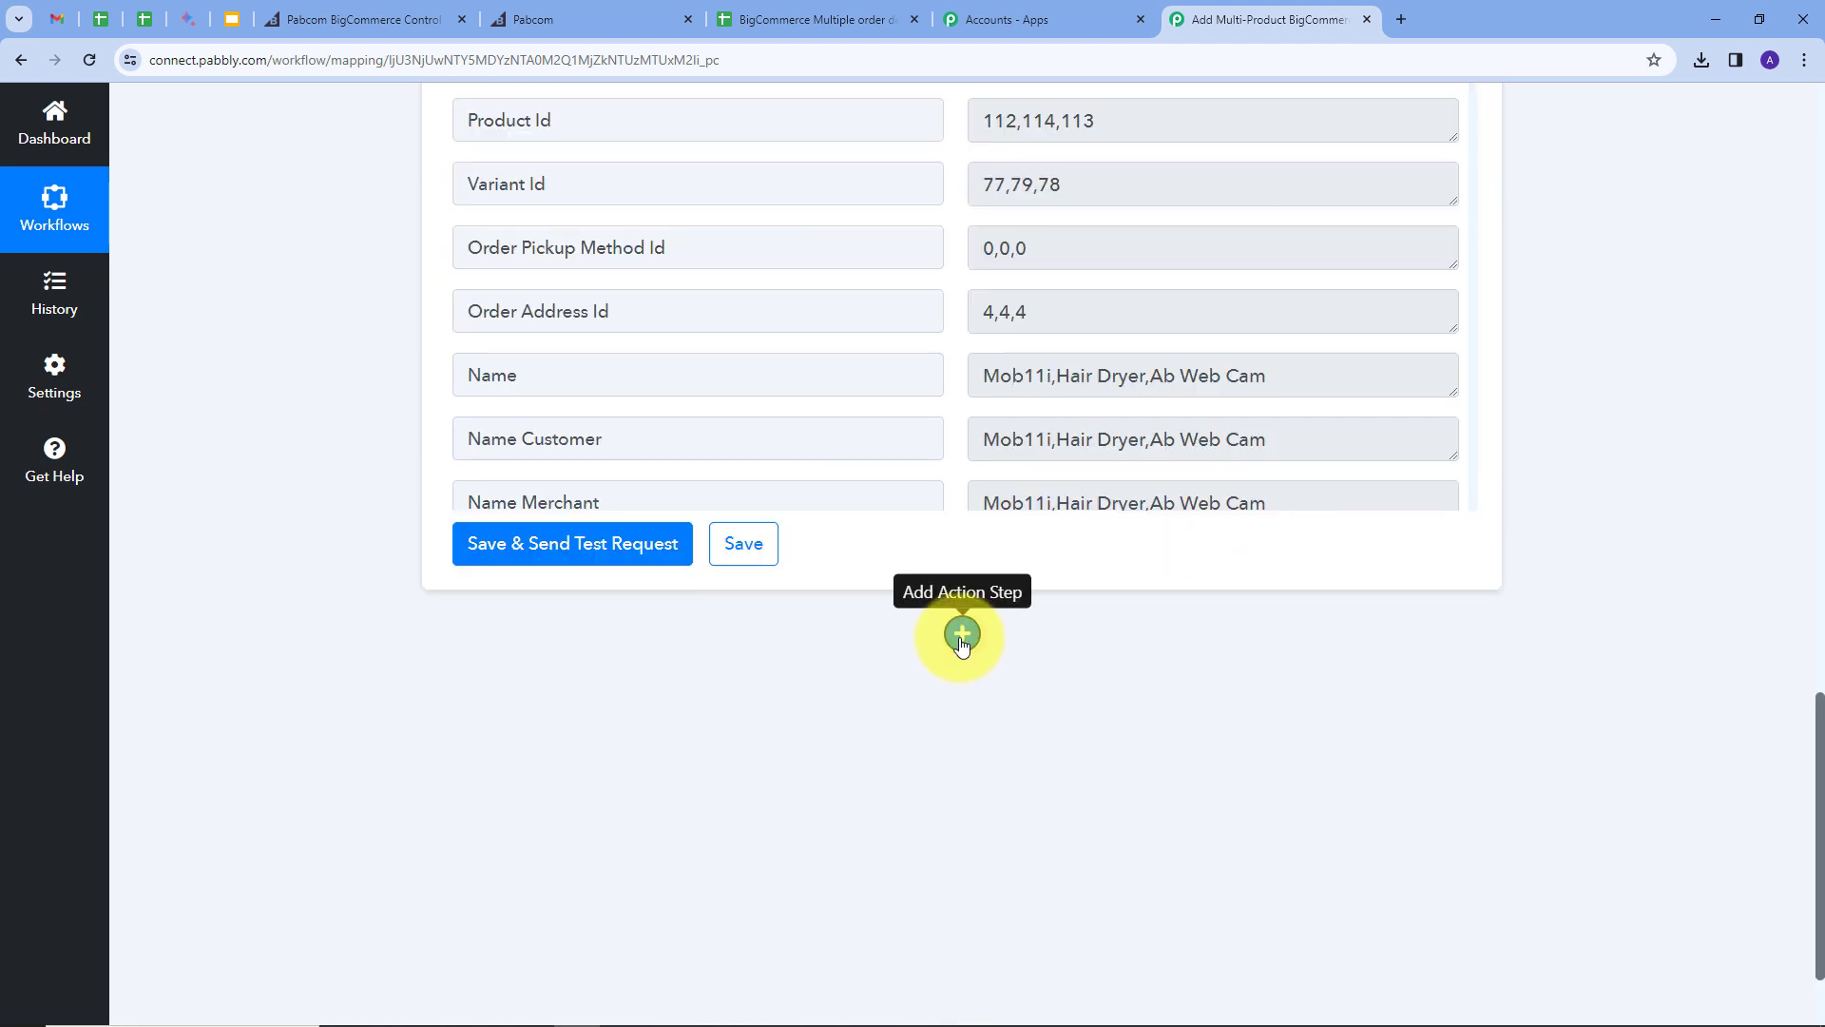
Step: Add a connected Text Formatter Replace Text step, then switch to the order details spreadsheet
left_click(962, 634)
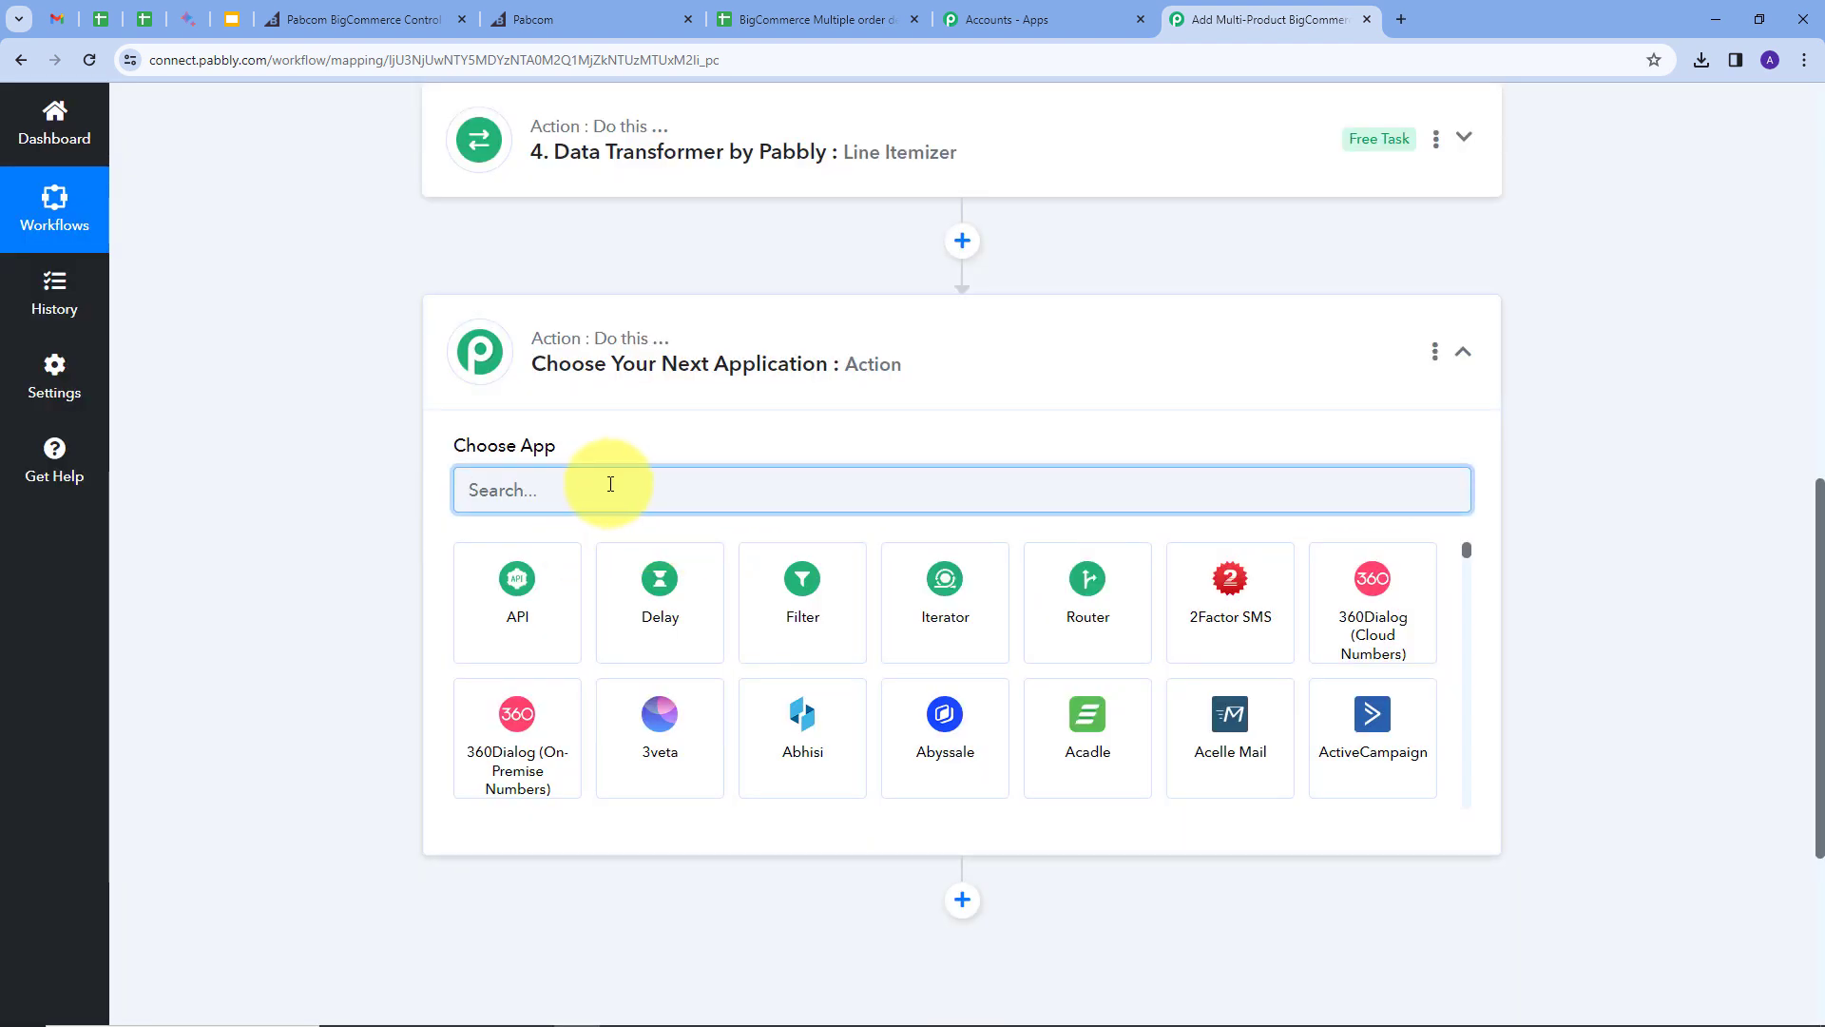
type("text")
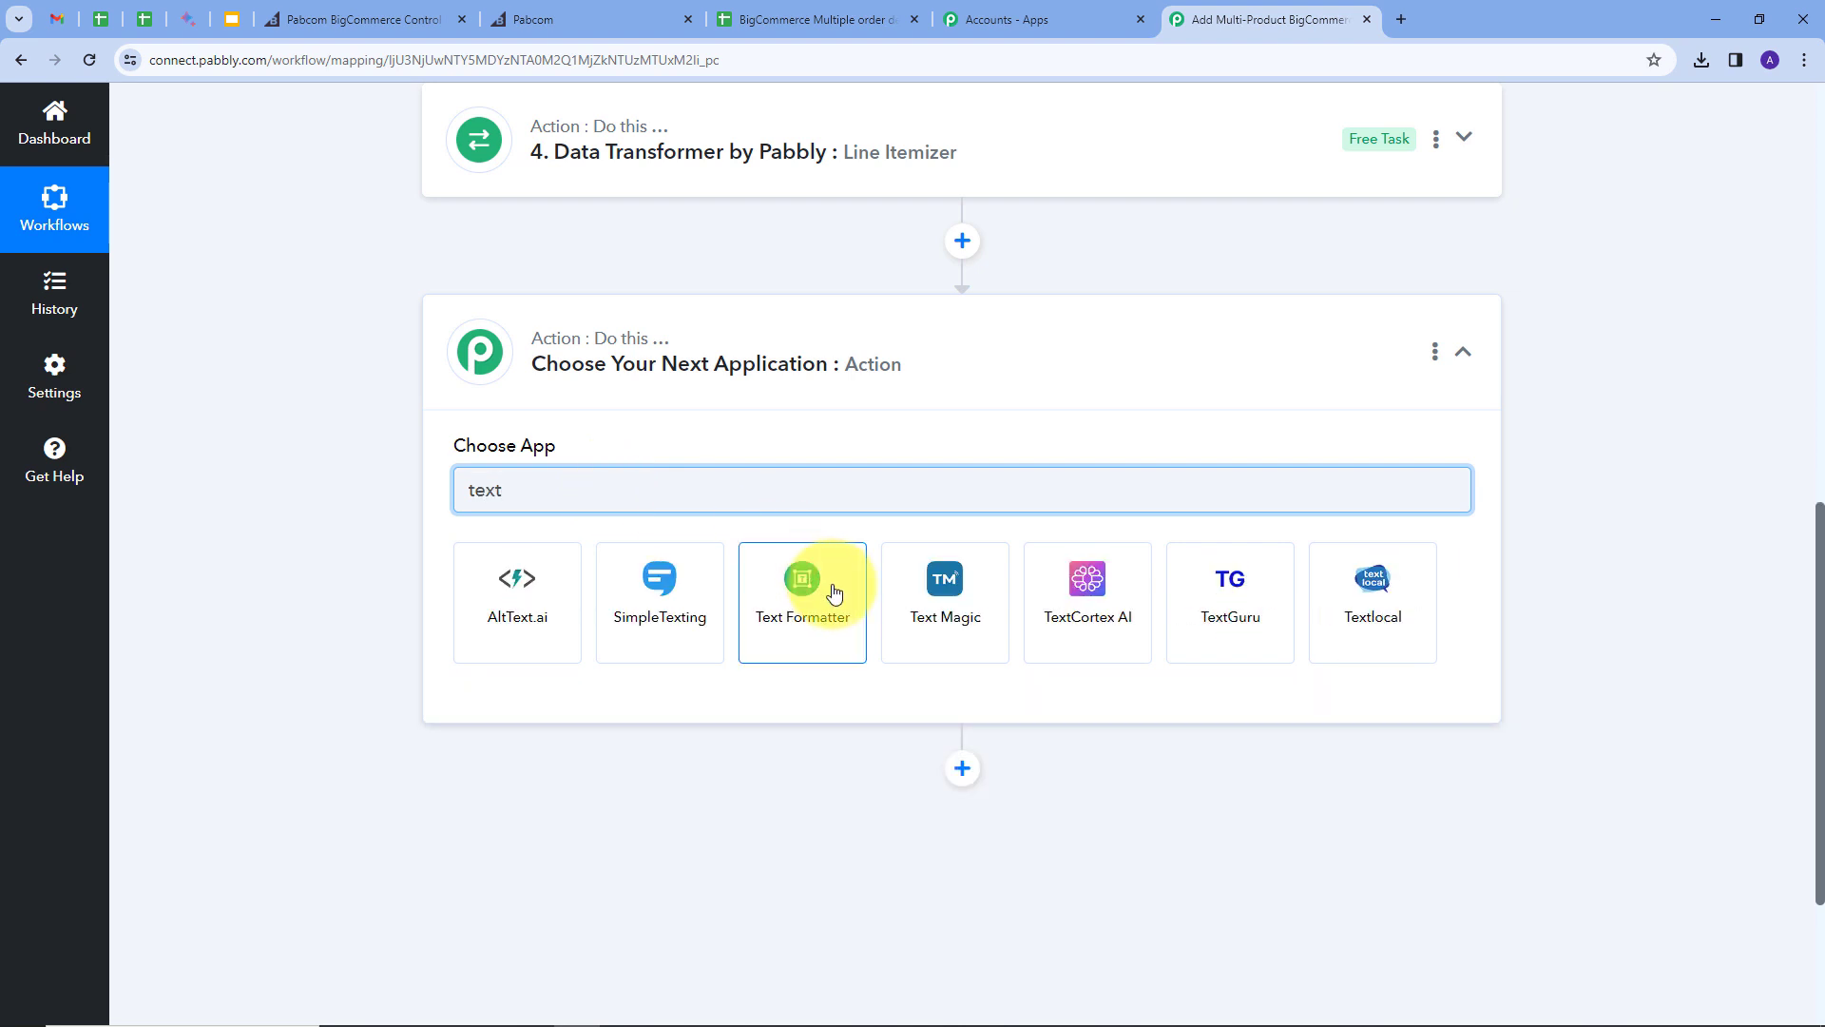
left_click(831, 594)
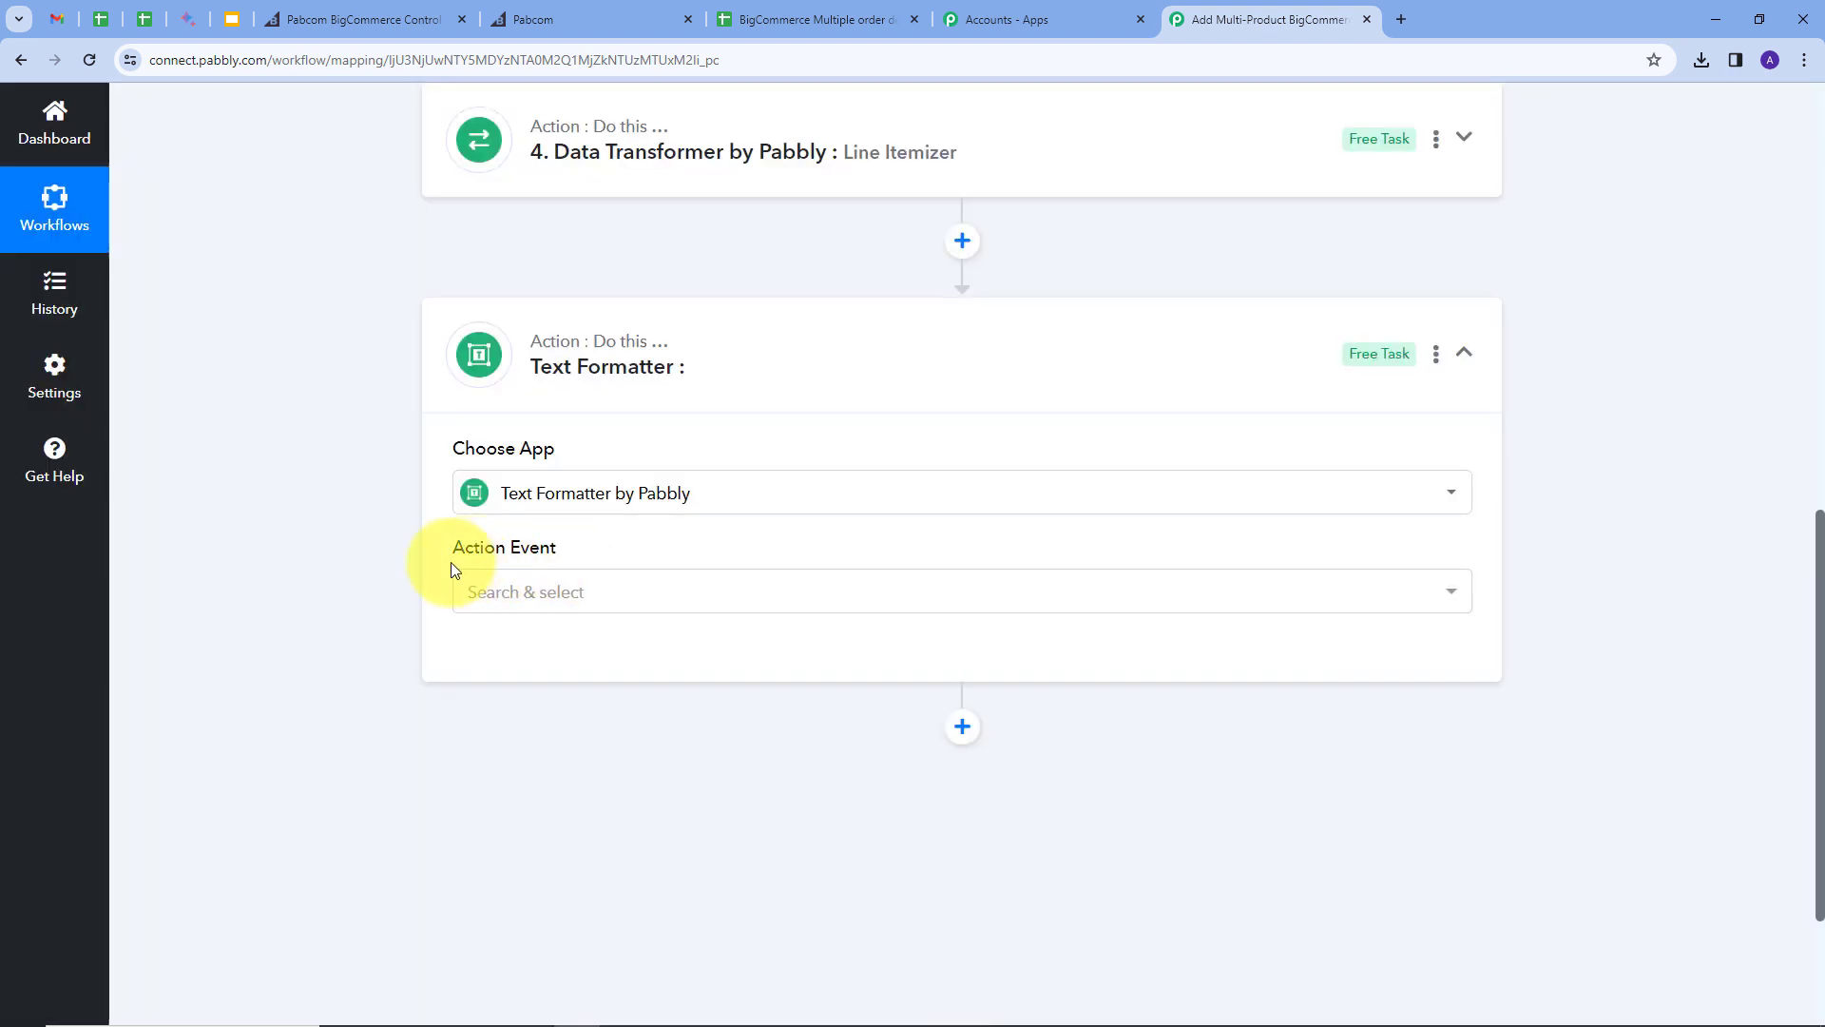
left_click(907, 602)
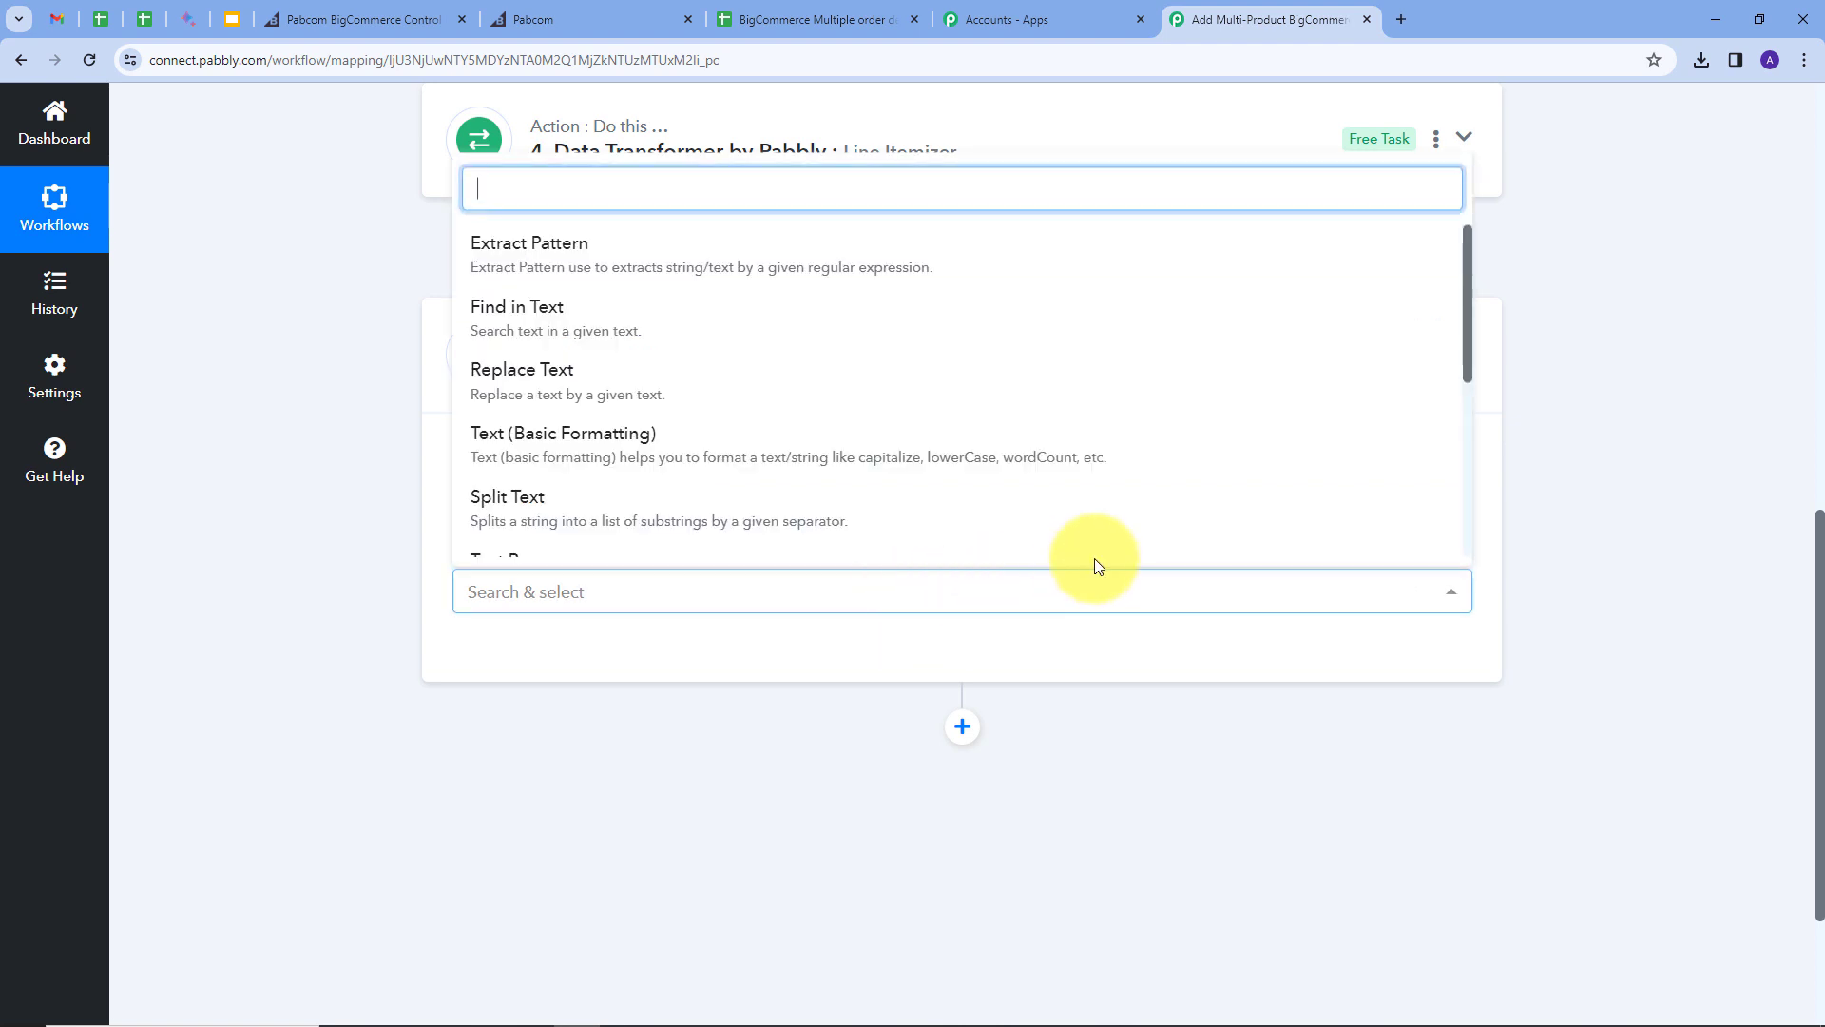
left_click(513, 394)
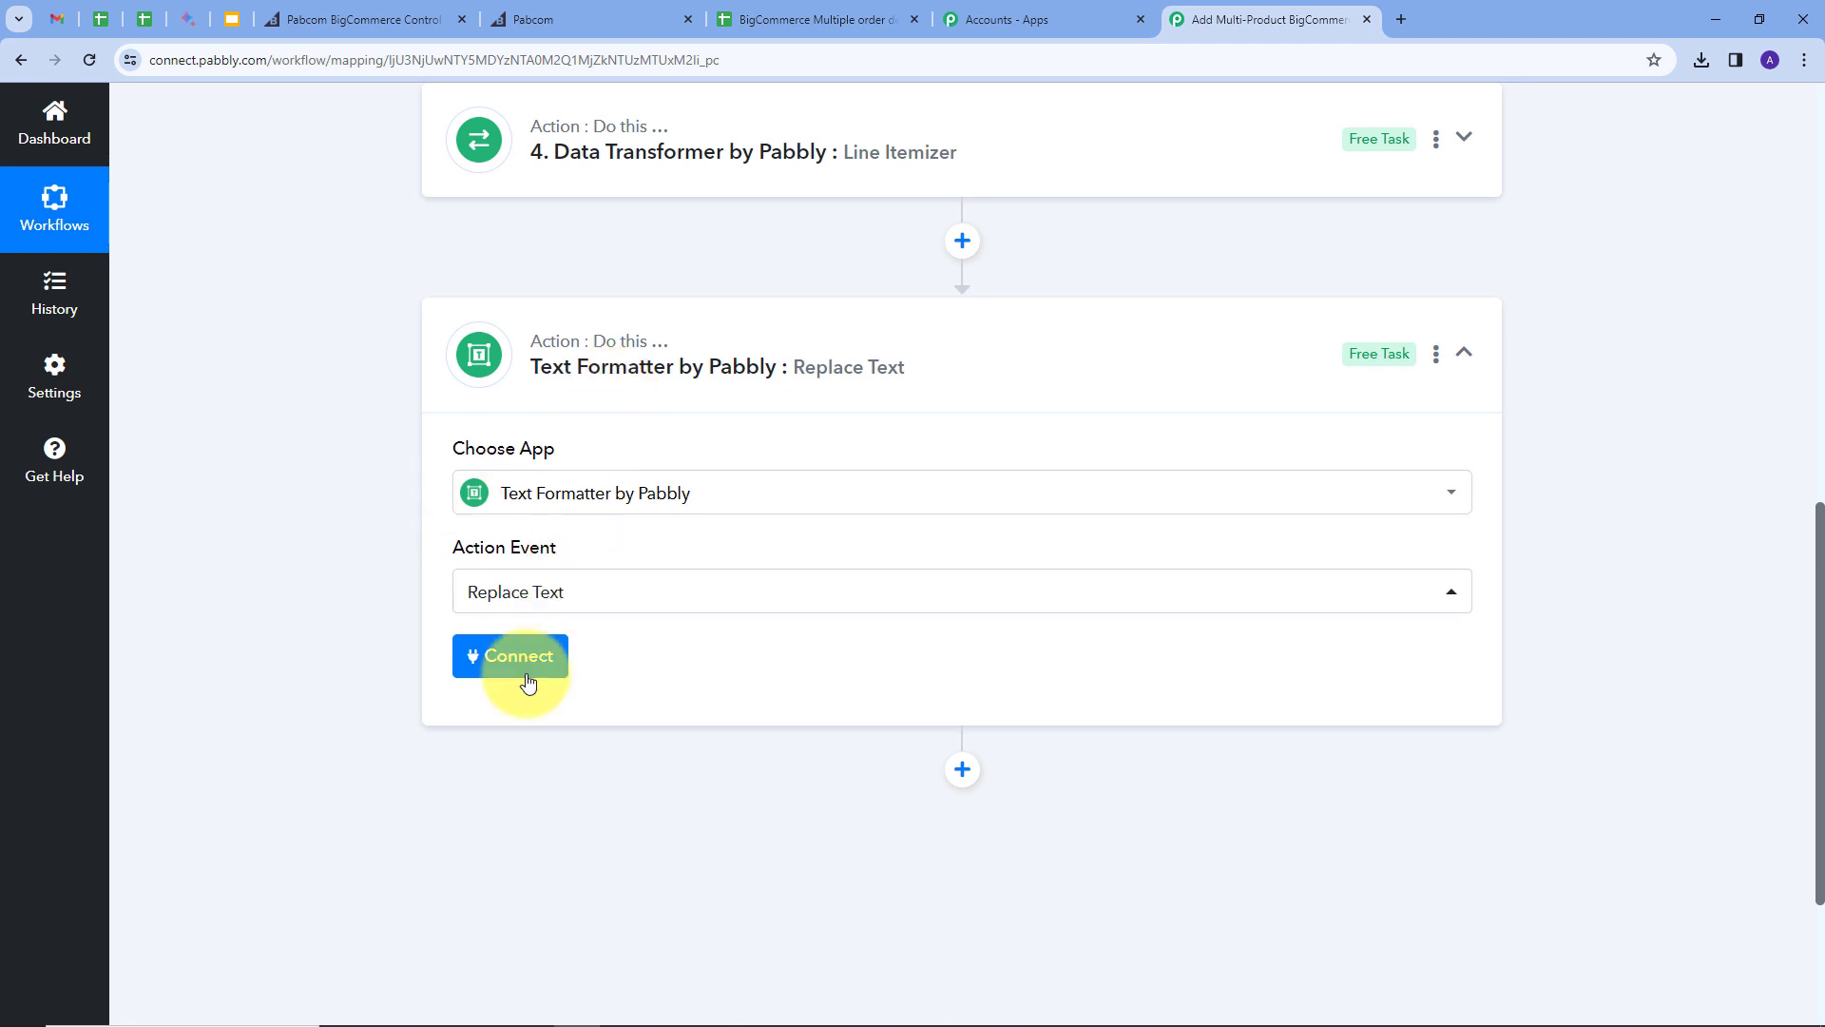
left_click(504, 659)
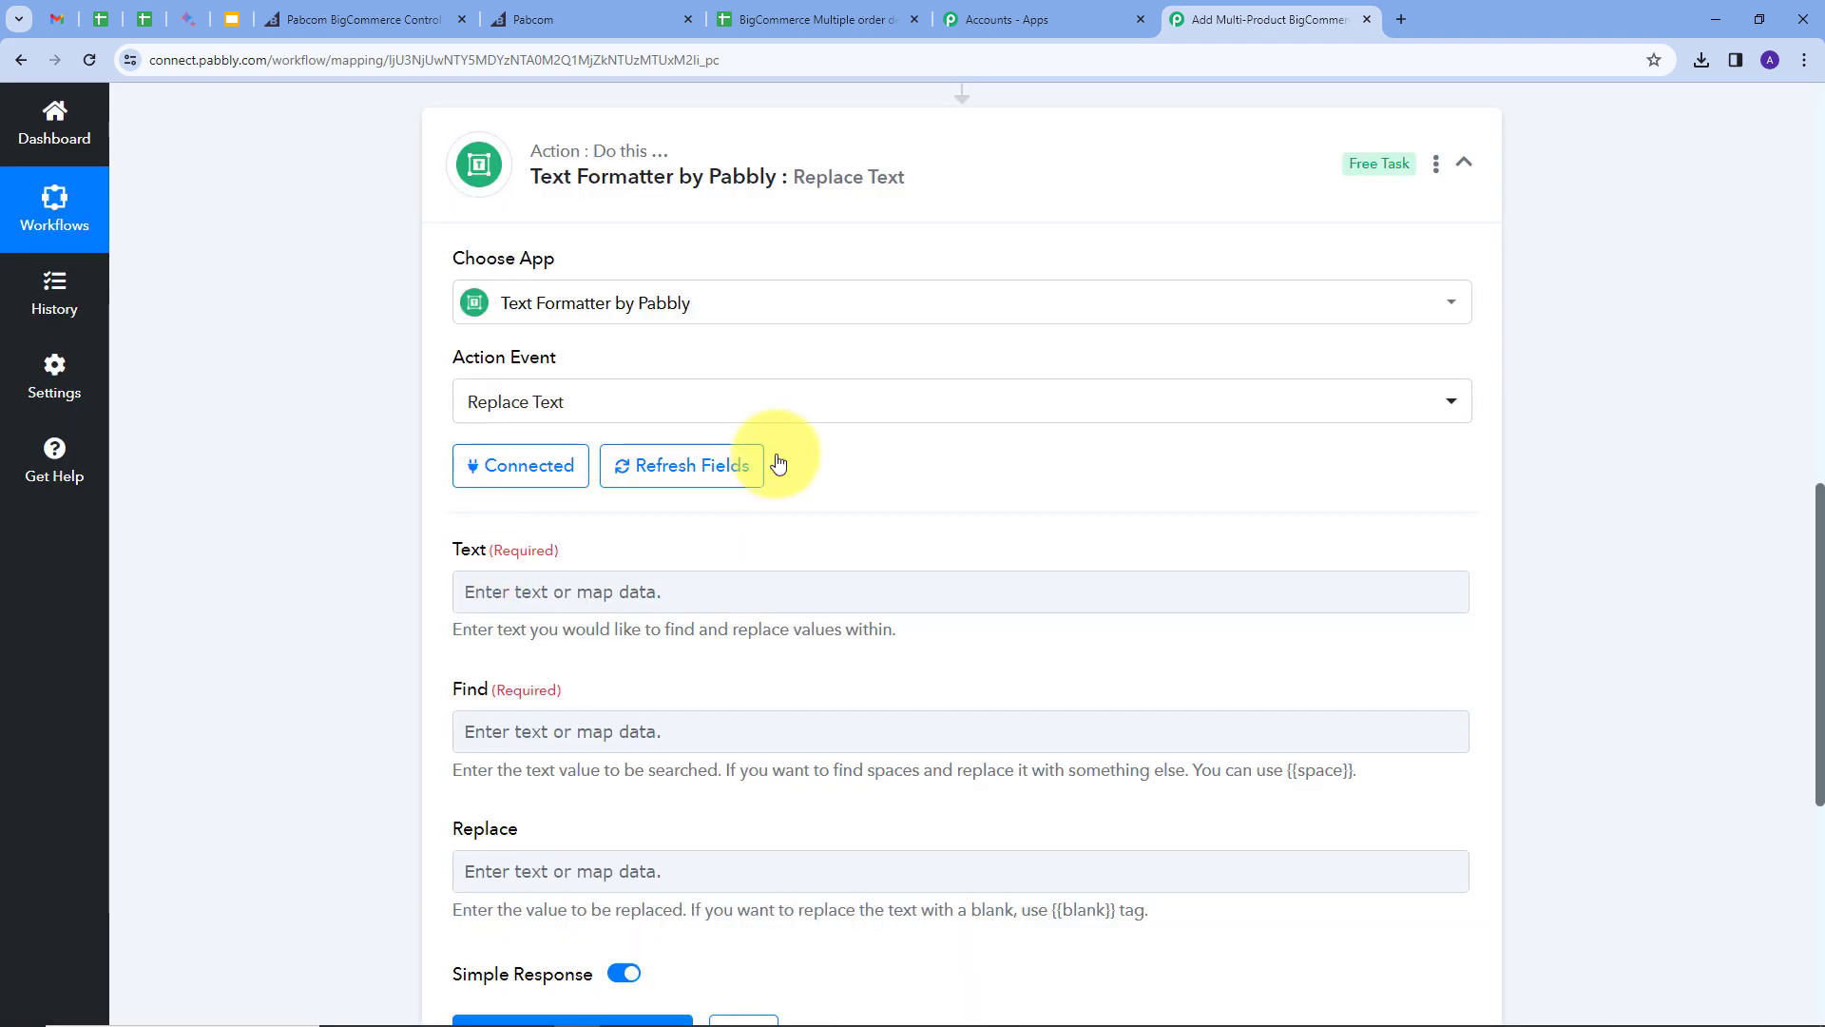
left_click(800, 17)
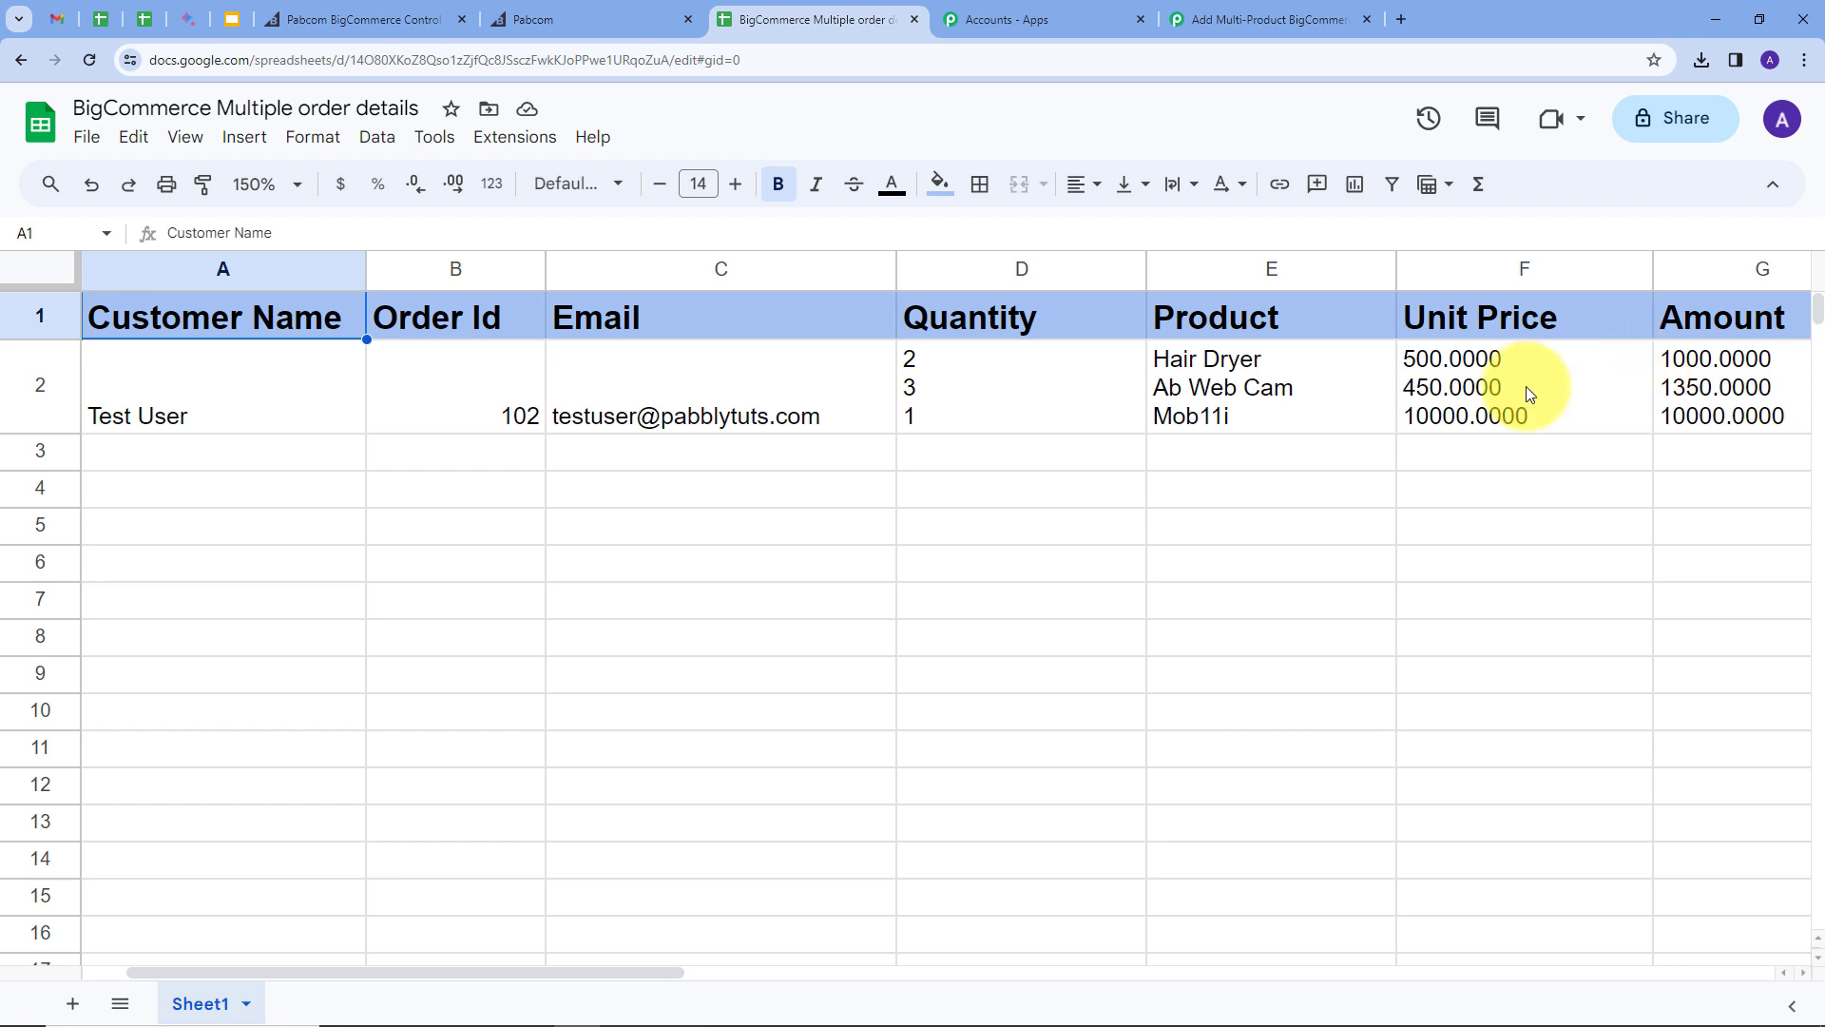
Step: Check row 2's line-separated products, quantities and prices, then go back to the Pabbly workflow
left_click(1232, 19)
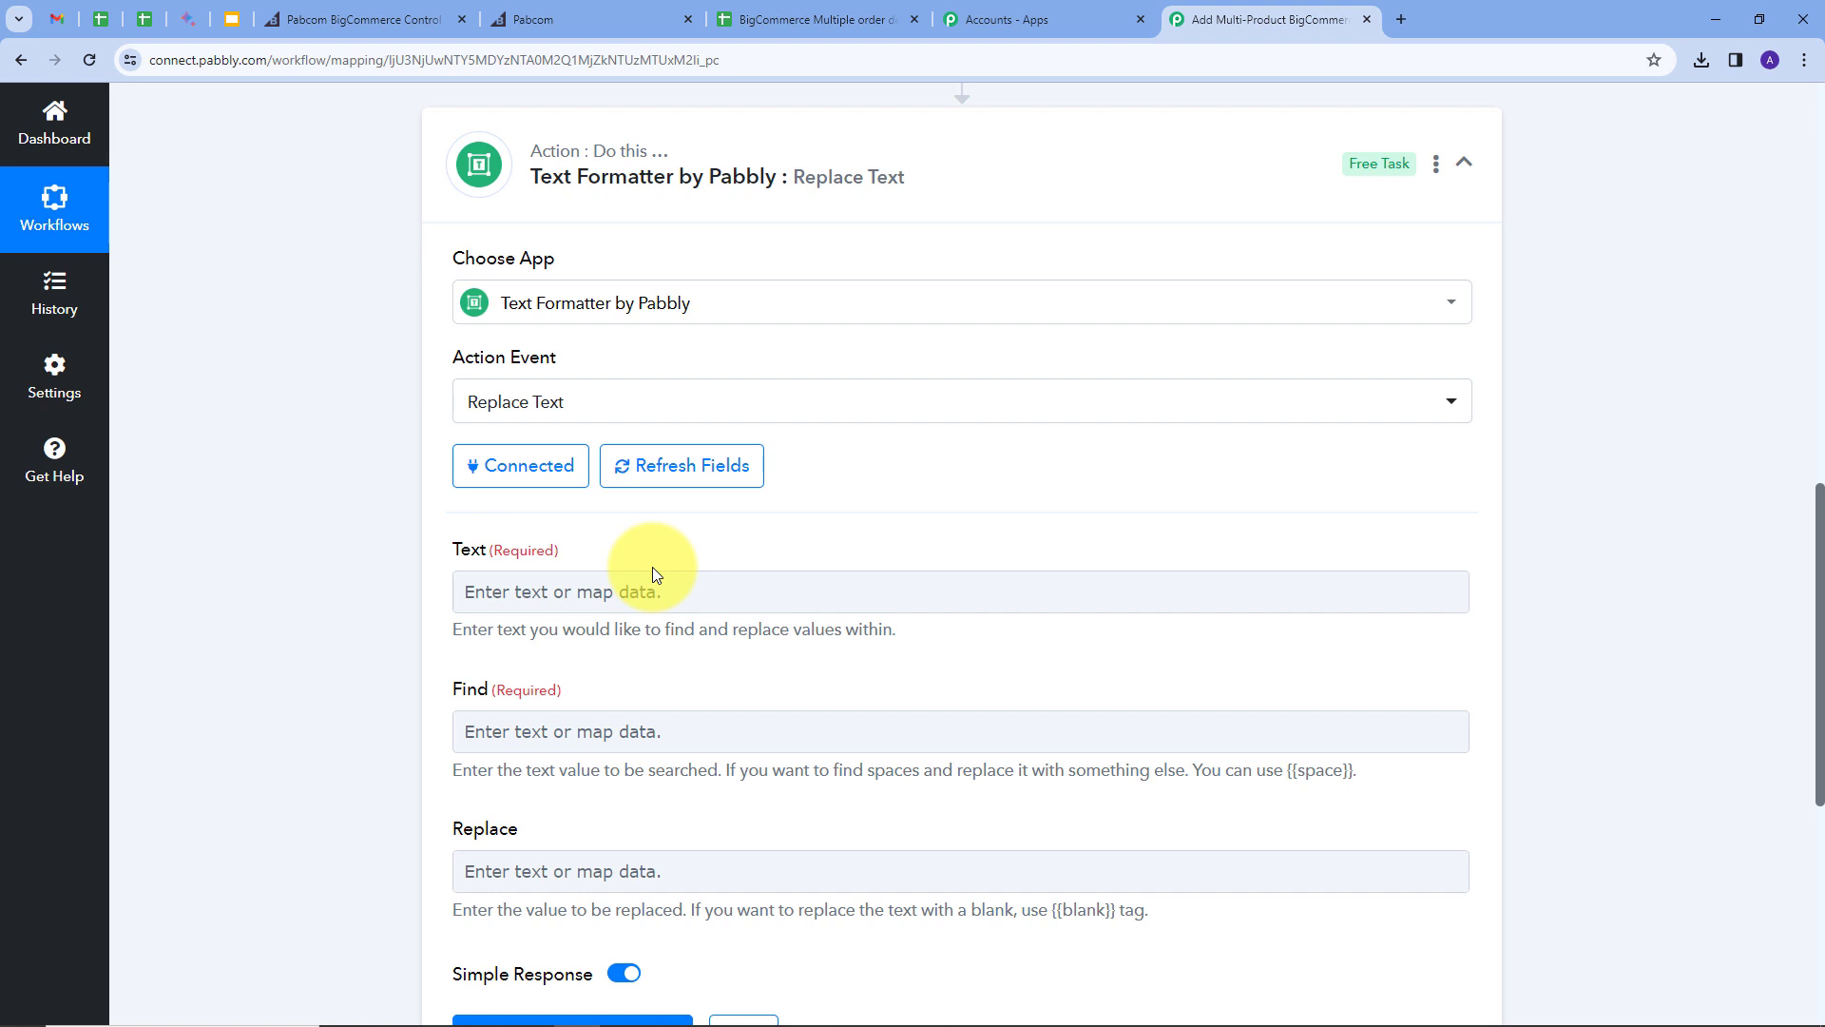
Step: Map the Line Itemizer's item Name values into the Replace Text step's Text field
left_click(758, 587)
scroll(956, 810, "down", 2)
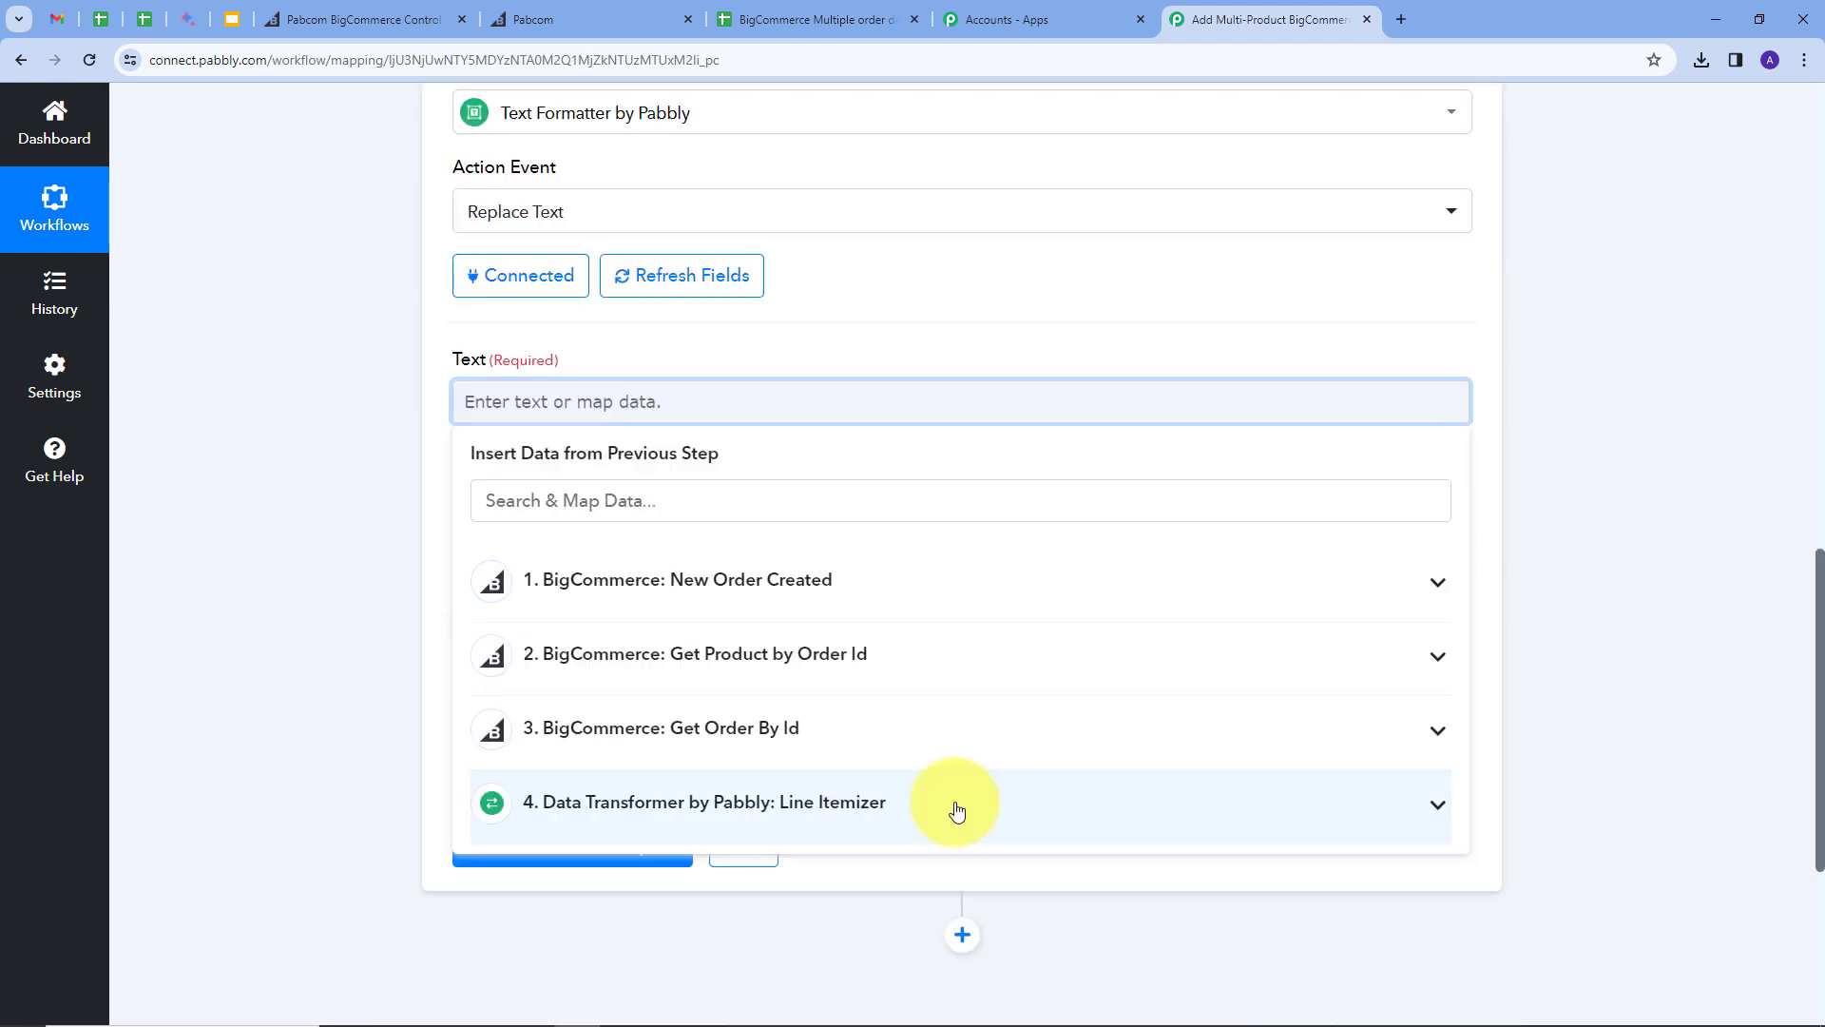
left_click(850, 808)
scroll(652, 703, "down", 3)
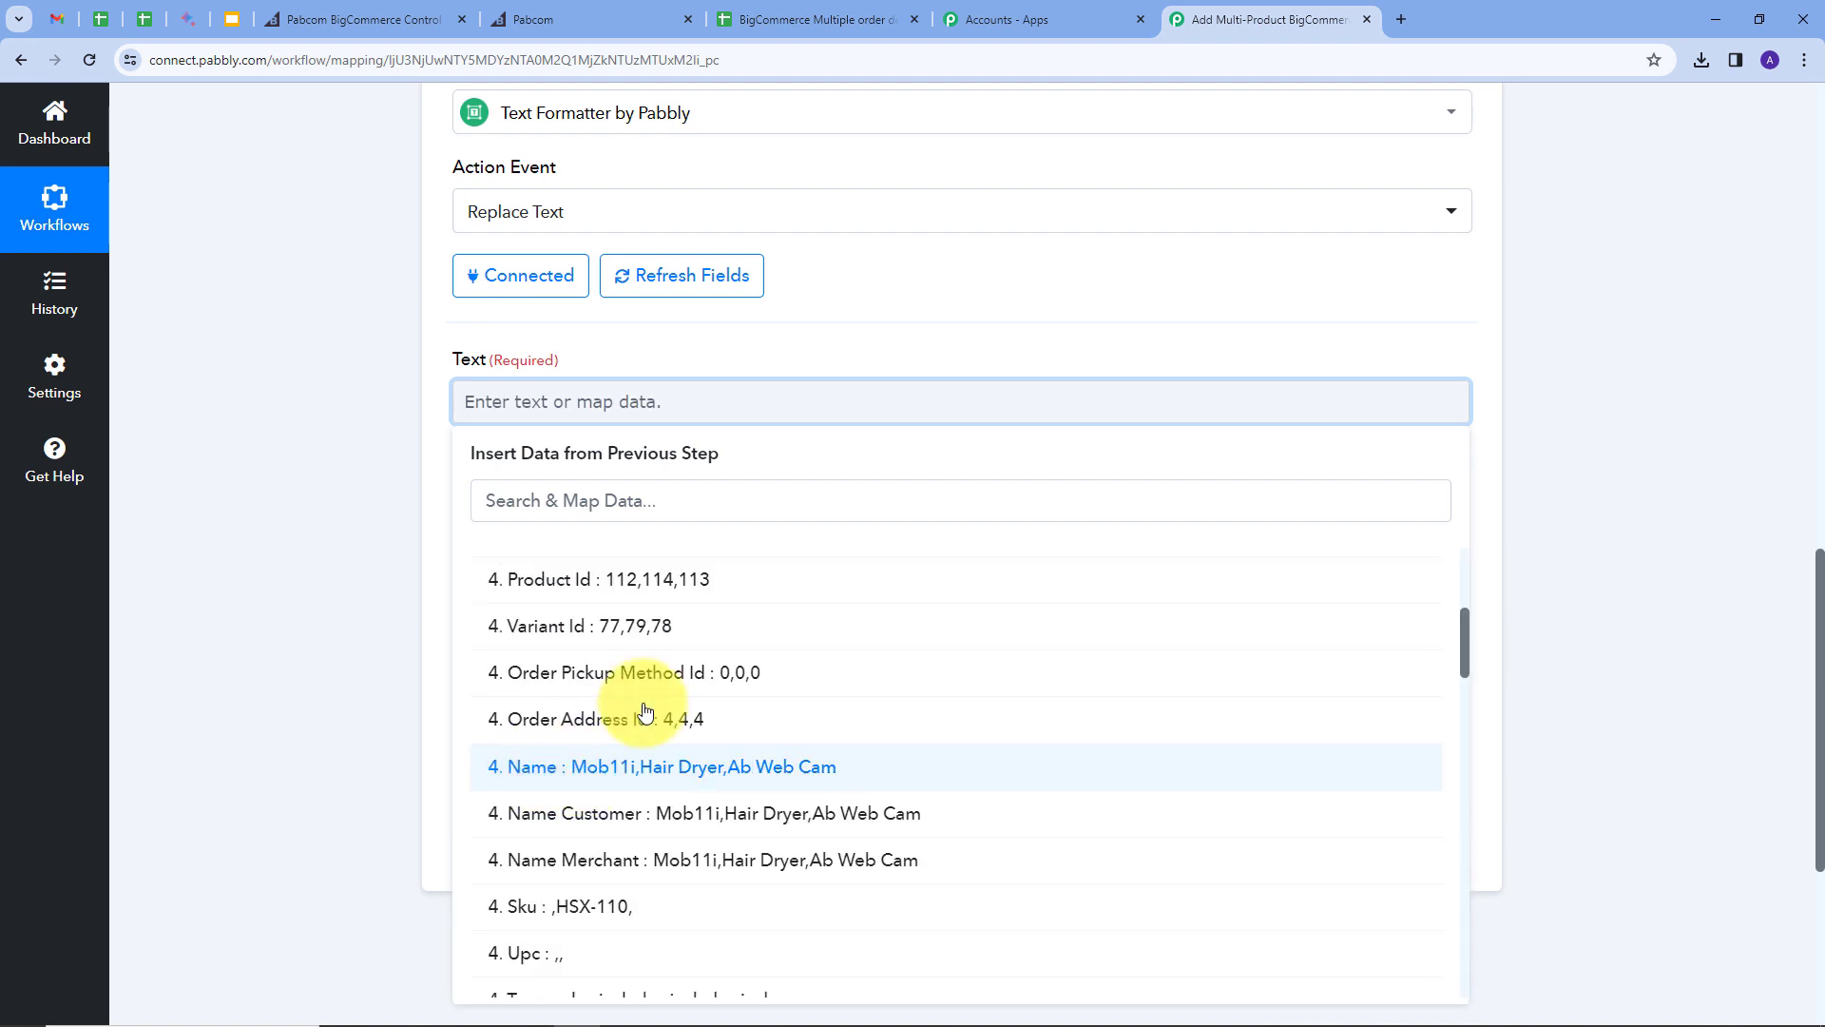
left_click(637, 770)
left_click(466, 529)
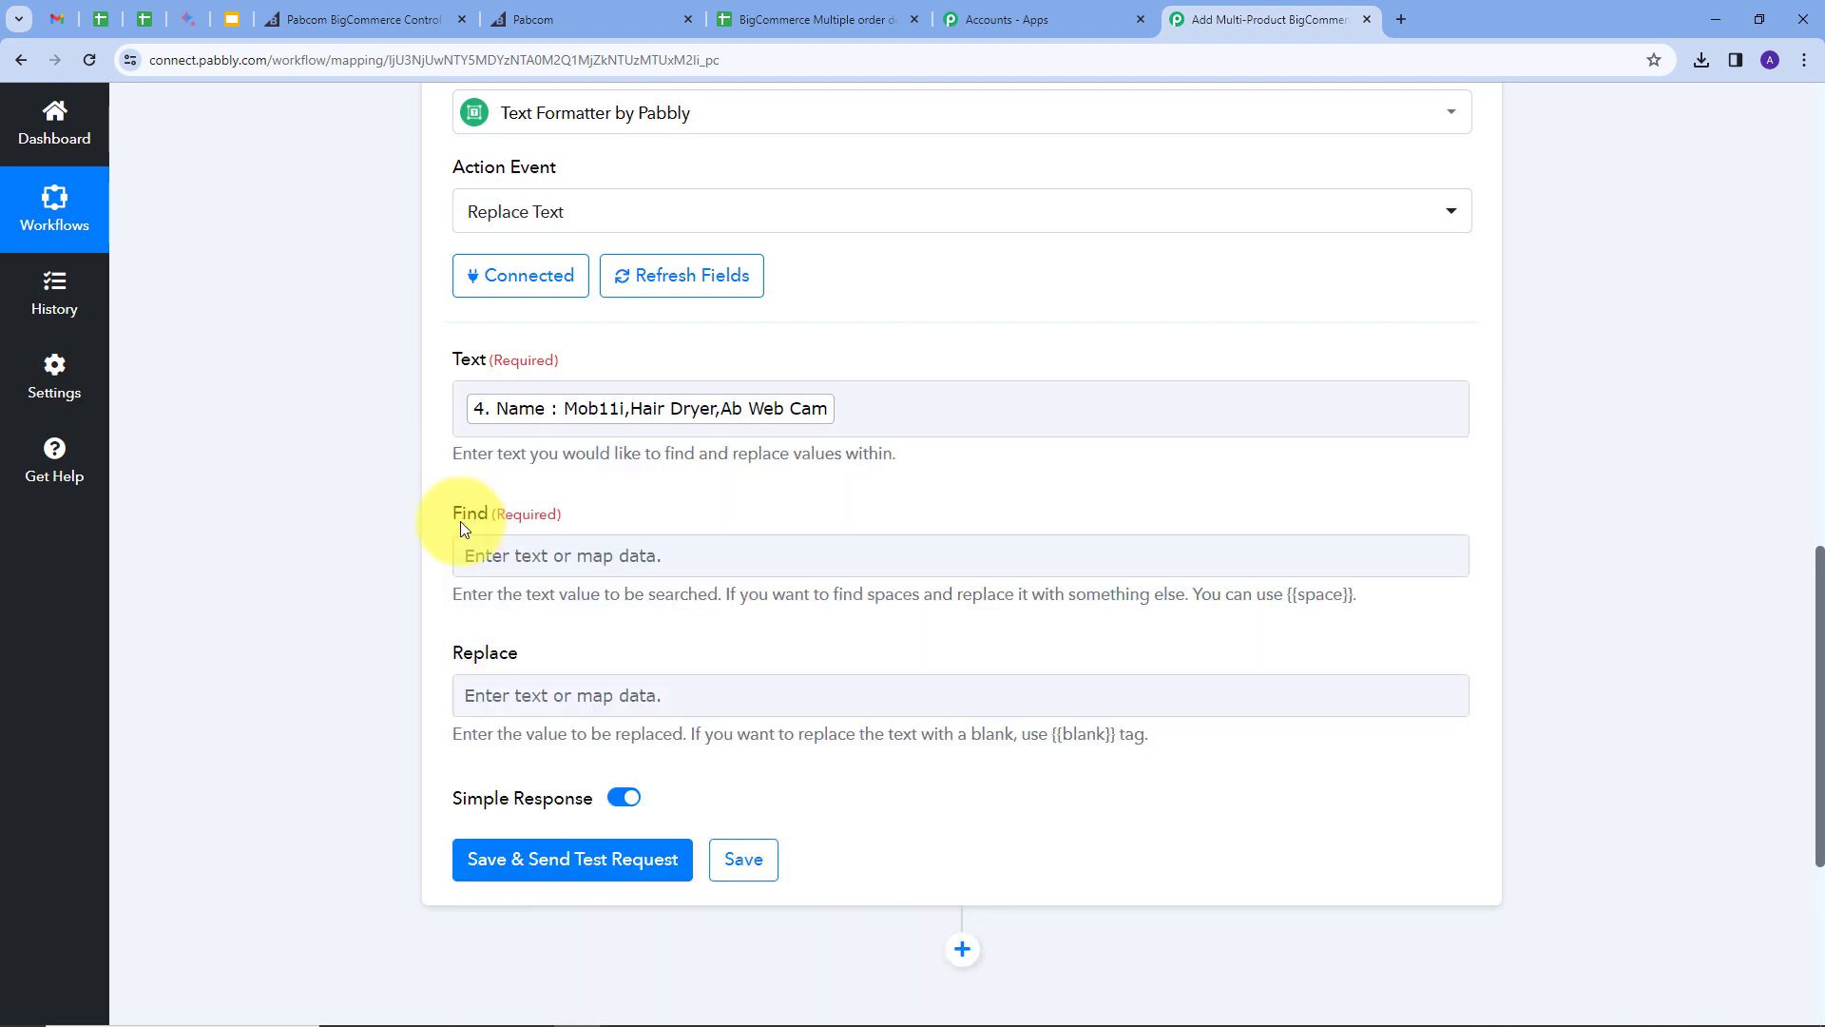
Step: Set Find to ',' and Replace to '\n'
left_click(551, 561)
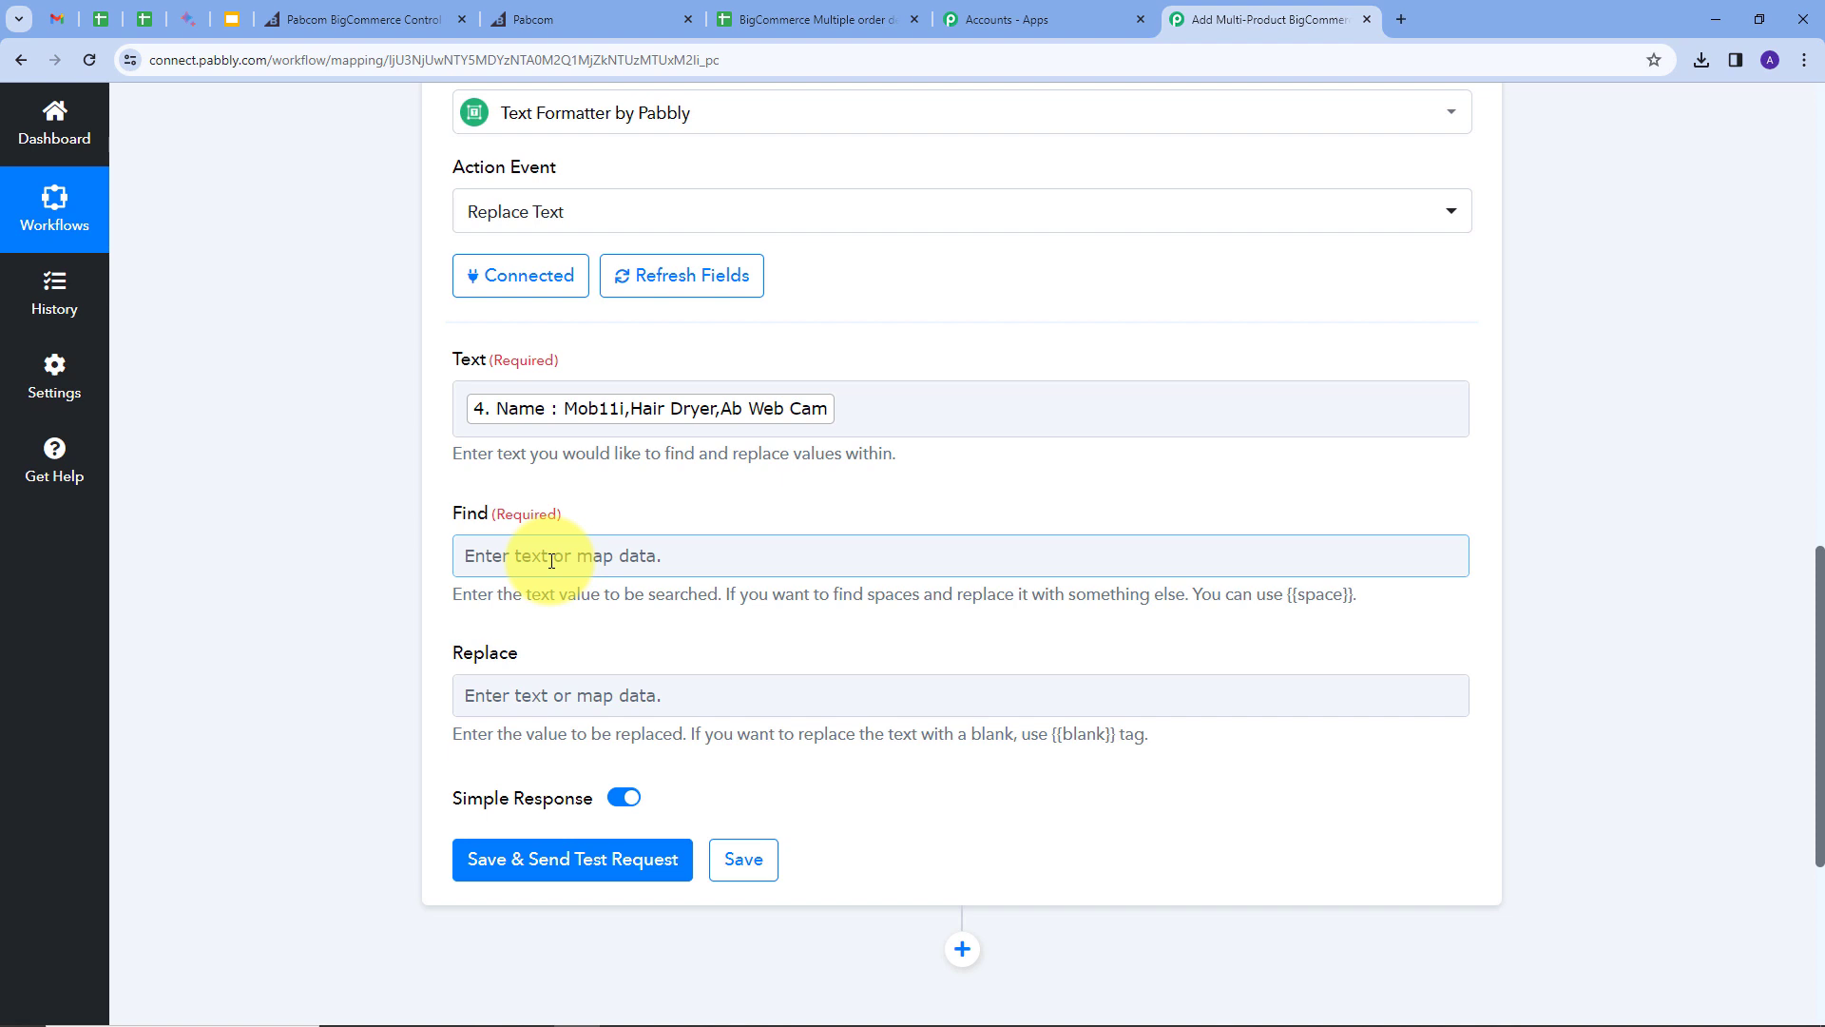
left_click(551, 560)
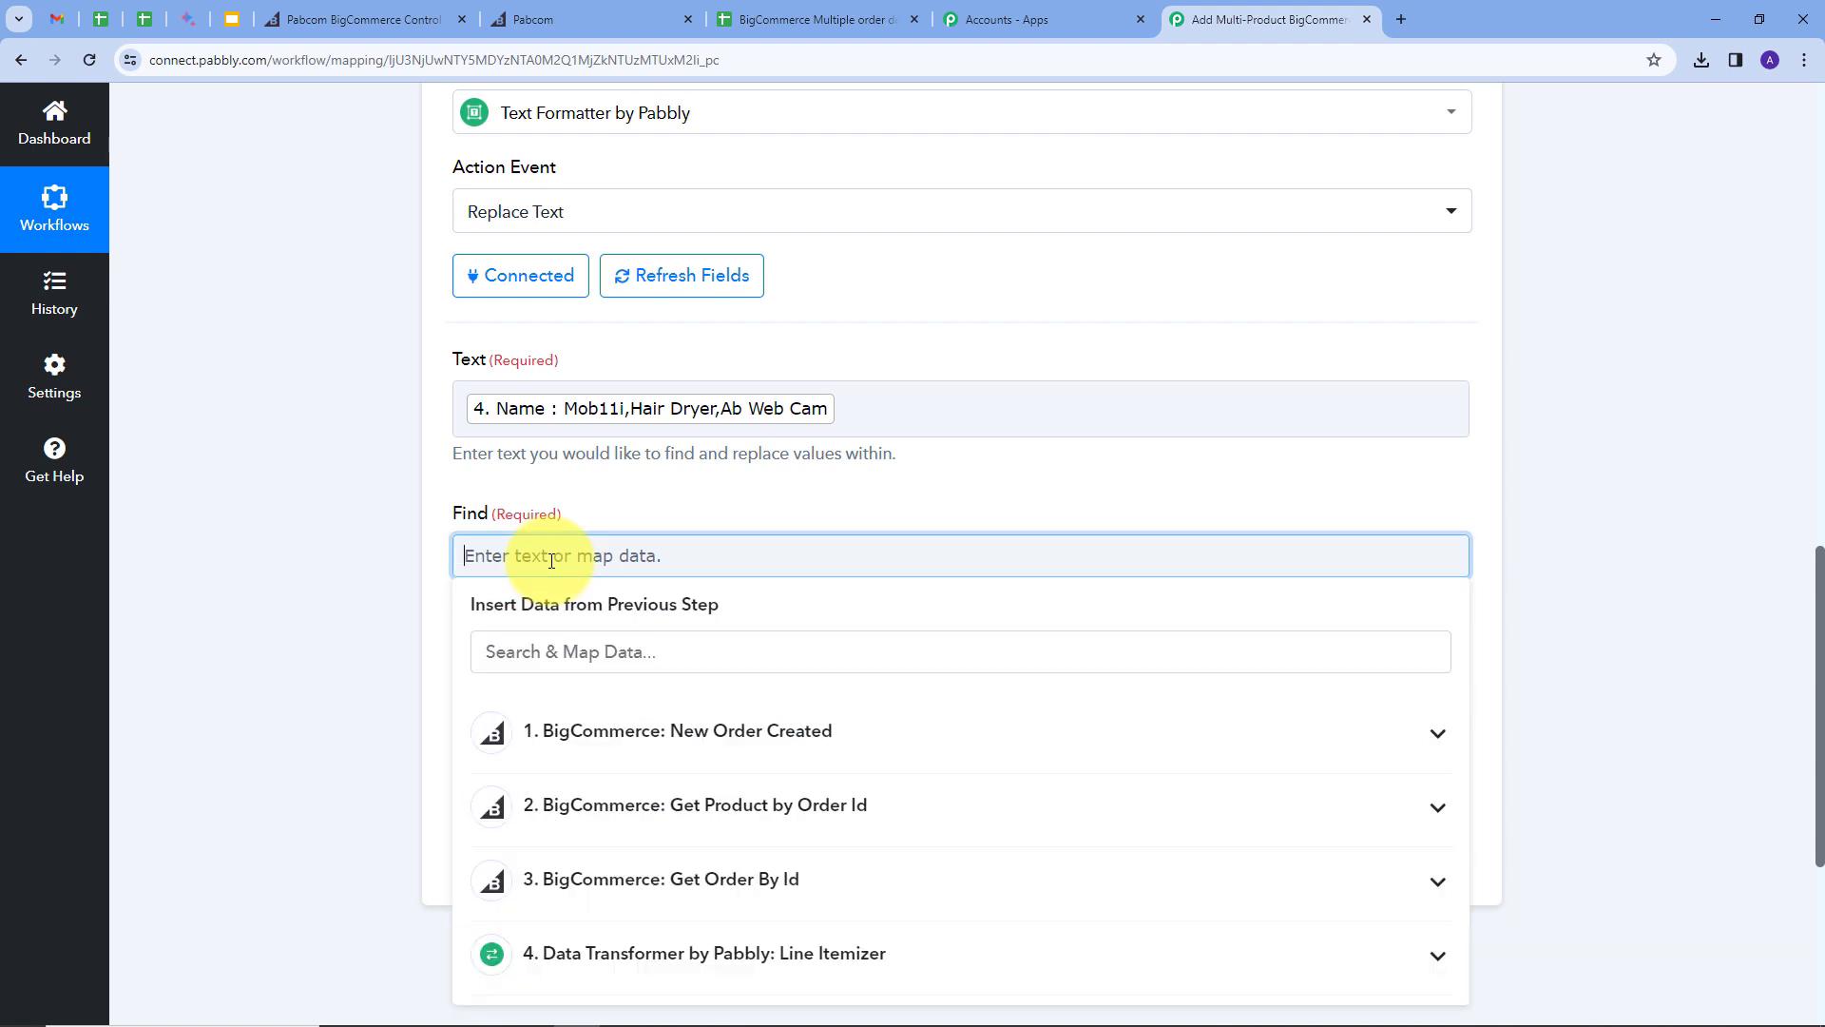
type(",")
left_click(610, 471)
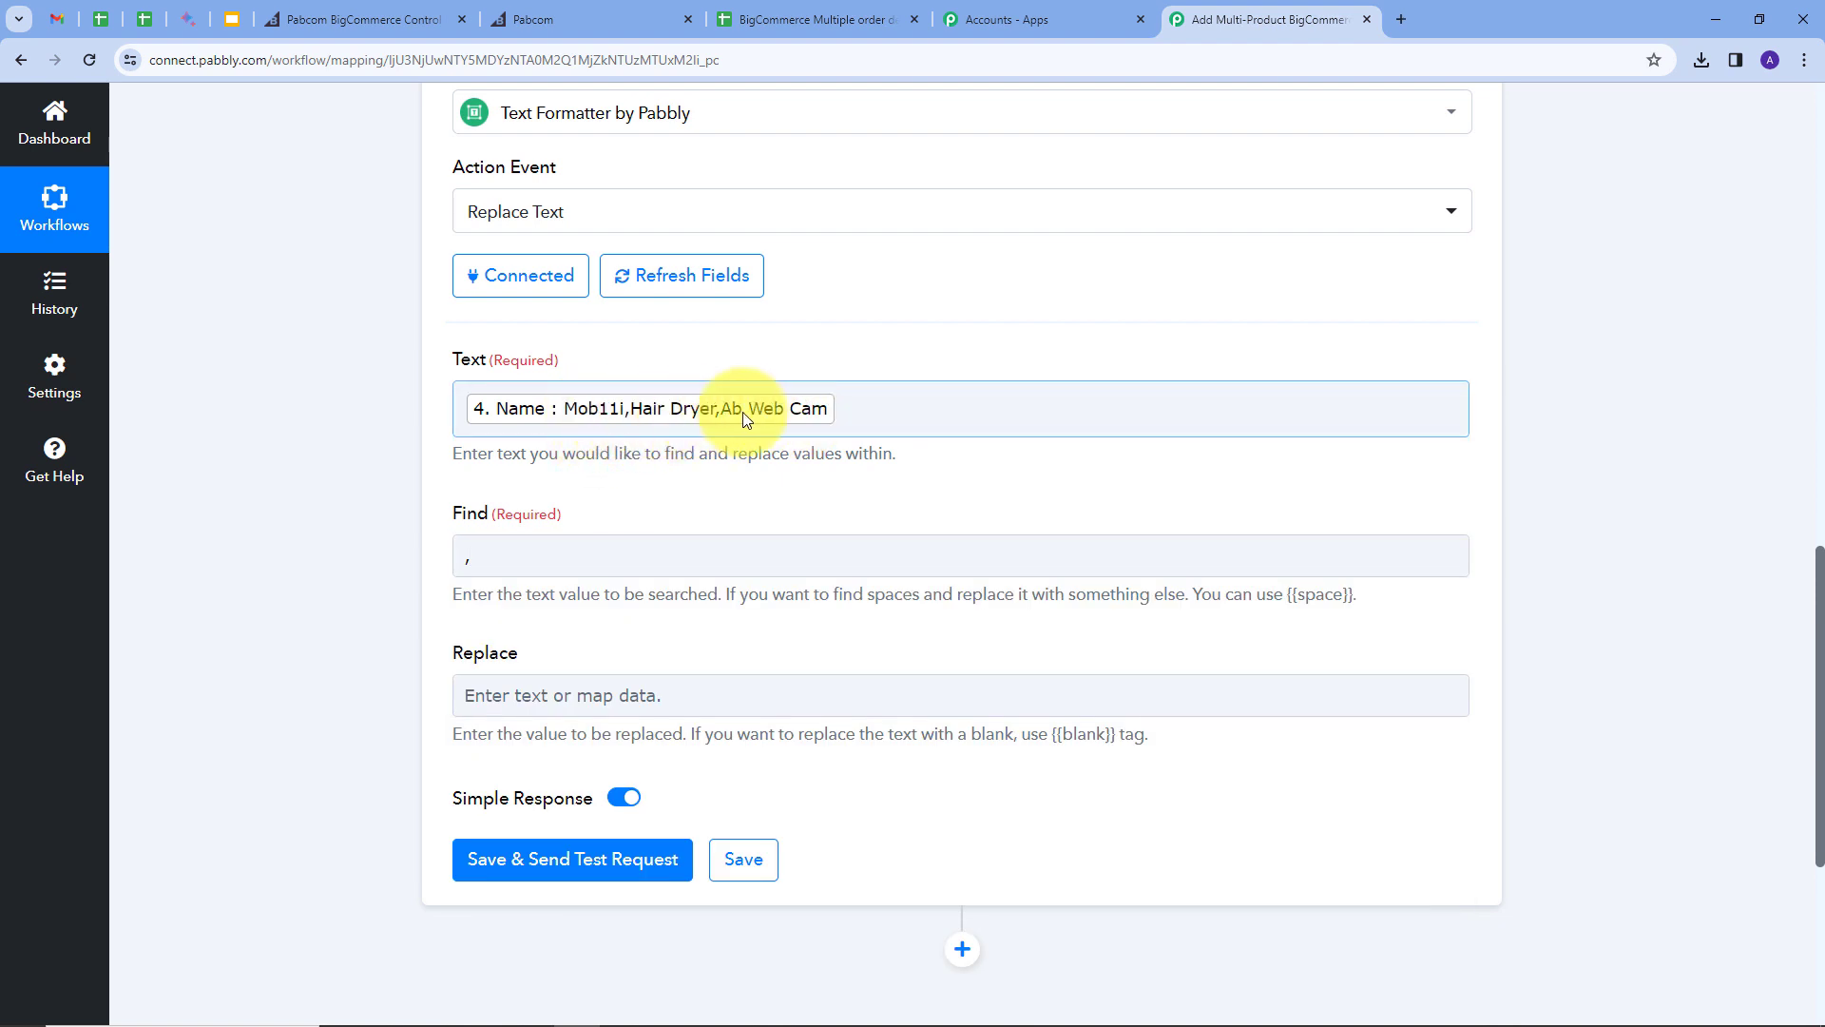
left_click(561, 697)
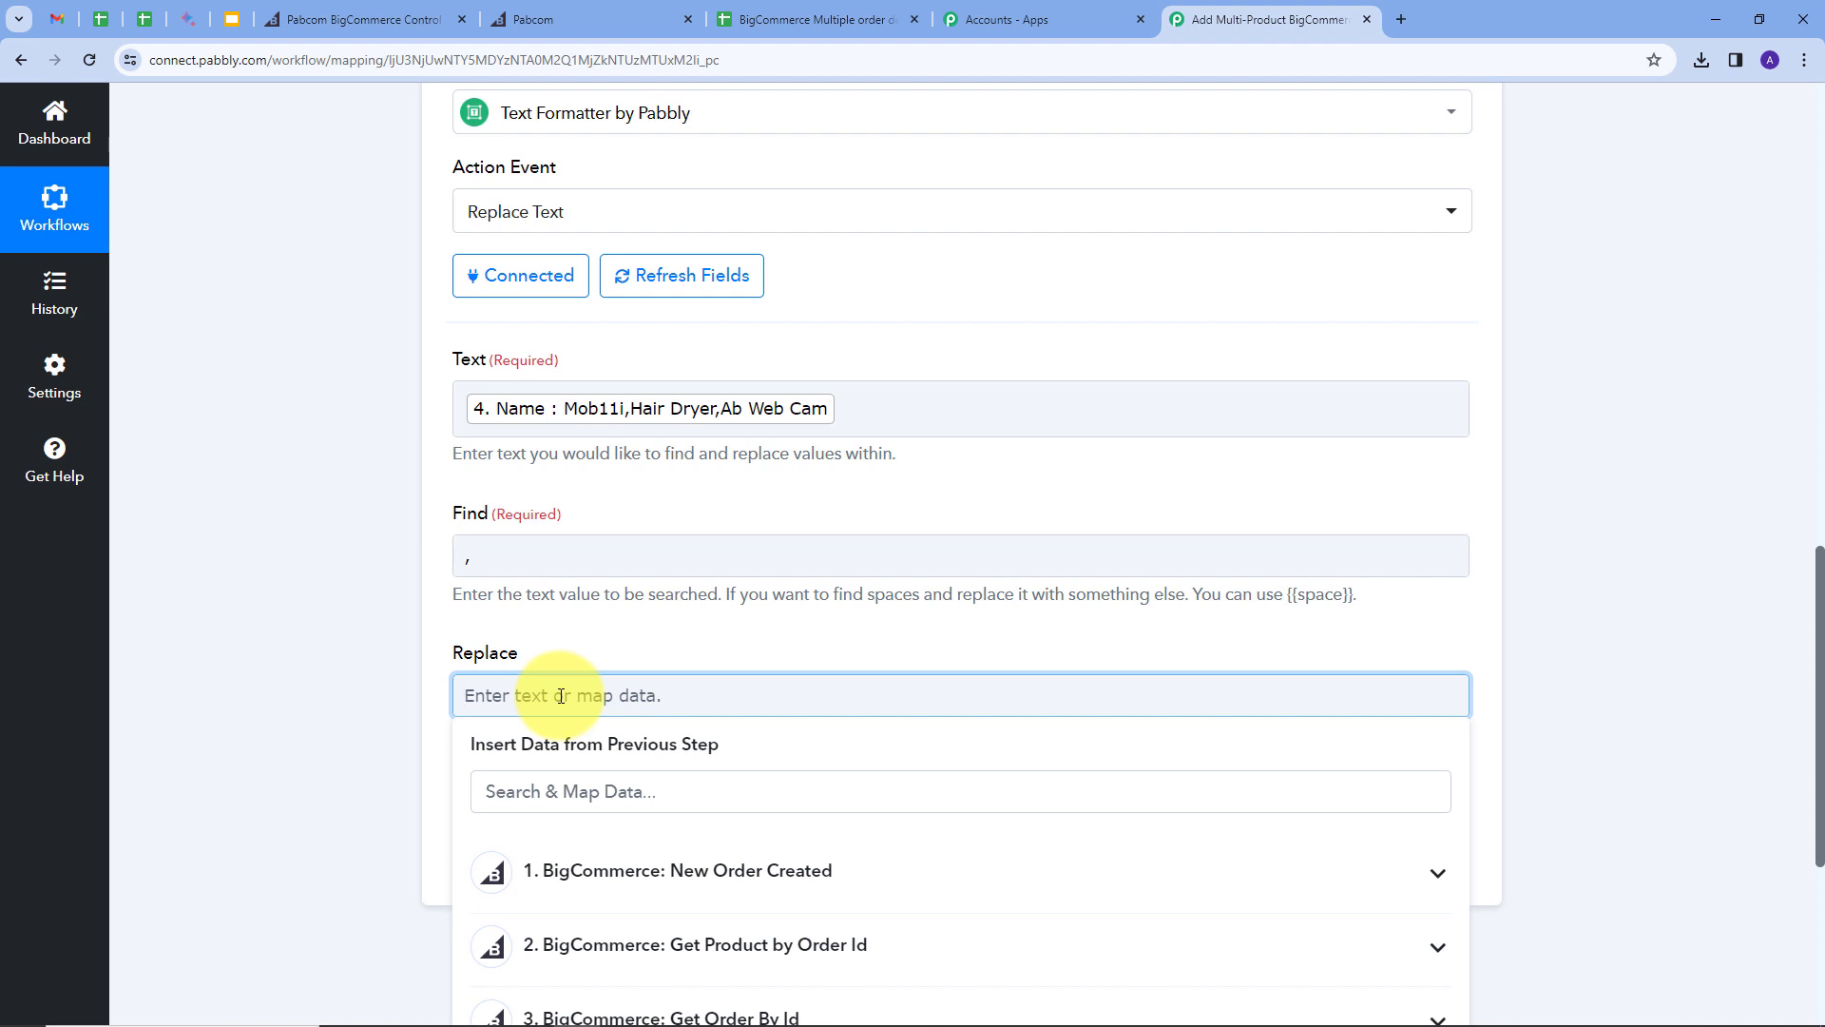
type("\\n")
left_click(502, 709)
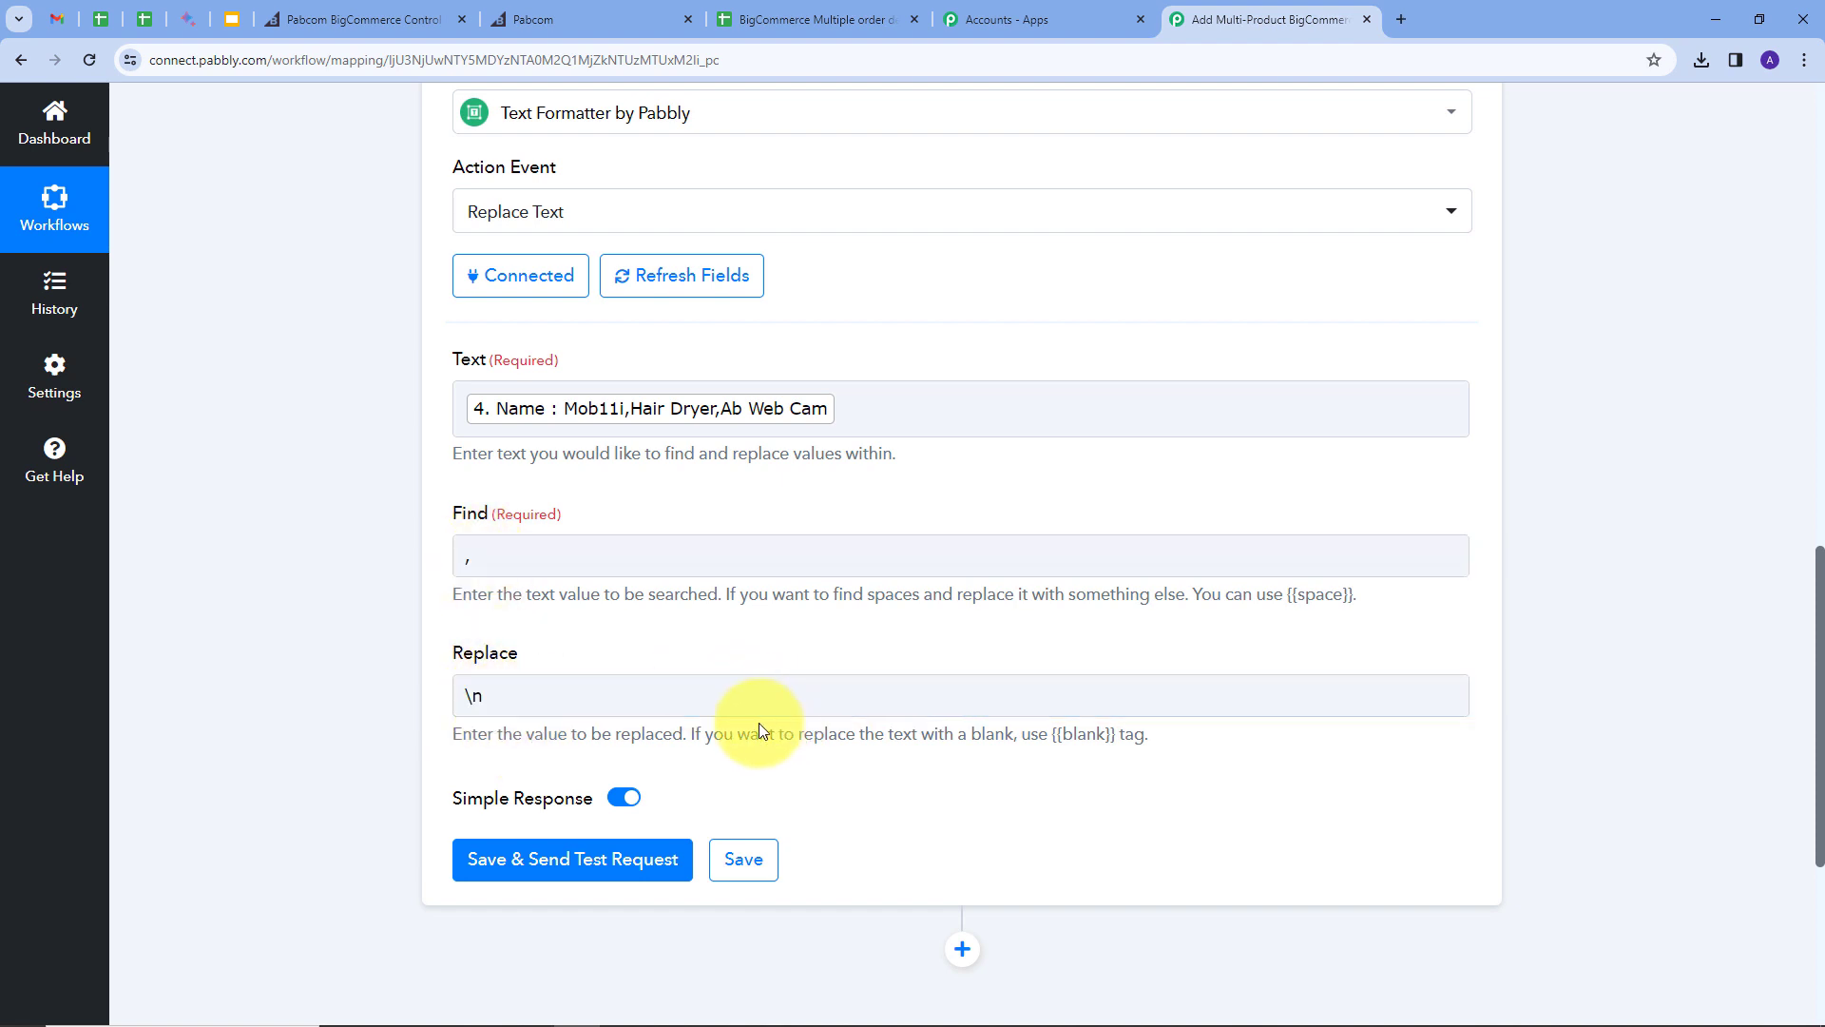
Step: Test the step and confirm the product names now appear one per line
left_click(516, 871)
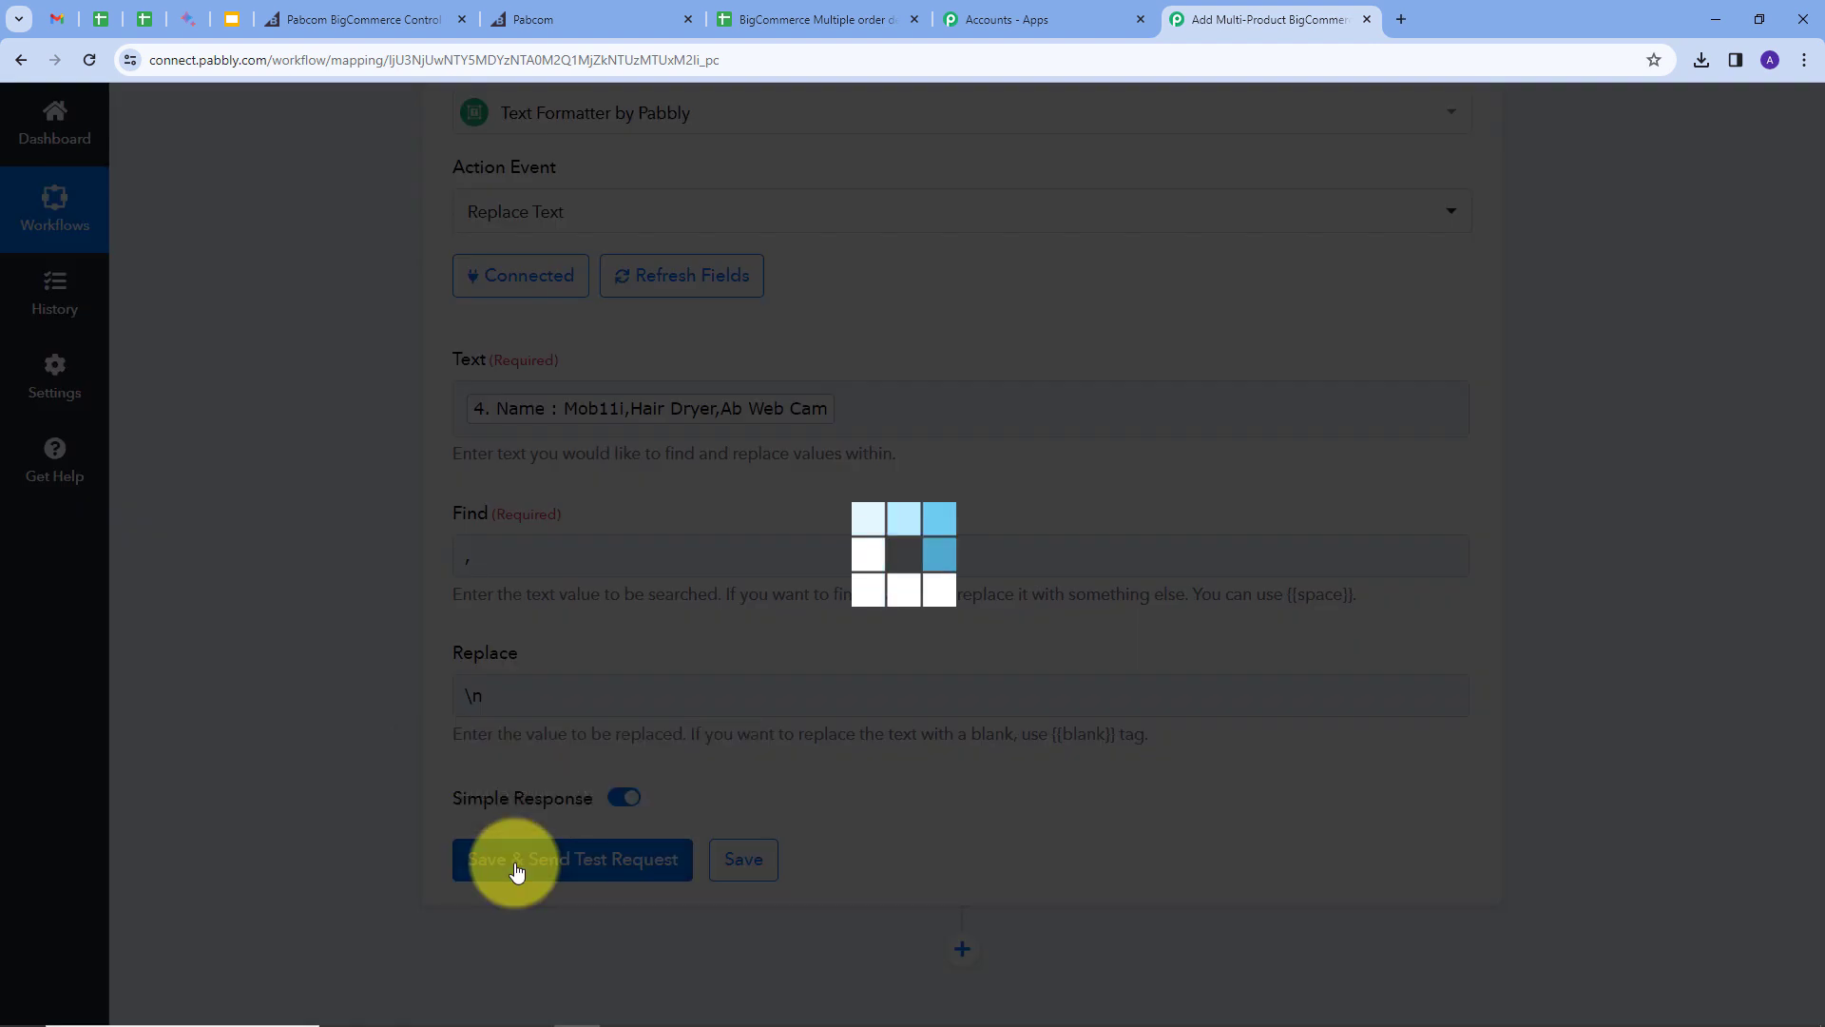
left_click(1459, 679)
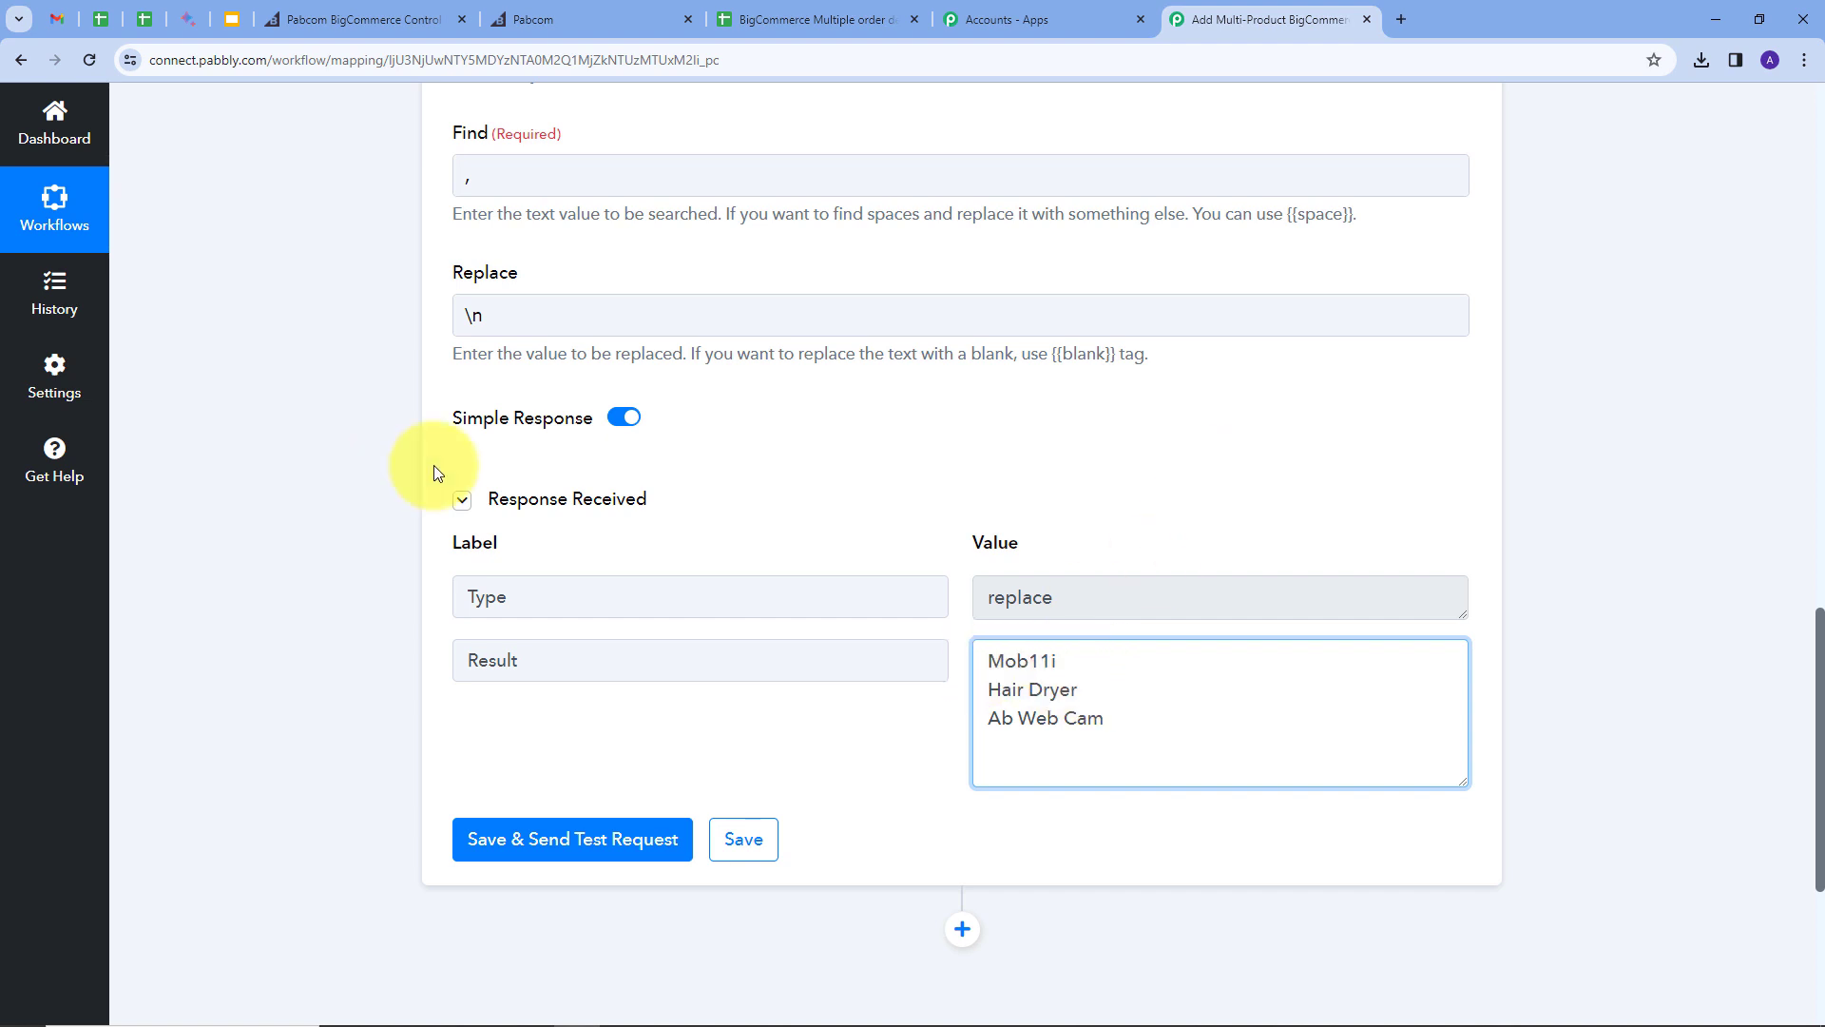
scroll(1131, 444, "down", 1)
scroll(1132, 444, "down", 3)
Step: Add a Text Formatter action step with the Replace Text event and connect it
left_click(961, 738)
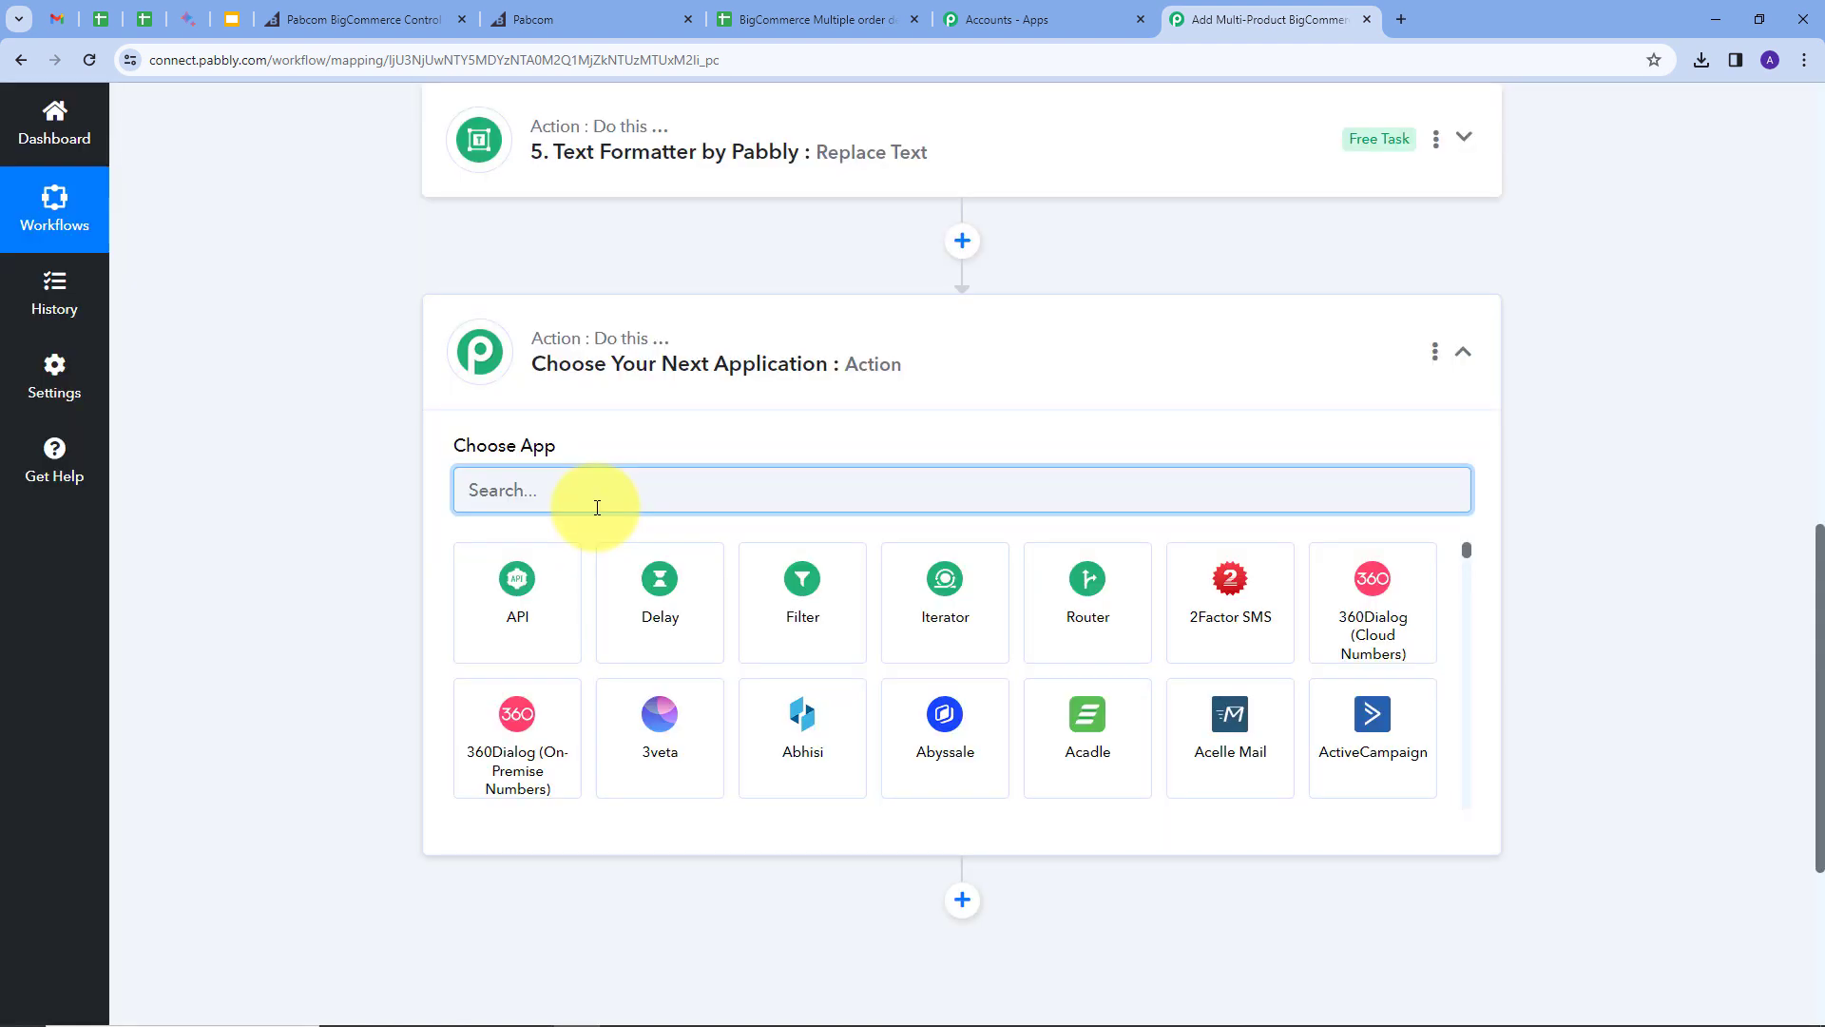
type("text")
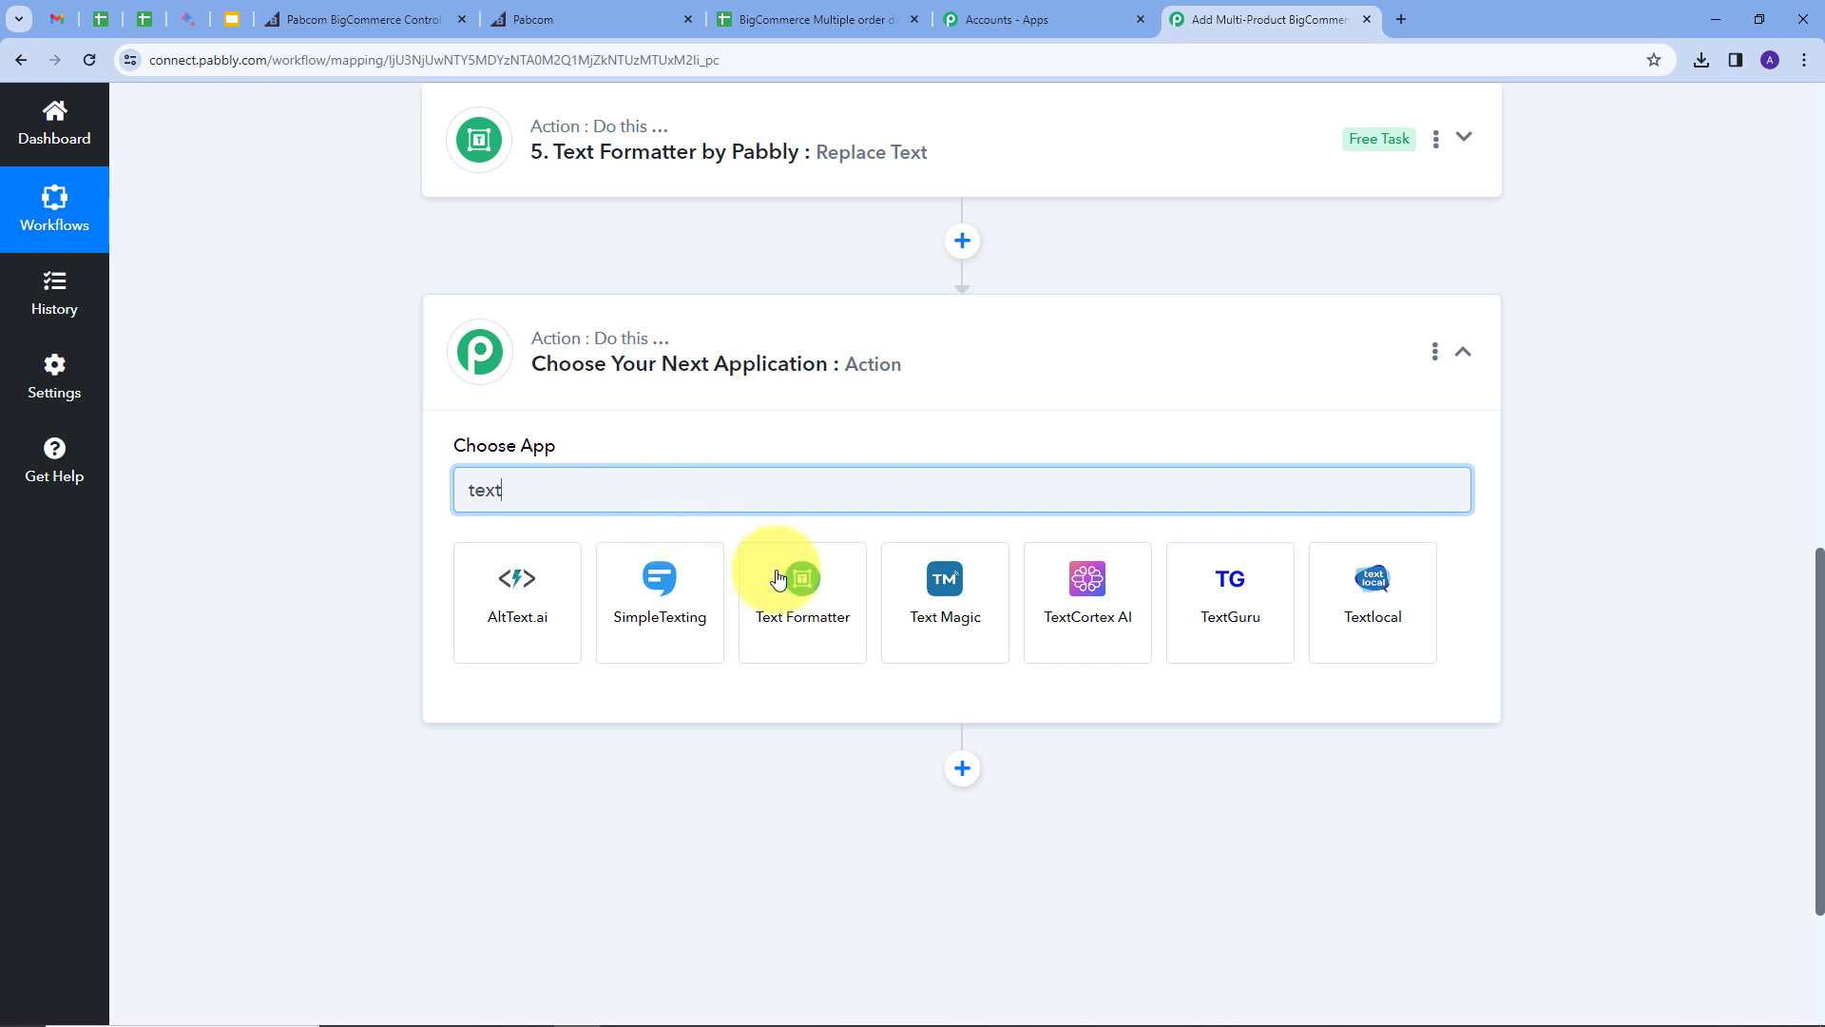
left_click(785, 578)
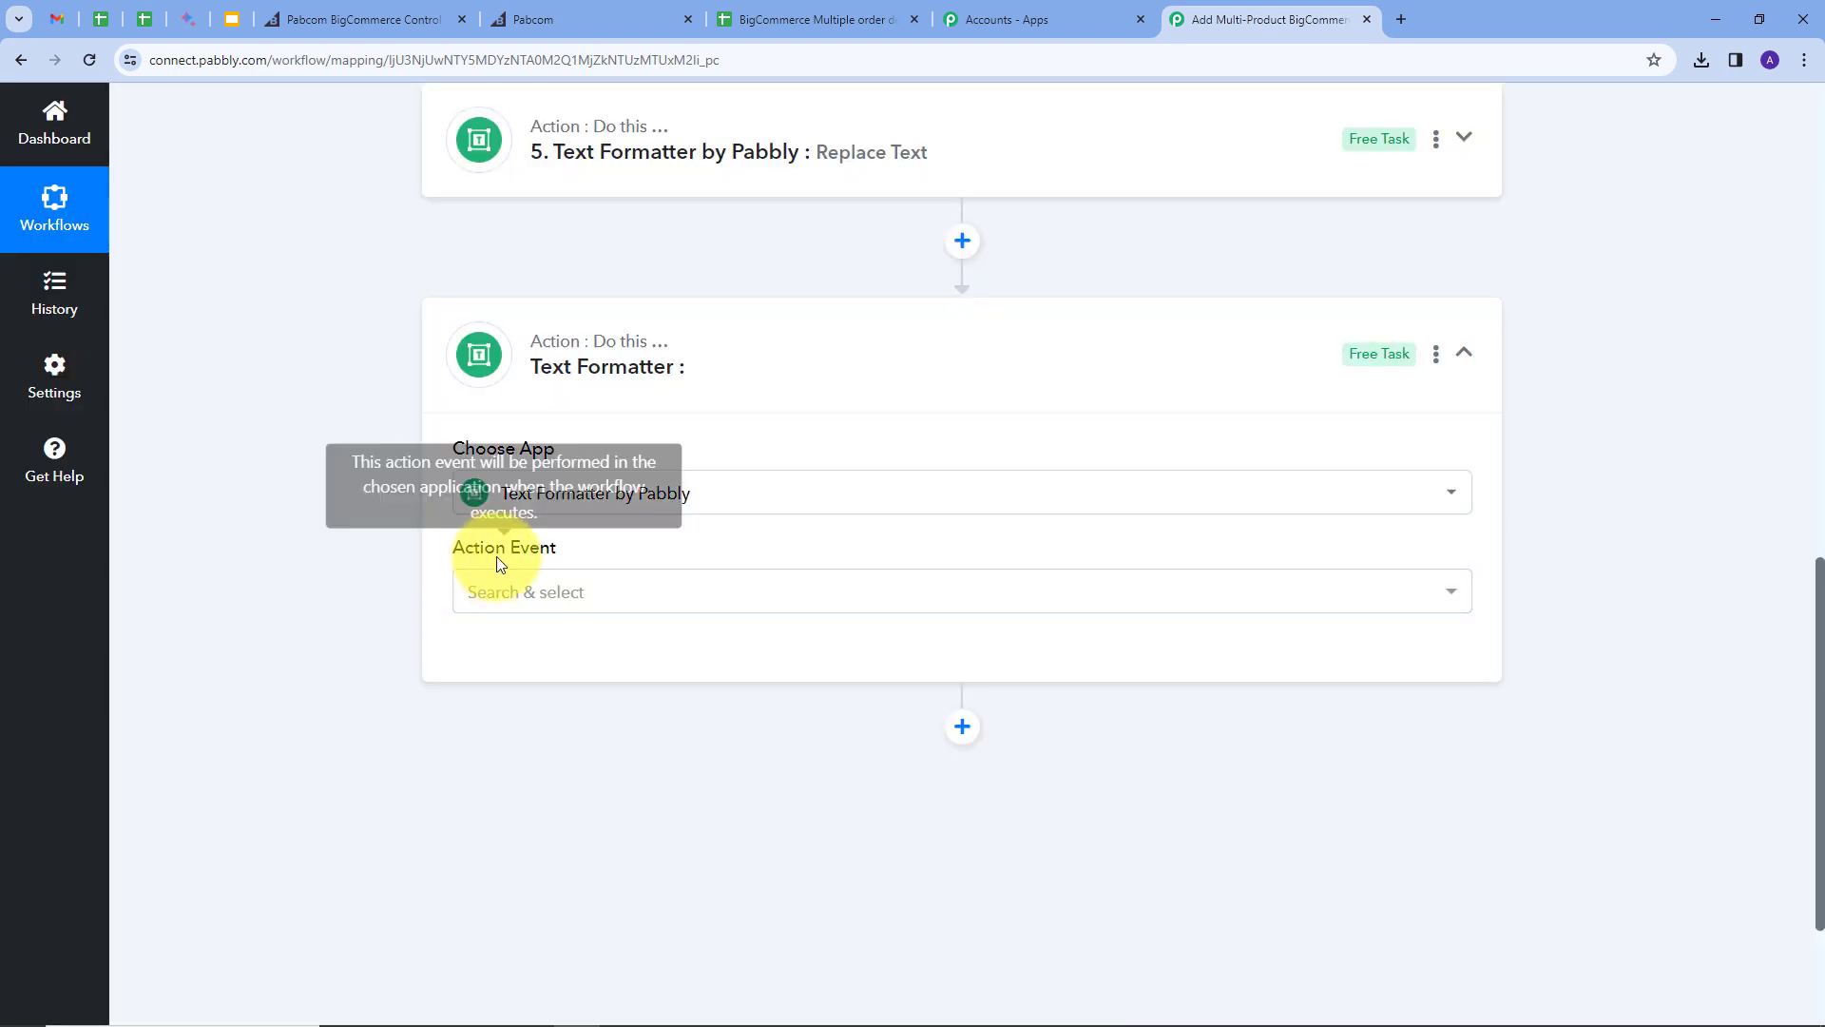
left_click(717, 599)
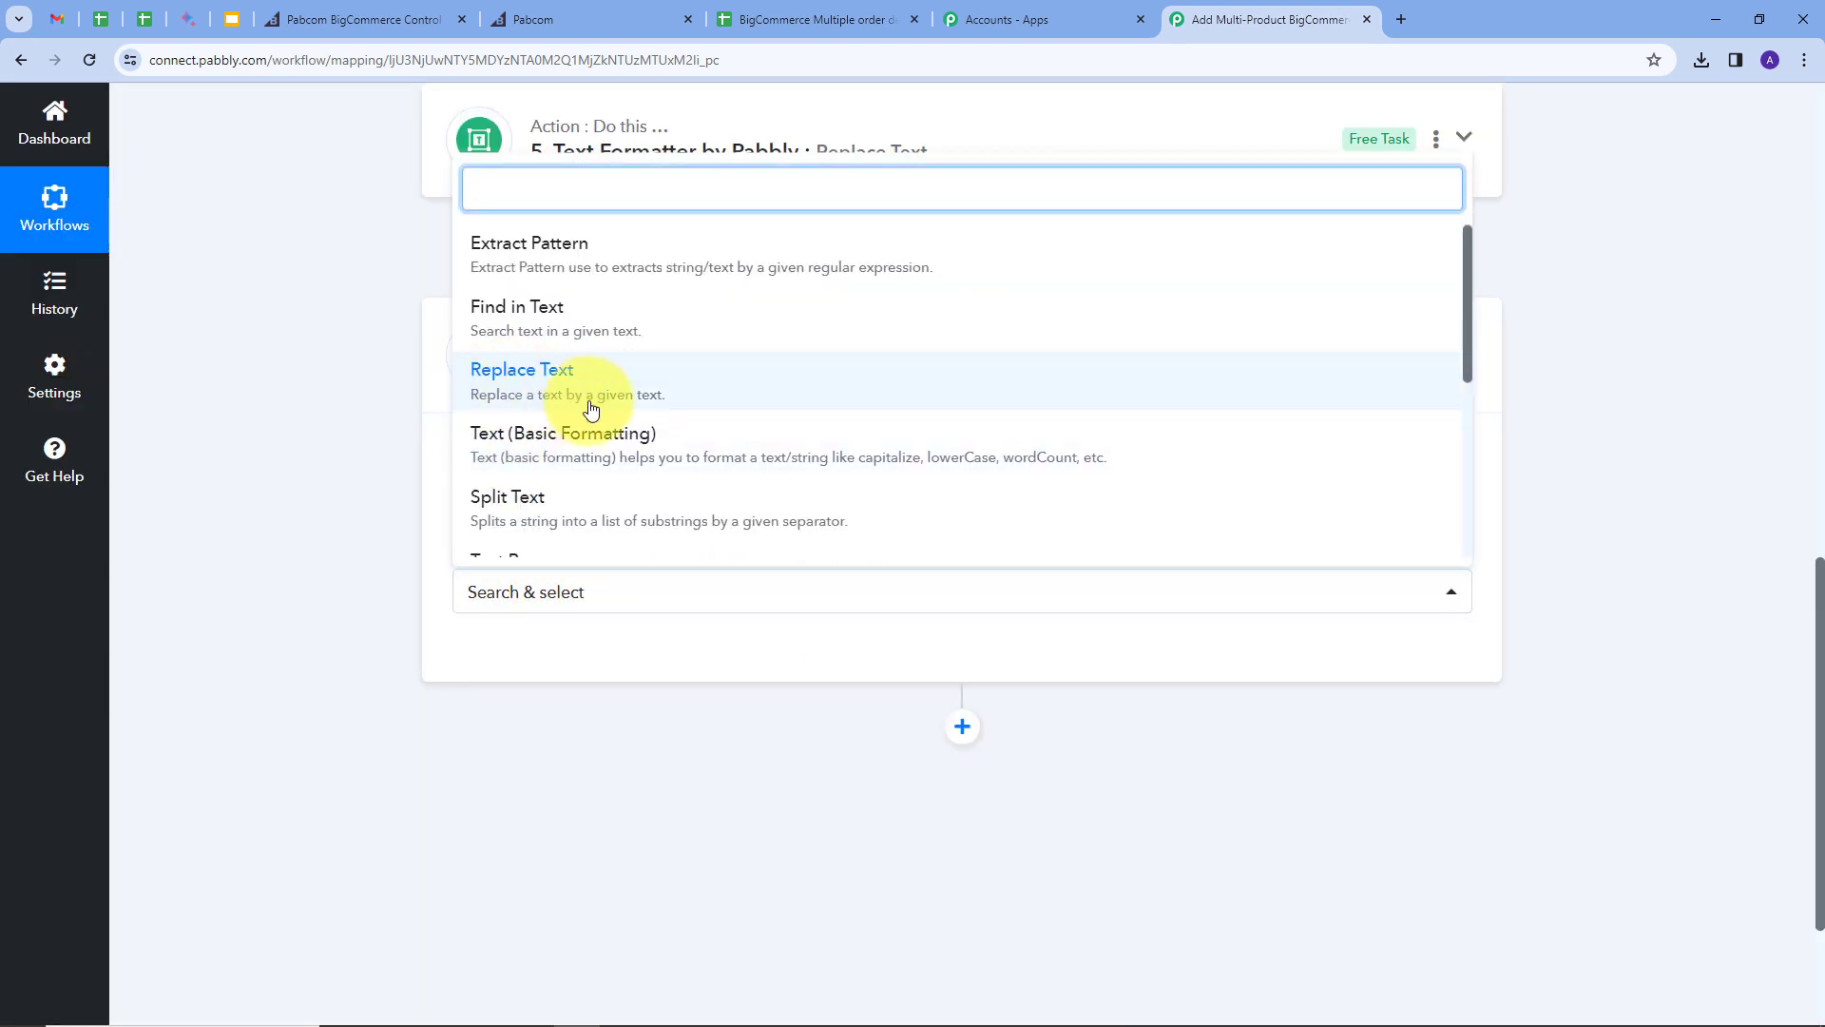
left_click(562, 385)
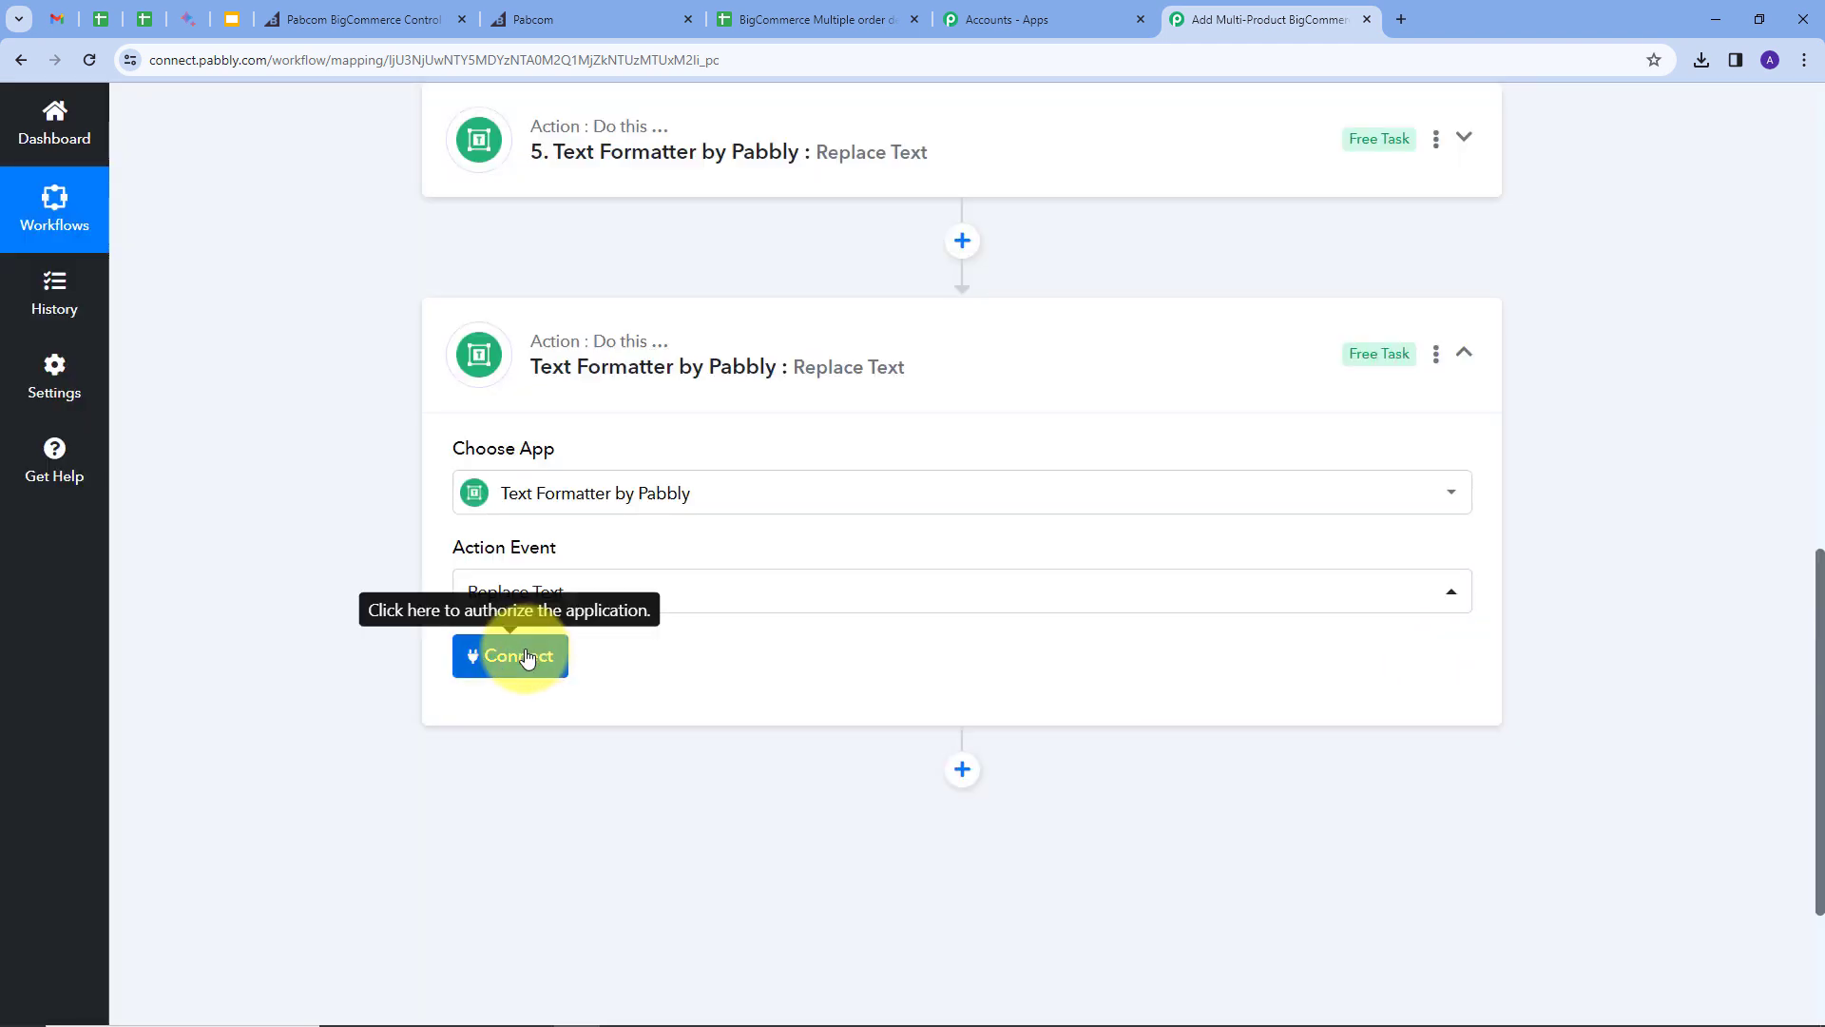
left_click(530, 656)
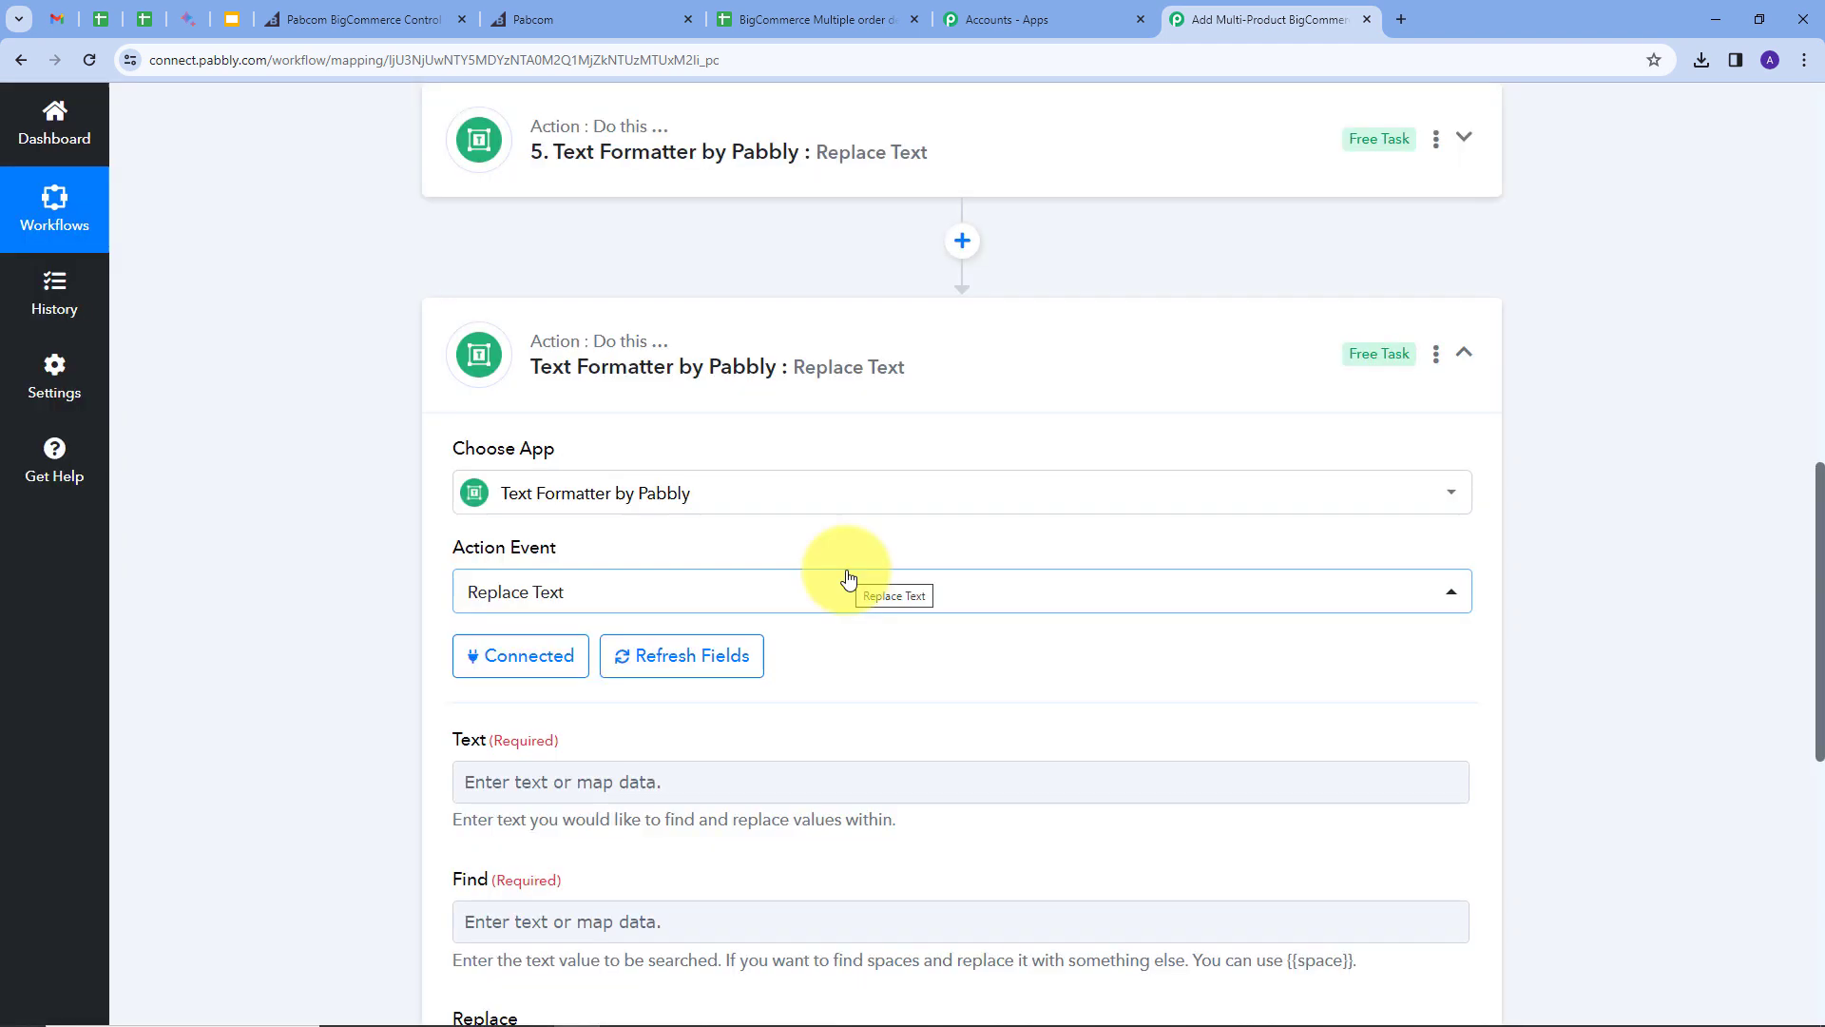
Step: Map the Line Itemizer Quantity values (3,2,1) into the Text field
scroll(863, 574, "down", 2)
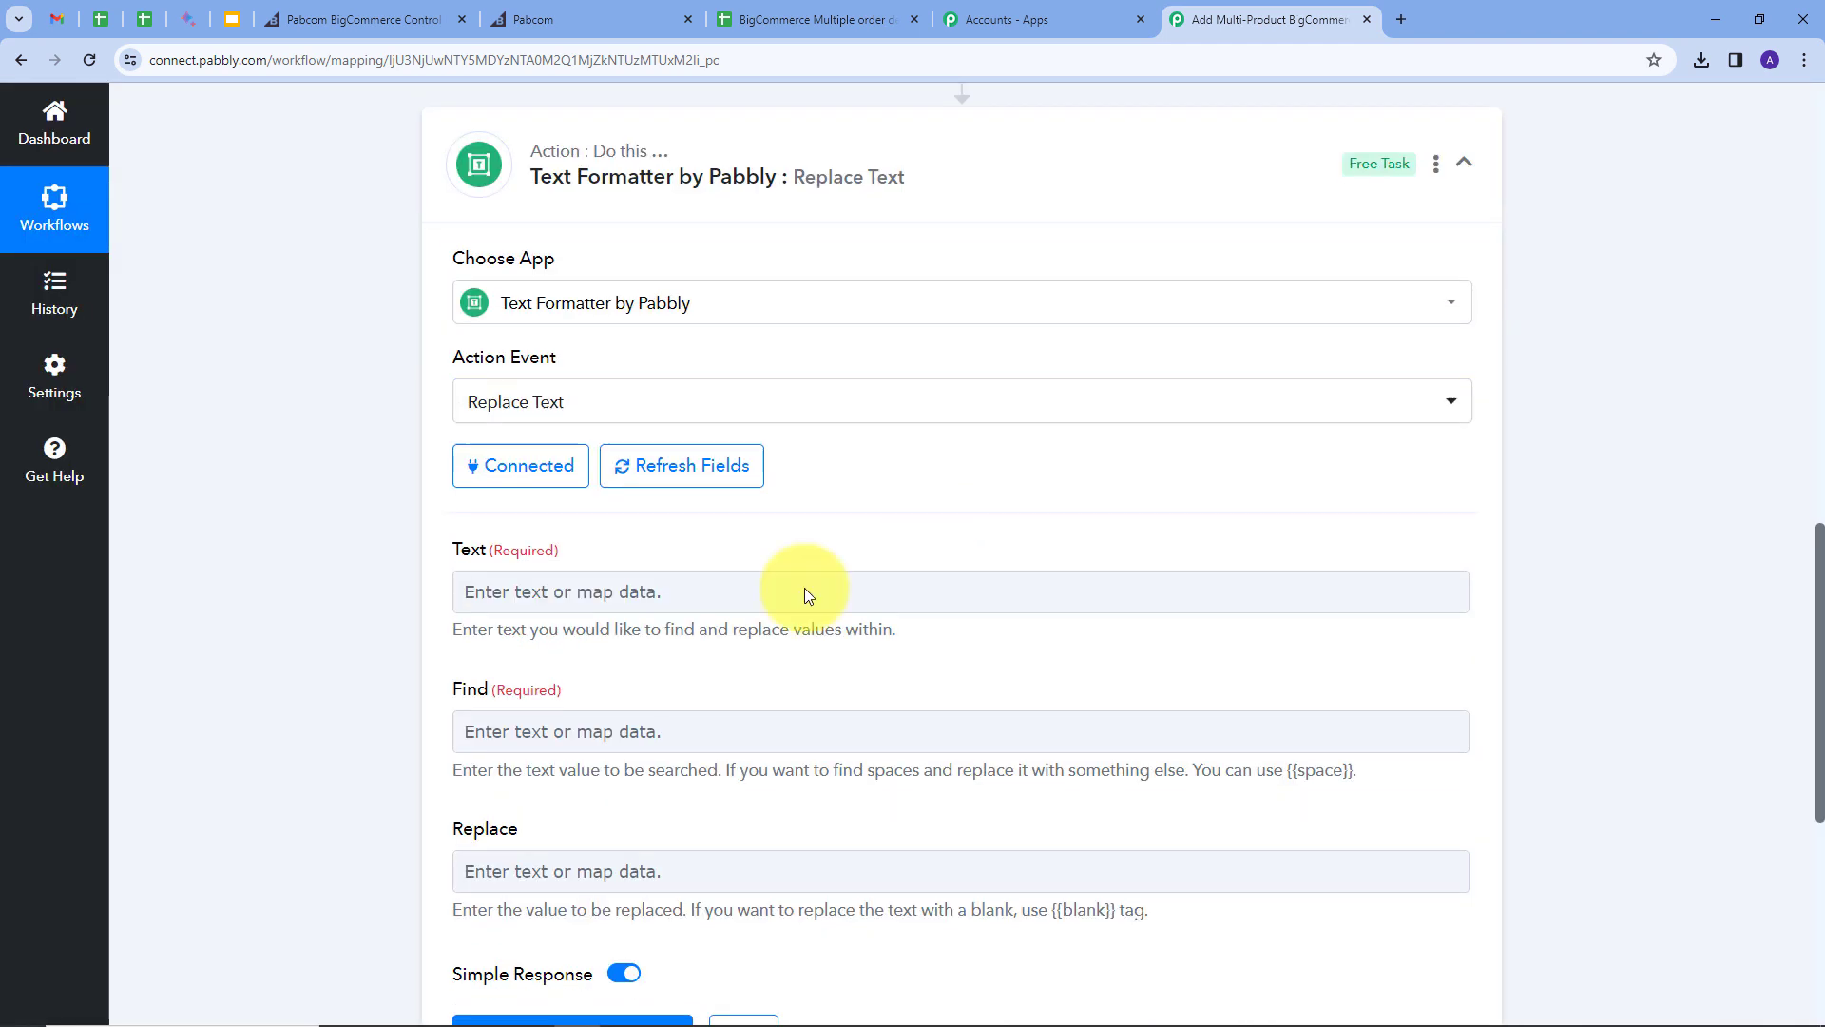
left_click(616, 593)
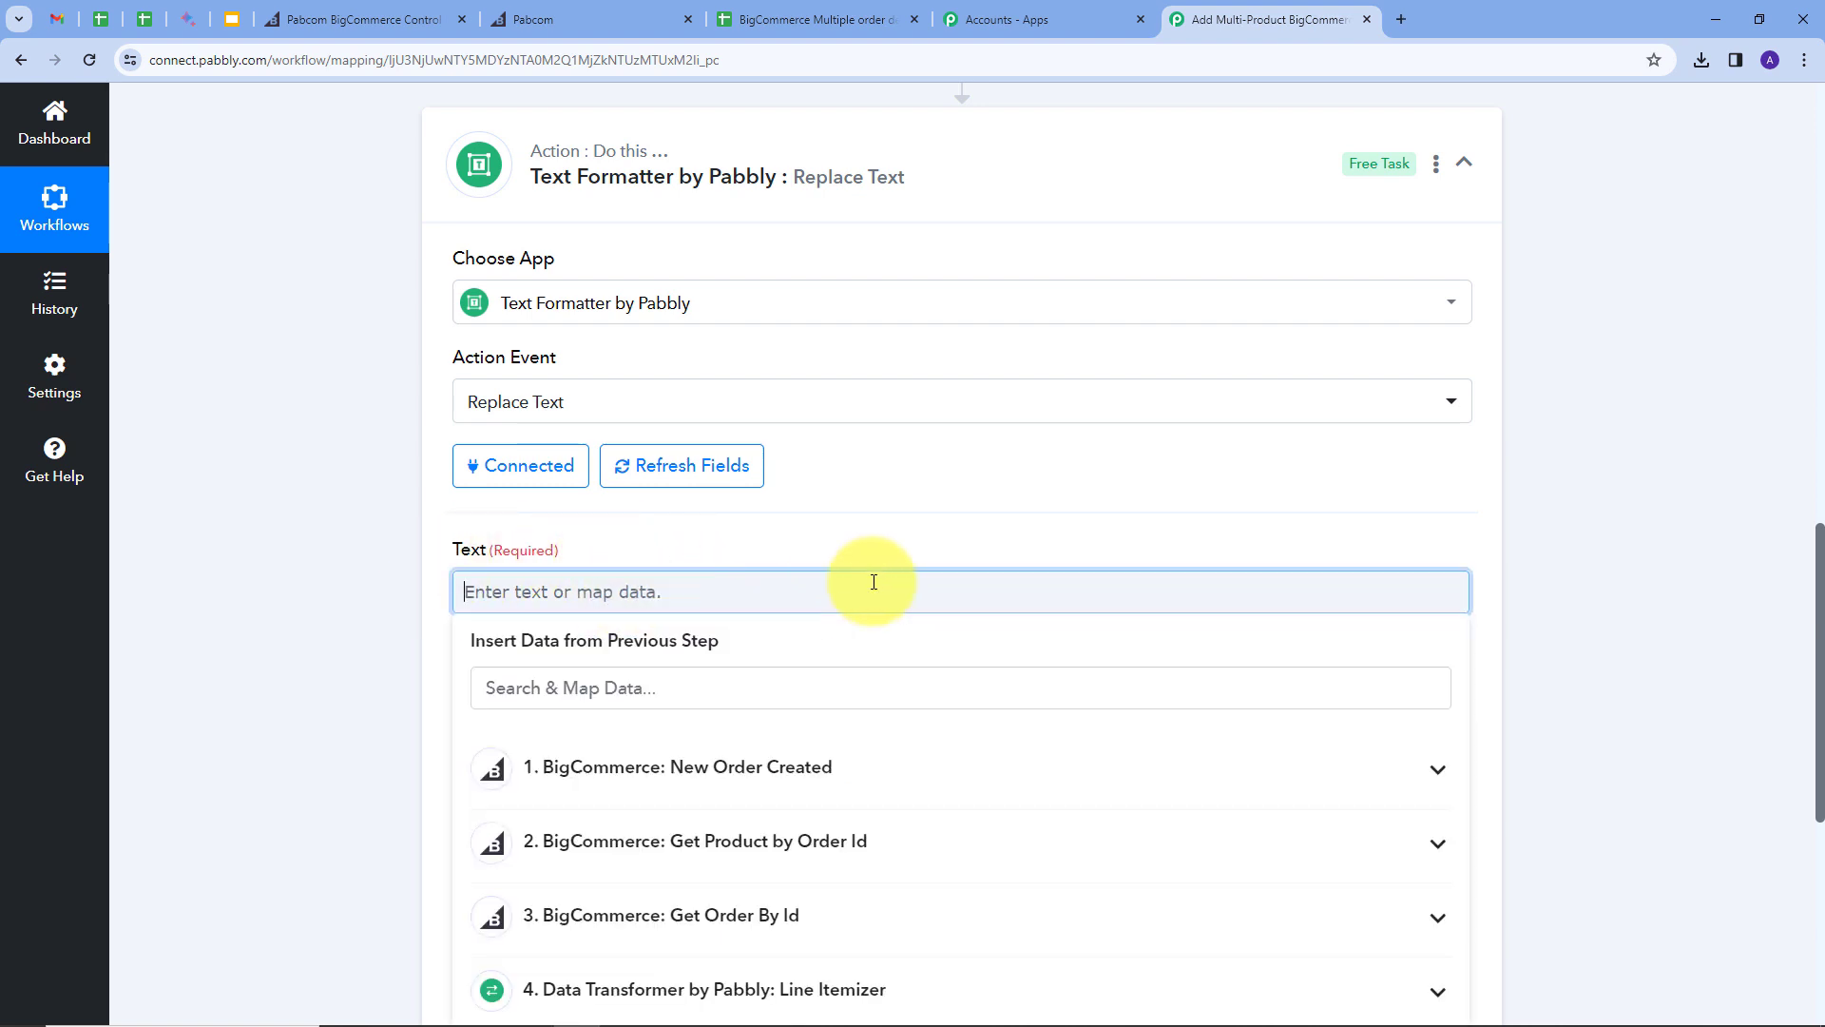
scroll(867, 578, "down", 2)
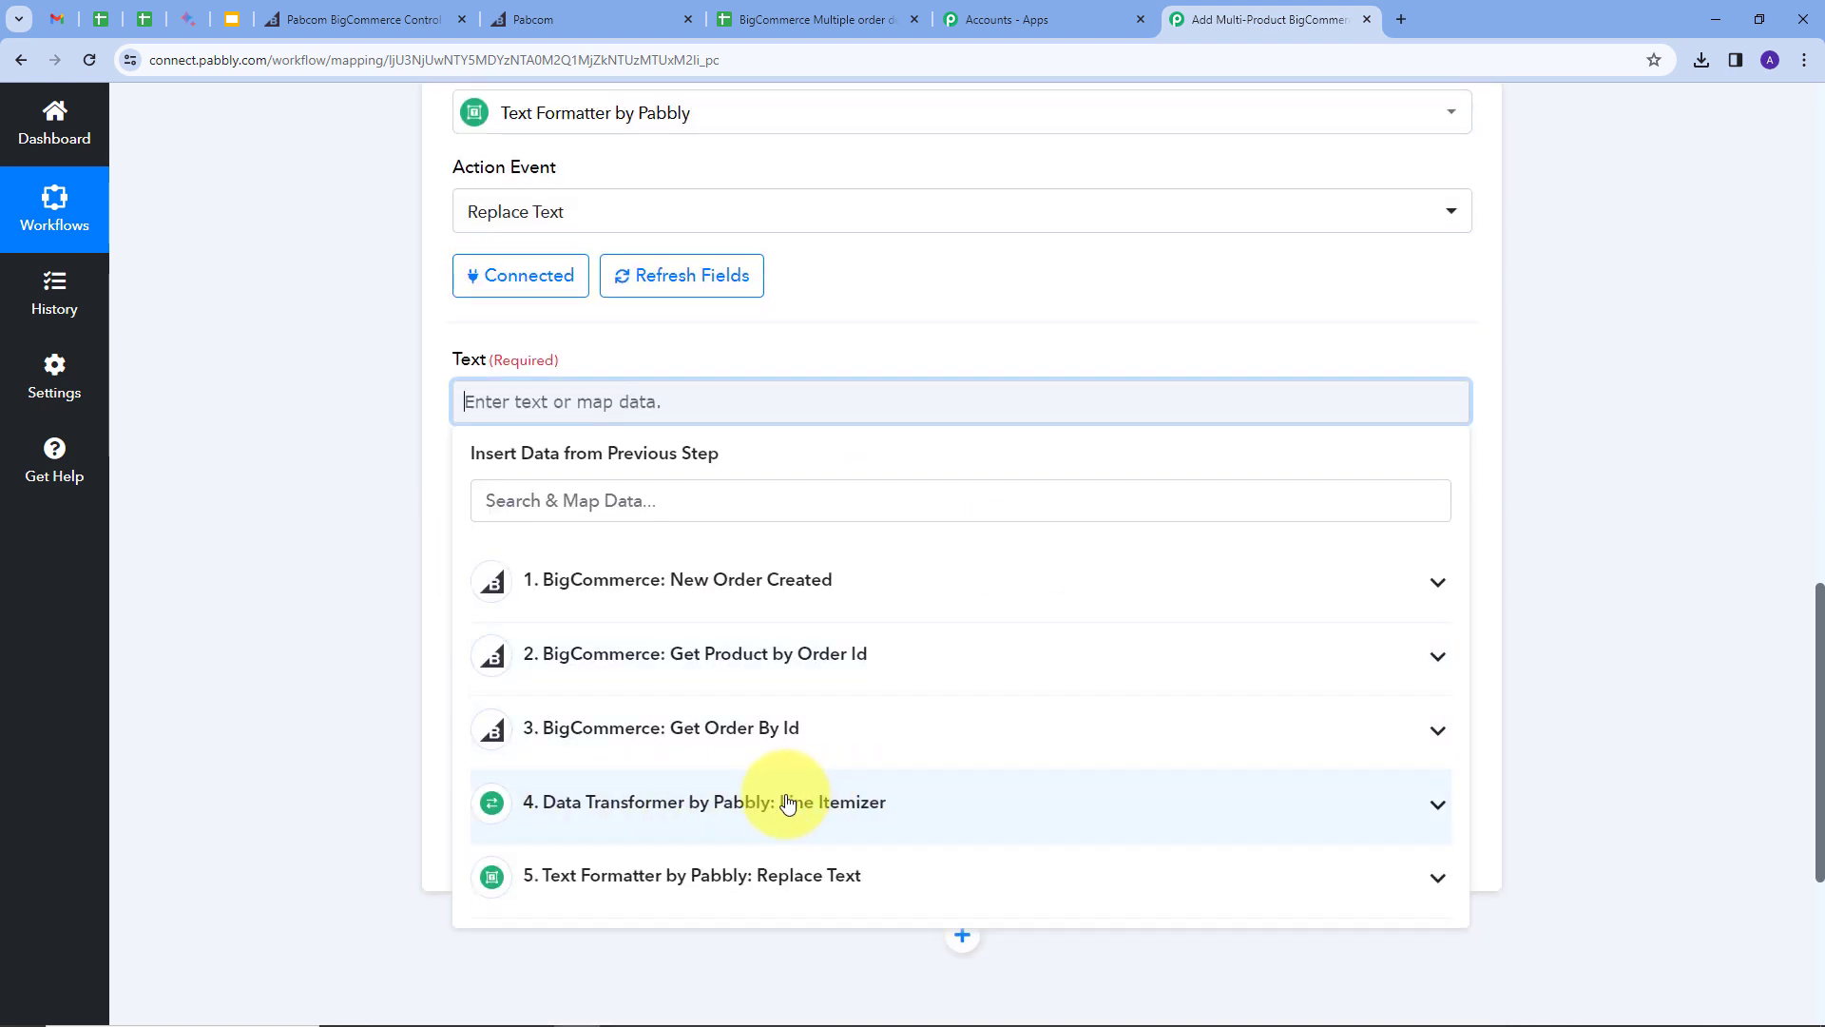
left_click(830, 806)
scroll(510, 472, "down", 3)
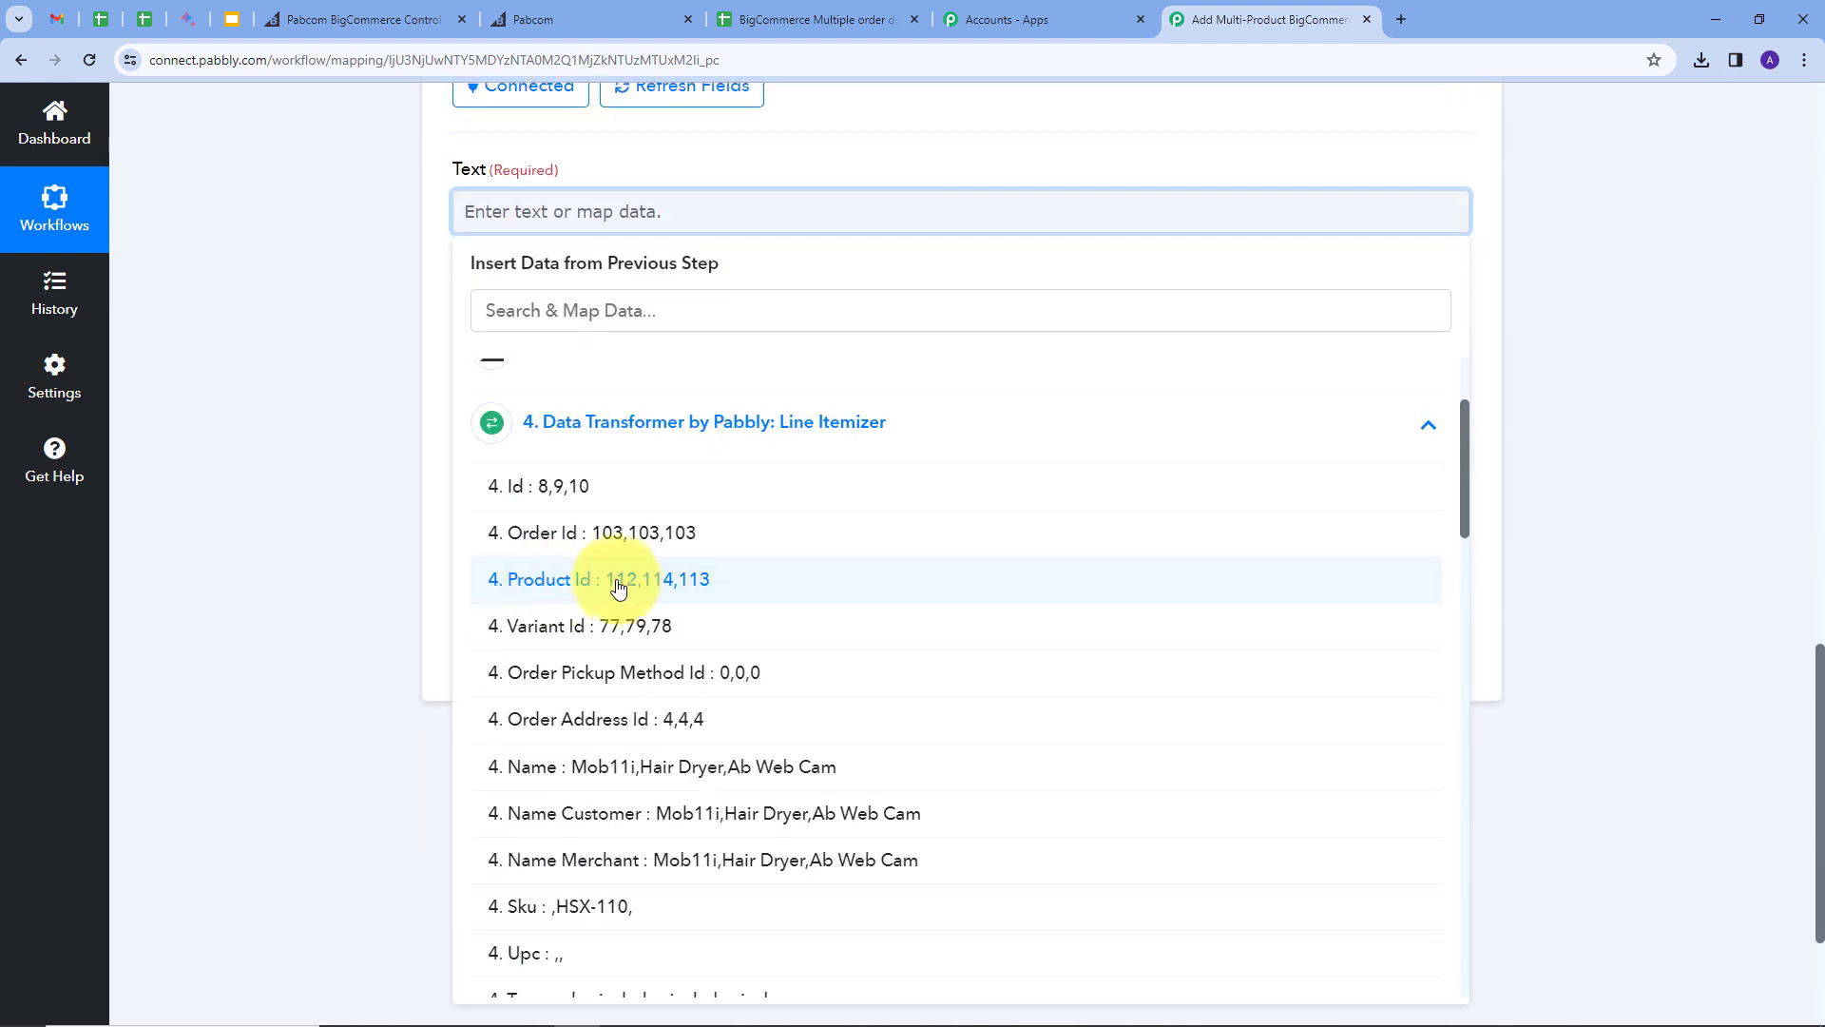
left_click(611, 311)
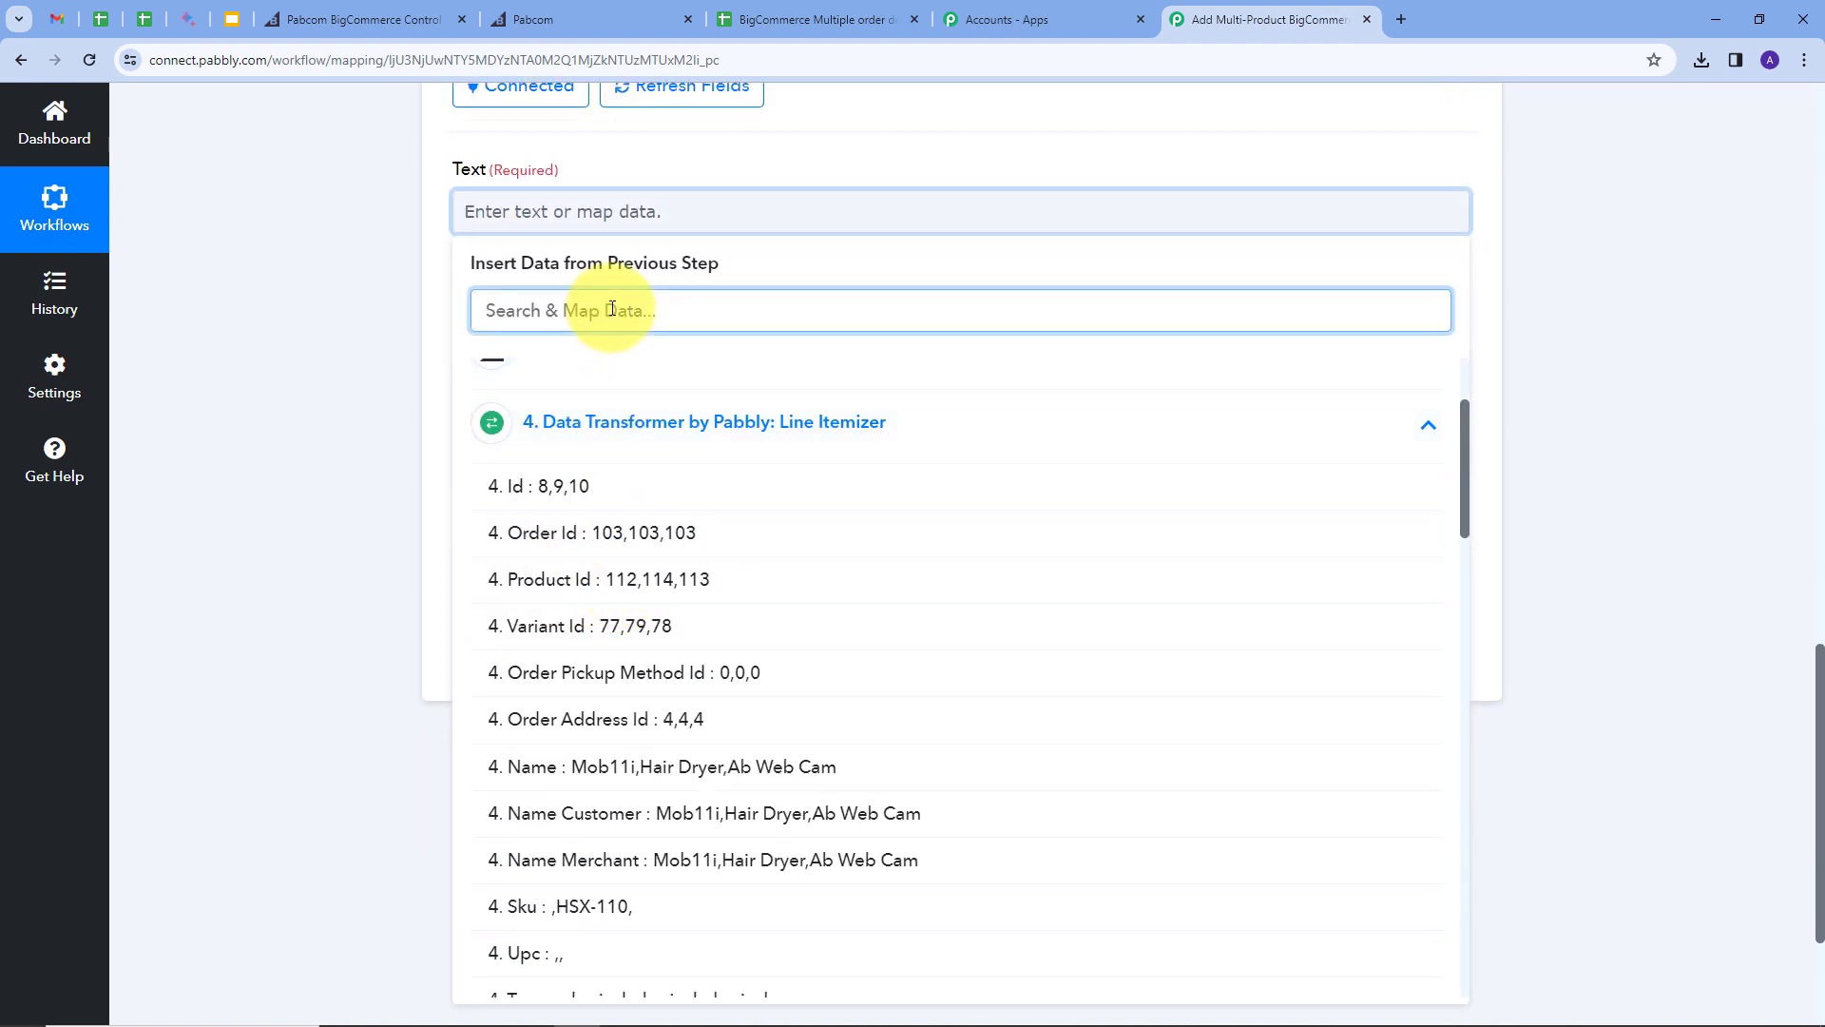
type("qua")
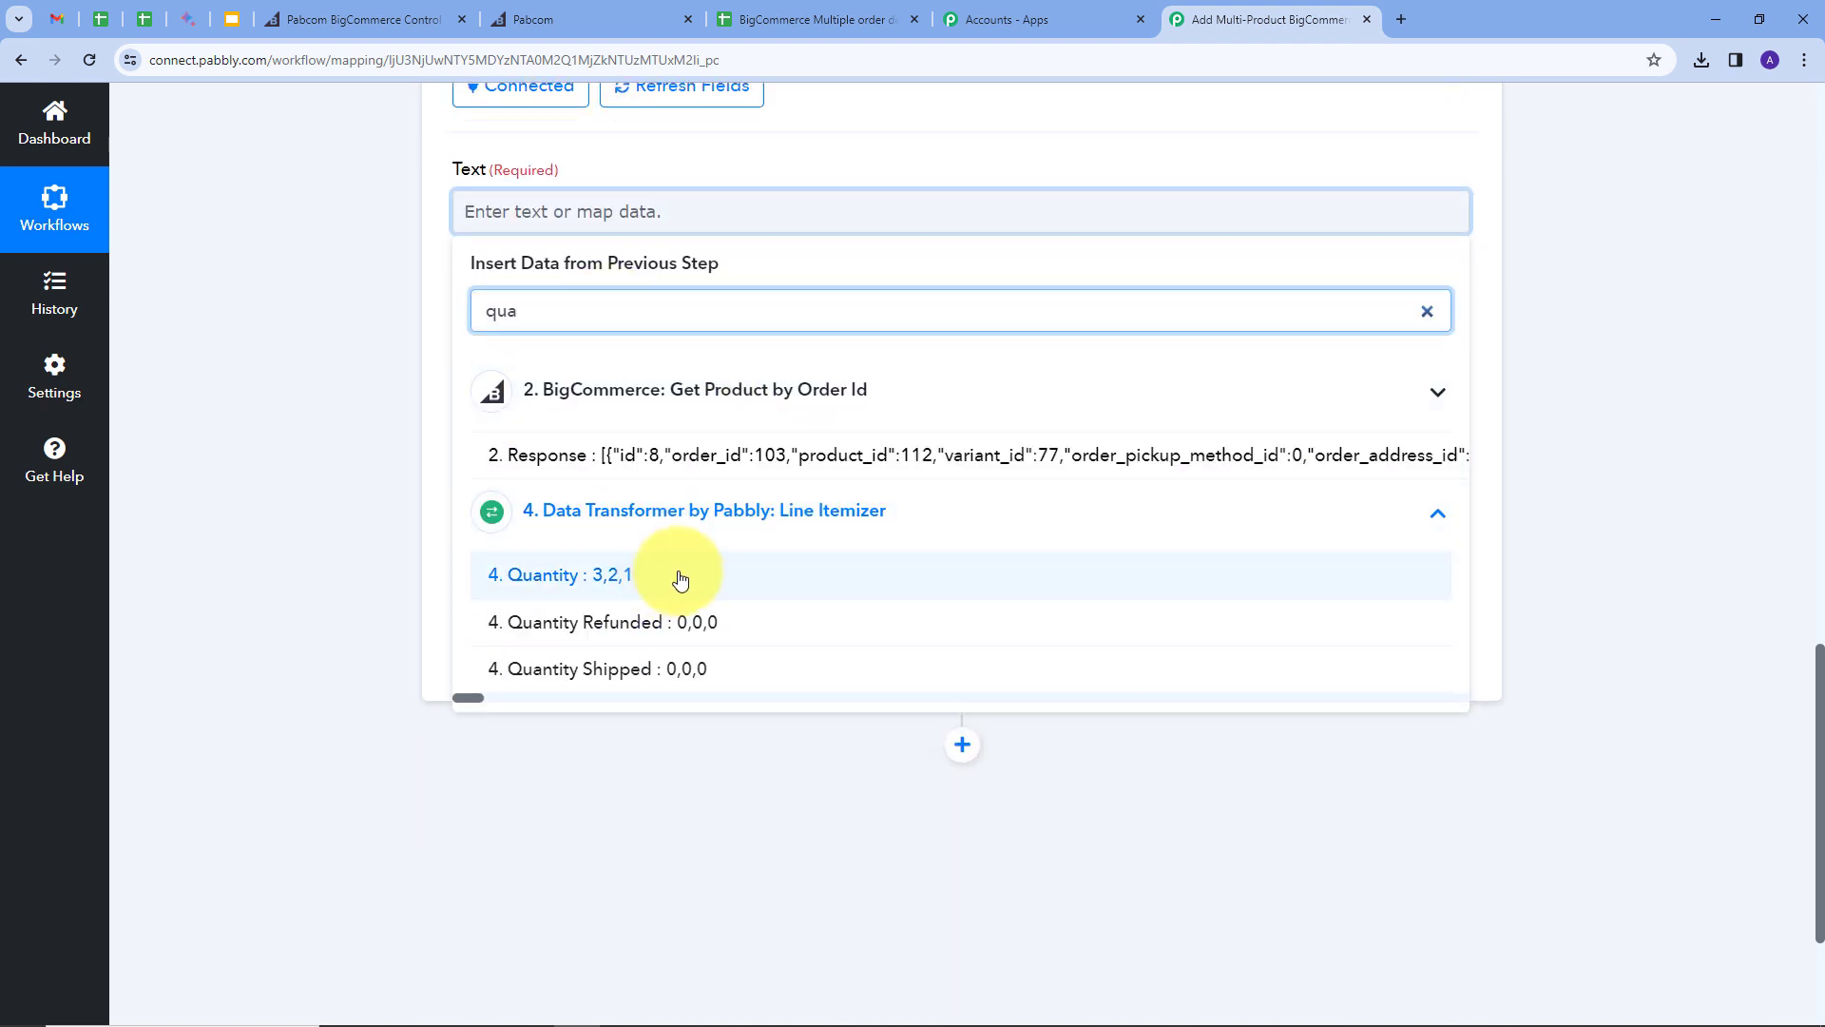
scroll(665, 576, "down", 1)
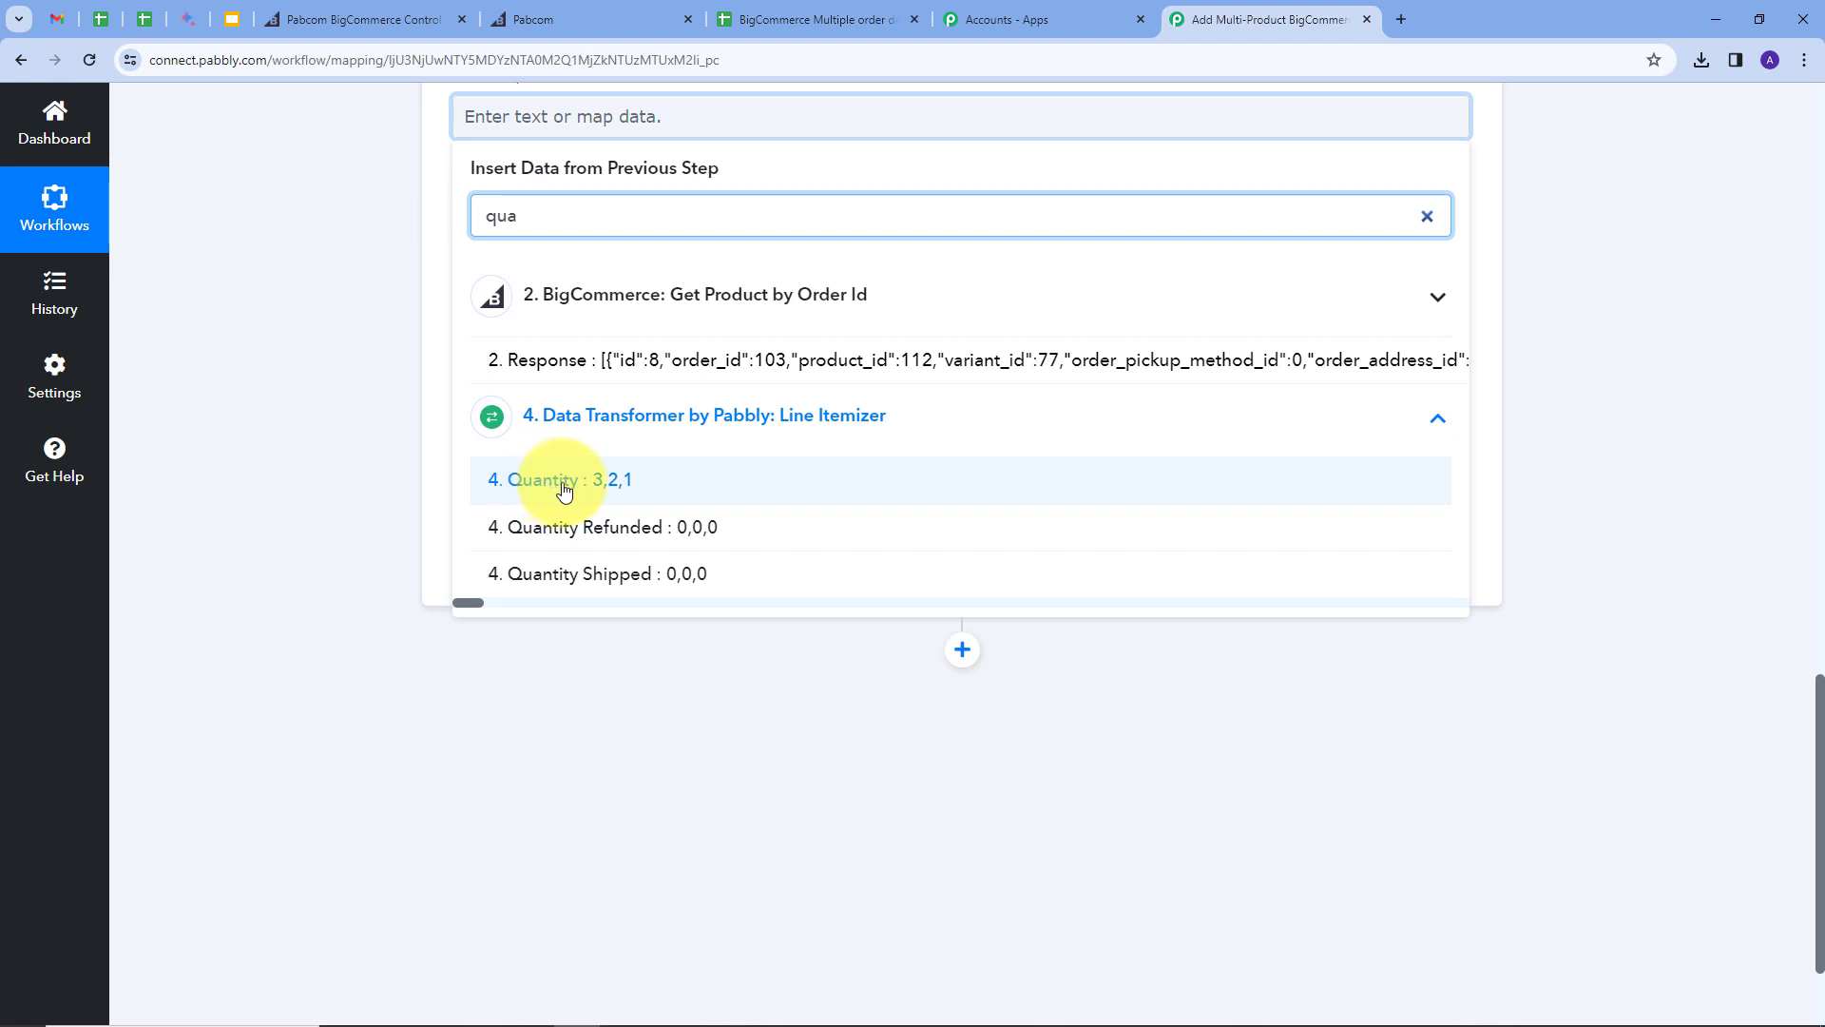
left_click(563, 488)
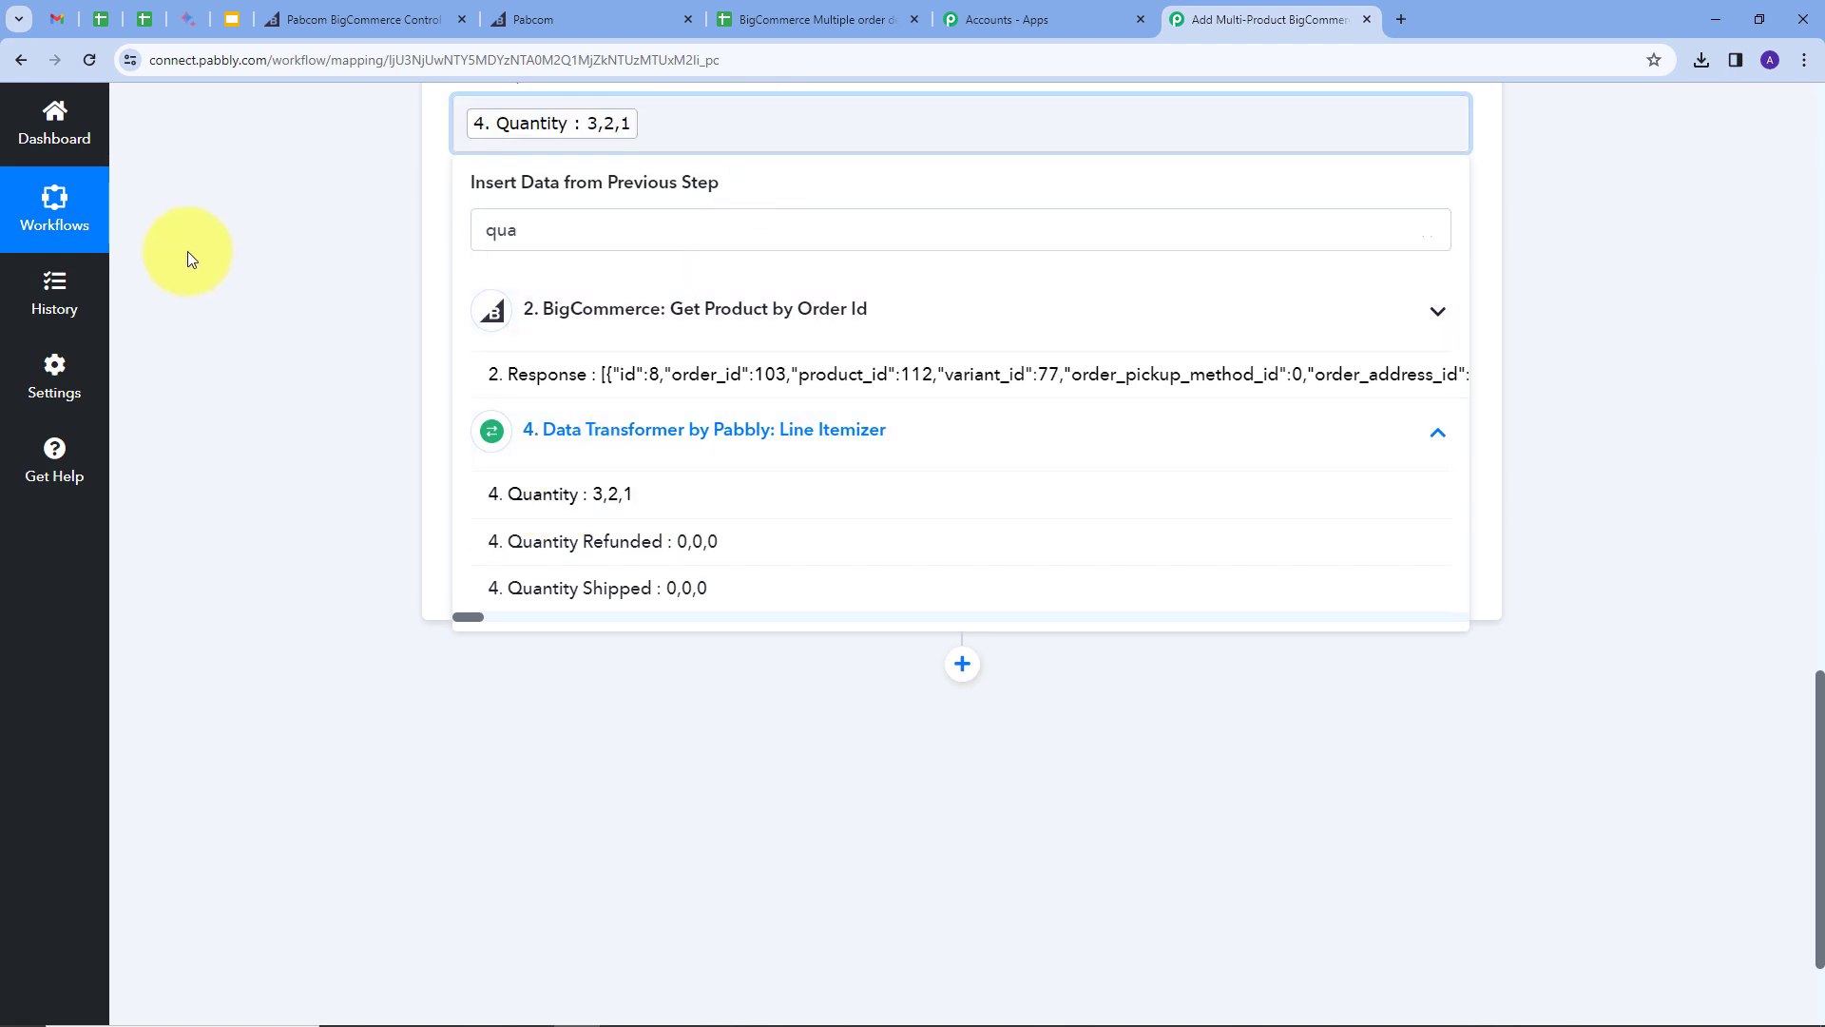
left_click(448, 424)
Step: Set Find to ',' and Replace to '\n', then test to show 3, 2, 1 on separate lines
left_click(547, 464)
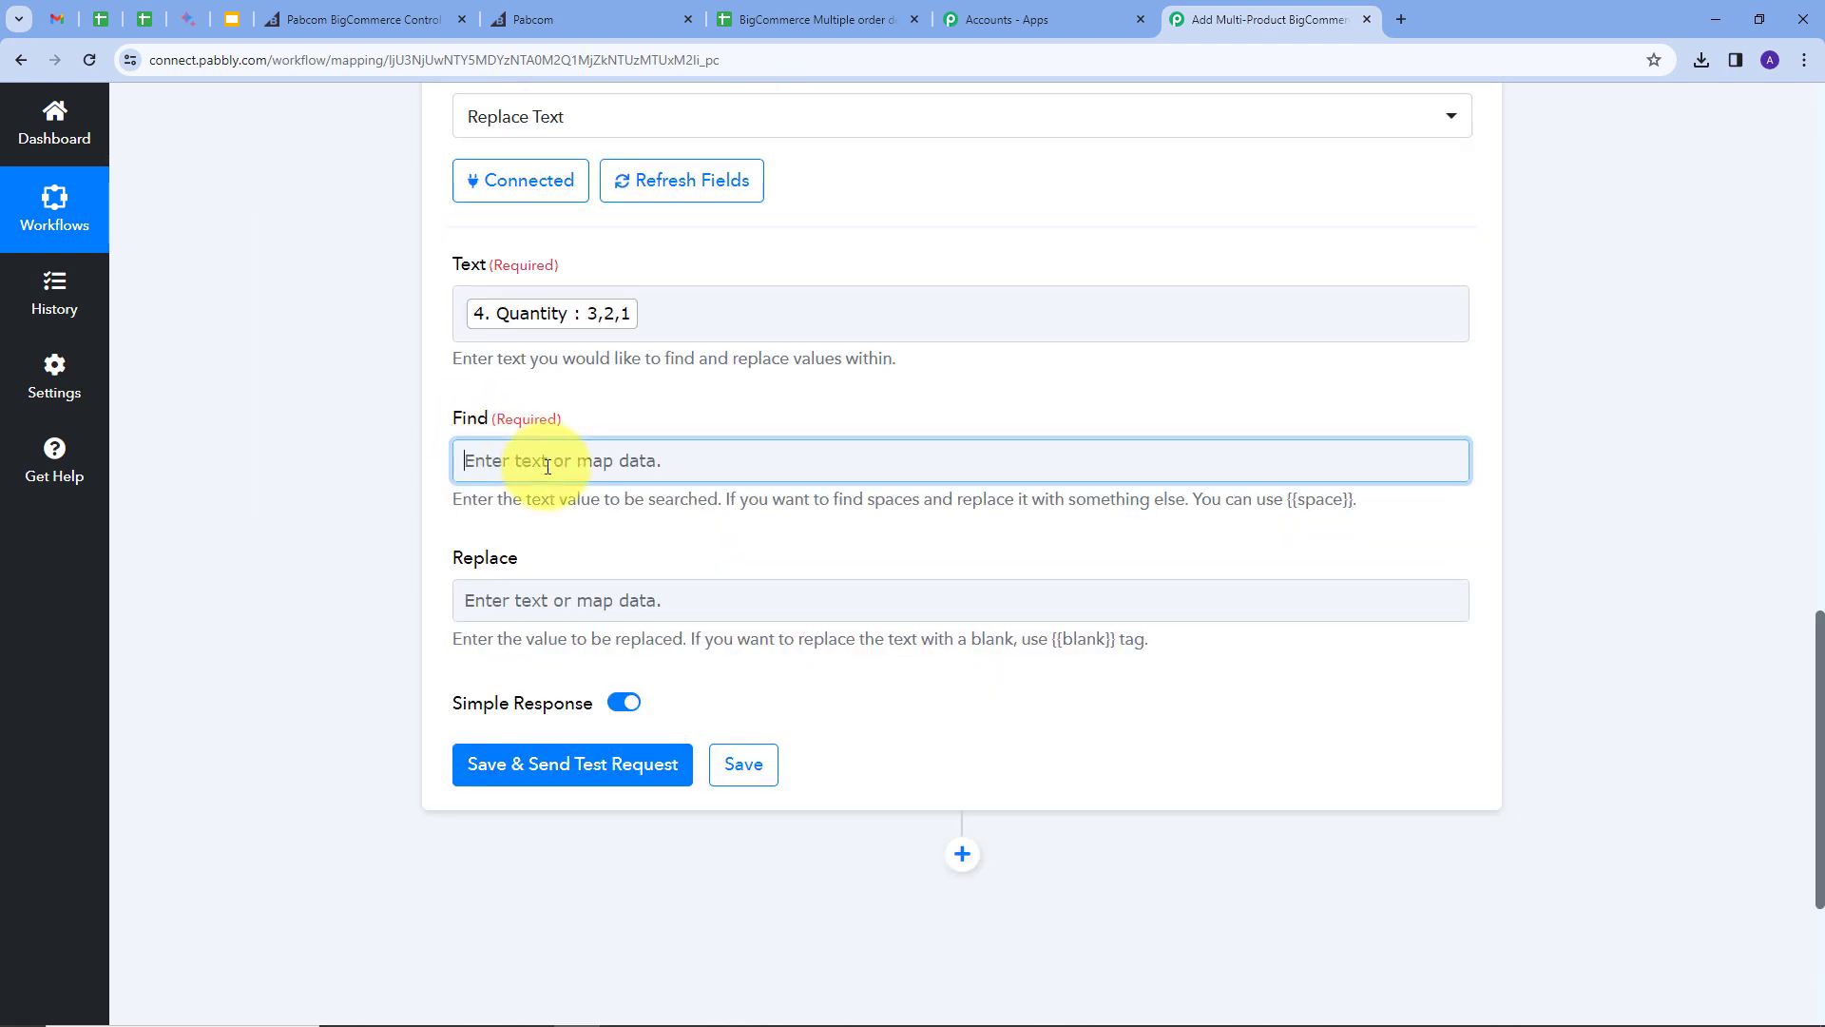
type(",")
left_click(618, 403)
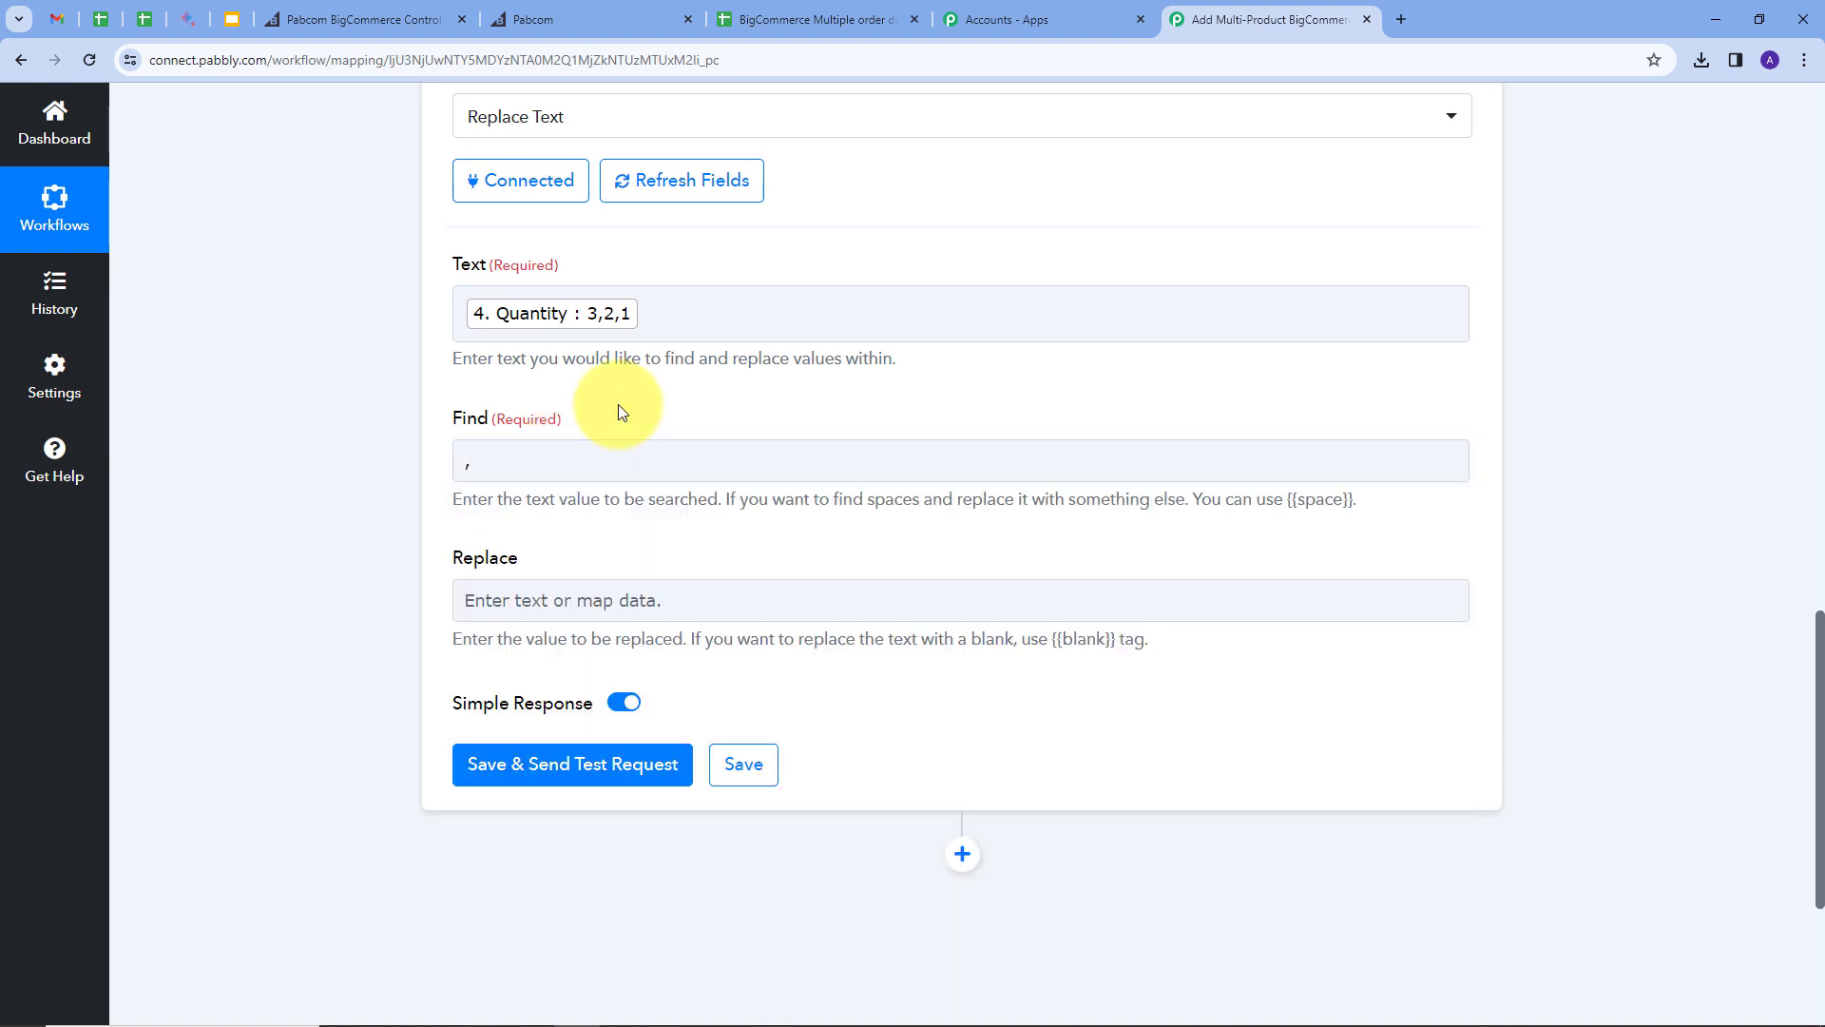
left_click(539, 596)
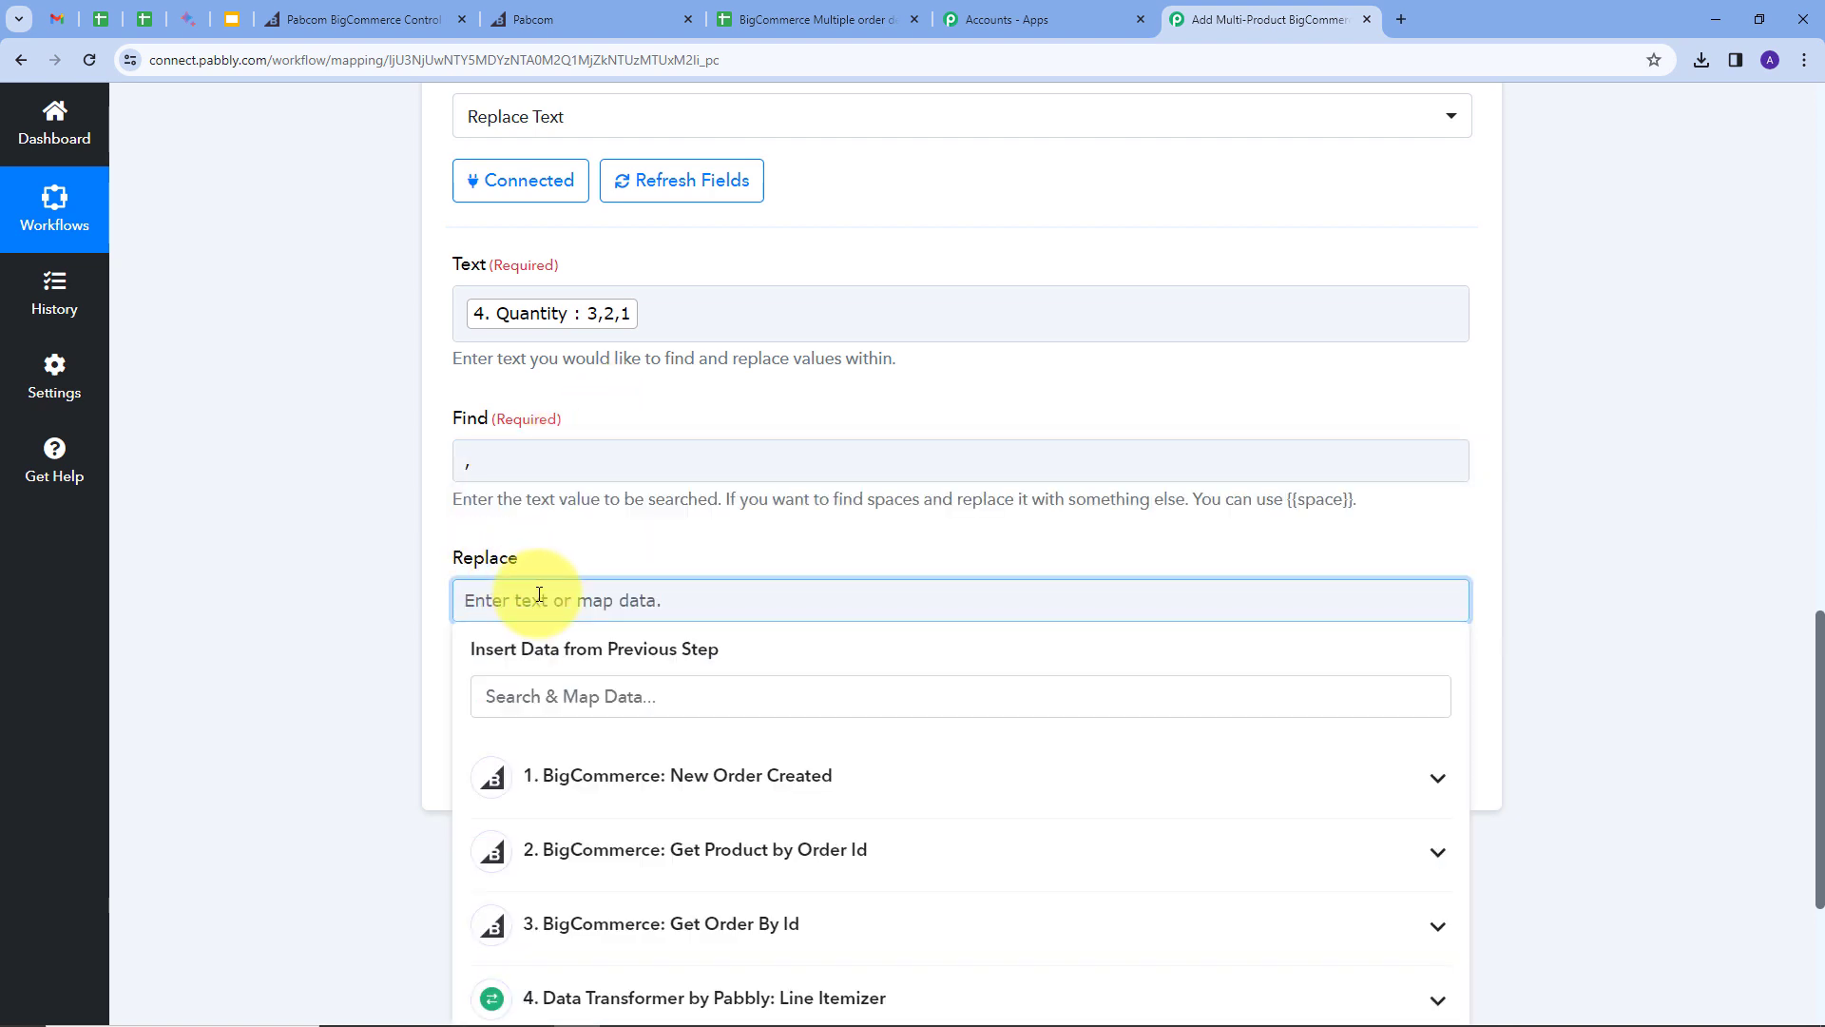
type("\\n")
left_click(627, 526)
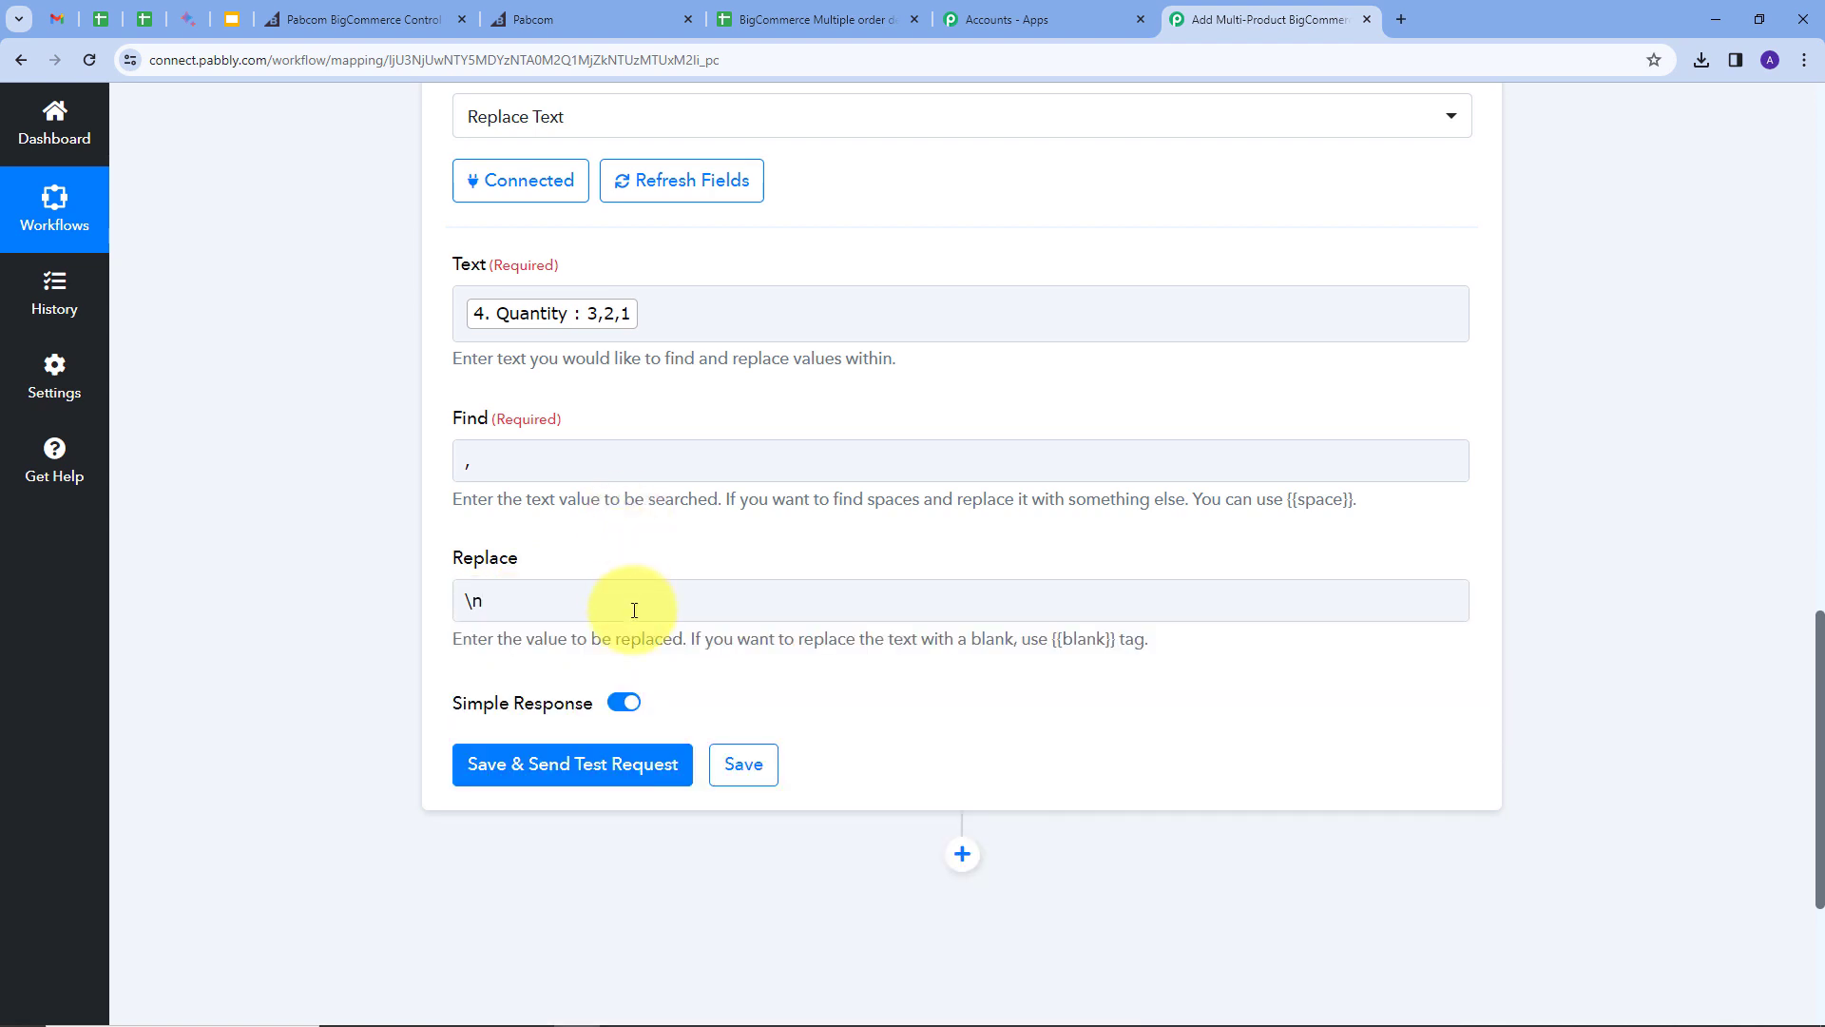
left_click(513, 770)
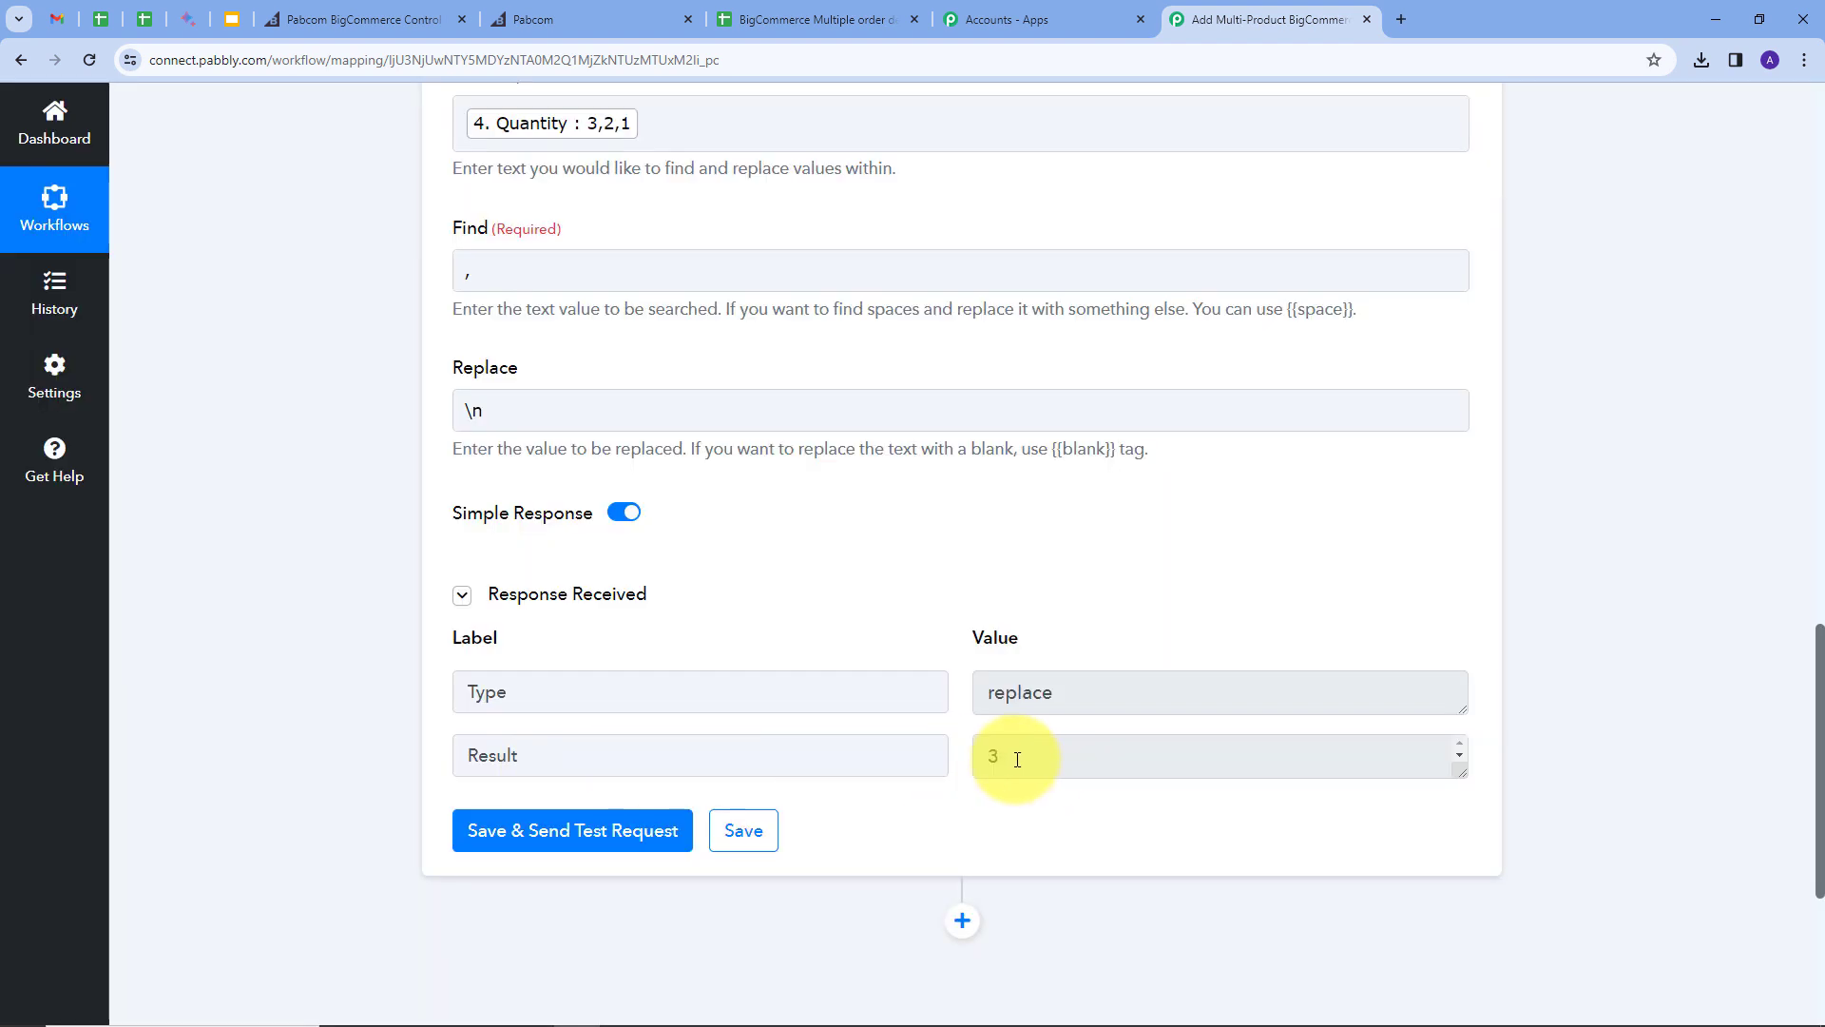
left_click_drag(1461, 772, 1462, 831)
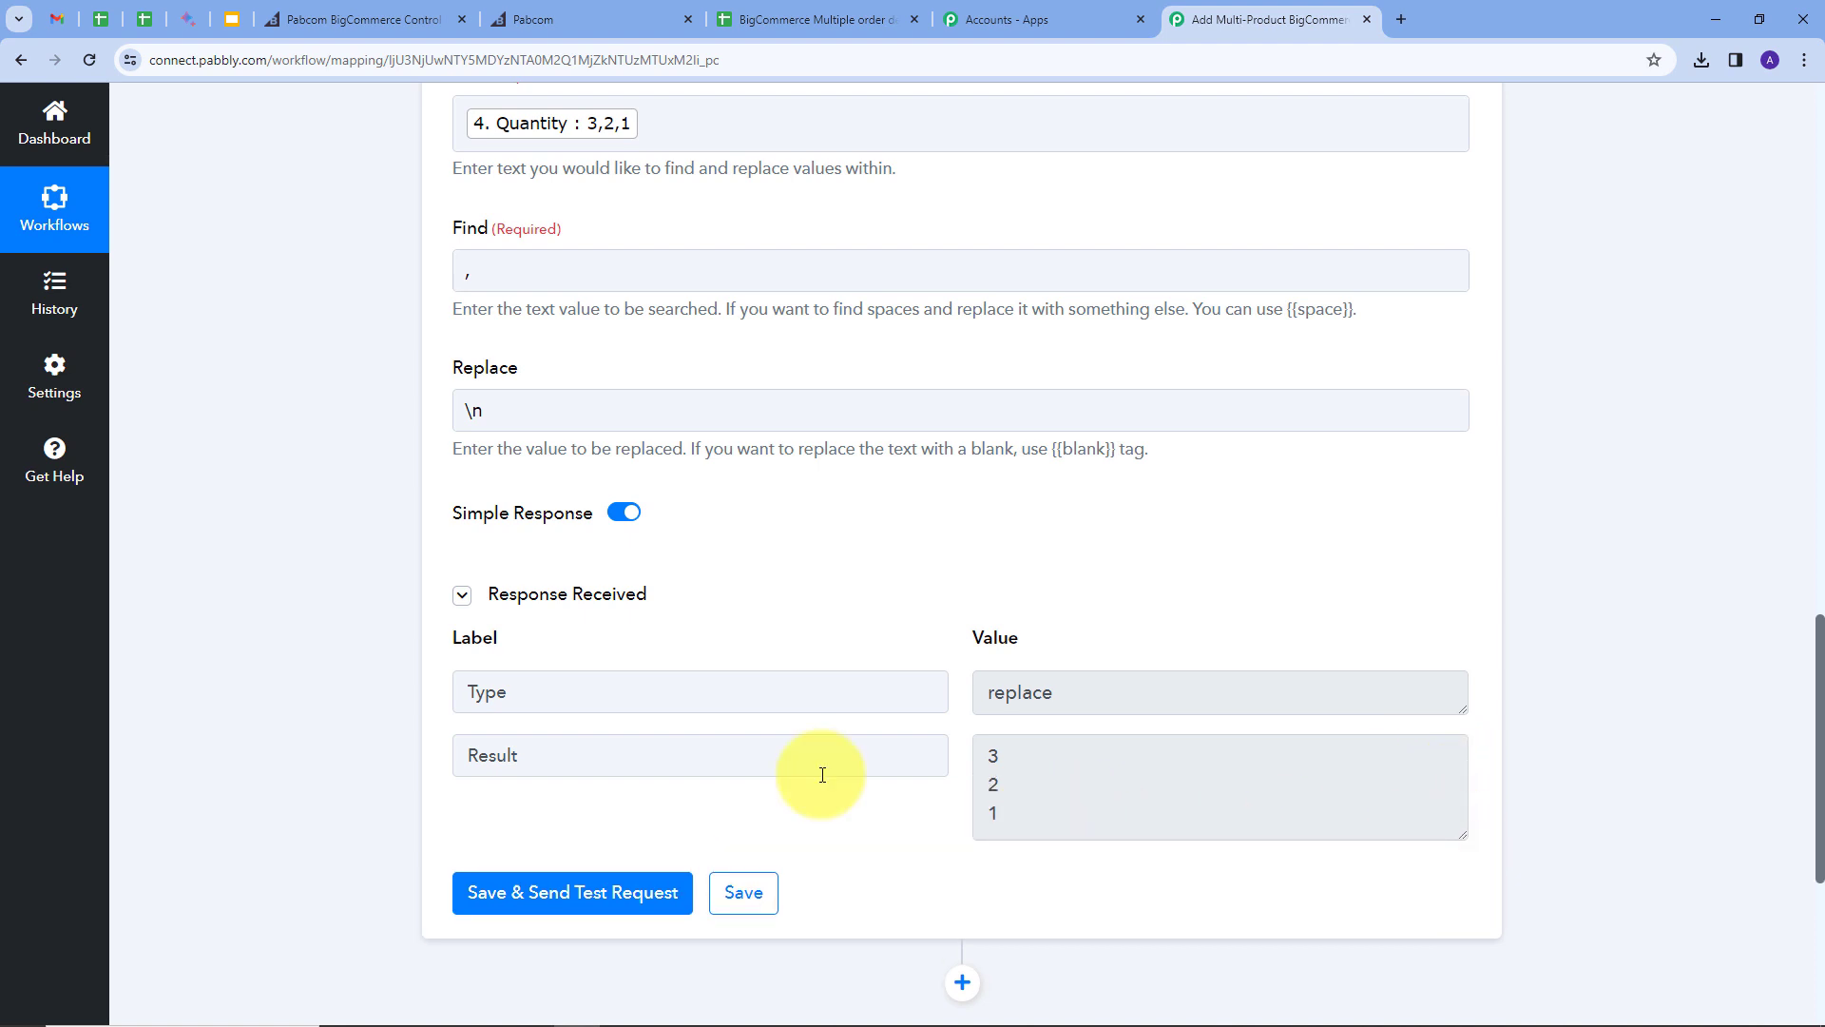
left_click_drag(1067, 809, 979, 714)
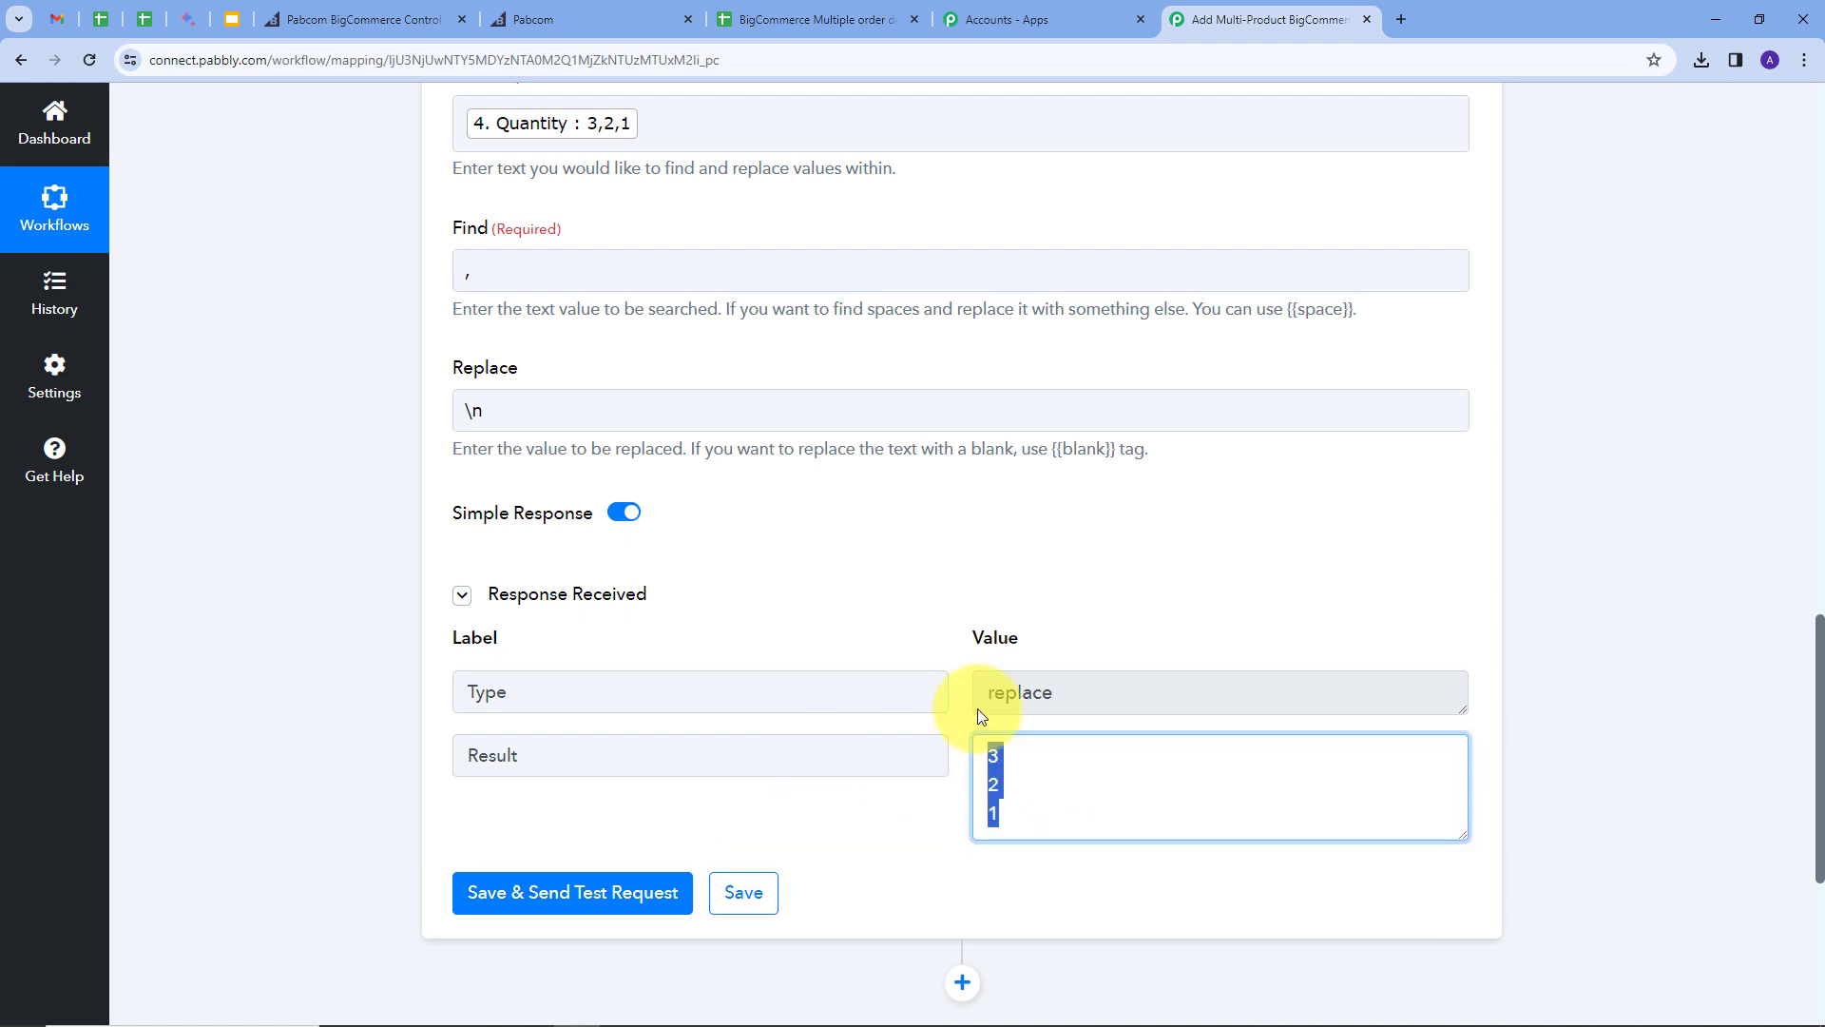
left_click(1102, 565)
scroll(1102, 565, "down", 2)
left_click(962, 797)
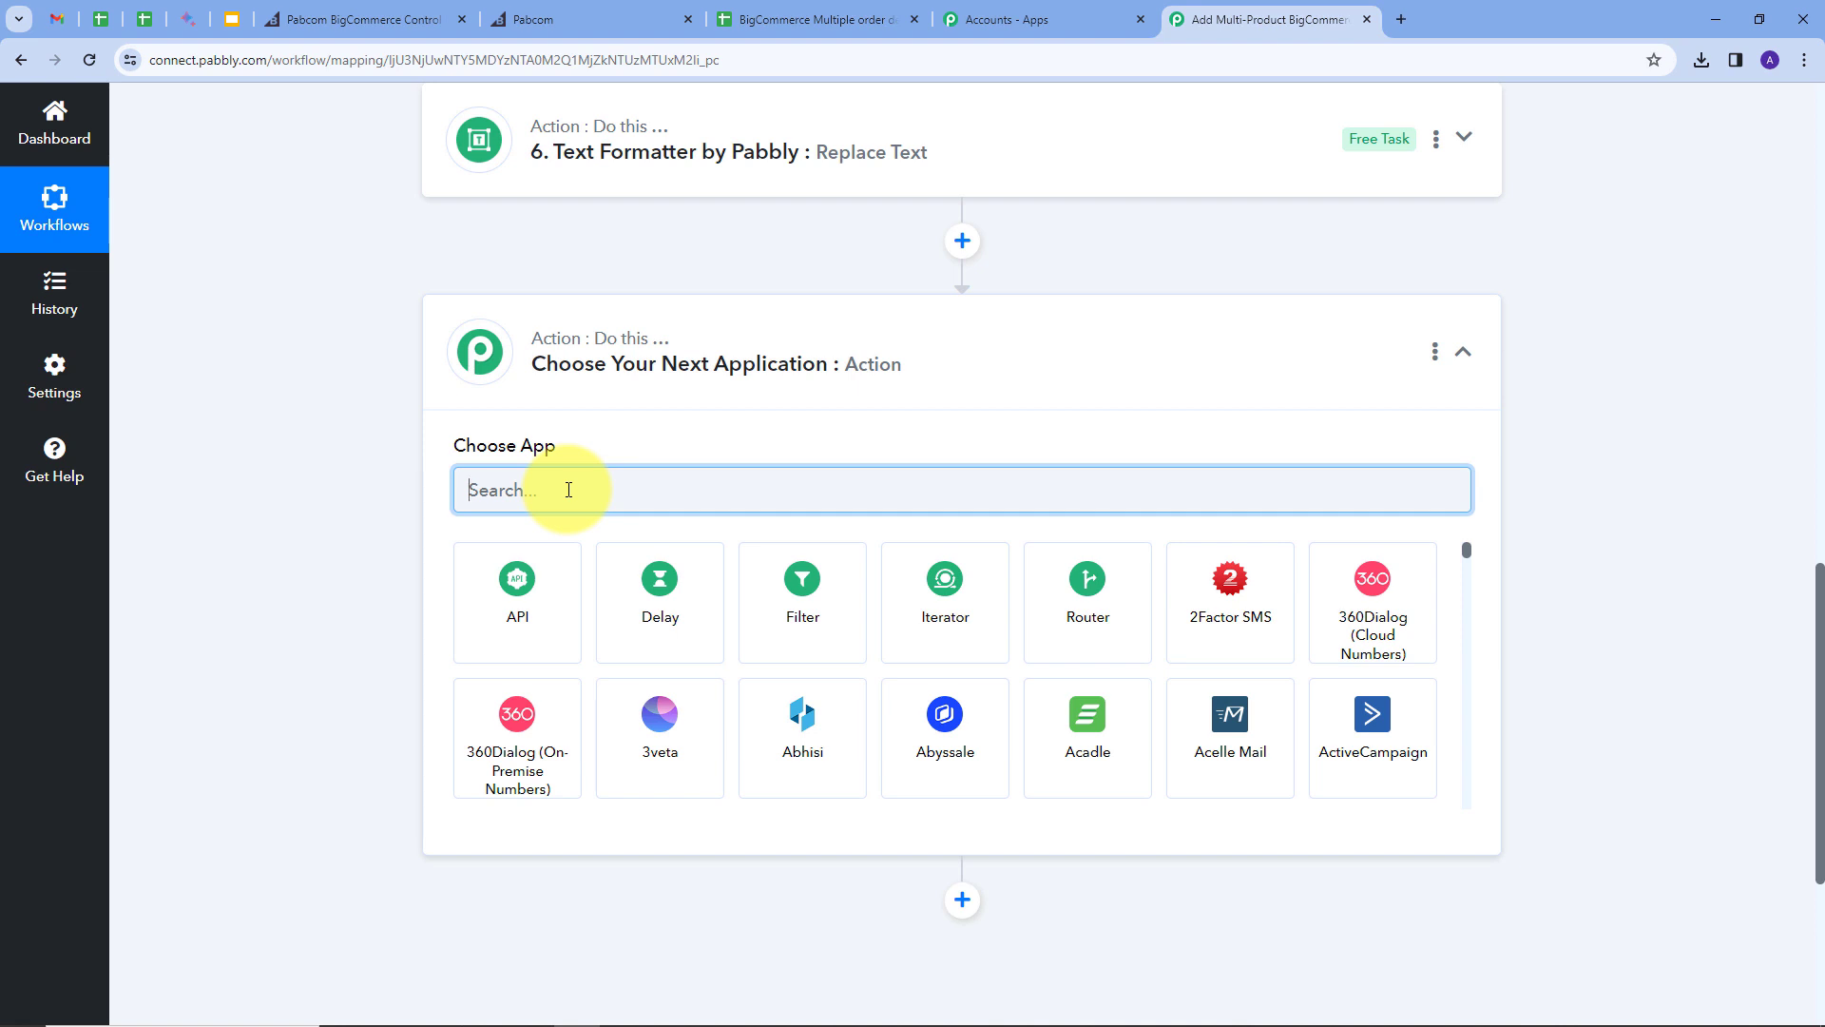
Step: Make the new step a Text Formatter Replace Text action and connect it
type("tex")
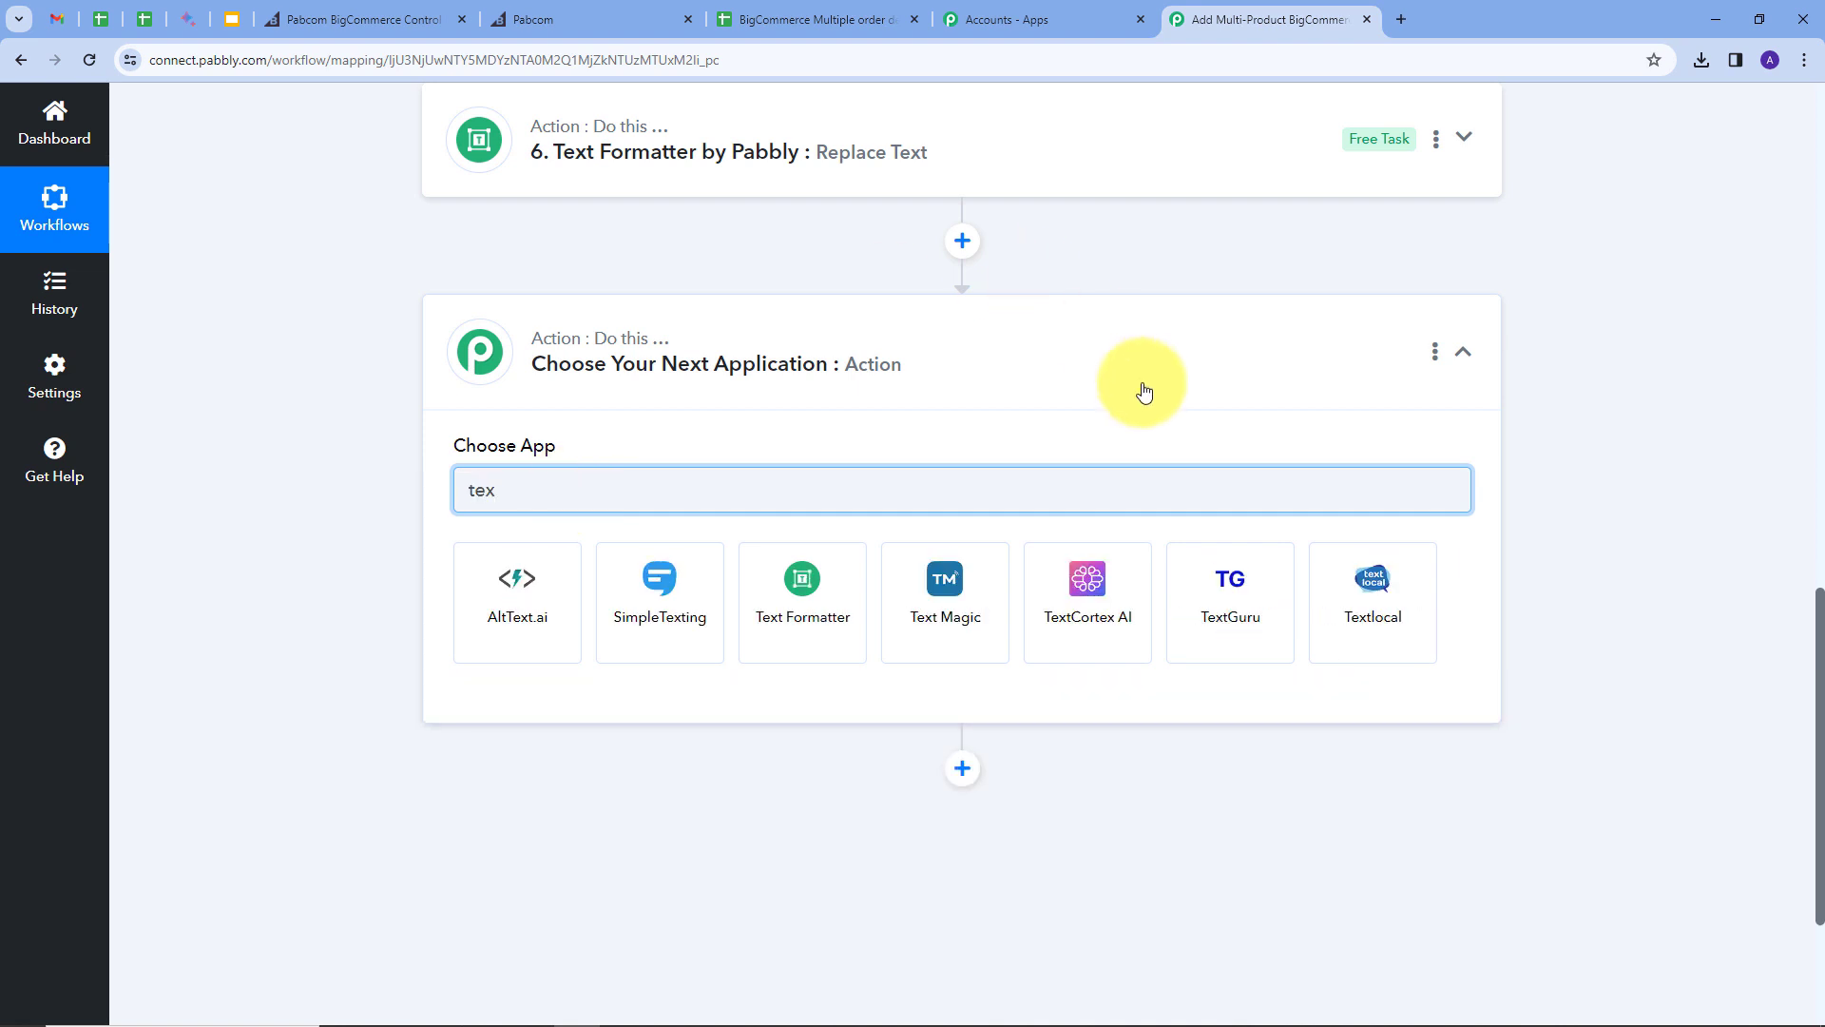
left_click(802, 594)
left_click(528, 606)
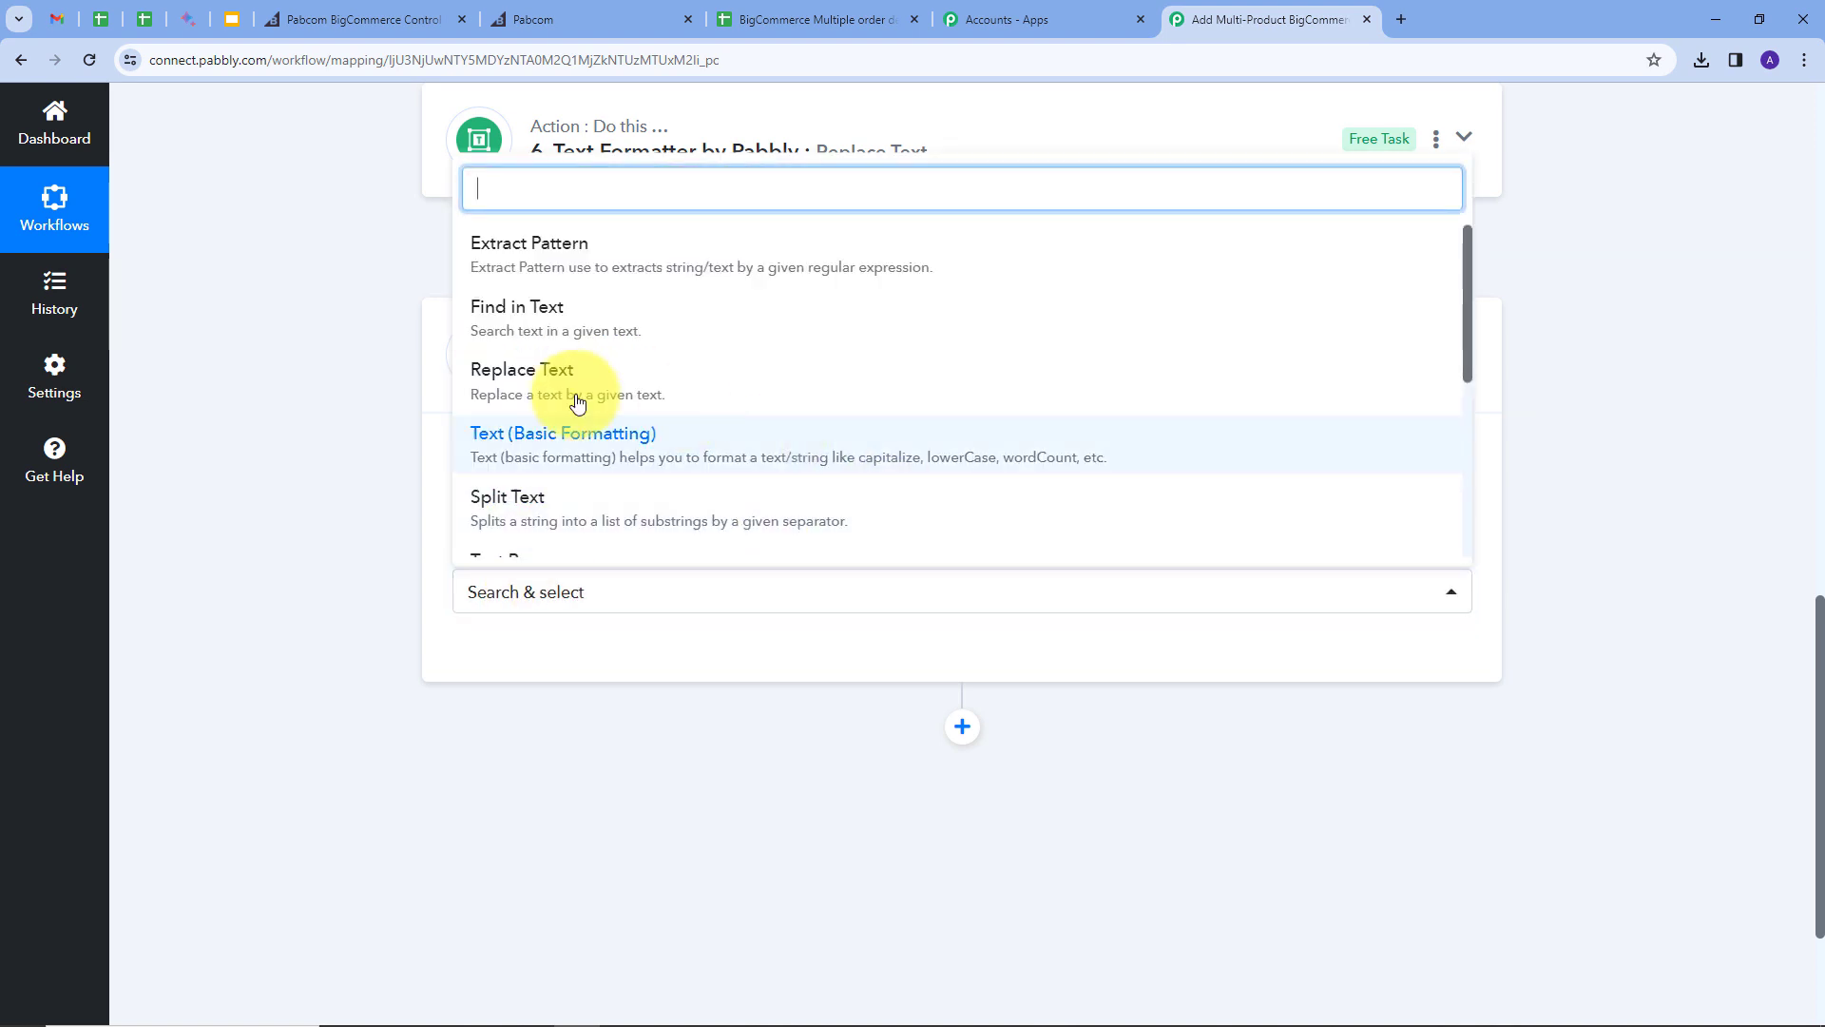
left_click(517, 398)
left_click(528, 660)
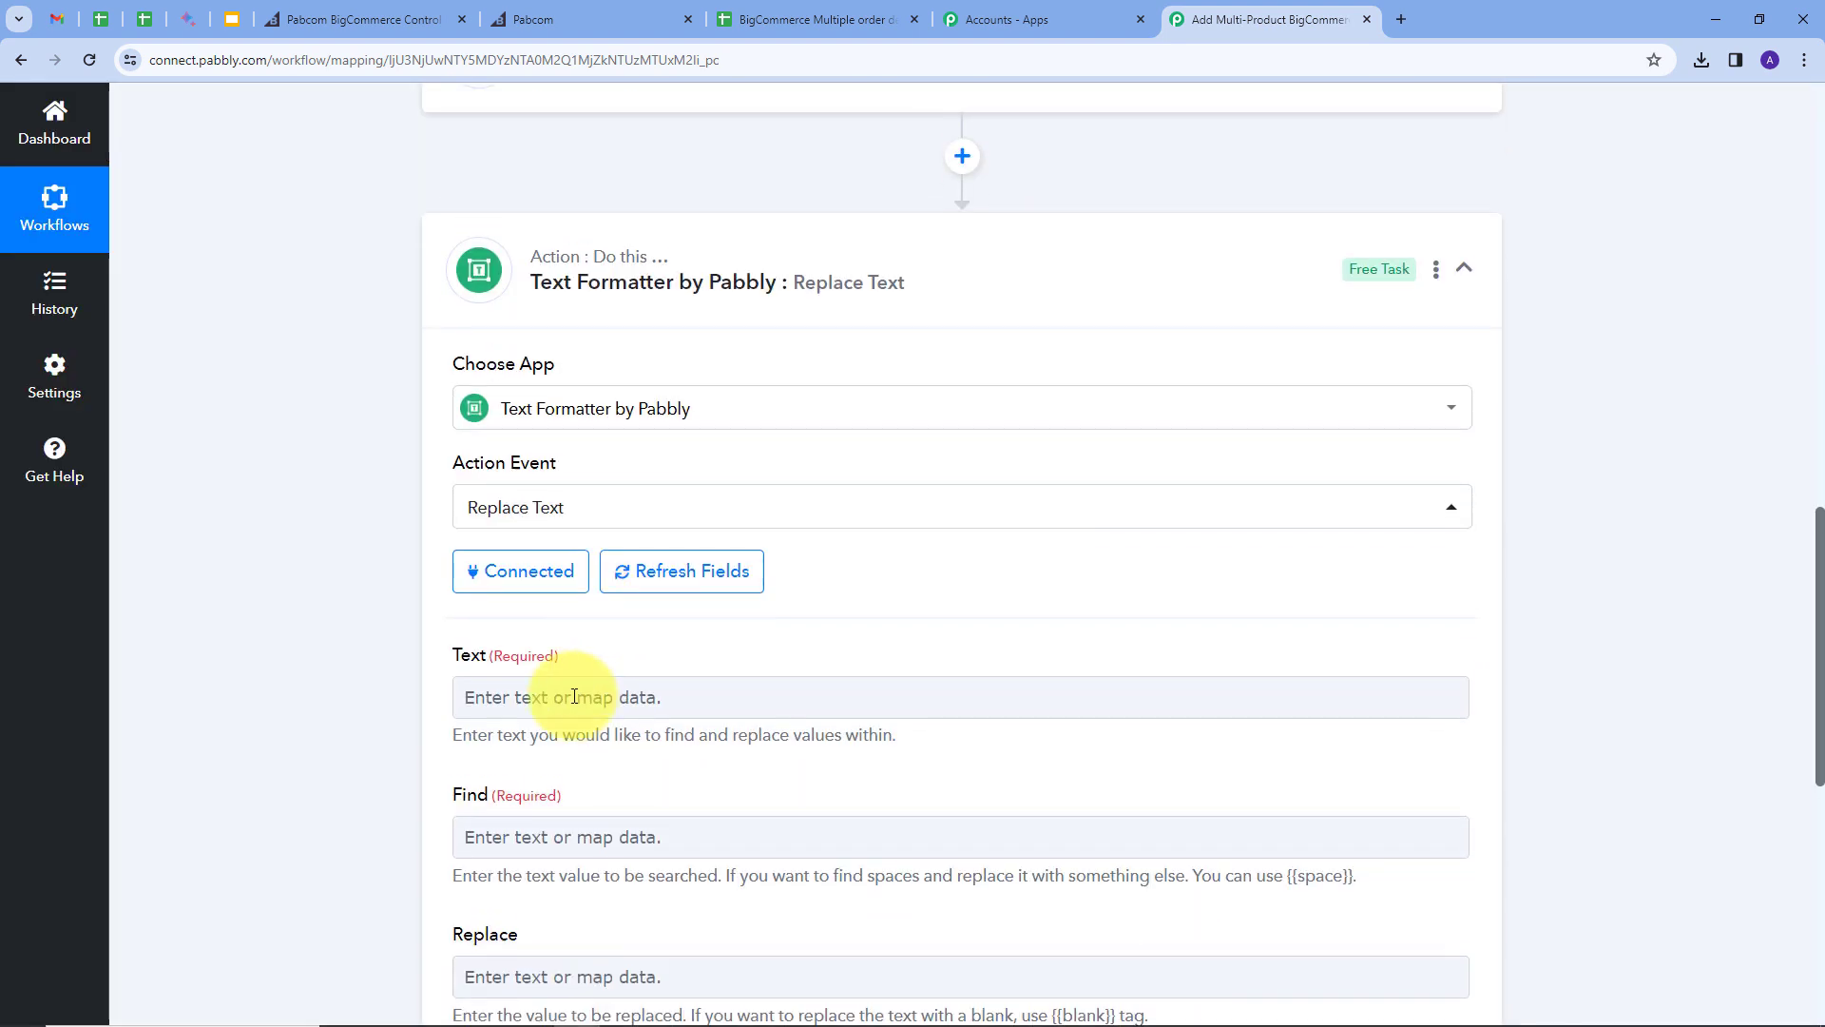
Step: Map the Line Itemizer Base Price values into the Text field
left_click(618, 695)
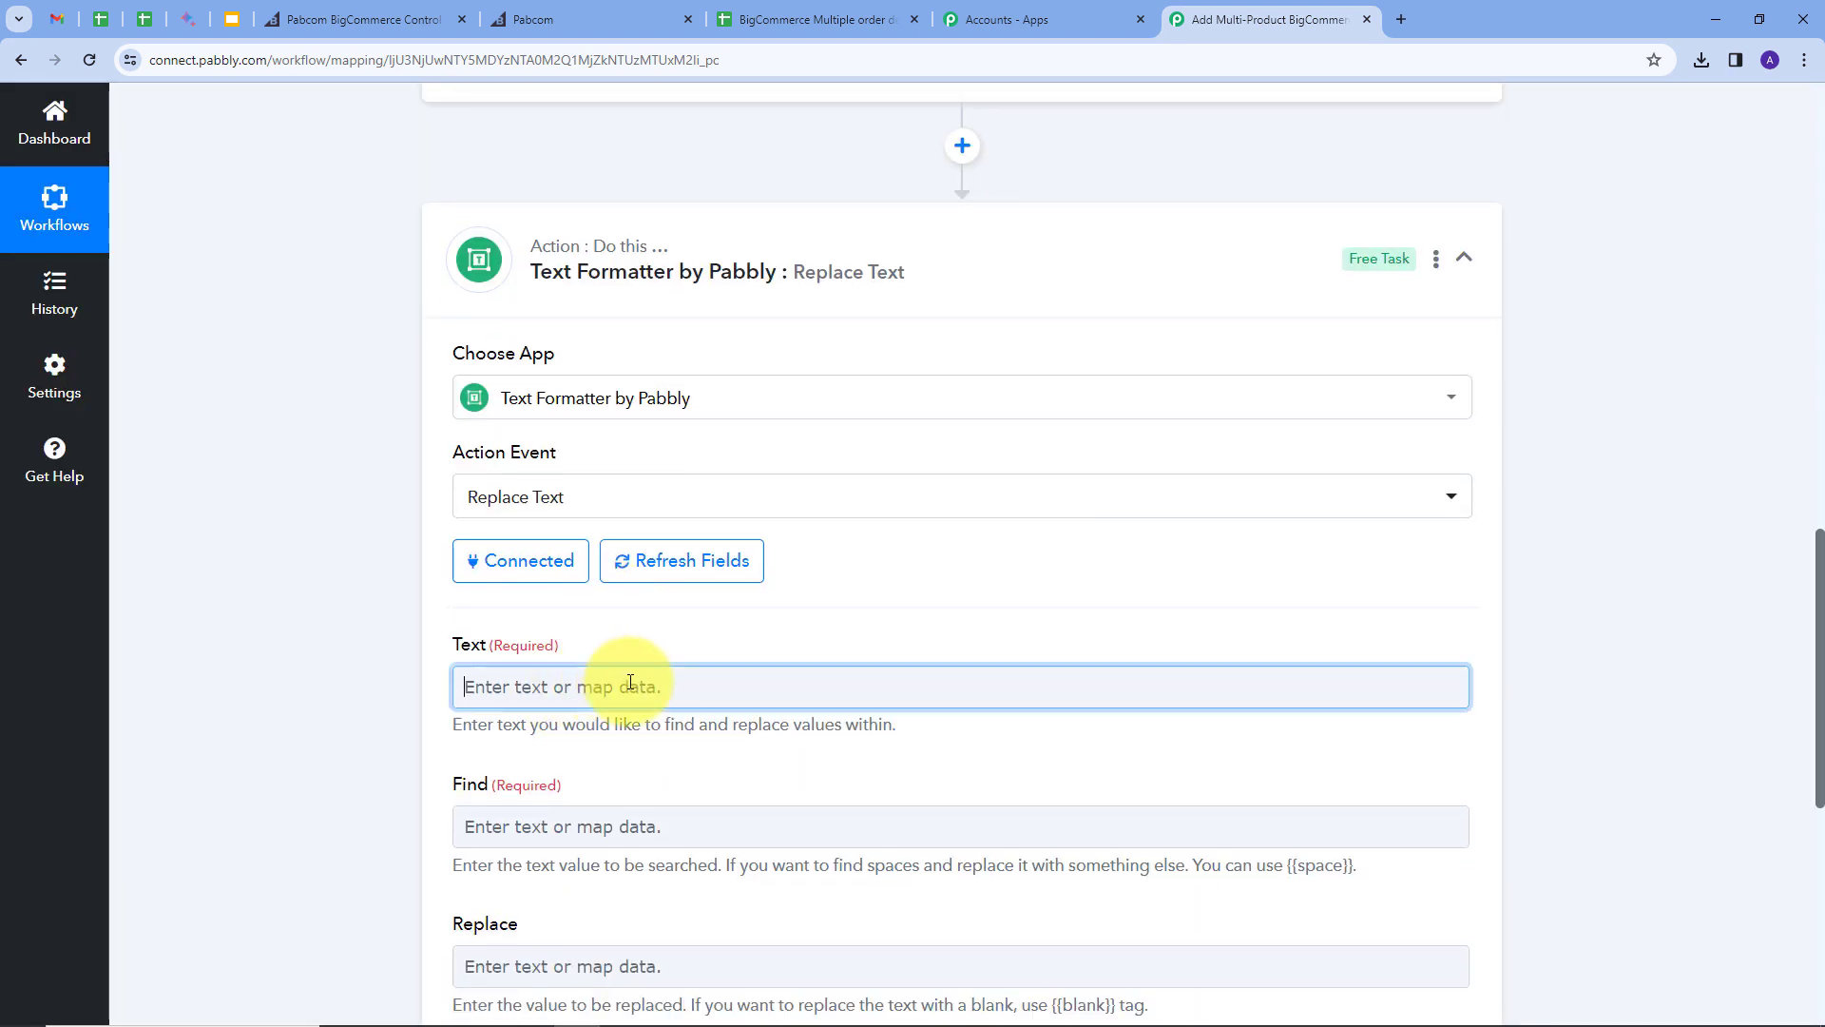
scroll(951, 571, "down", 1)
scroll(945, 791, "down", 2)
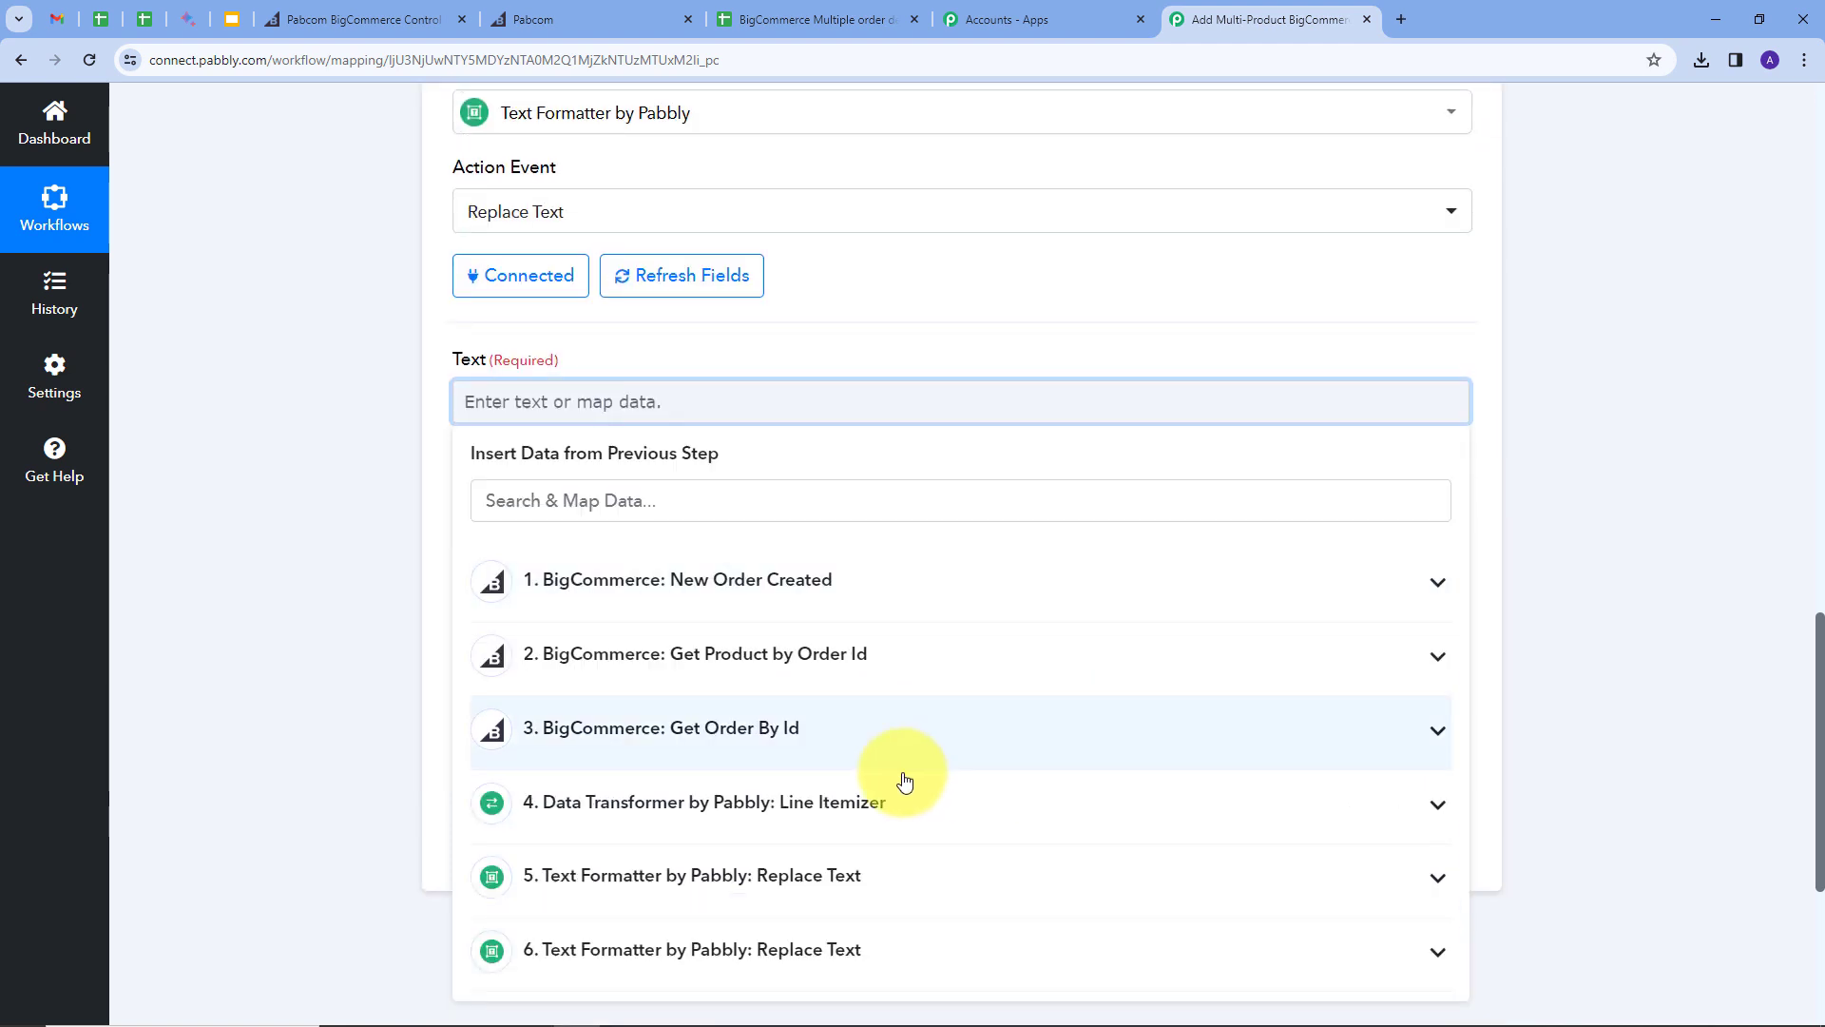
left_click(889, 799)
scroll(856, 789, "down", 7)
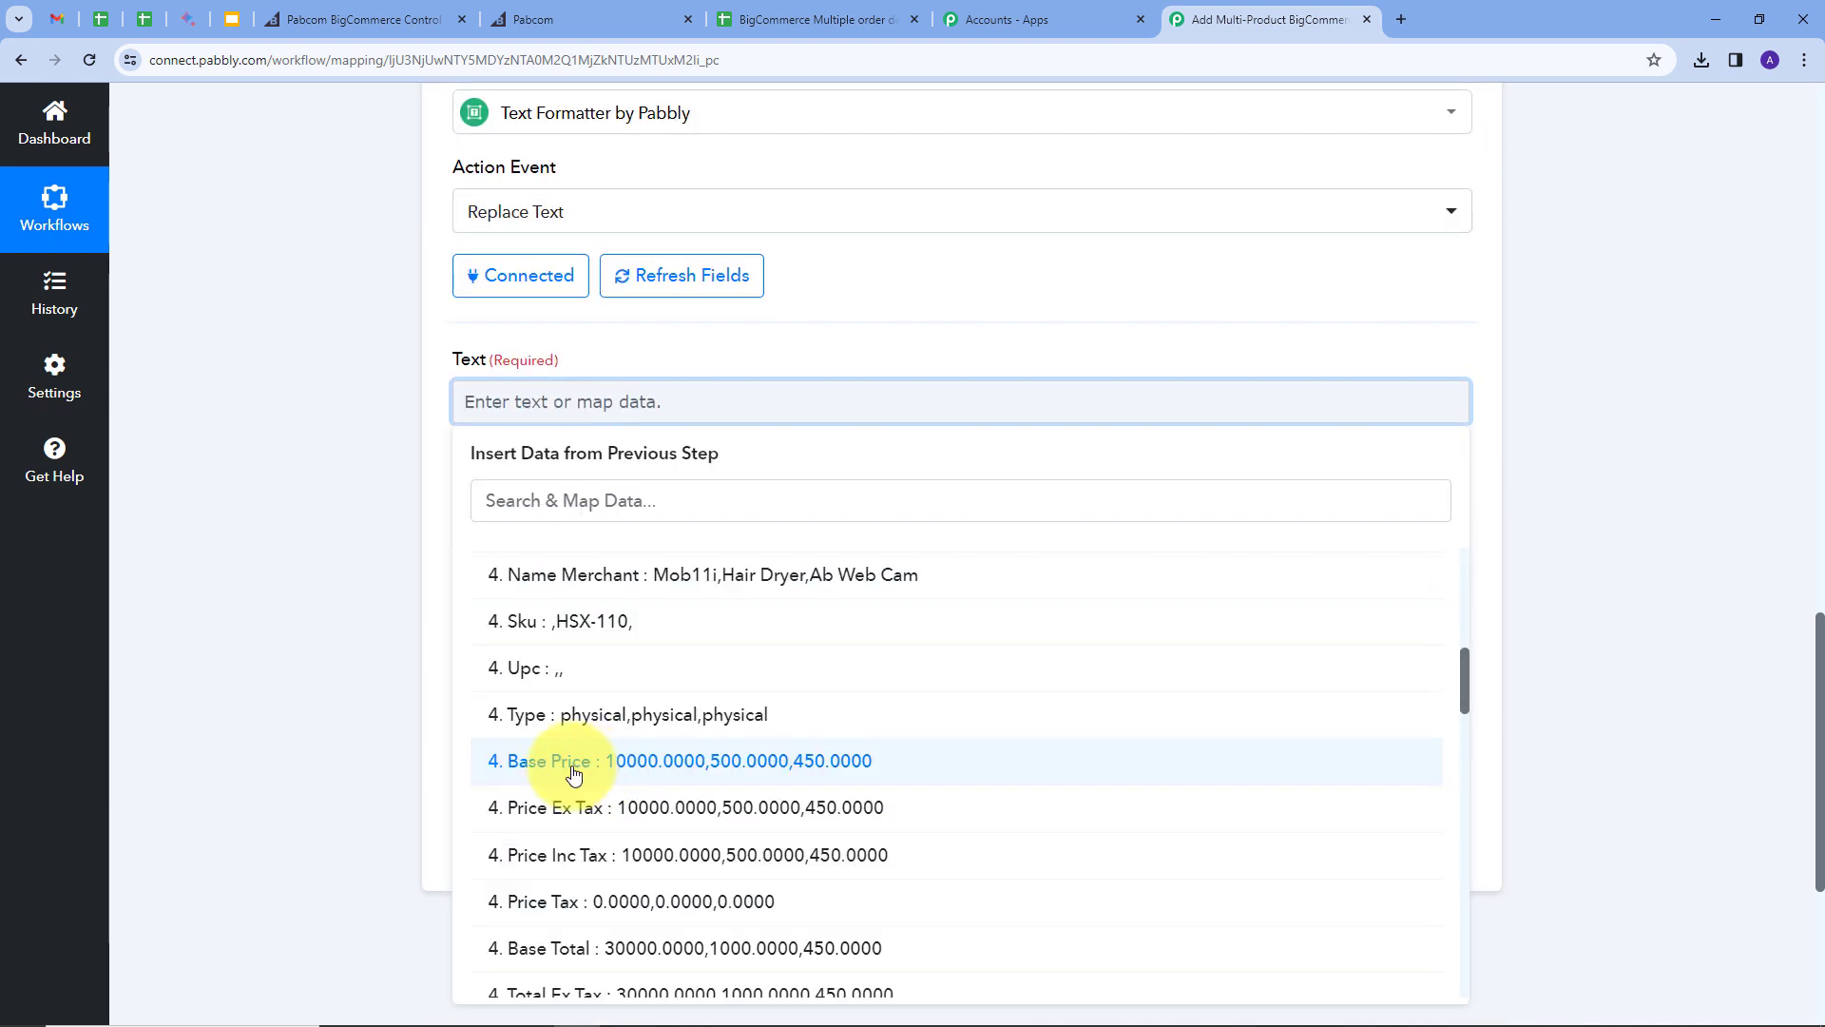
left_click(690, 775)
left_click(917, 305)
Step: Replace commas with '\n' and test, showing 10000.0000, 500.0000, 450.0000 on separate lines
left_click(572, 556)
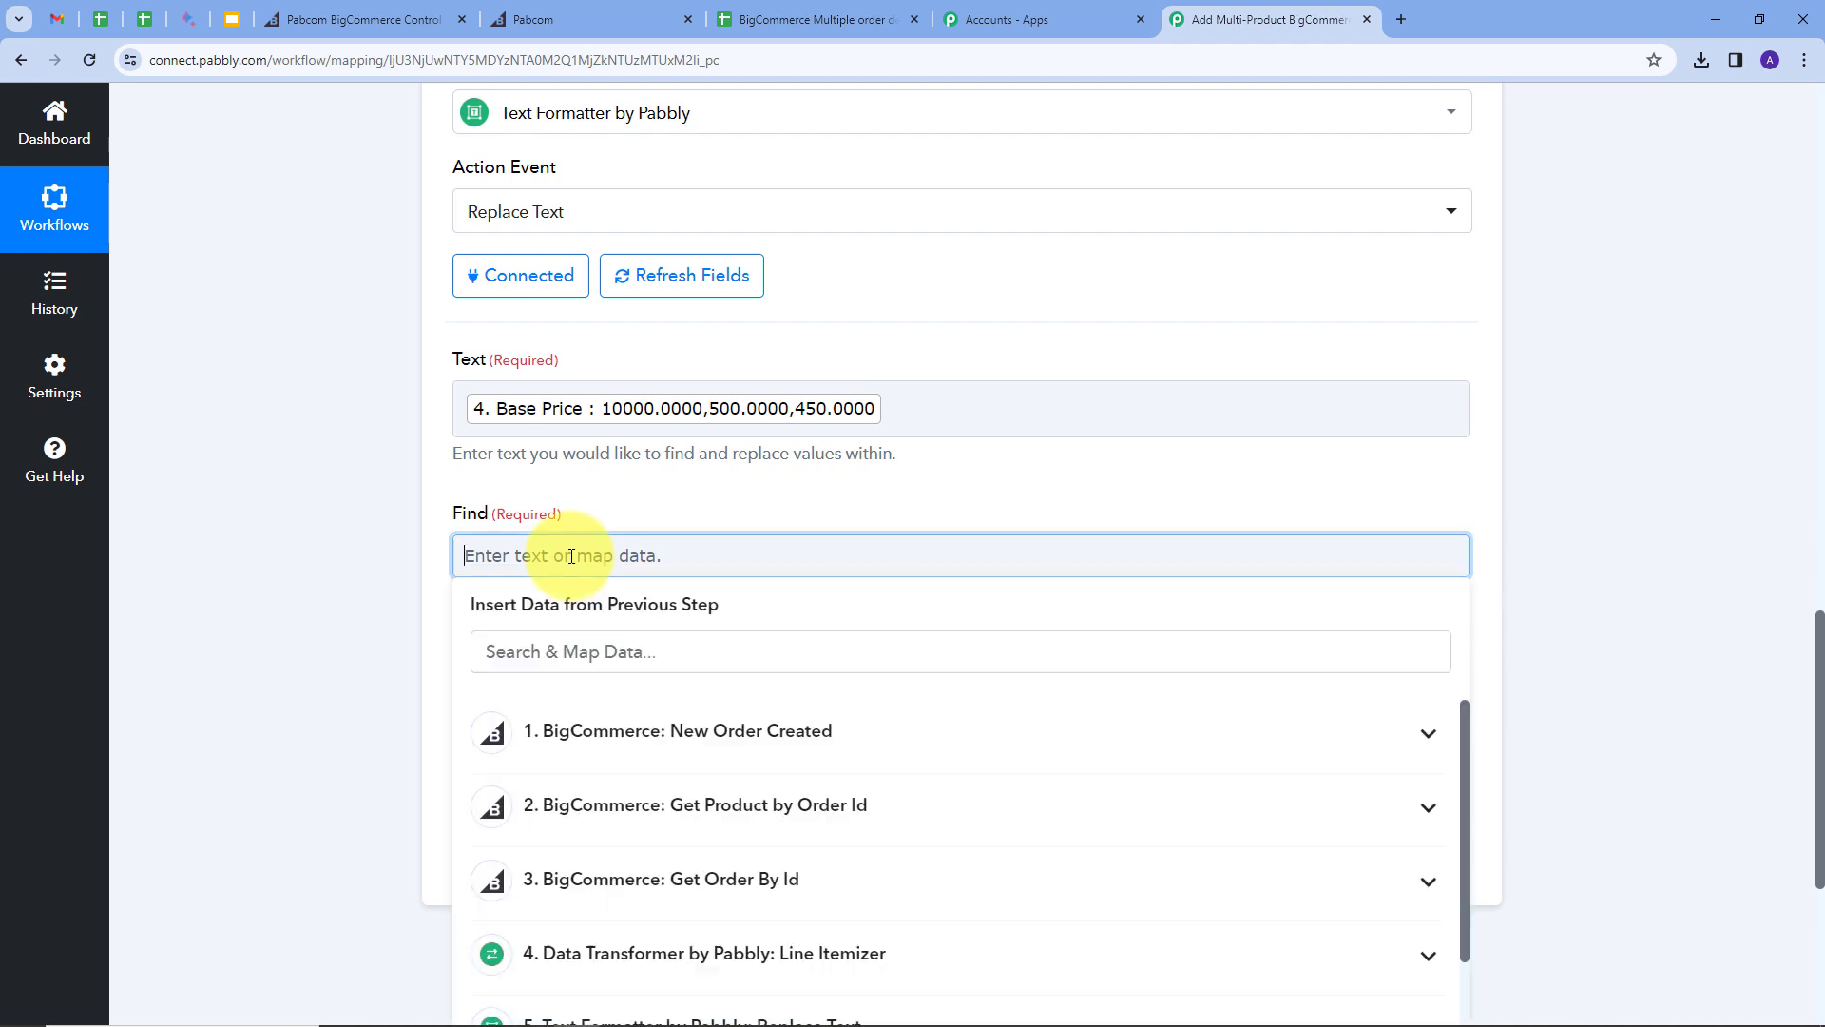
type(",")
left_click(600, 694)
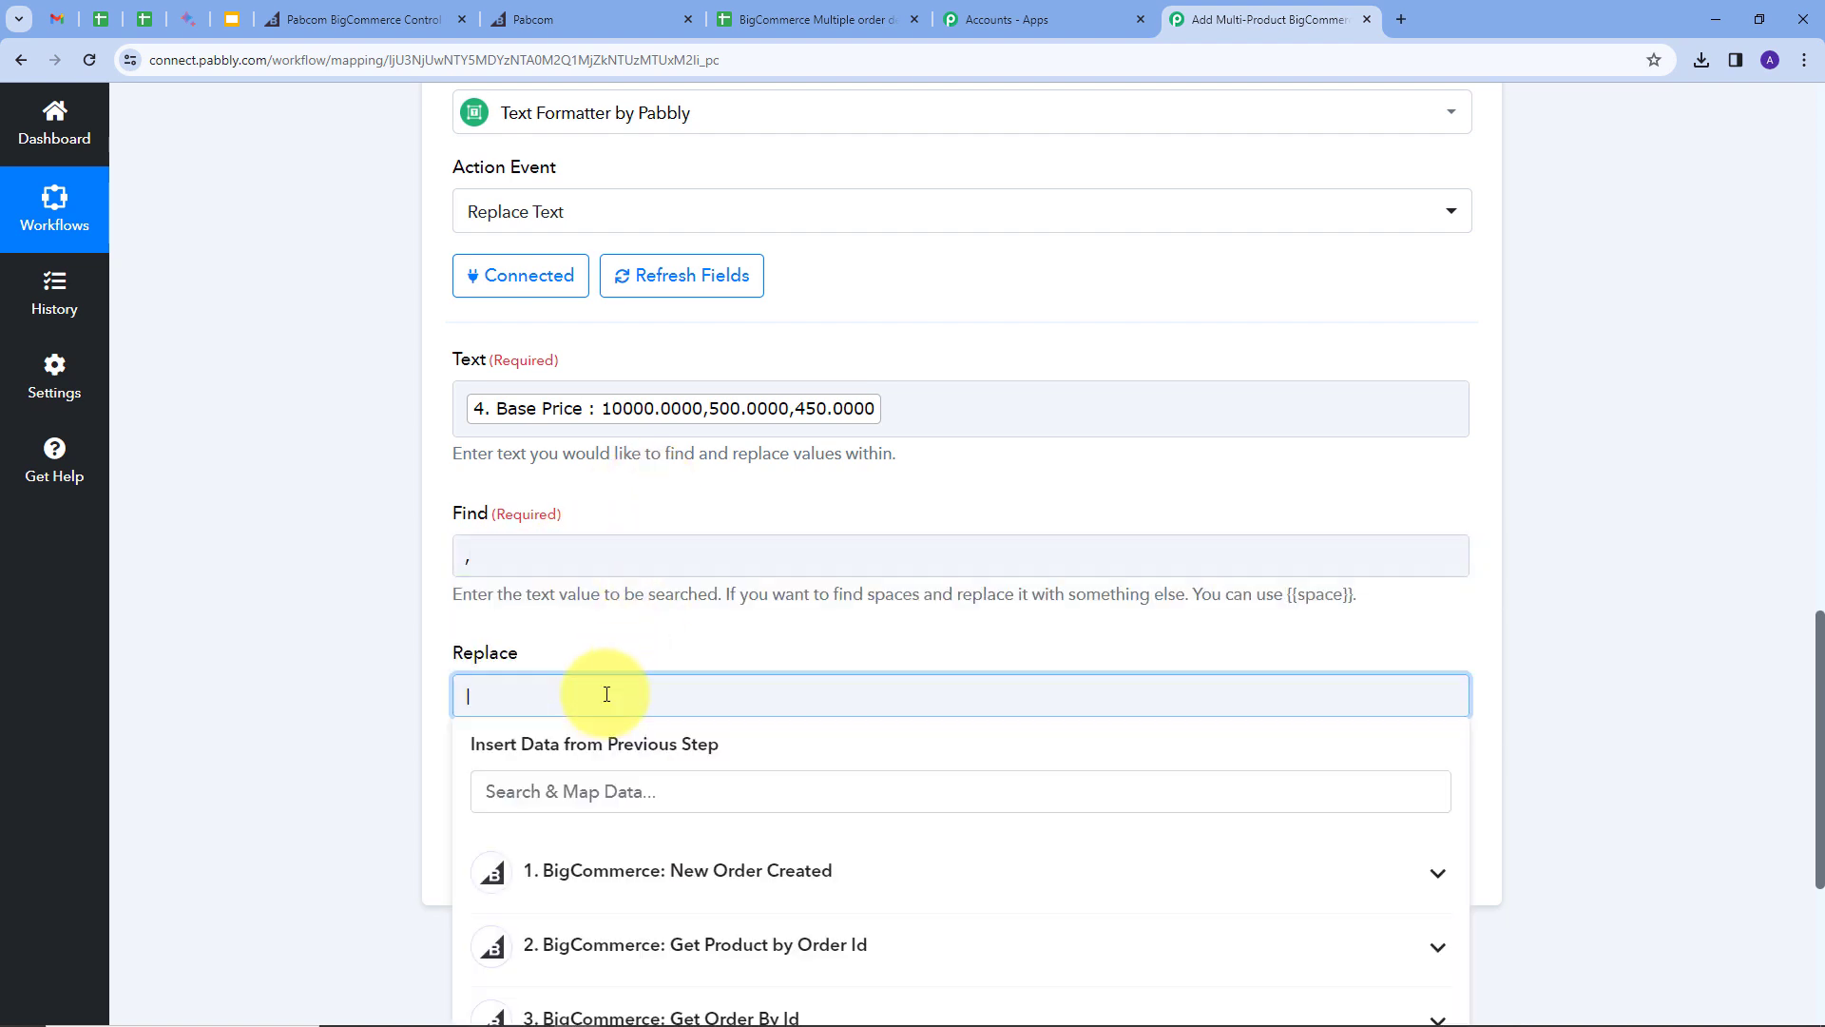
type("\\n")
left_click(614, 643)
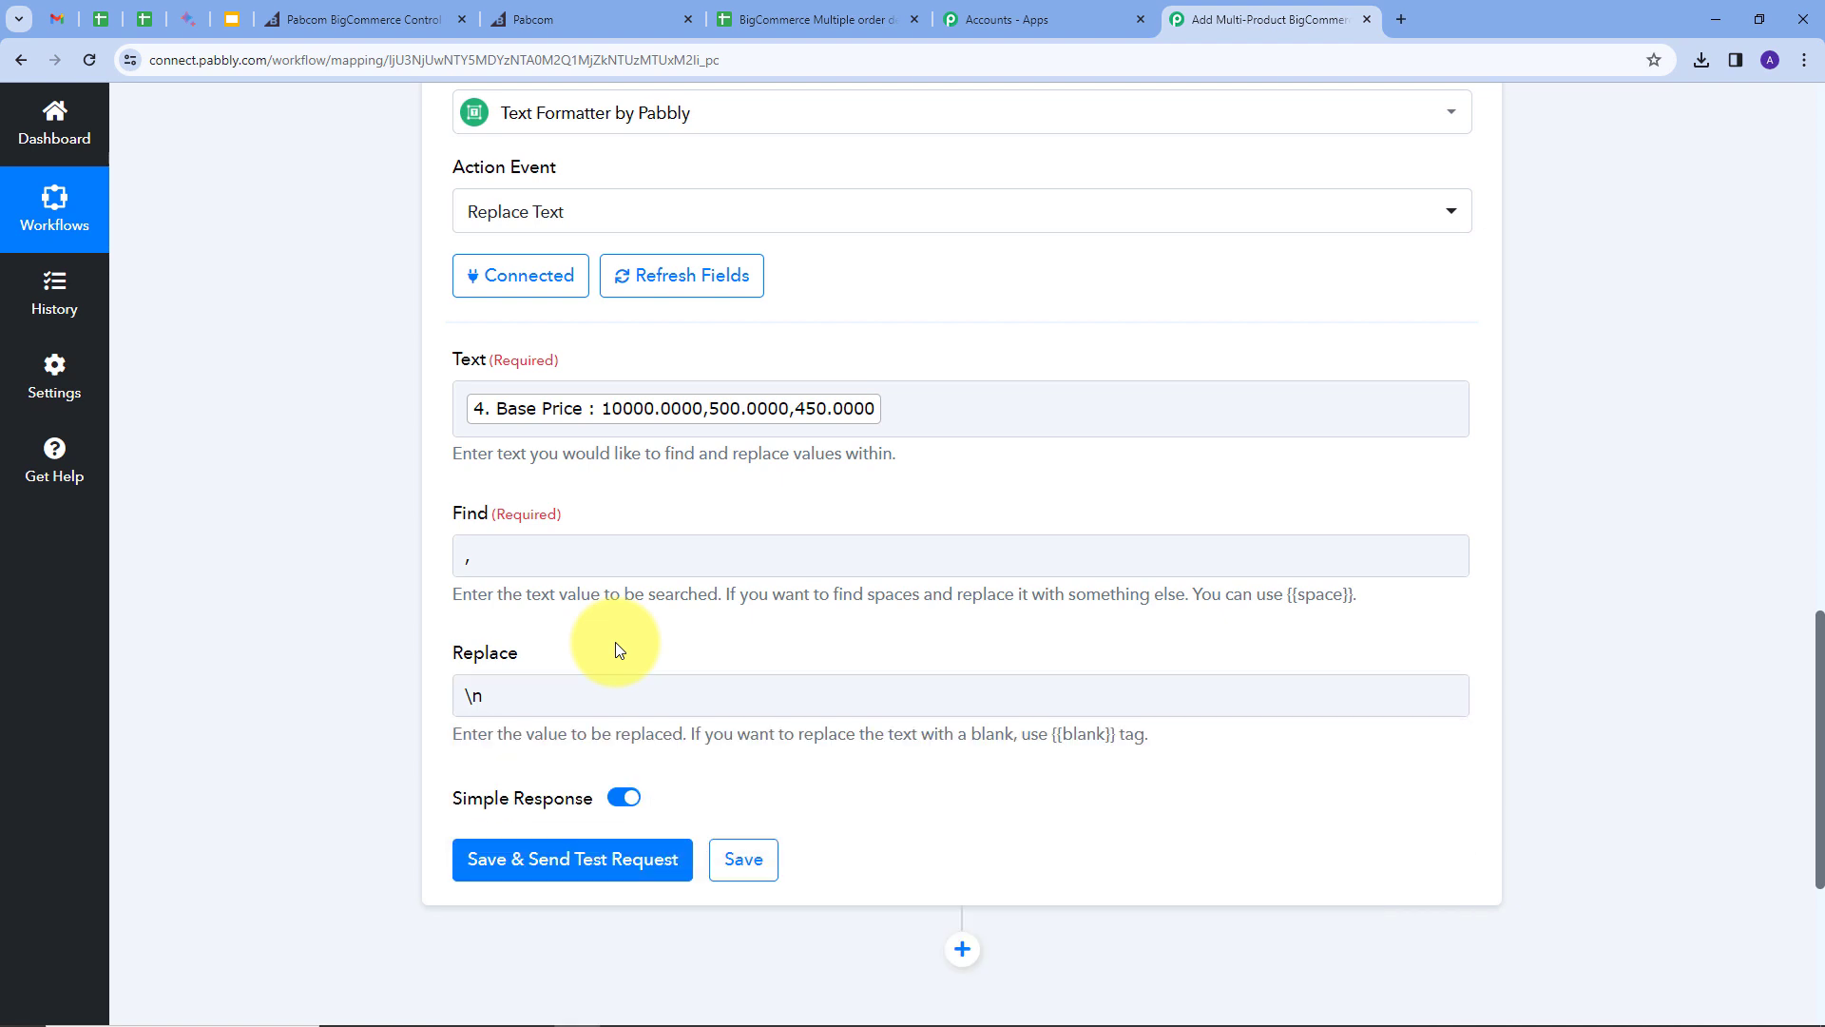
left_click(546, 874)
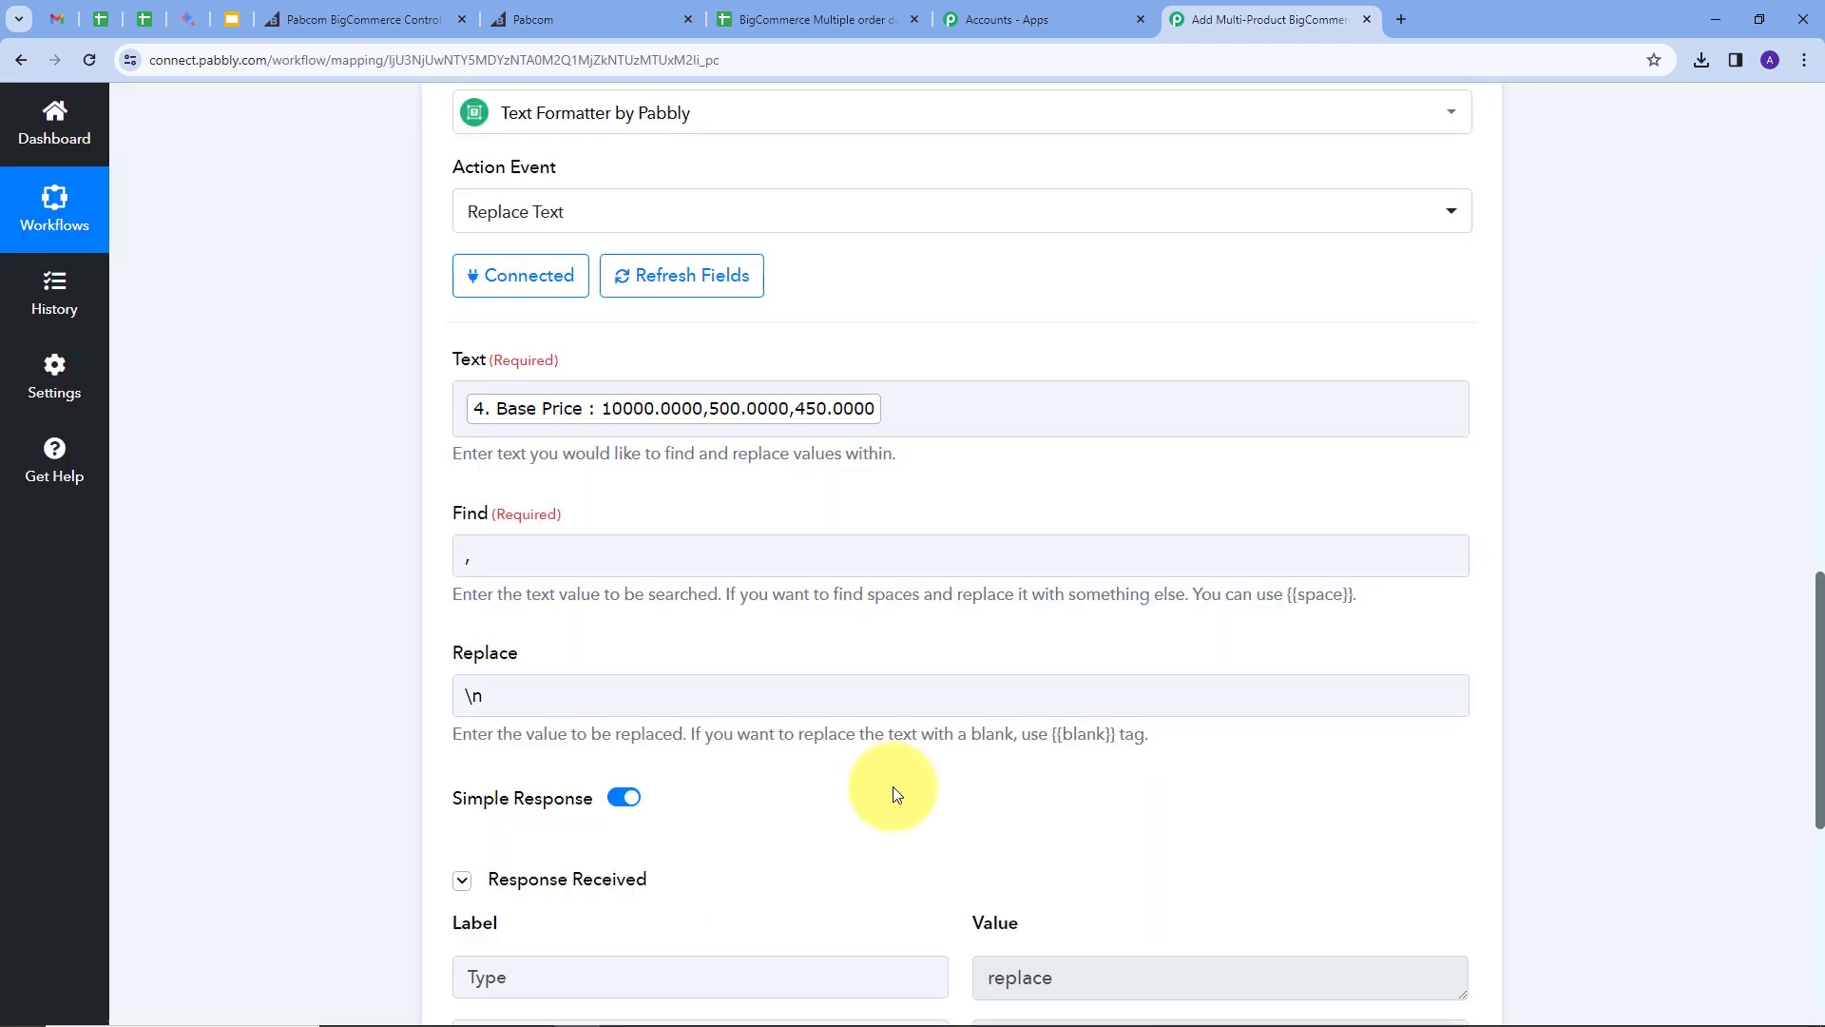
scroll(998, 732, "down", 4)
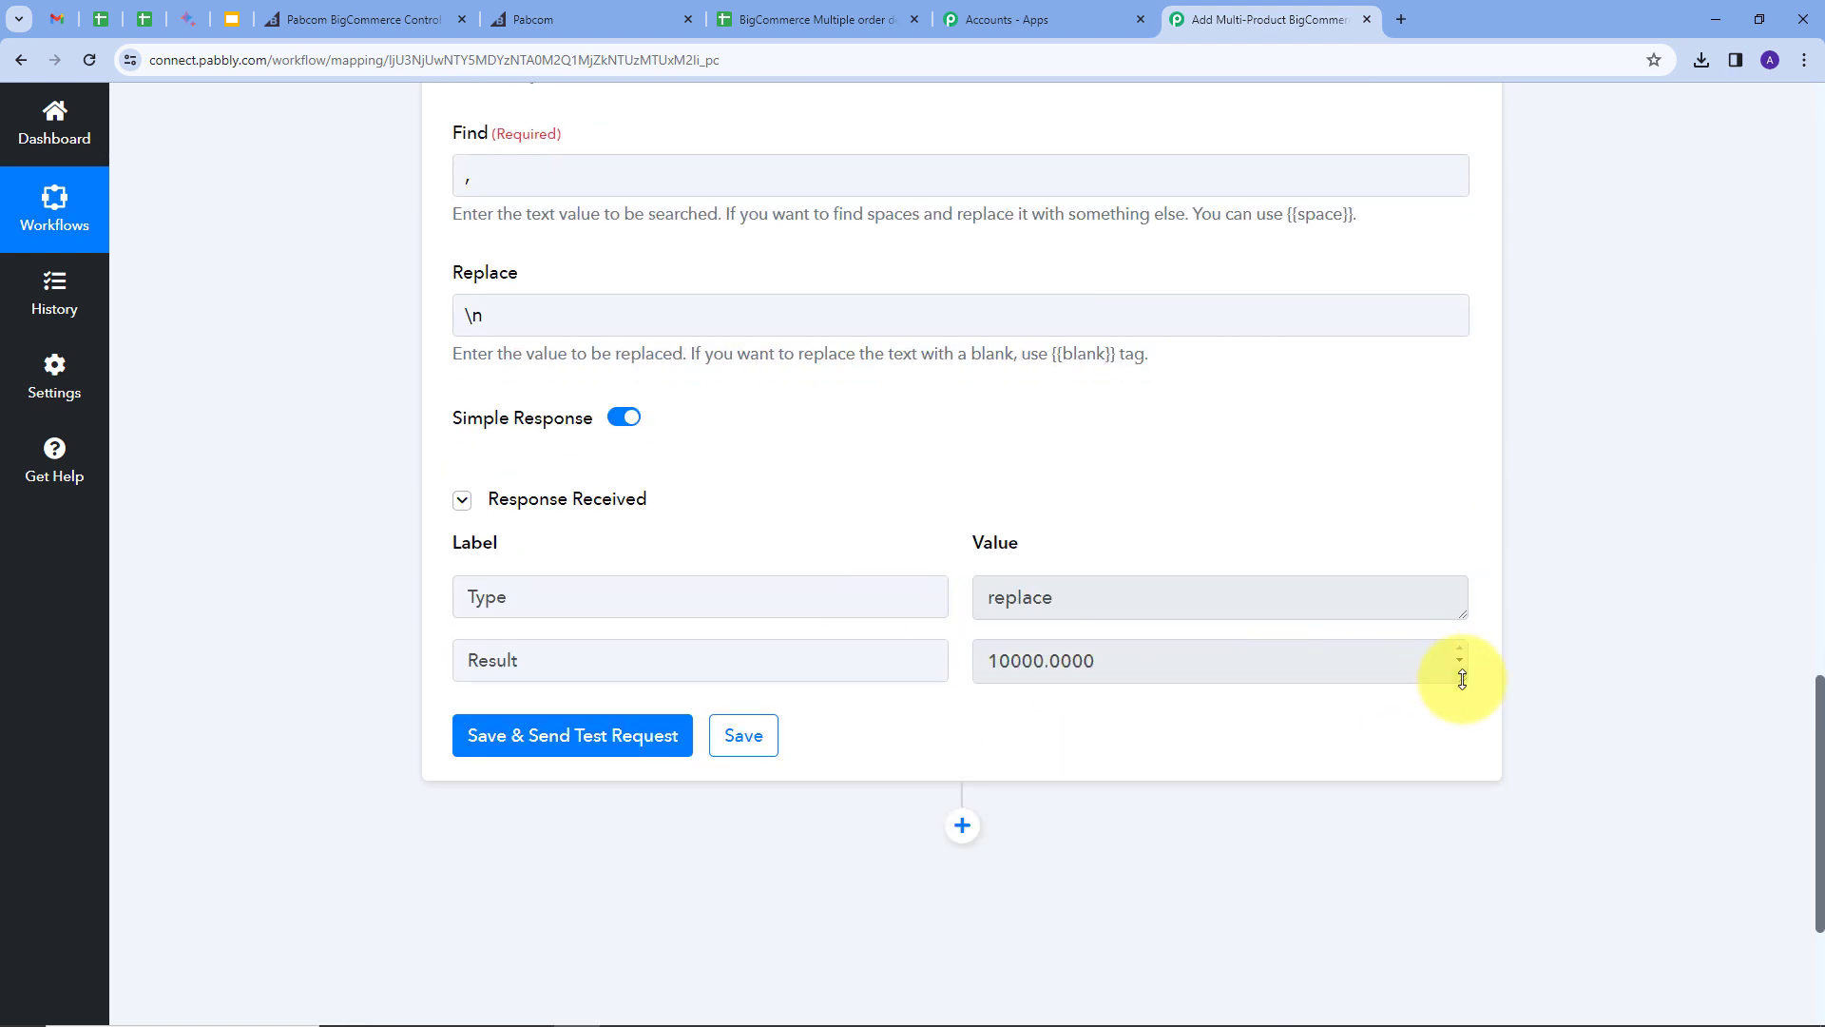
left_click_drag(1463, 678, 1464, 803)
scroll(755, 407, "down", 2)
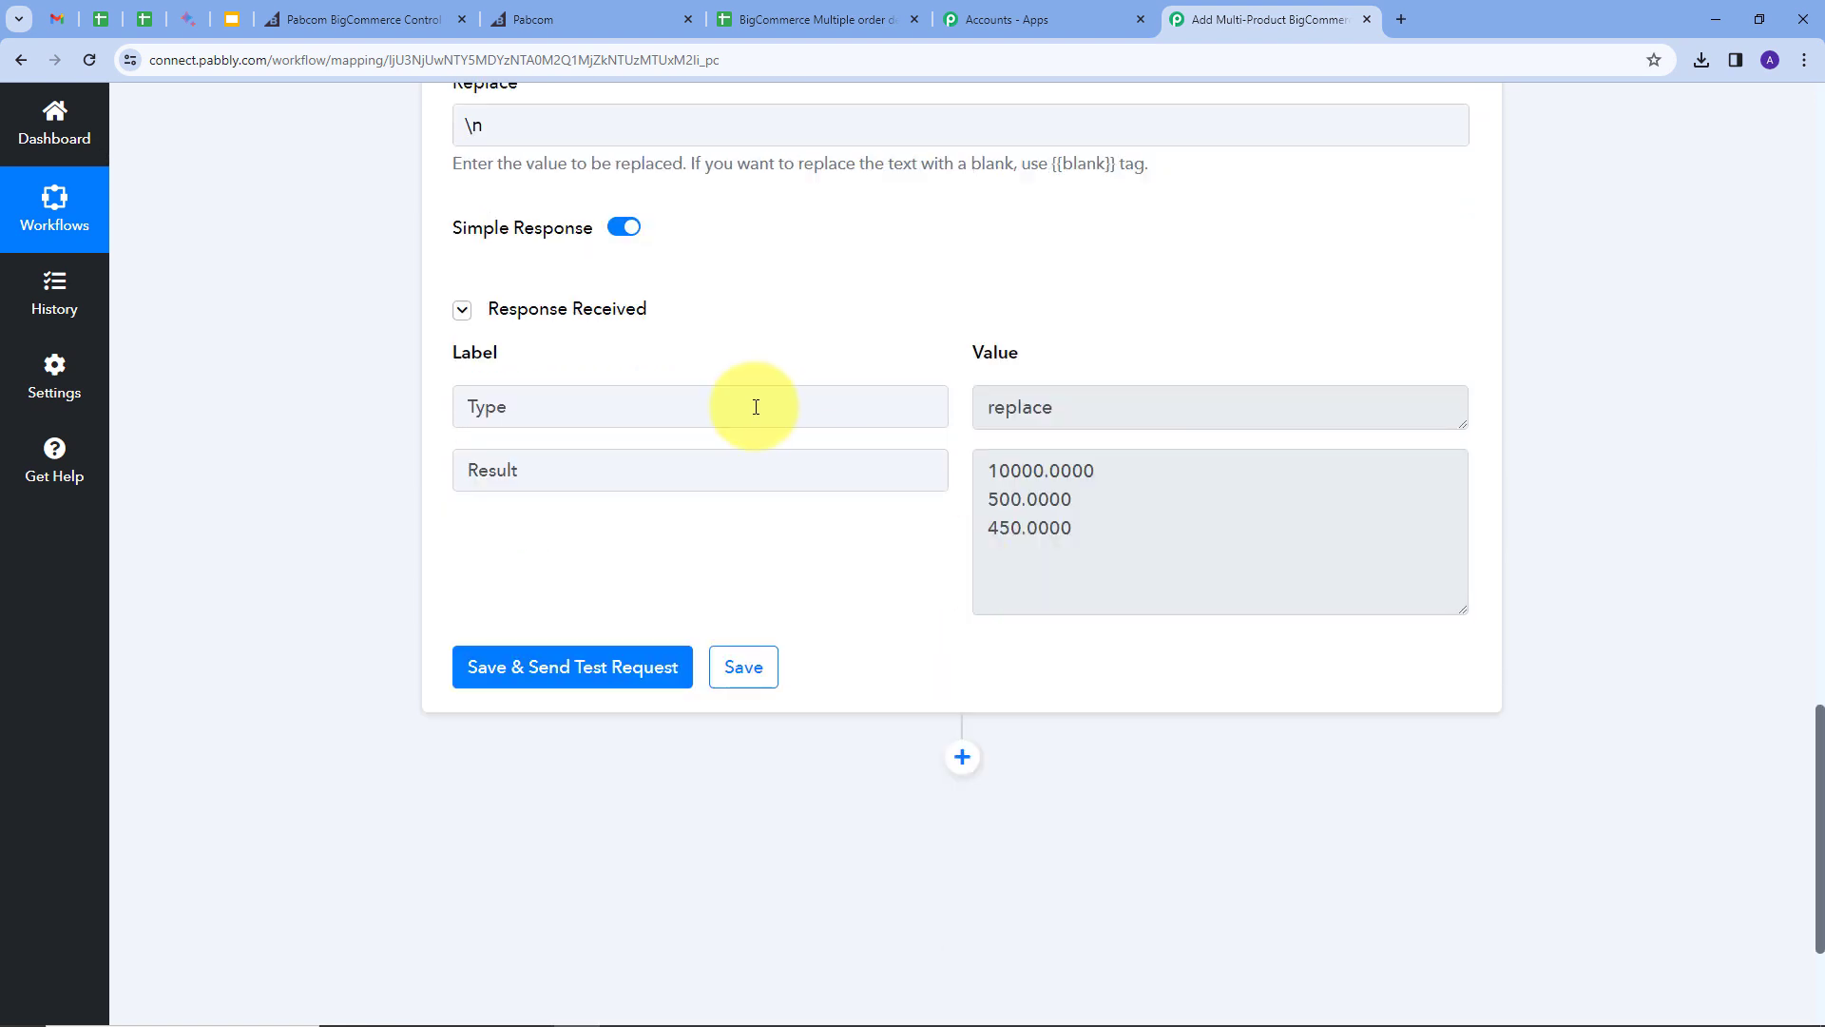
Step: Add another Text Formatter Replace Text step and connect it
left_click(962, 757)
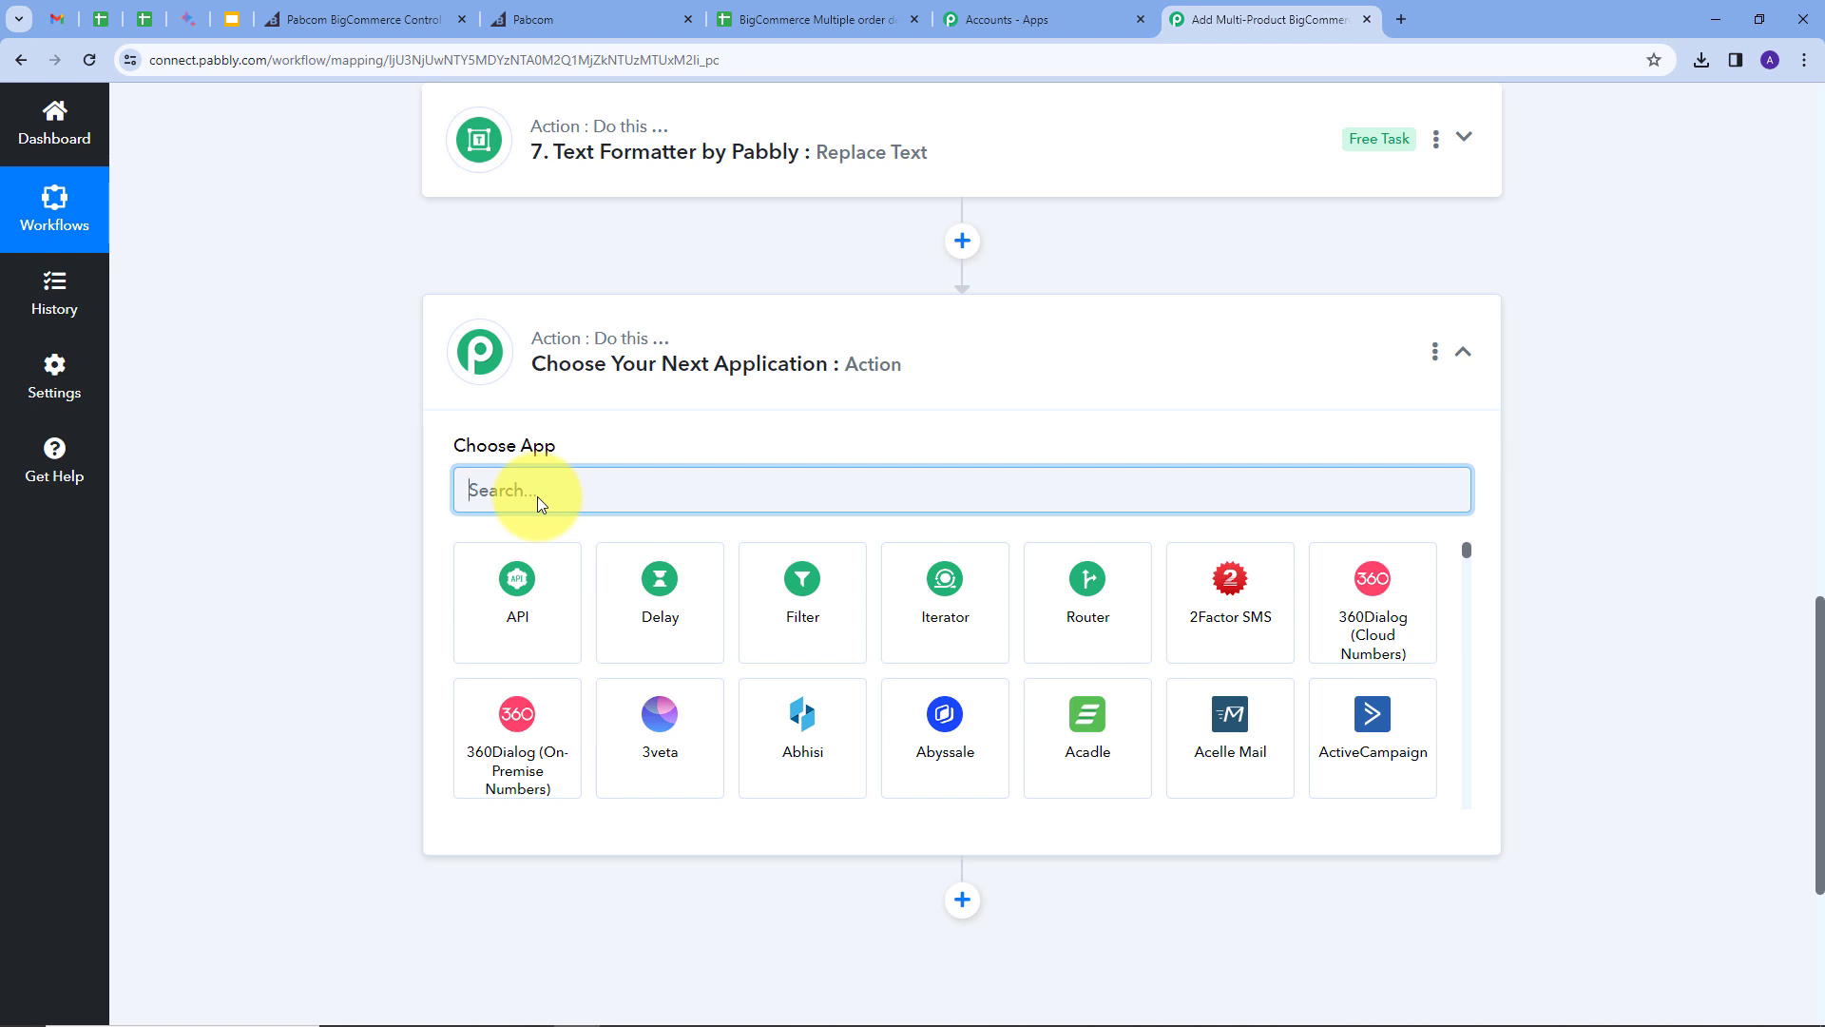
type("text")
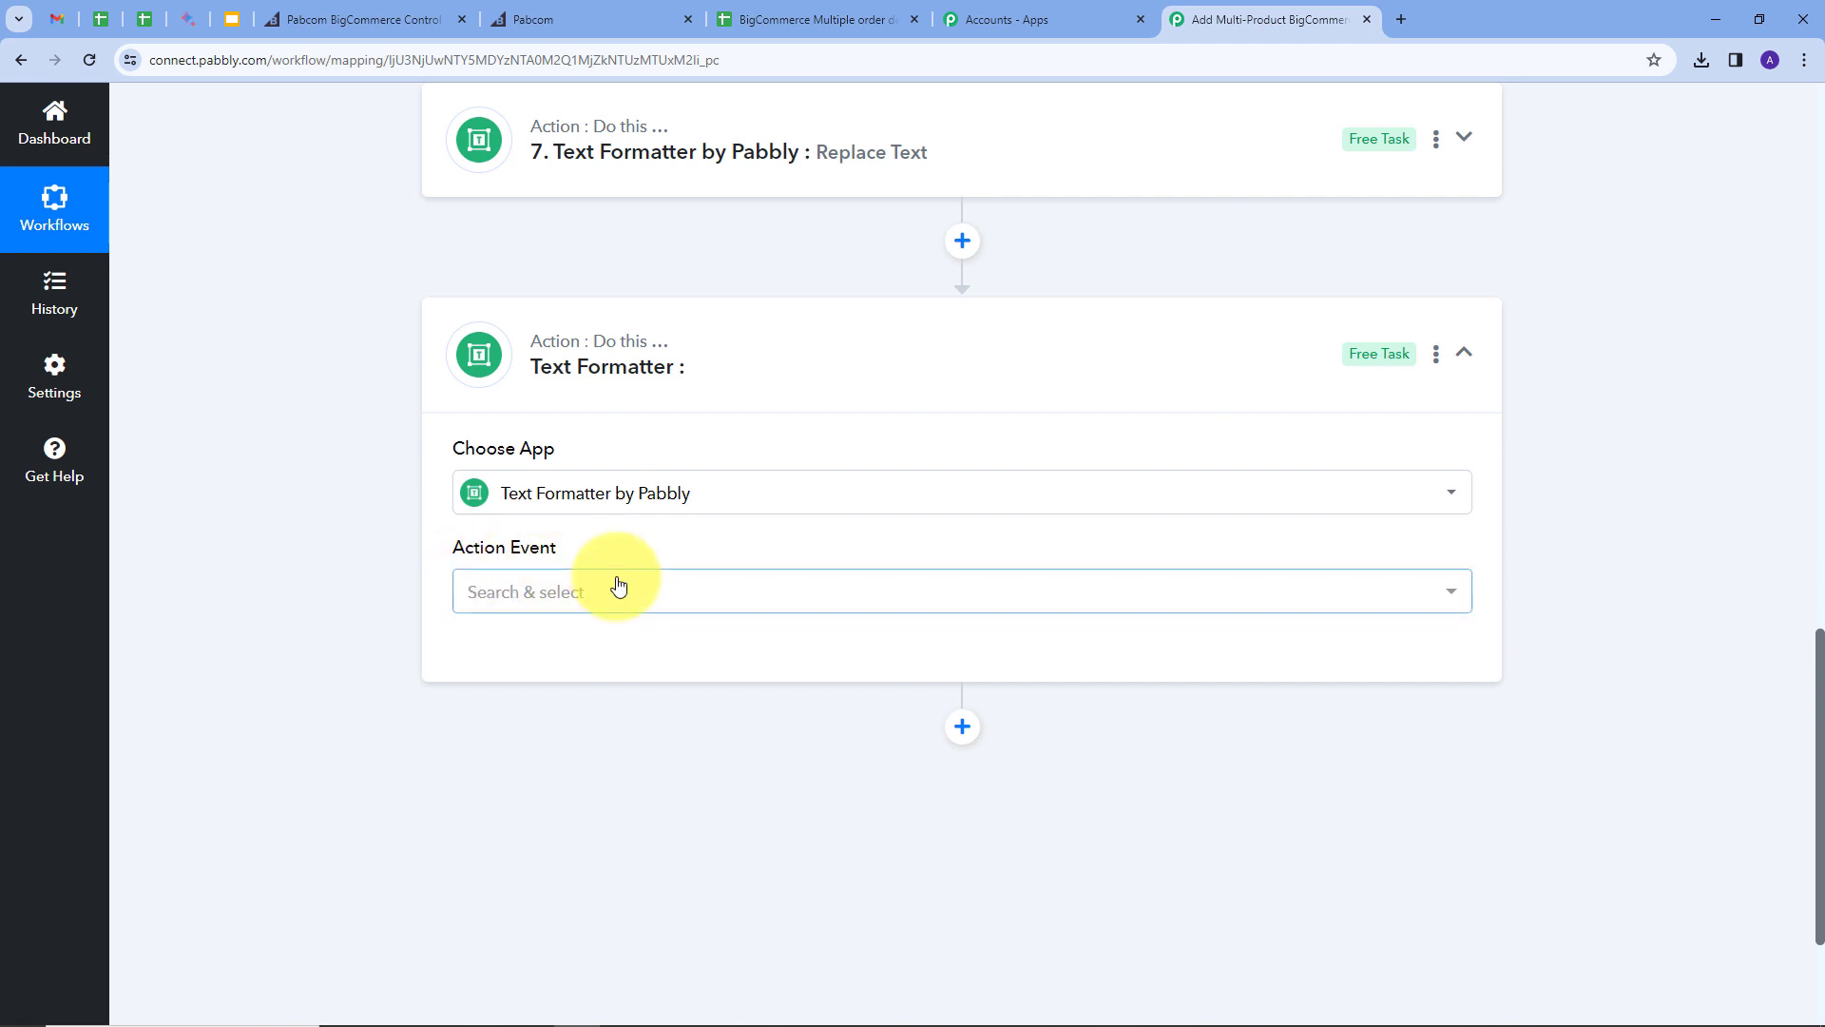
left_click(618, 585)
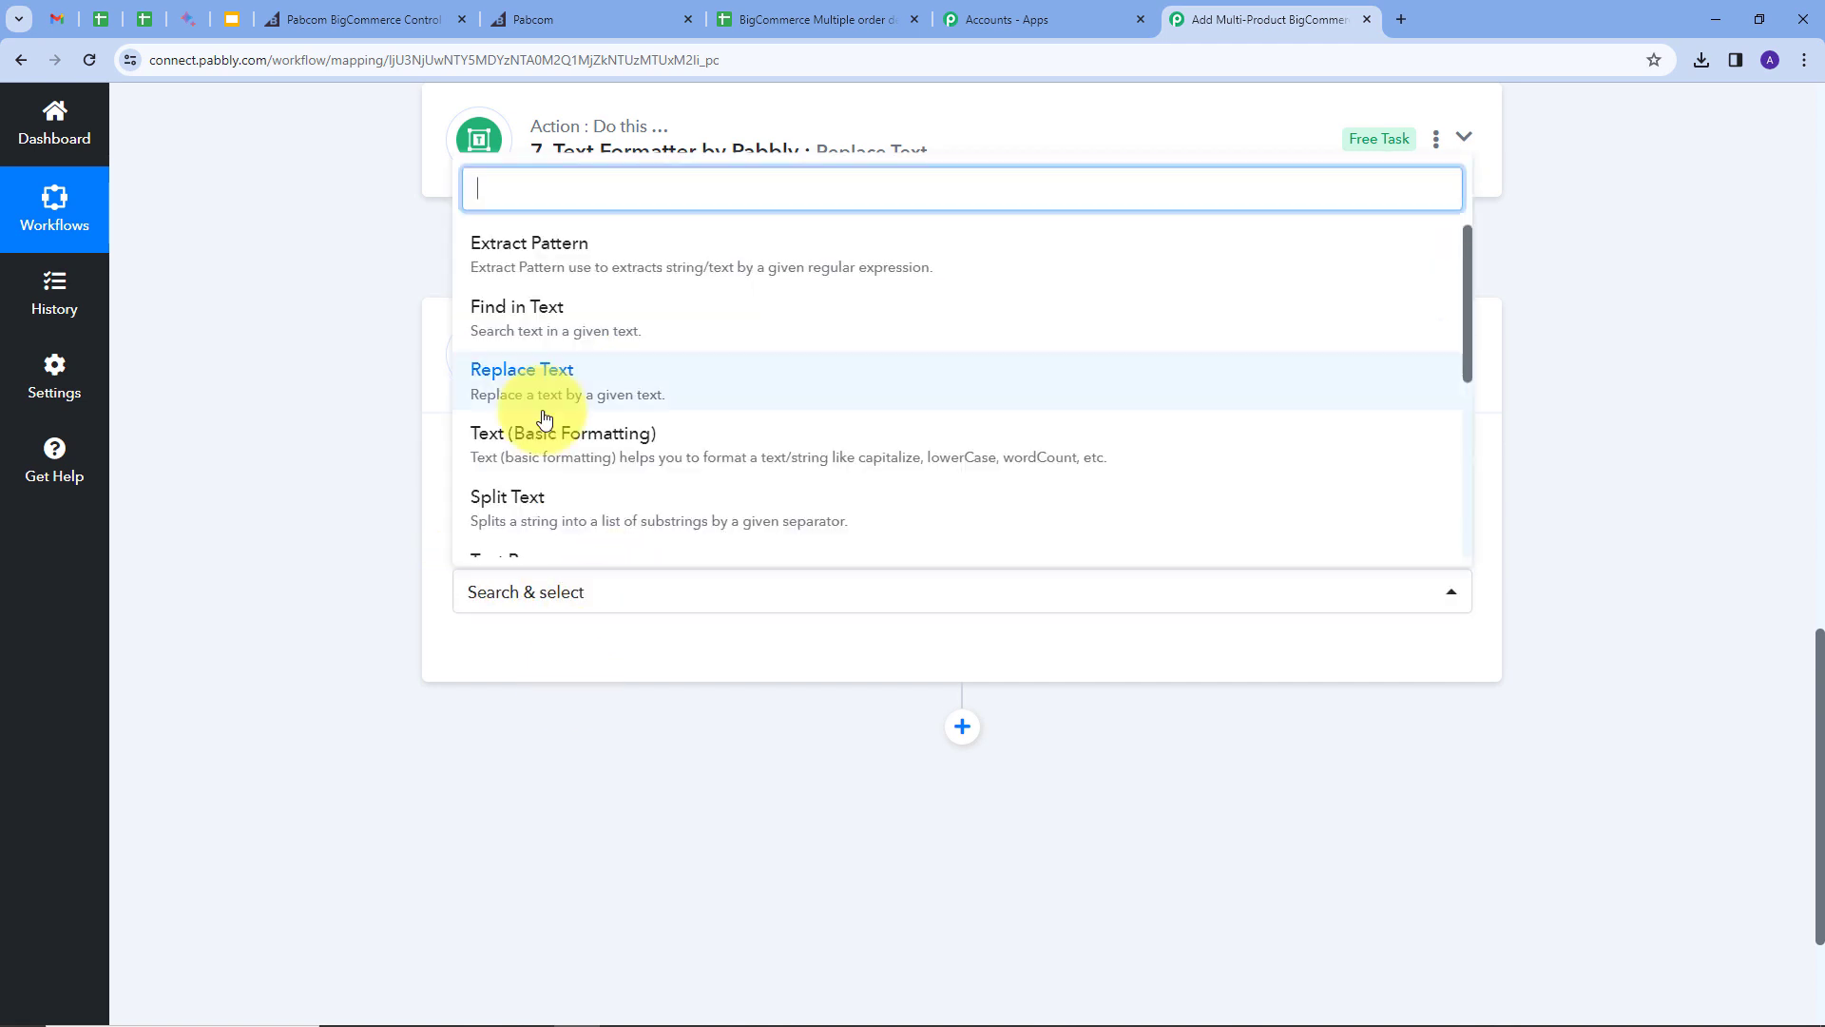
left_click(530, 374)
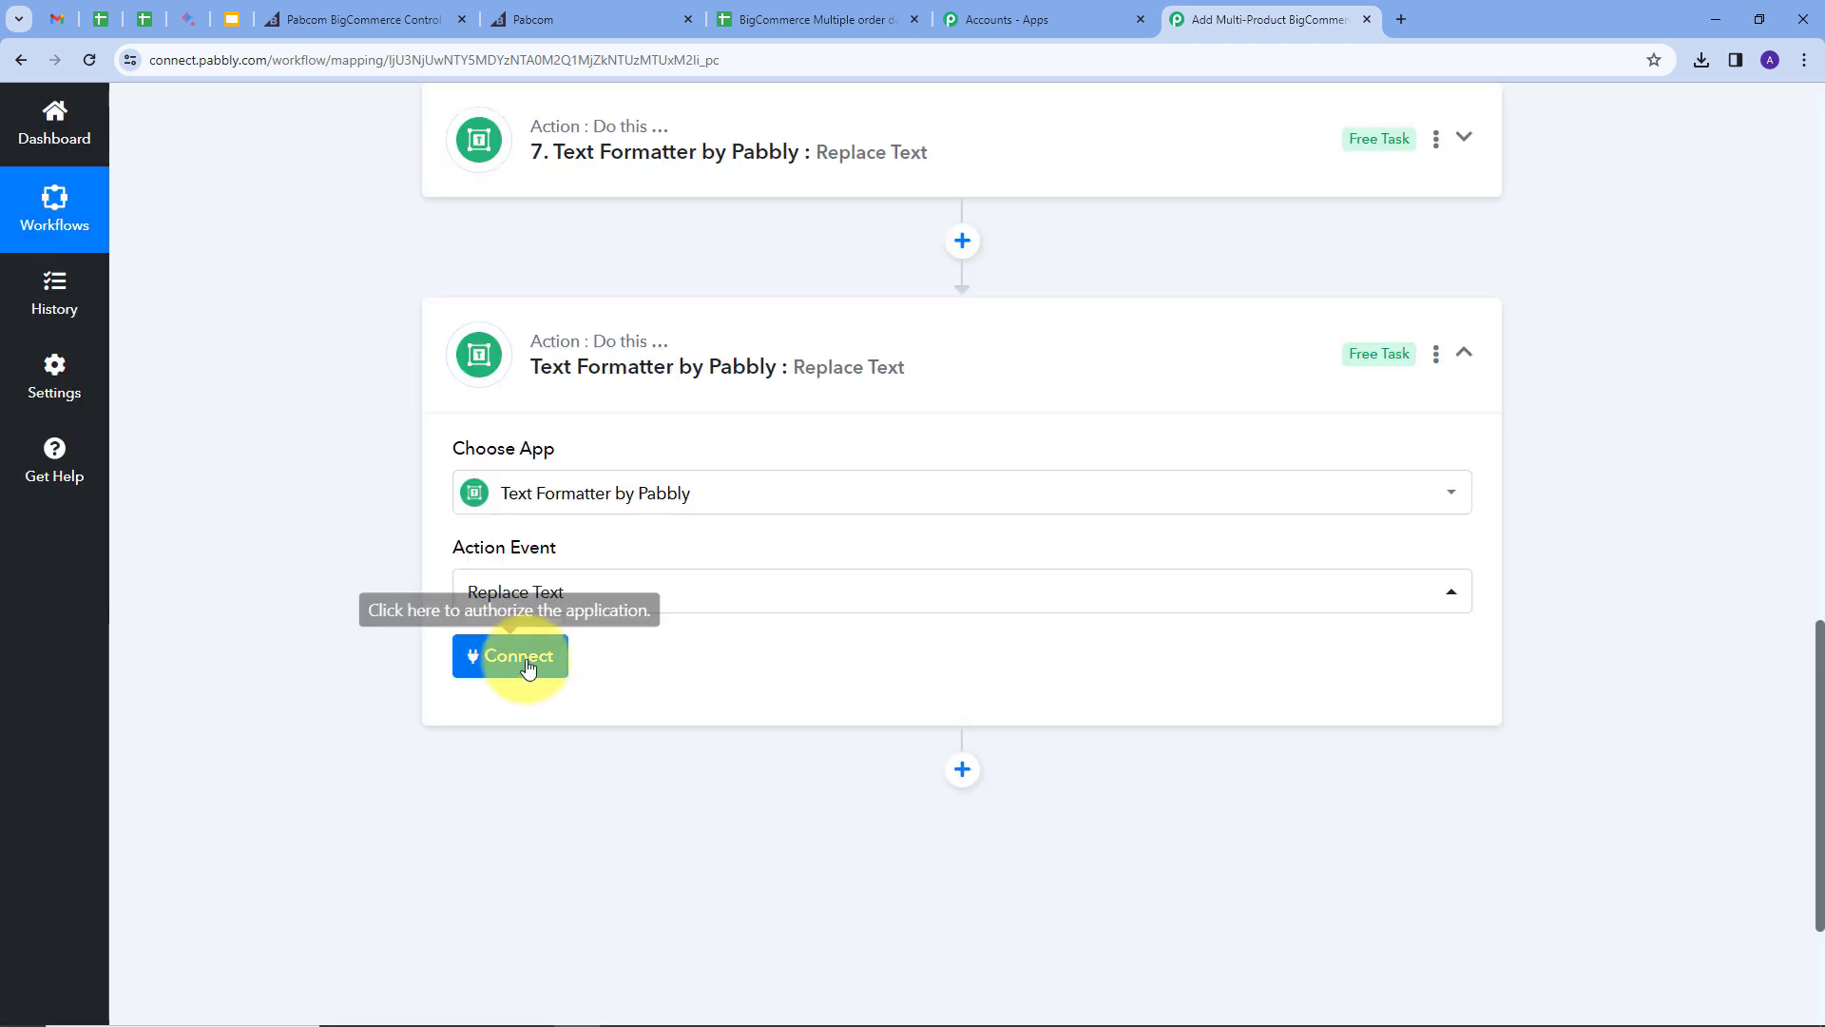
left_click(523, 655)
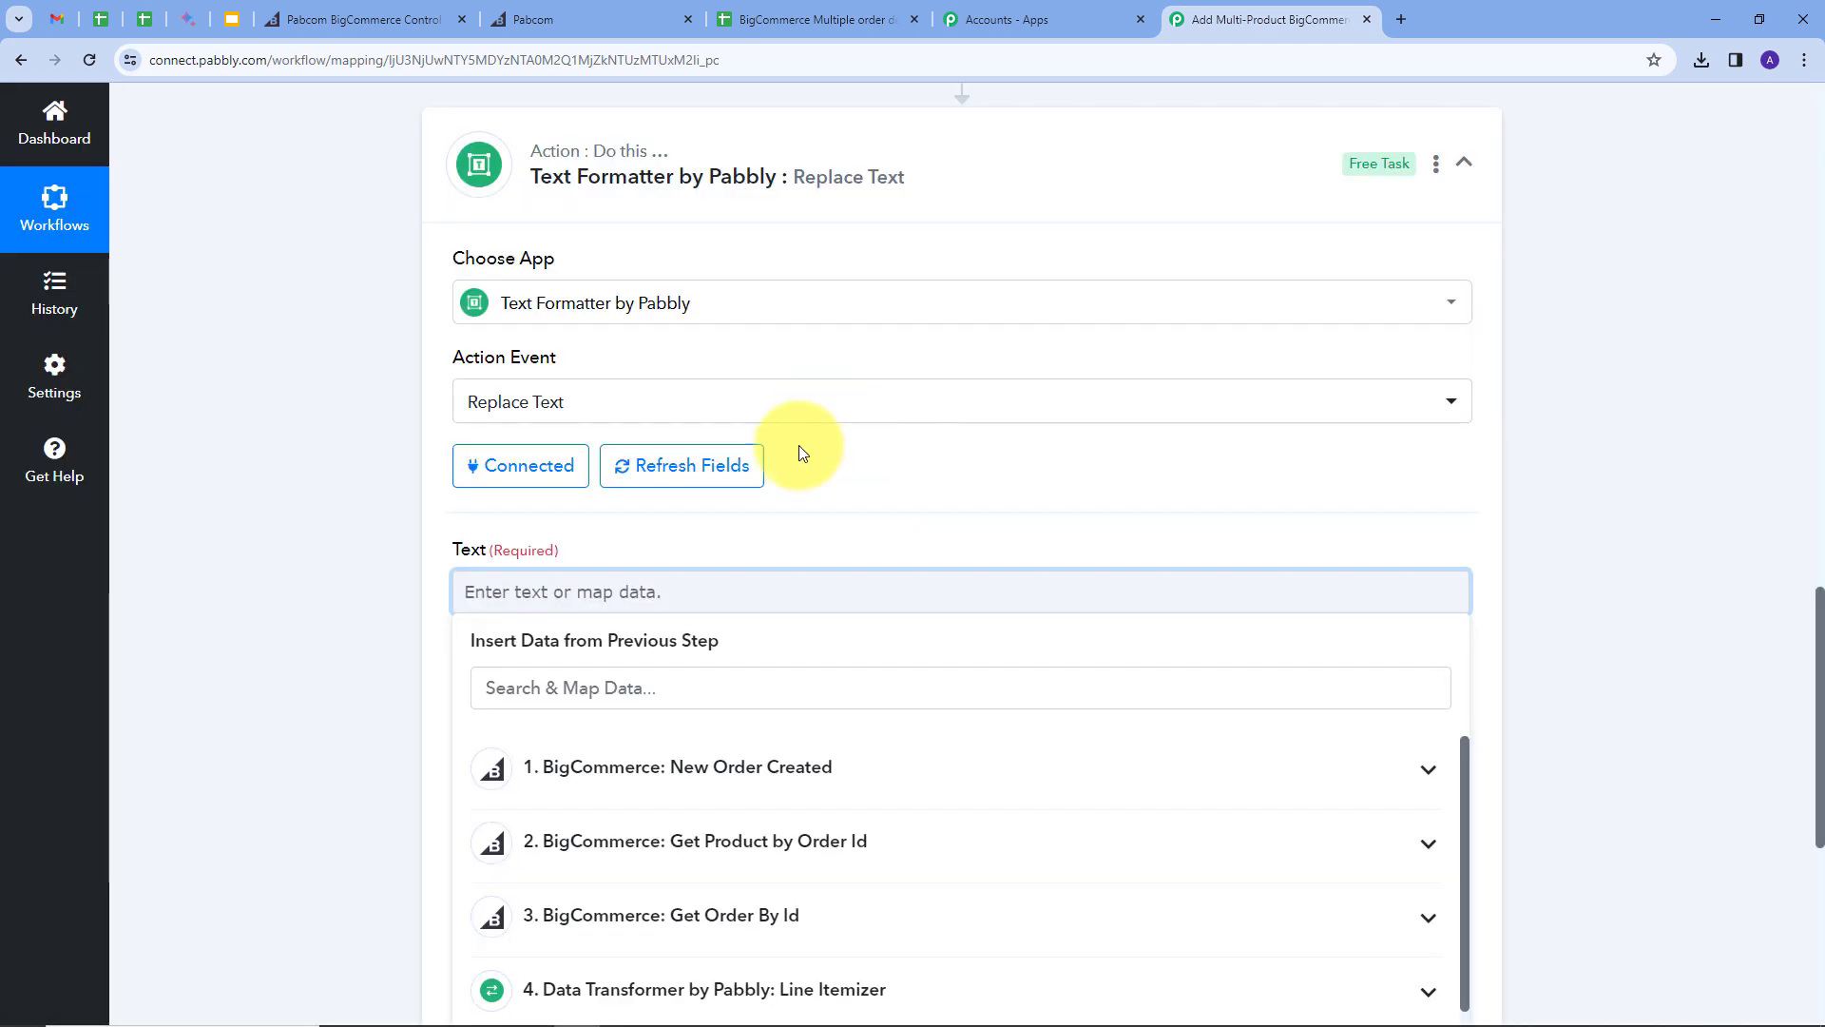
Step: Map the Line Itemizer Total Inc Tax values into the Text field
scroll(870, 474, "down", 3)
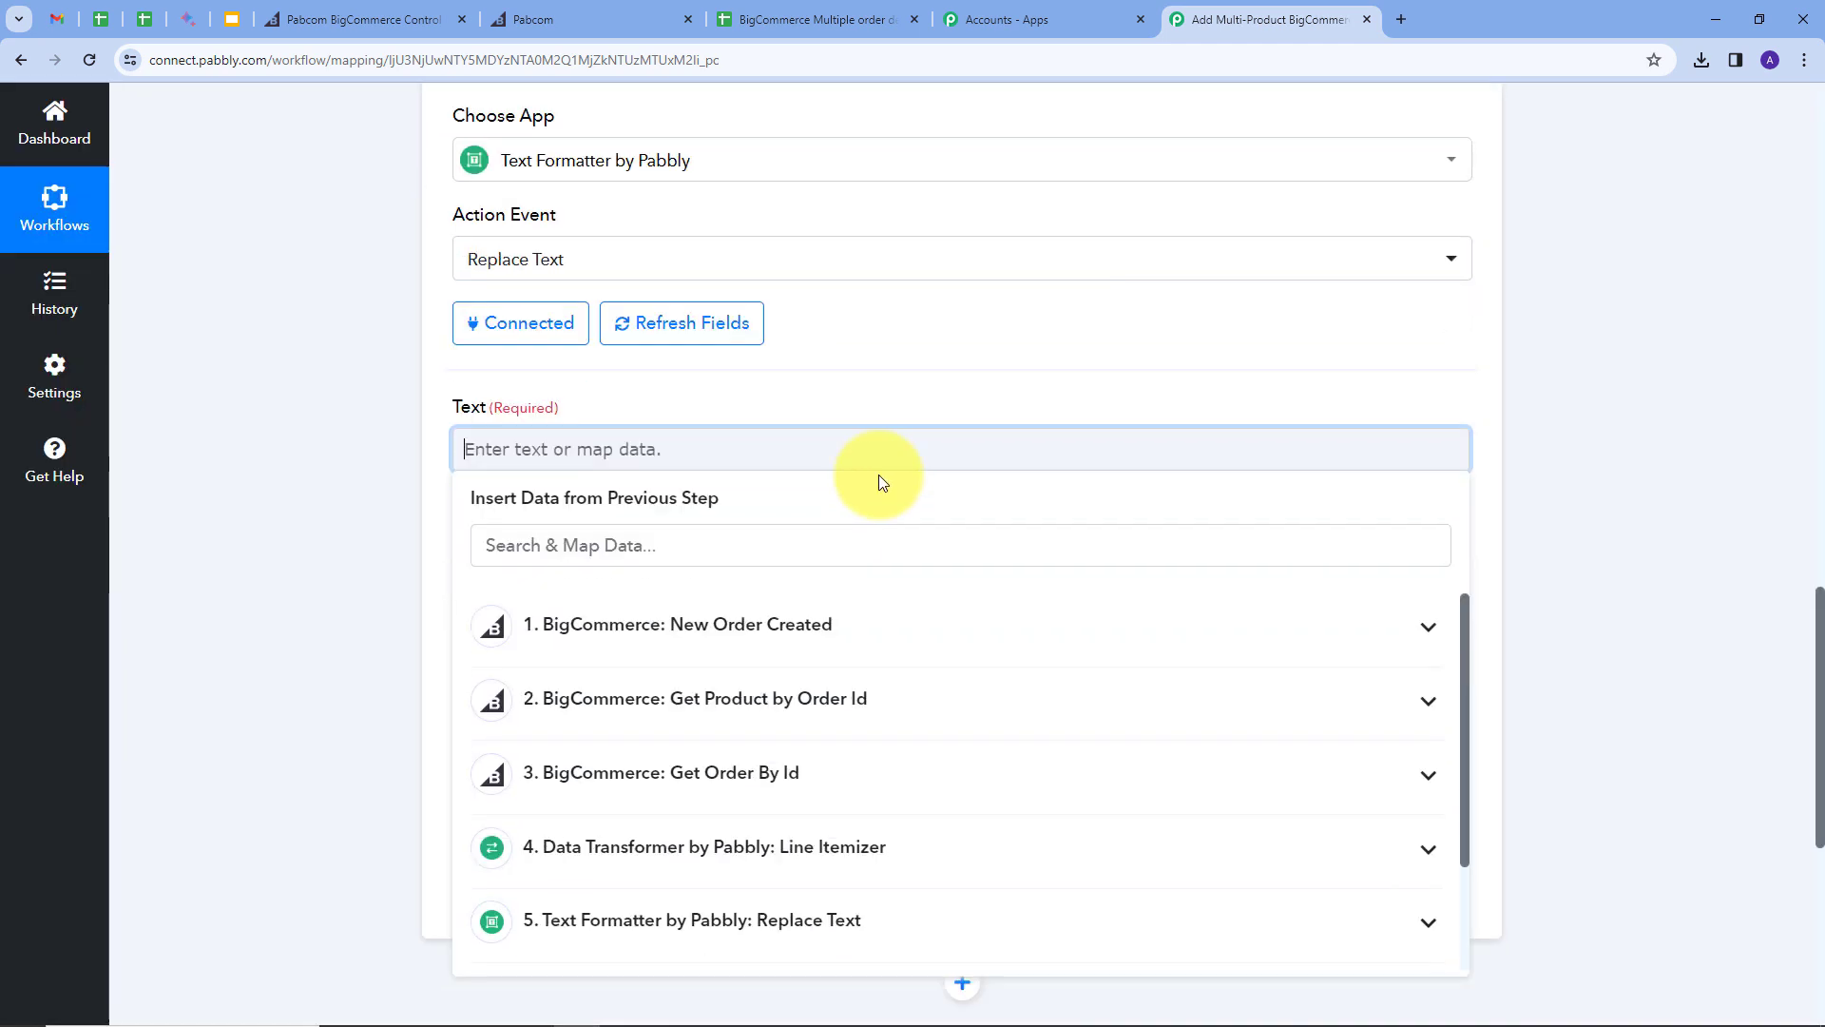
left_click(798, 711)
scroll(713, 718, "down", 5)
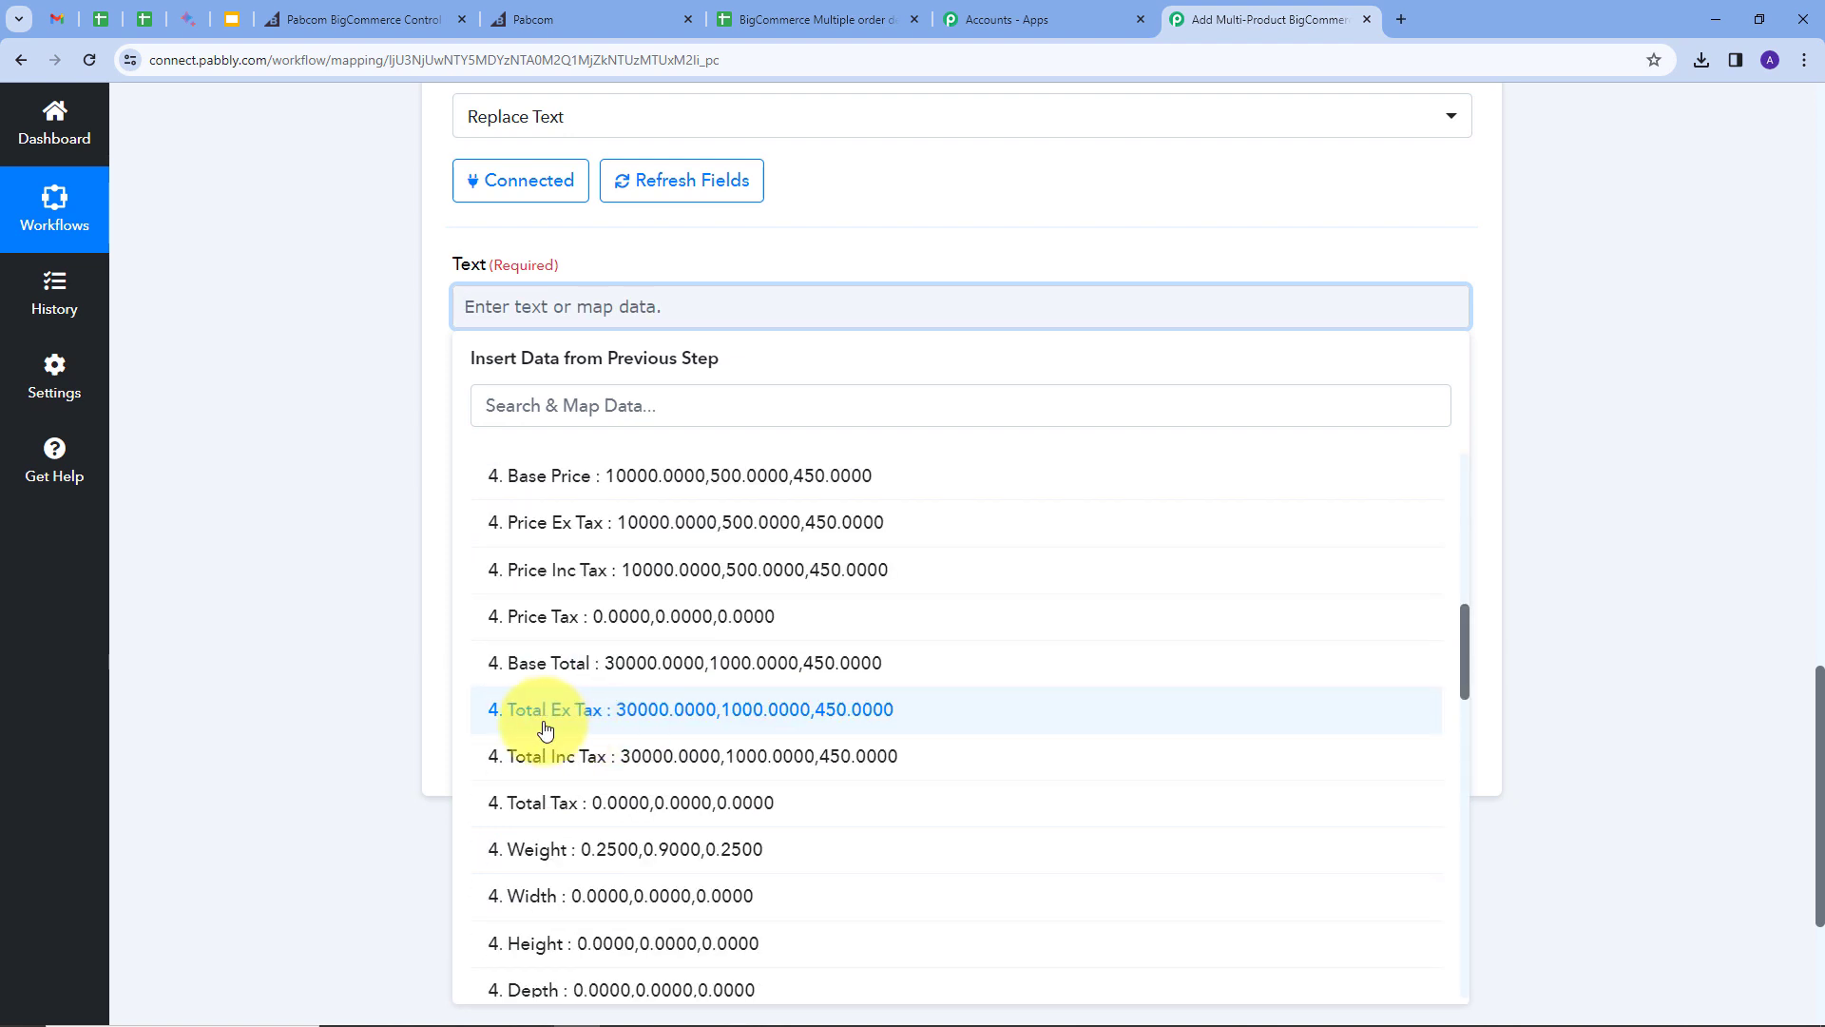
left_click(639, 756)
left_click(784, 230)
Step: Replace commas with line breaks and test, giving 30000.0000, 1000.0000, 450.0000 on separate lines
scroll(665, 285, "down", 1)
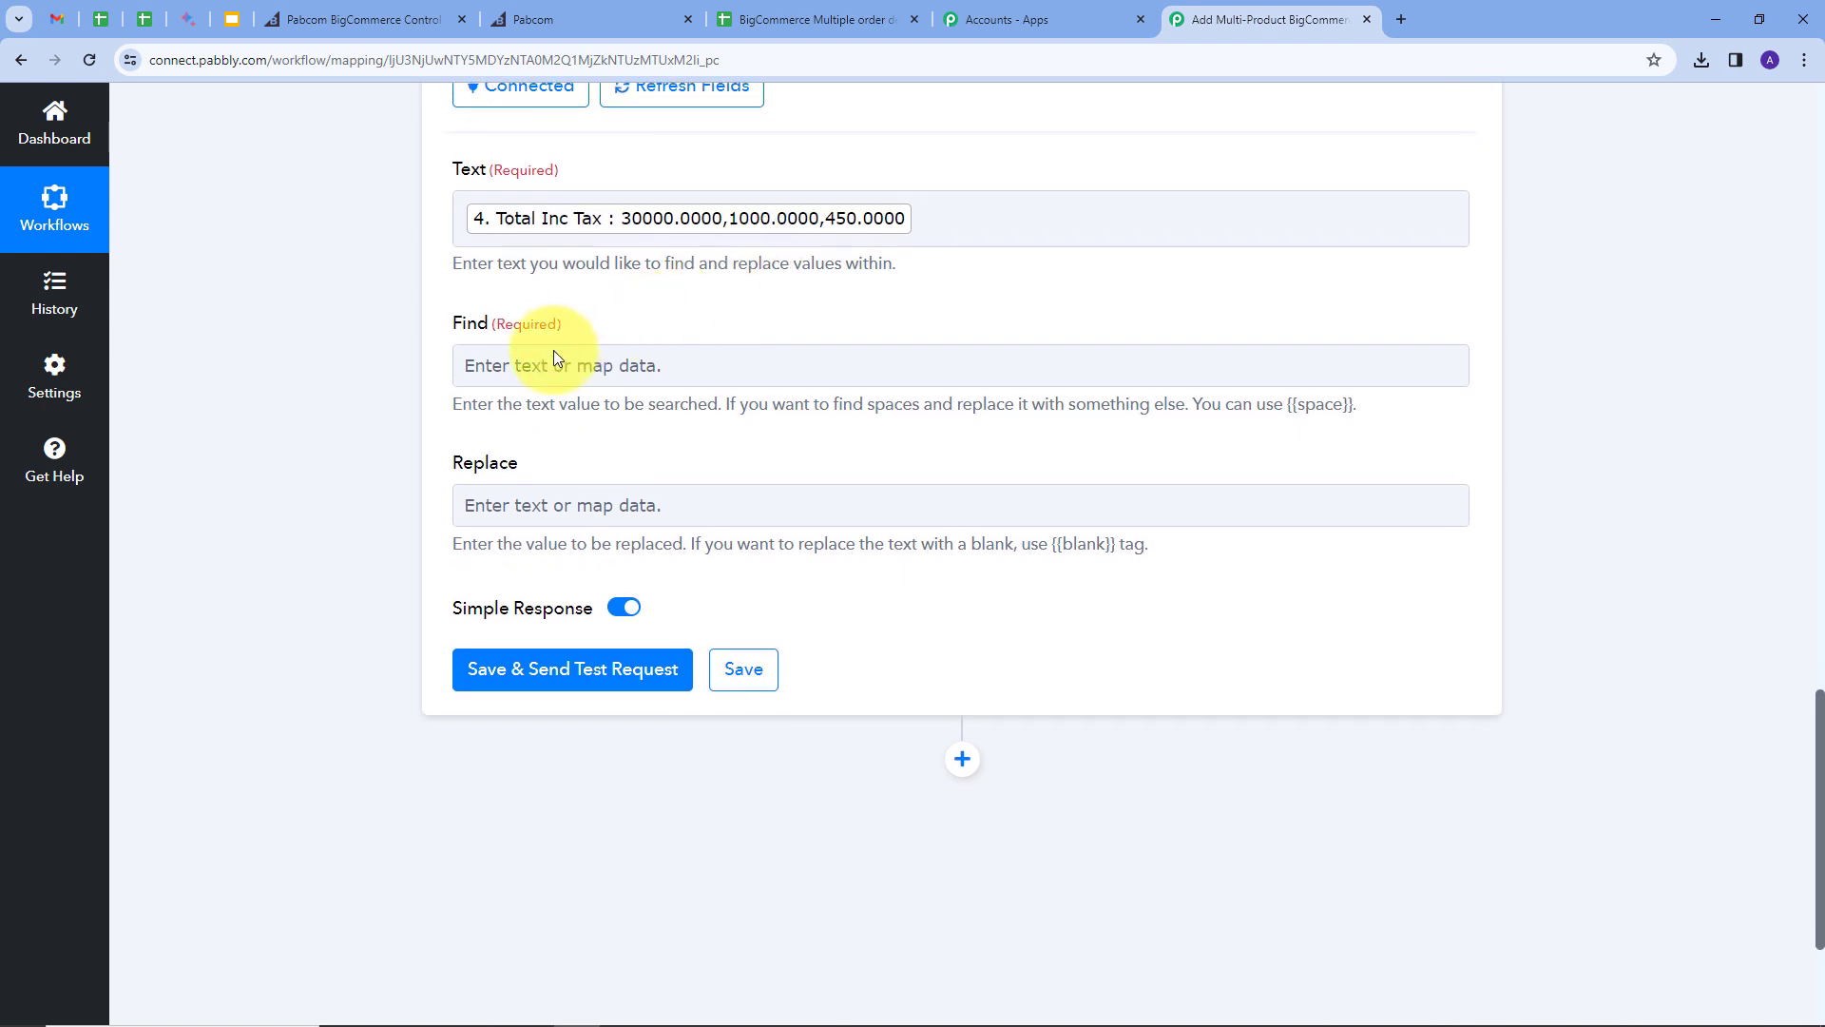
left_click(549, 367)
type("'")
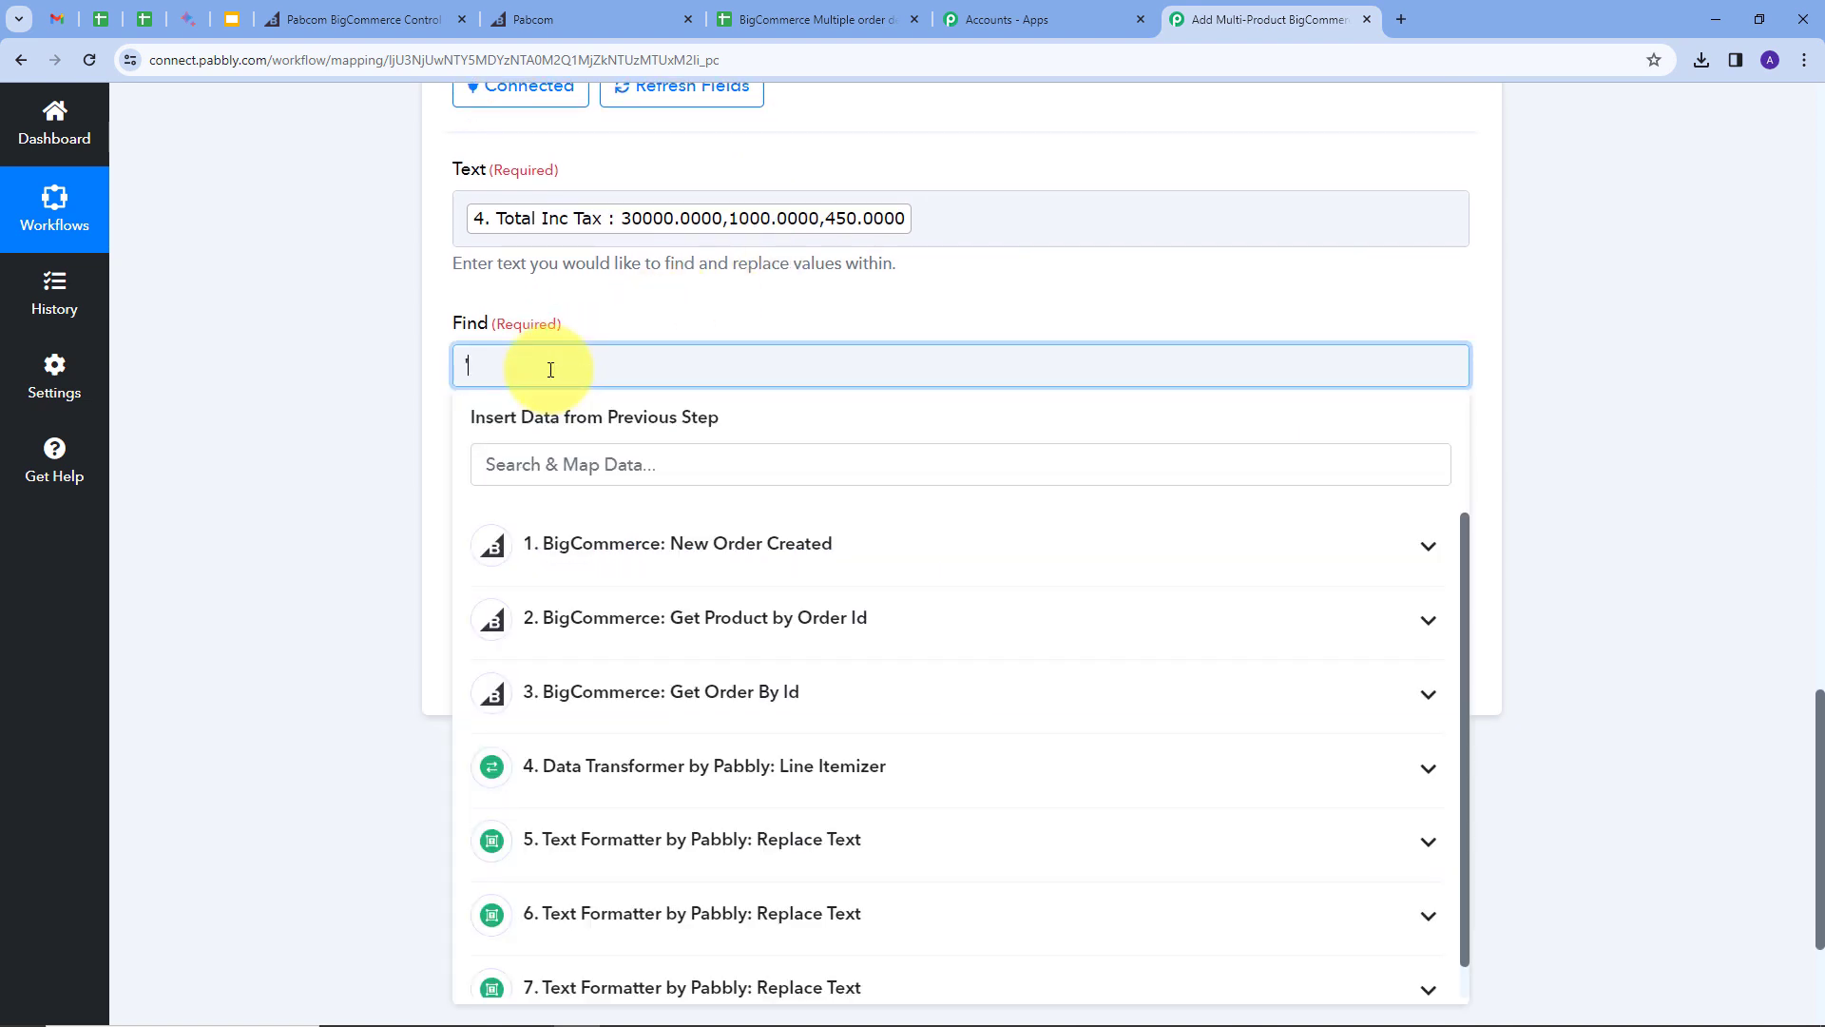
left_click(597, 302)
left_click(558, 505)
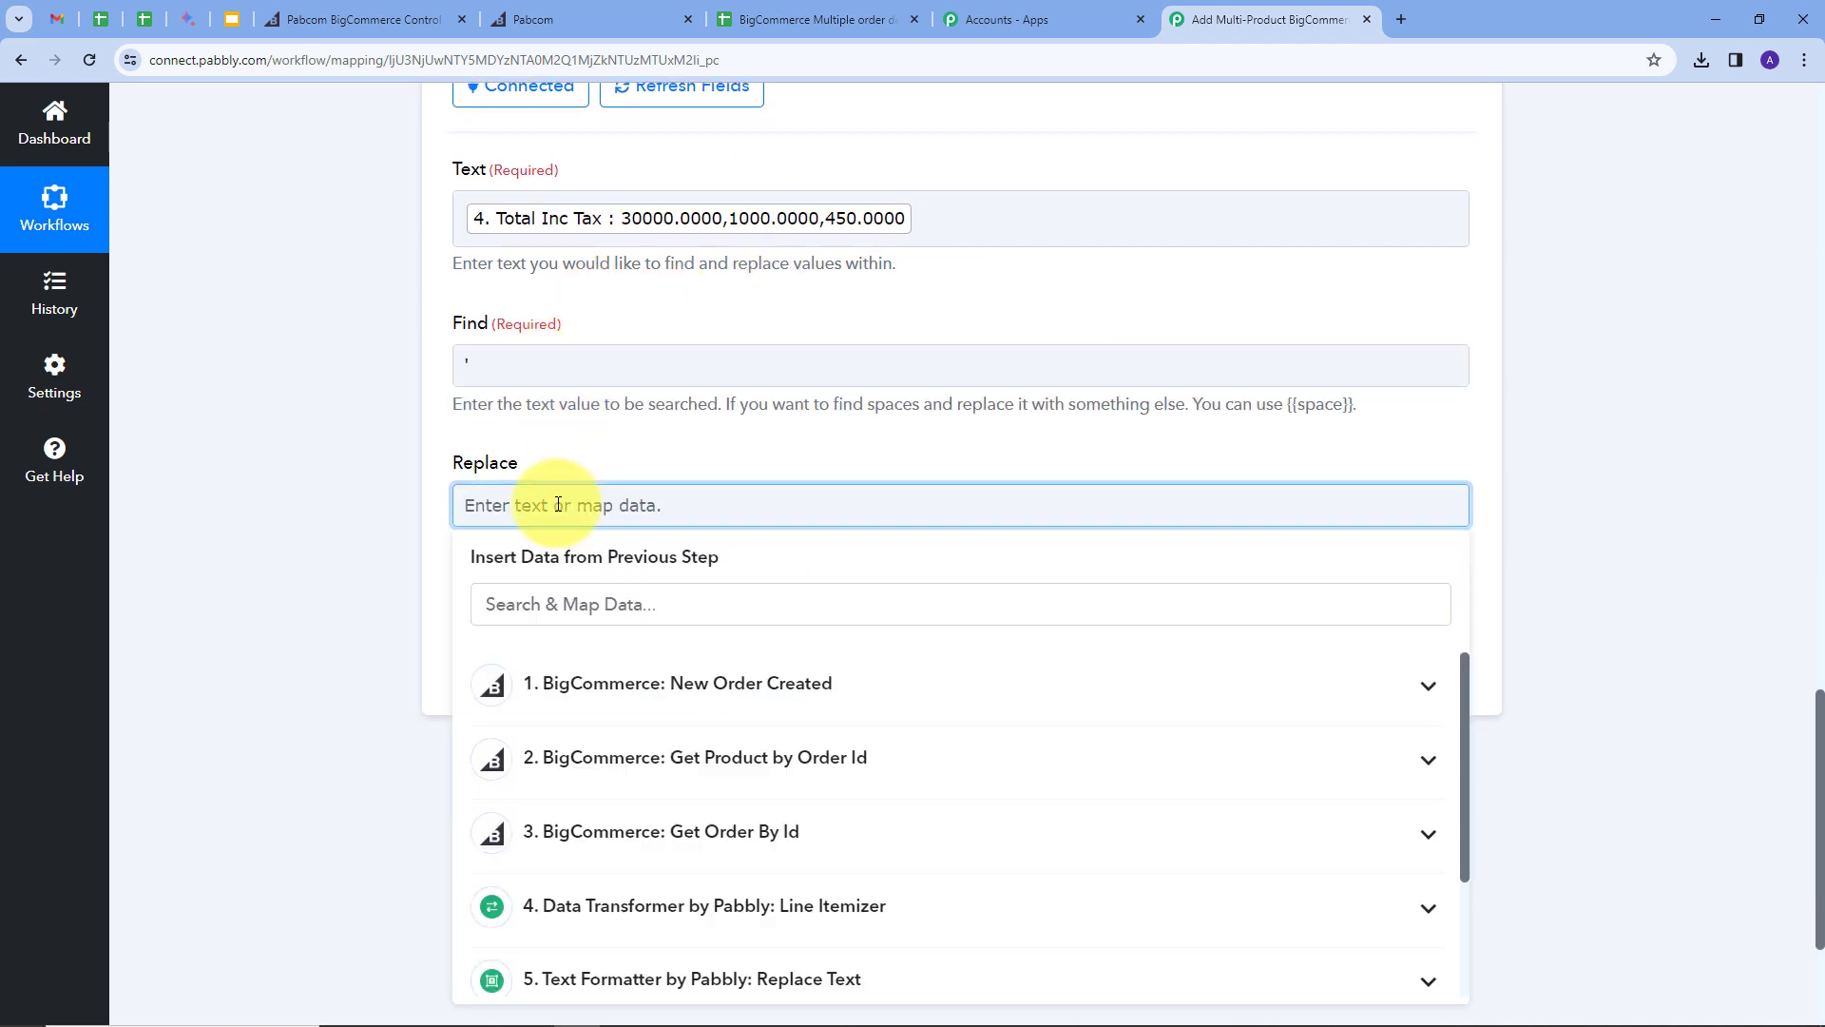
type("|")
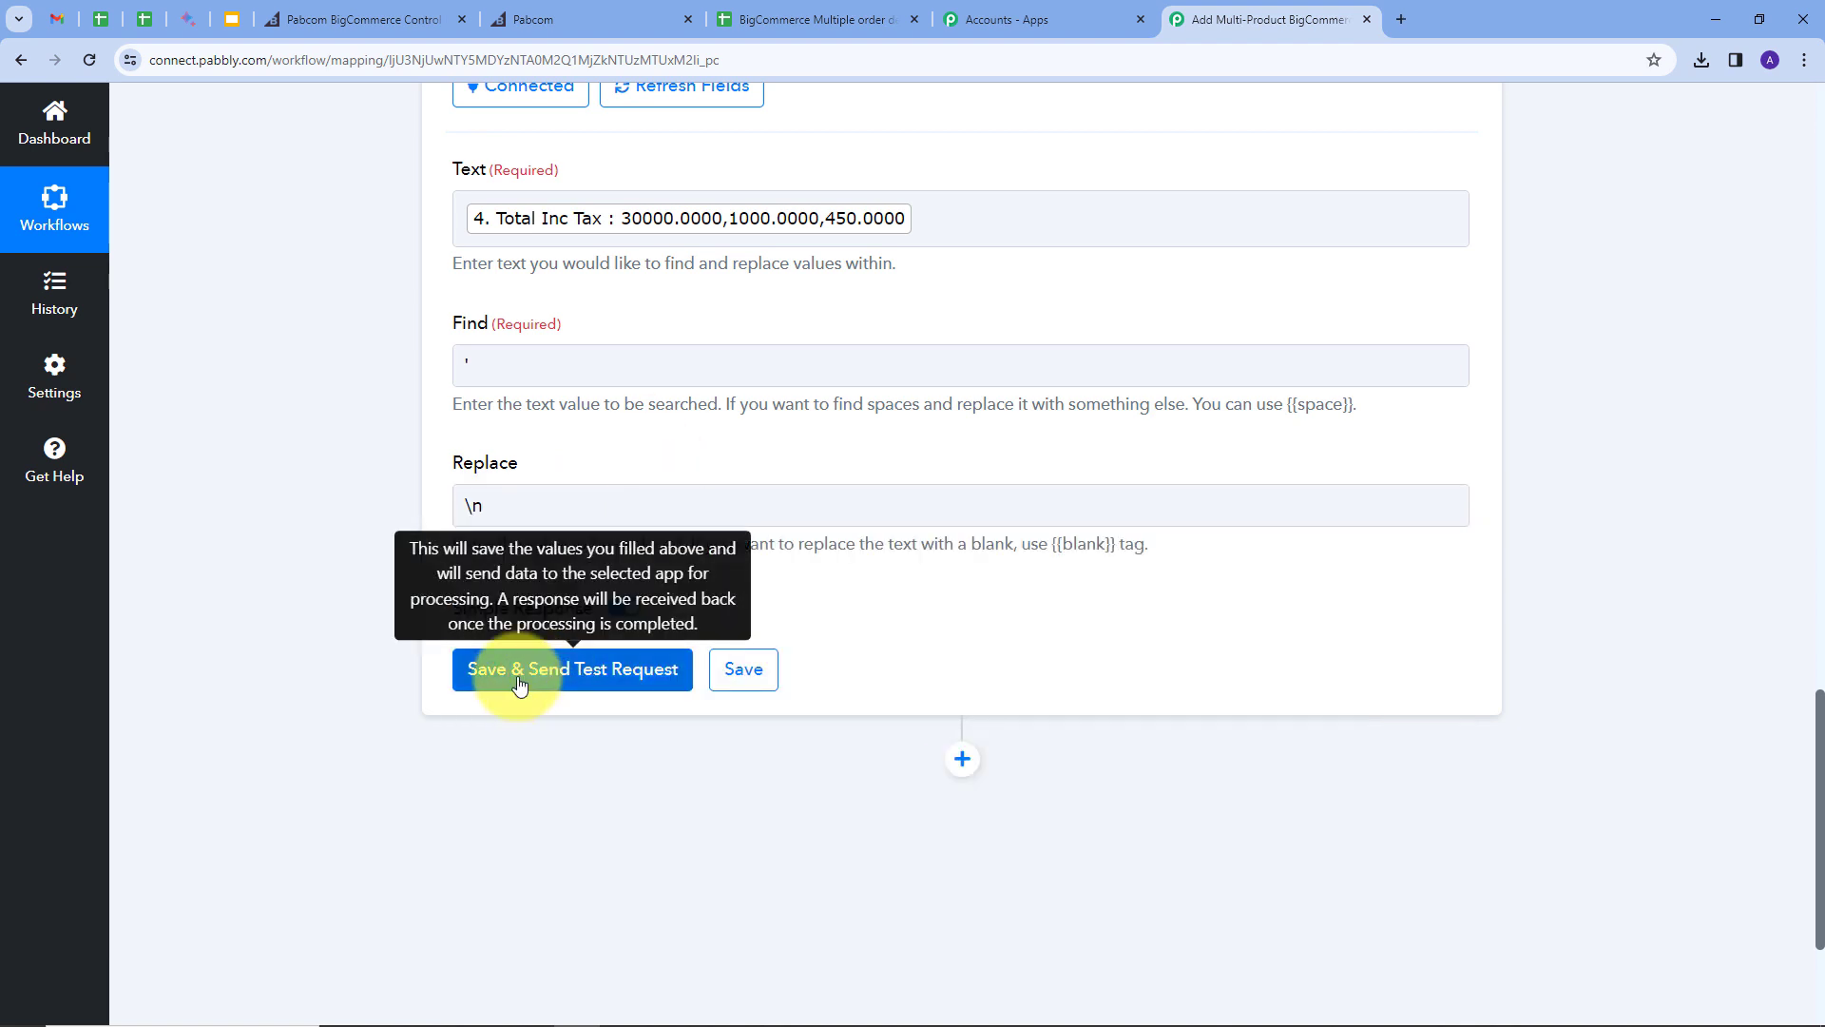
left_click(519, 670)
scroll(1053, 562, "down", 1)
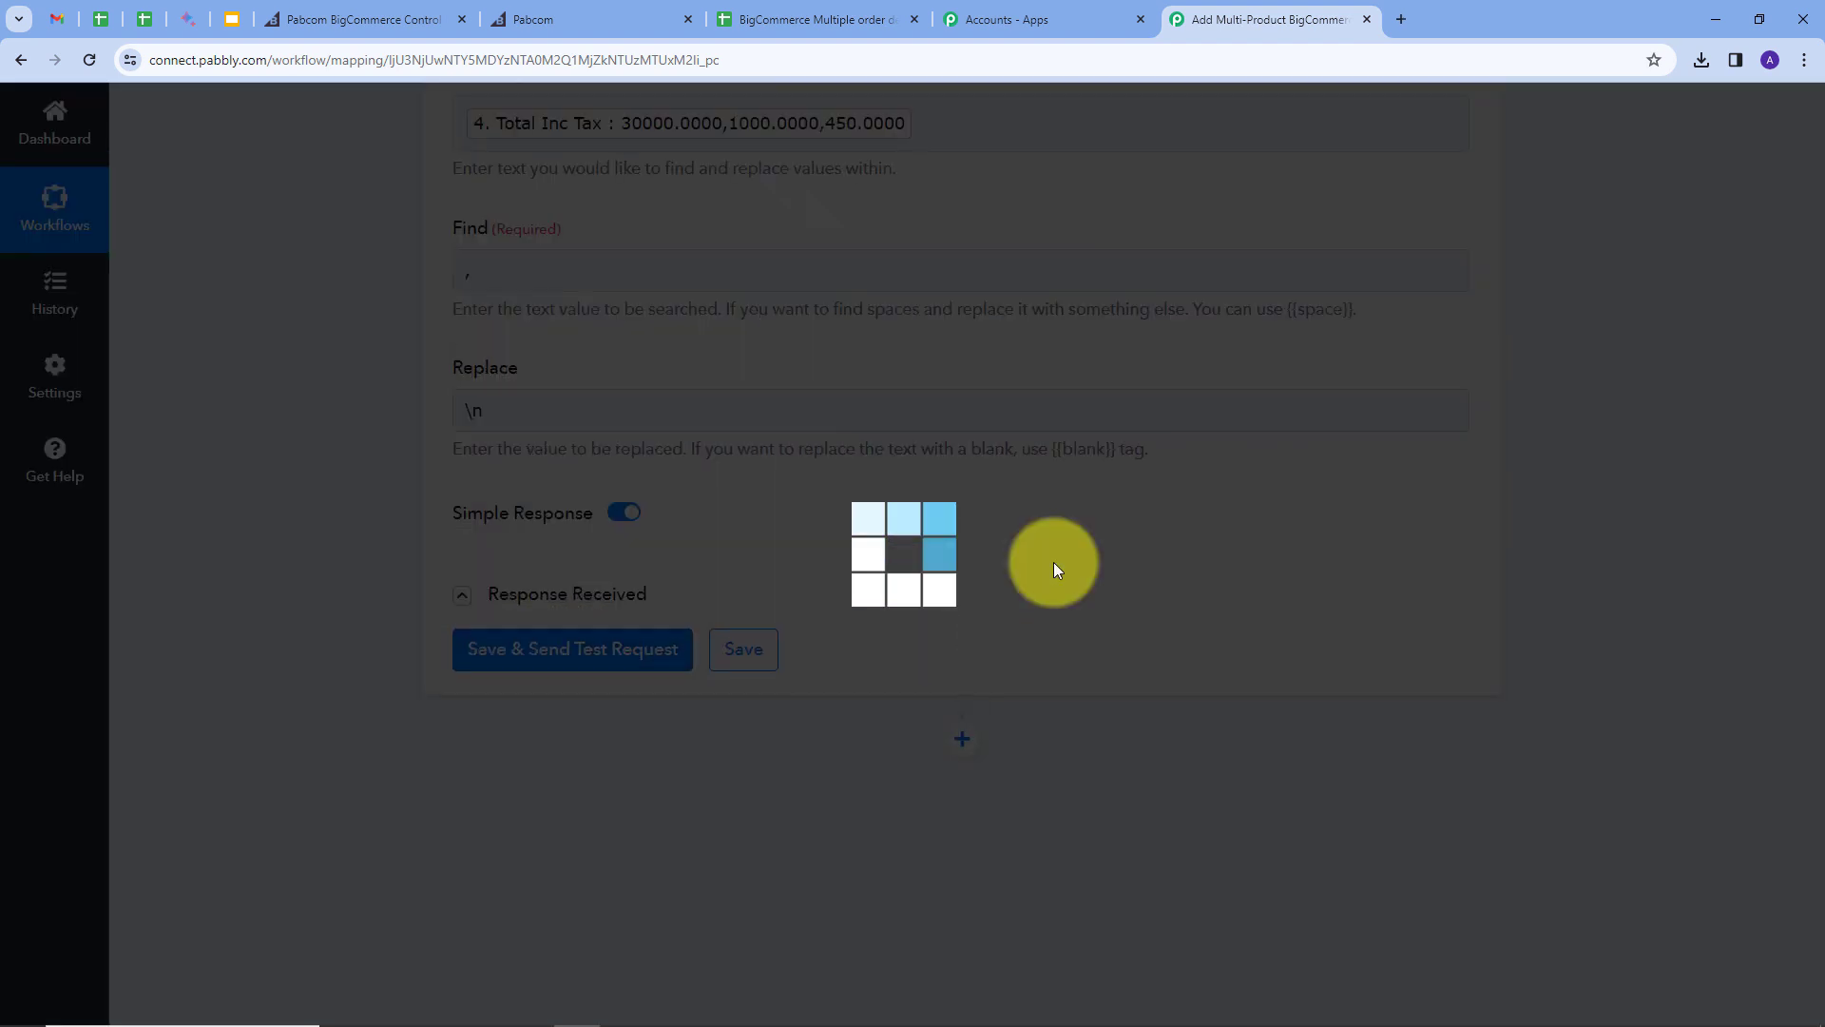
left_click_drag(1457, 768, 1456, 867)
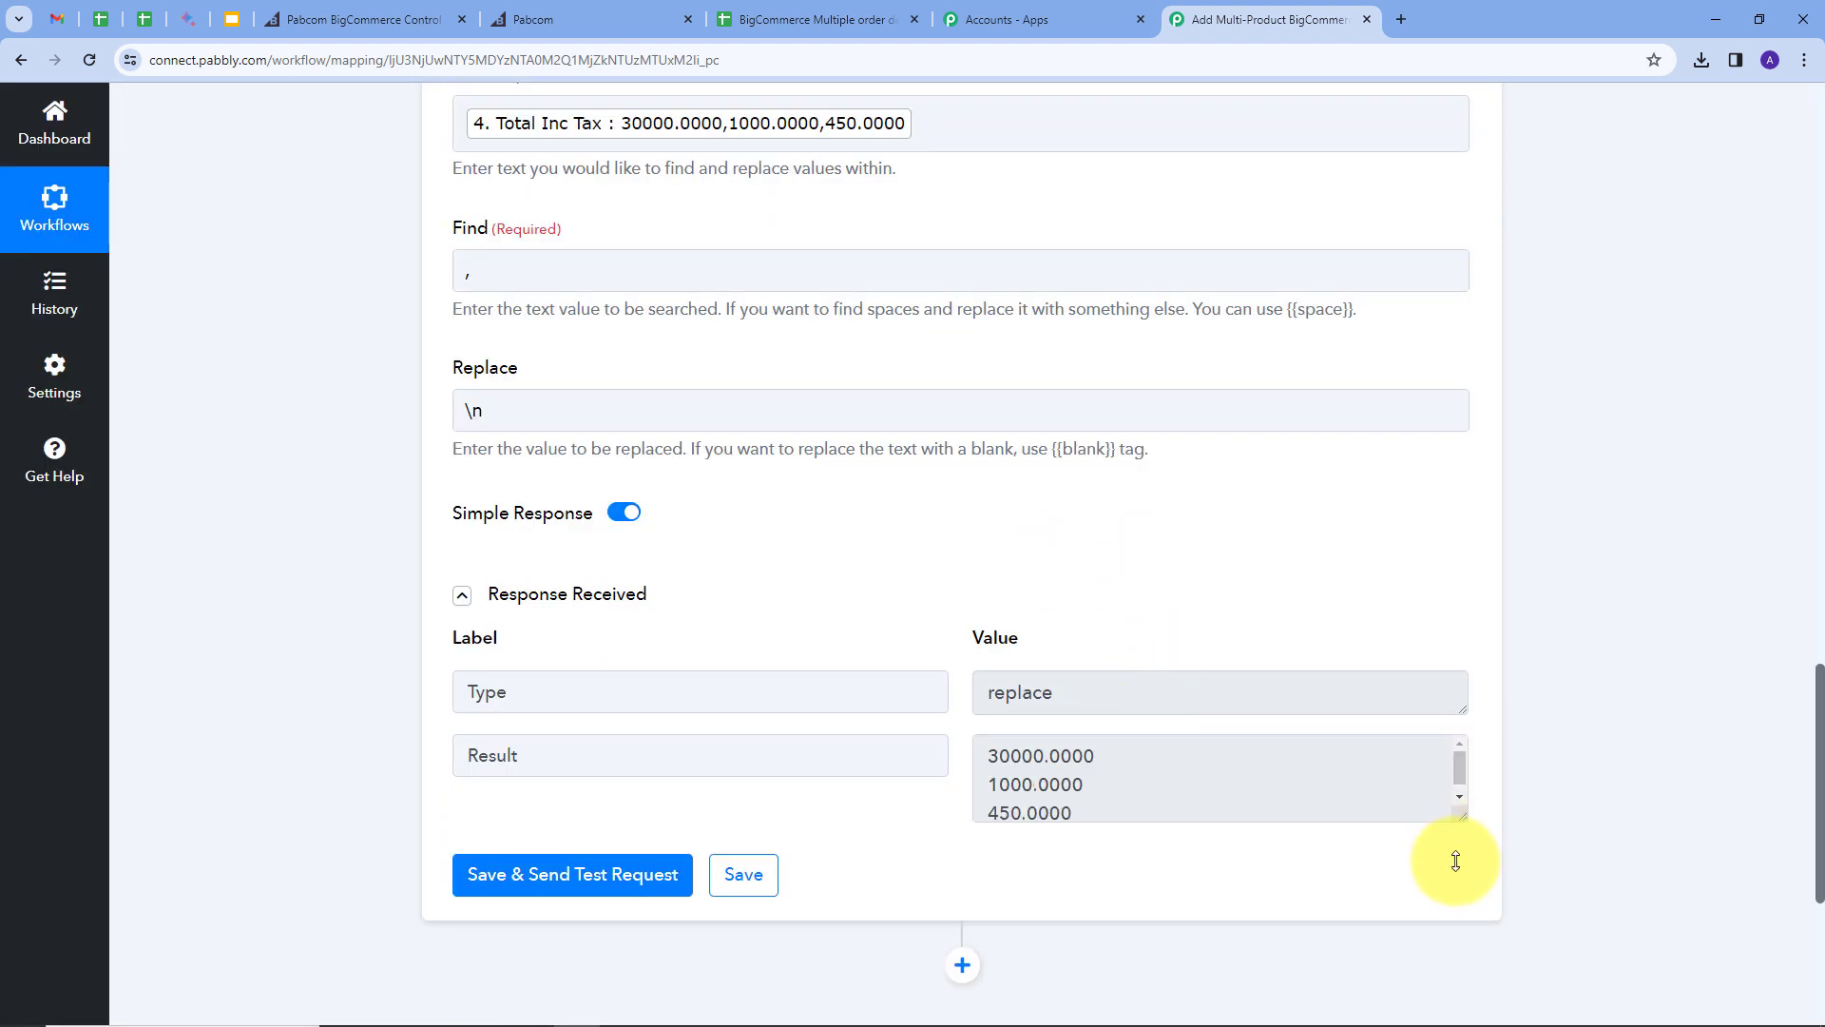
scroll(1108, 492, "down", 1)
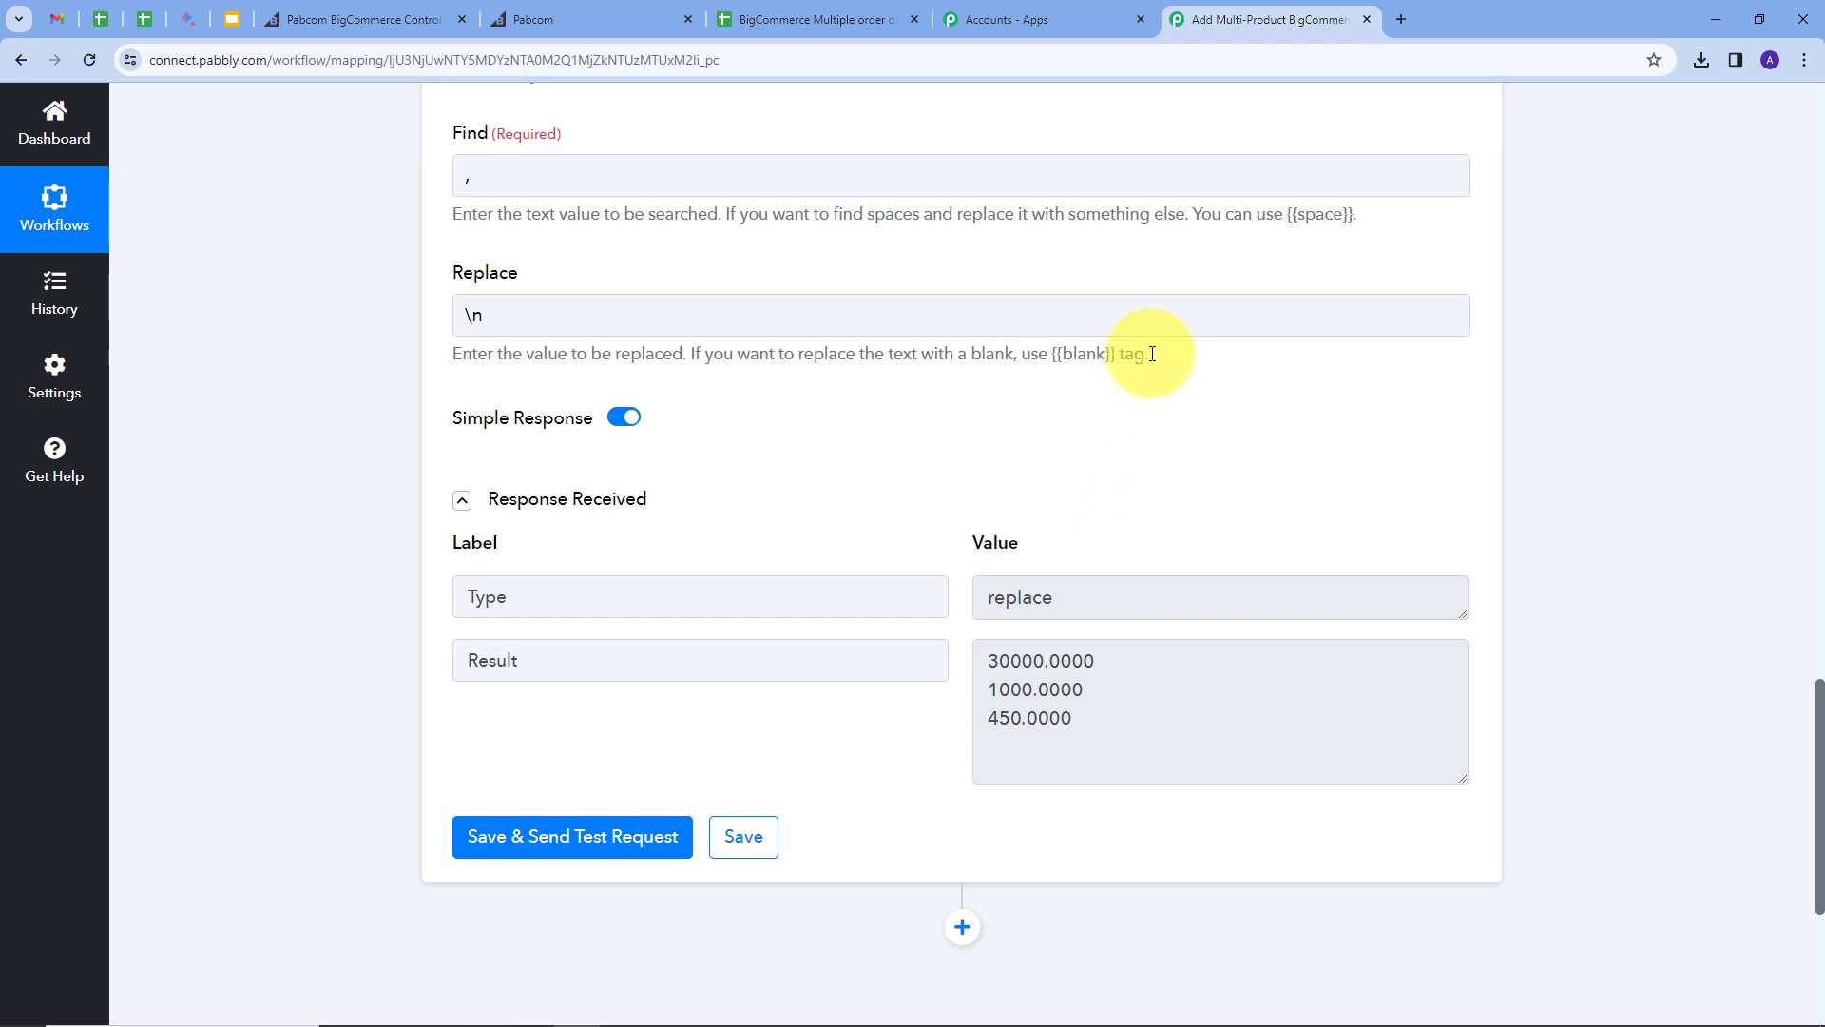
scroll(1045, 380, "down", 1)
Step: Add a Google Sheets step with the Add New Row action event
left_click(962, 832)
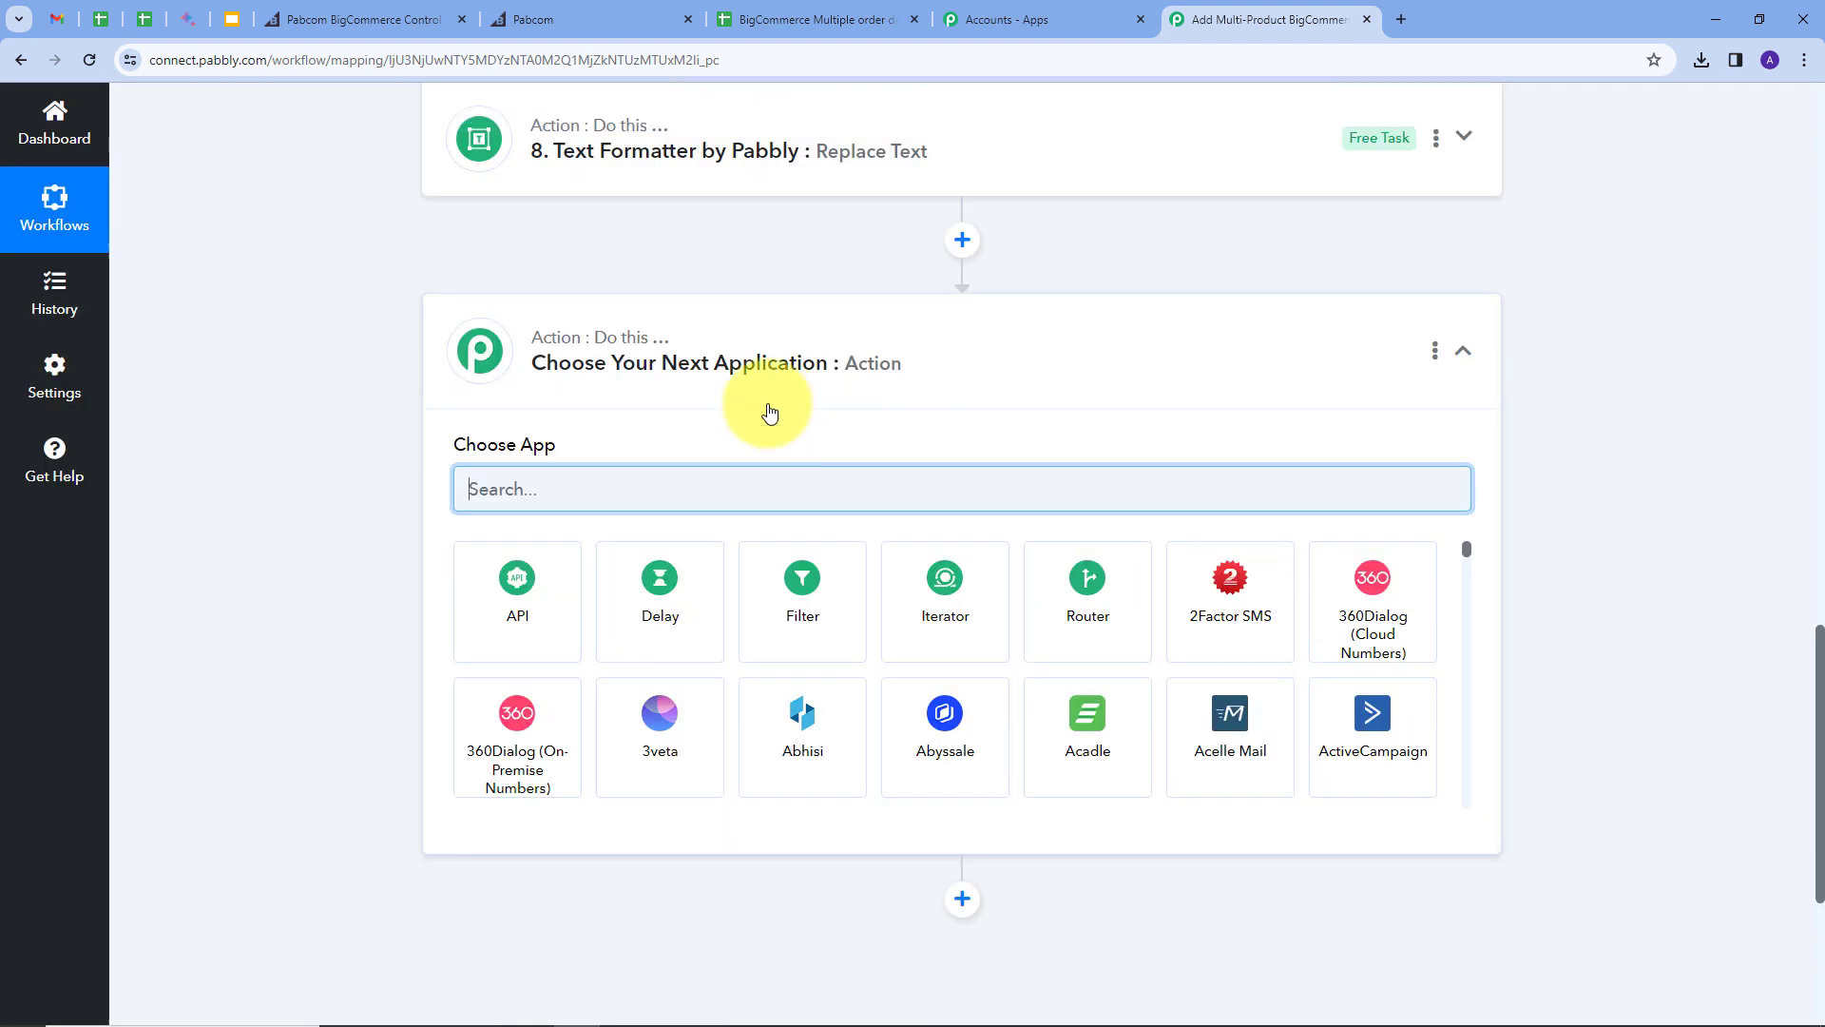
type("G")
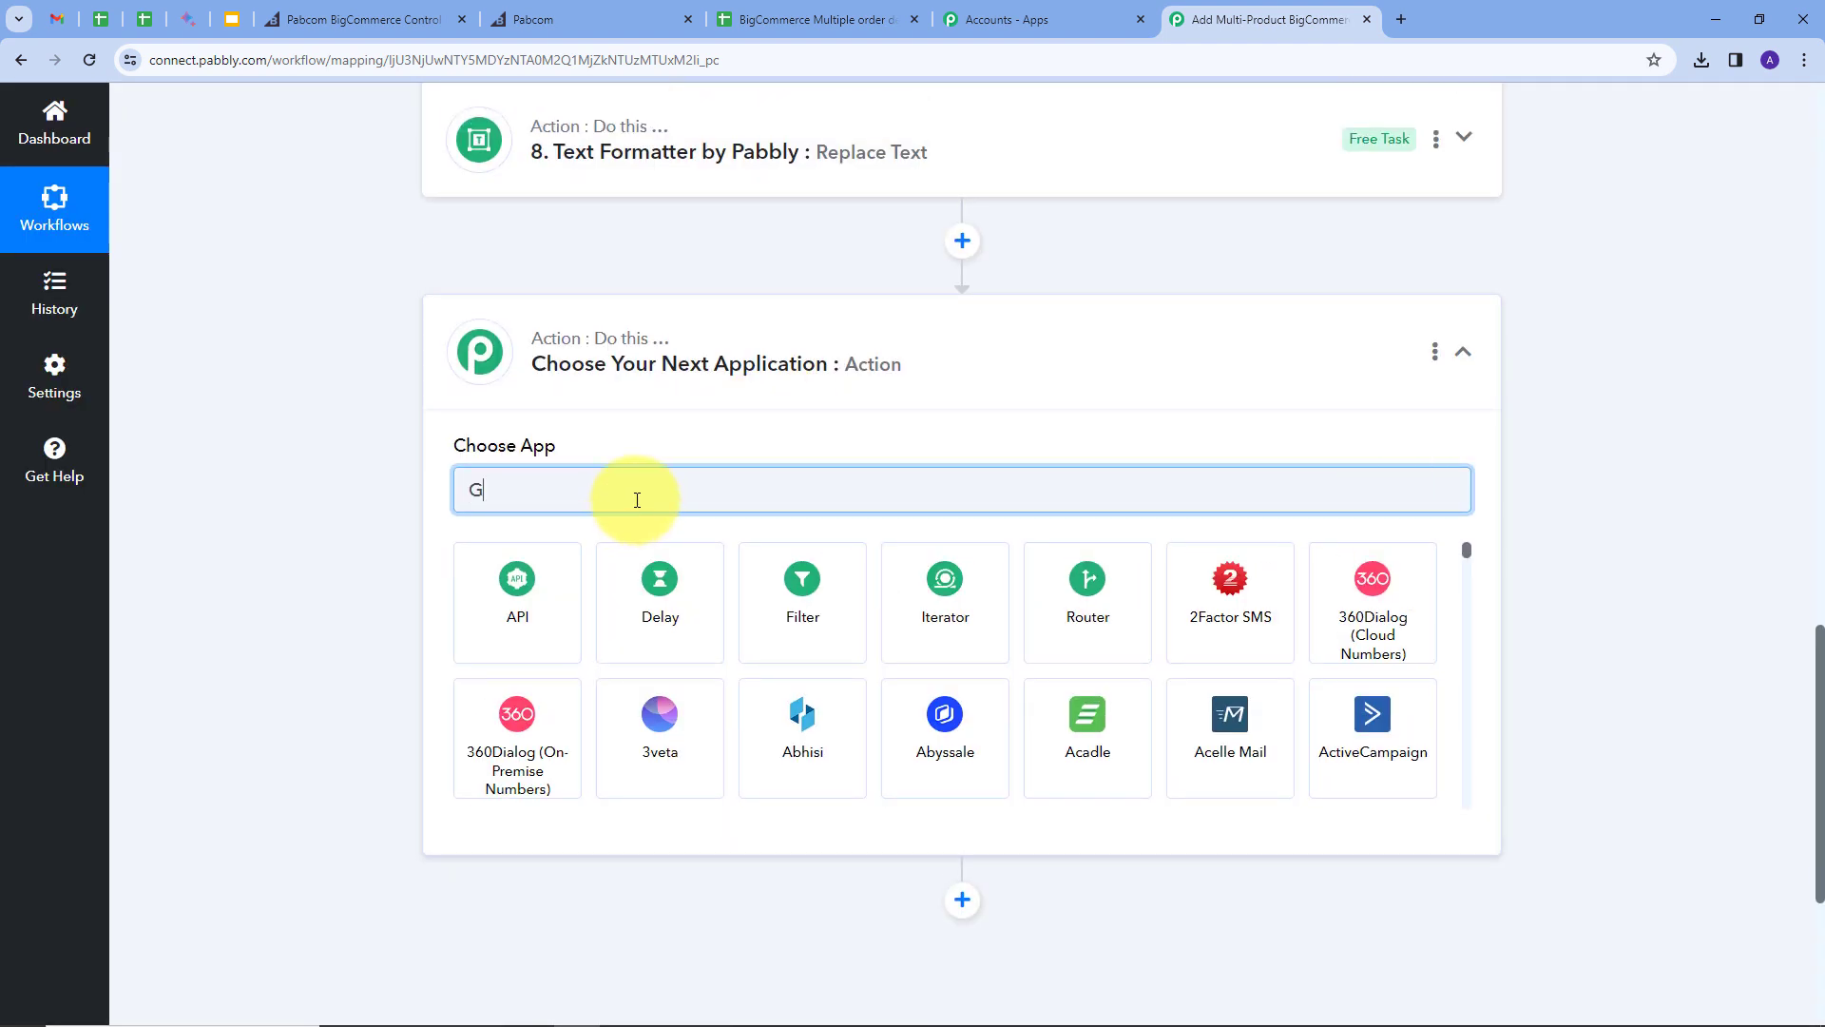
type("oogle")
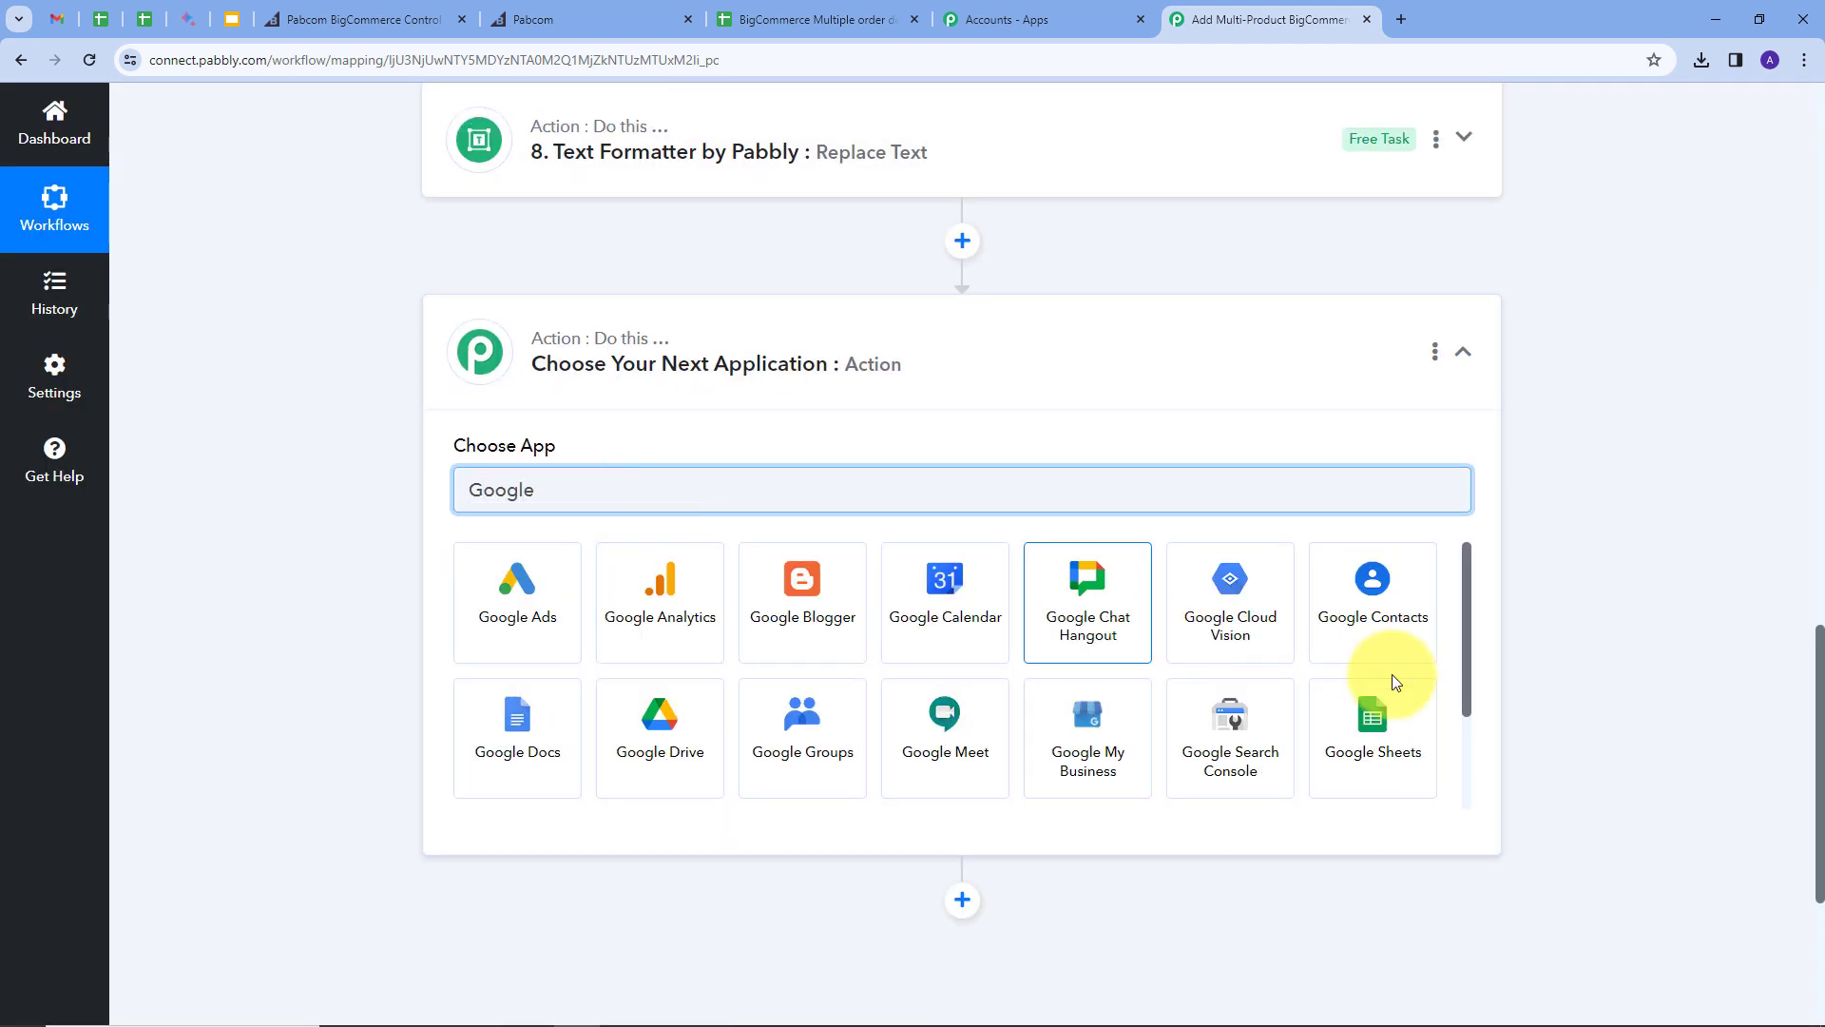
left_click(1371, 717)
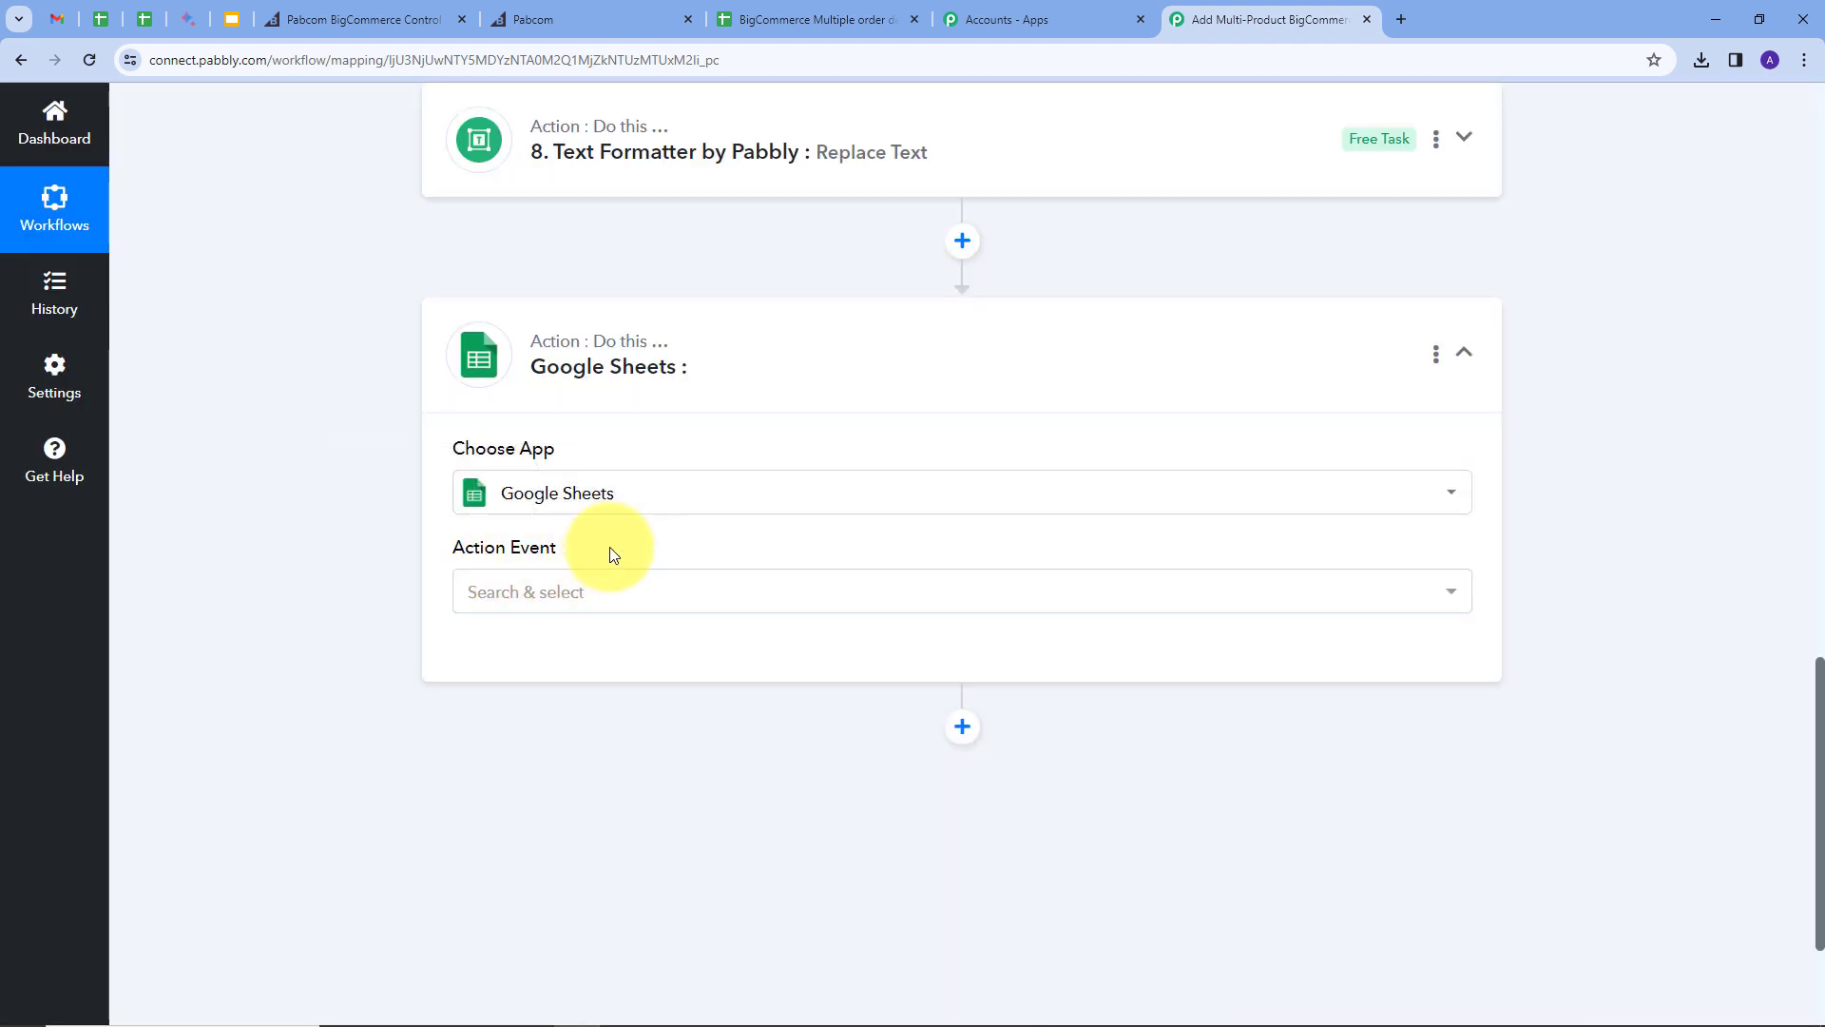
left_click(1074, 591)
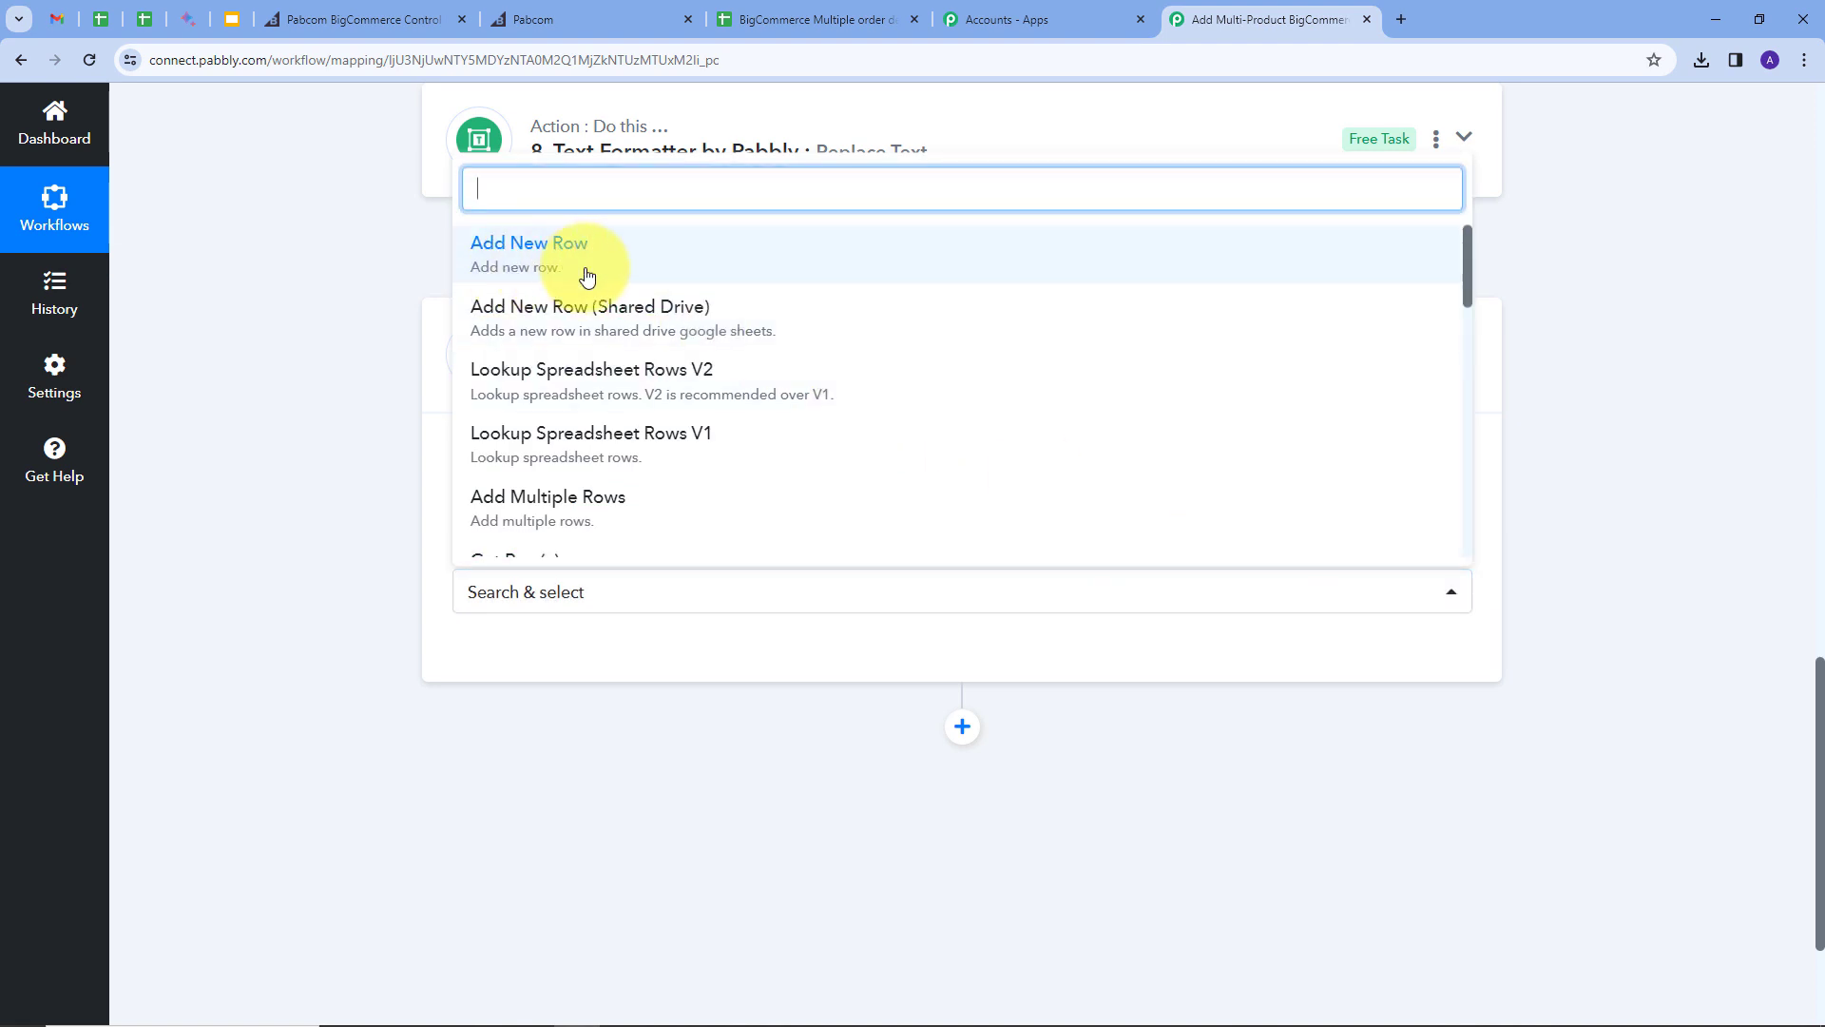
left_click(514, 261)
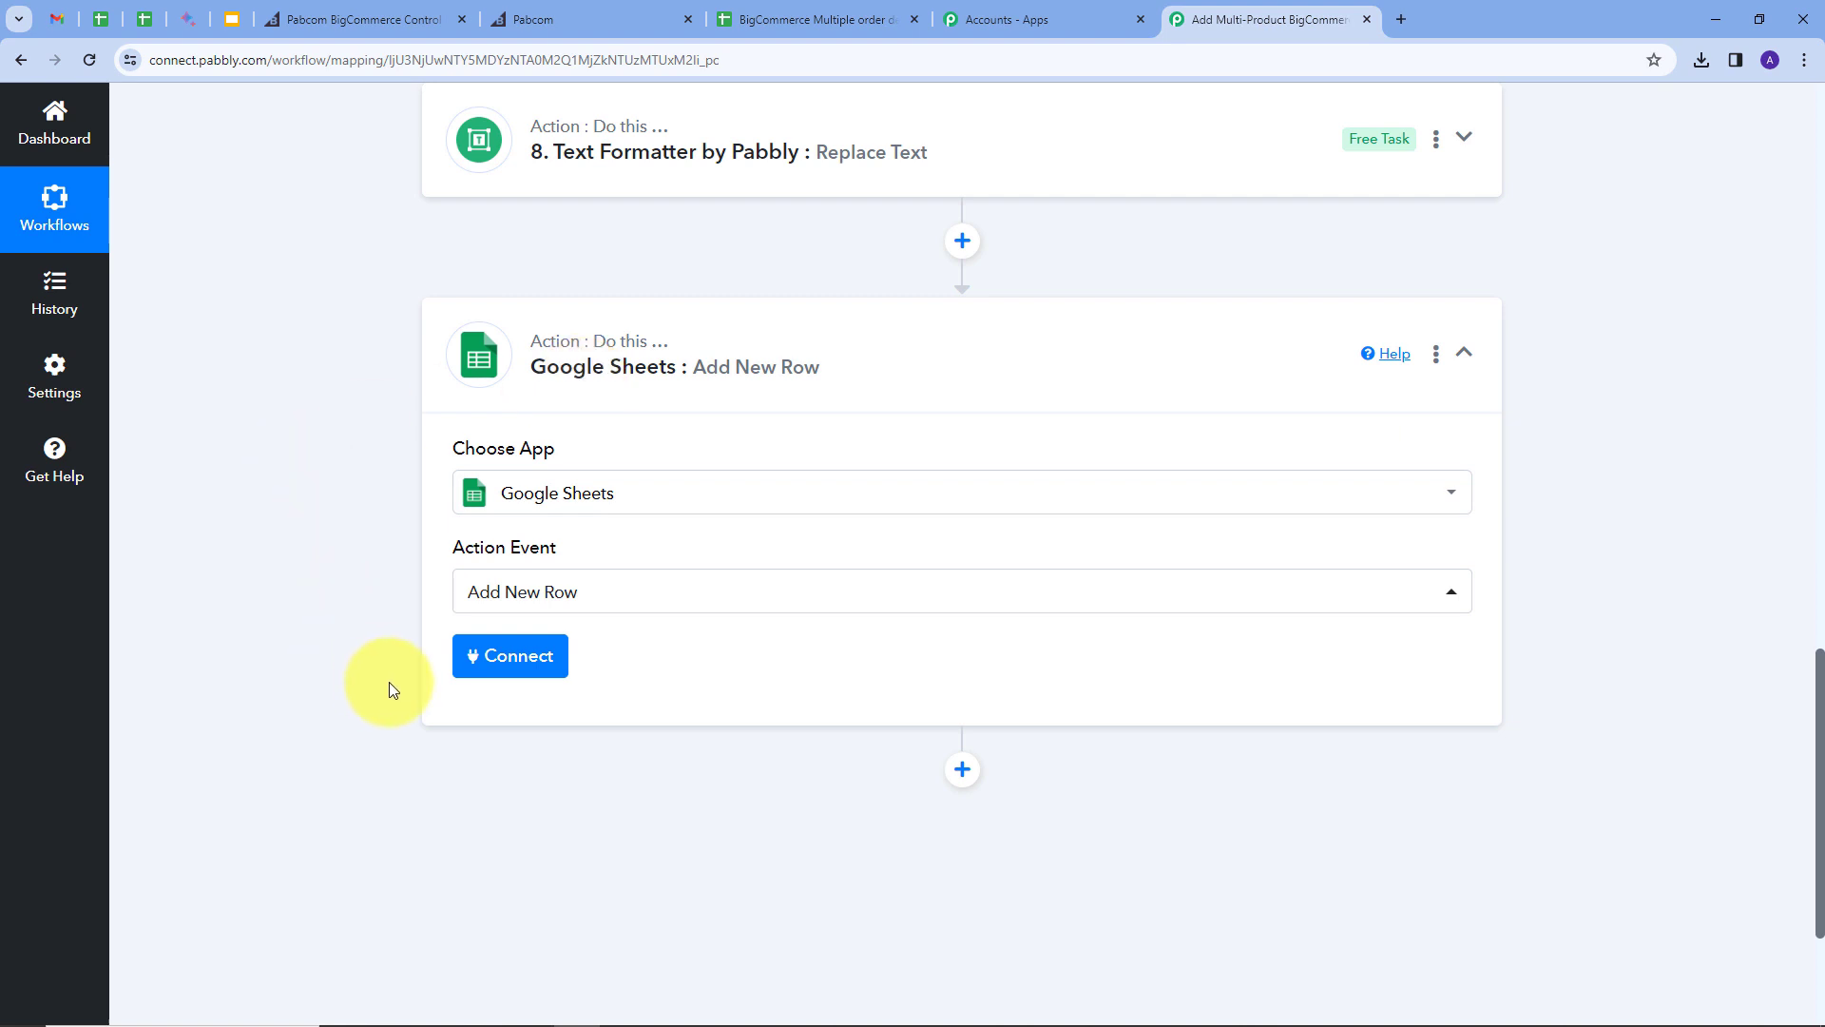
Step: Create a new Google Sheets connection by signing in with Google and allowing access
left_click(515, 659)
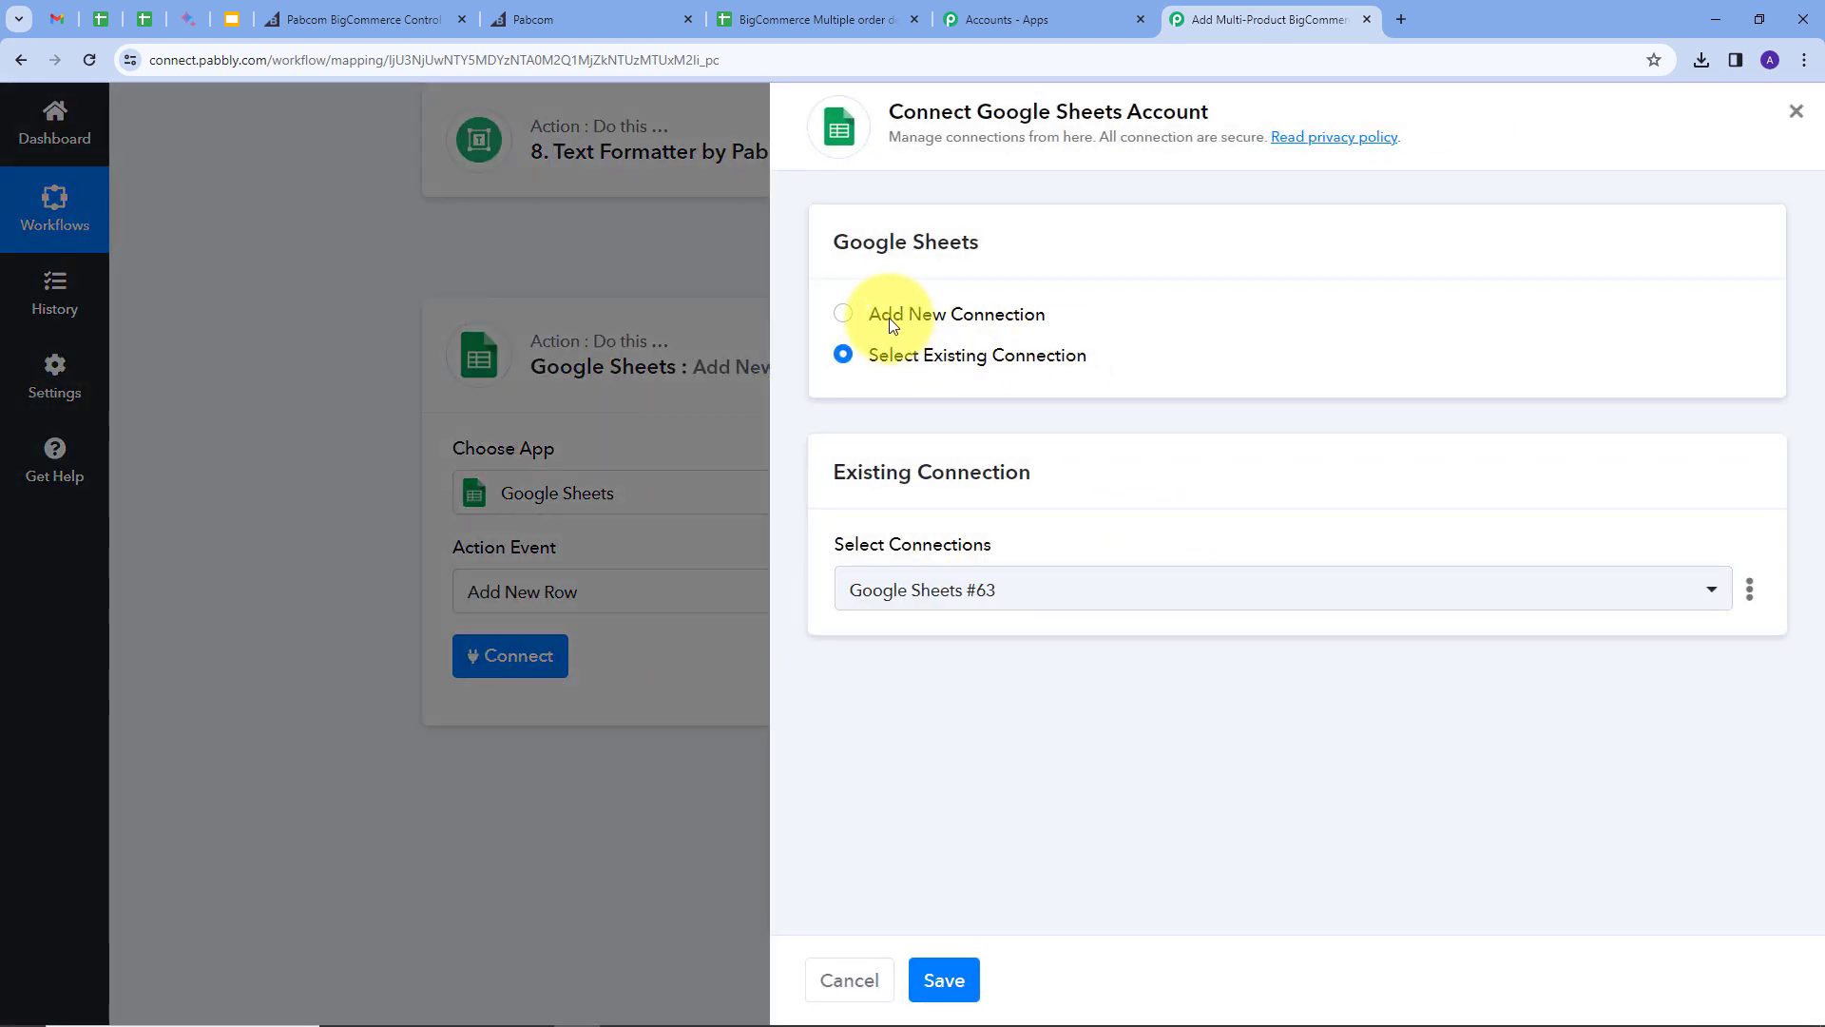
left_click(892, 317)
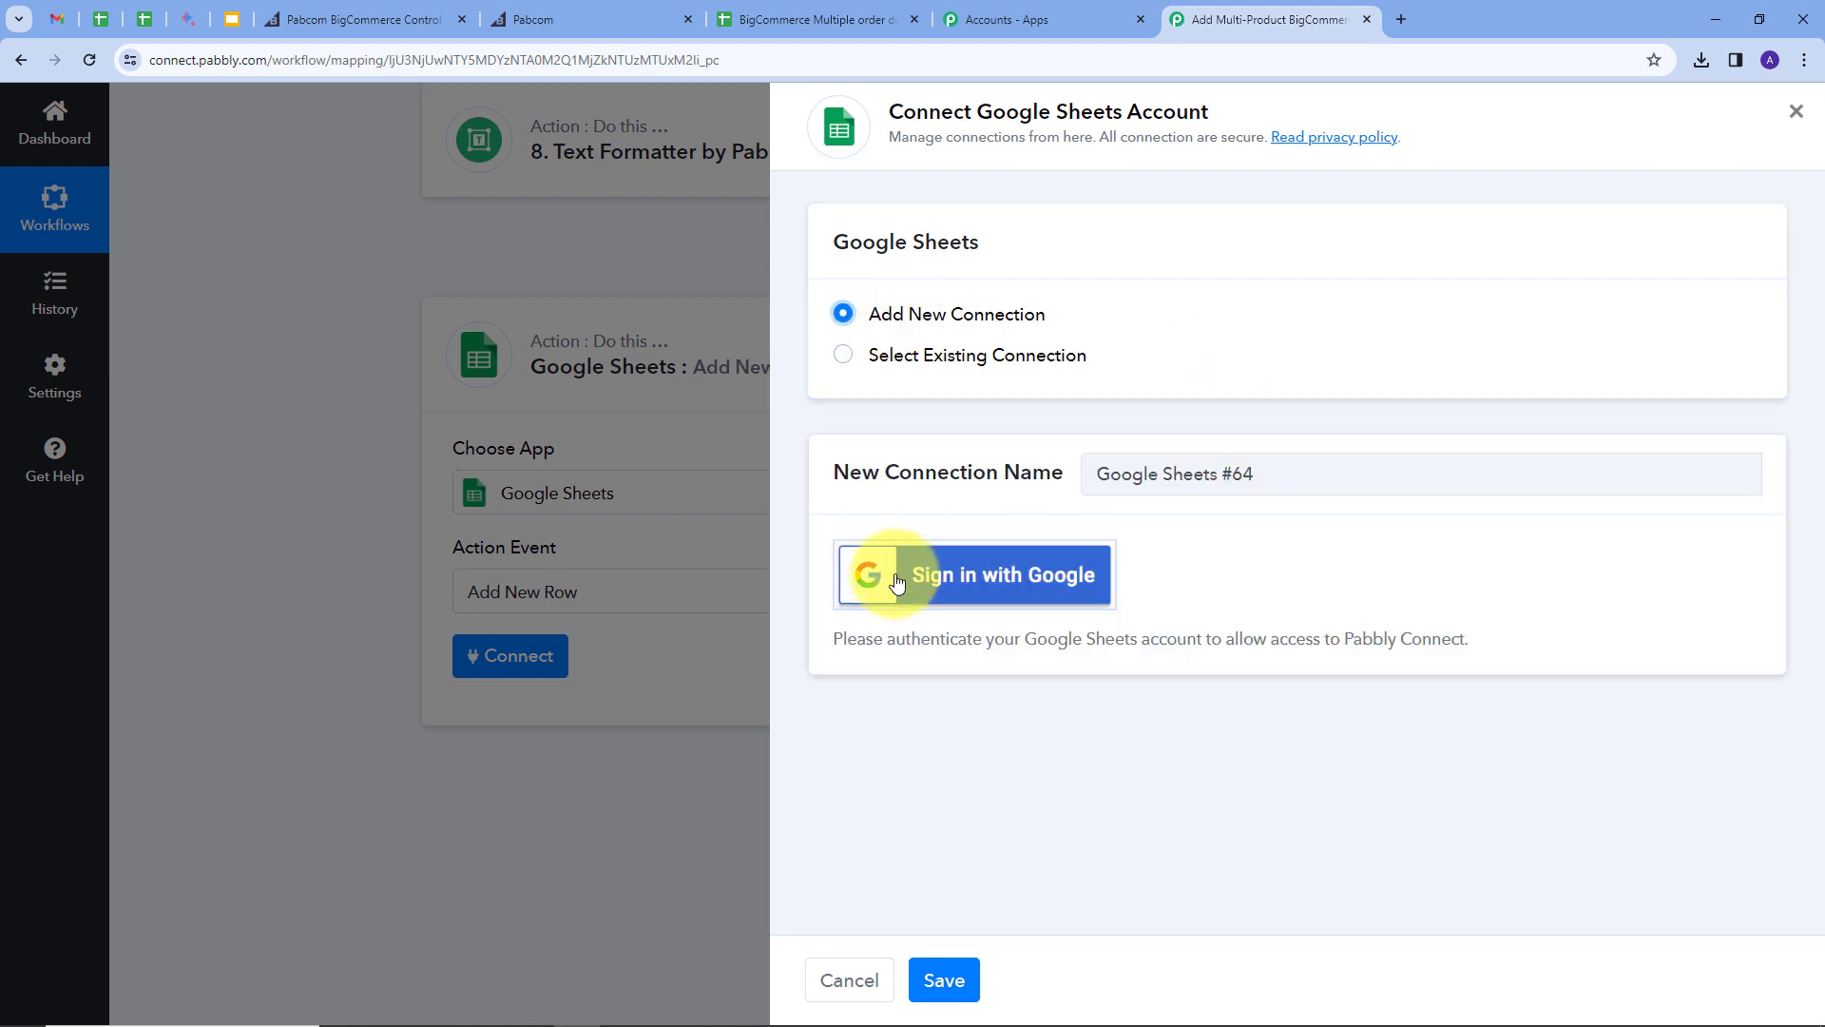
left_click(995, 575)
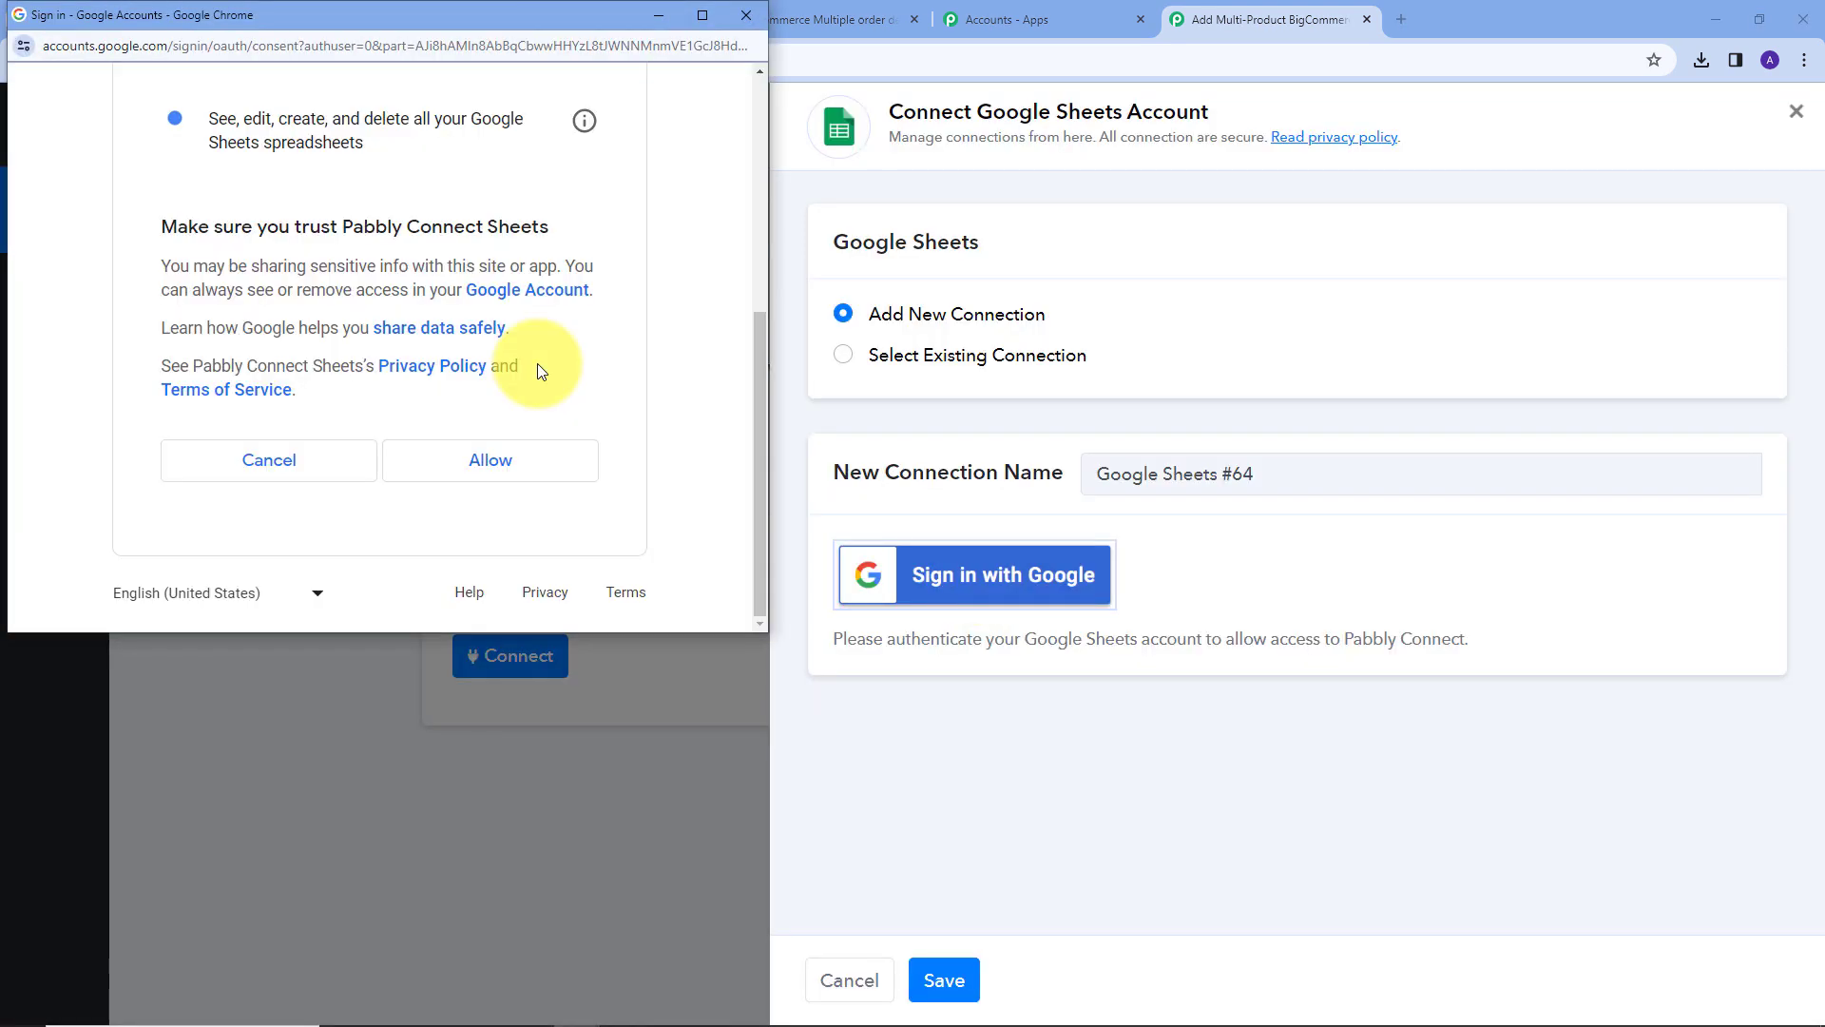
left_click(538, 468)
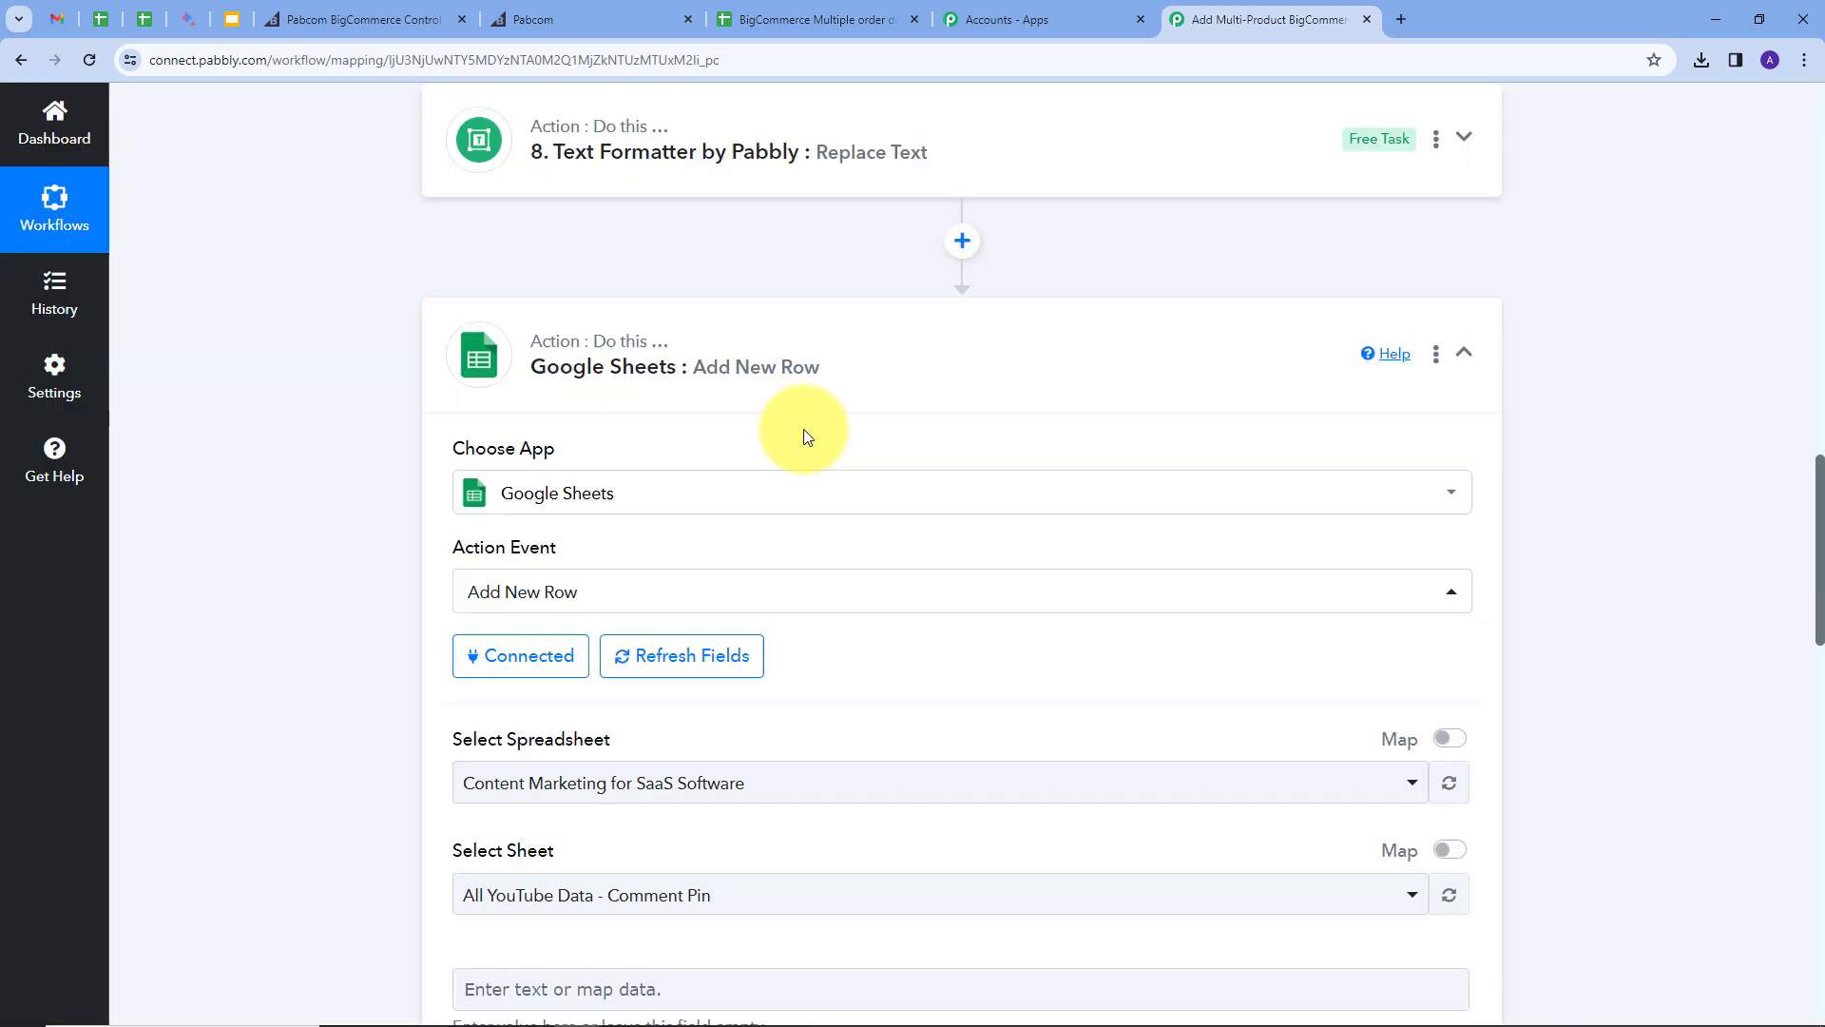
Step: Switch to the 'BigCommerce Multiple order details' spreadsheet browser tab
scroll(803, 430, "down", 3)
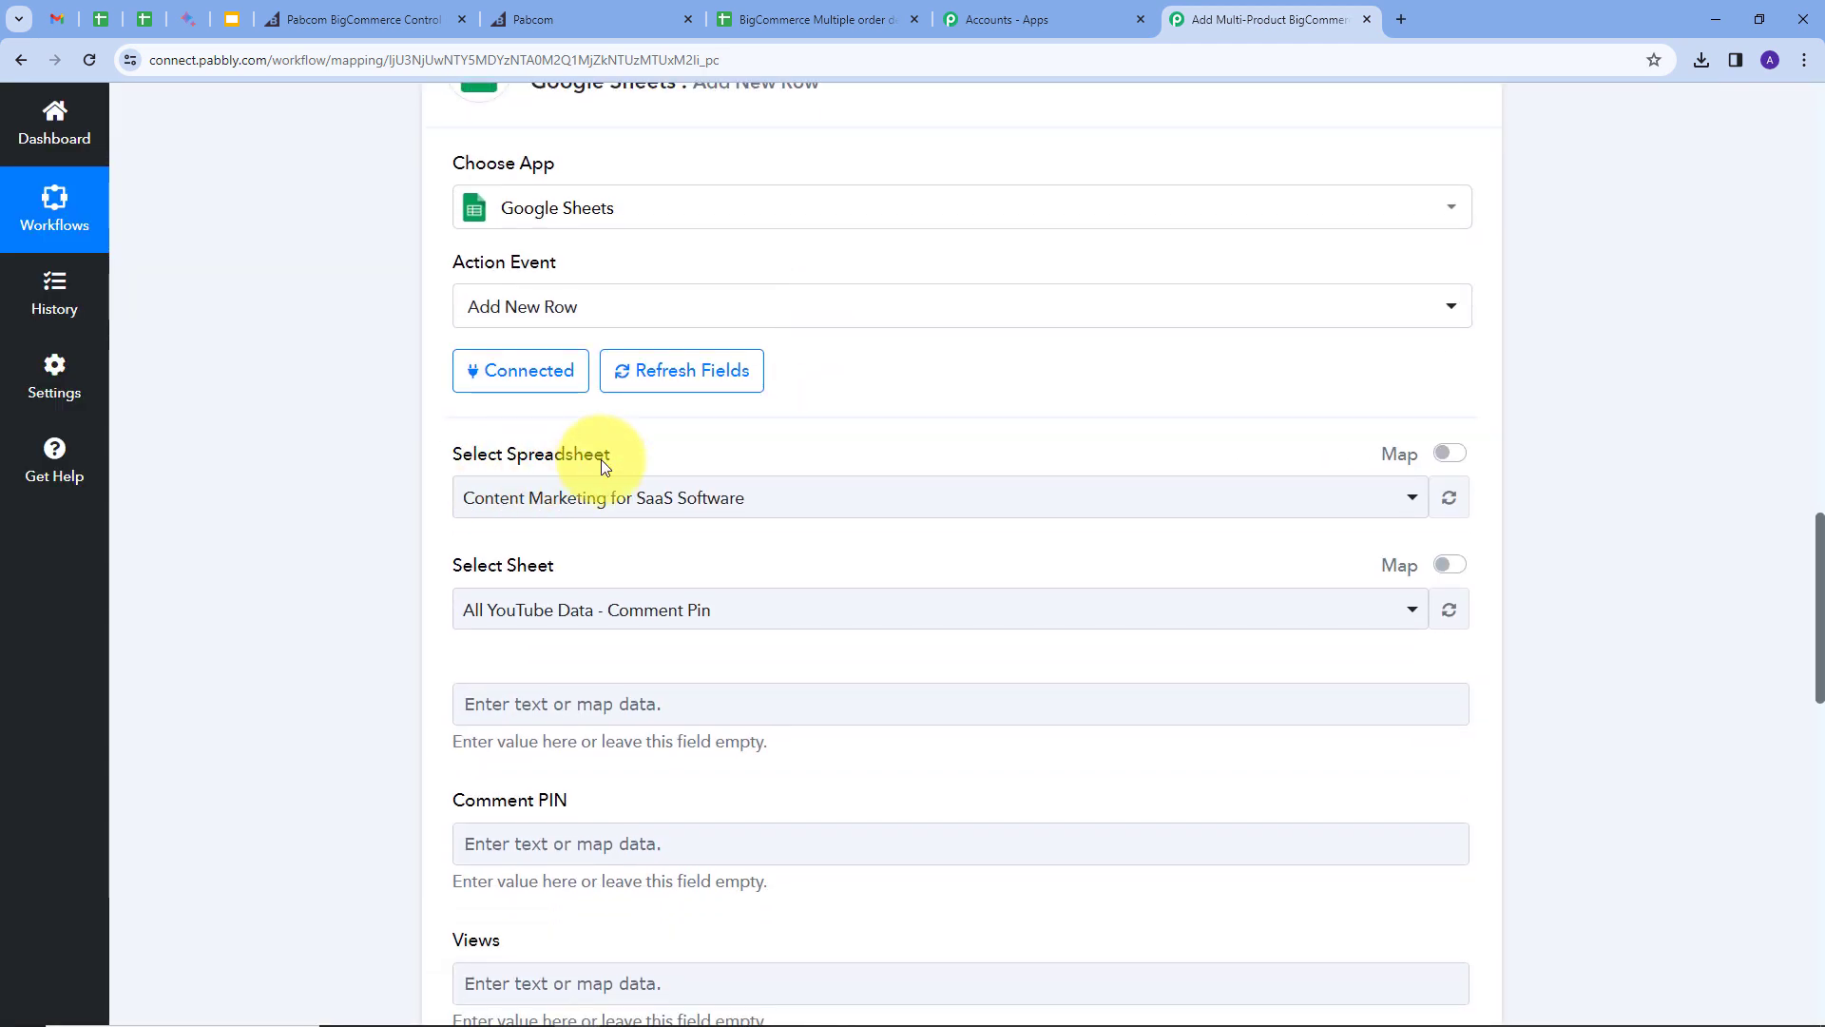
left_click(813, 19)
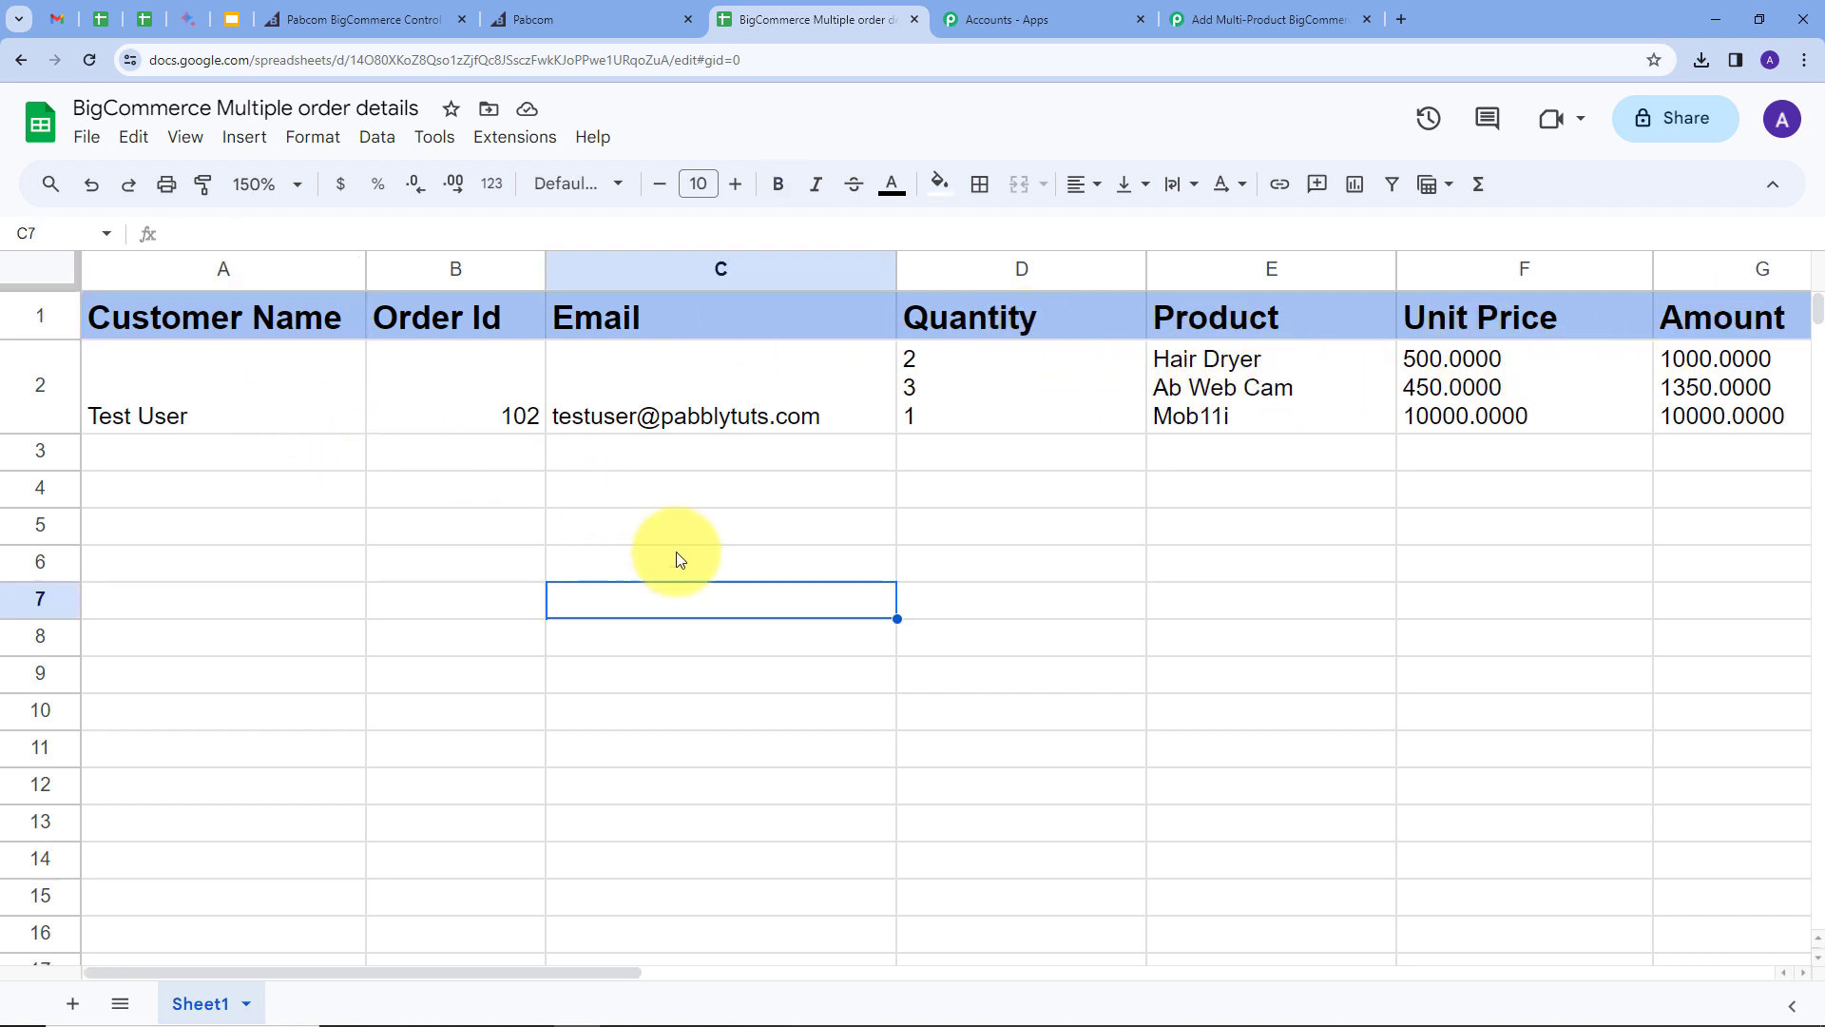
Step: Review the sheet's columns Customer Name through Amount, then return to the Pabbly Connect workflow
left_click(1225, 20)
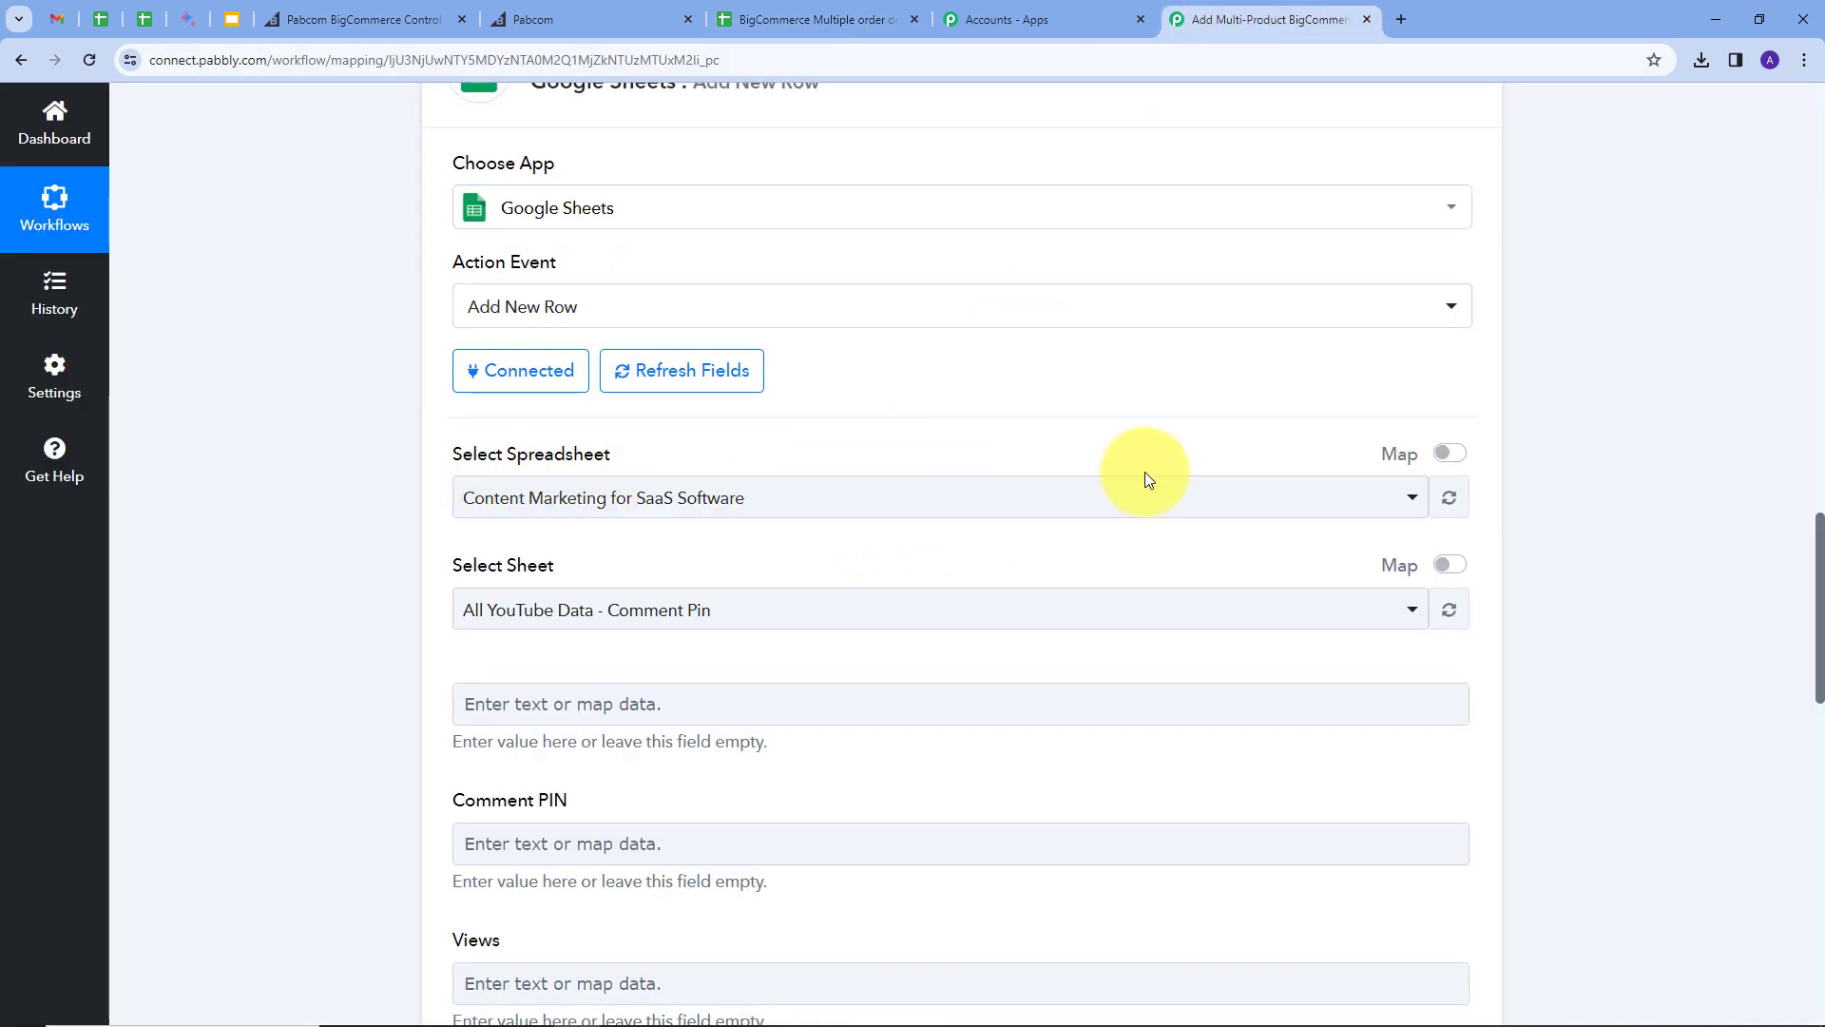
Step: Choose the 'BigCommerce Multiple order details' spreadsheet, Sheet1, and review the loaded Customer Name through Total fields
left_click(853, 504)
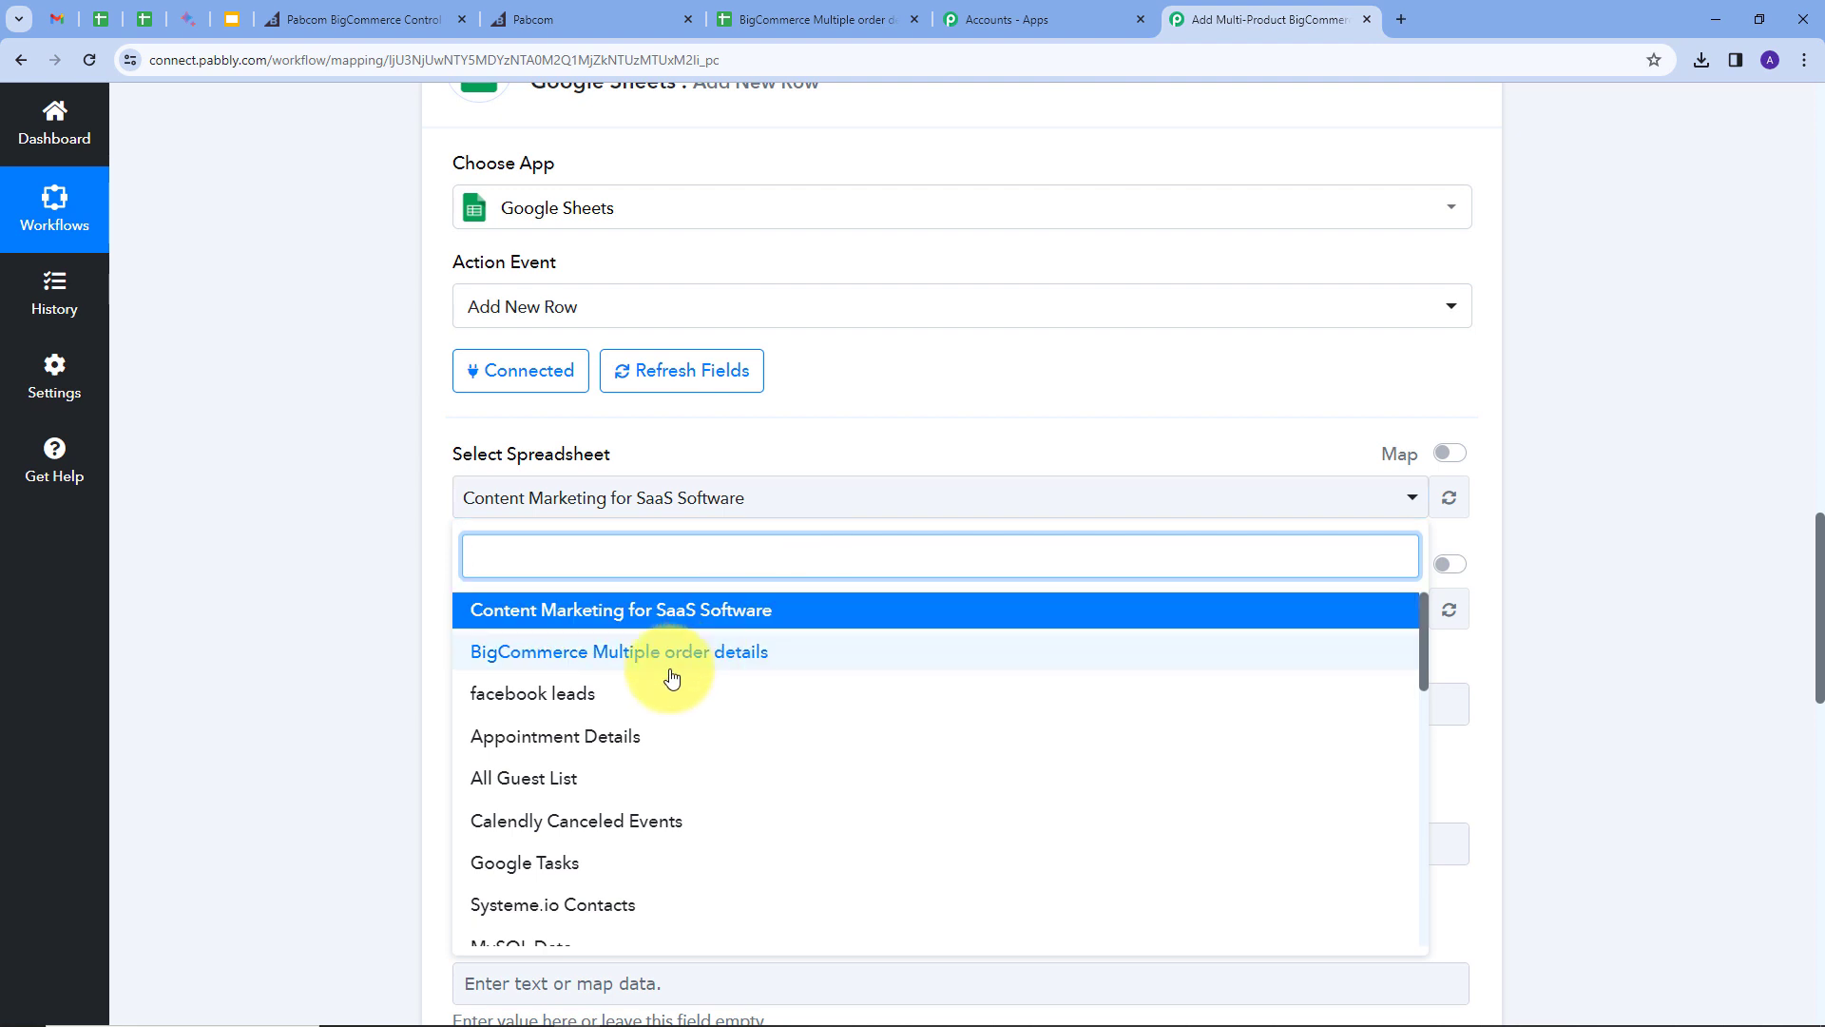
scroll(672, 672, "down", 2)
scroll(679, 778, "up", 2)
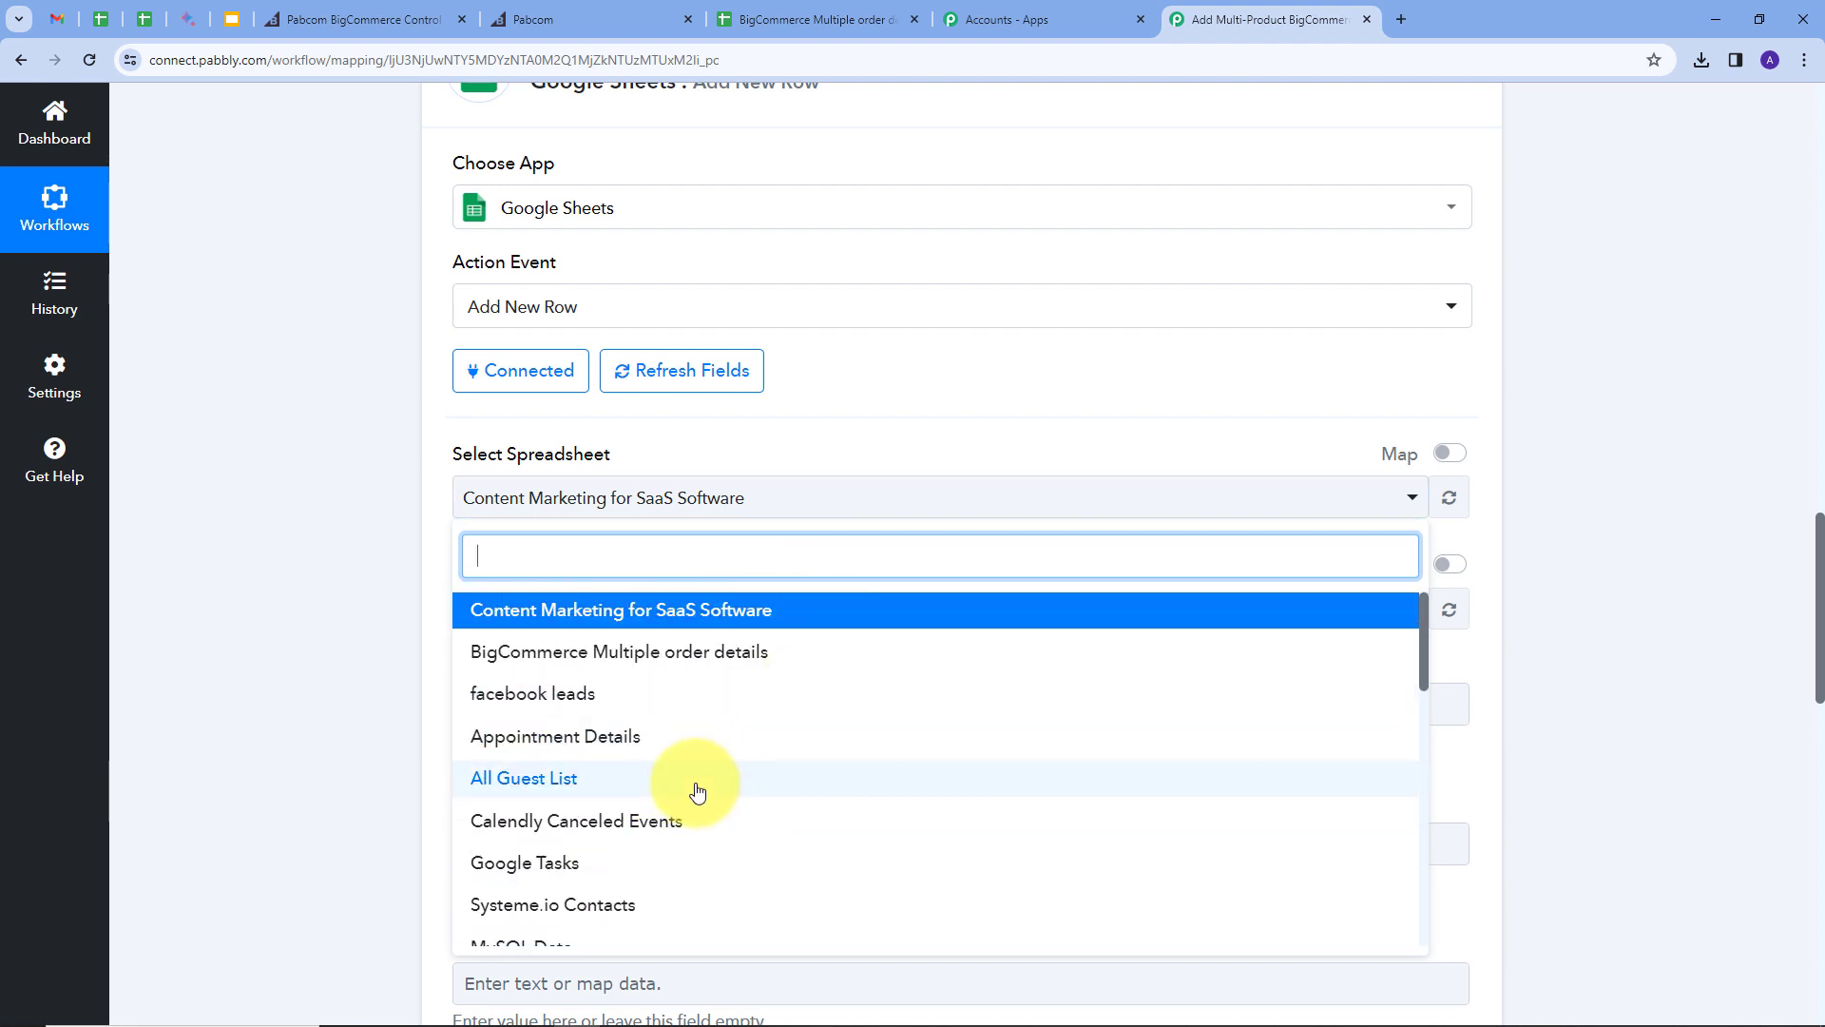
left_click(649, 657)
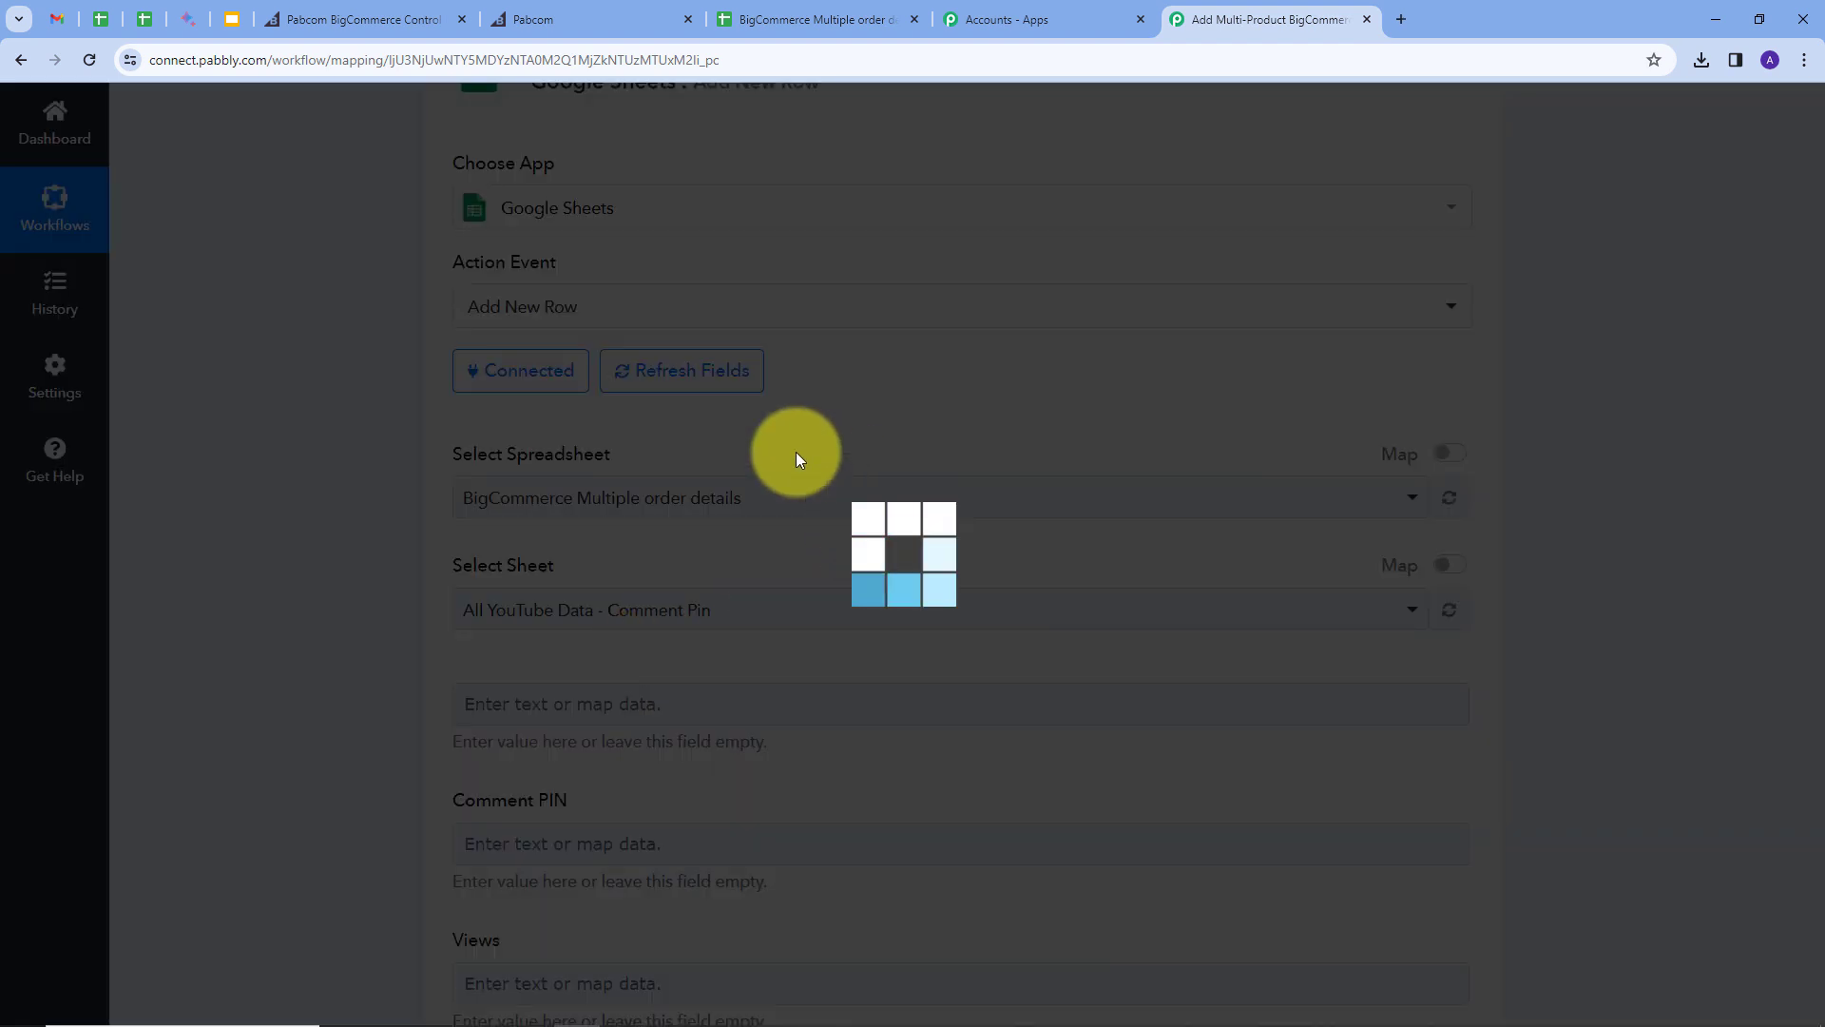
scroll(601, 453, "down", 3)
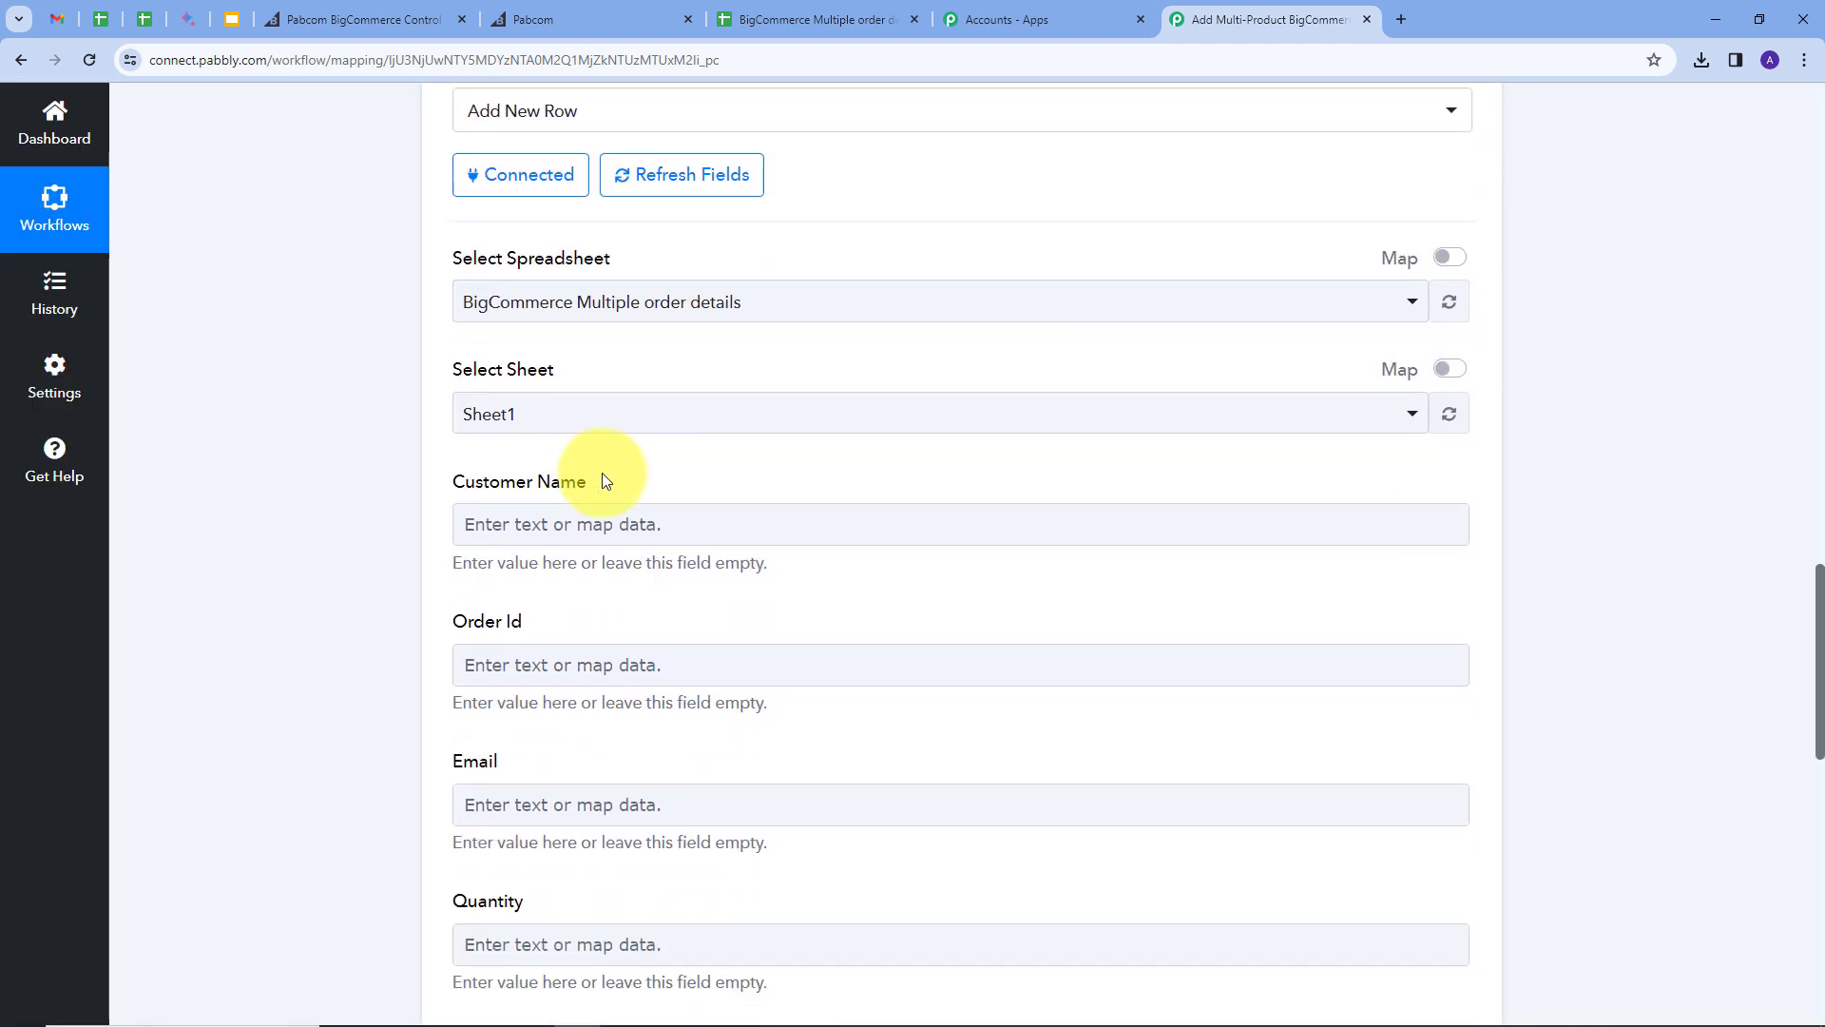
scroll(685, 631, "down", 3)
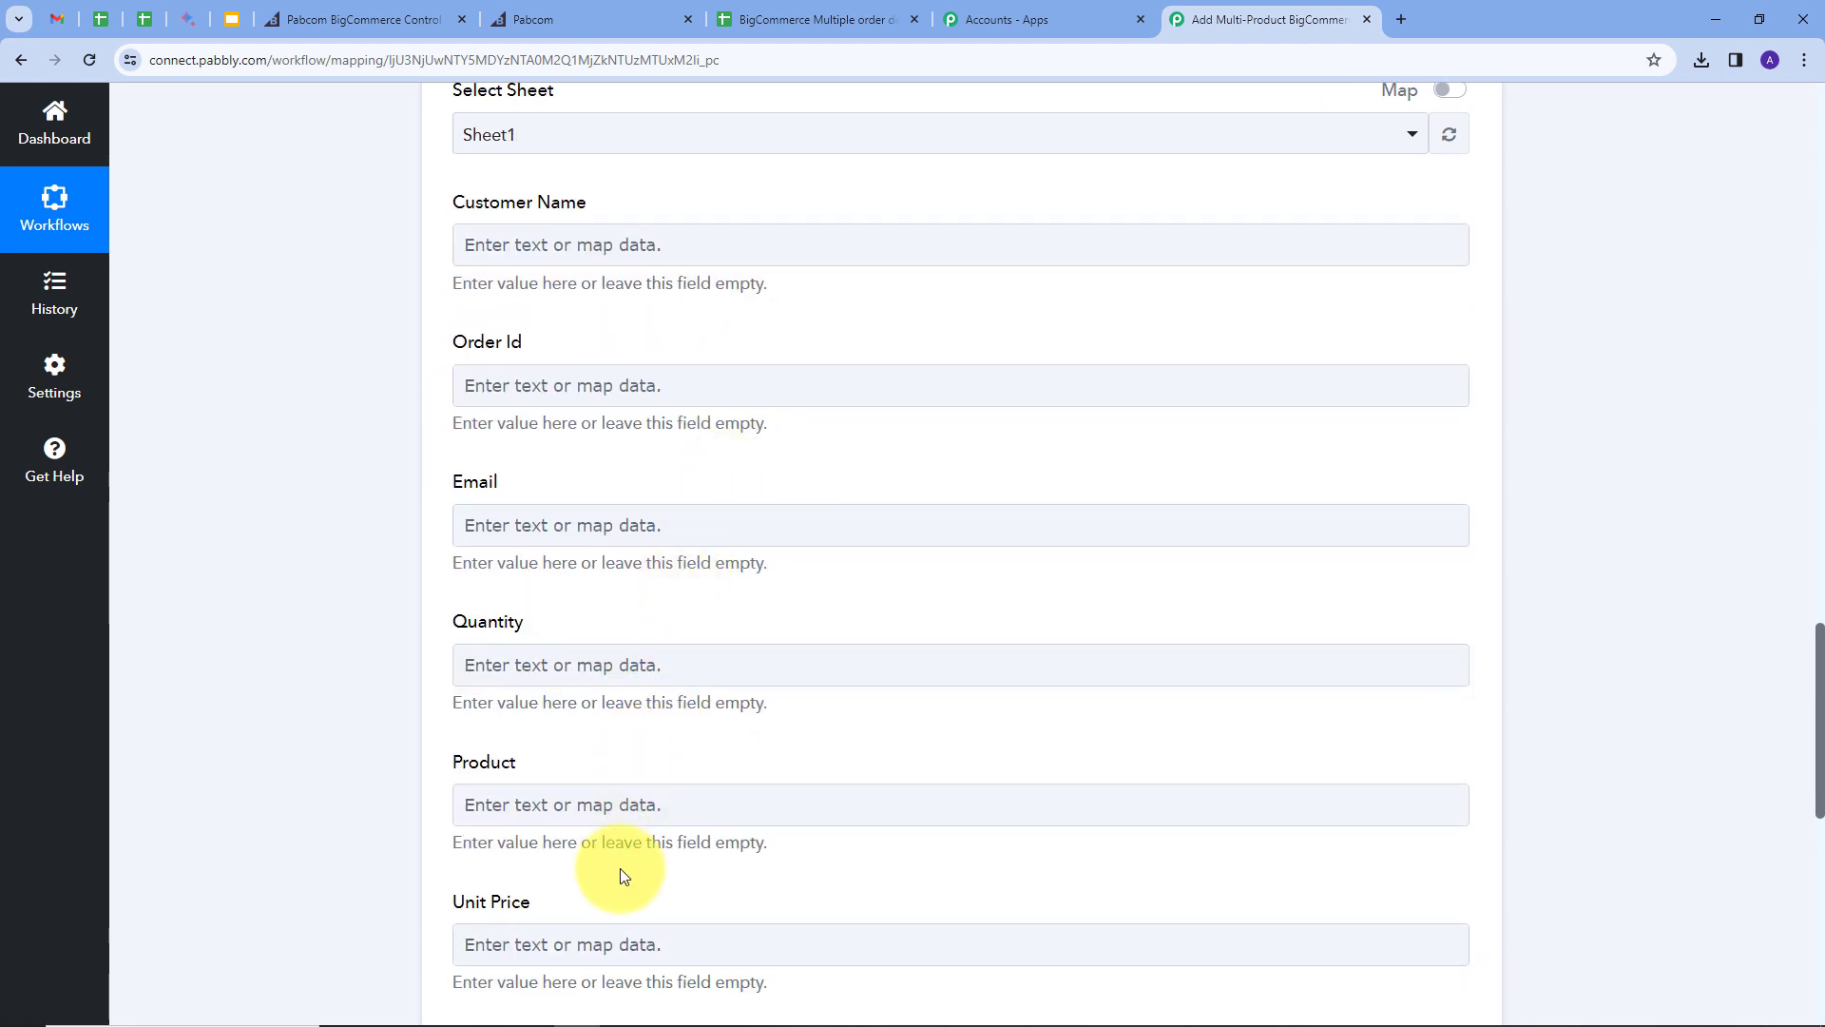
scroll(789, 646, "down", 3)
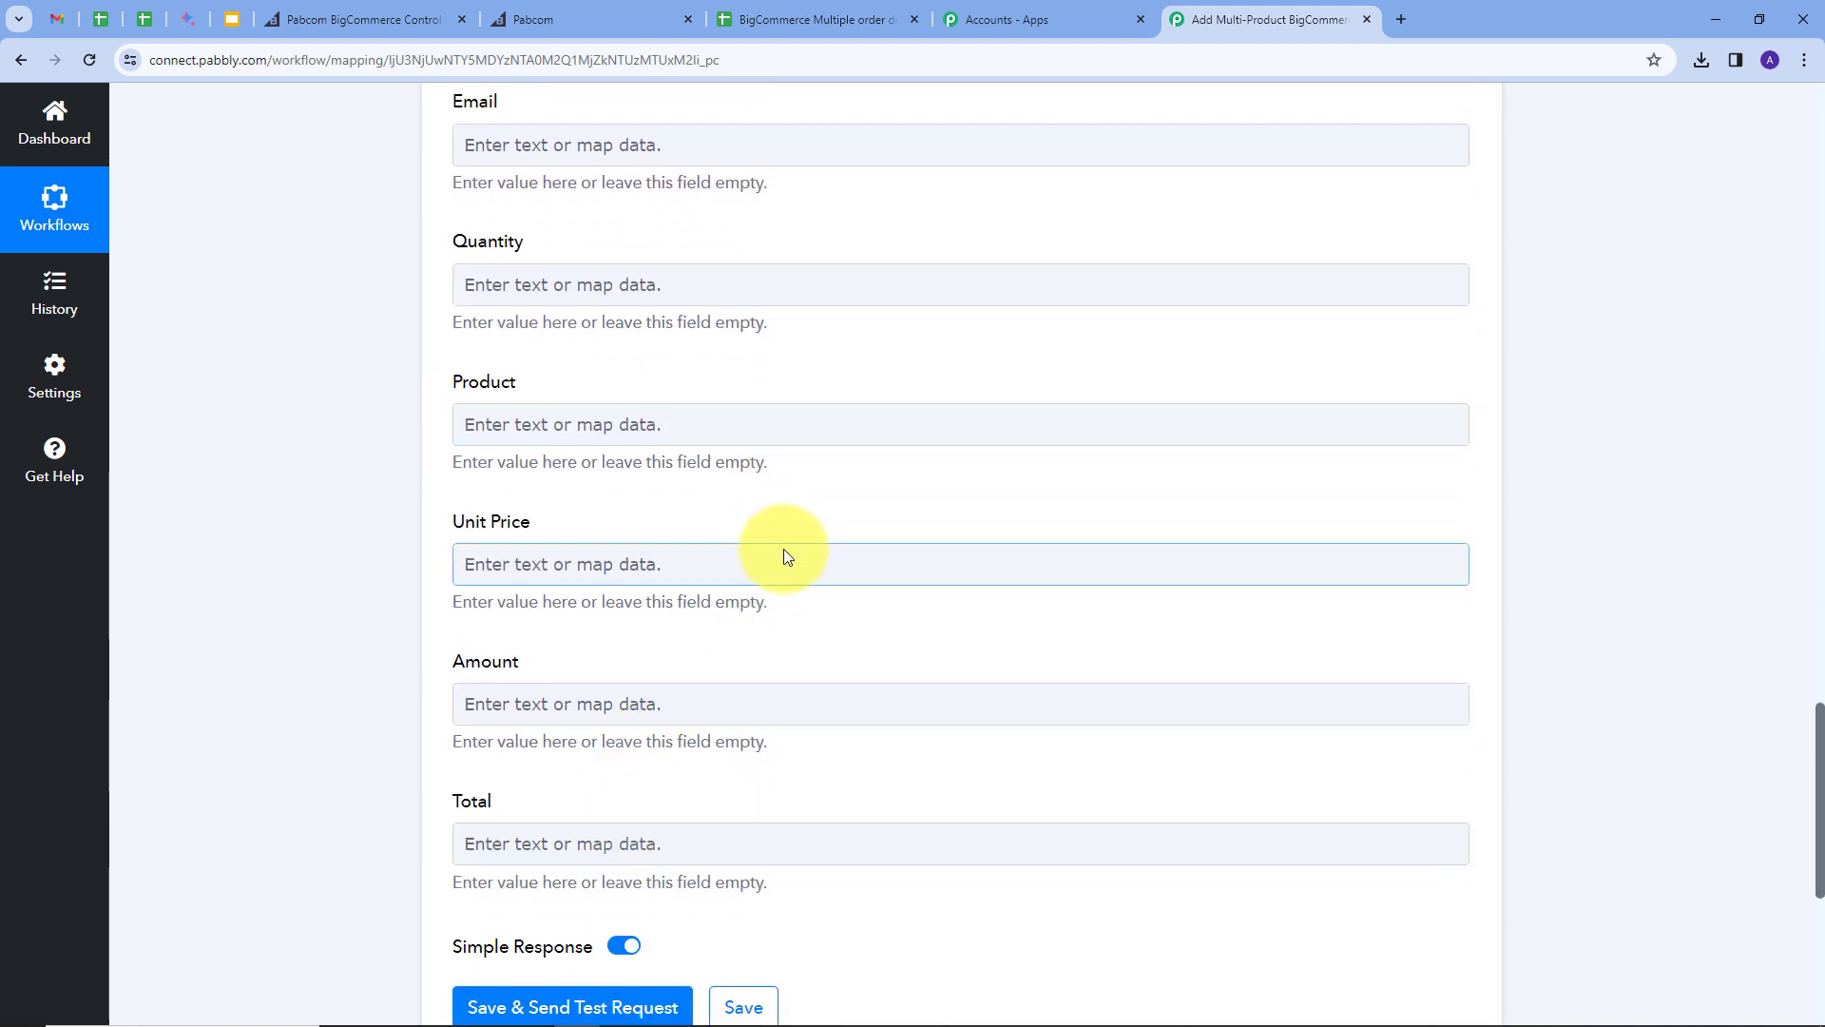
scroll(780, 547, "up", 3)
scroll(779, 546, "up", 2)
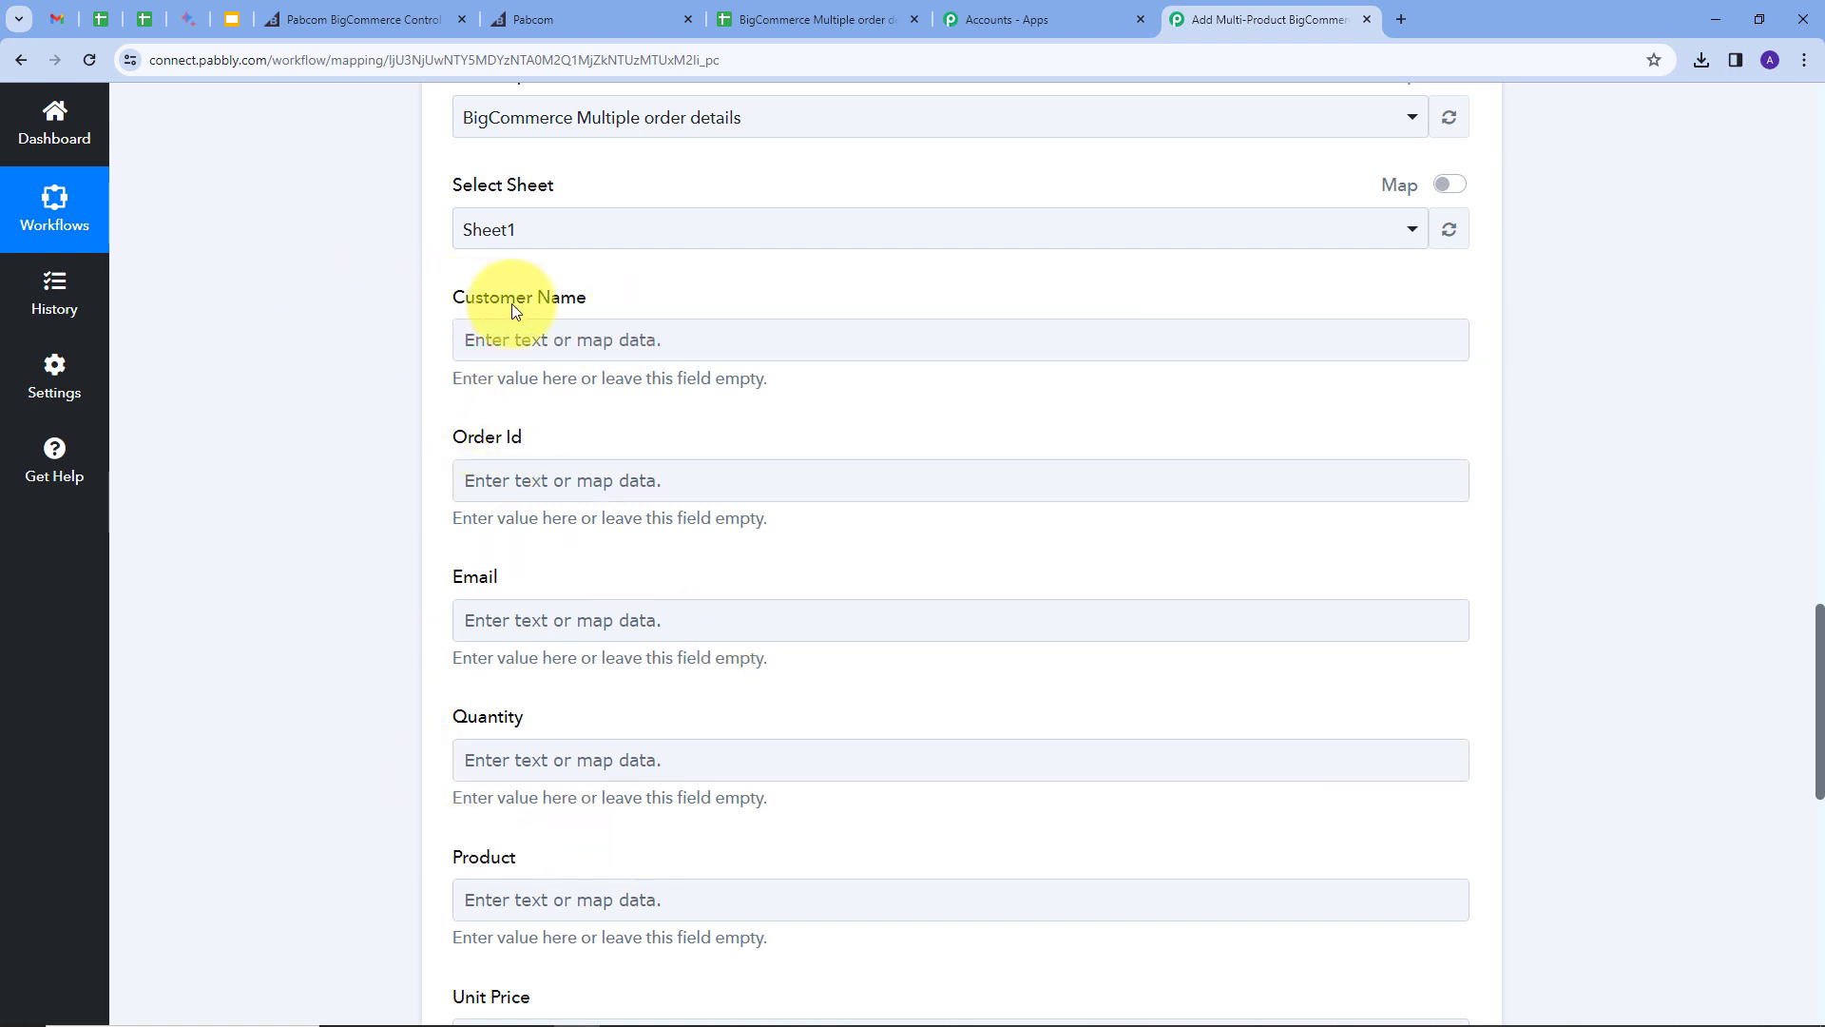
Step: Map the billing first and last name into the Customer Name column
left_click(571, 334)
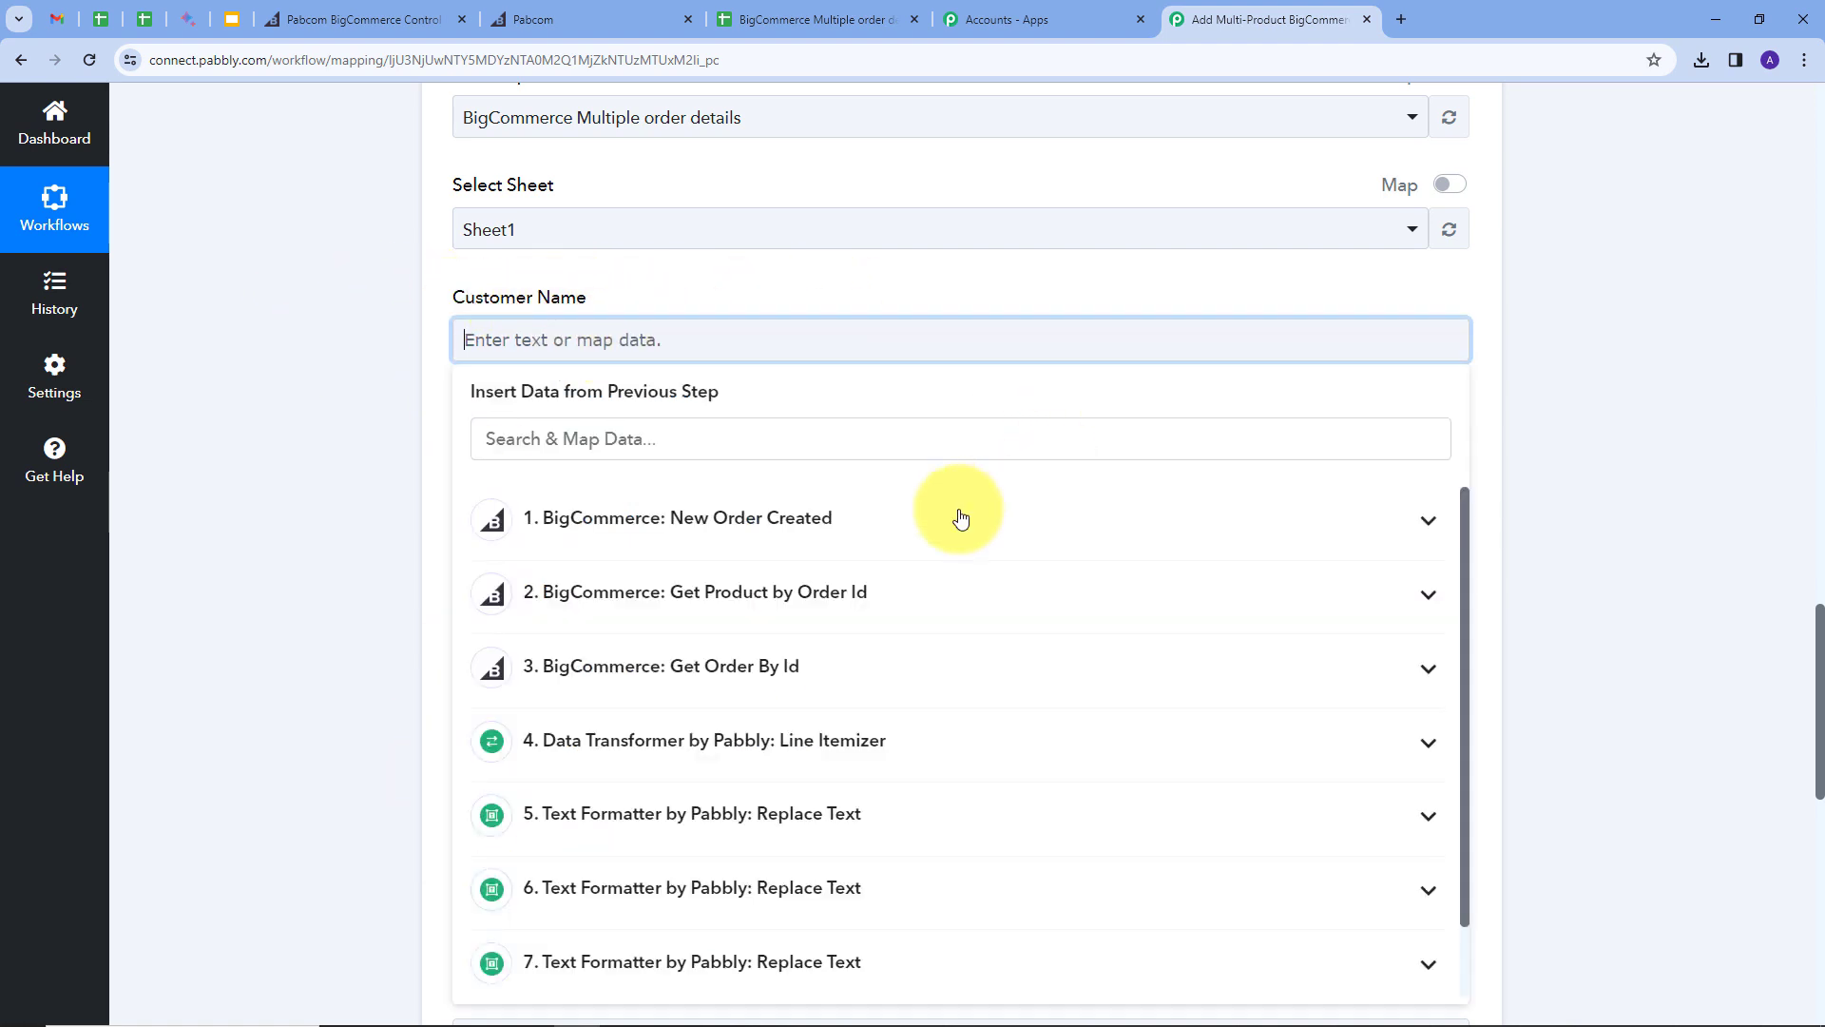
left_click(837, 671)
type("name")
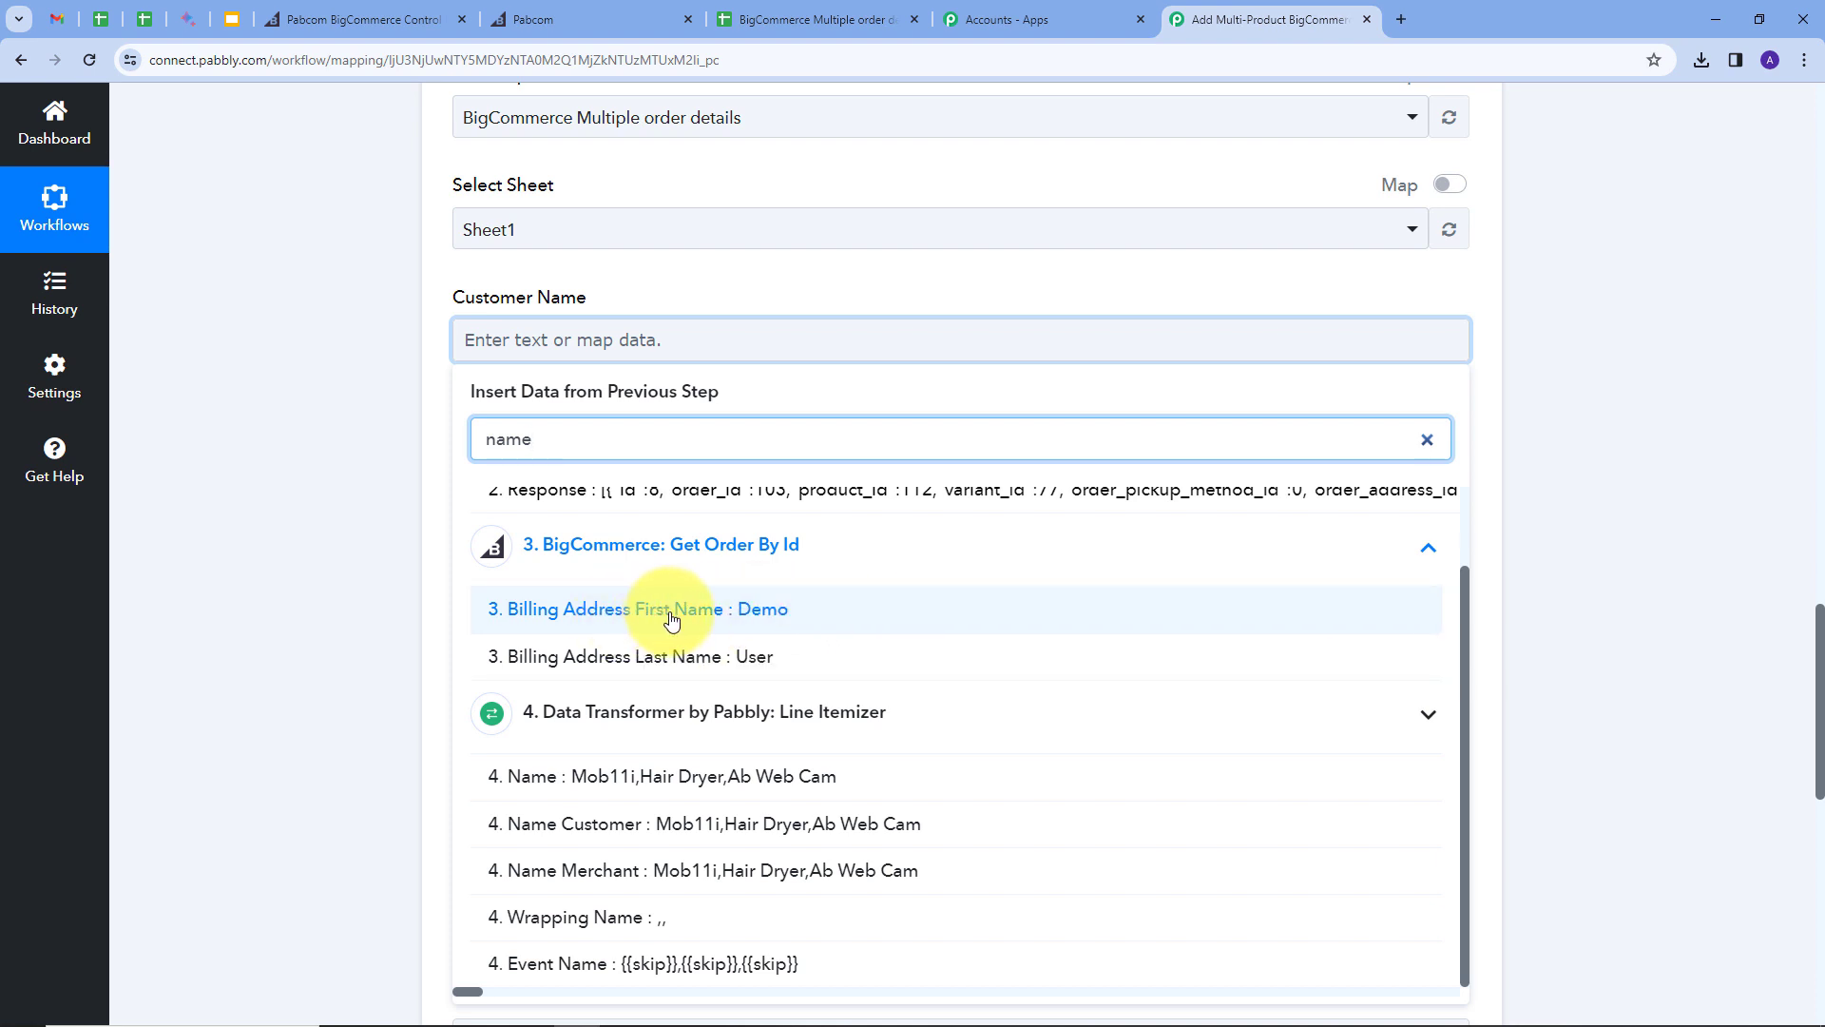
left_click(672, 620)
left_click(654, 669)
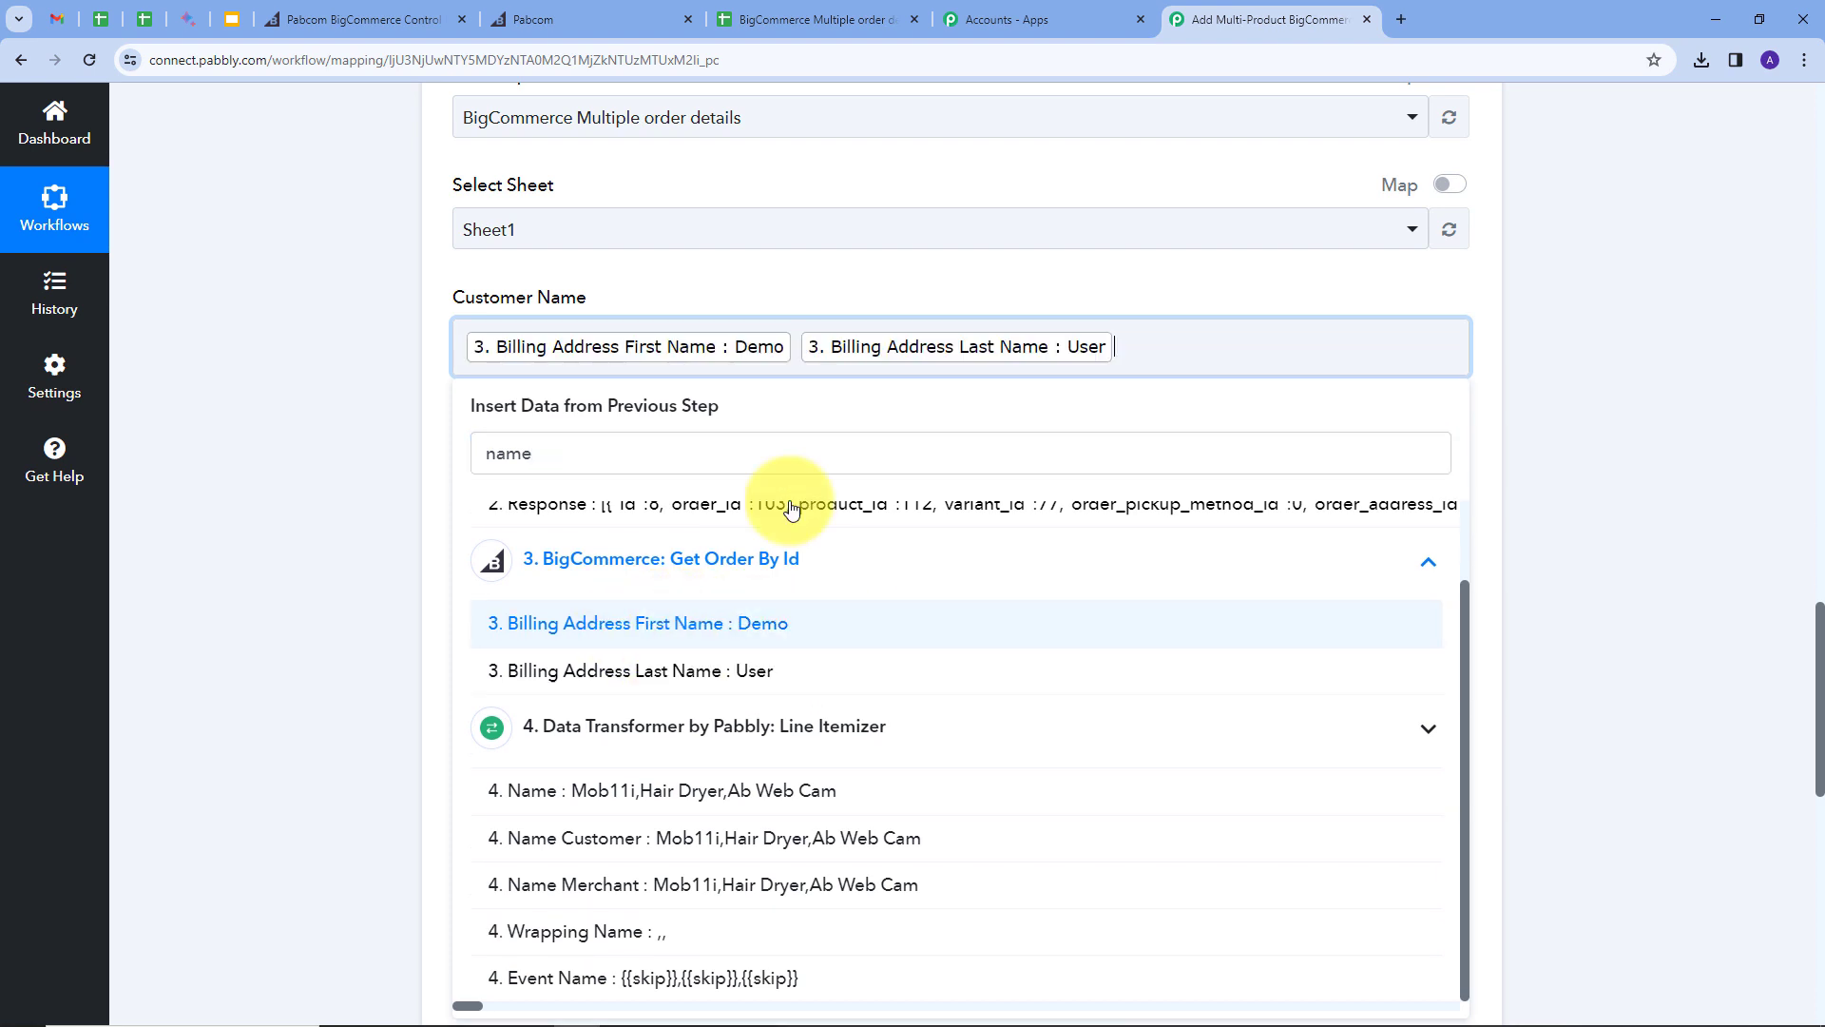
left_click(758, 289)
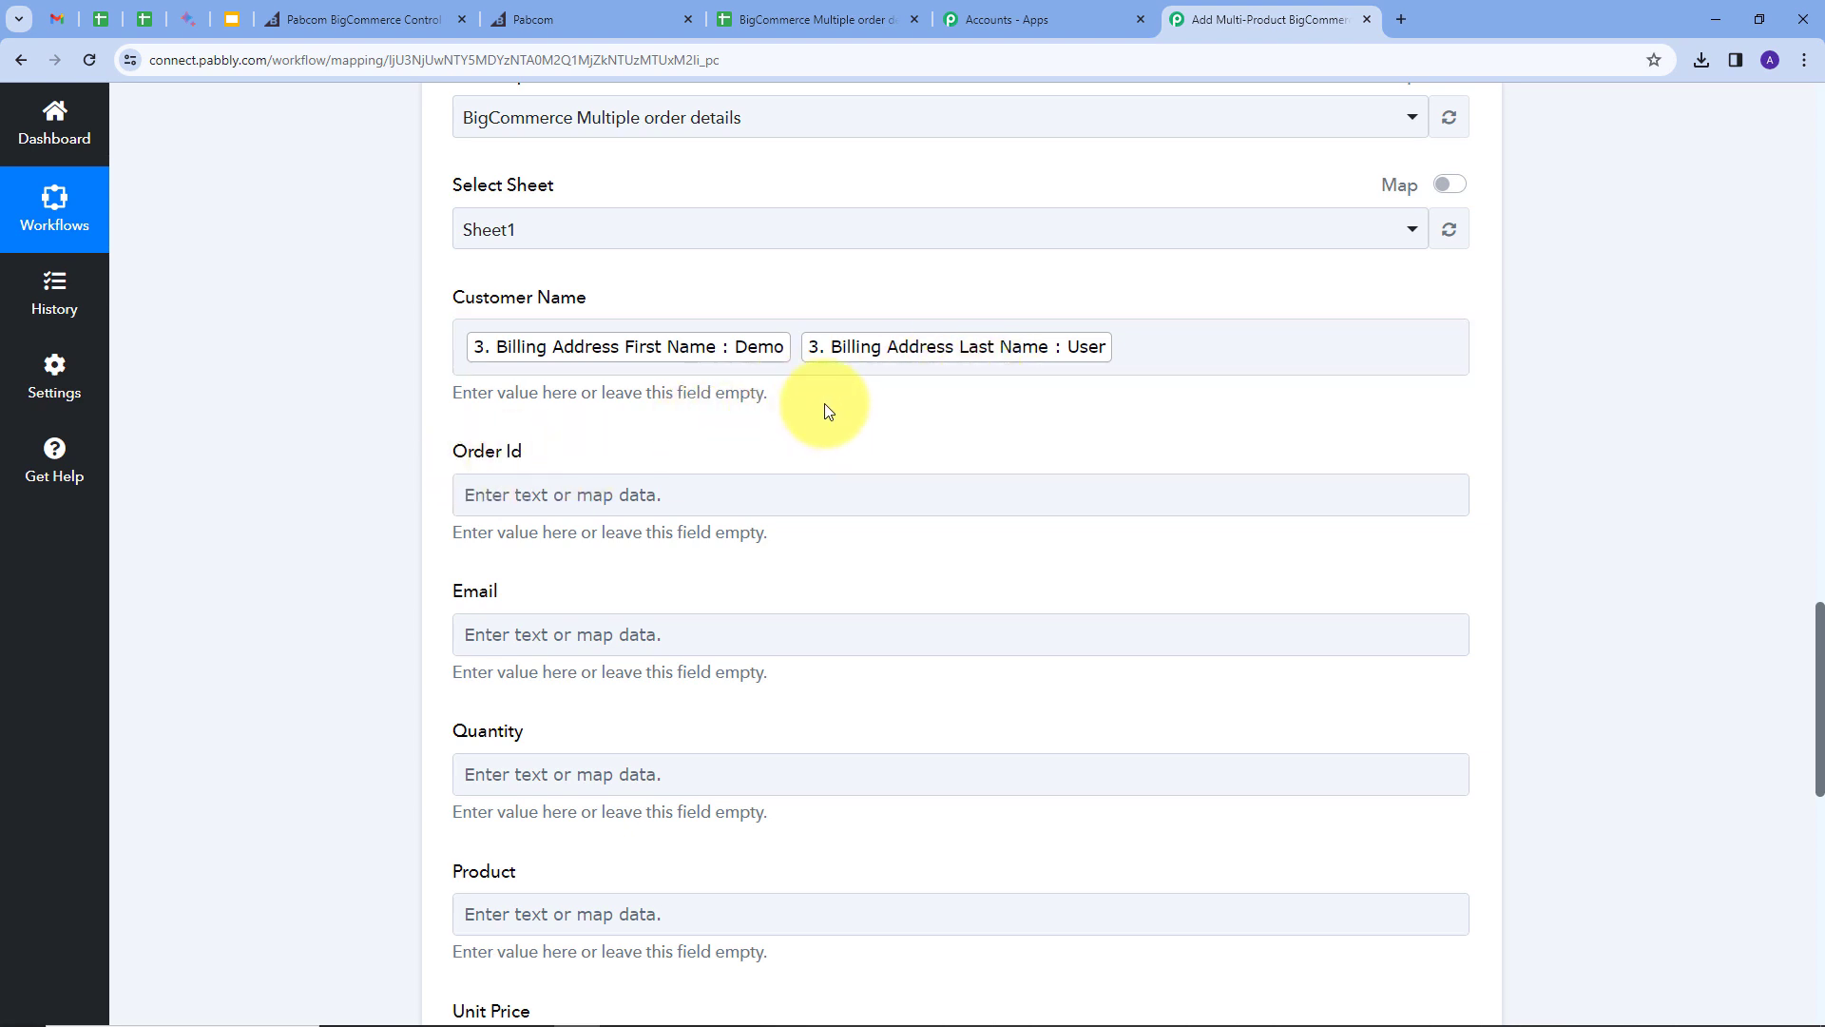
scroll(640, 346, "down", 1)
Step: Map the Get Order By Id step's order Id (103) into Order Id
left_click(602, 396)
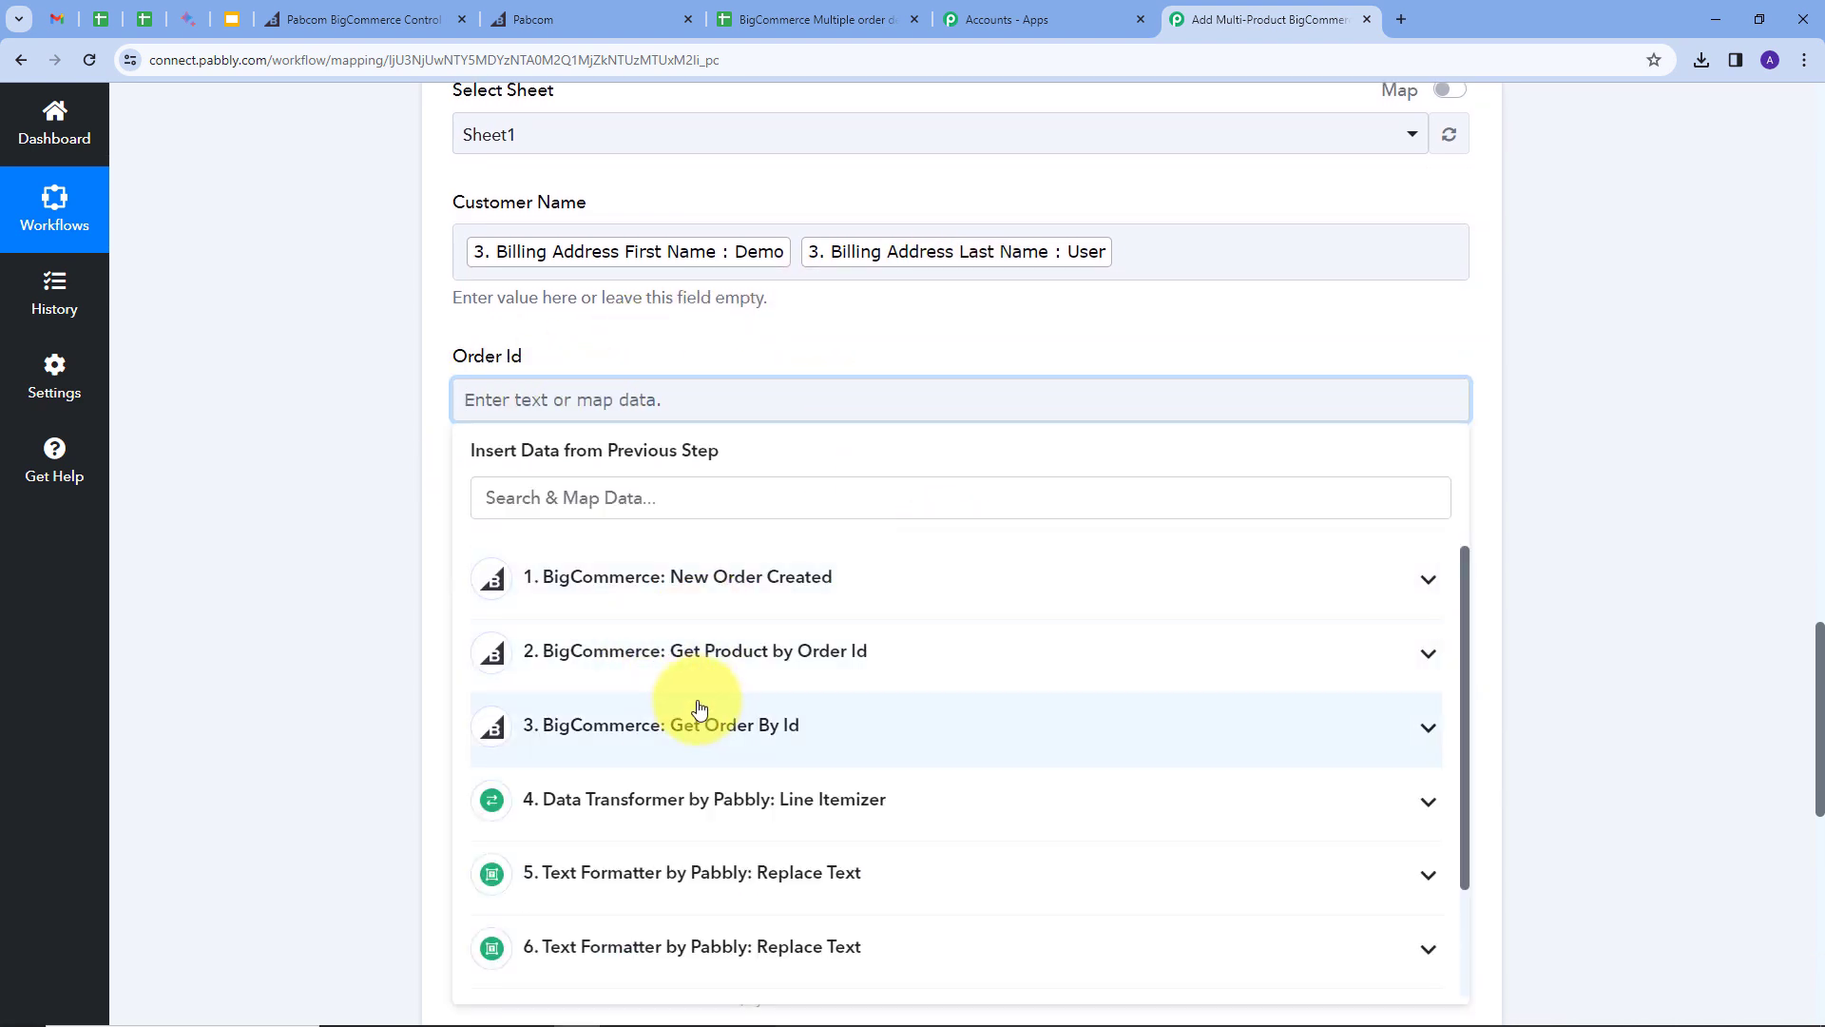
left_click(831, 719)
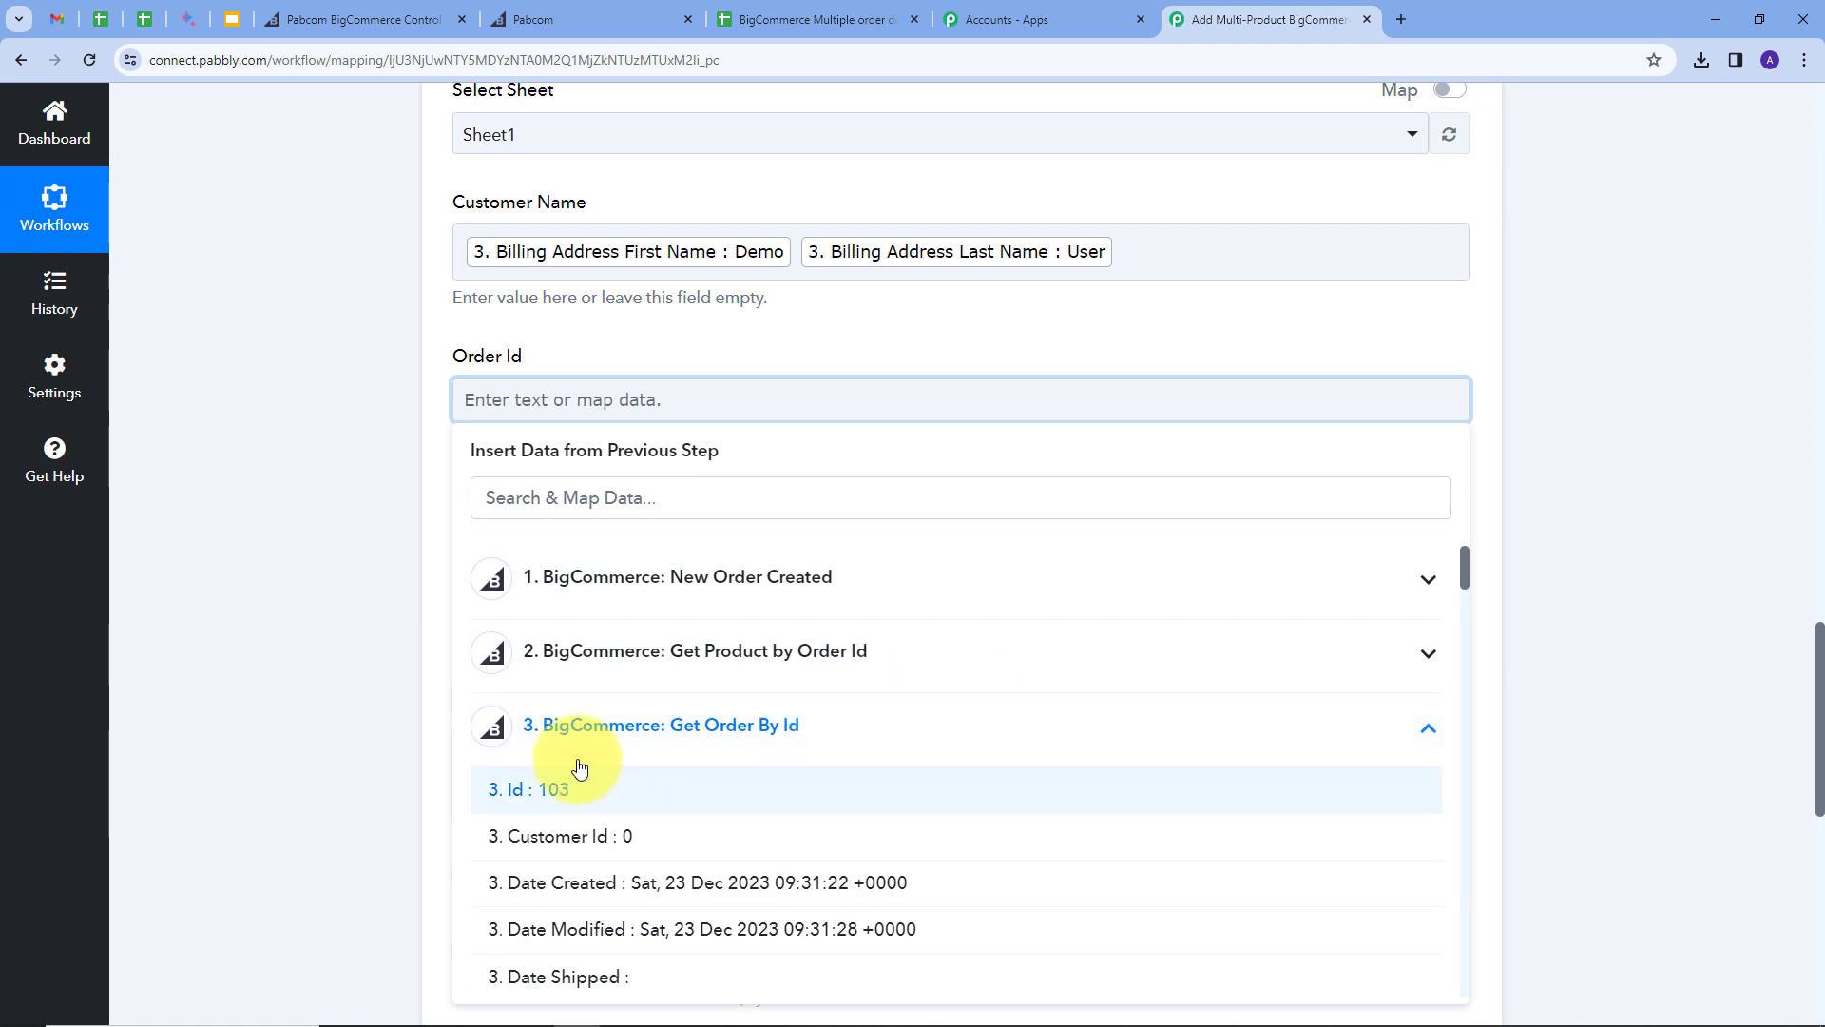
left_click(538, 801)
left_click(717, 343)
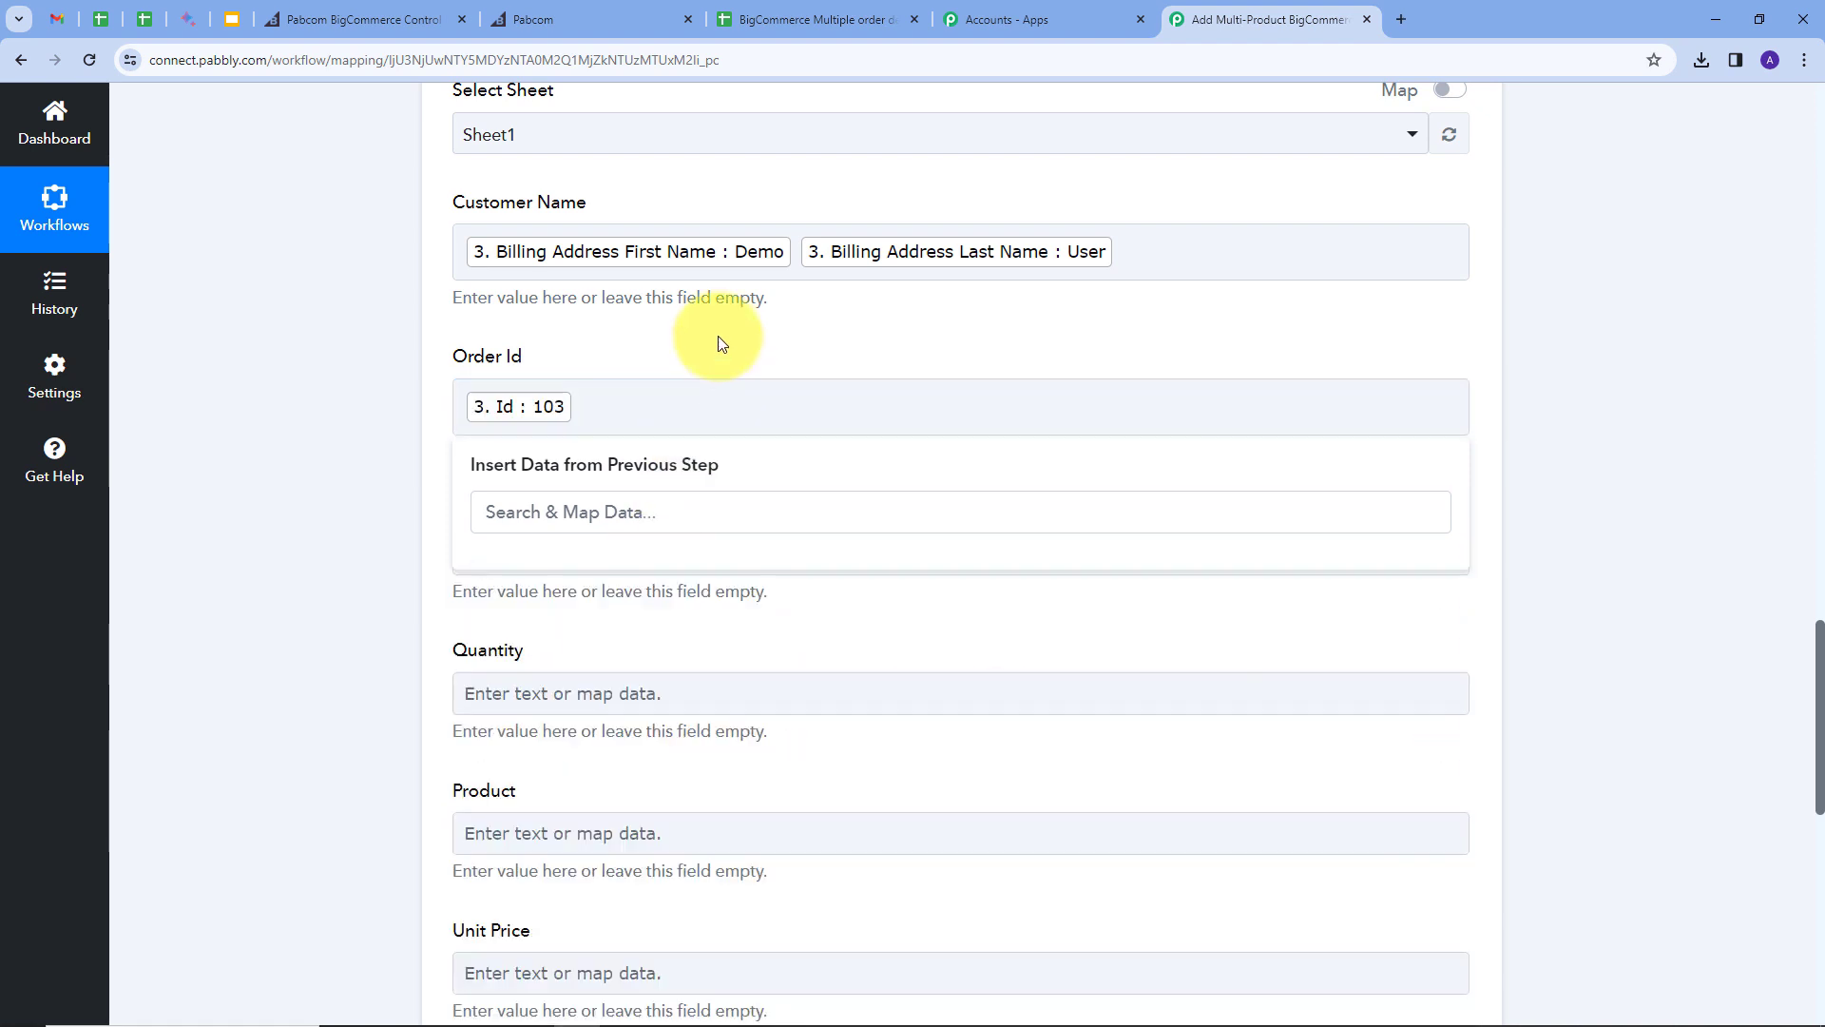
scroll(717, 342, "down", 1)
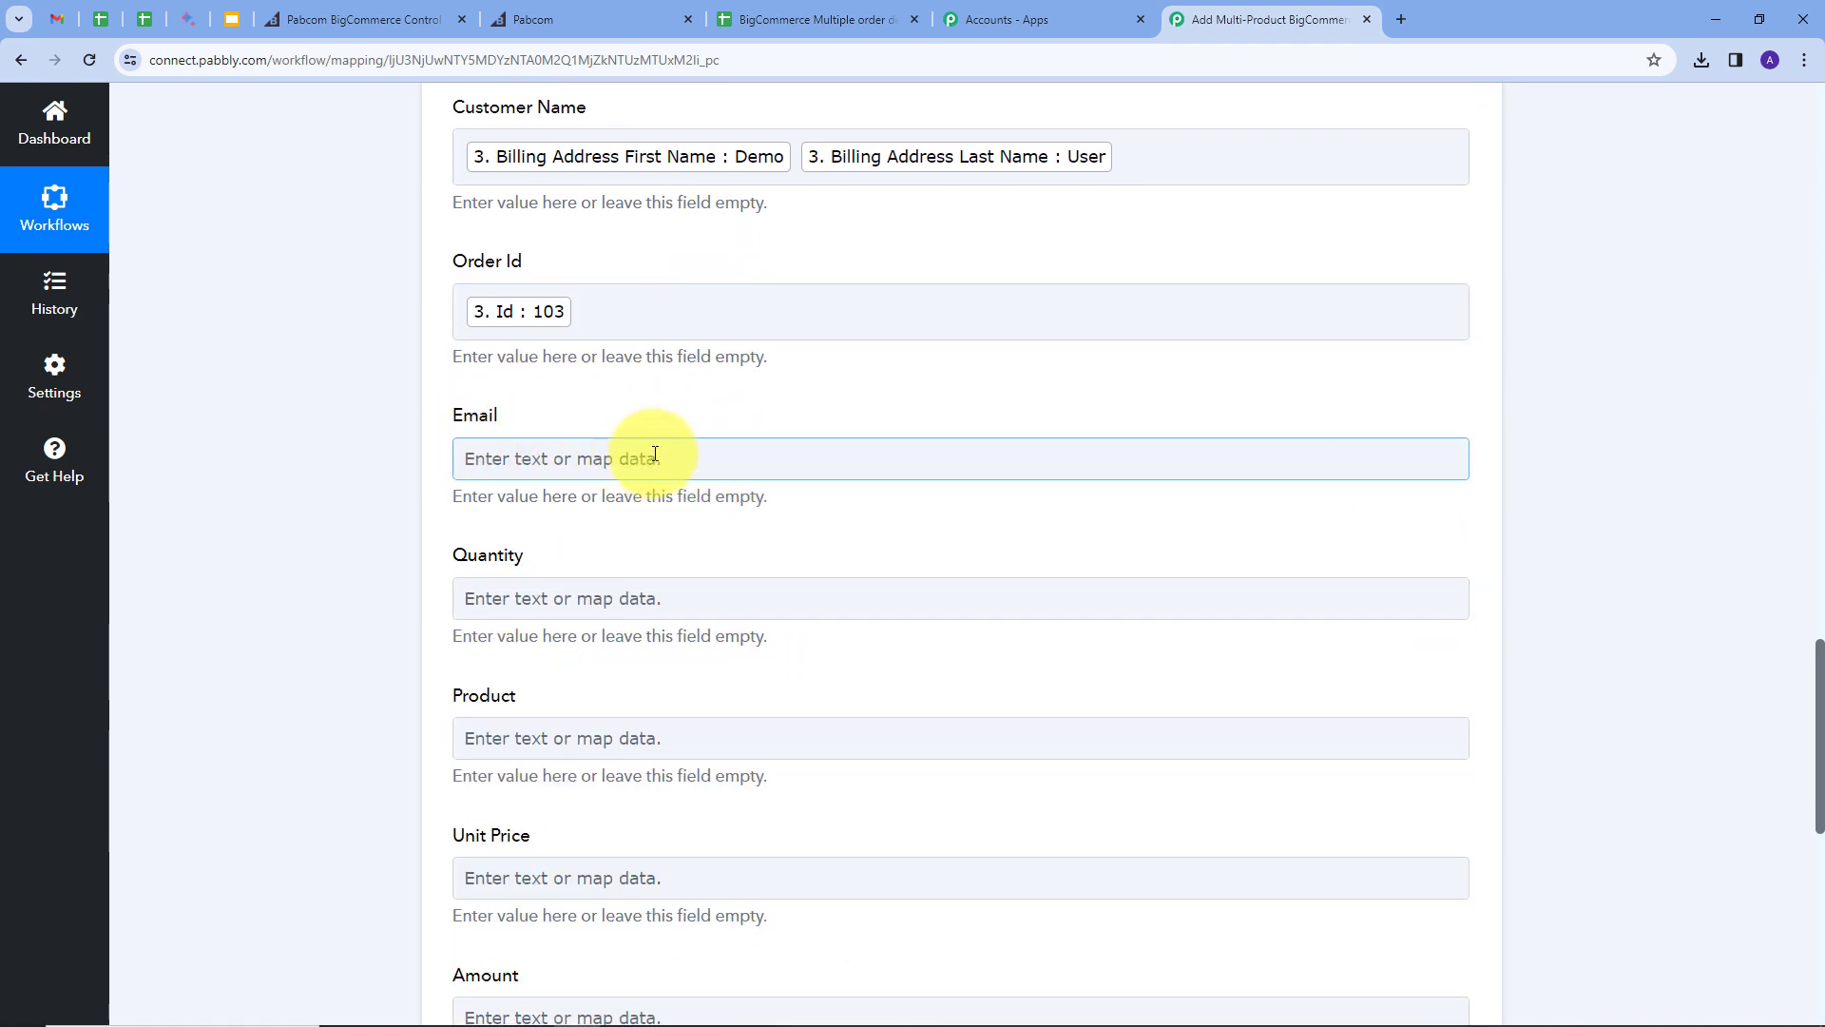
Step: Map the billing email into the Email column
left_click(677, 458)
left_click(654, 555)
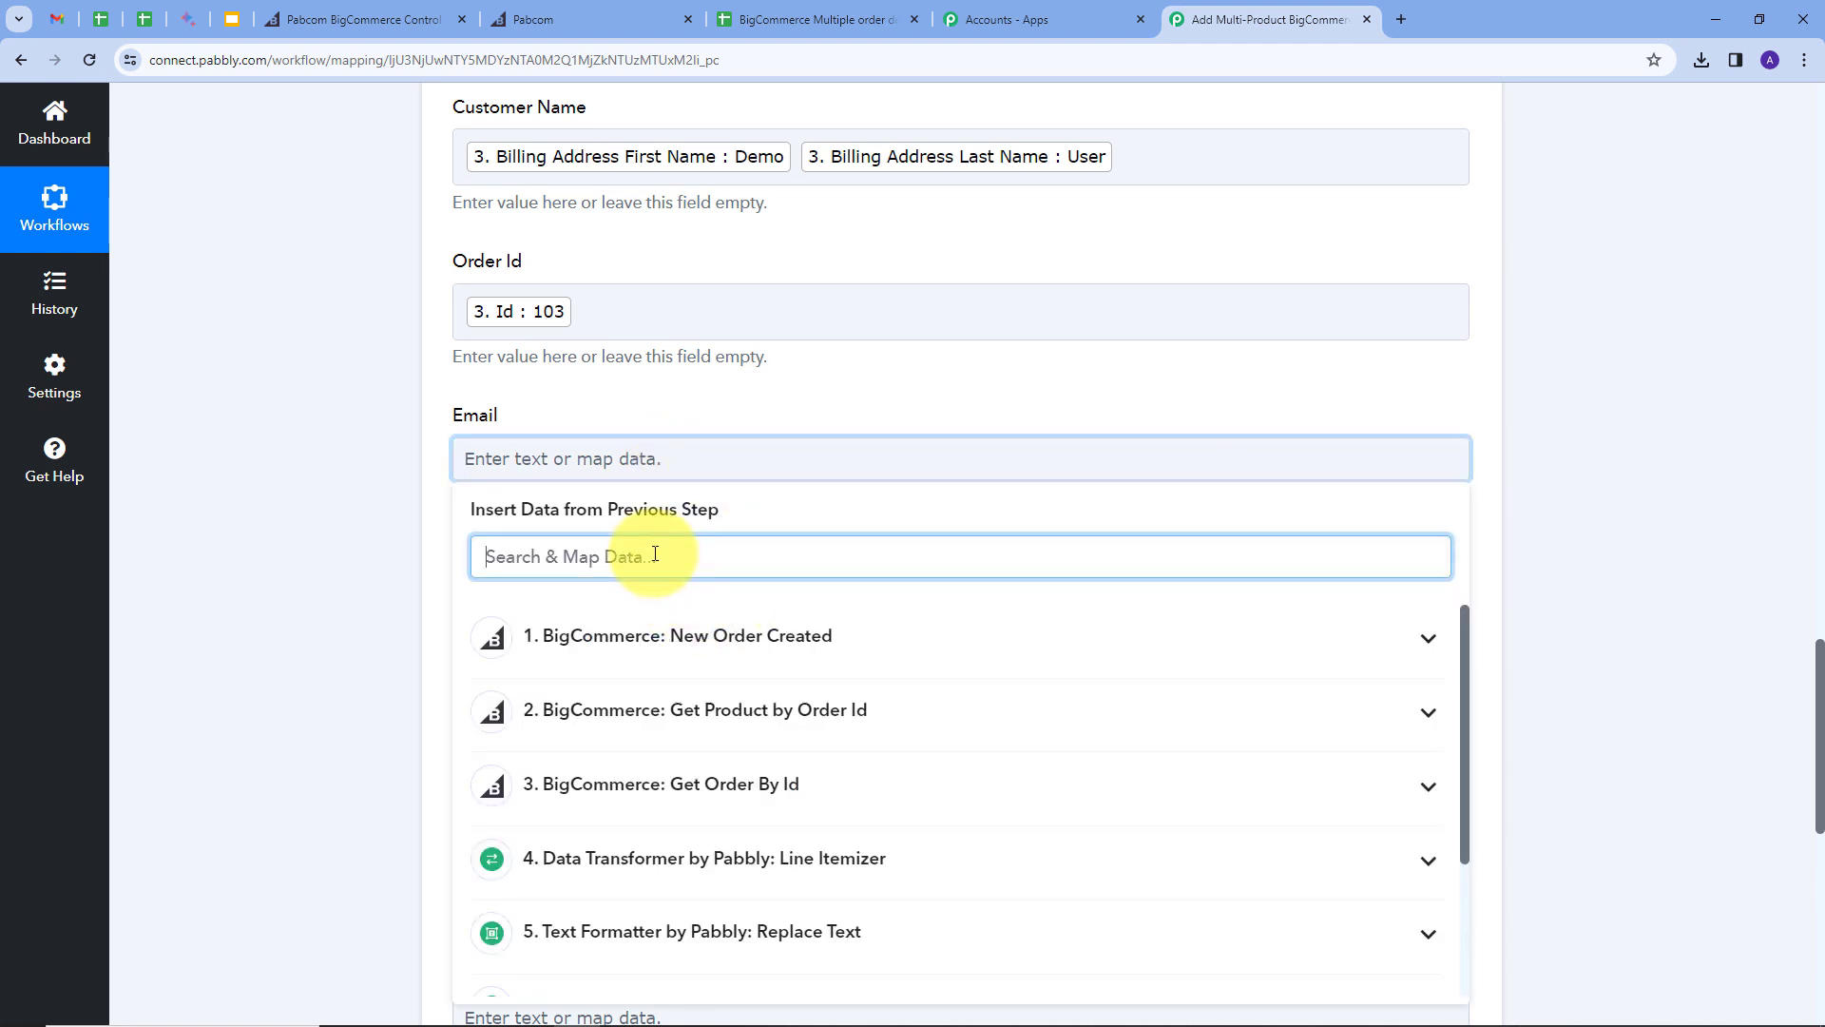
type("email")
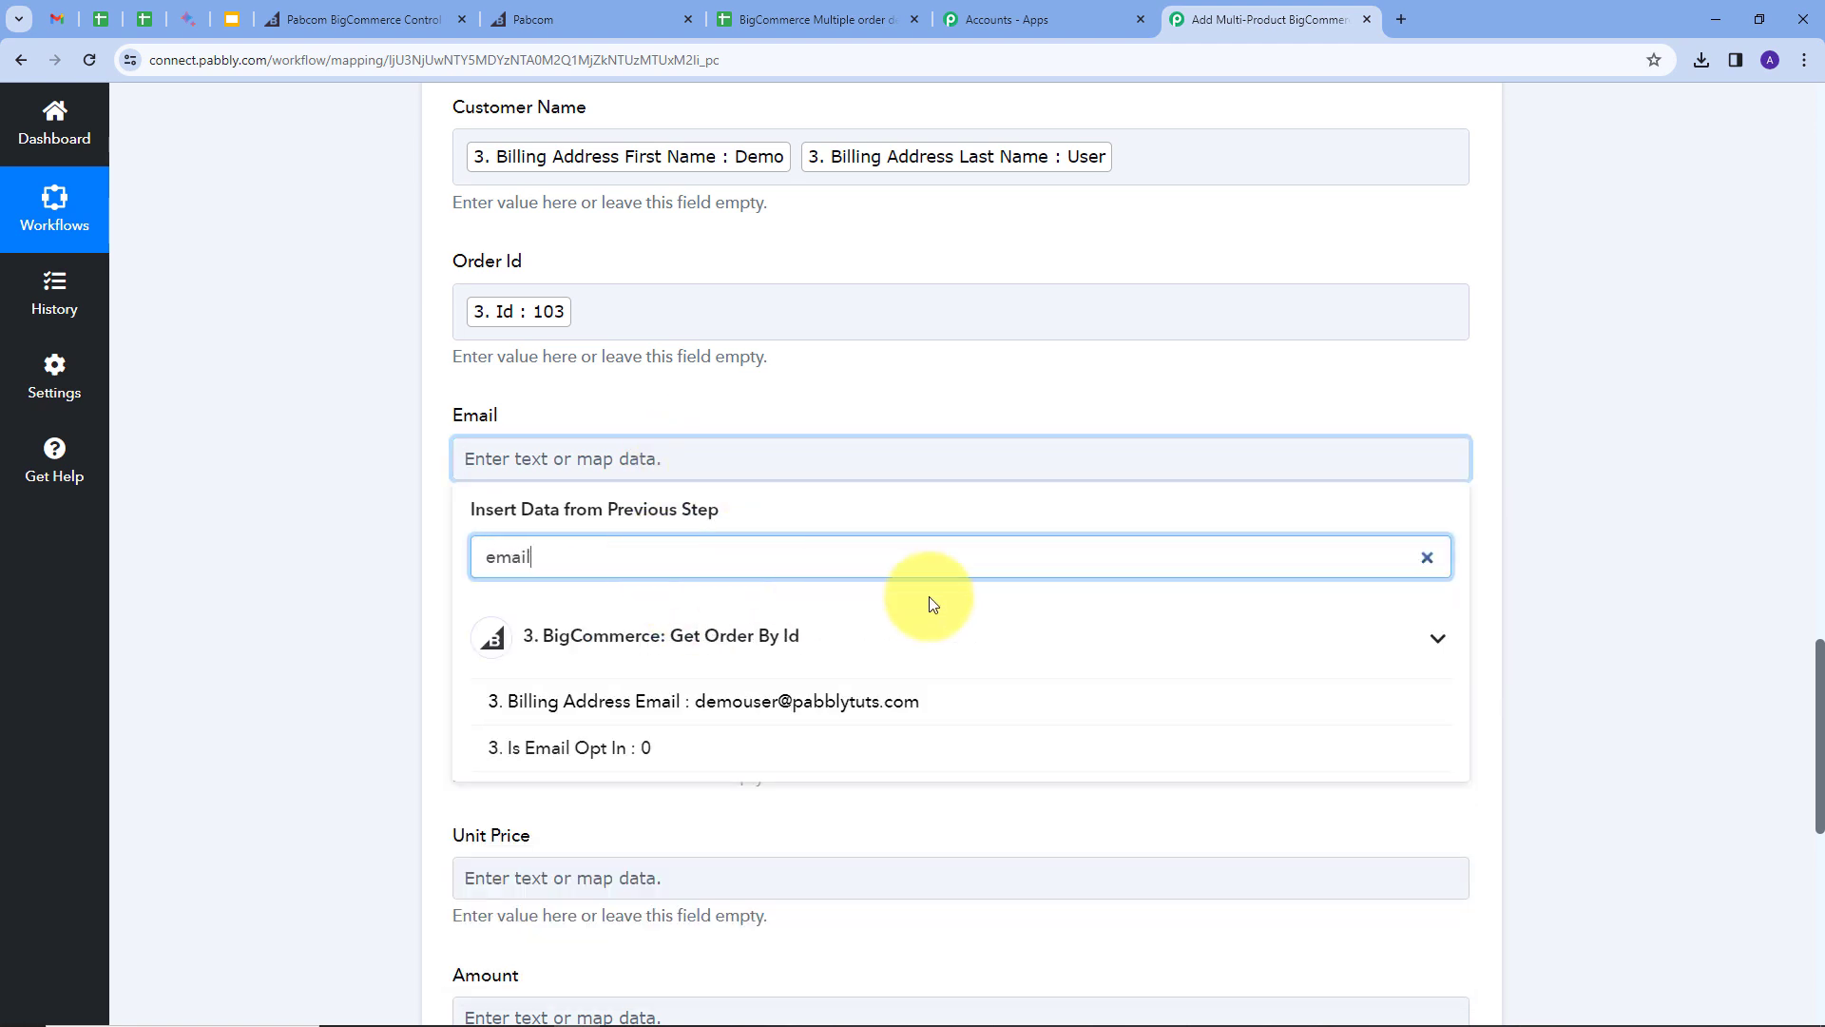
left_click(671, 704)
left_click(835, 408)
scroll(836, 408, "down", 1)
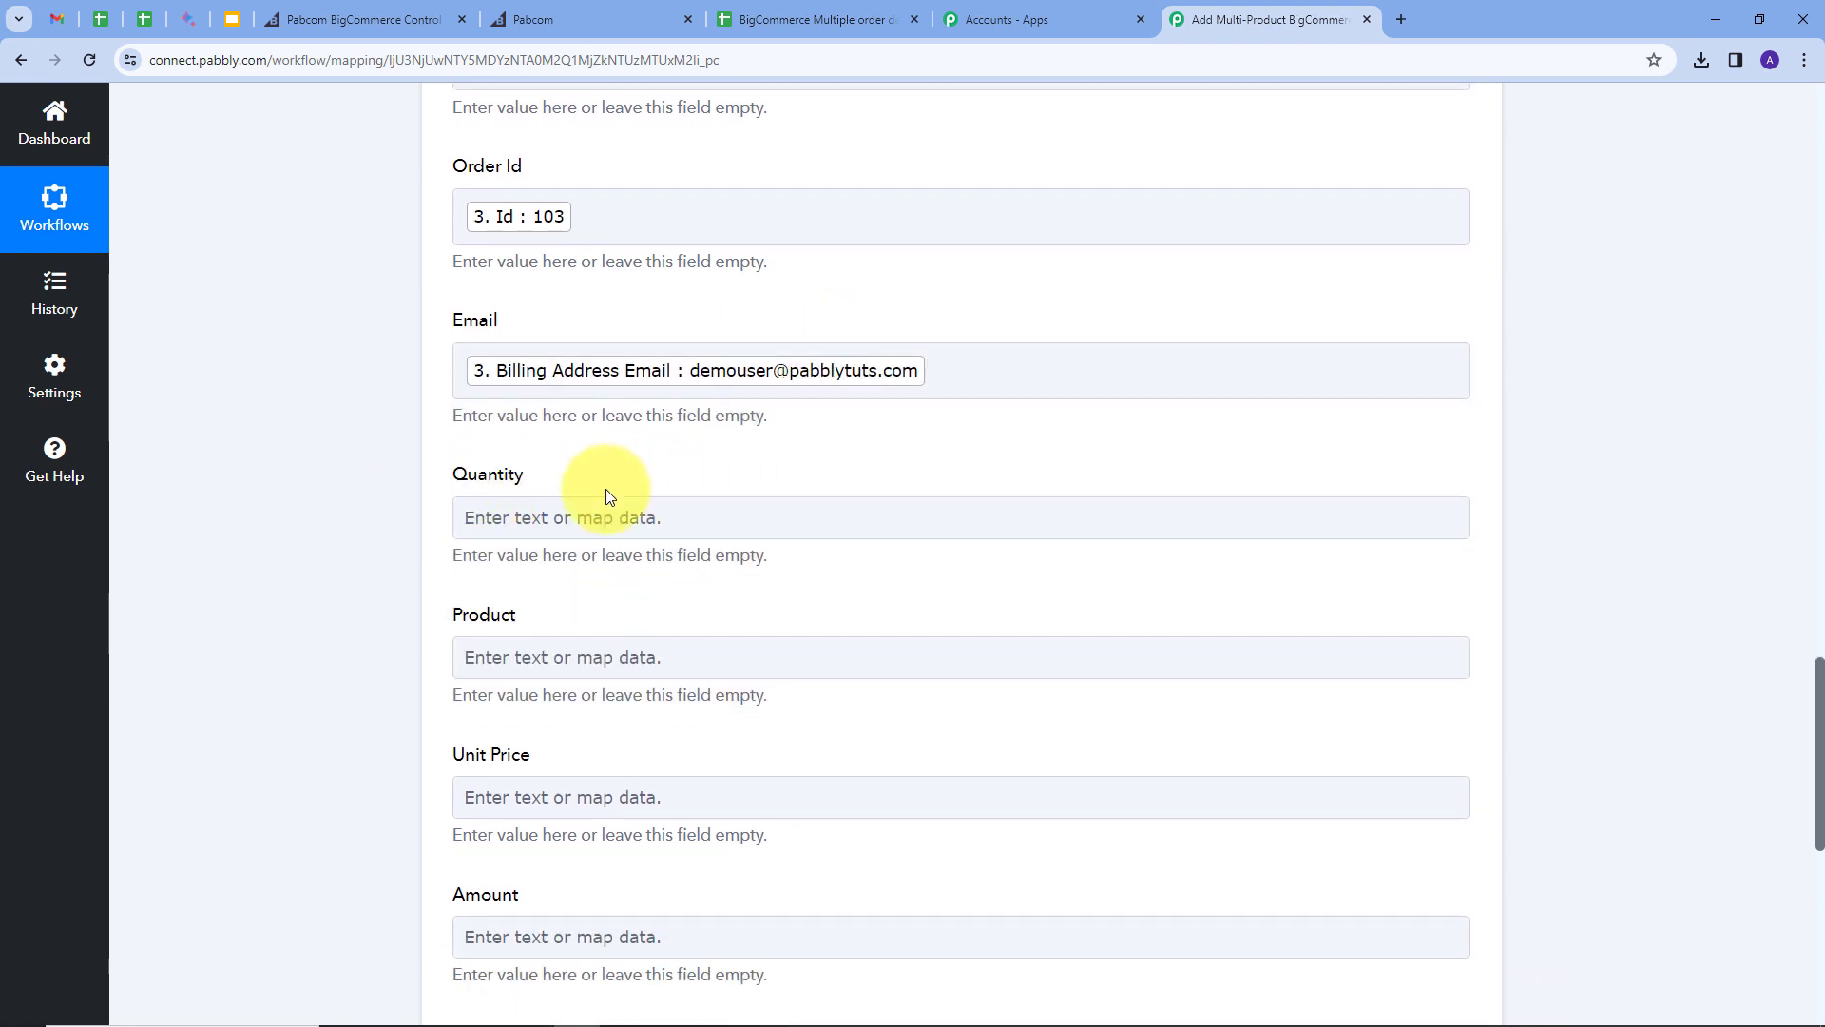
Step: Map step 6's Replace Text quantities Result into the Quantity column
left_click(491, 501)
left_click(591, 517)
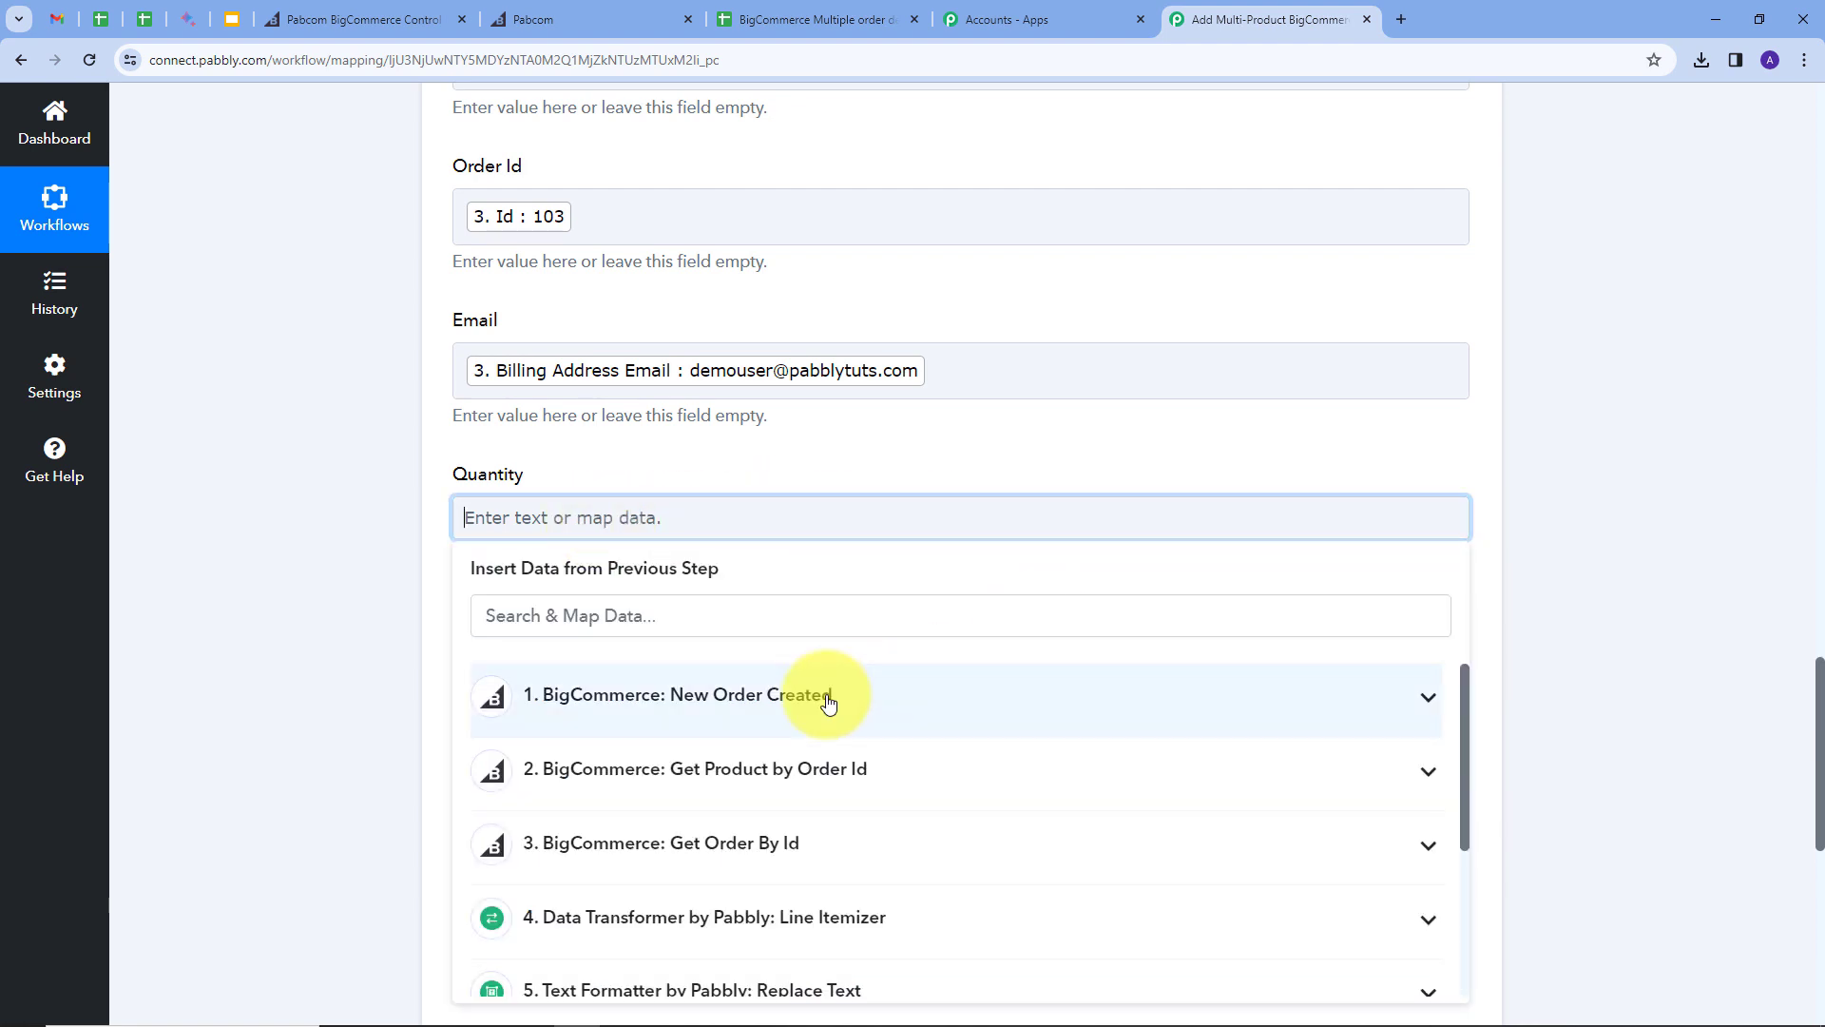
scroll(639, 806, "down", 3)
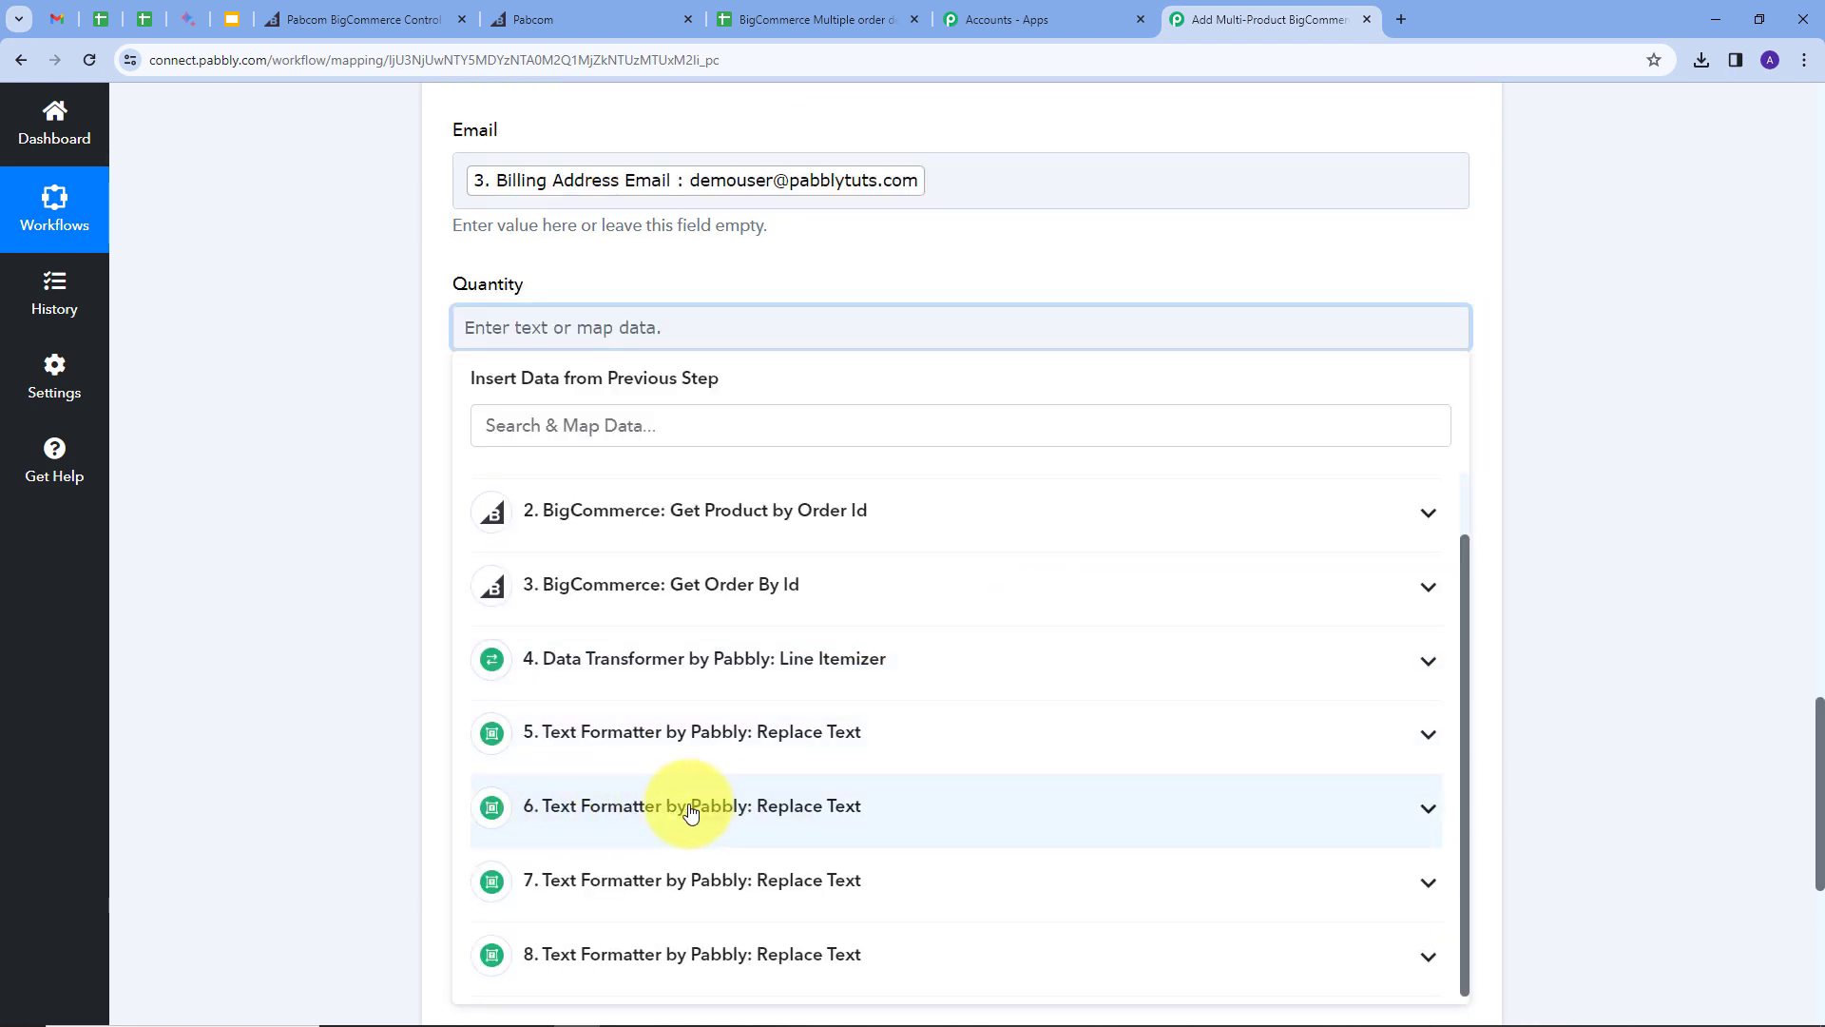
left_click(1381, 819)
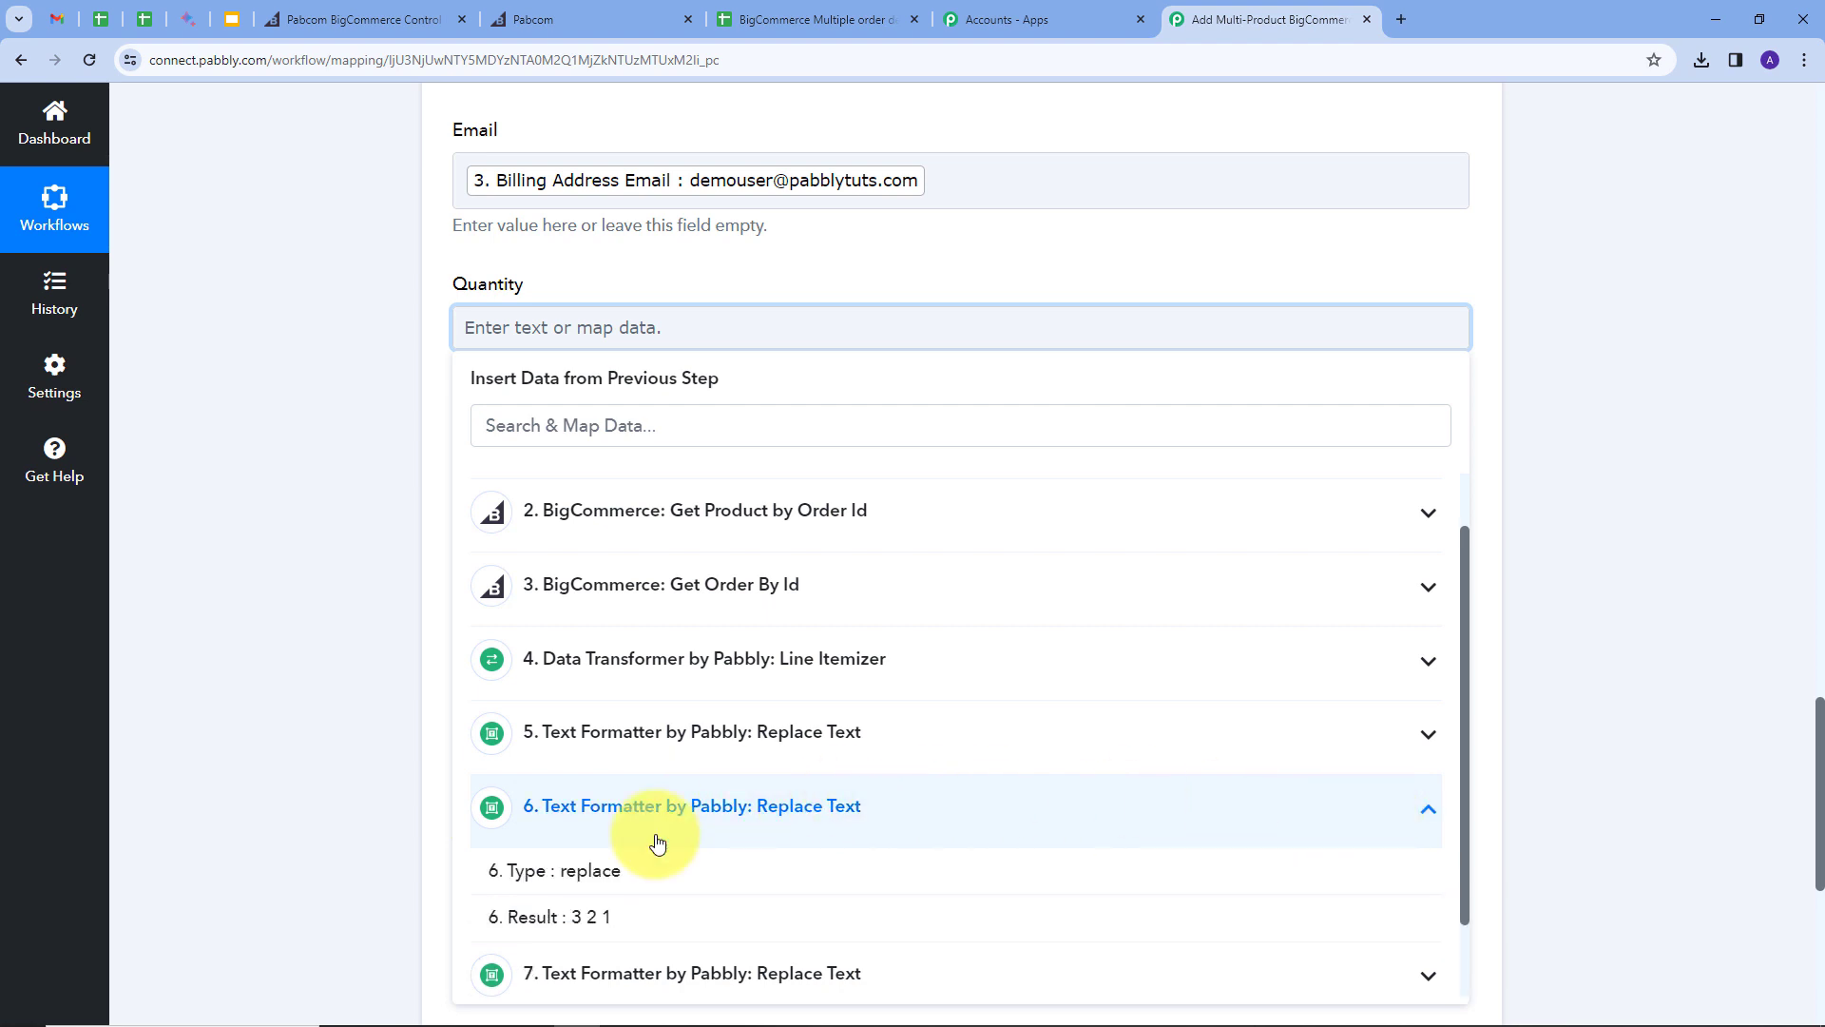
left_click(570, 918)
left_click(732, 261)
scroll(456, 346, "down", 1)
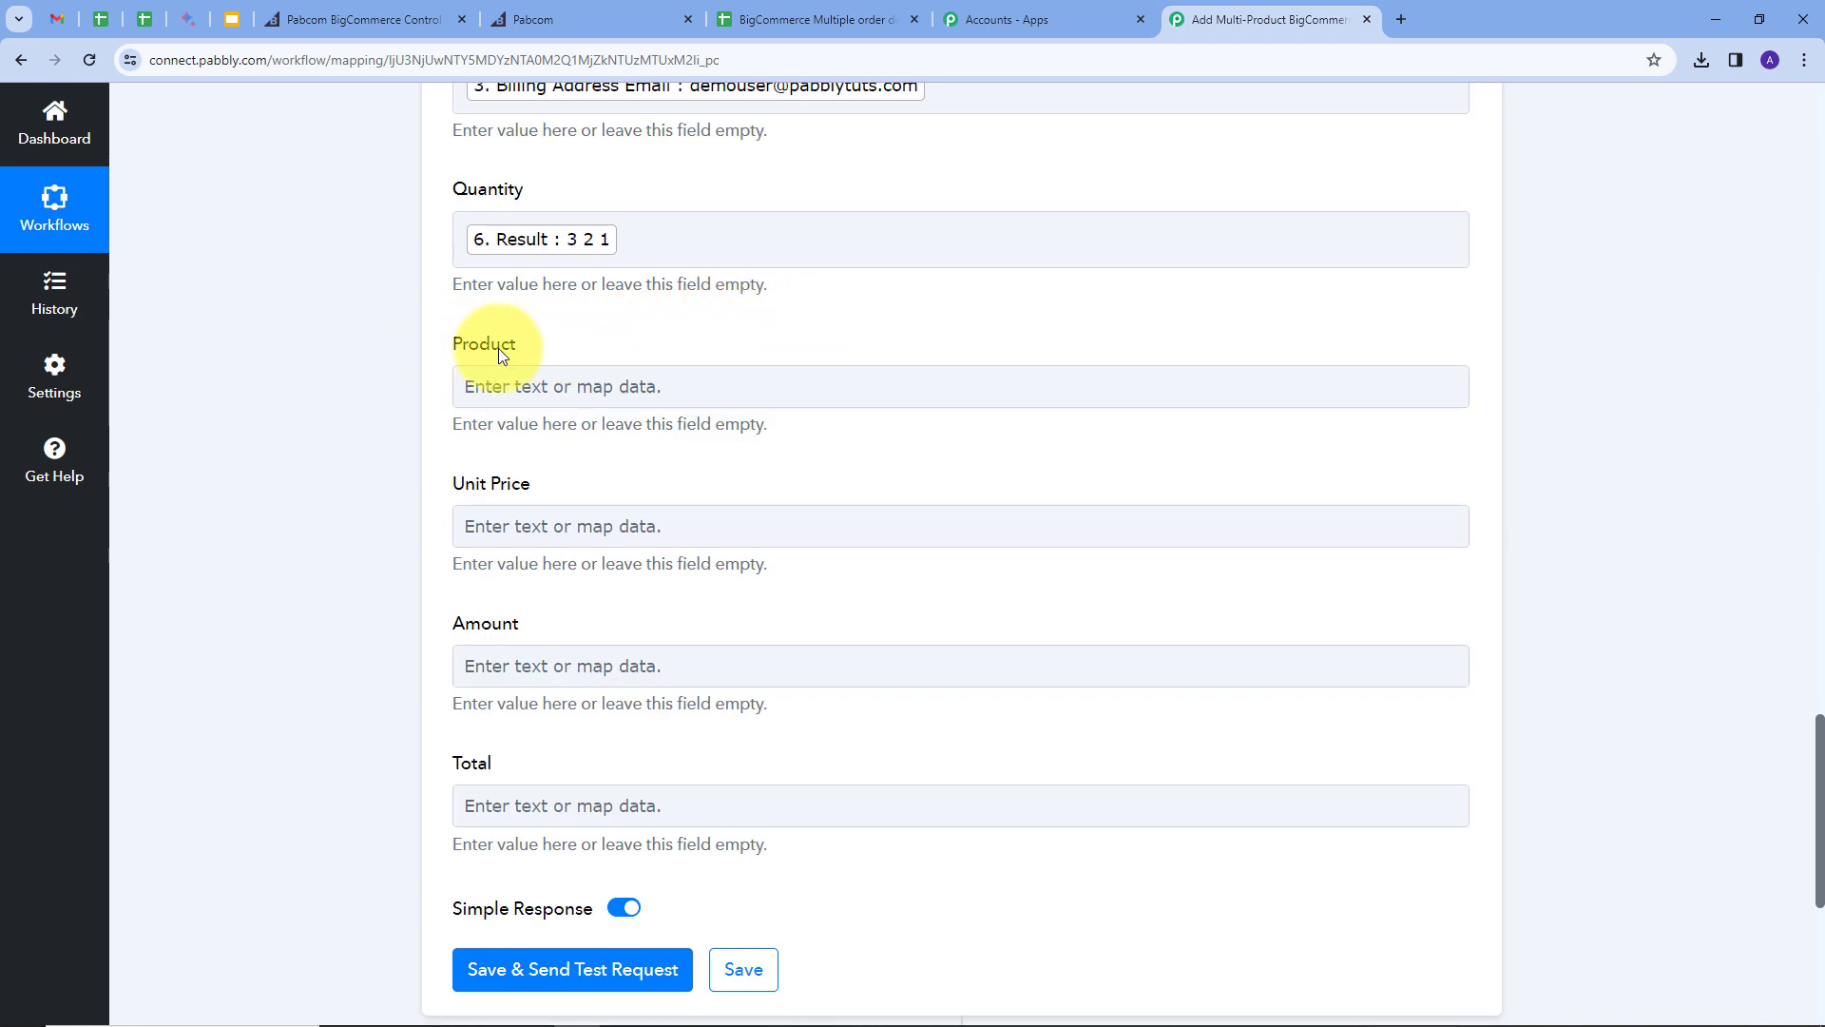
Step: Map step 5's Replace Text product names Result into the Product column
left_click(530, 386)
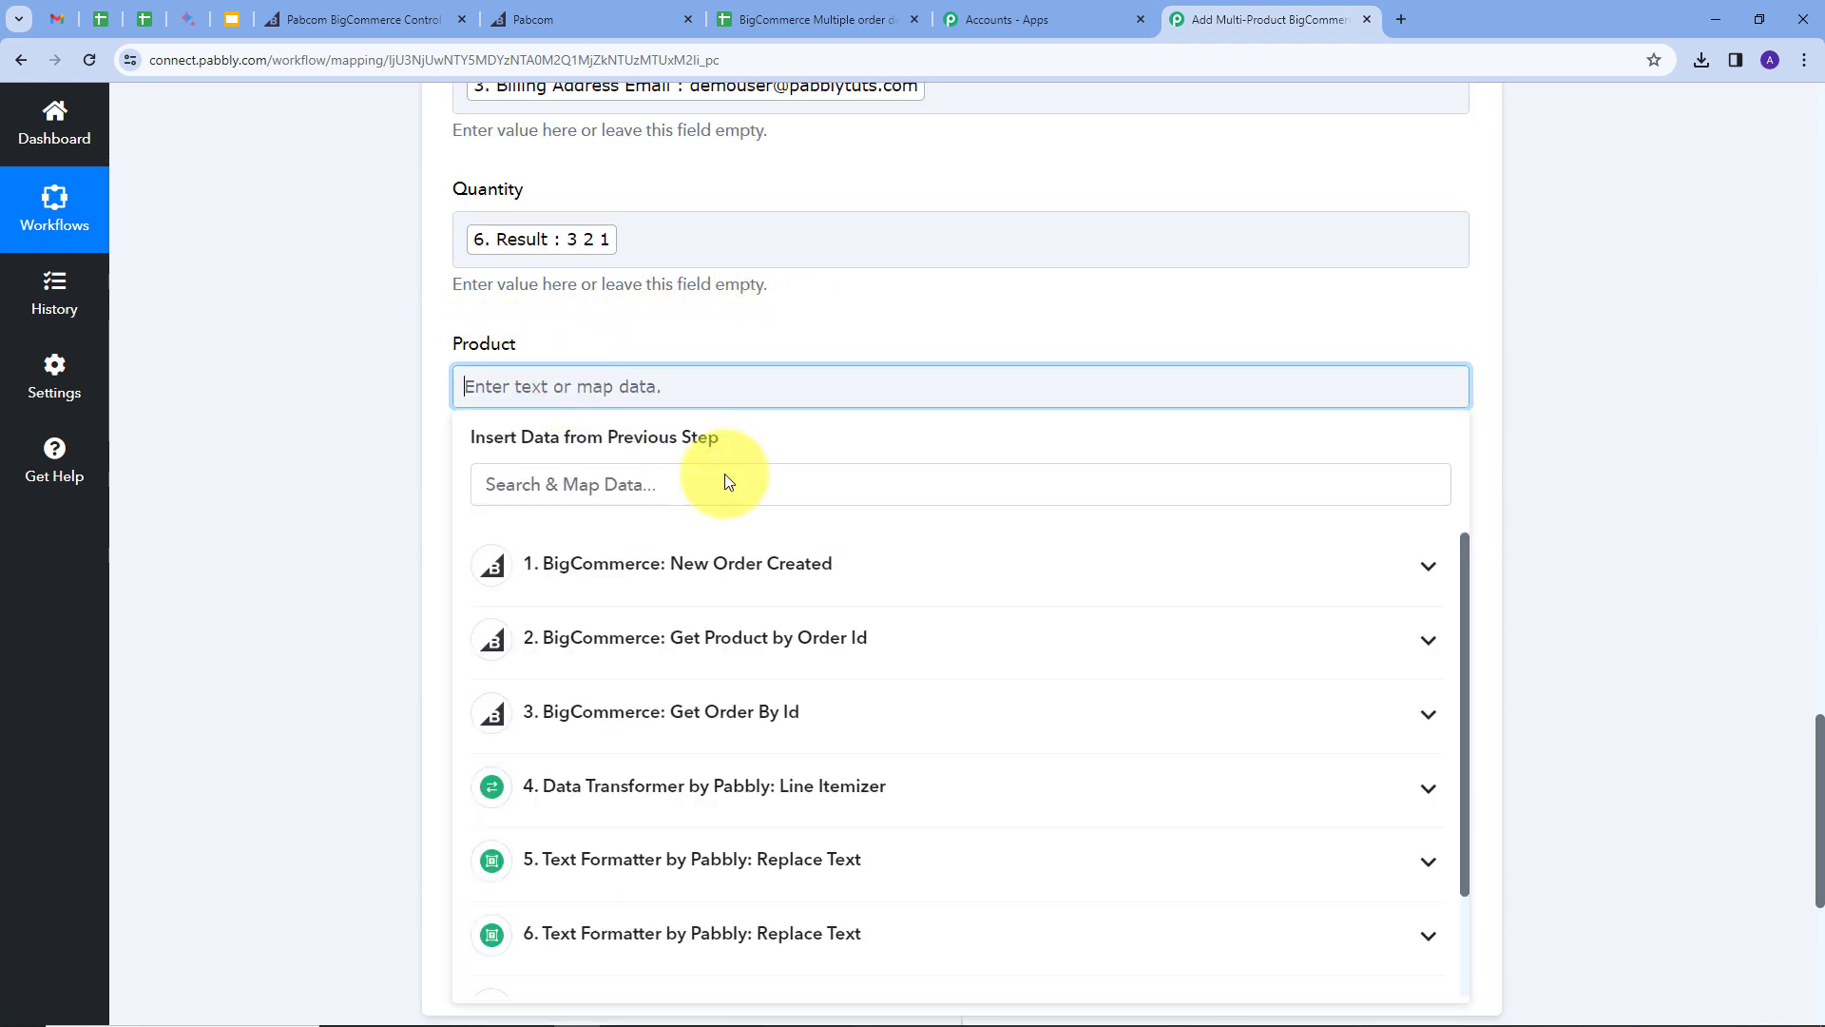
scroll(856, 760, "down", 1)
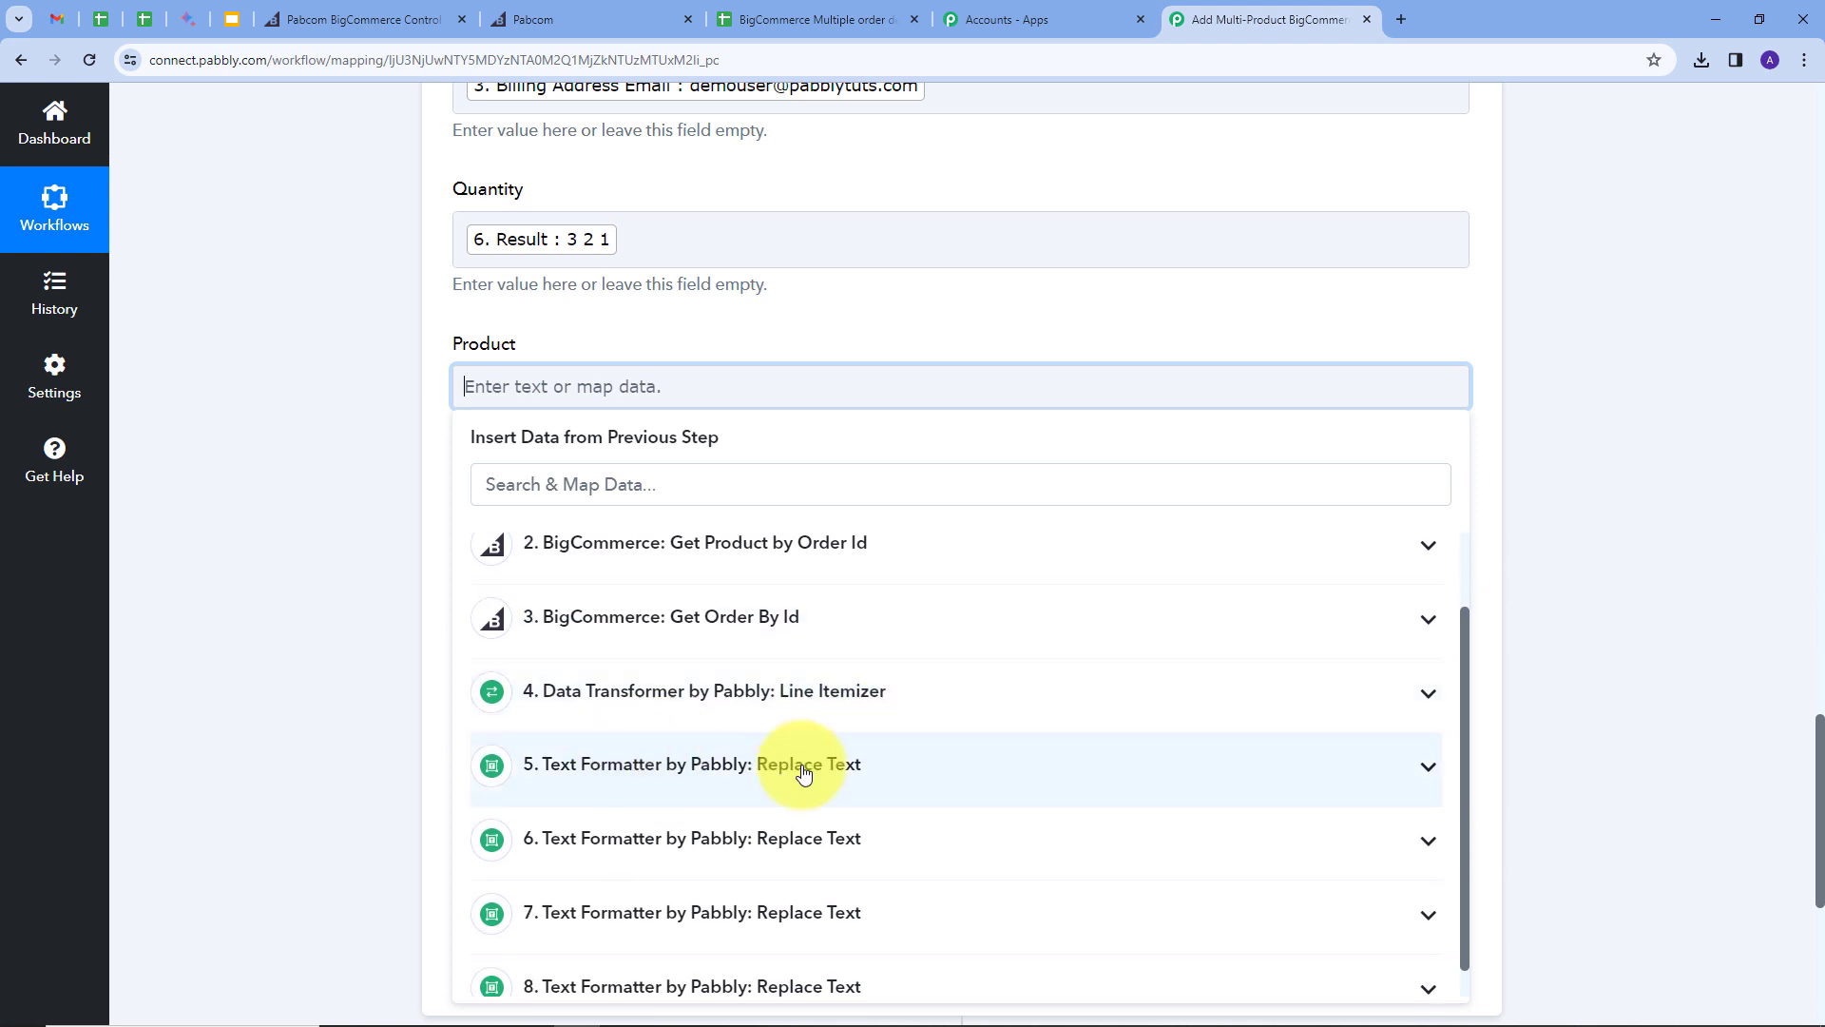
left_click(1196, 770)
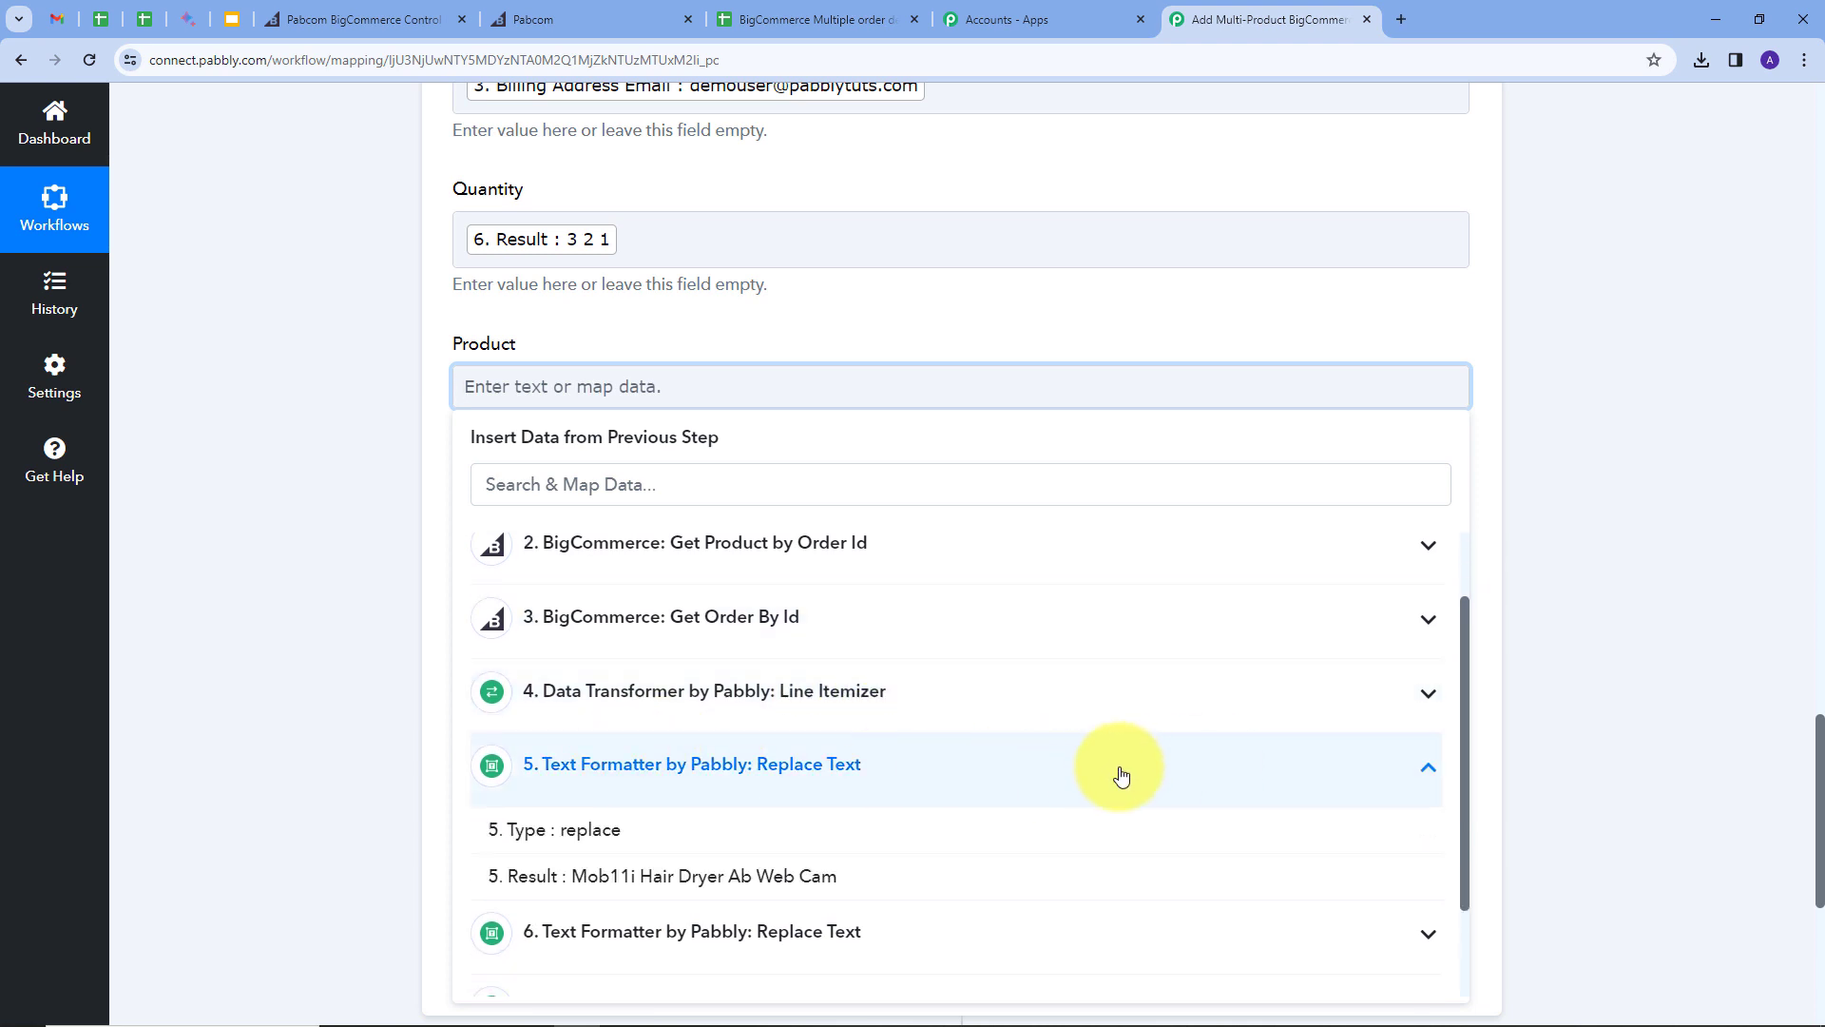
left_click(695, 876)
left_click(823, 312)
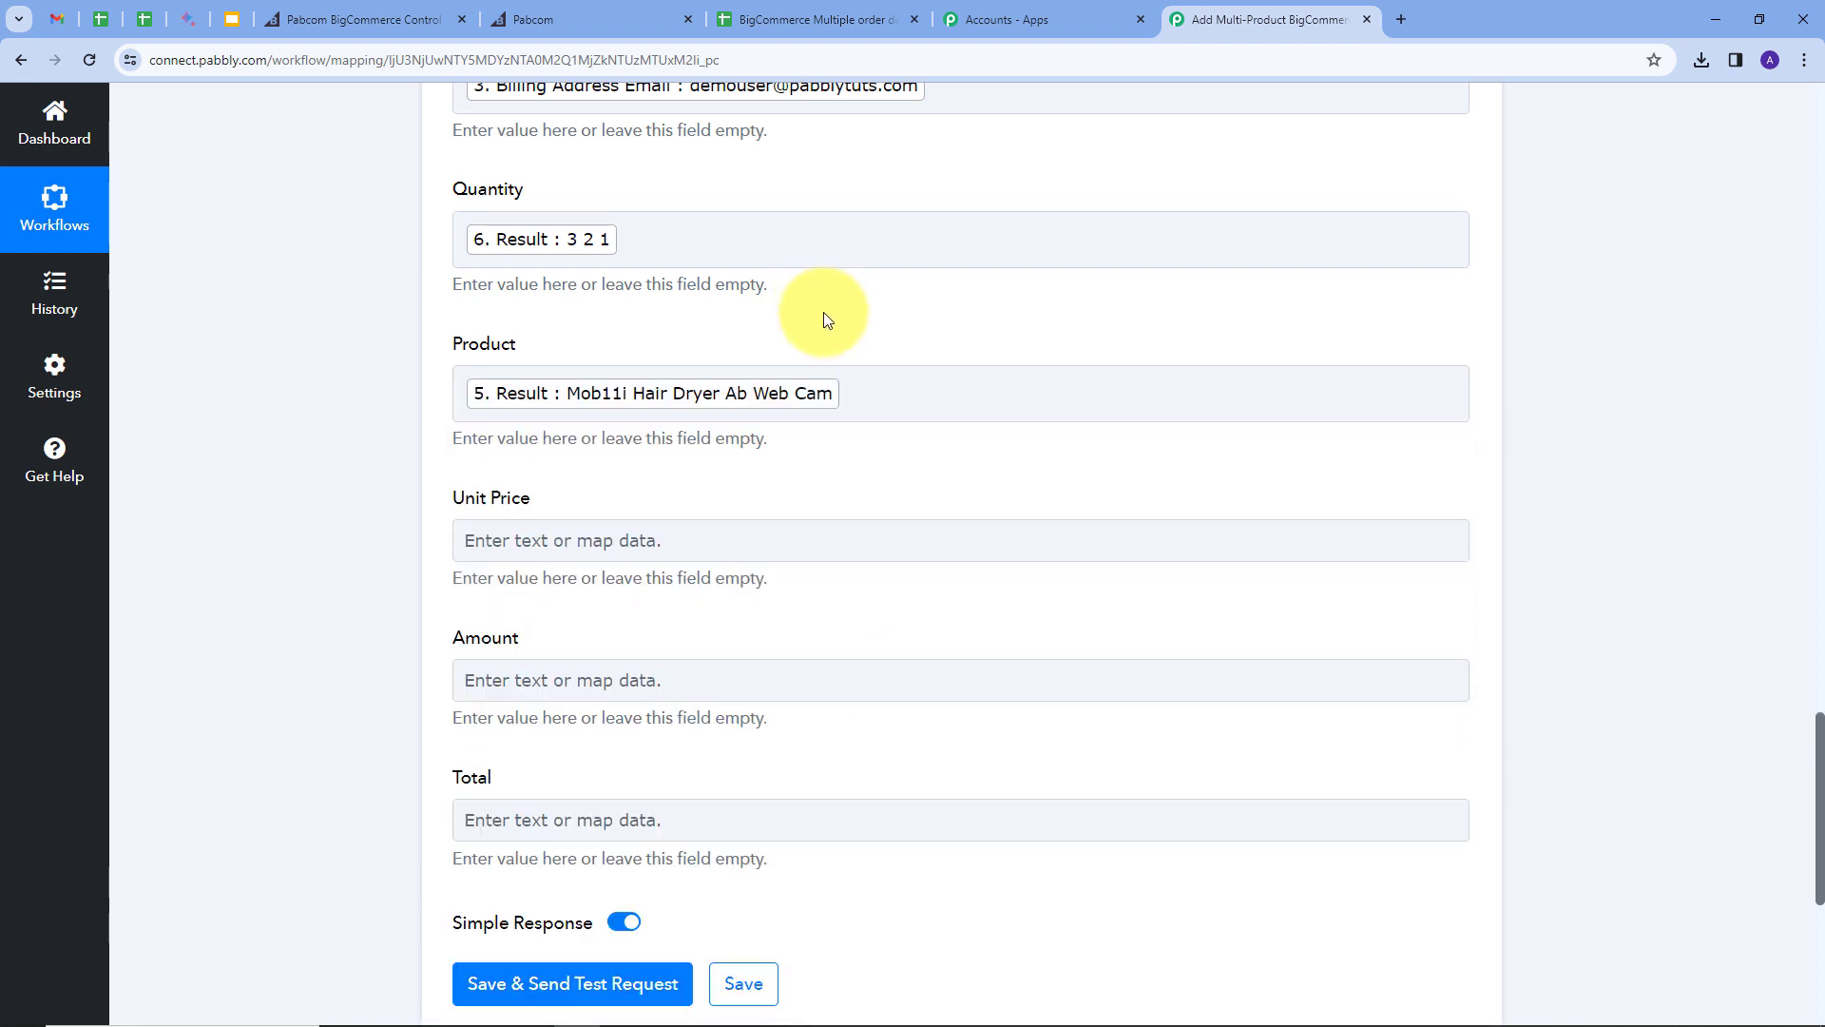
scroll(824, 312, "down", 1)
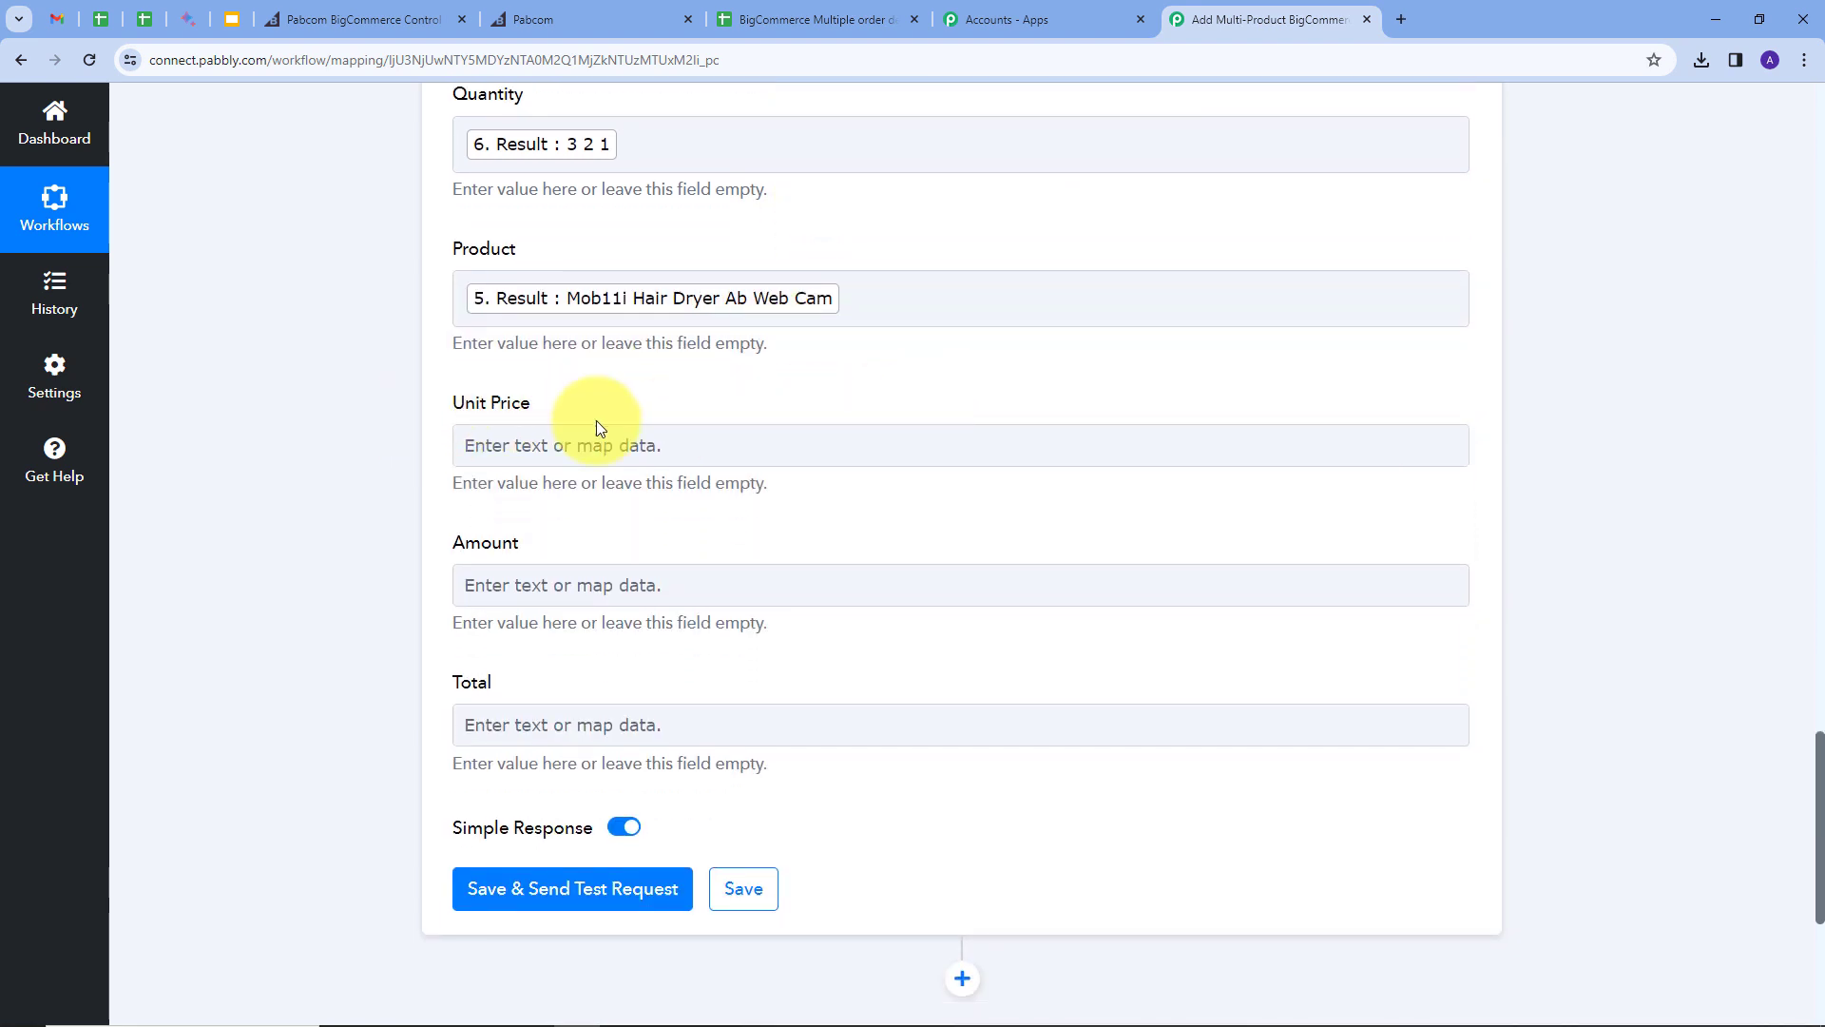
Step: Map step 7's Replace Text prices Result into the Unit Price column
left_click(684, 446)
scroll(870, 646, "down", 1)
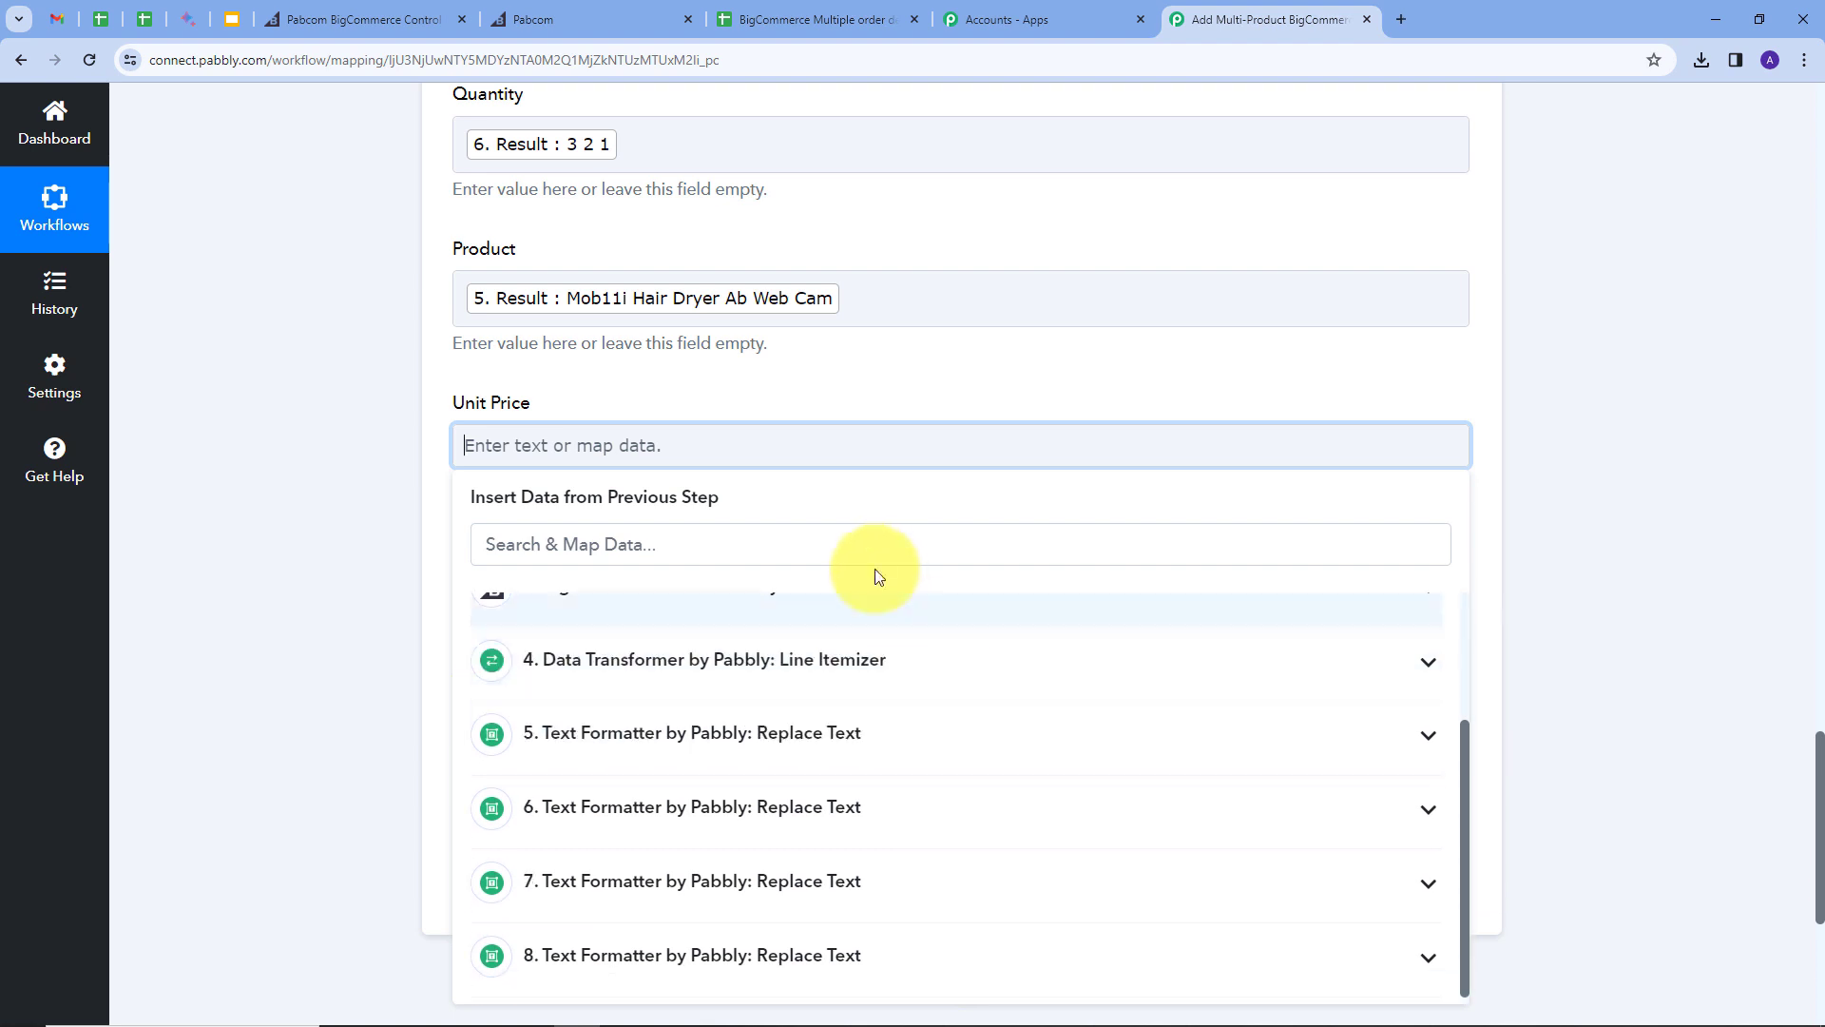
scroll(874, 575, "down", 2)
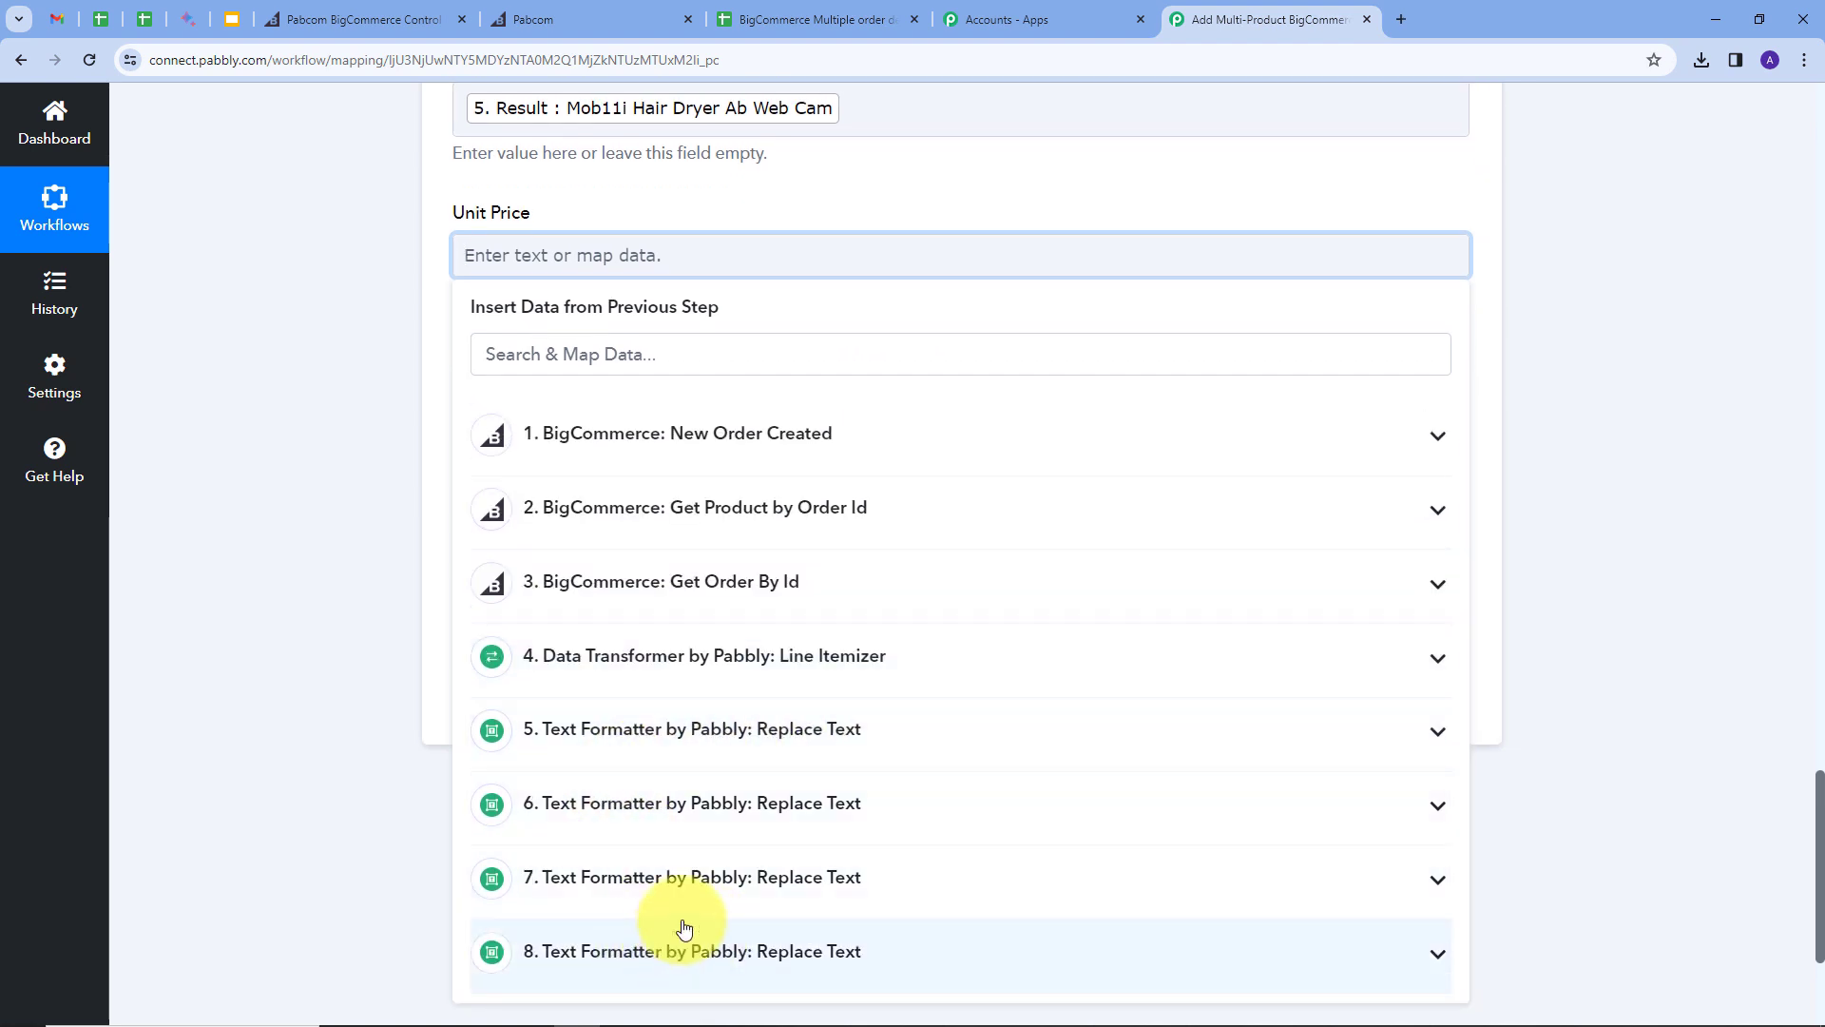
left_click(914, 886)
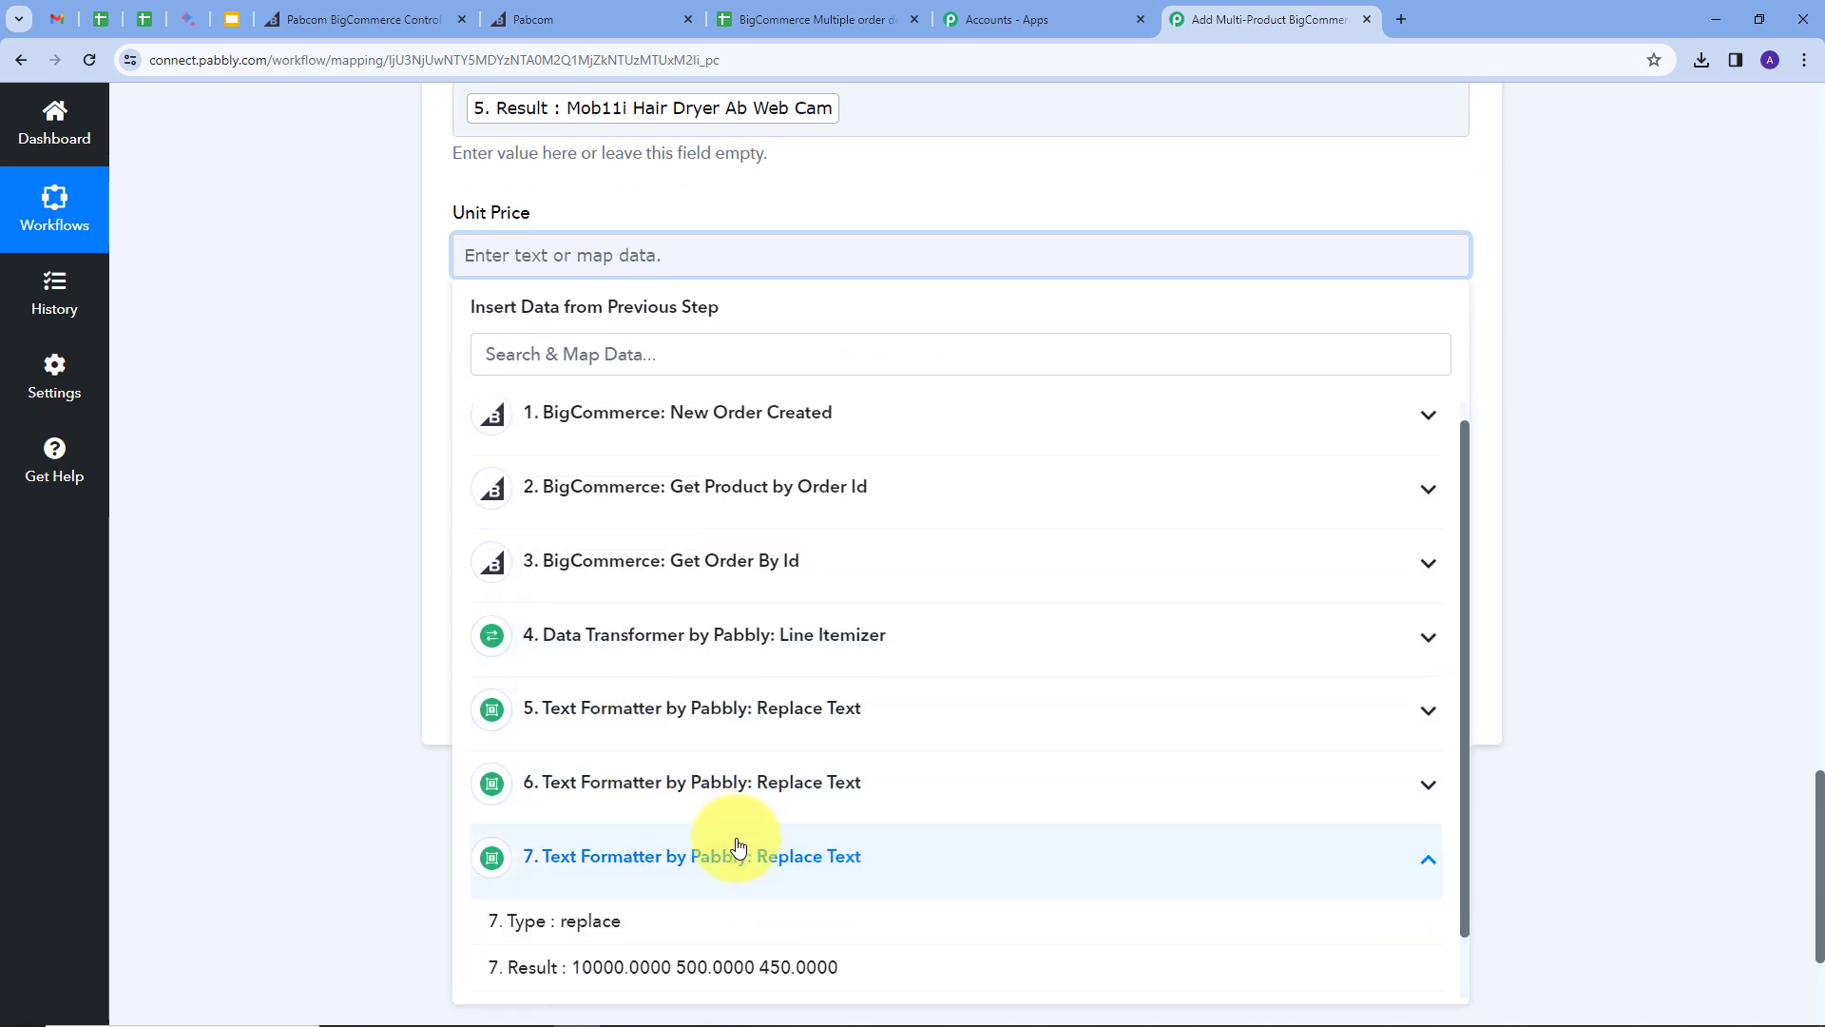
scroll(665, 869, "down", 1)
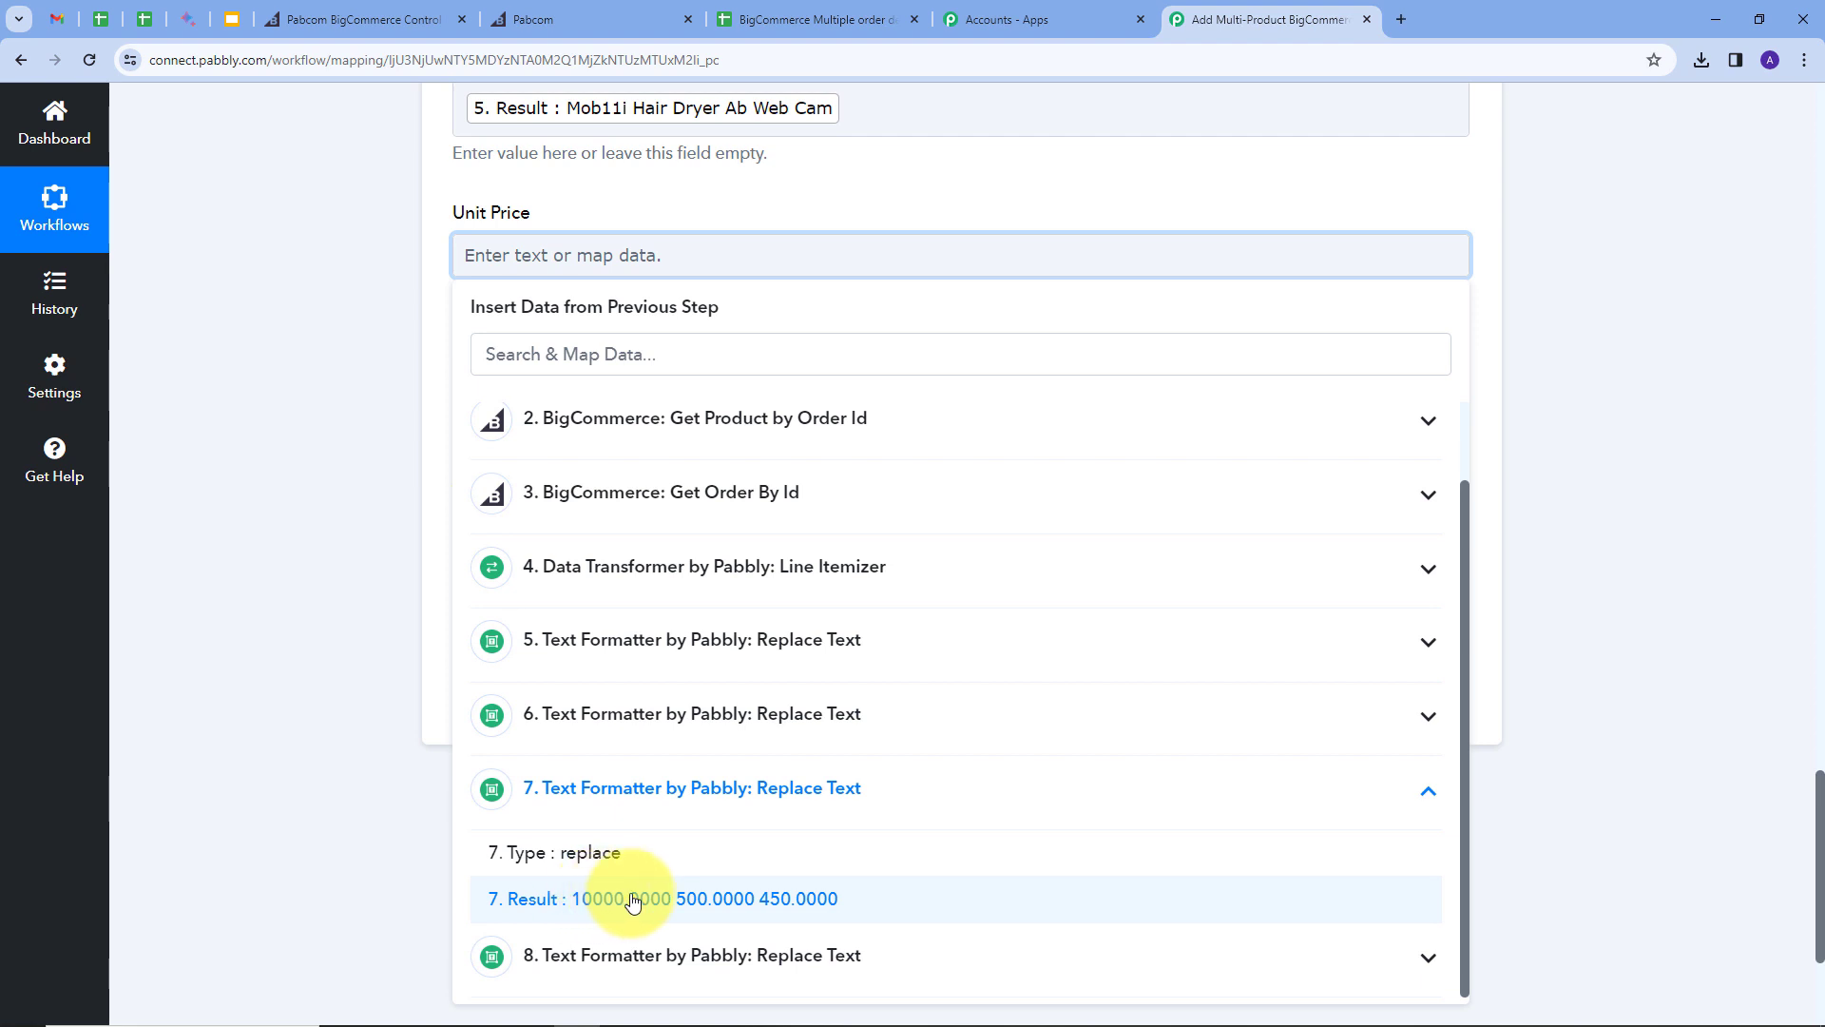
left_click(601, 899)
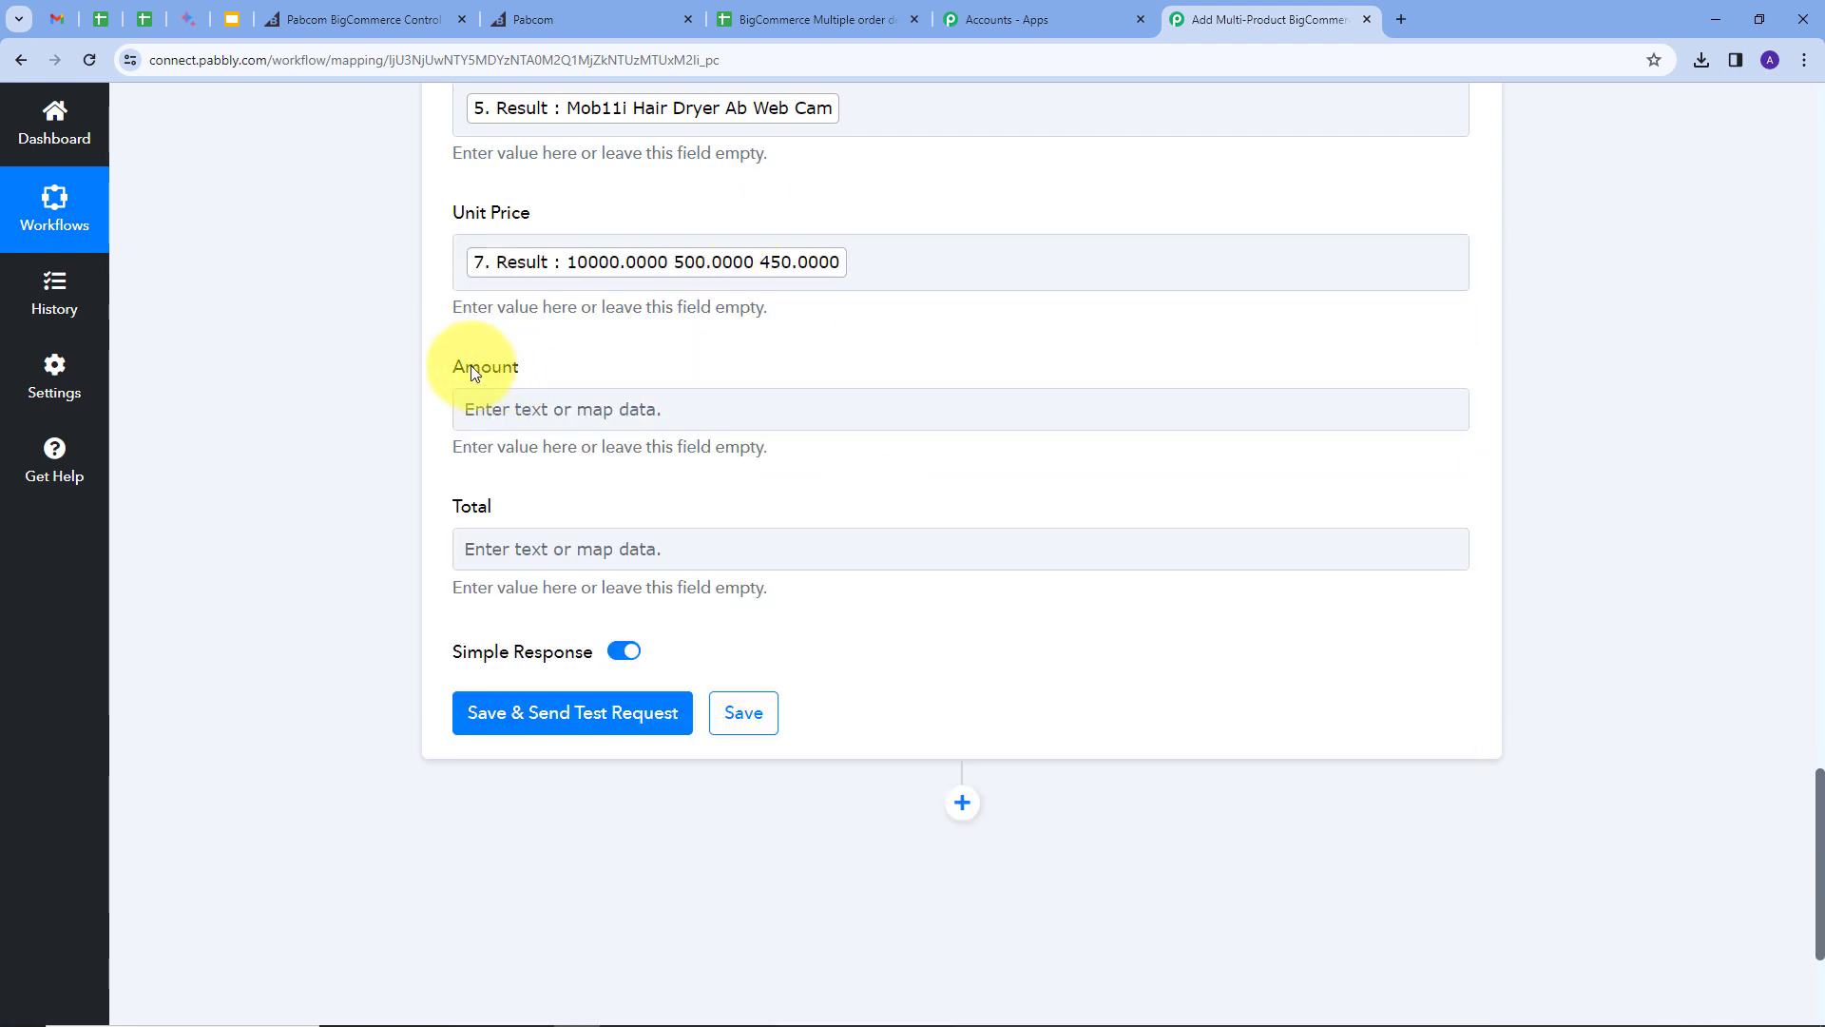
Step: Map the Amount field to the Result of step 8, Replace Text
left_click(678, 412)
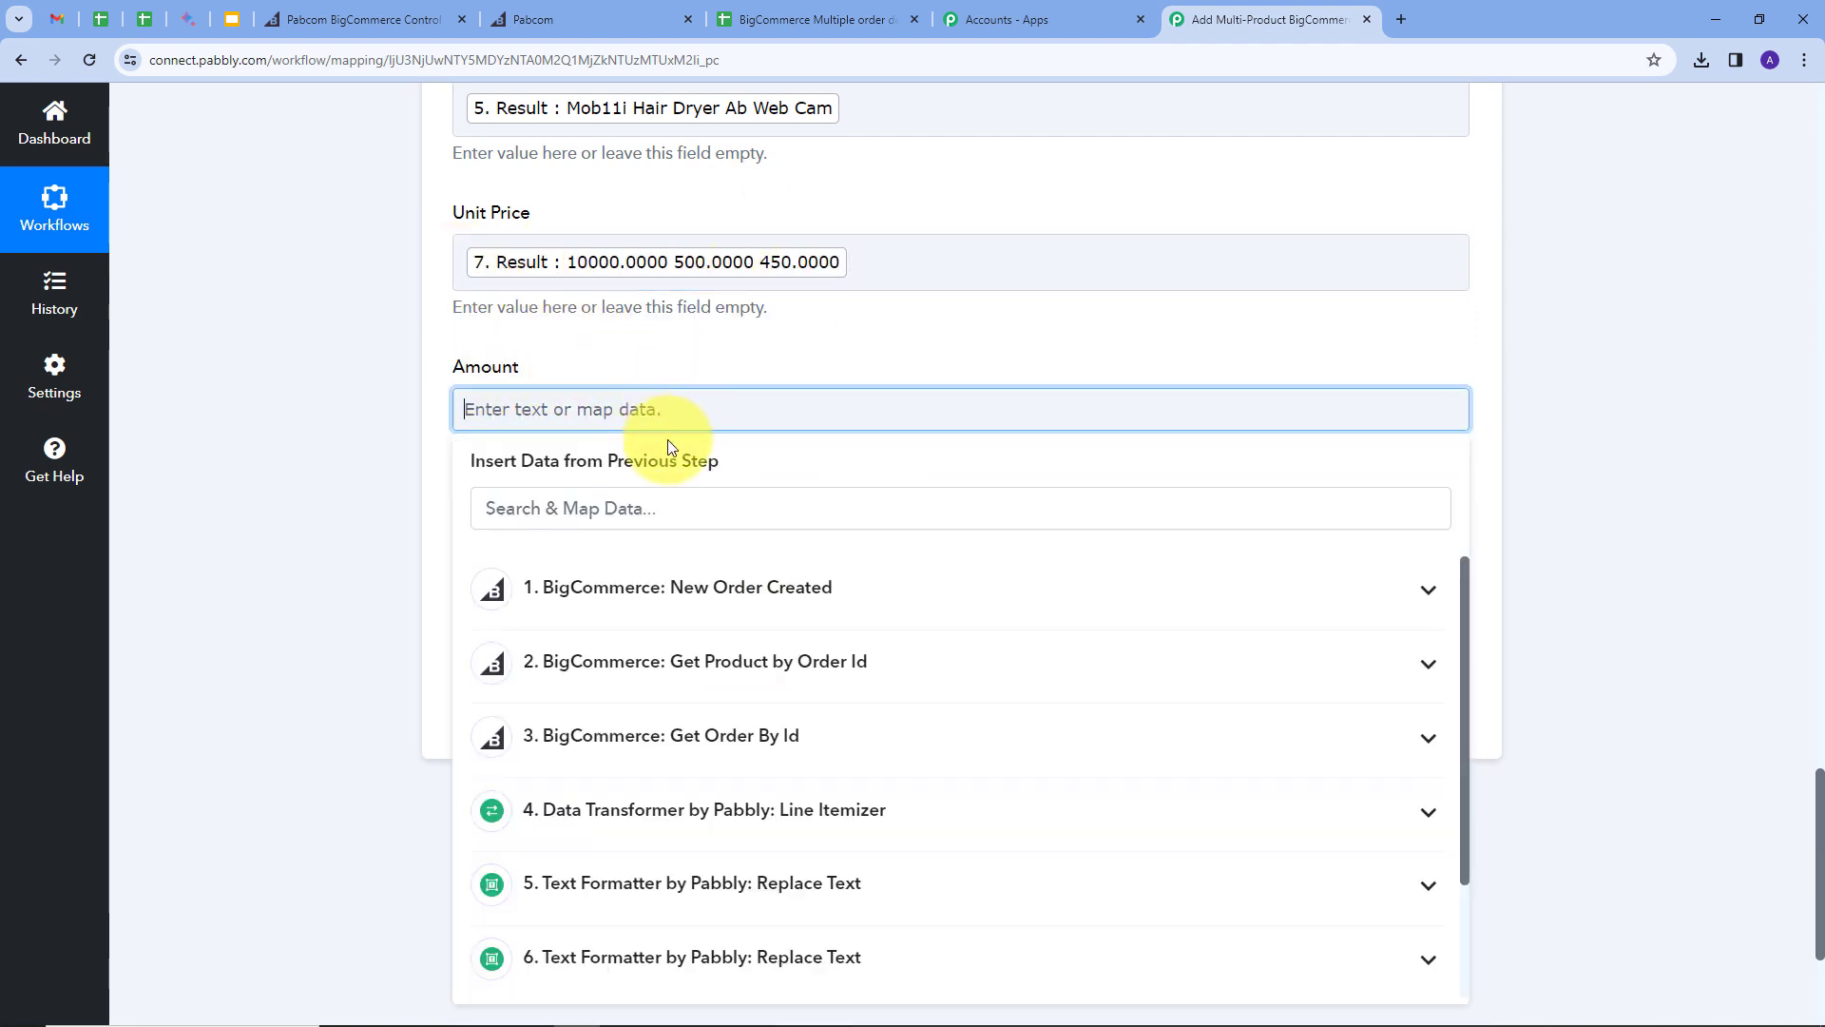
scroll(896, 855, "down", 1)
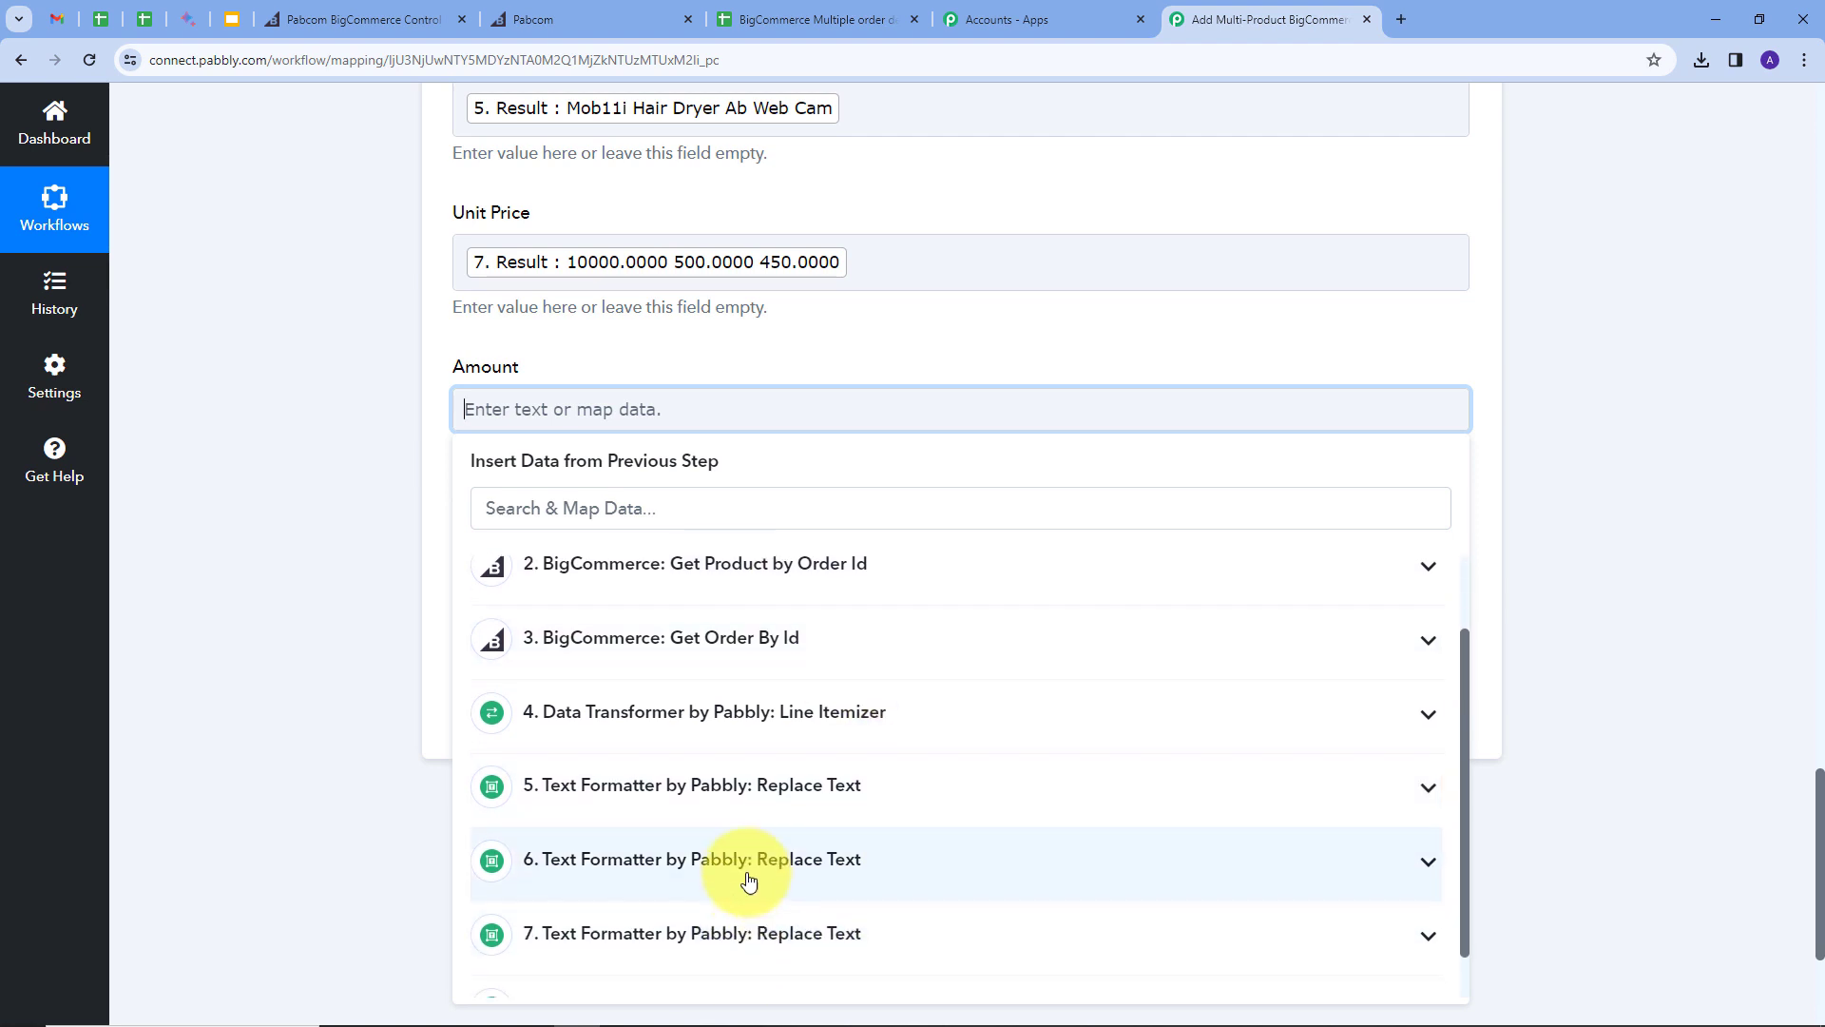
scroll(627, 960, "down", 1)
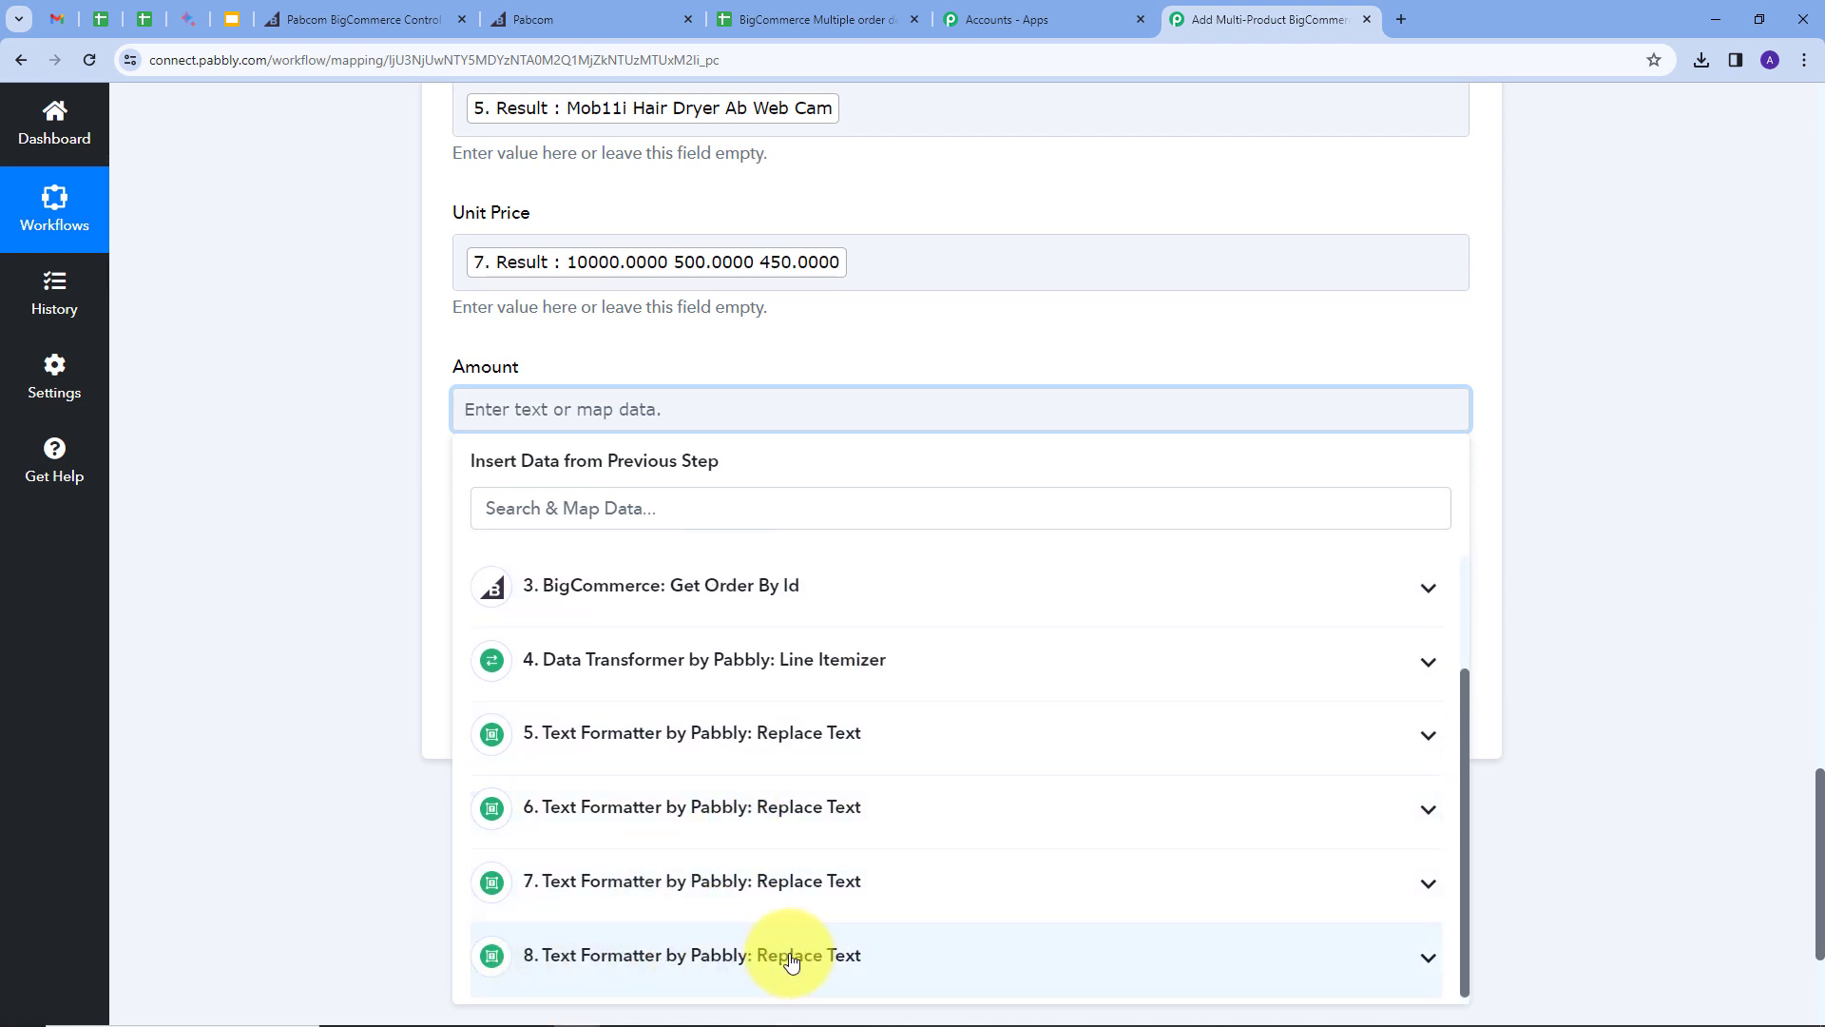
left_click(855, 954)
scroll(529, 979, "down", 1)
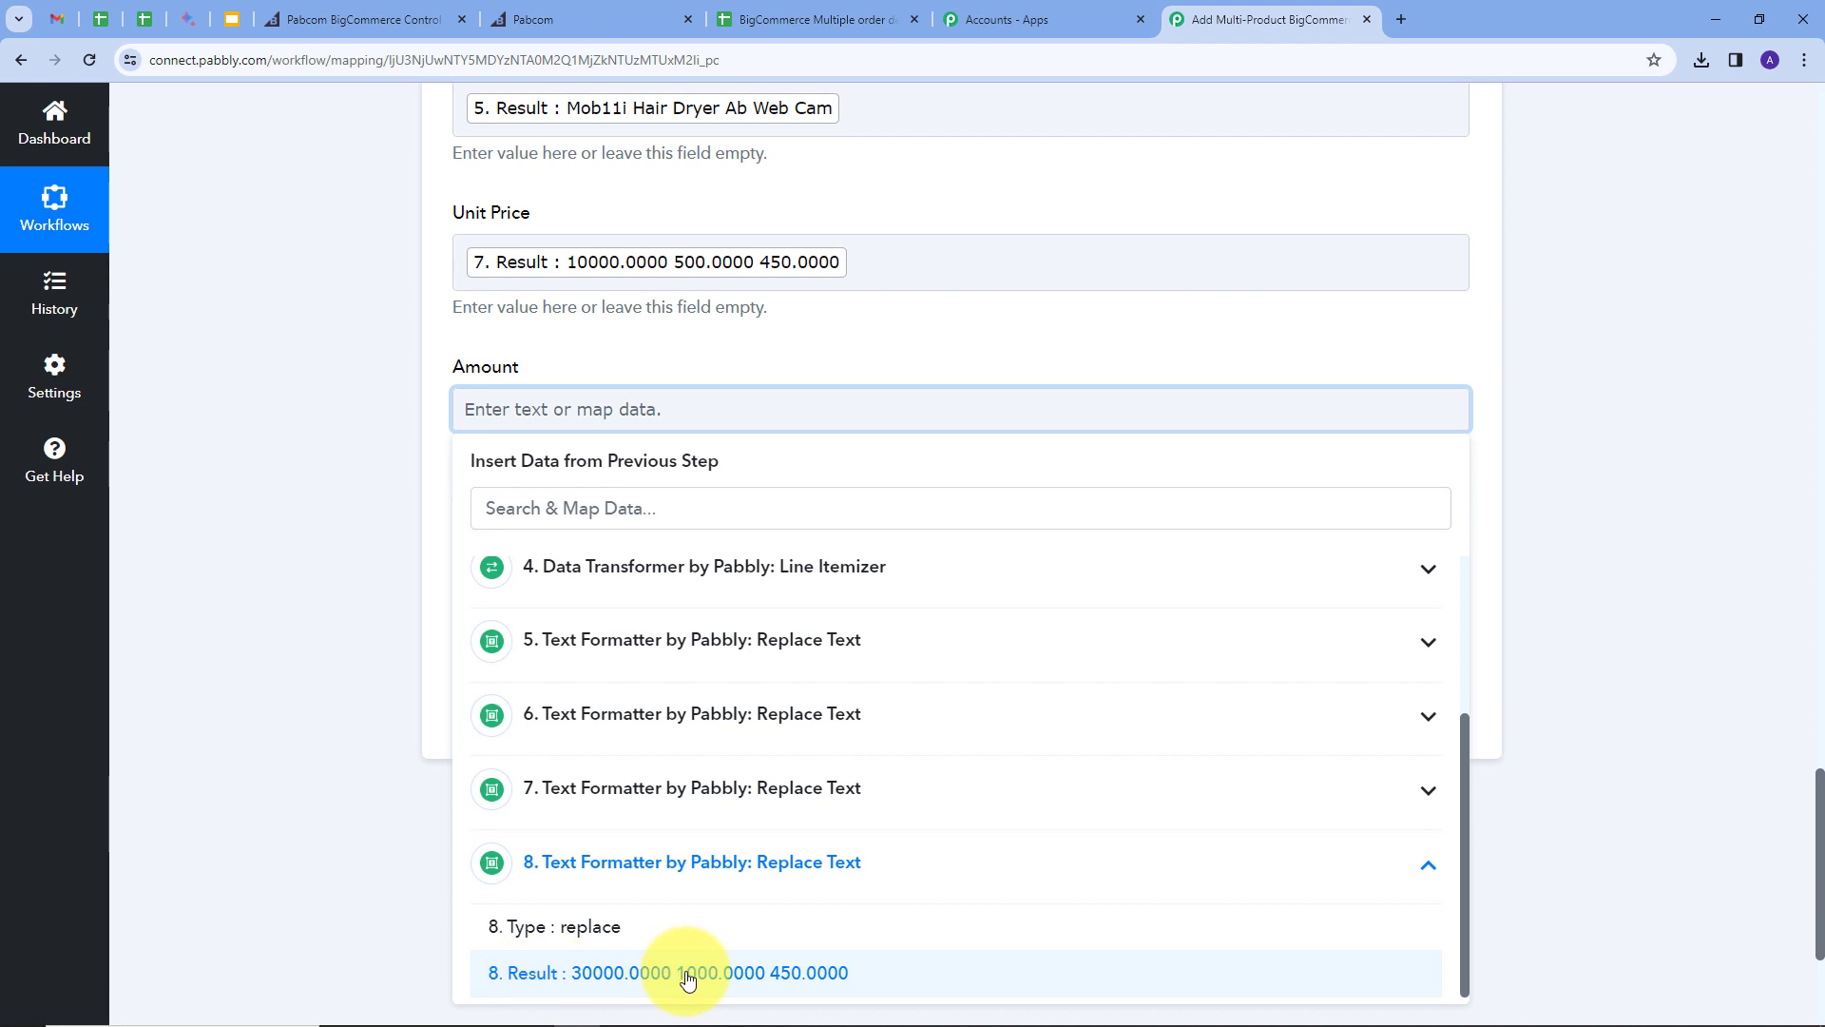
left_click(639, 972)
left_click(807, 357)
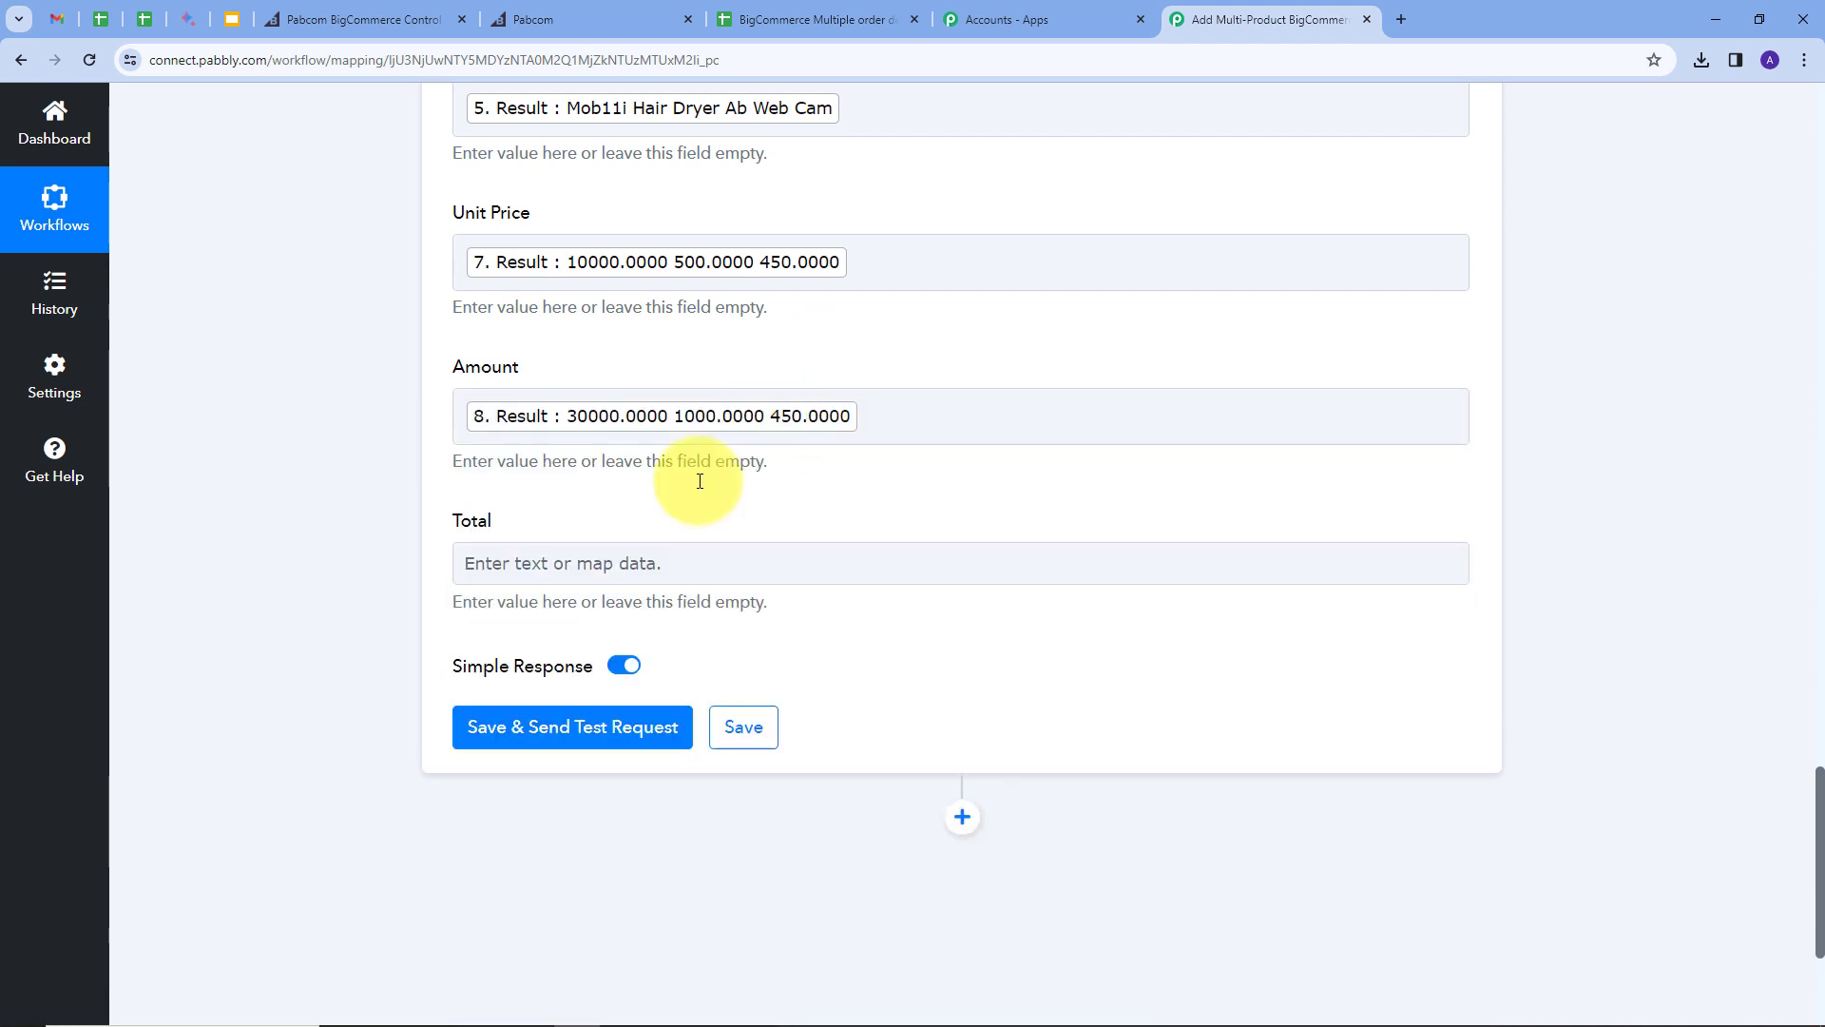
Step: Map the Total field to Subtotal Inc Tax from step 3, Get Order By Id
left_click(592, 560)
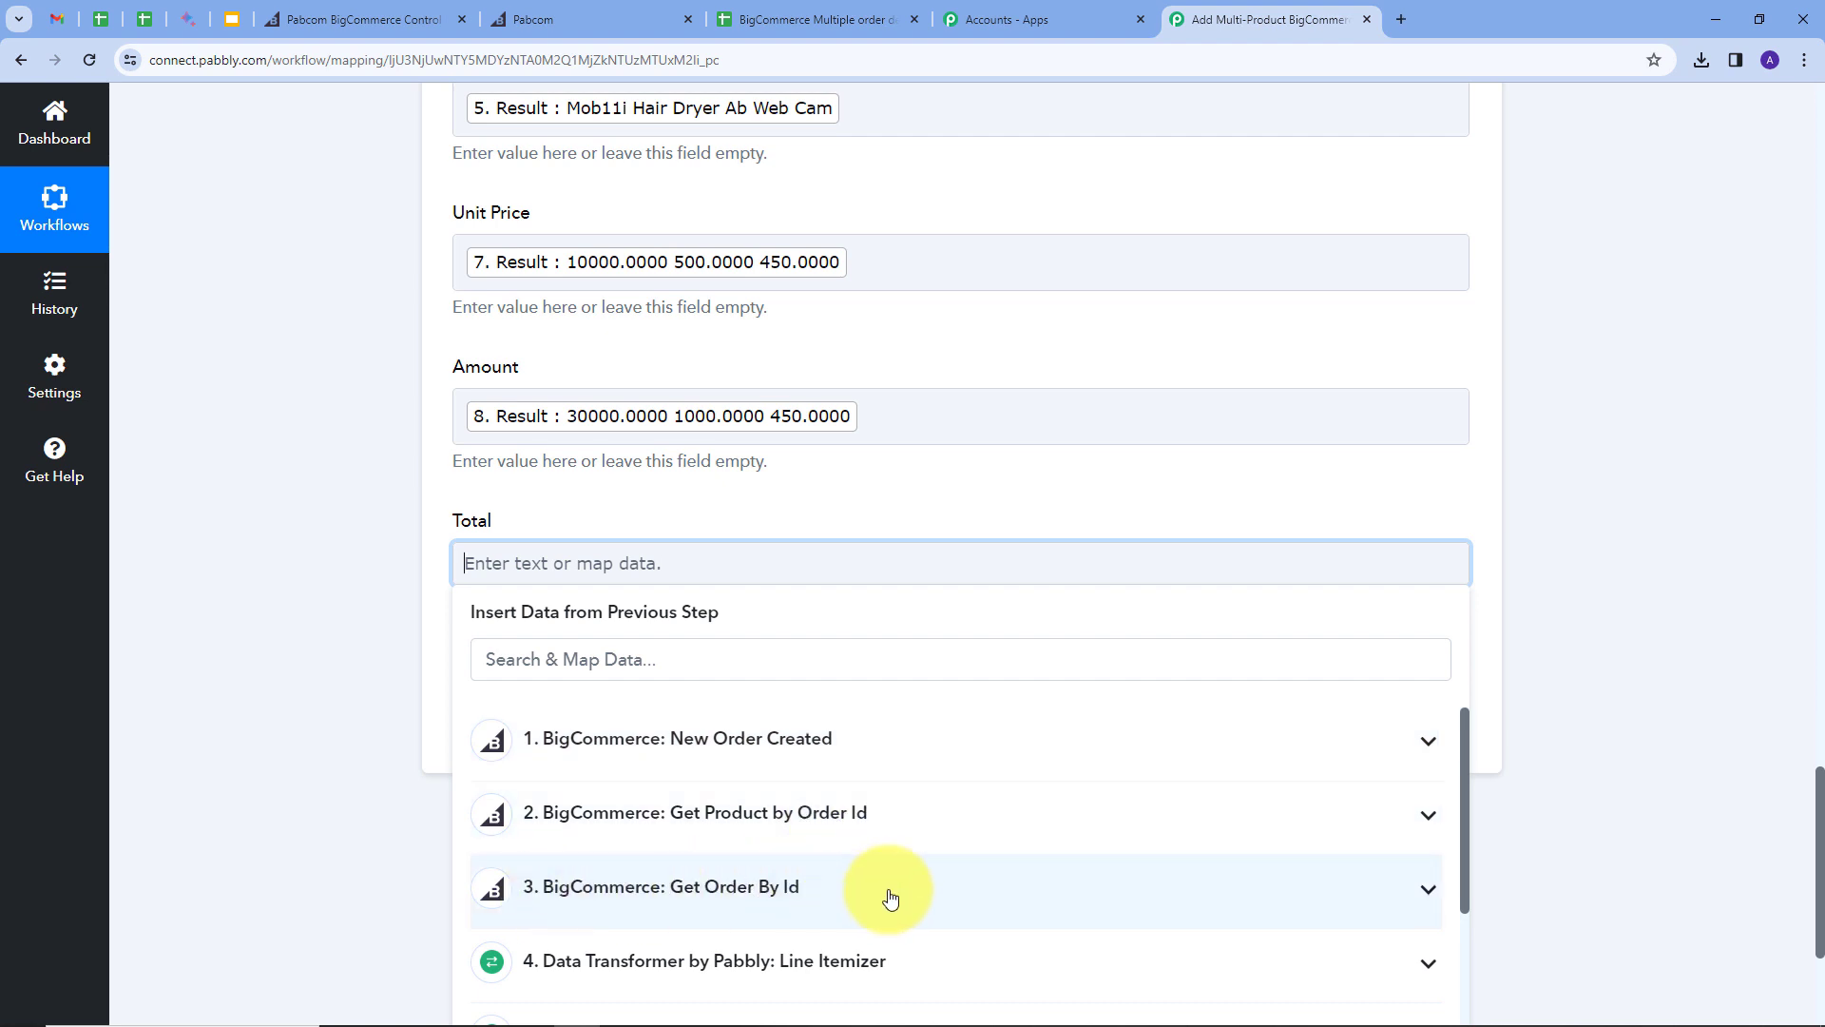
left_click(795, 884)
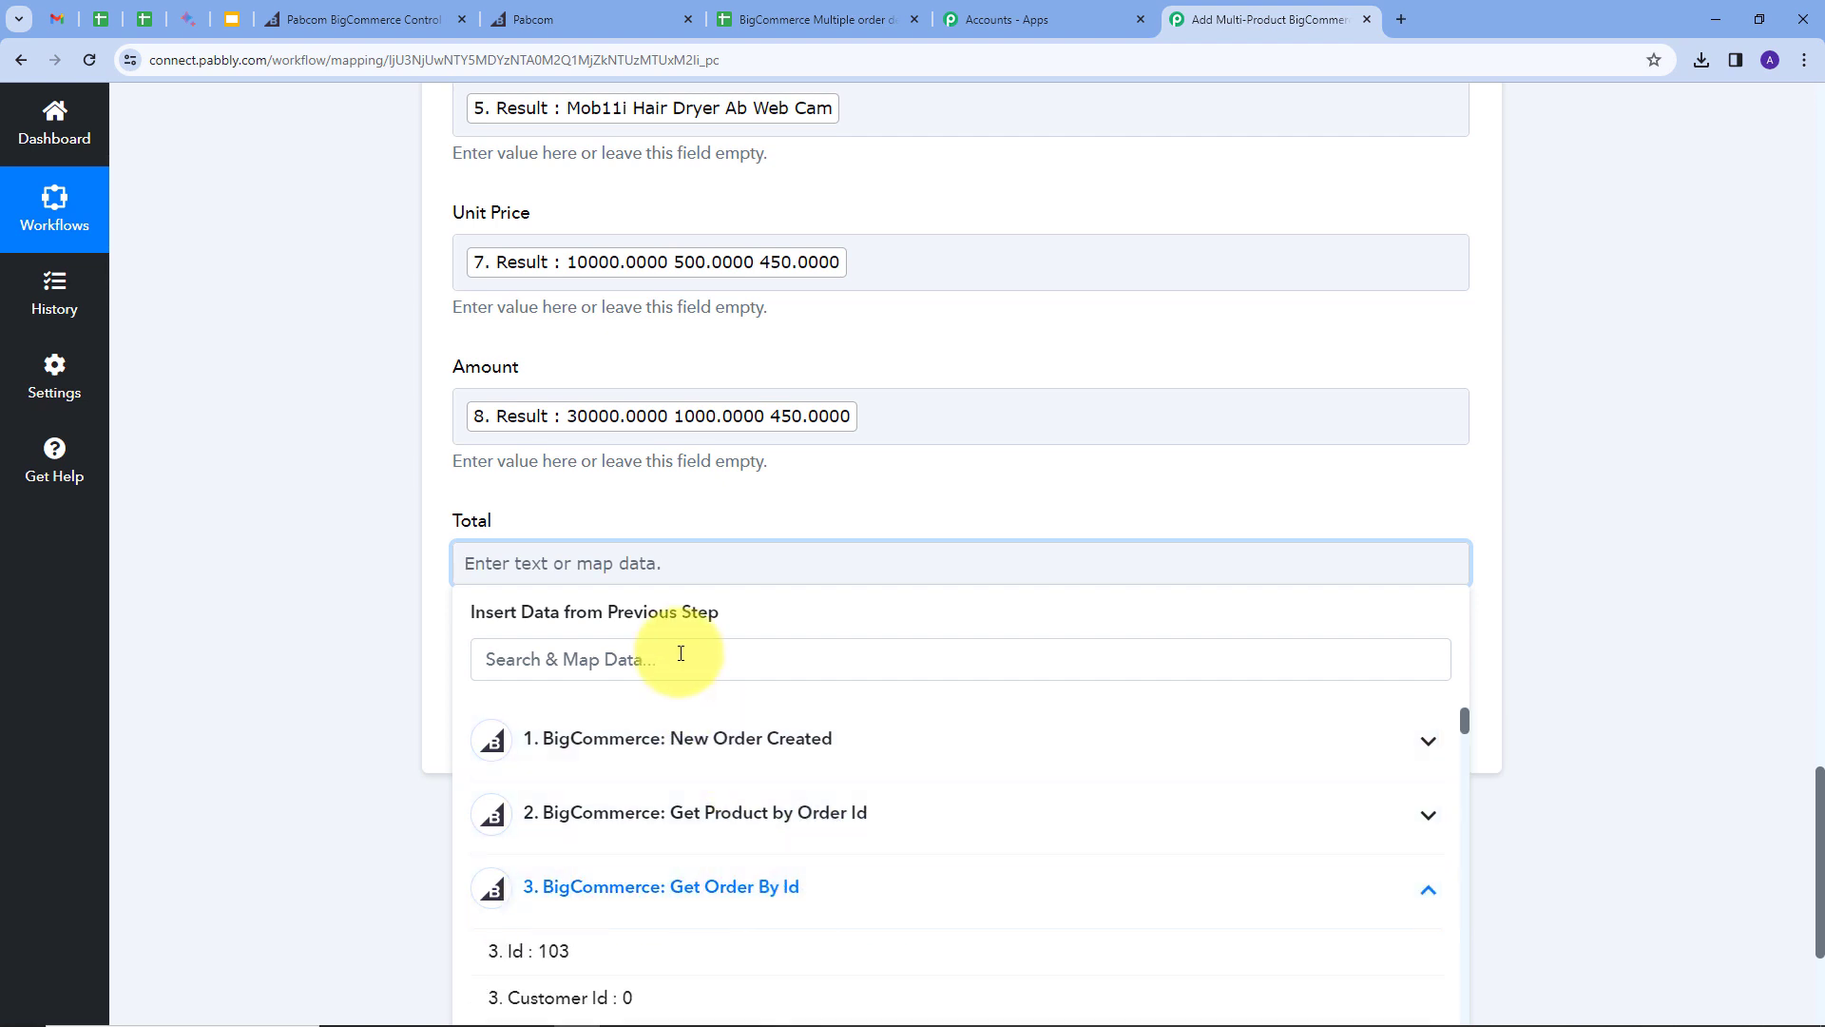
scroll(681, 653, "down", 10)
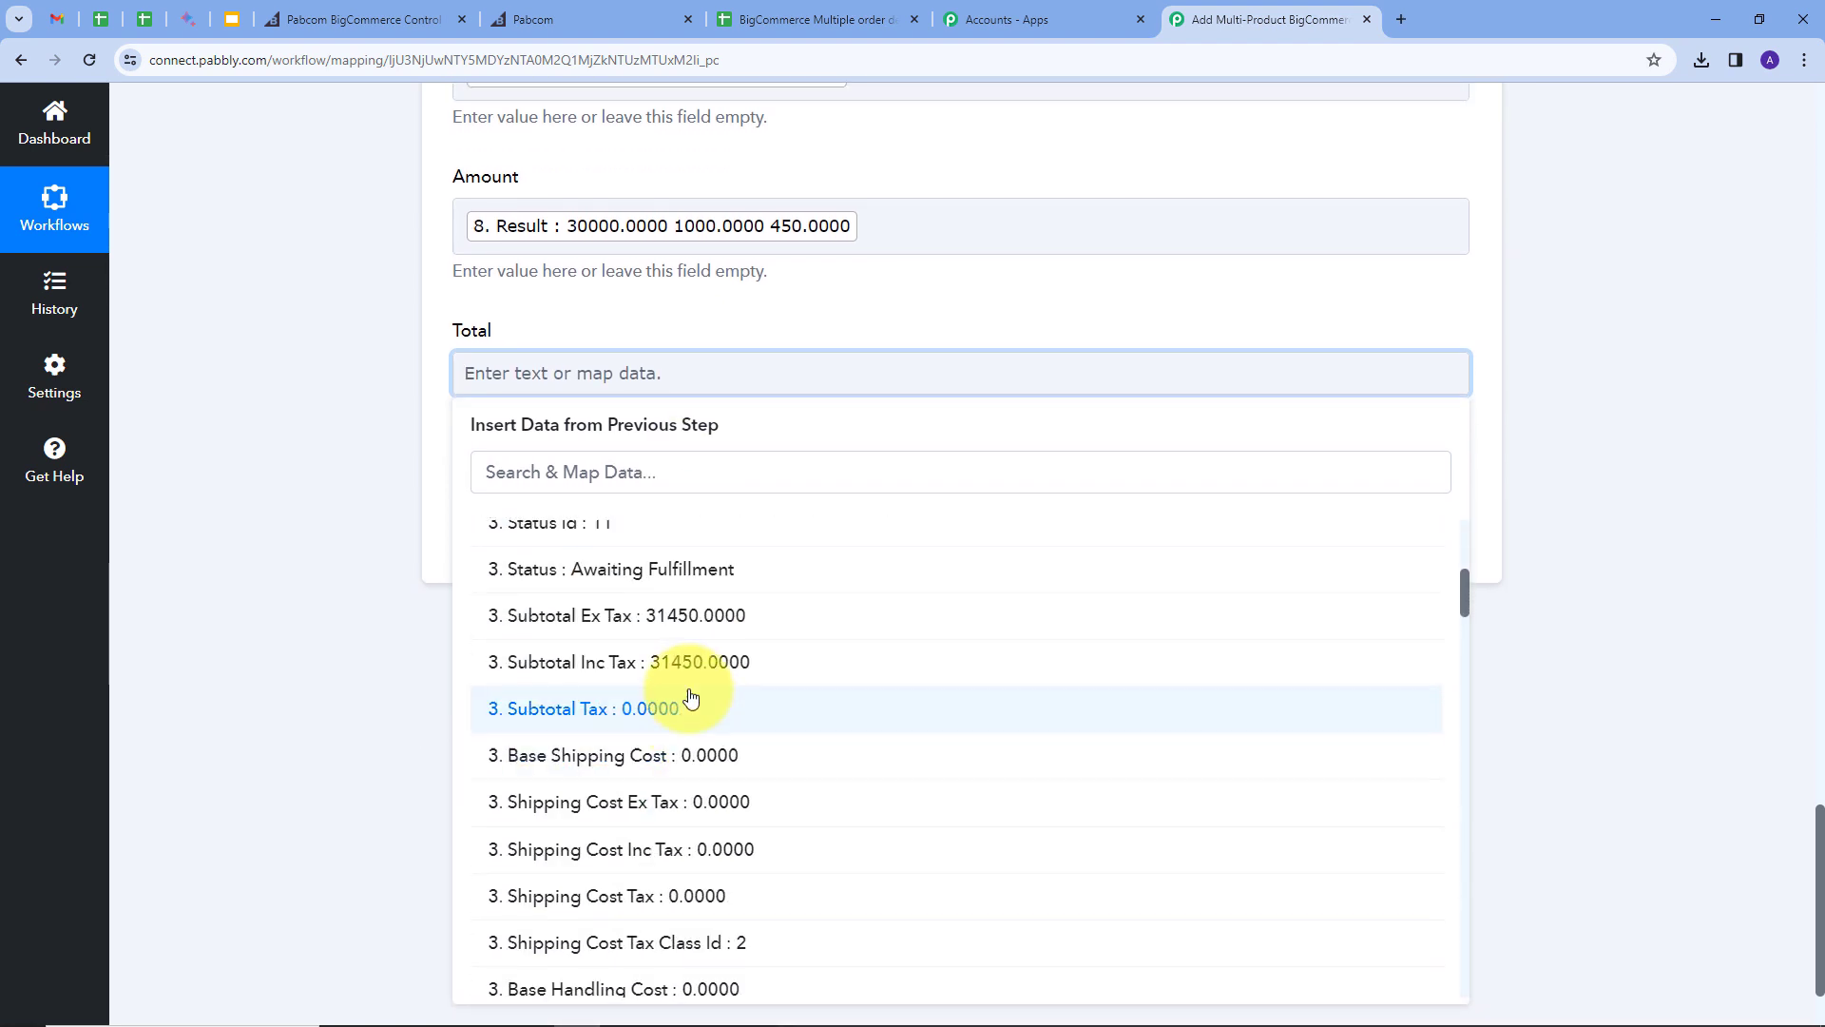
left_click(653, 674)
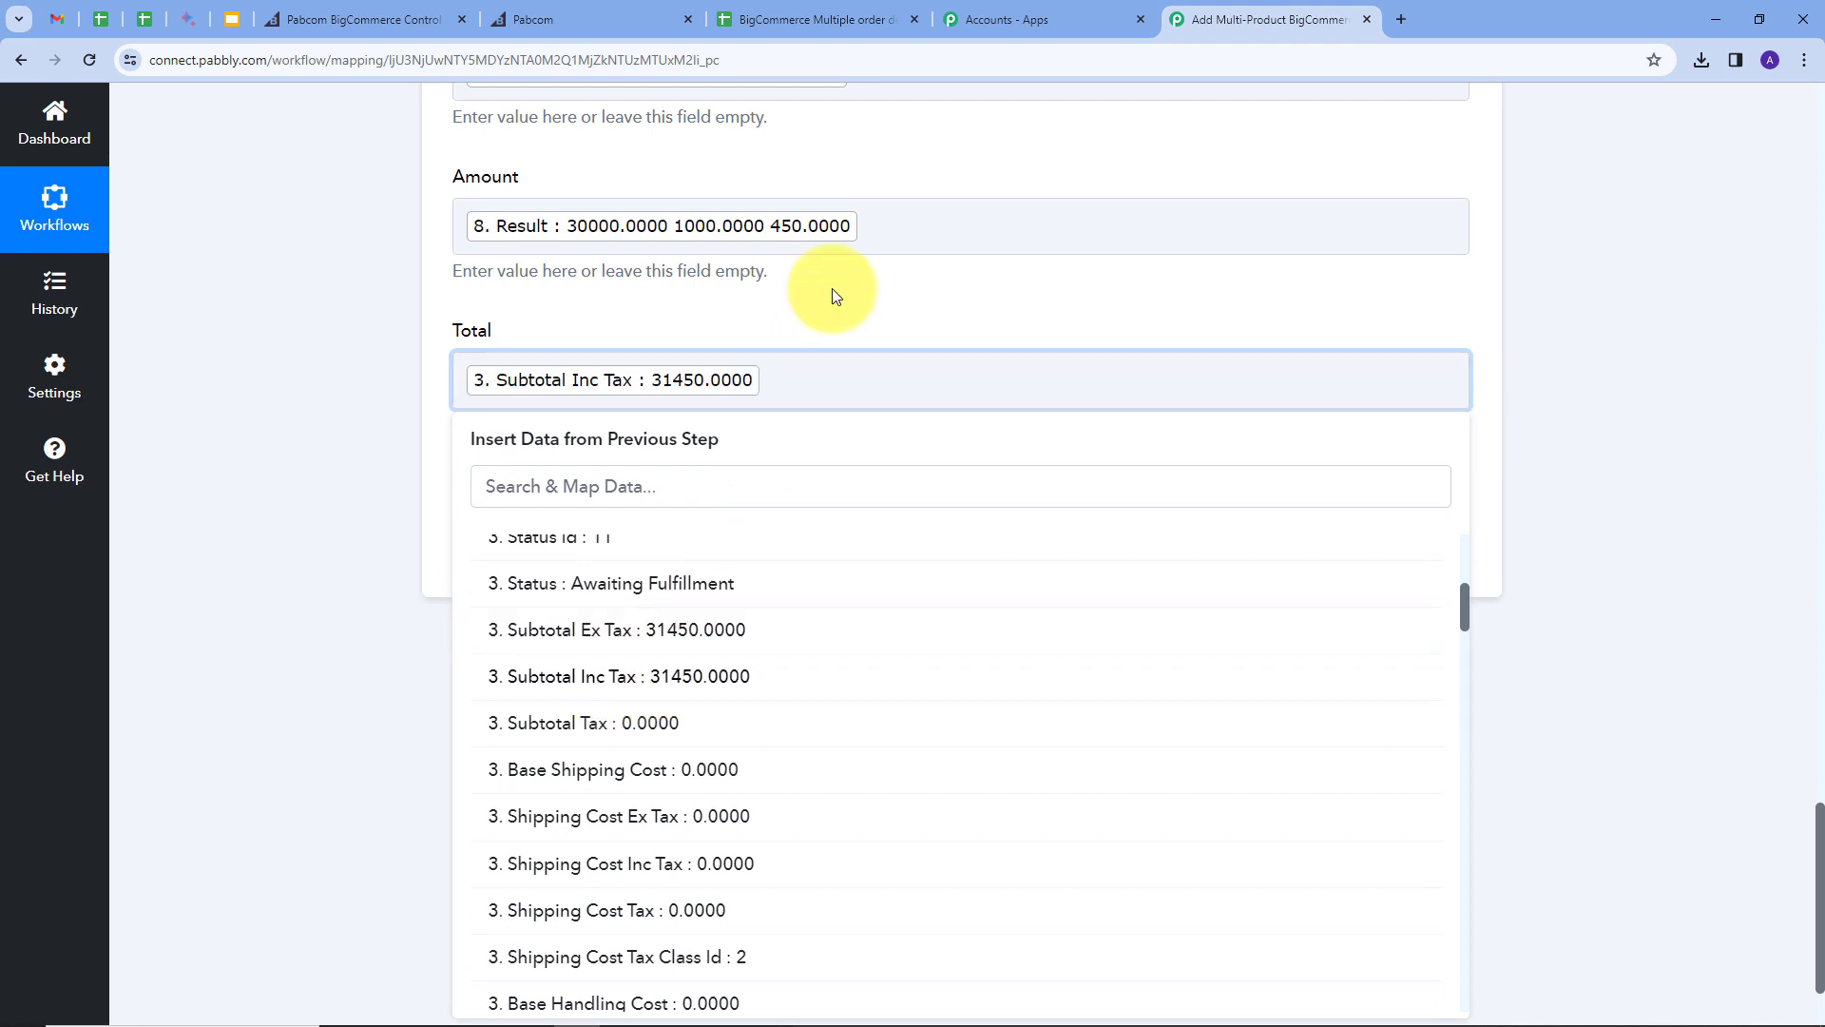
left_click(831, 288)
scroll(770, 409, "up", 7)
scroll(770, 409, "up", 5)
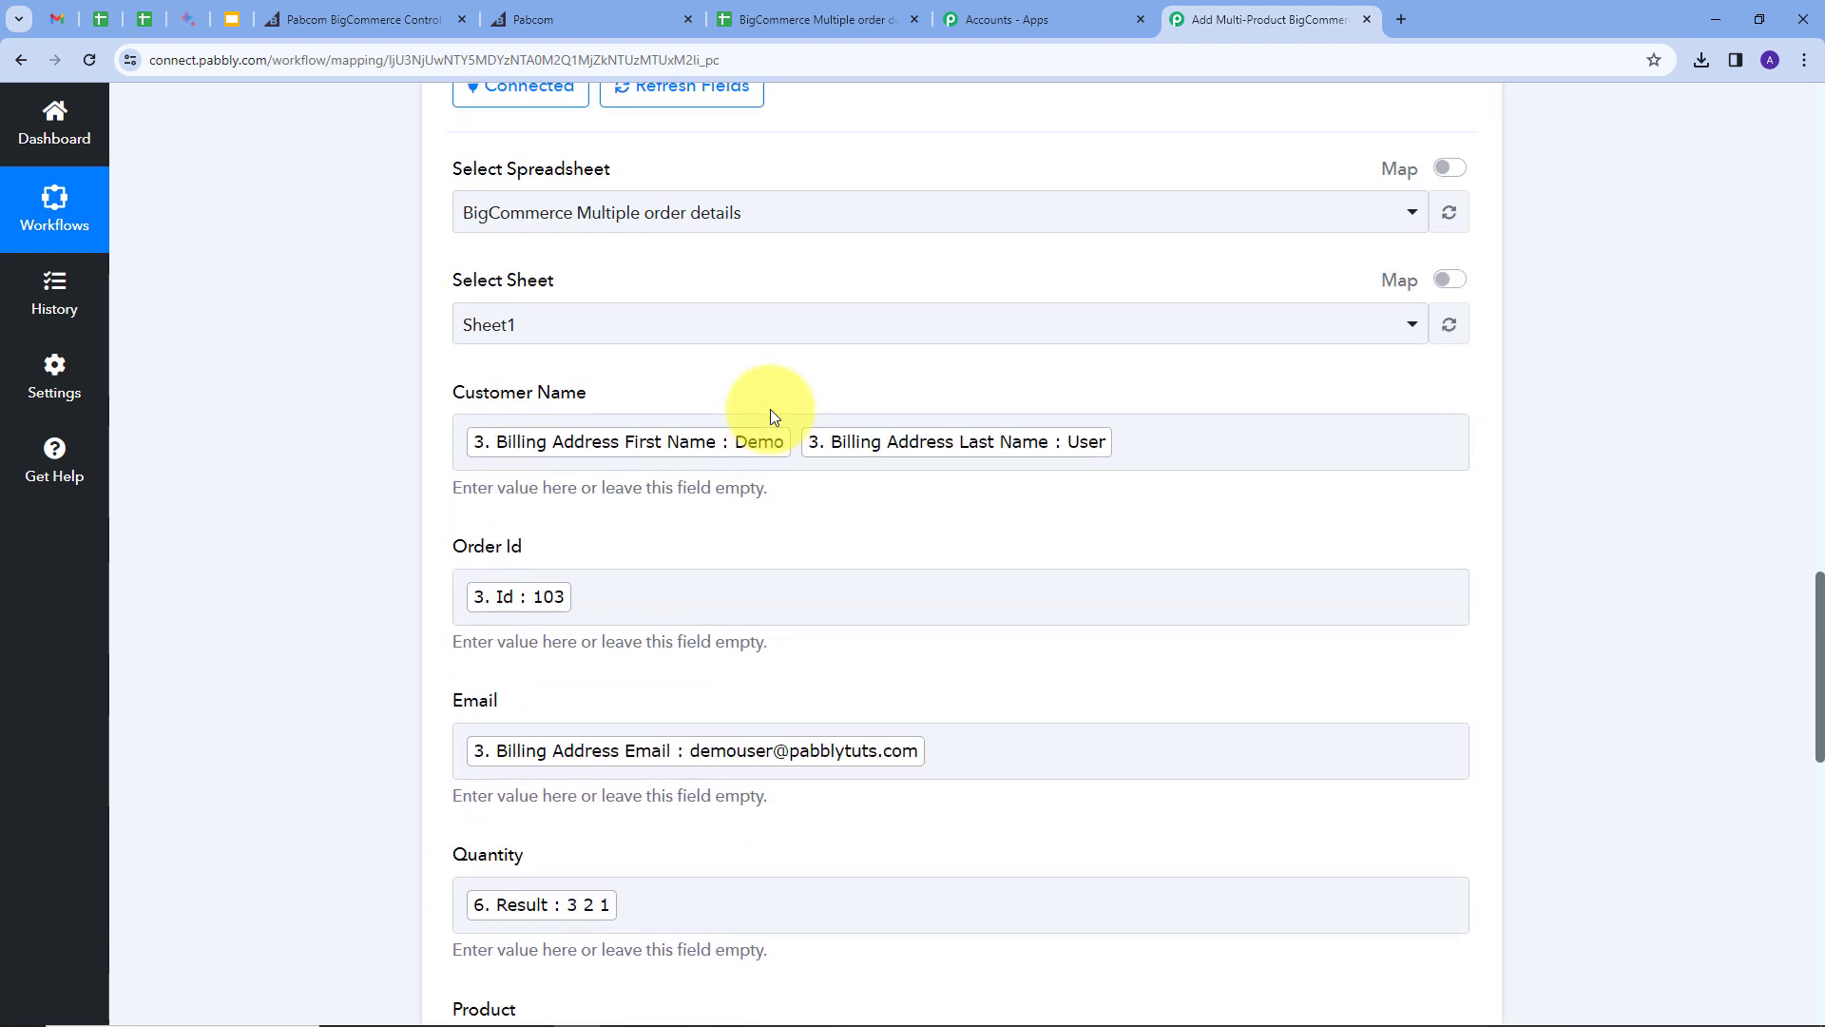
scroll(770, 408, "down", 10)
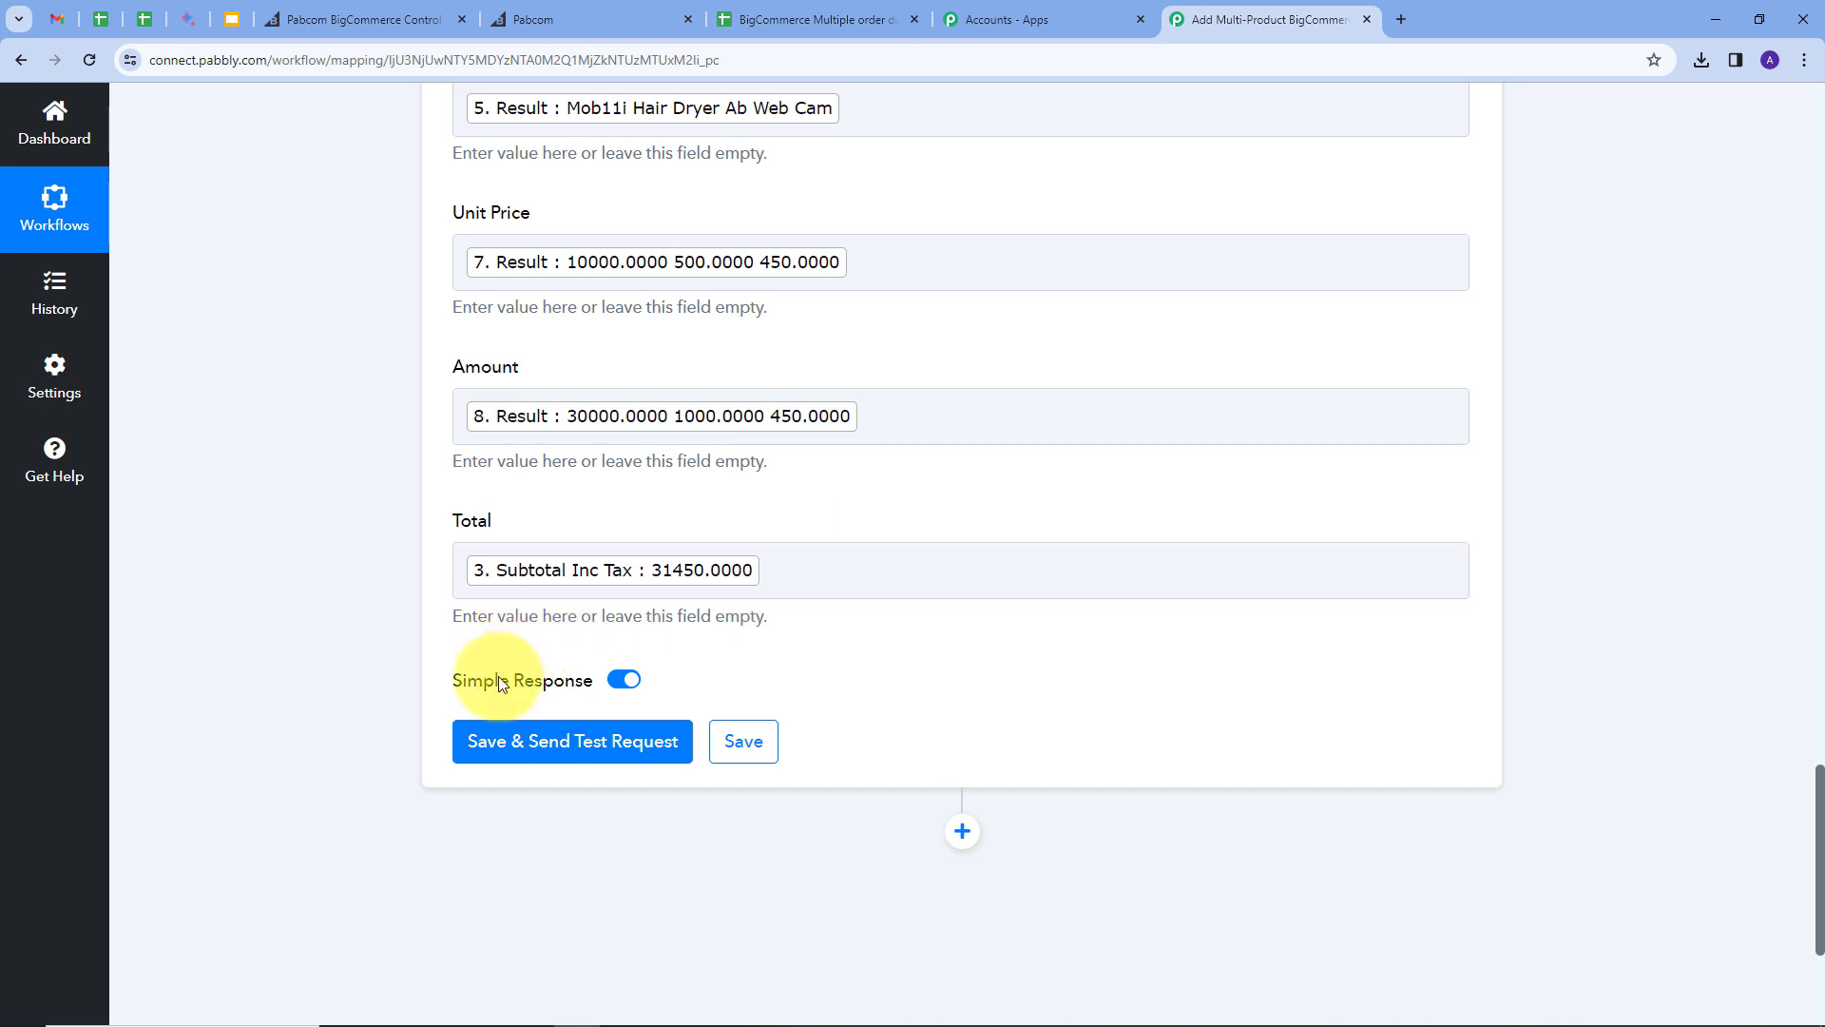
Step: Save and test the Add New Row step, then check row 3 in the BigCommerce Multiple order details sheet
left_click(577, 744)
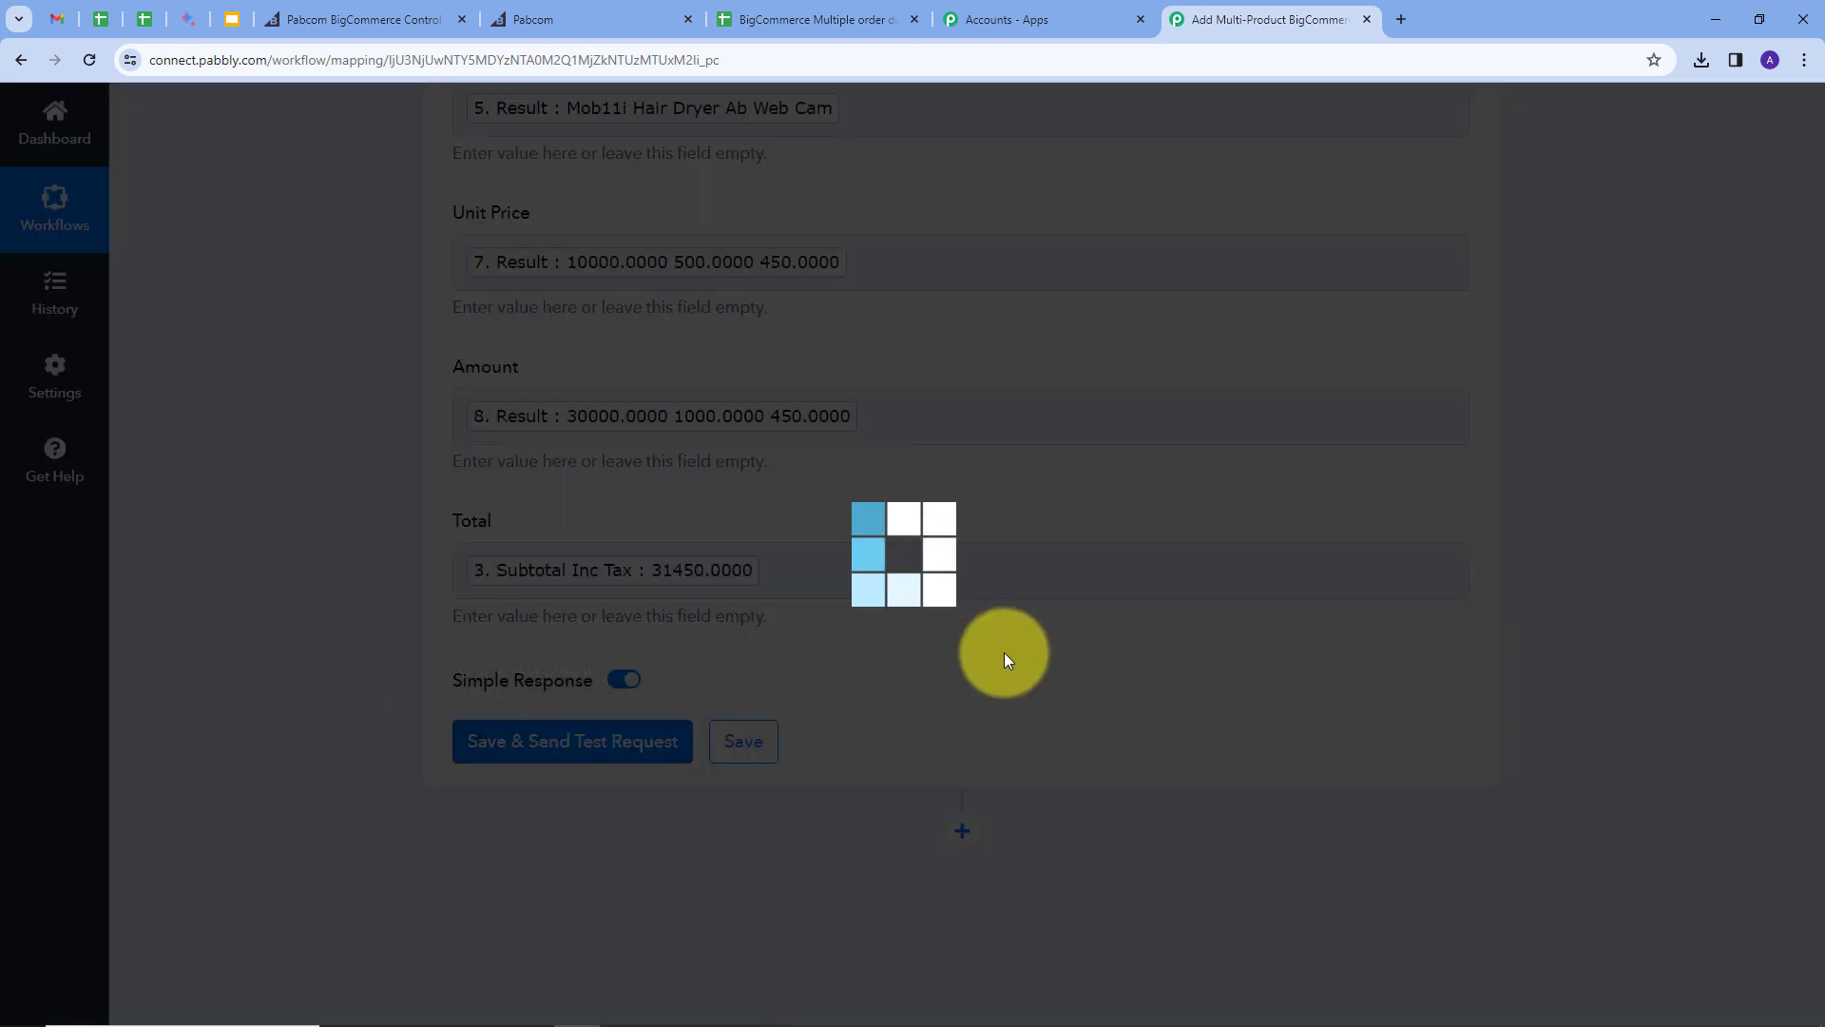
scroll(1088, 628, "down", 2)
scroll(1103, 590, "down", 2)
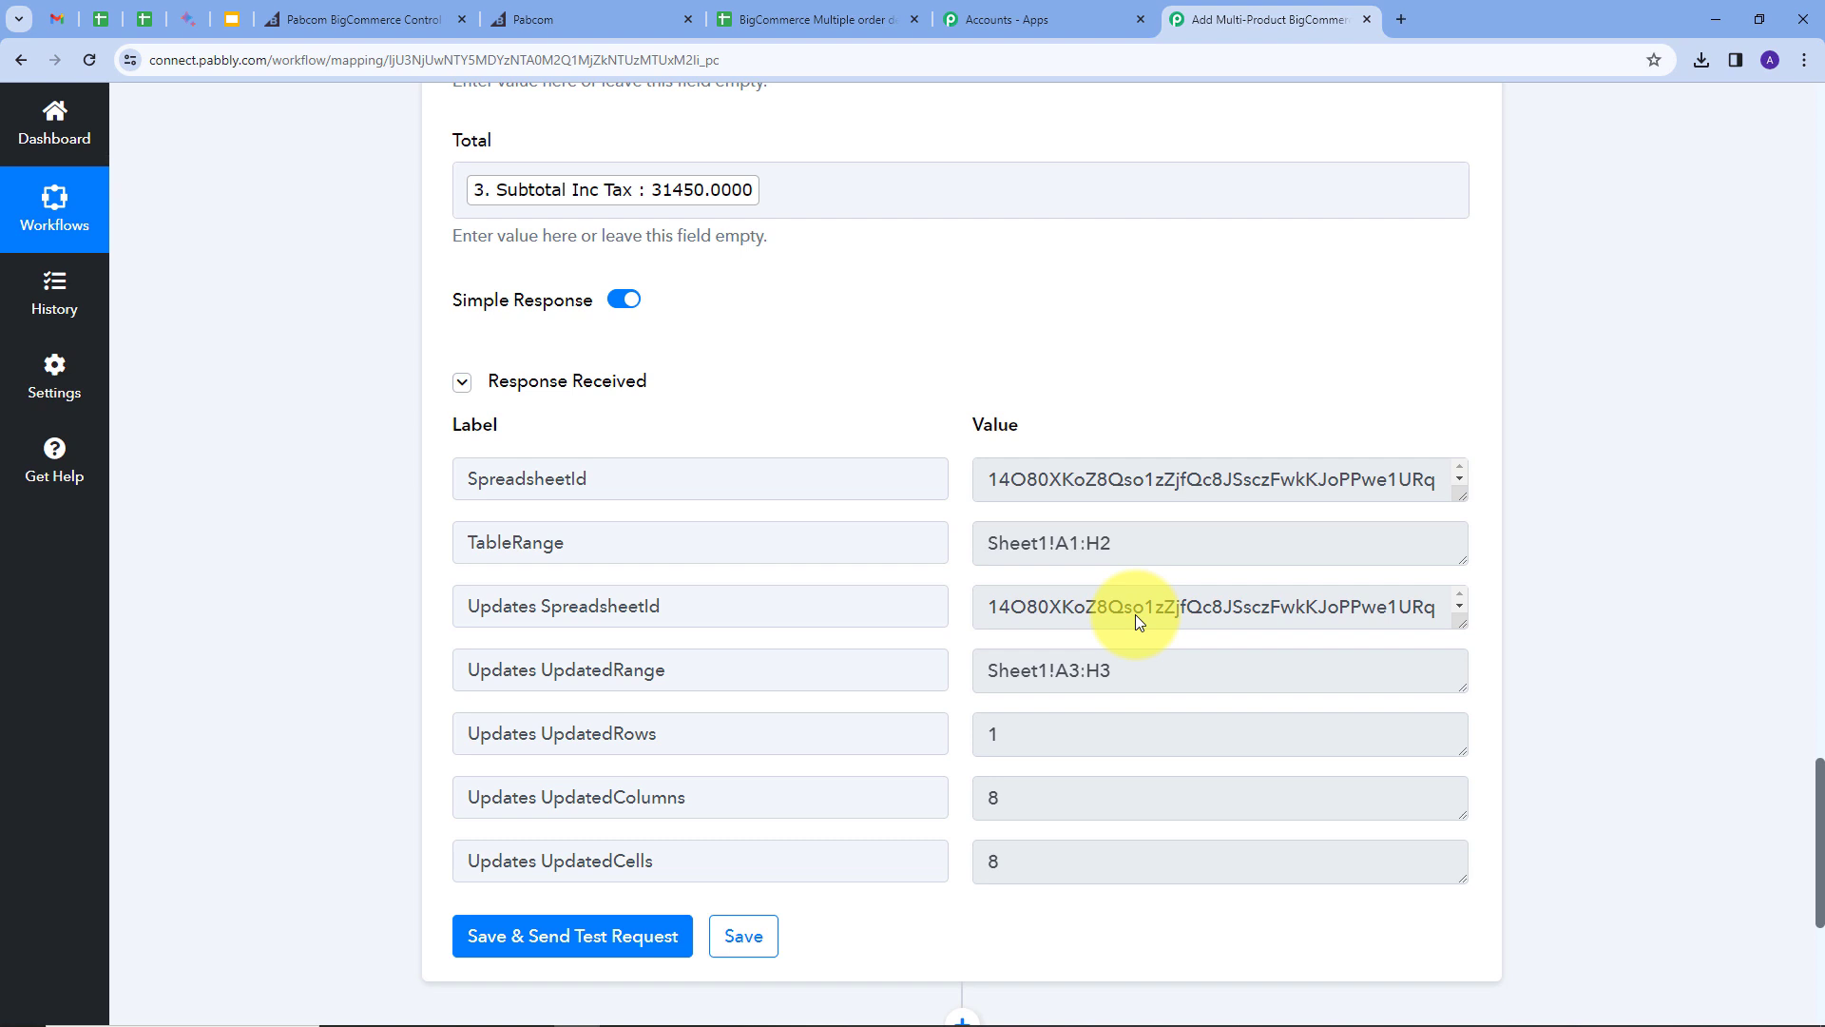
left_click(746, 13)
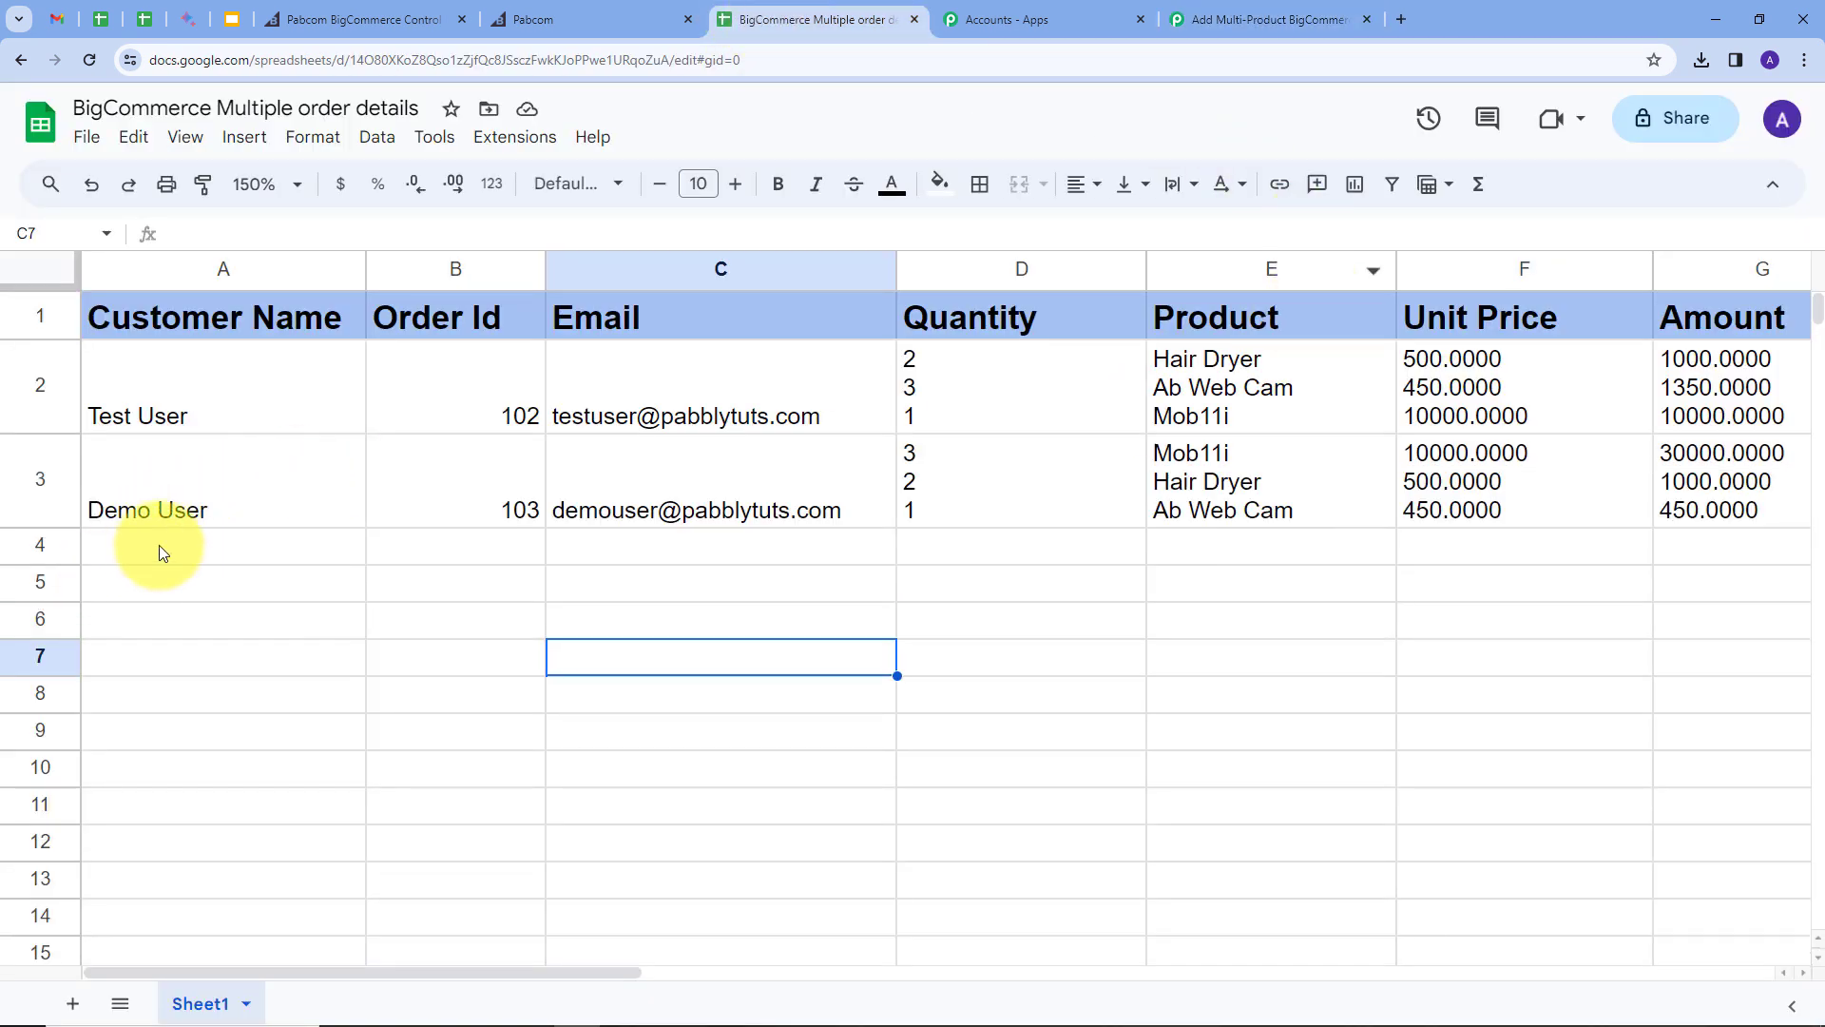
left_click(34, 479)
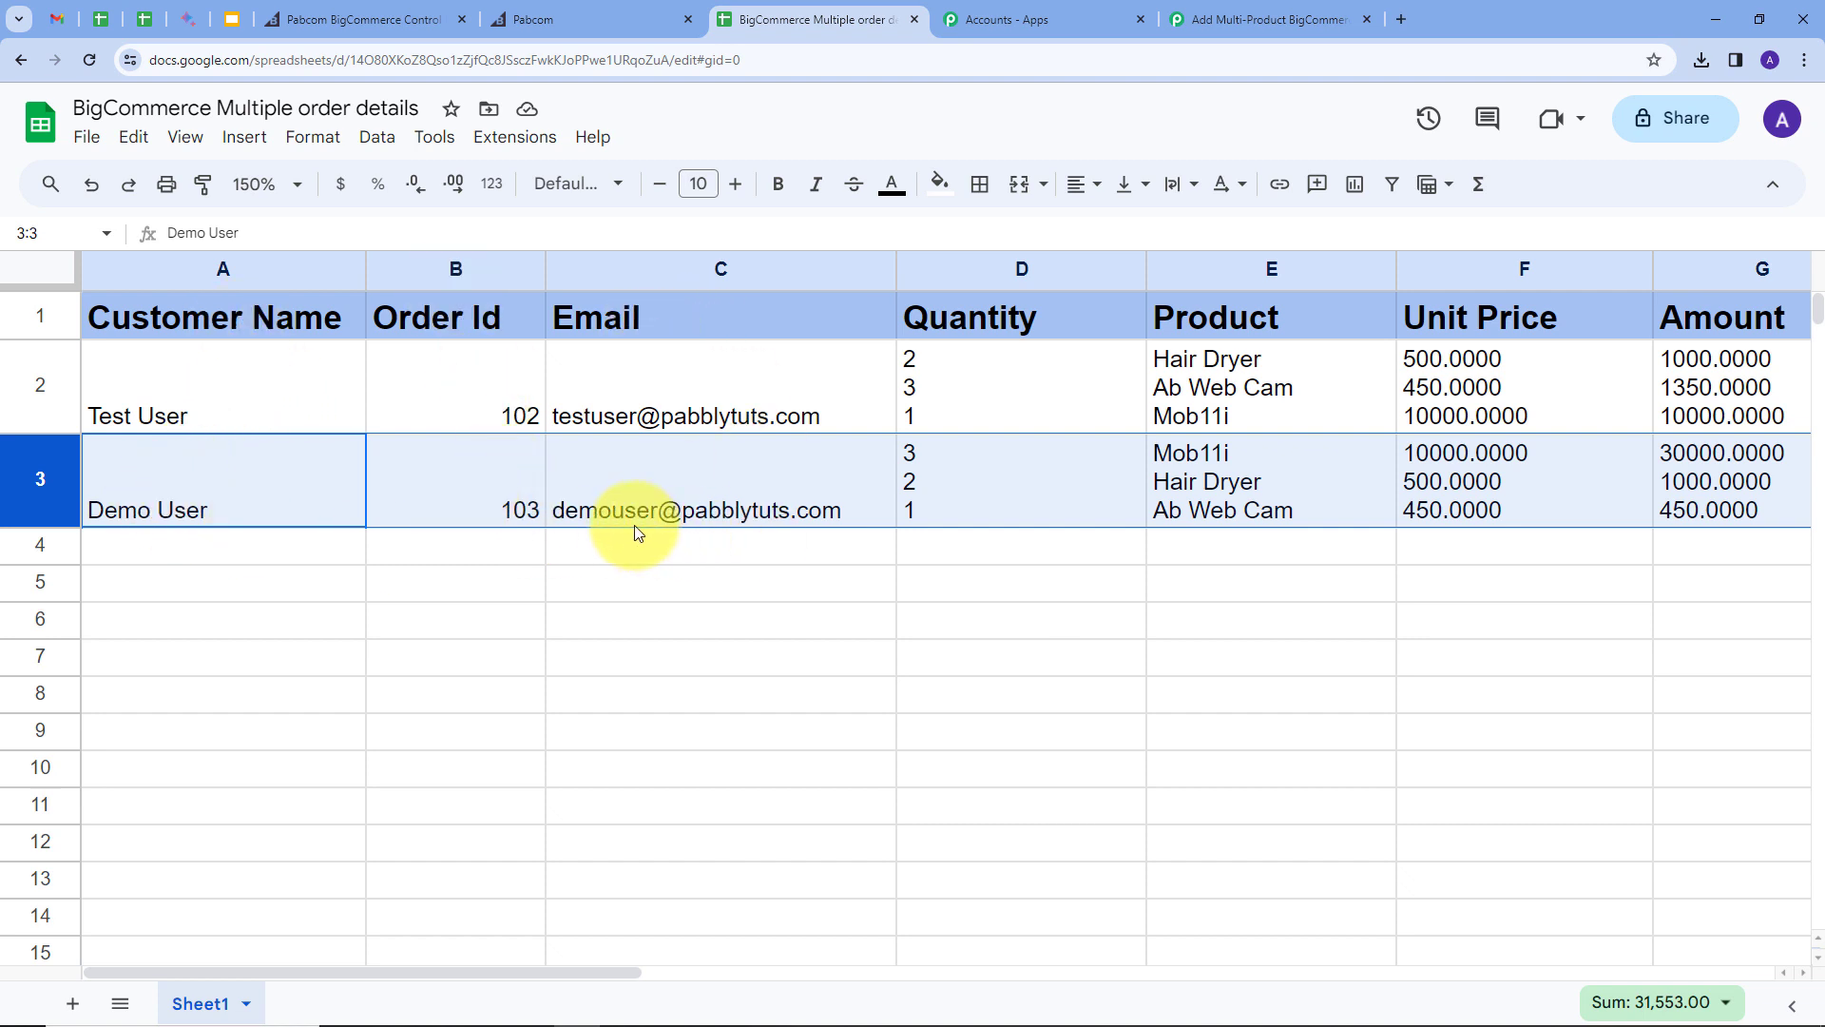
mouse_move(608, 522)
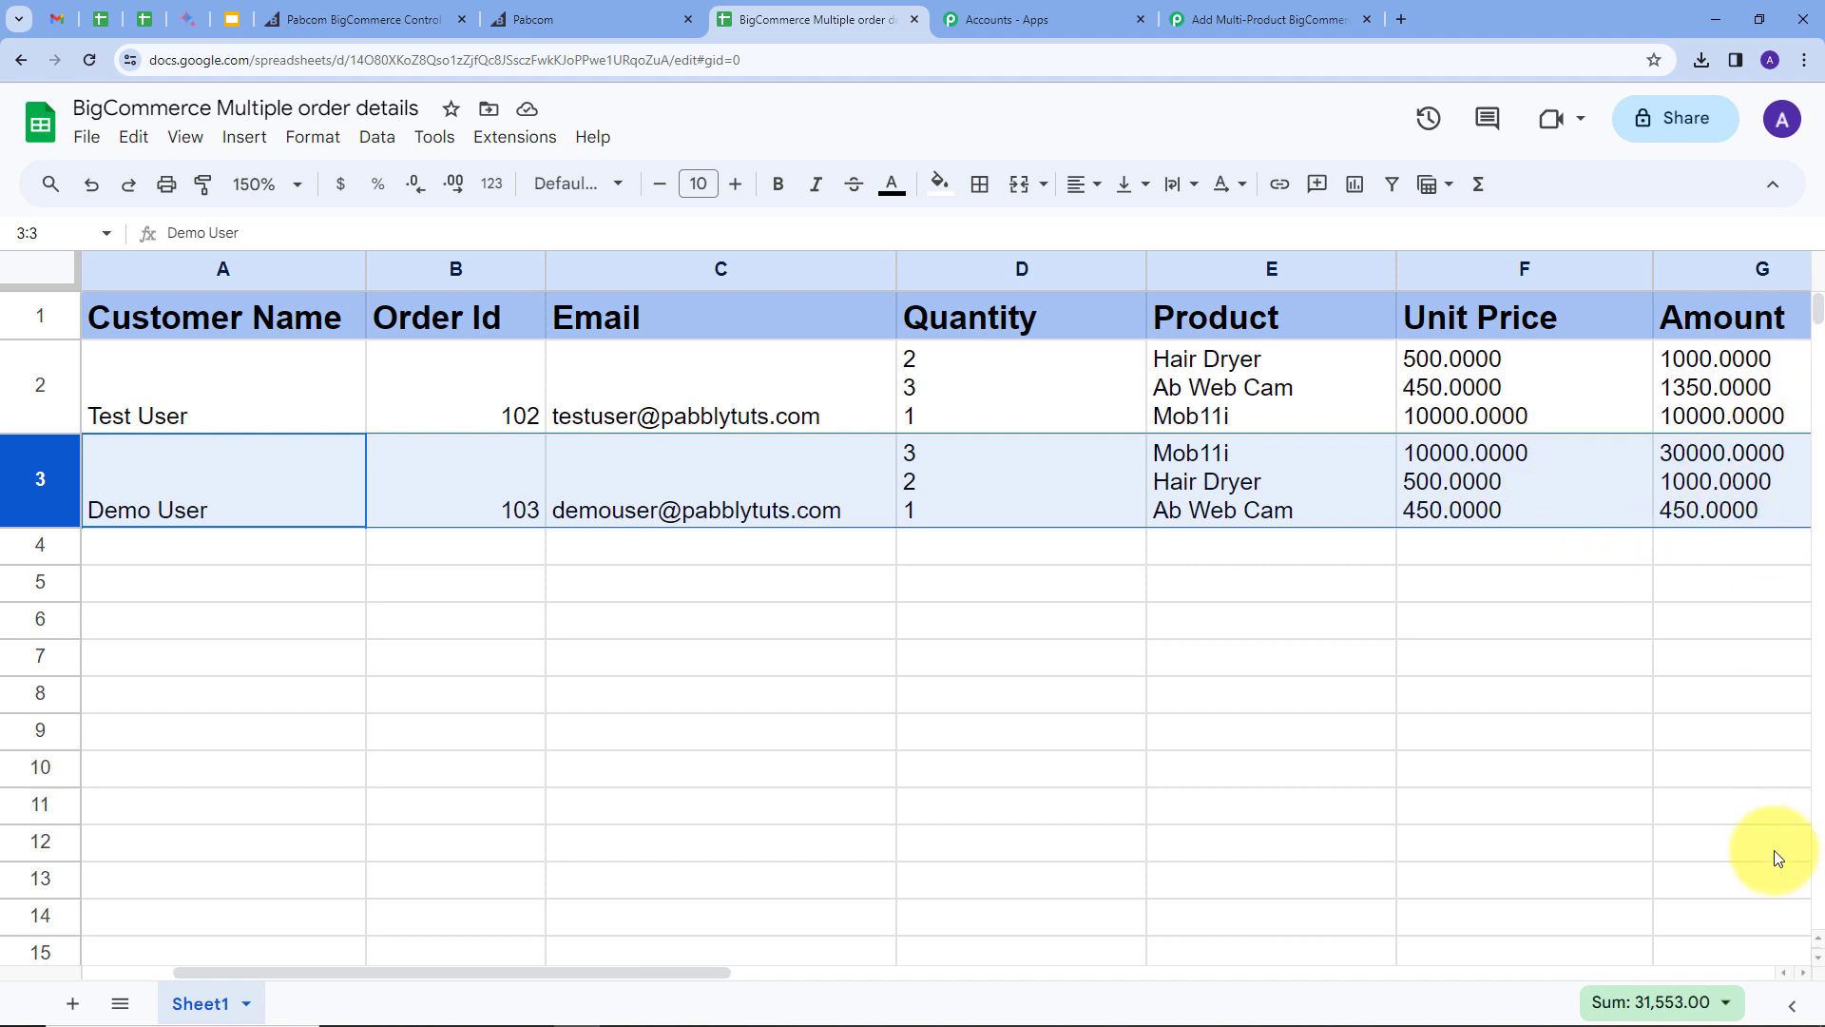
left_click(1804, 974)
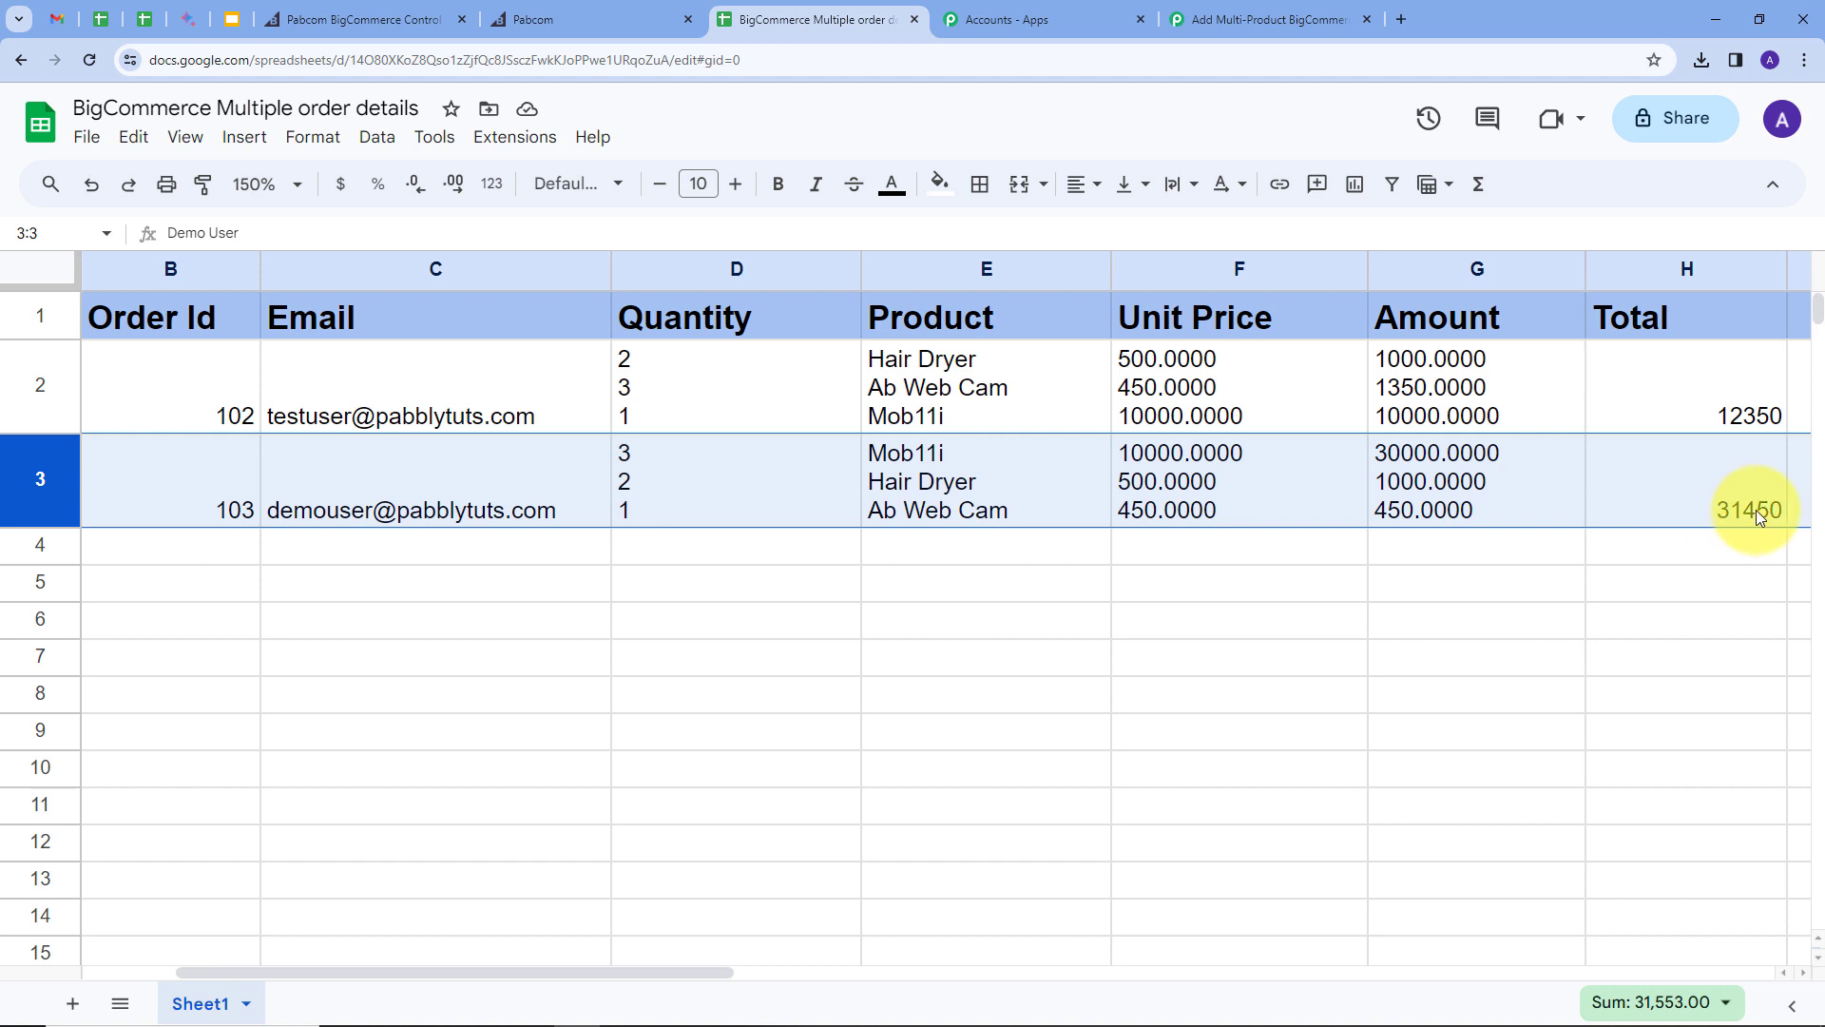
scroll(899, 979, "left", 2)
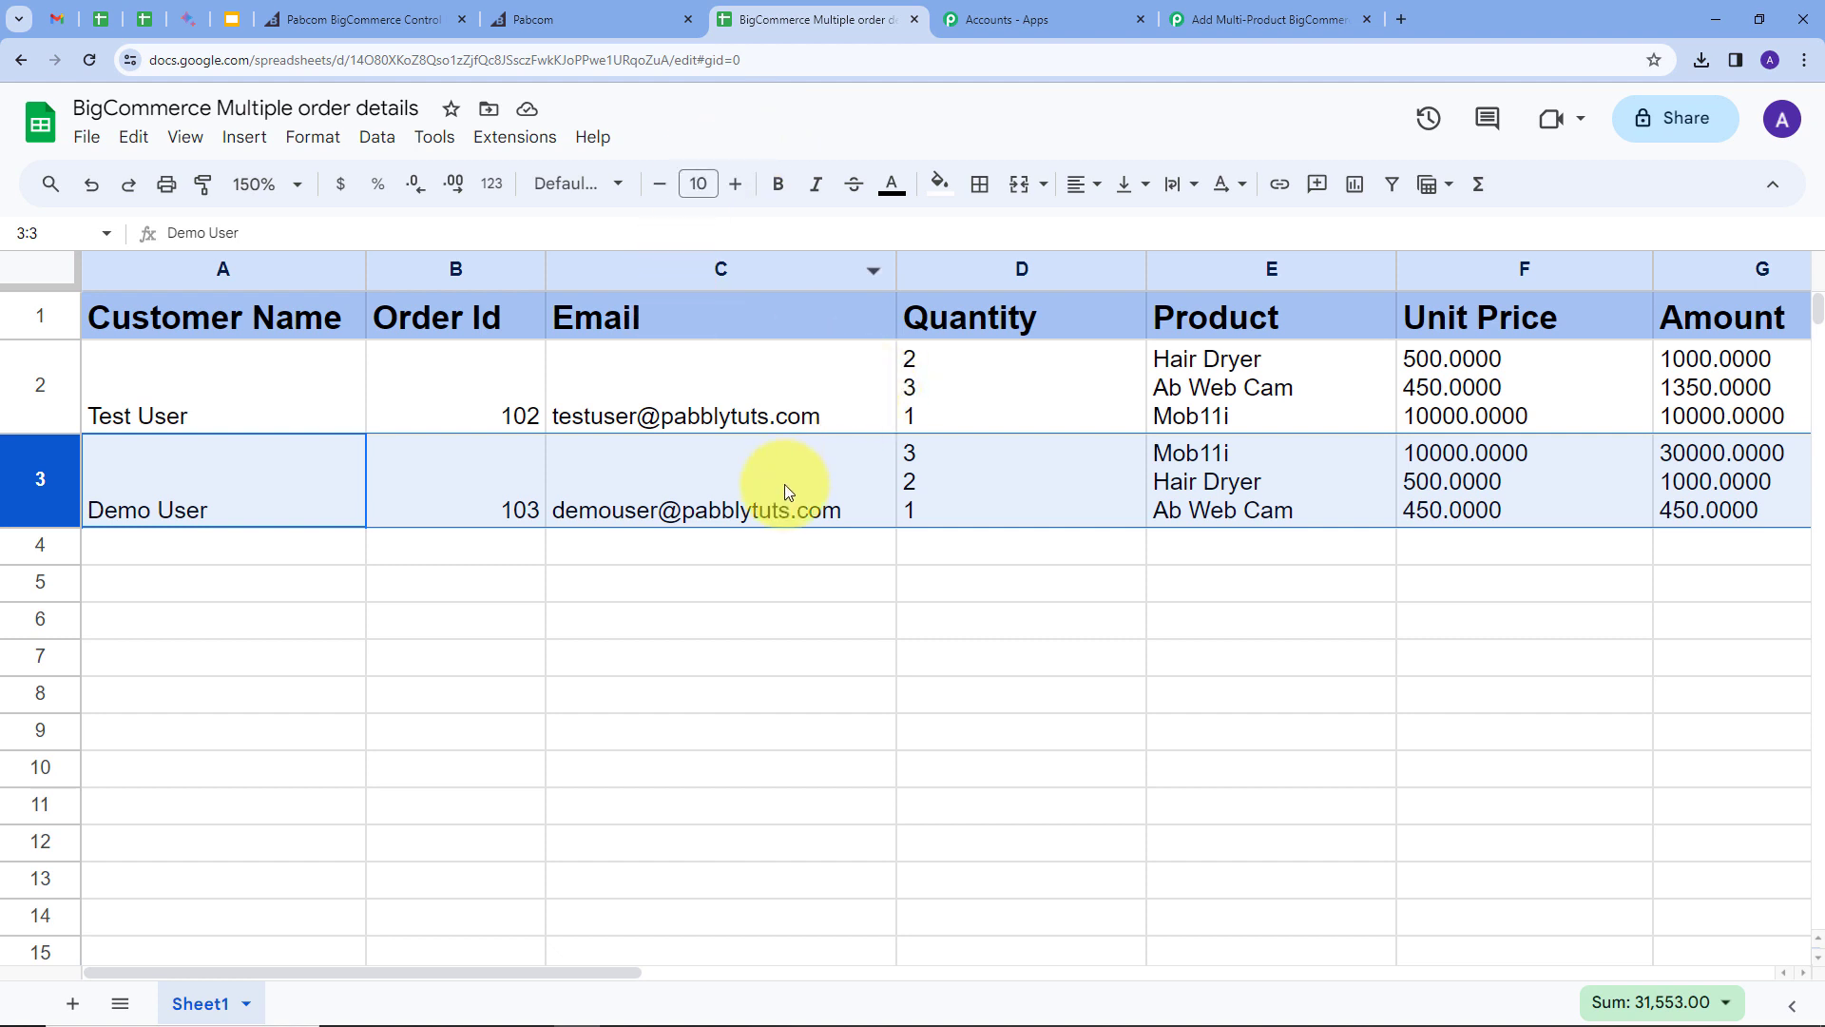
mouse_move(785, 487)
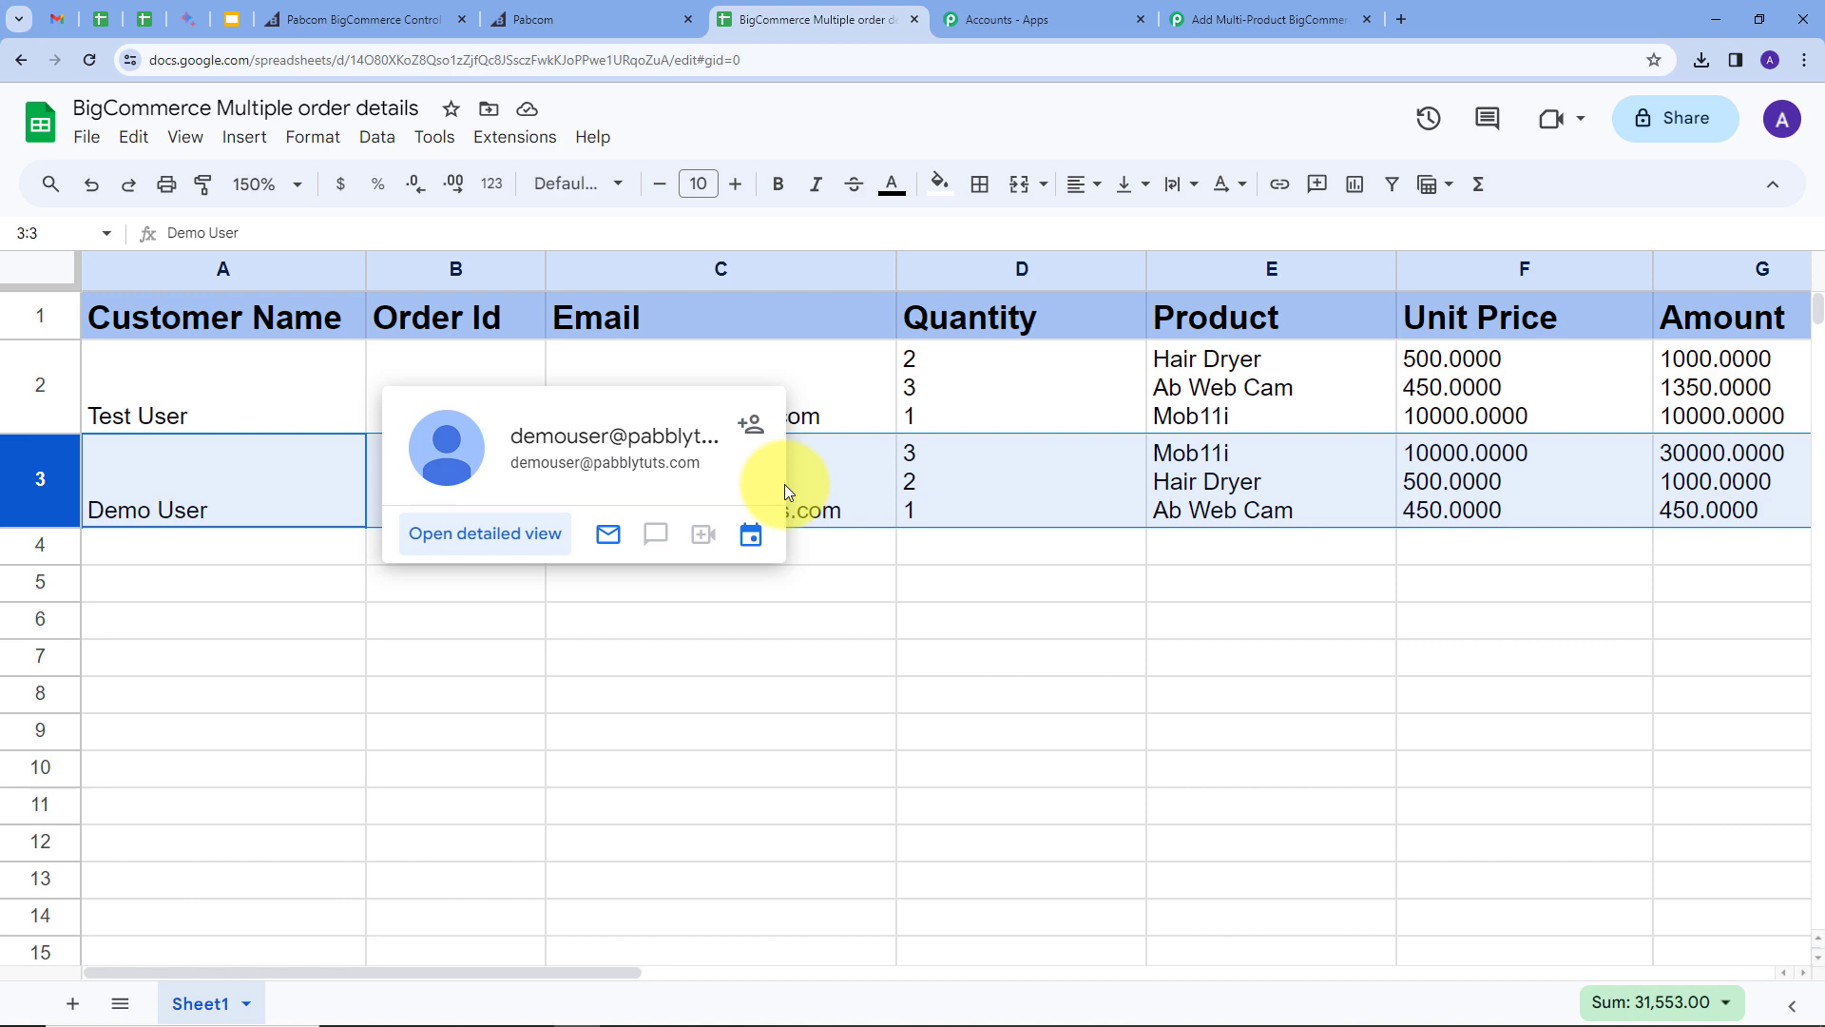
Step: Scroll through the workflow from the BigCommerce New Order Created trigger to step 9, Google Sheets Add New Row
left_click(1264, 19)
scroll(298, 578, "up", 5)
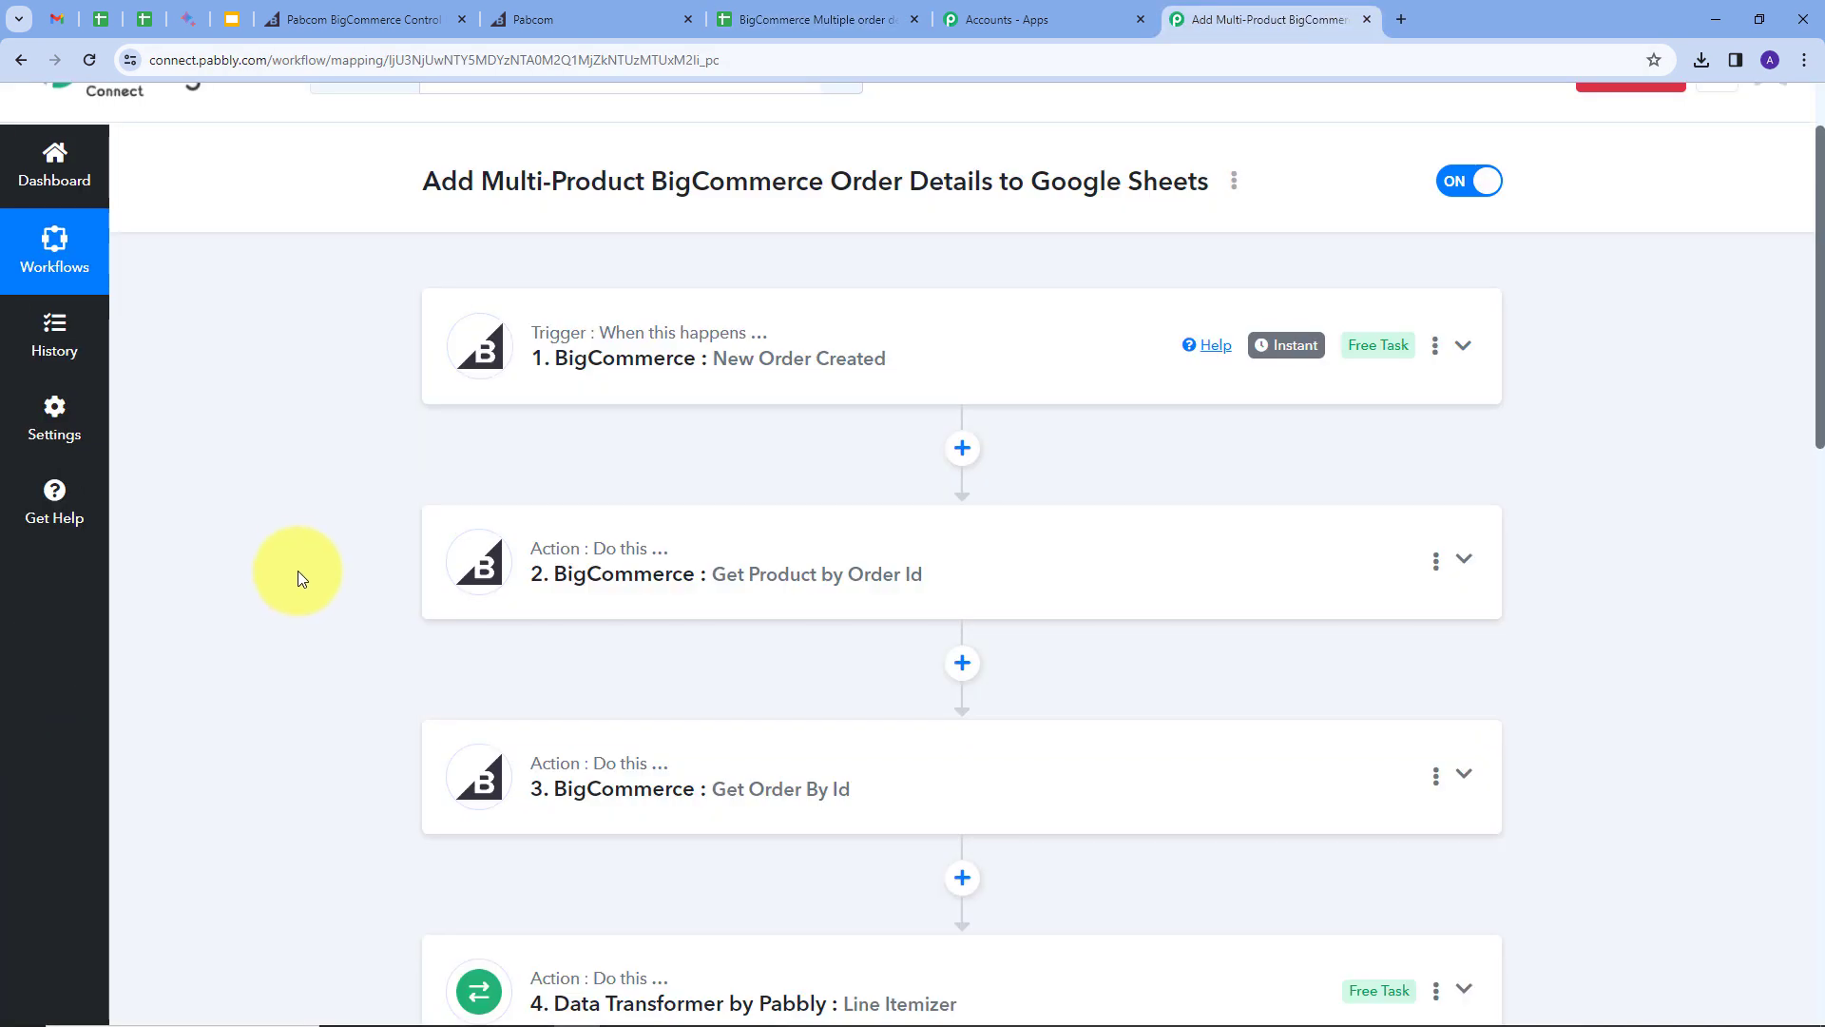
scroll(299, 578, "up", 1)
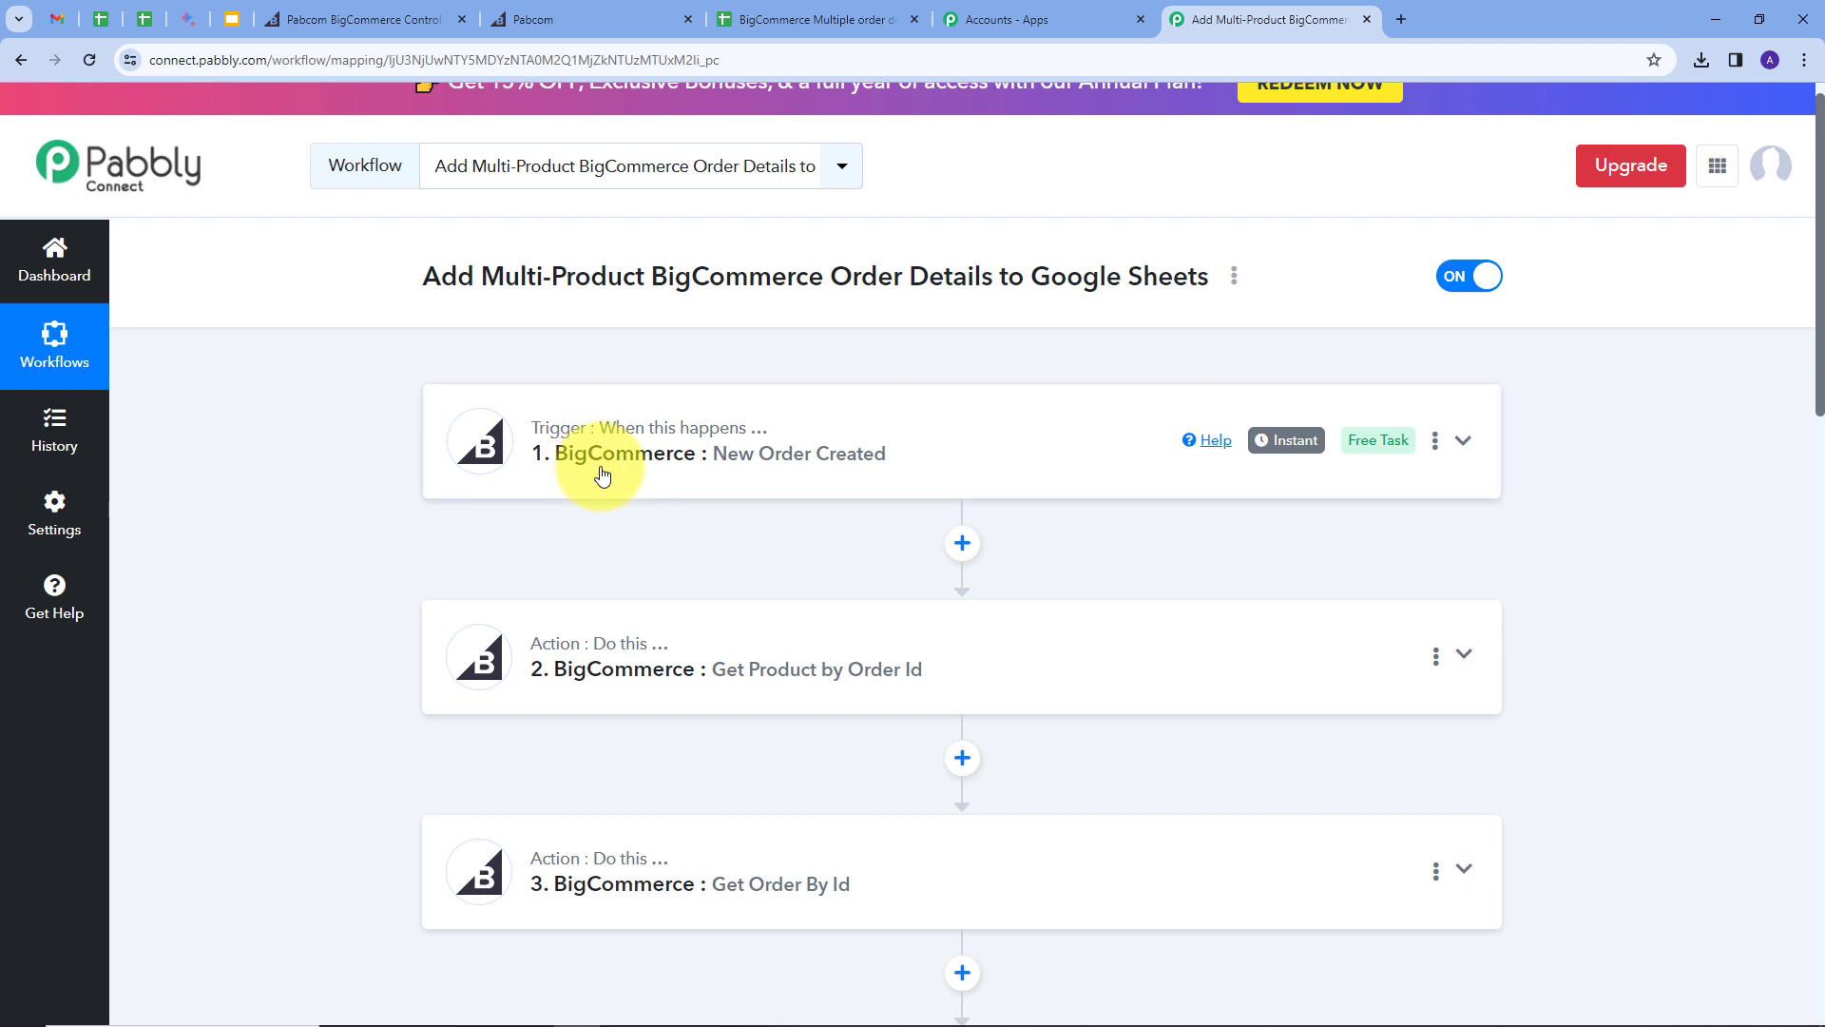
scroll(599, 470, "down", 15)
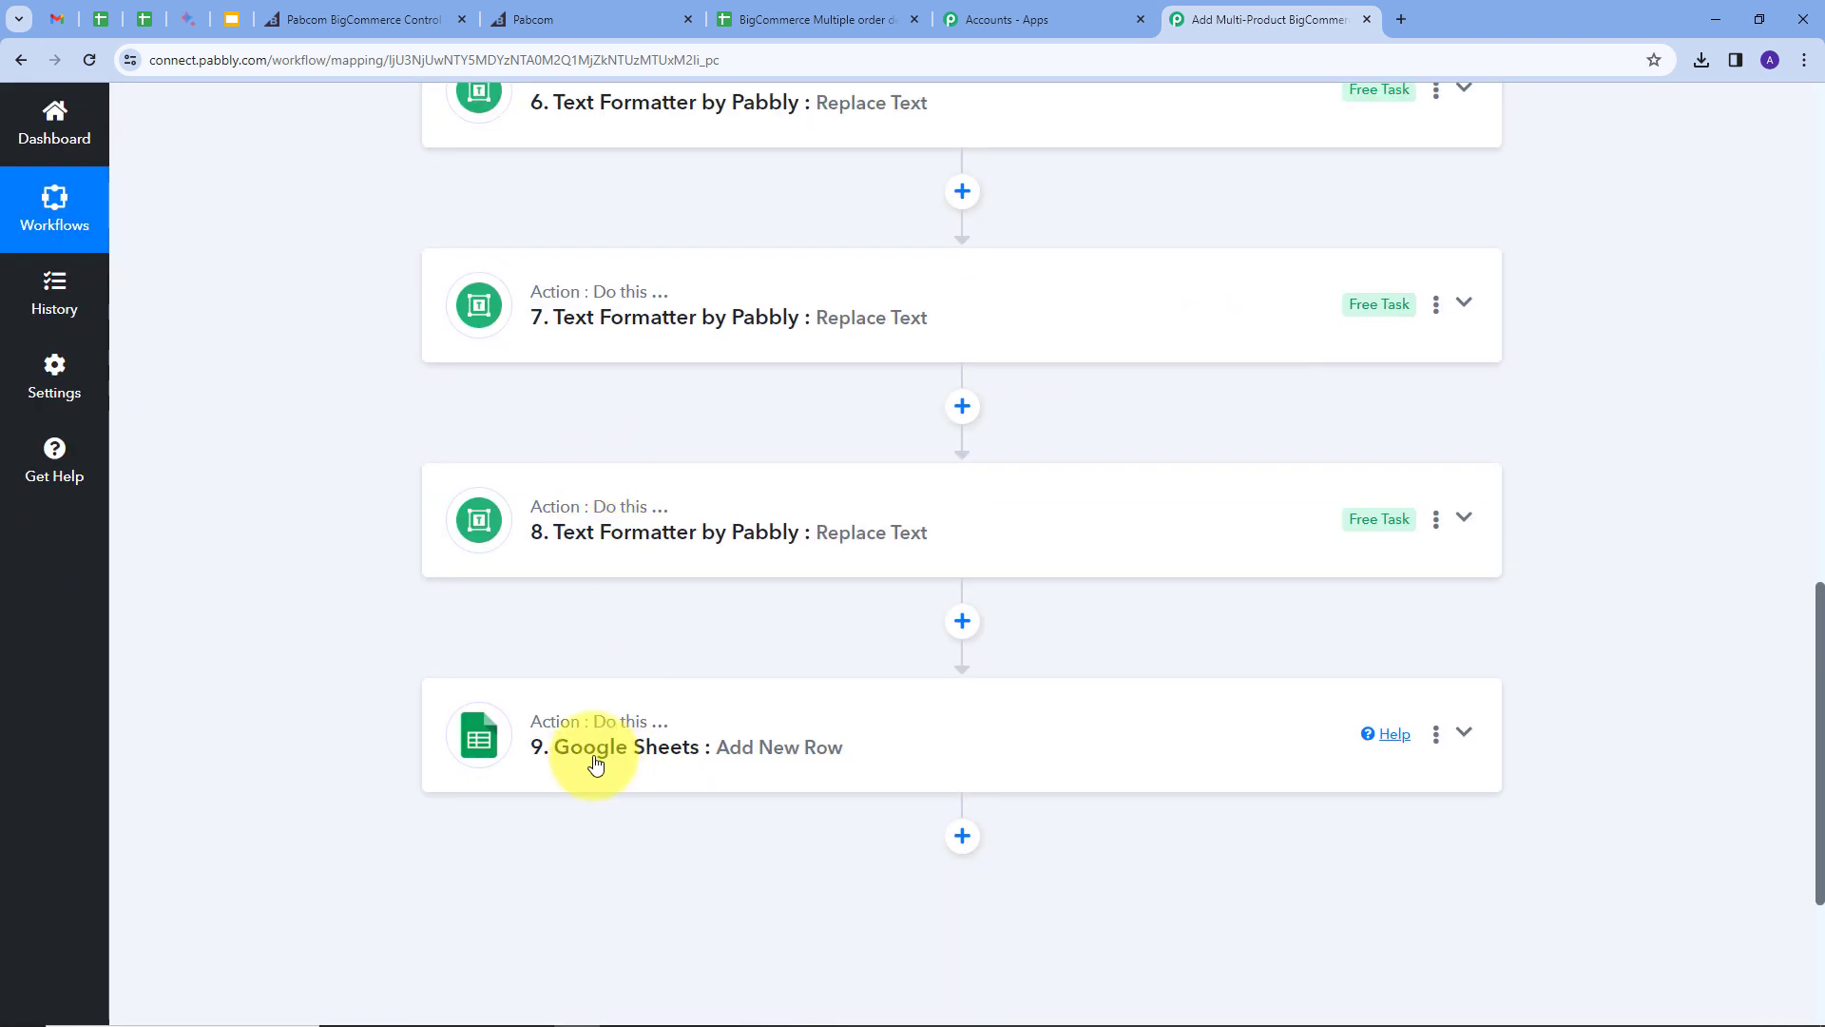
scroll(368, 506, "up", 14)
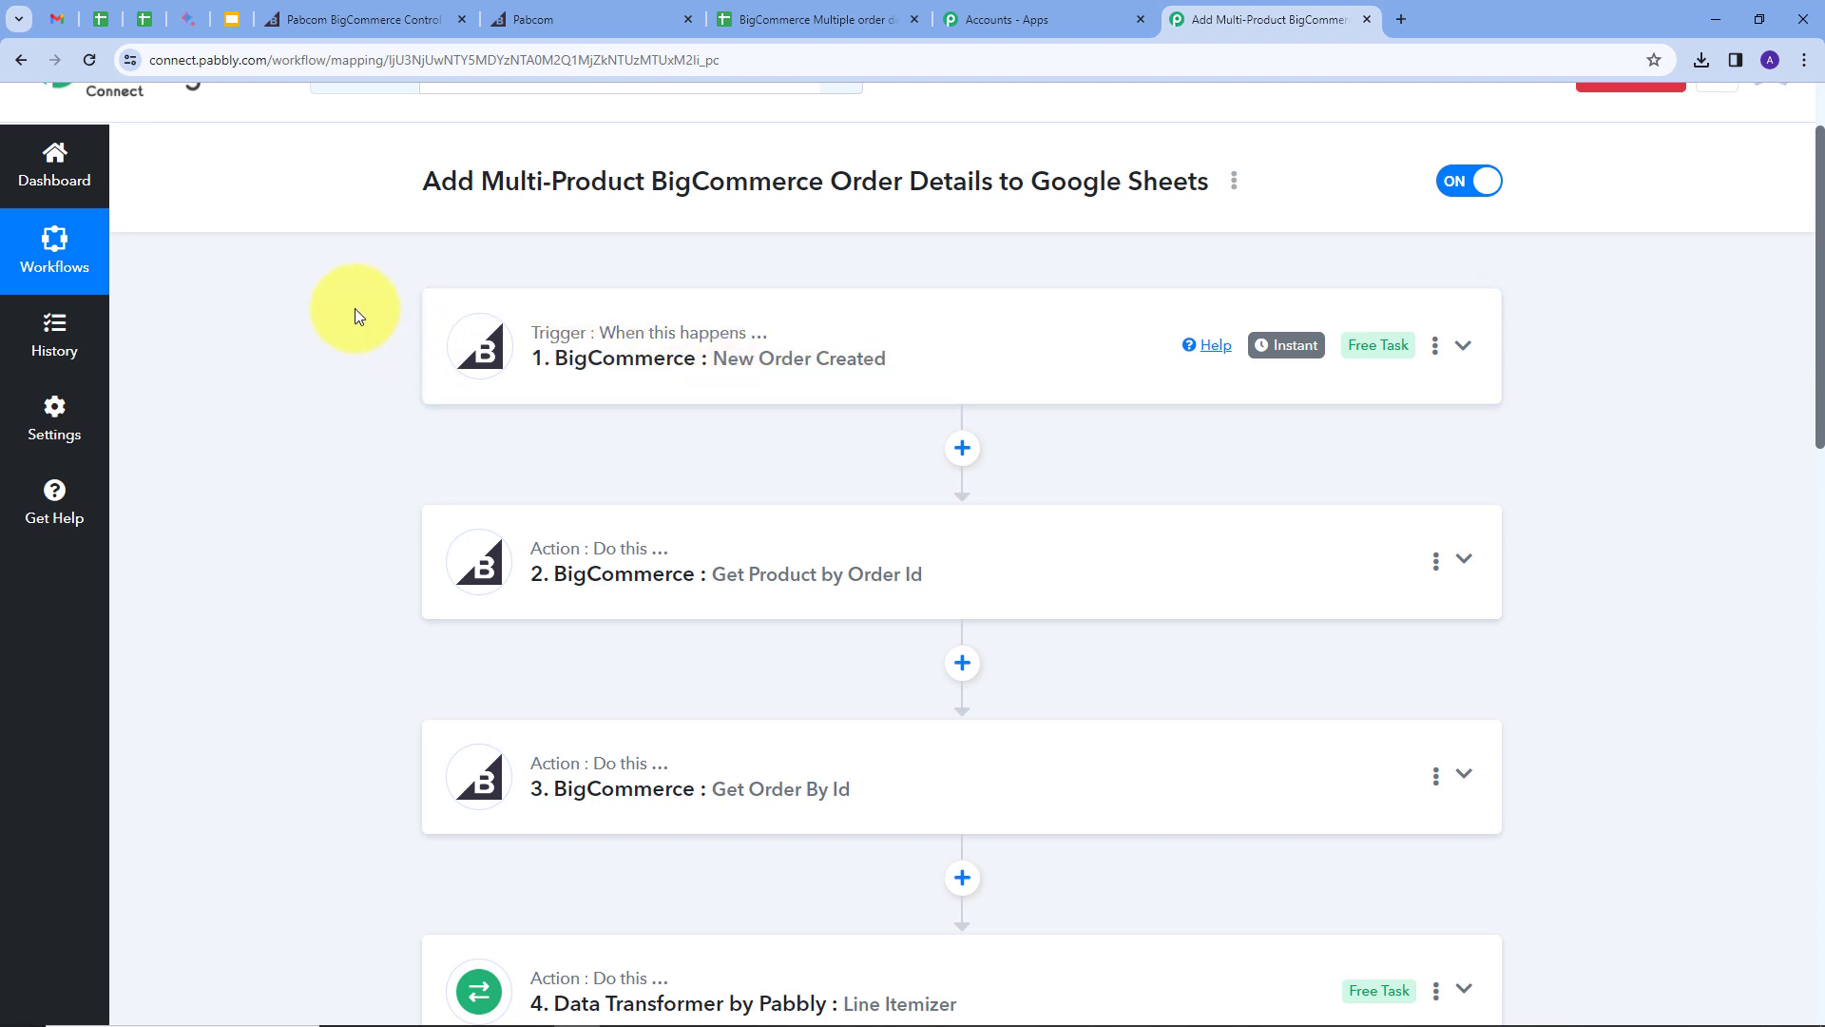
scroll(355, 313, "down", 2)
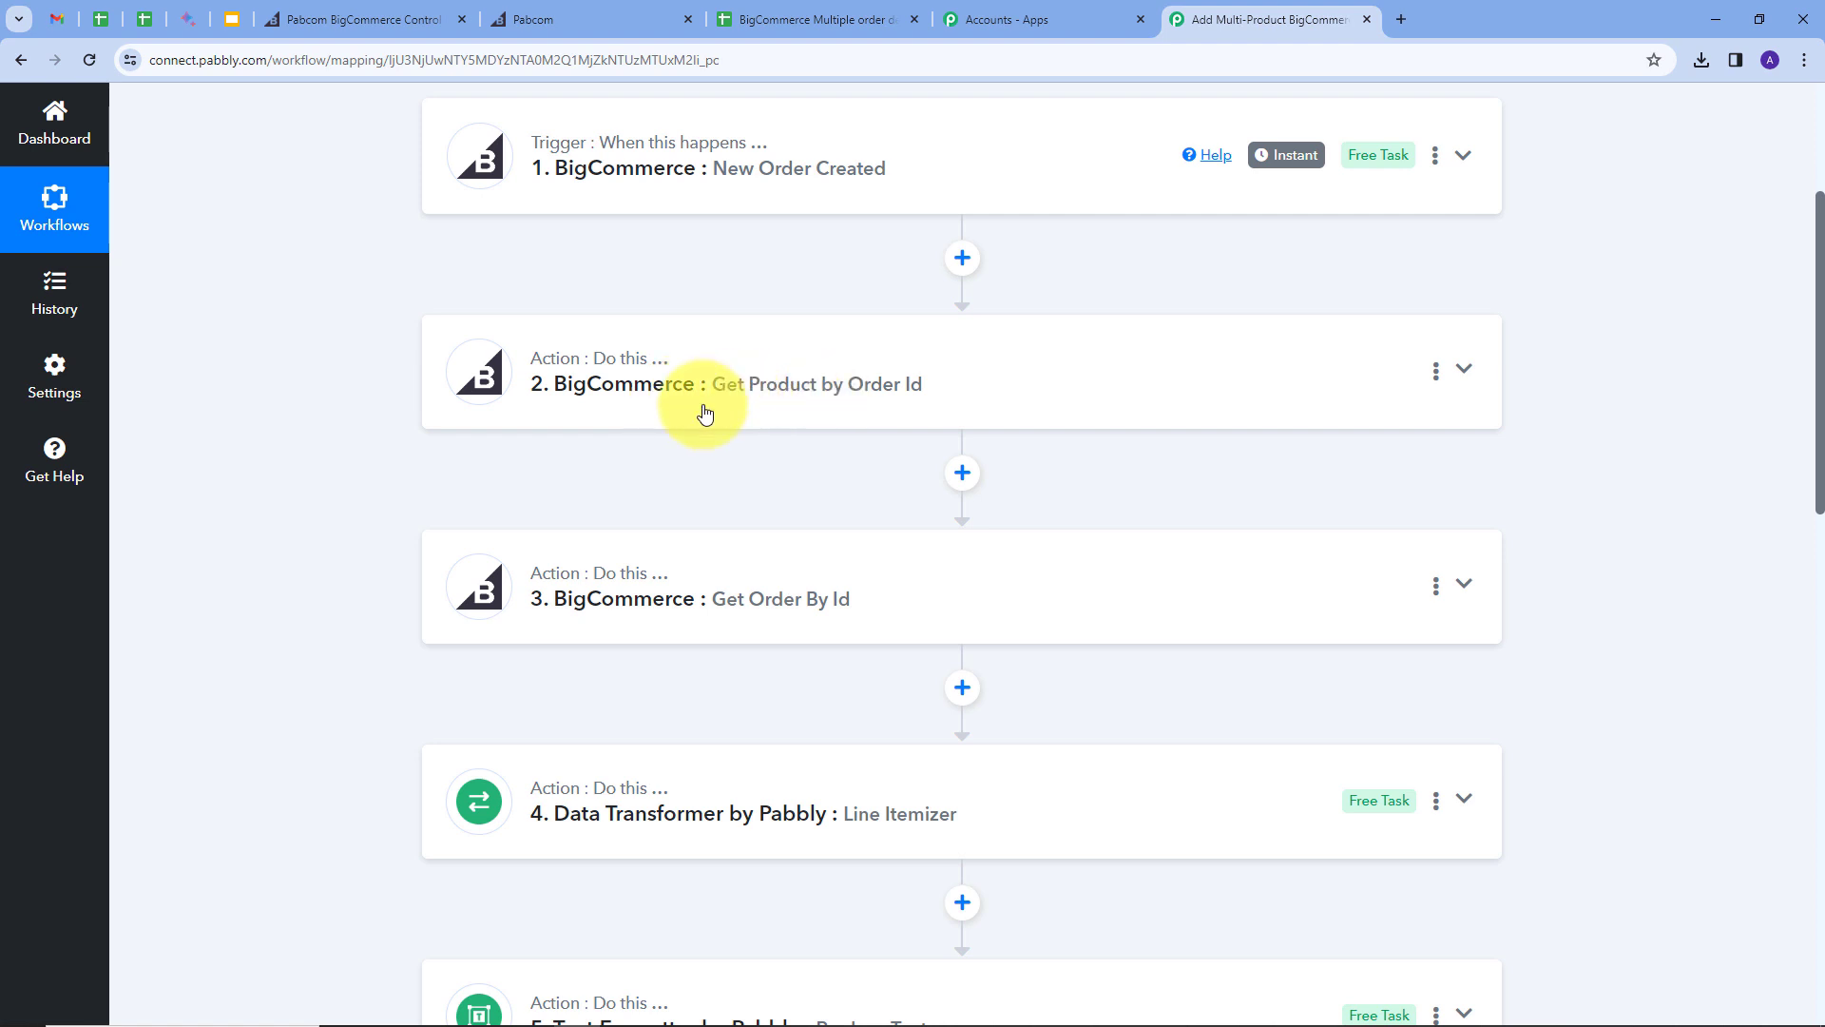
scroll(424, 313, "down", 1)
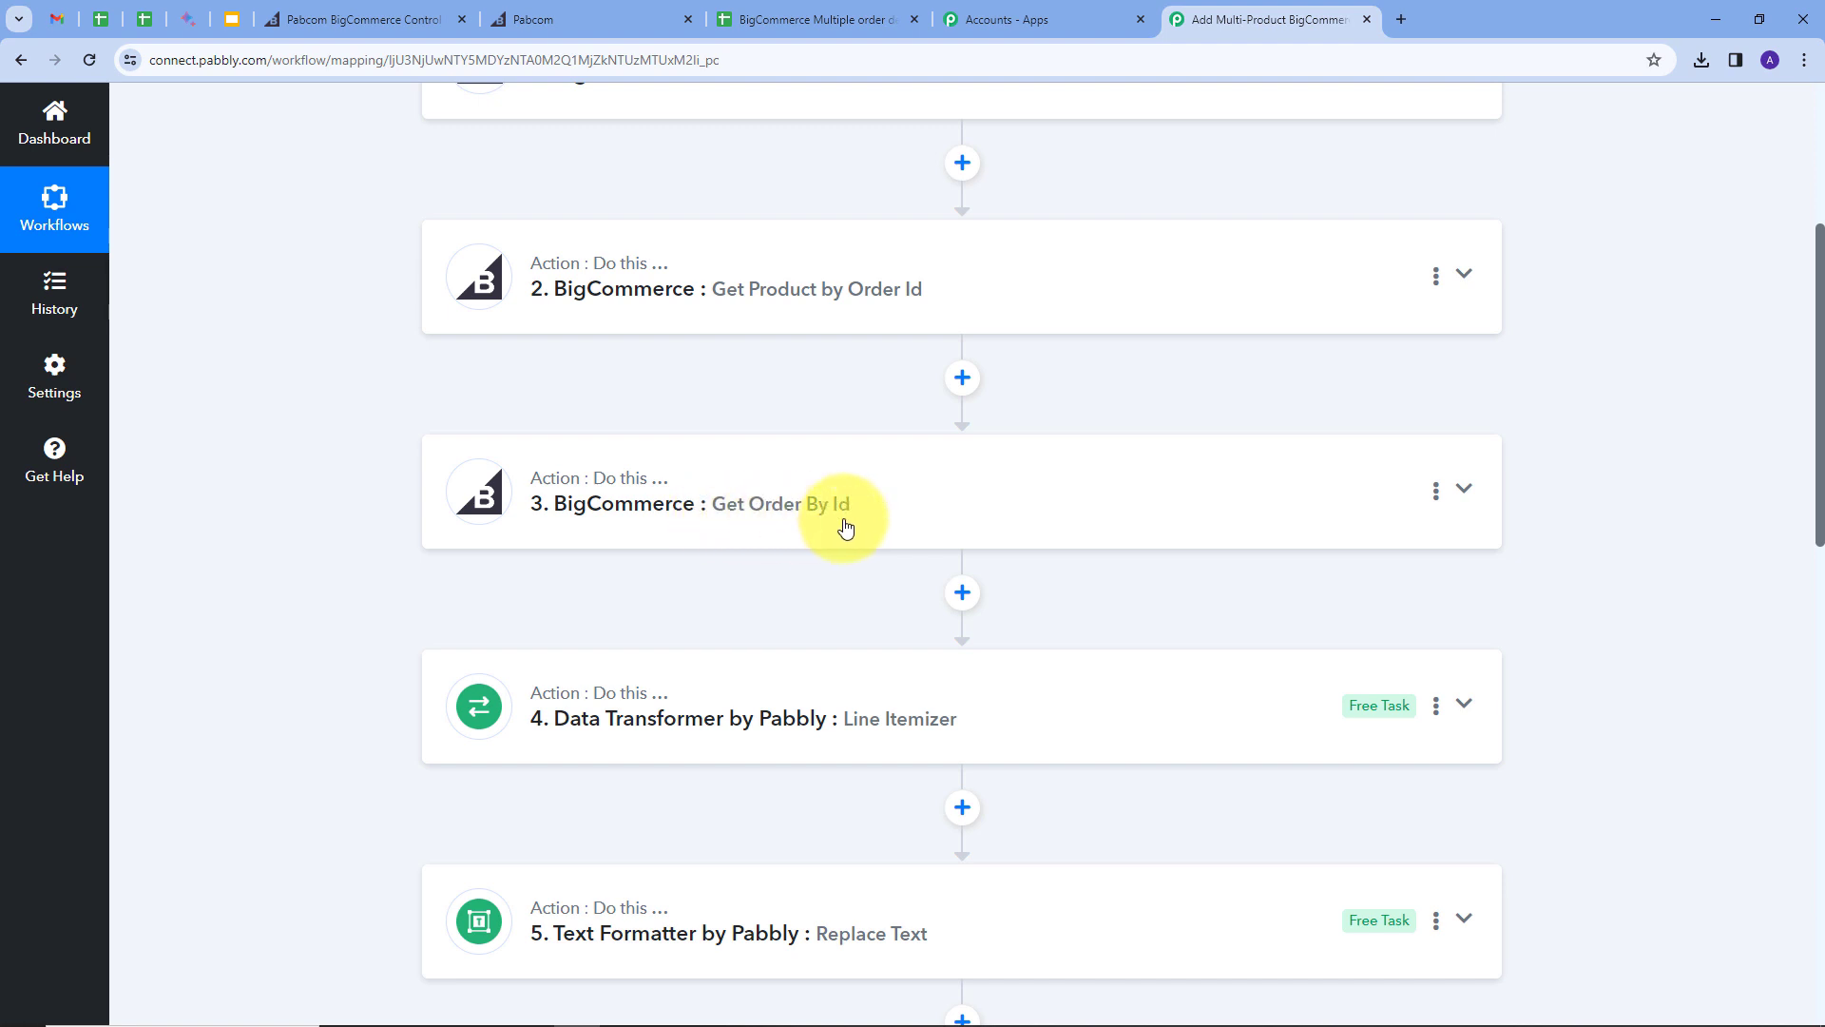
scroll(362, 483, "down", 2)
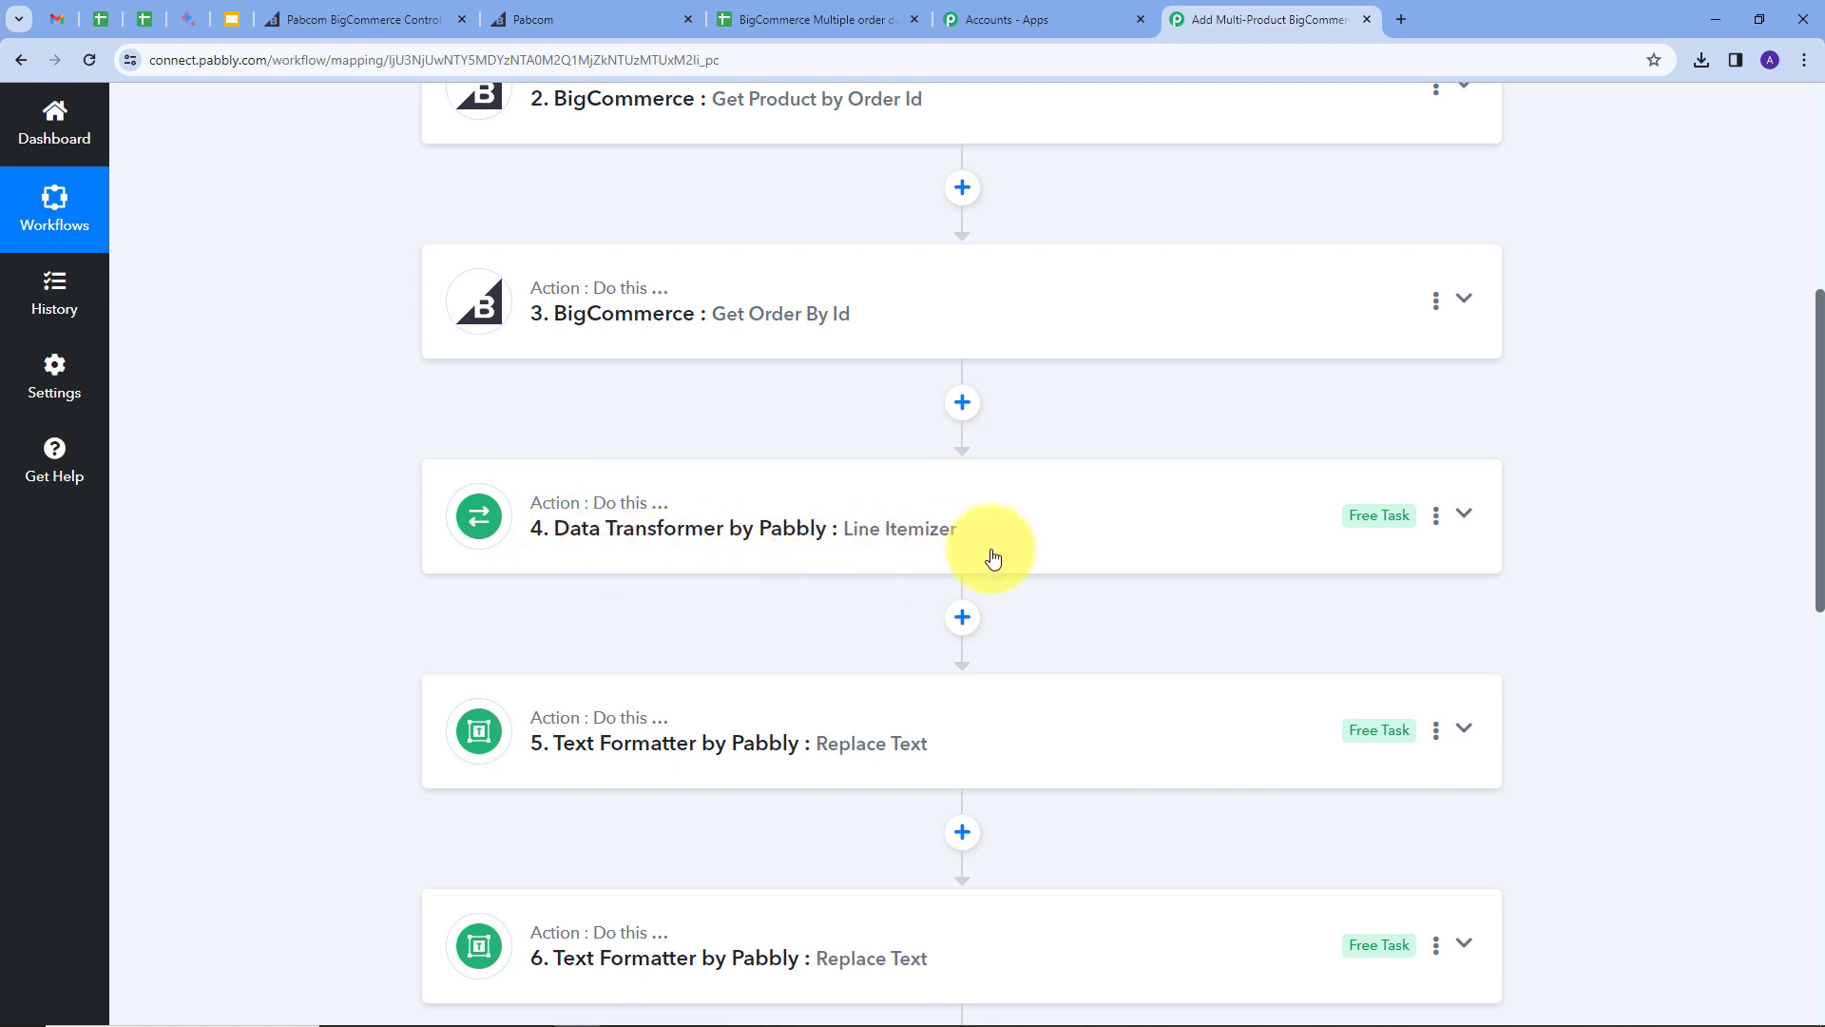
scroll(739, 424, "down", 5)
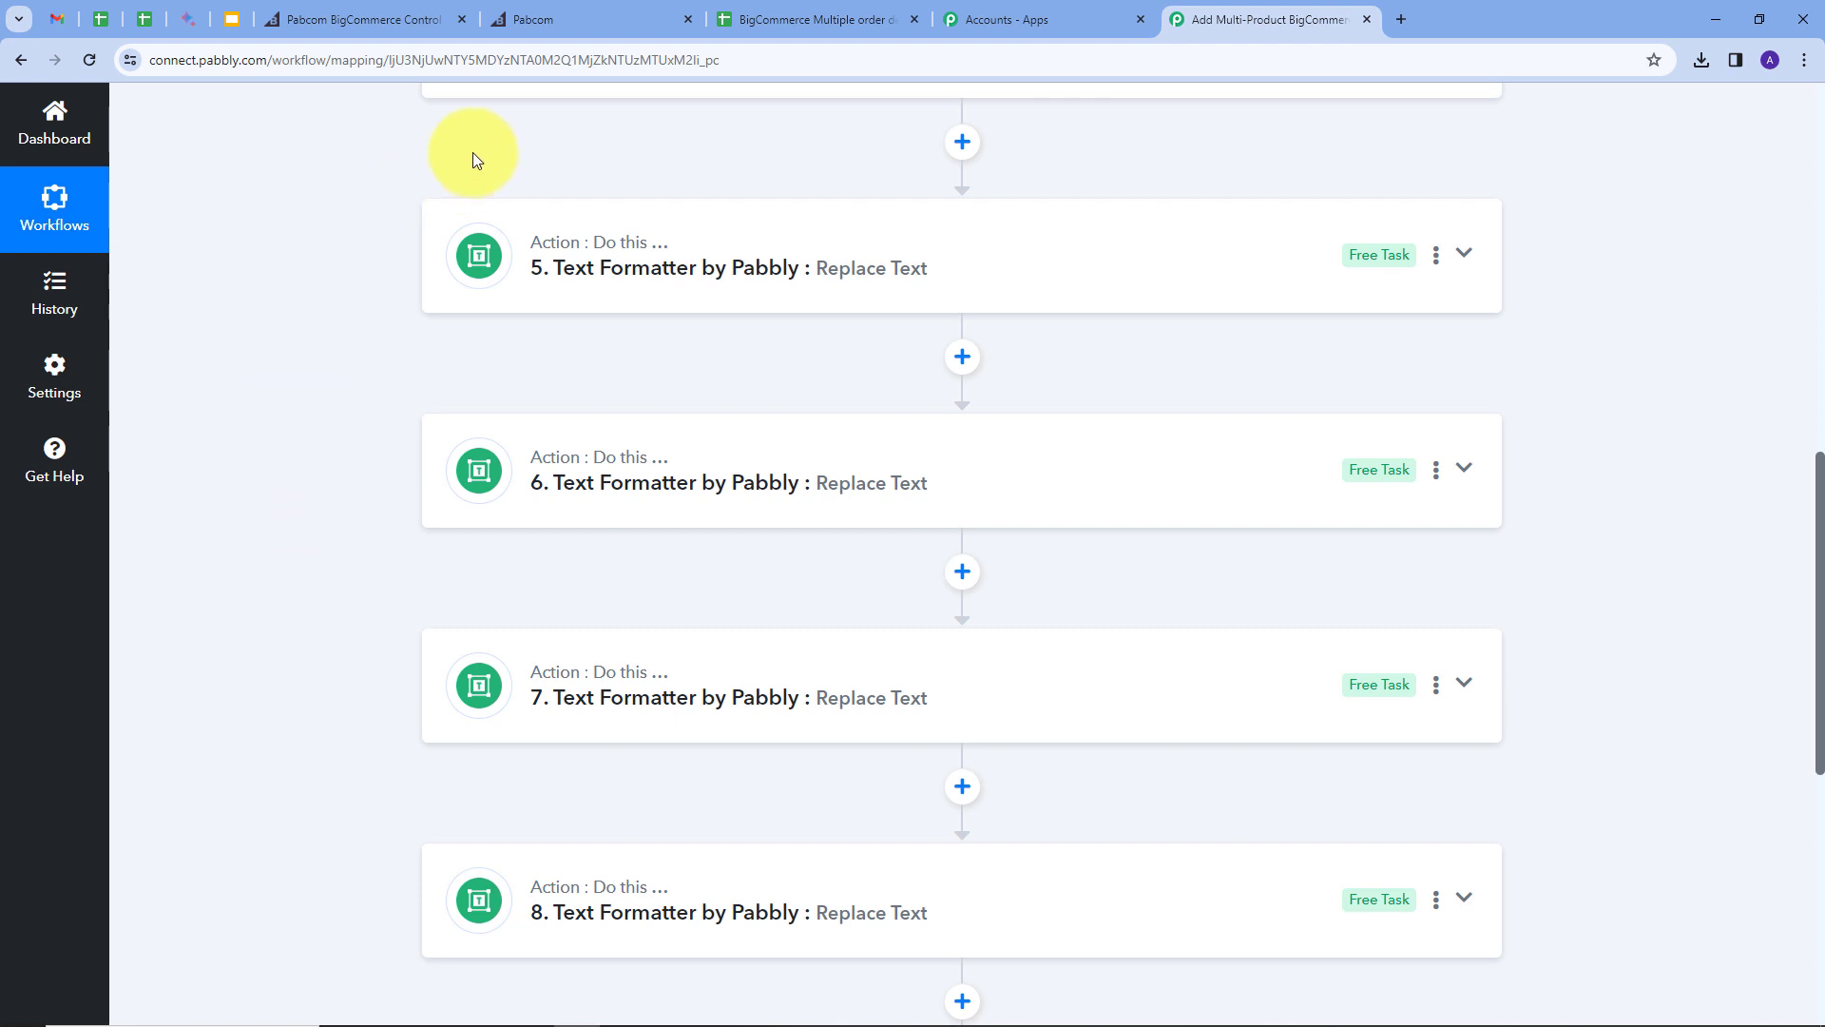
scroll(308, 411, "down", 2)
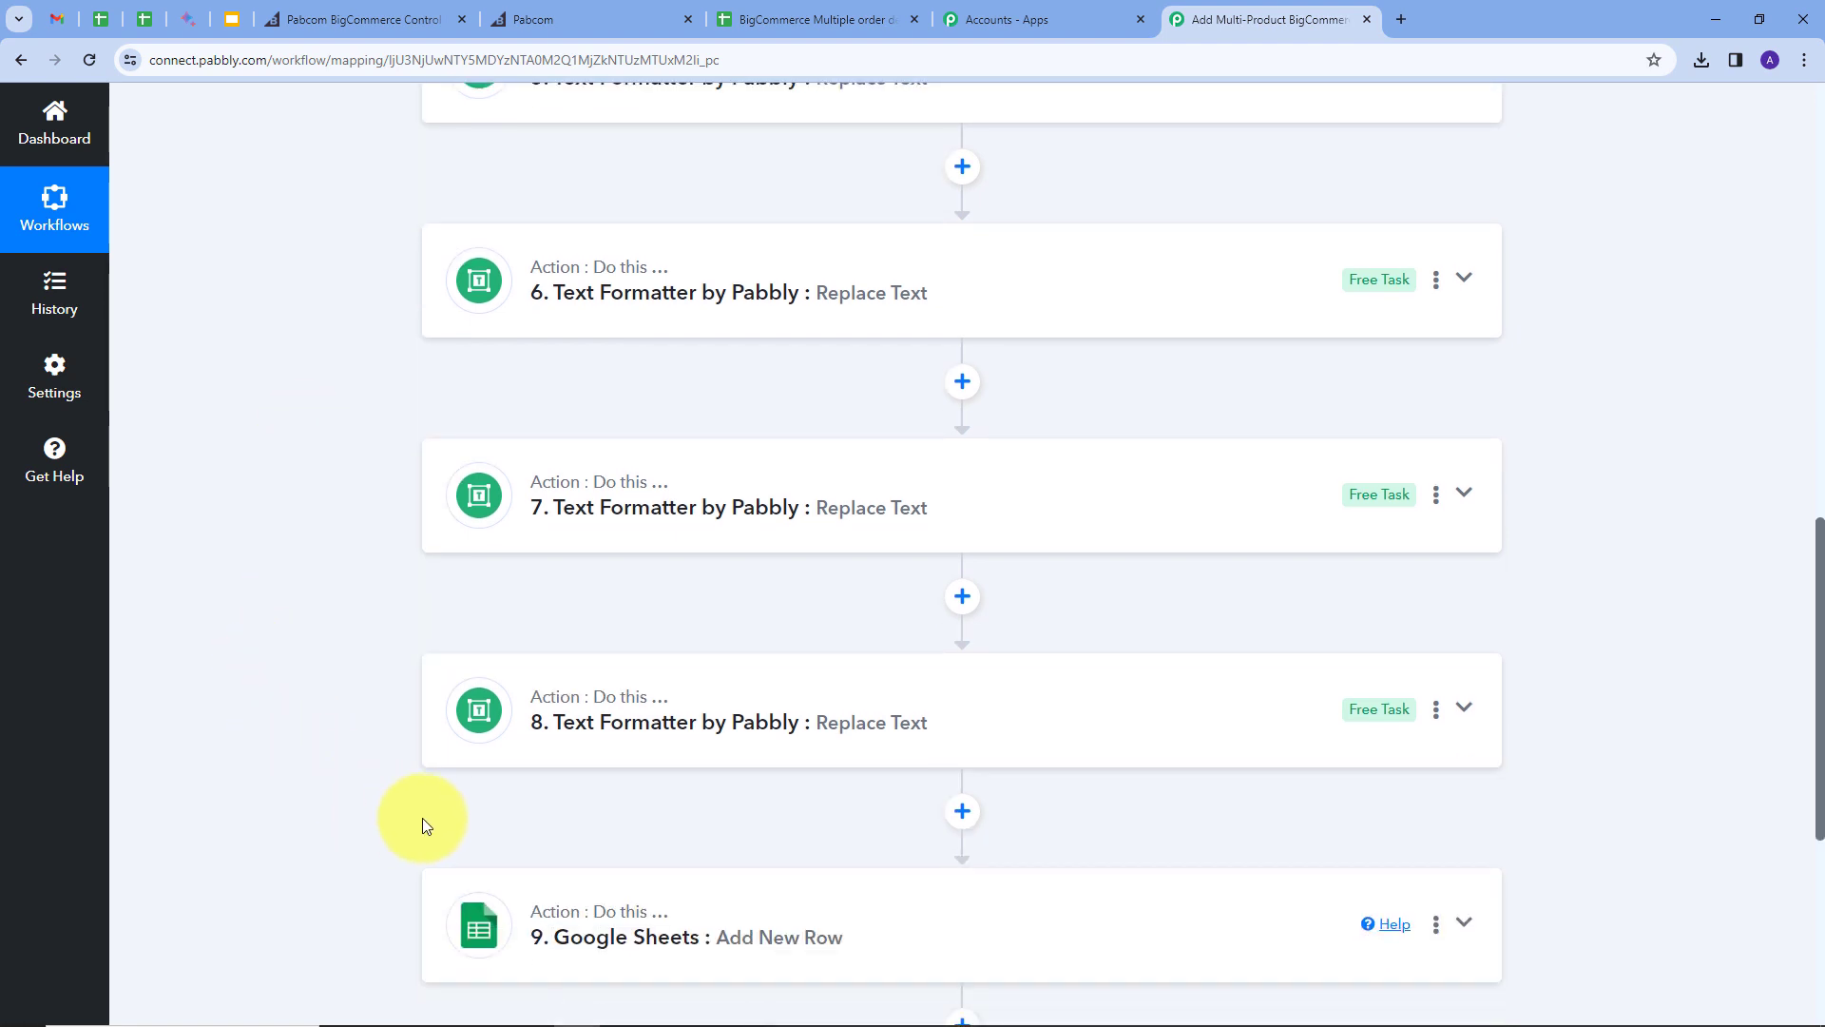
scroll(331, 514, "down", 4)
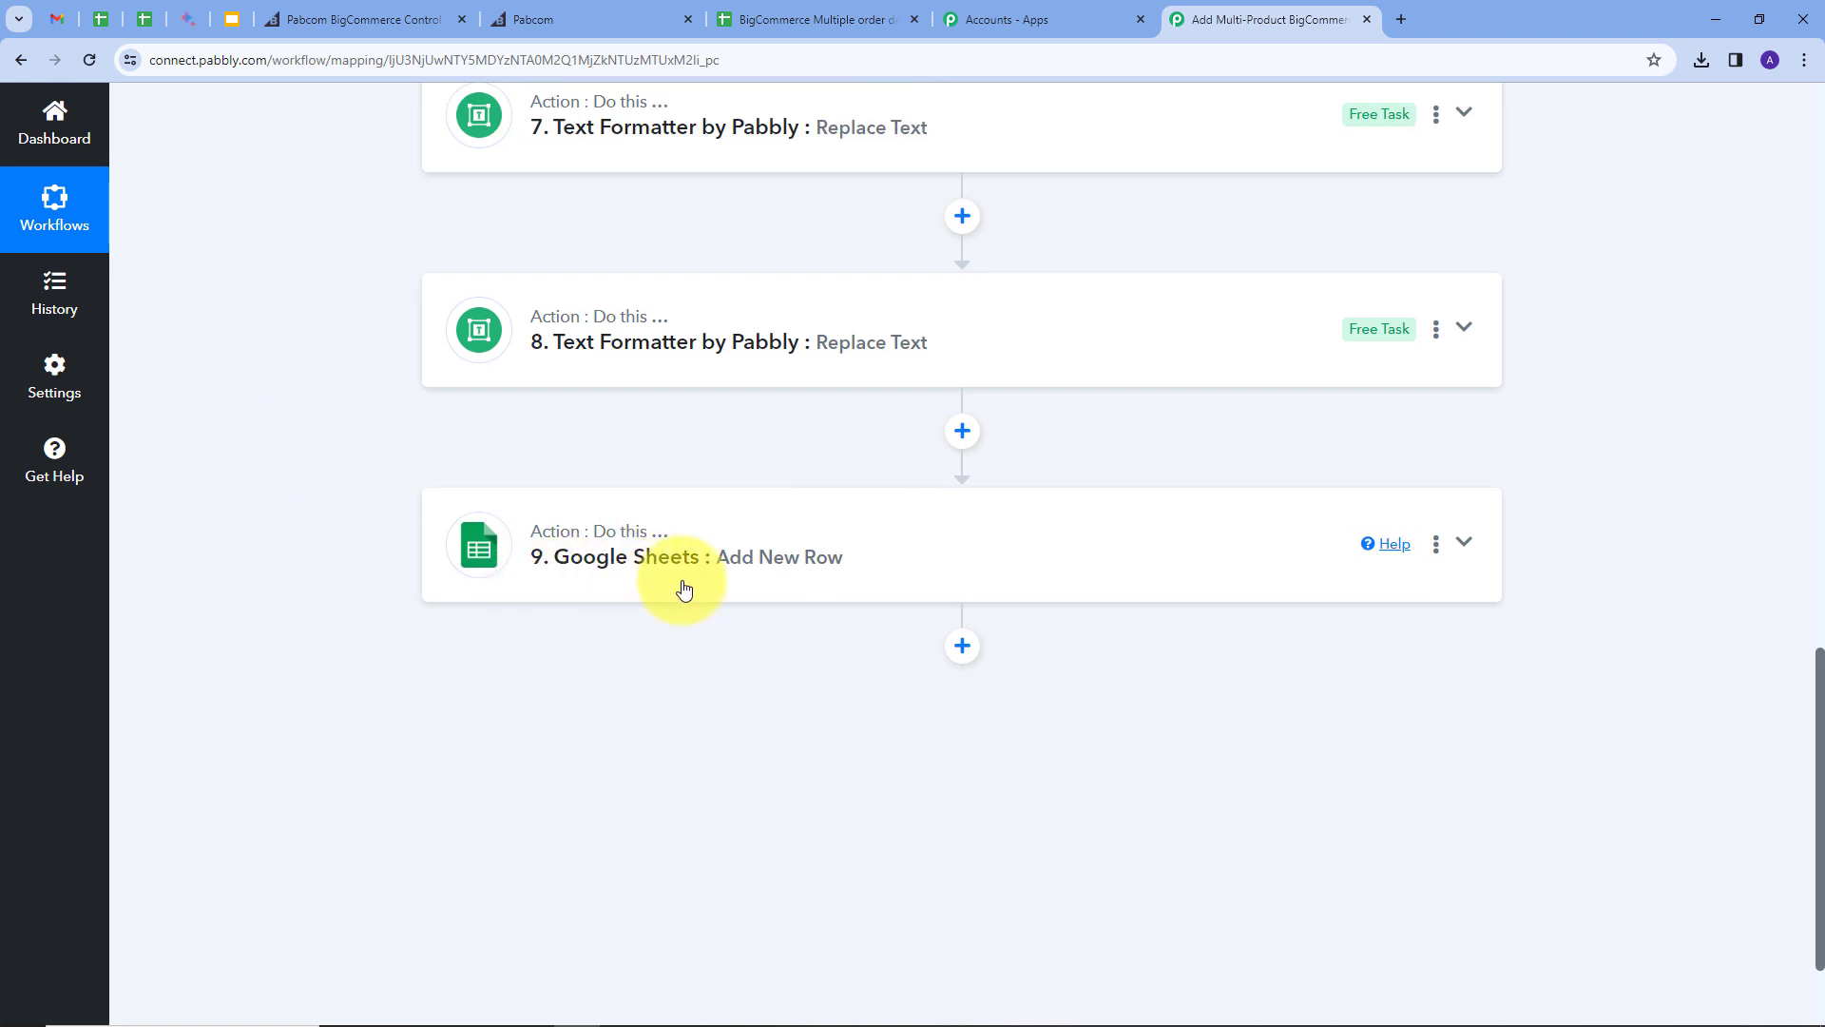
scroll(310, 453, "up", 6)
scroll(310, 455, "up", 9)
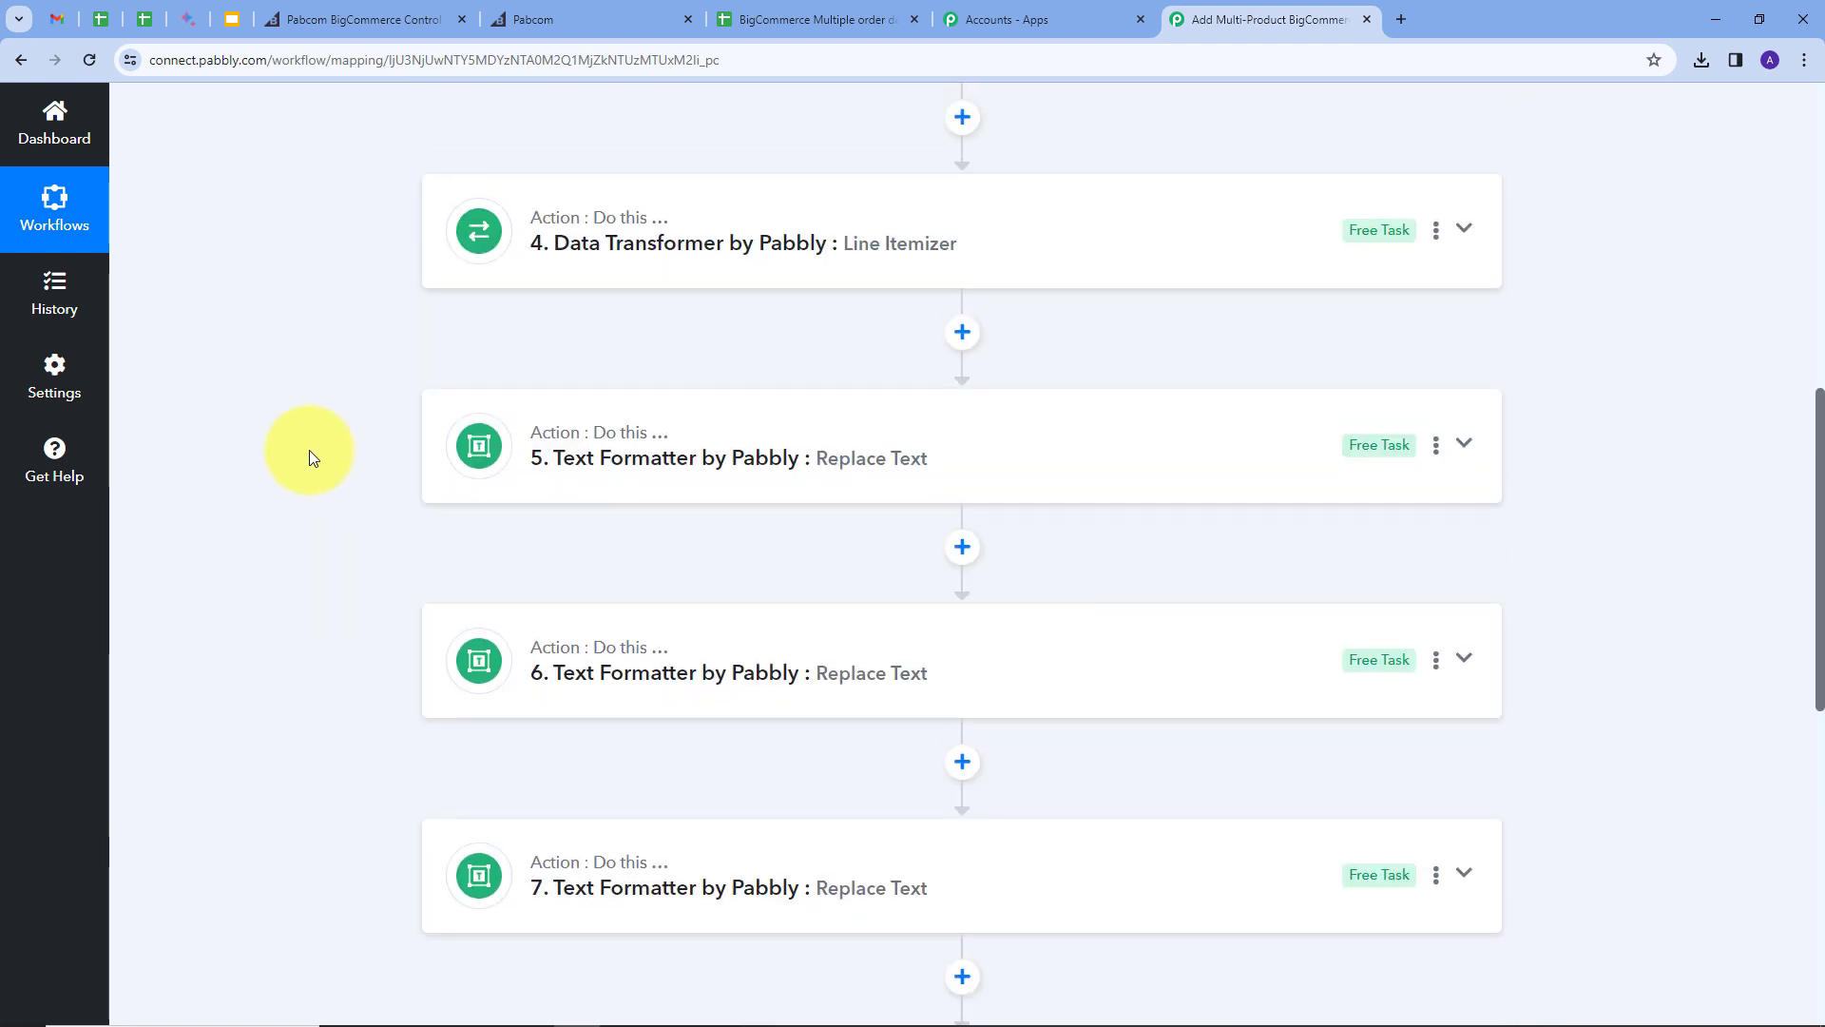
scroll(313, 457, "up", 2)
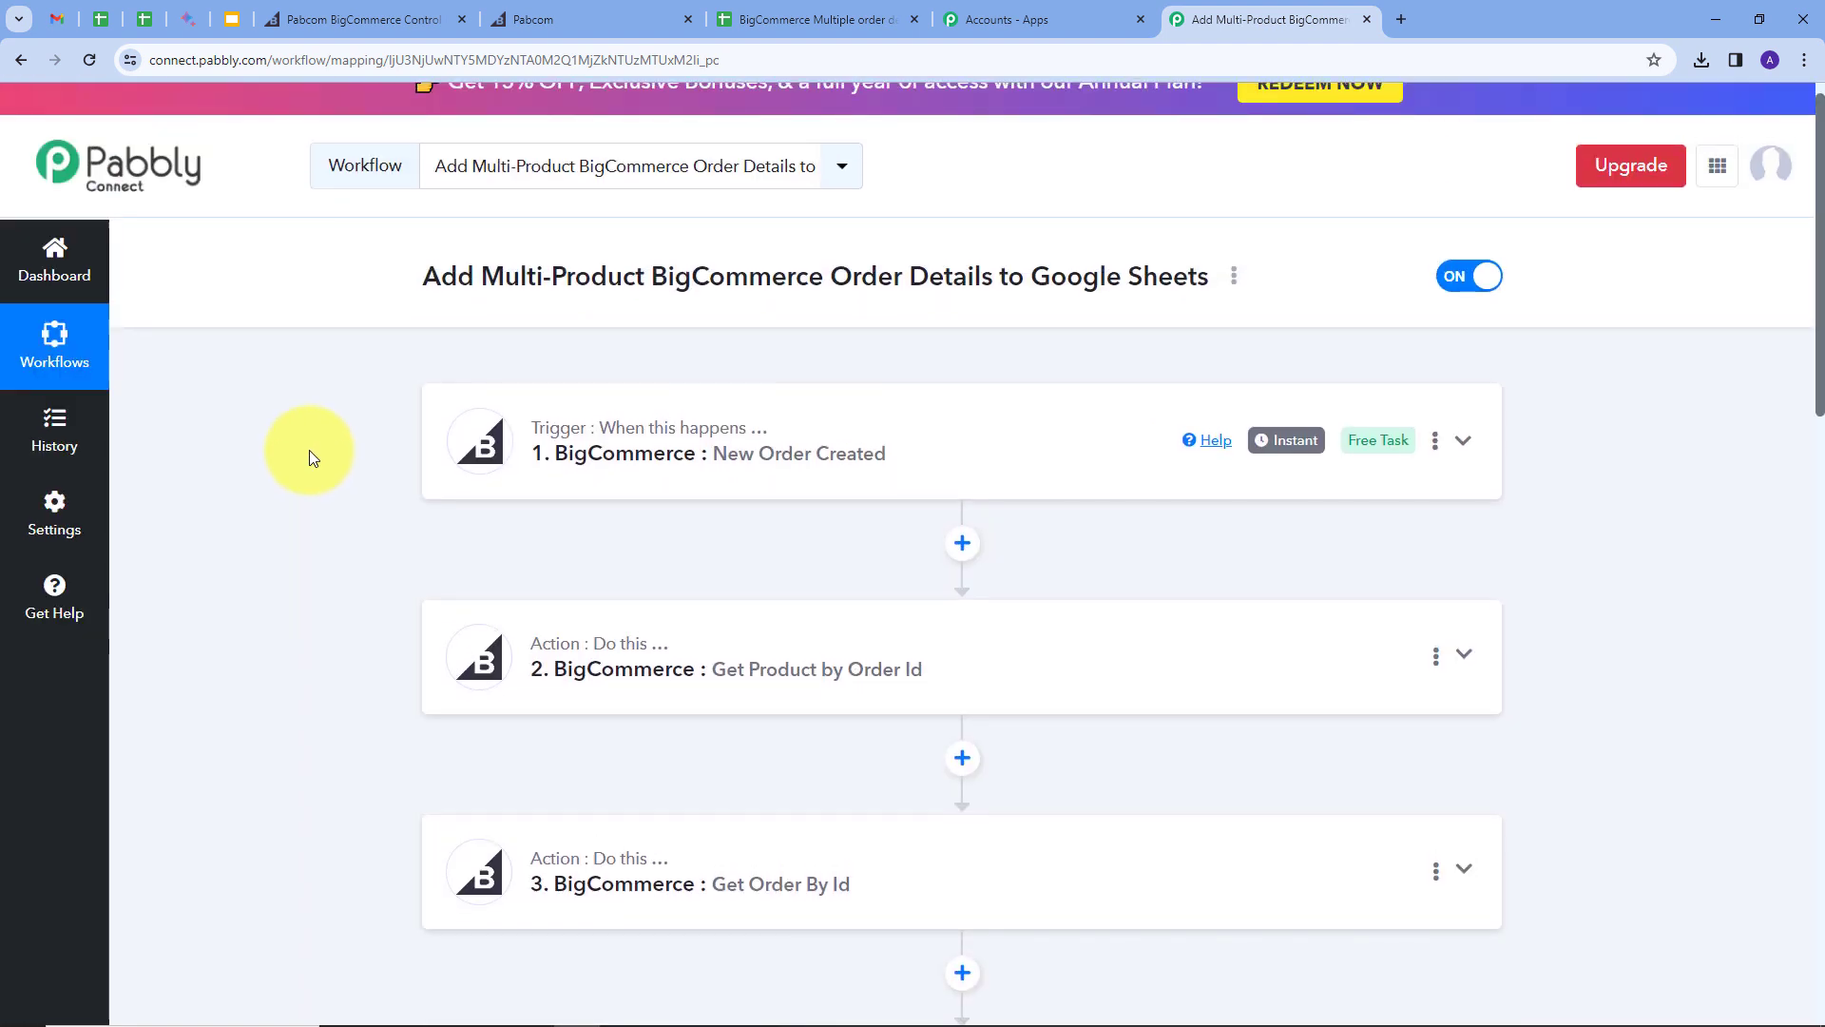